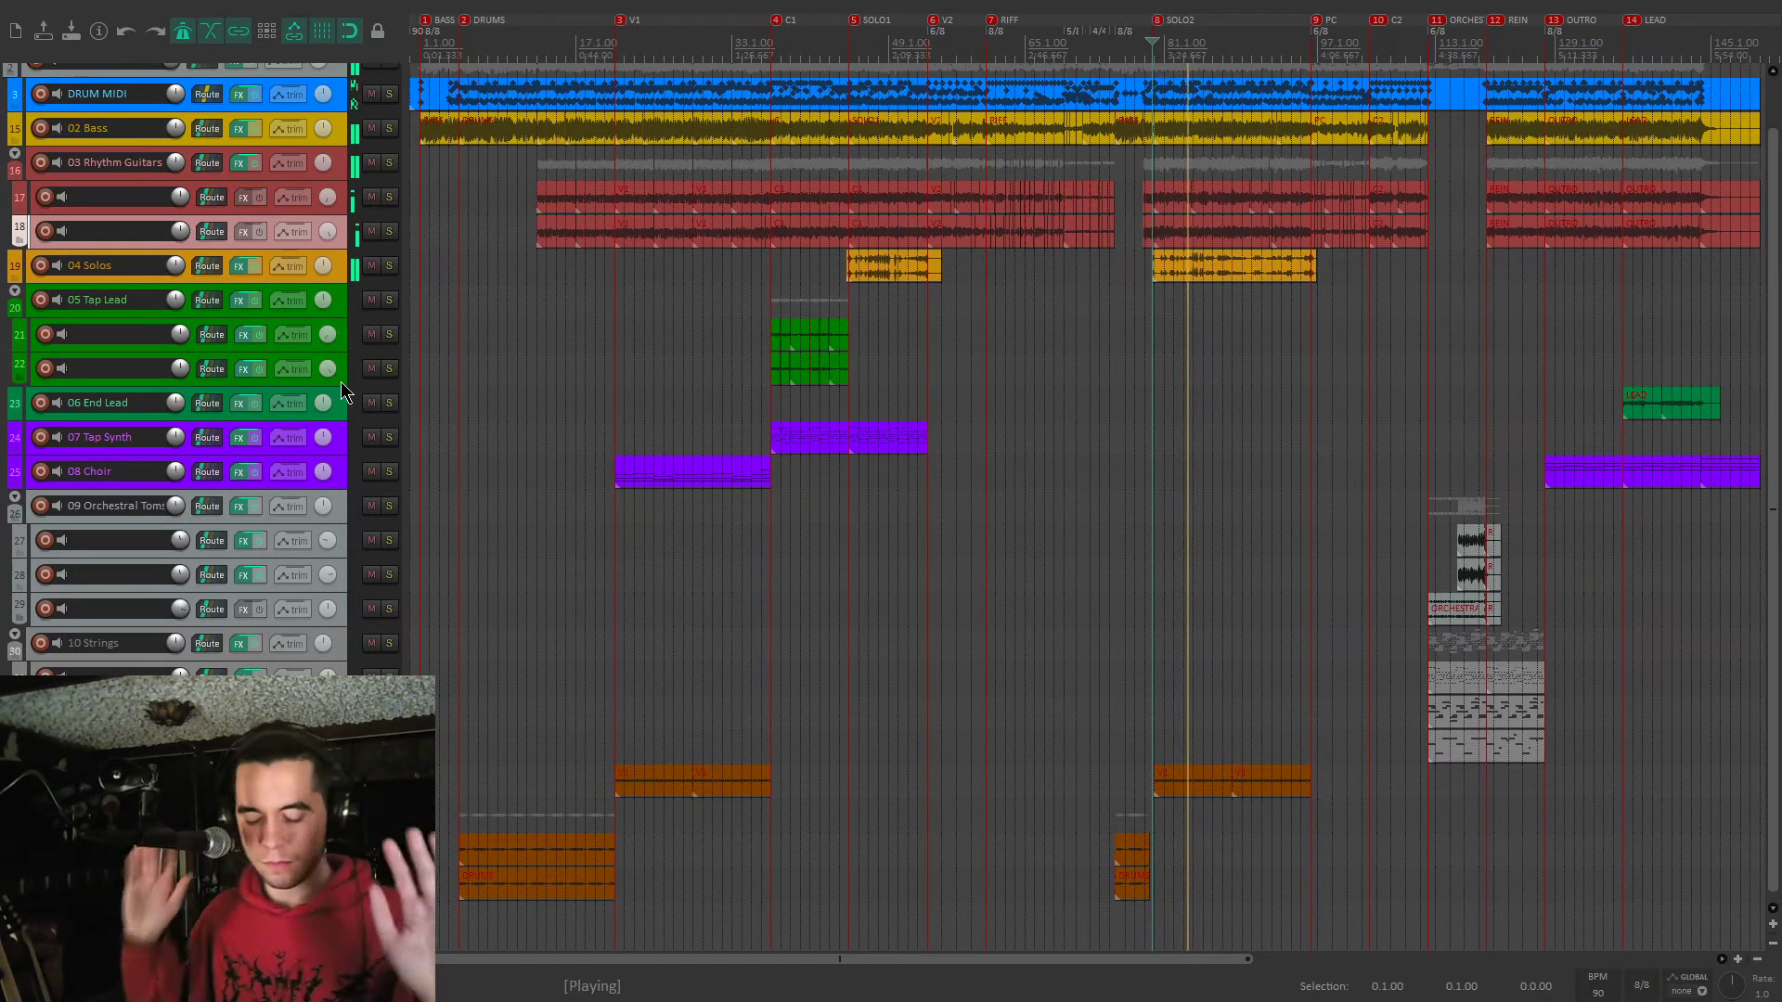
Stop playback and return the edit cursor to the start of the project
key("space")
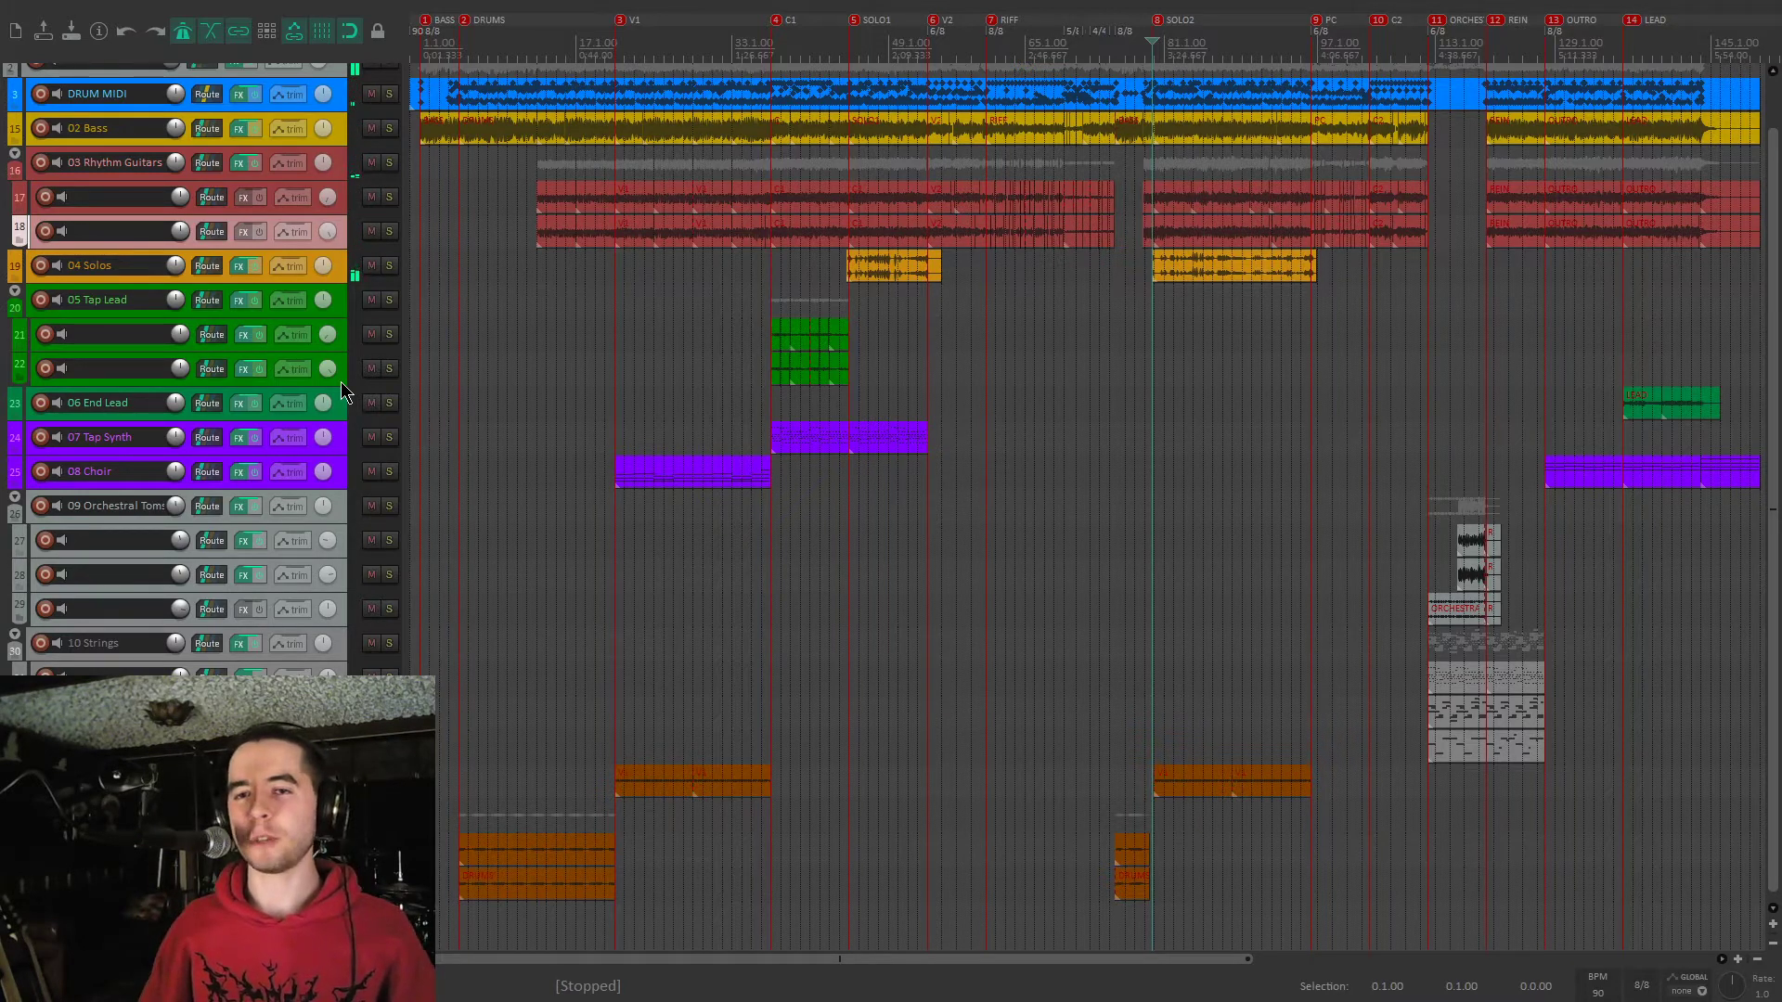
left_click(342, 382)
key("Home")
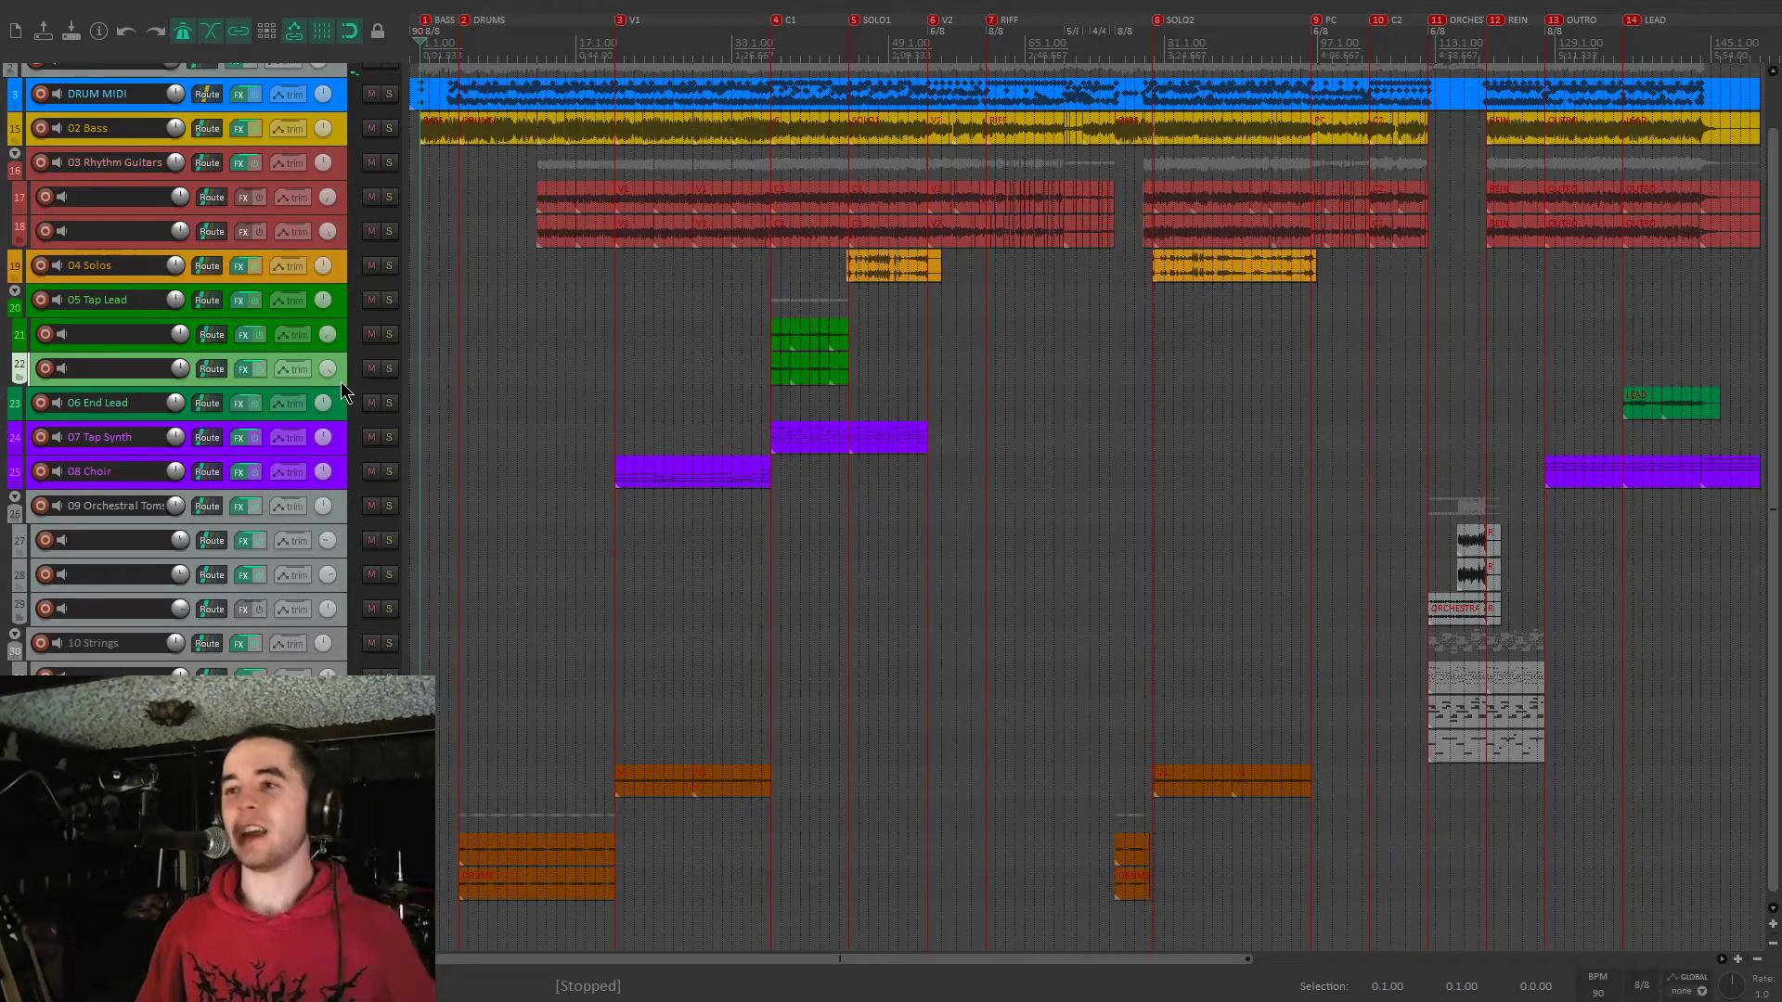
scroll(341, 384, "up", 2)
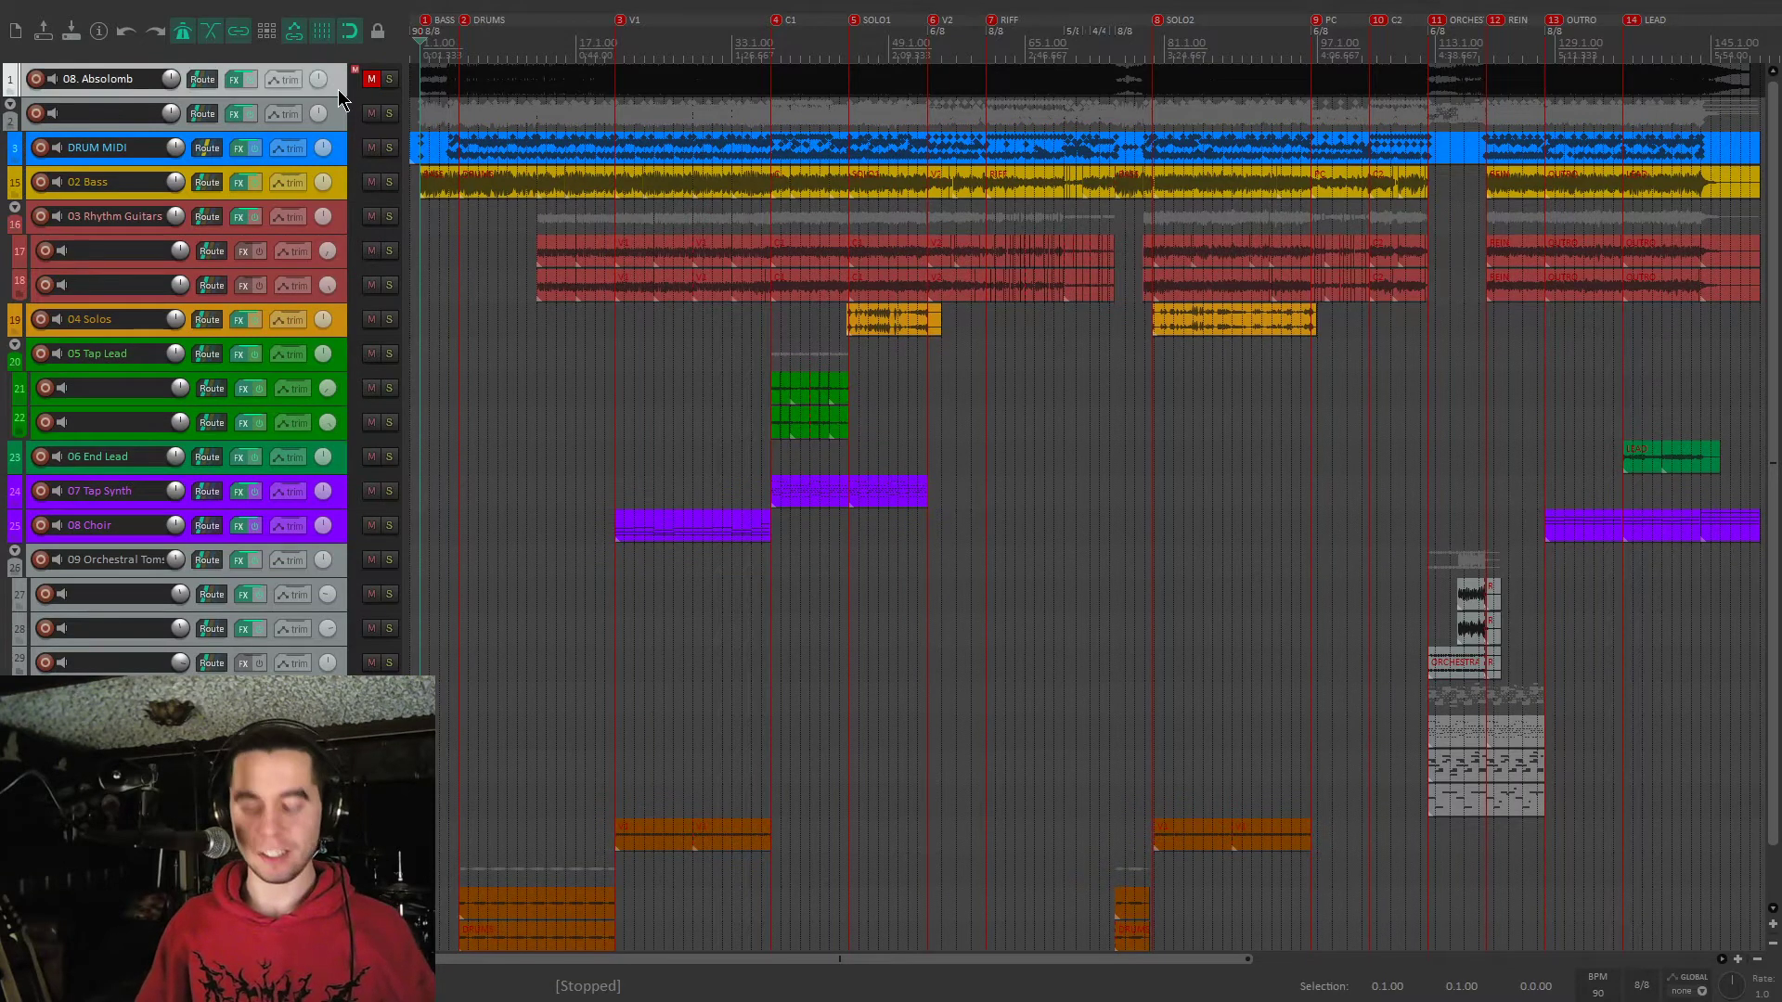
scroll(339, 91, "down", 1)
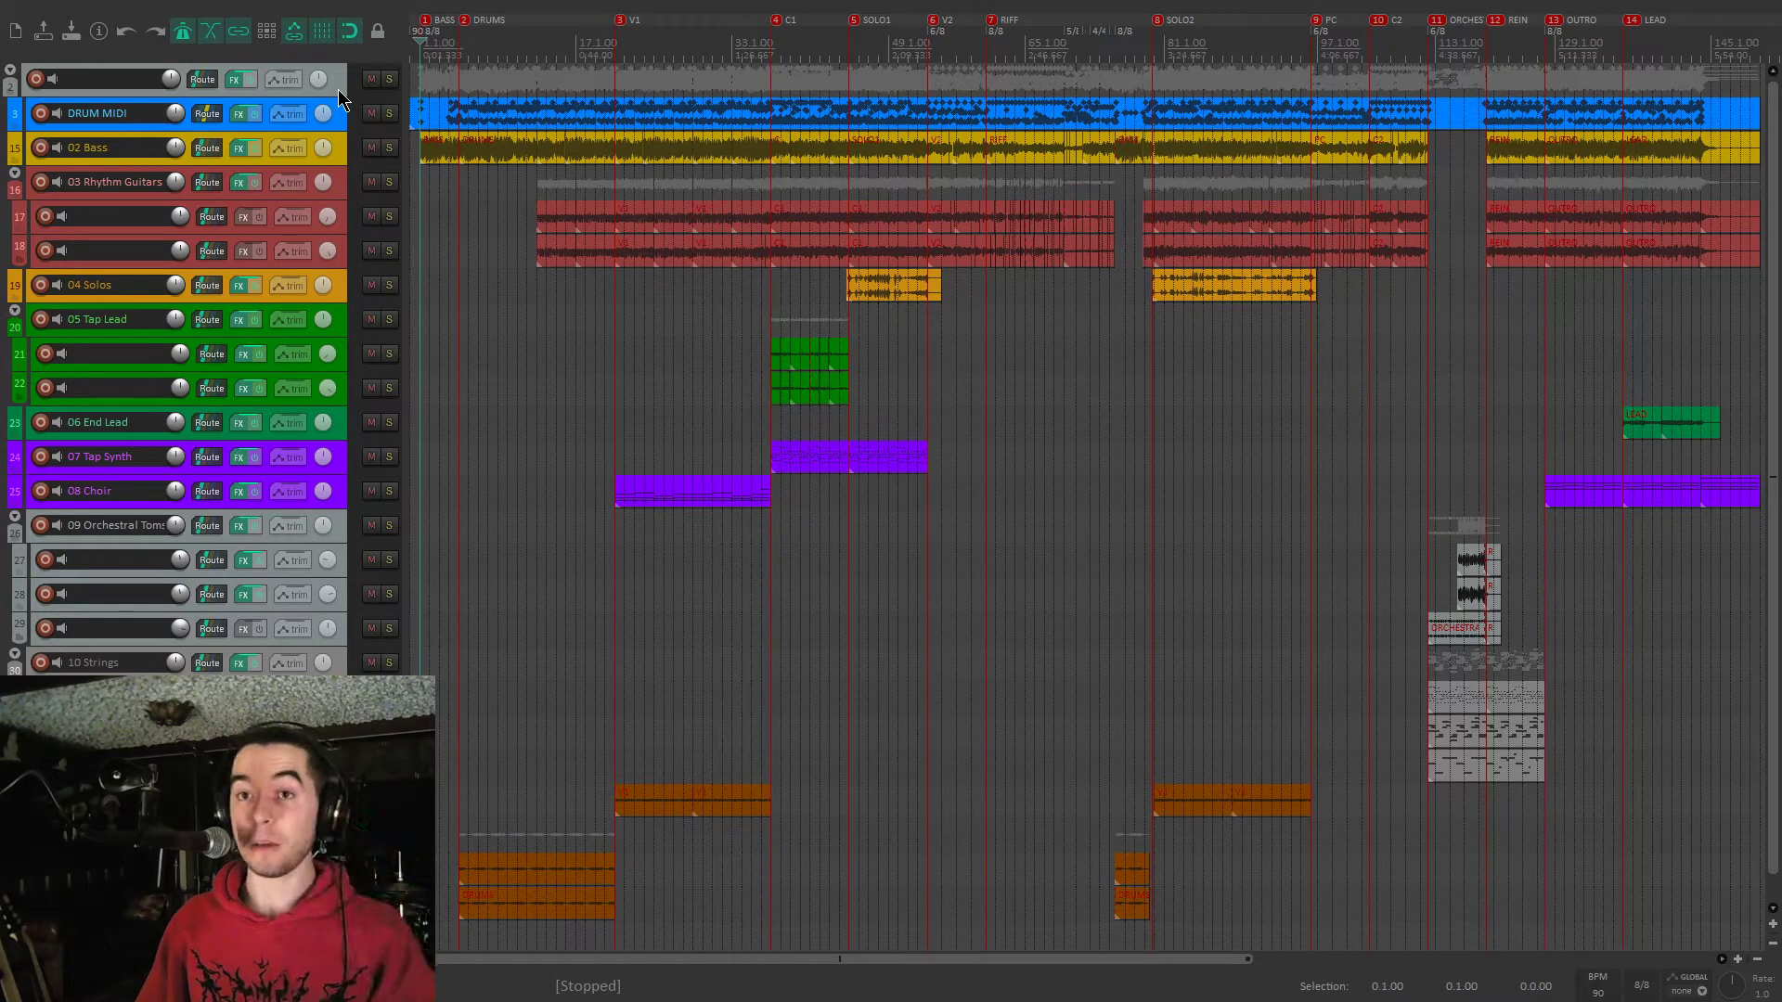
Show the mixer and audition the song's opening from the project start with the mix bus effects bypassed
key("ctrl+m")
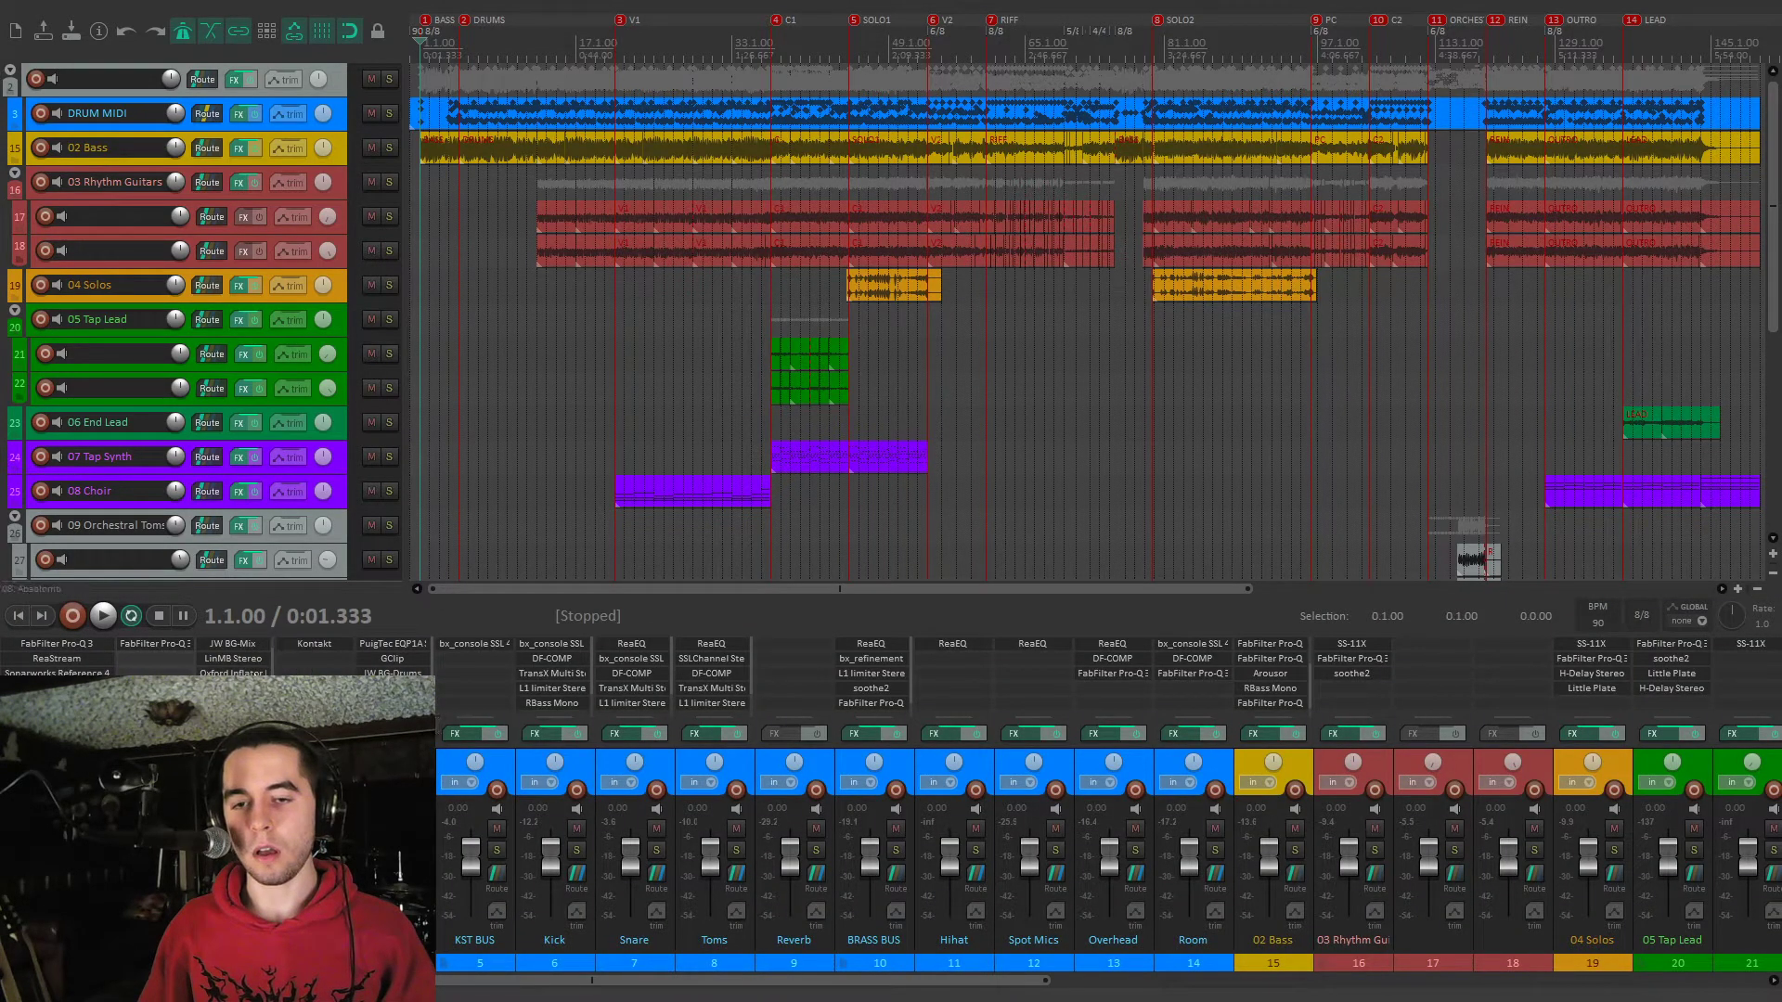
scroll(257, 657, "up", 1)
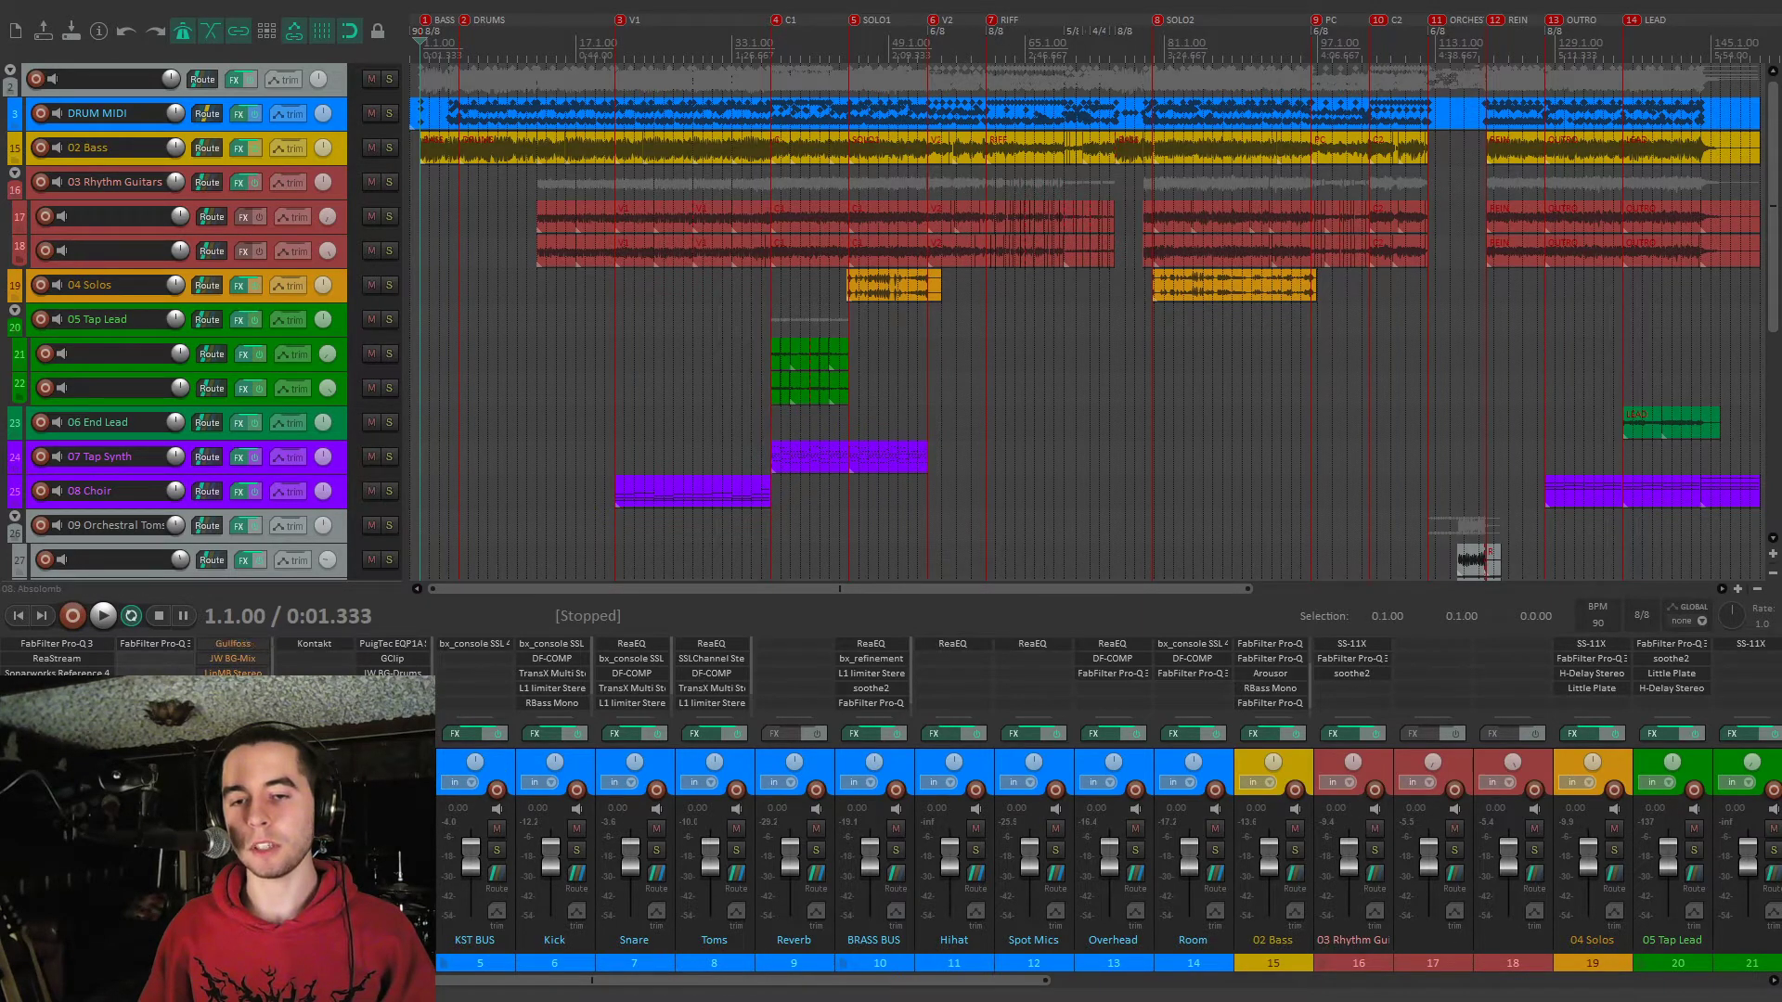
key("space")
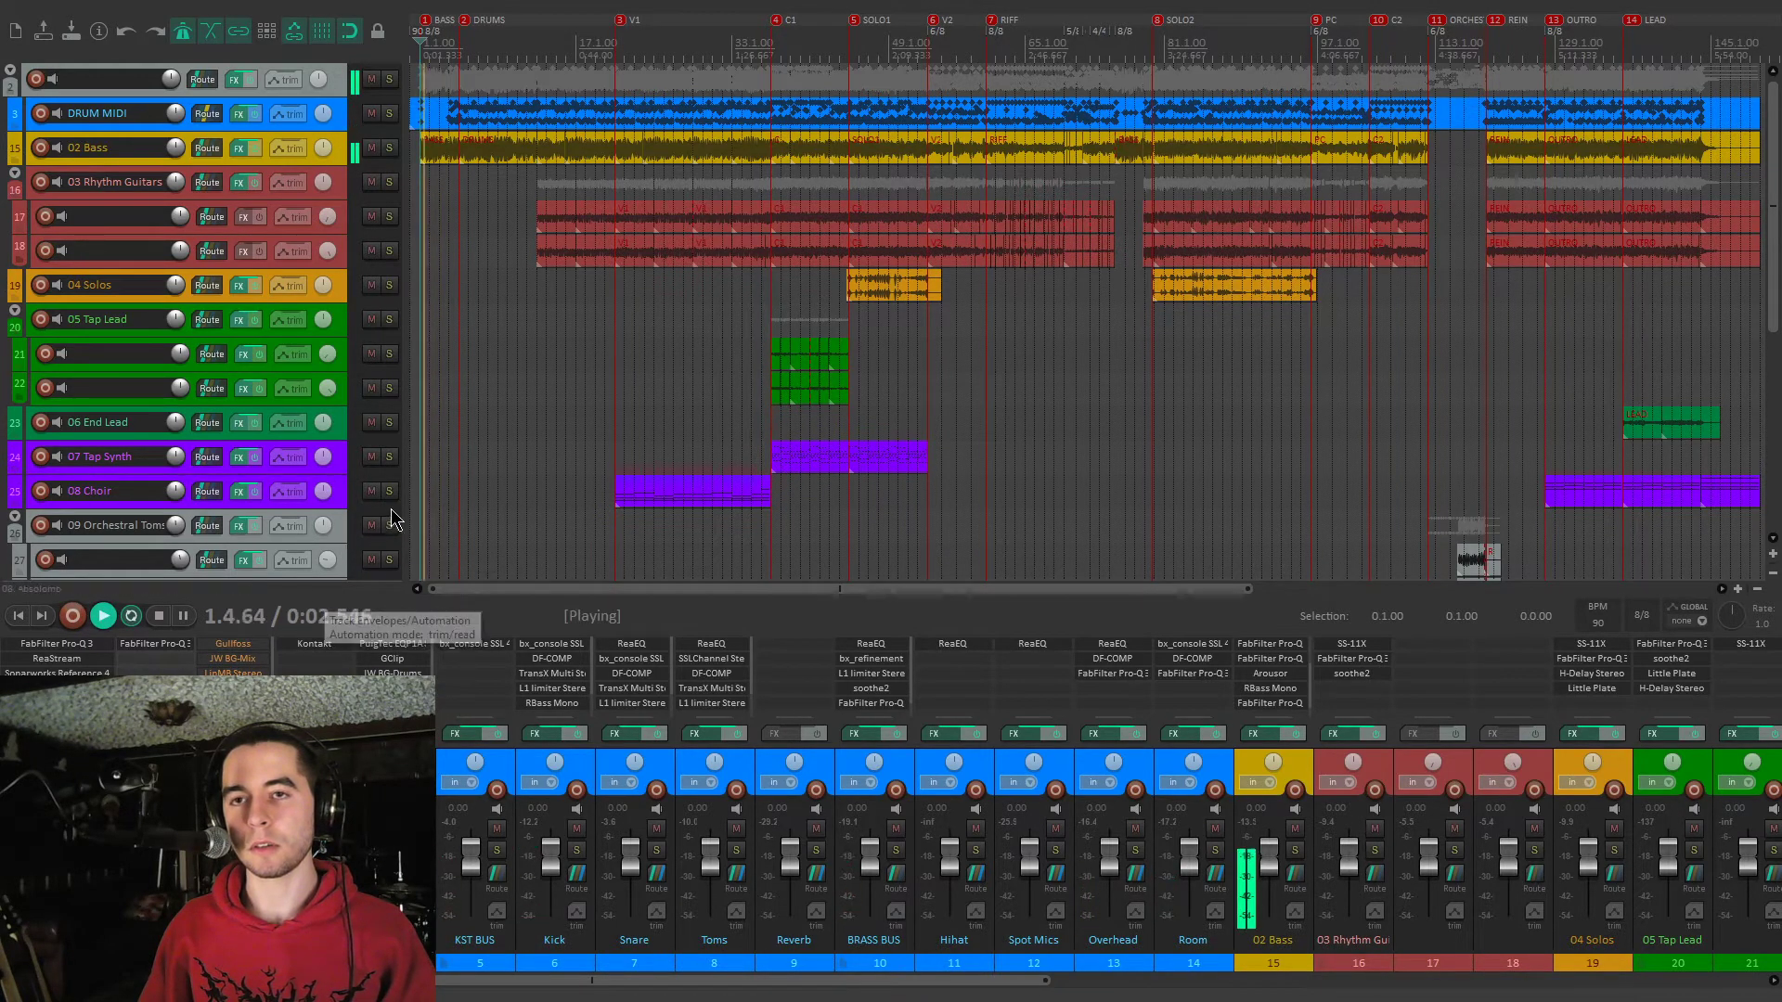
key("space")
key("space")
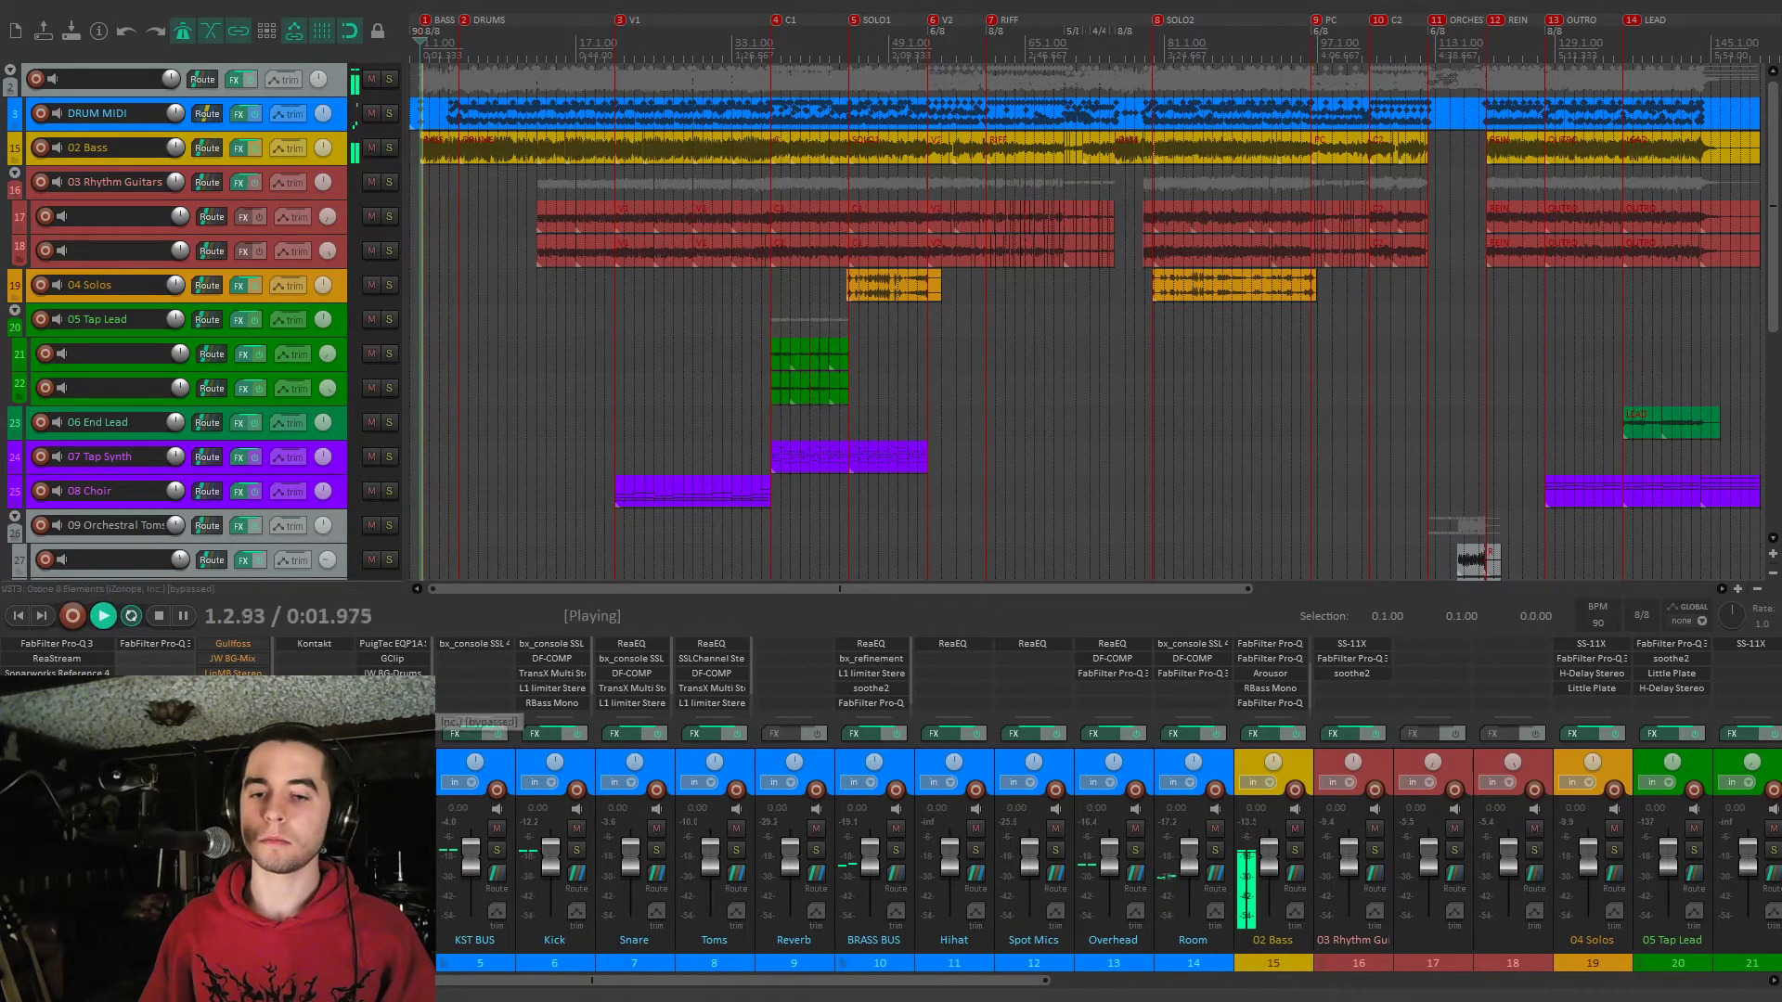
key("space")
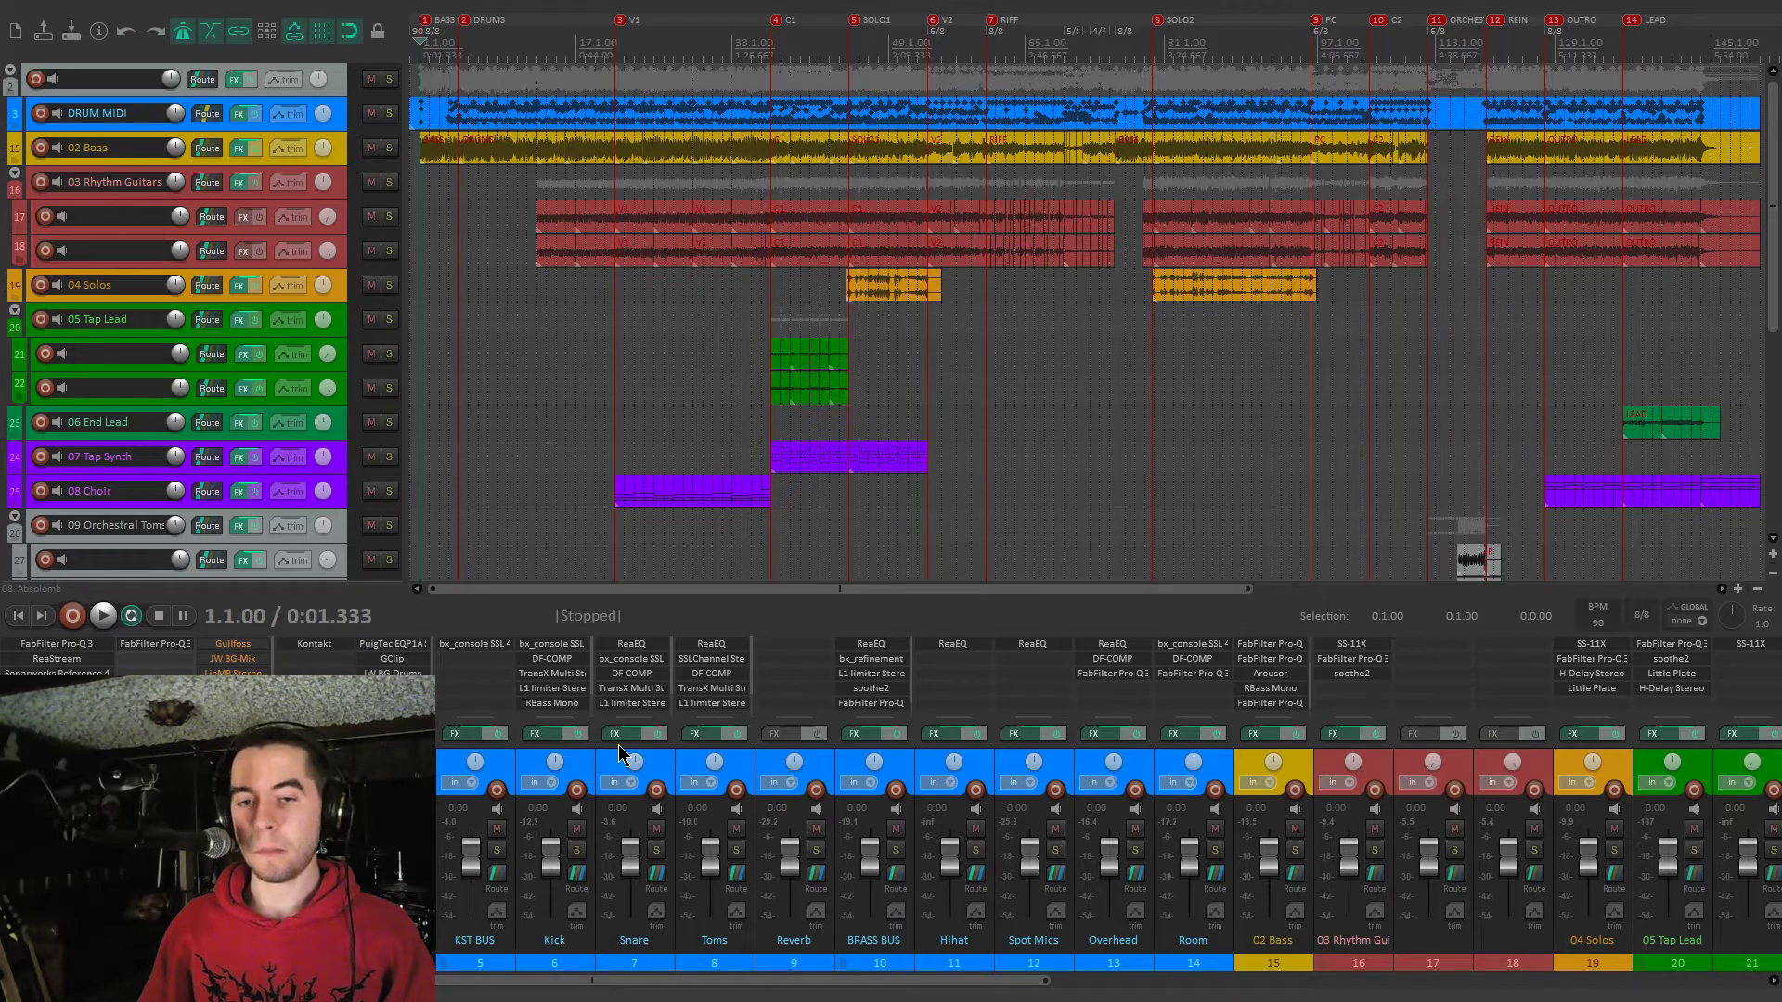
Open the Kontakt instrument on the DRUM MIDI track and show the full kit view of GGD - P4 Kit
left_click(311, 650)
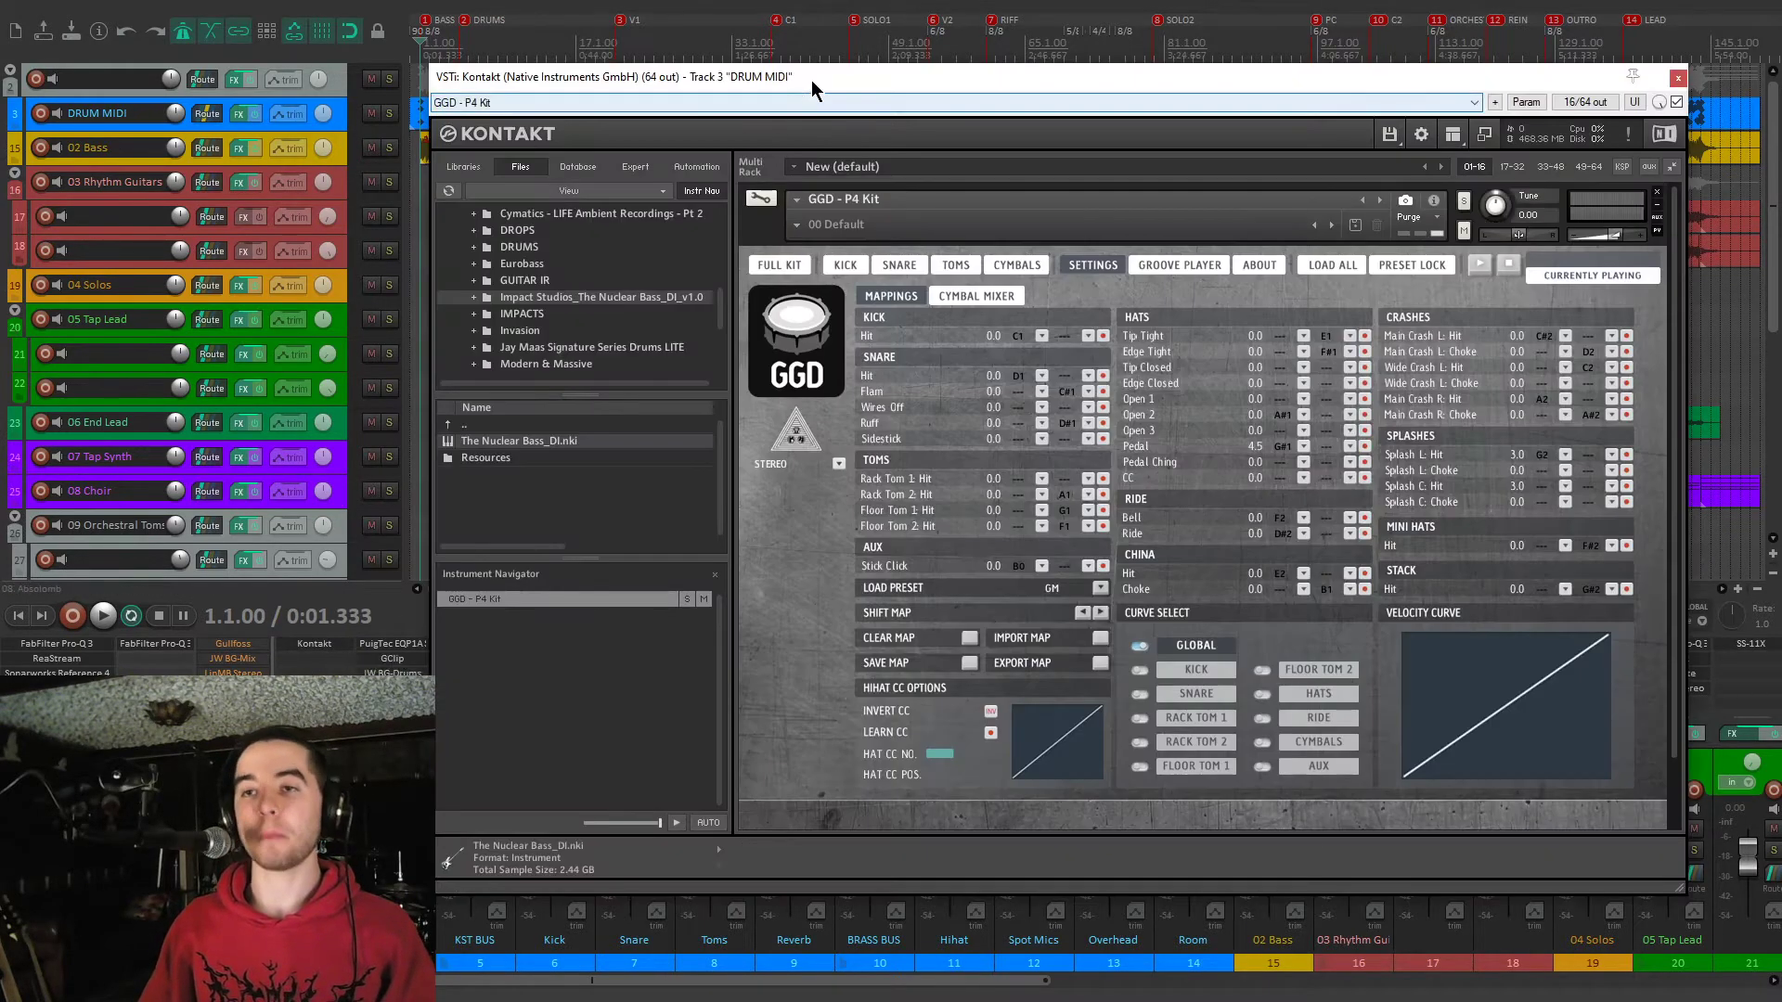
left_click_drag(811, 80, 847, 73)
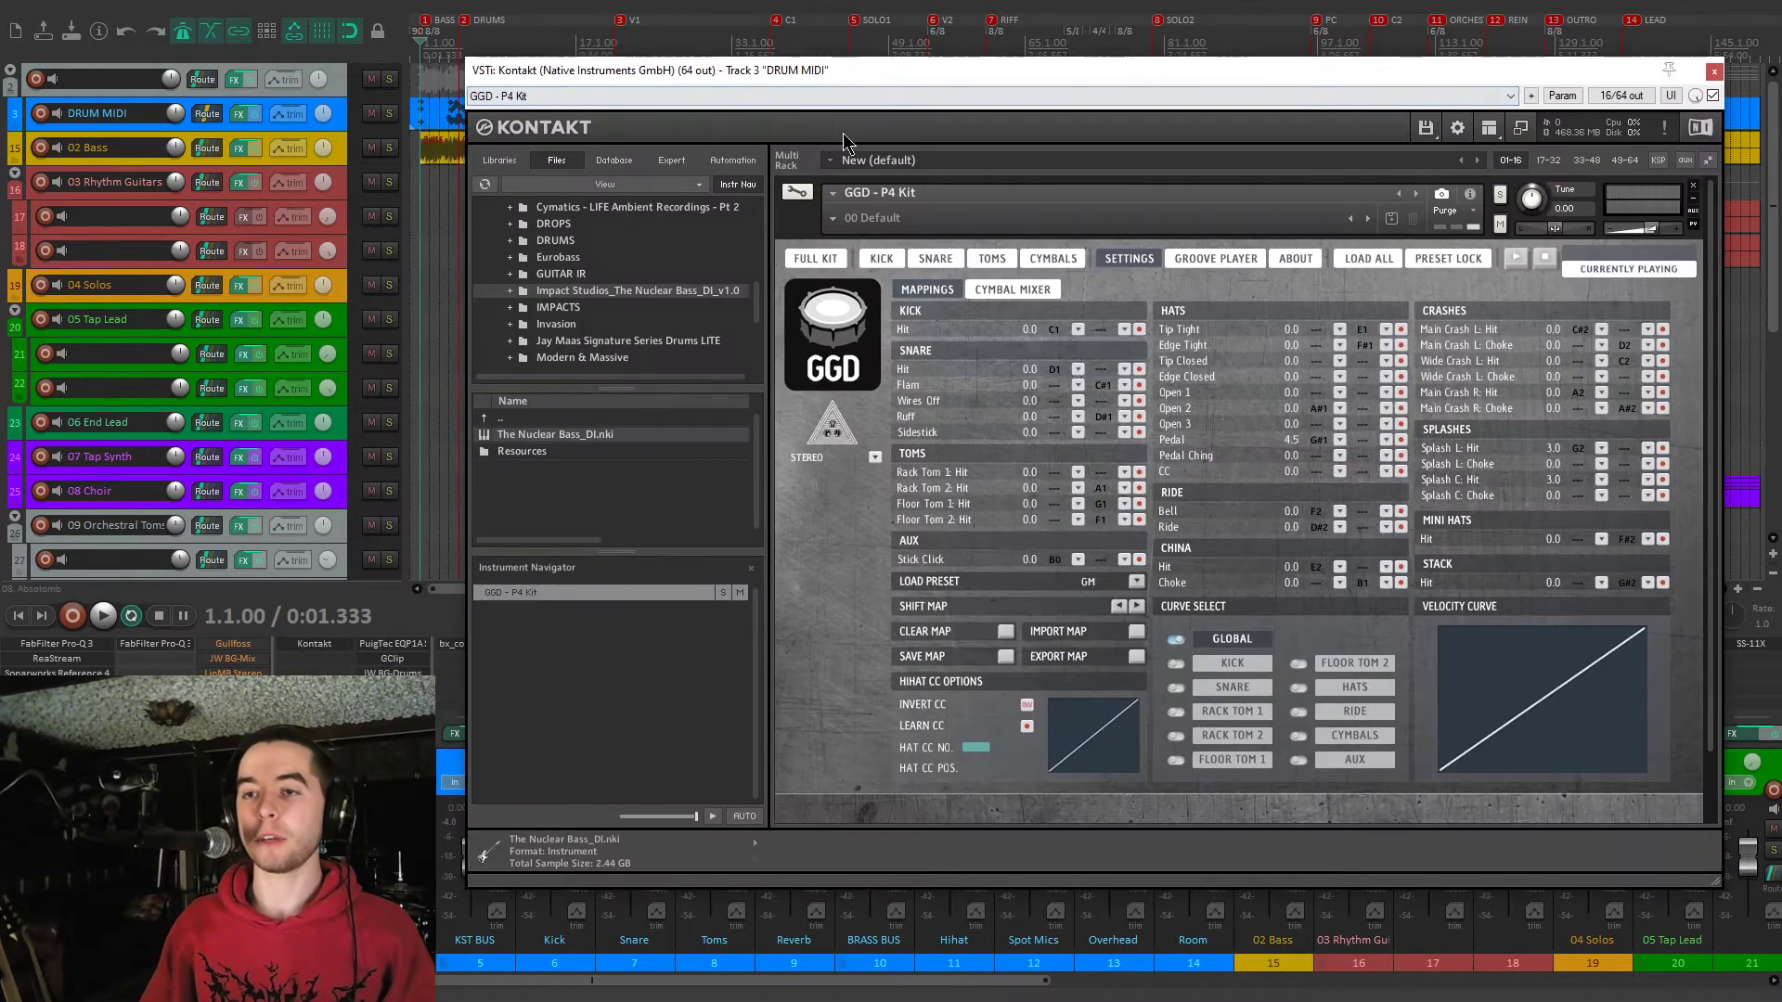
left_click(817, 259)
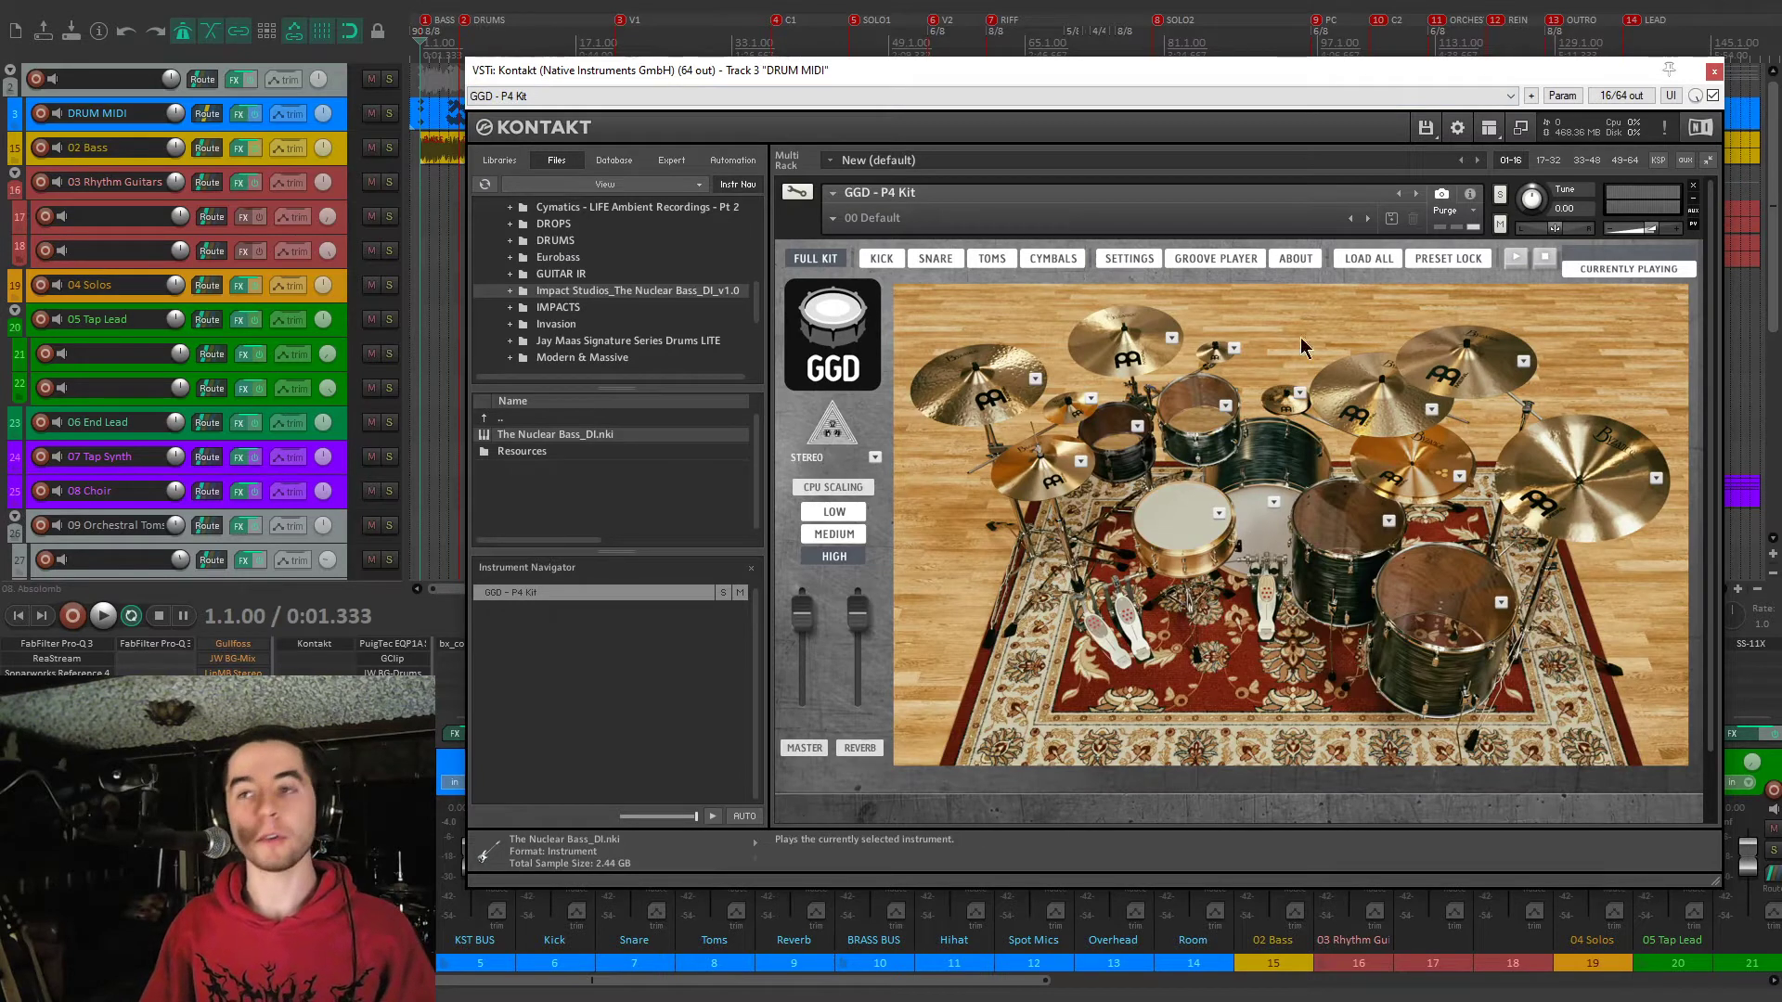
left_click_drag(1230, 70, 1229, 63)
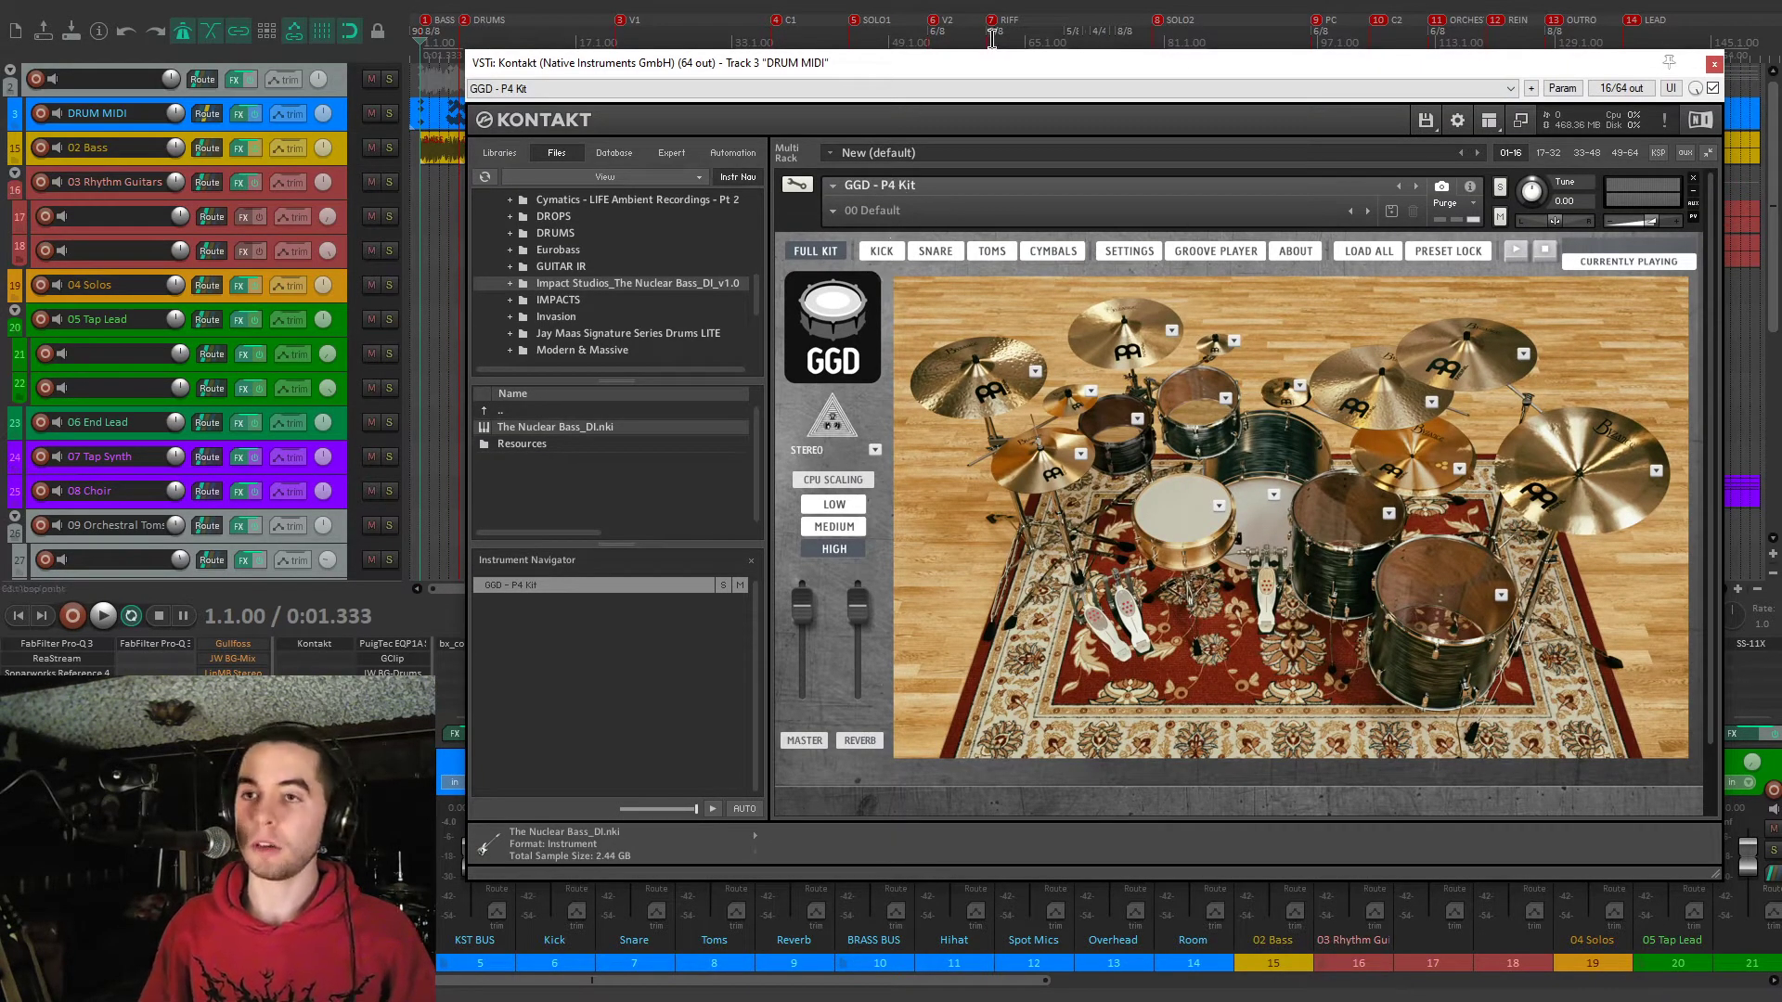
left_click_drag(988, 57, 1007, 49)
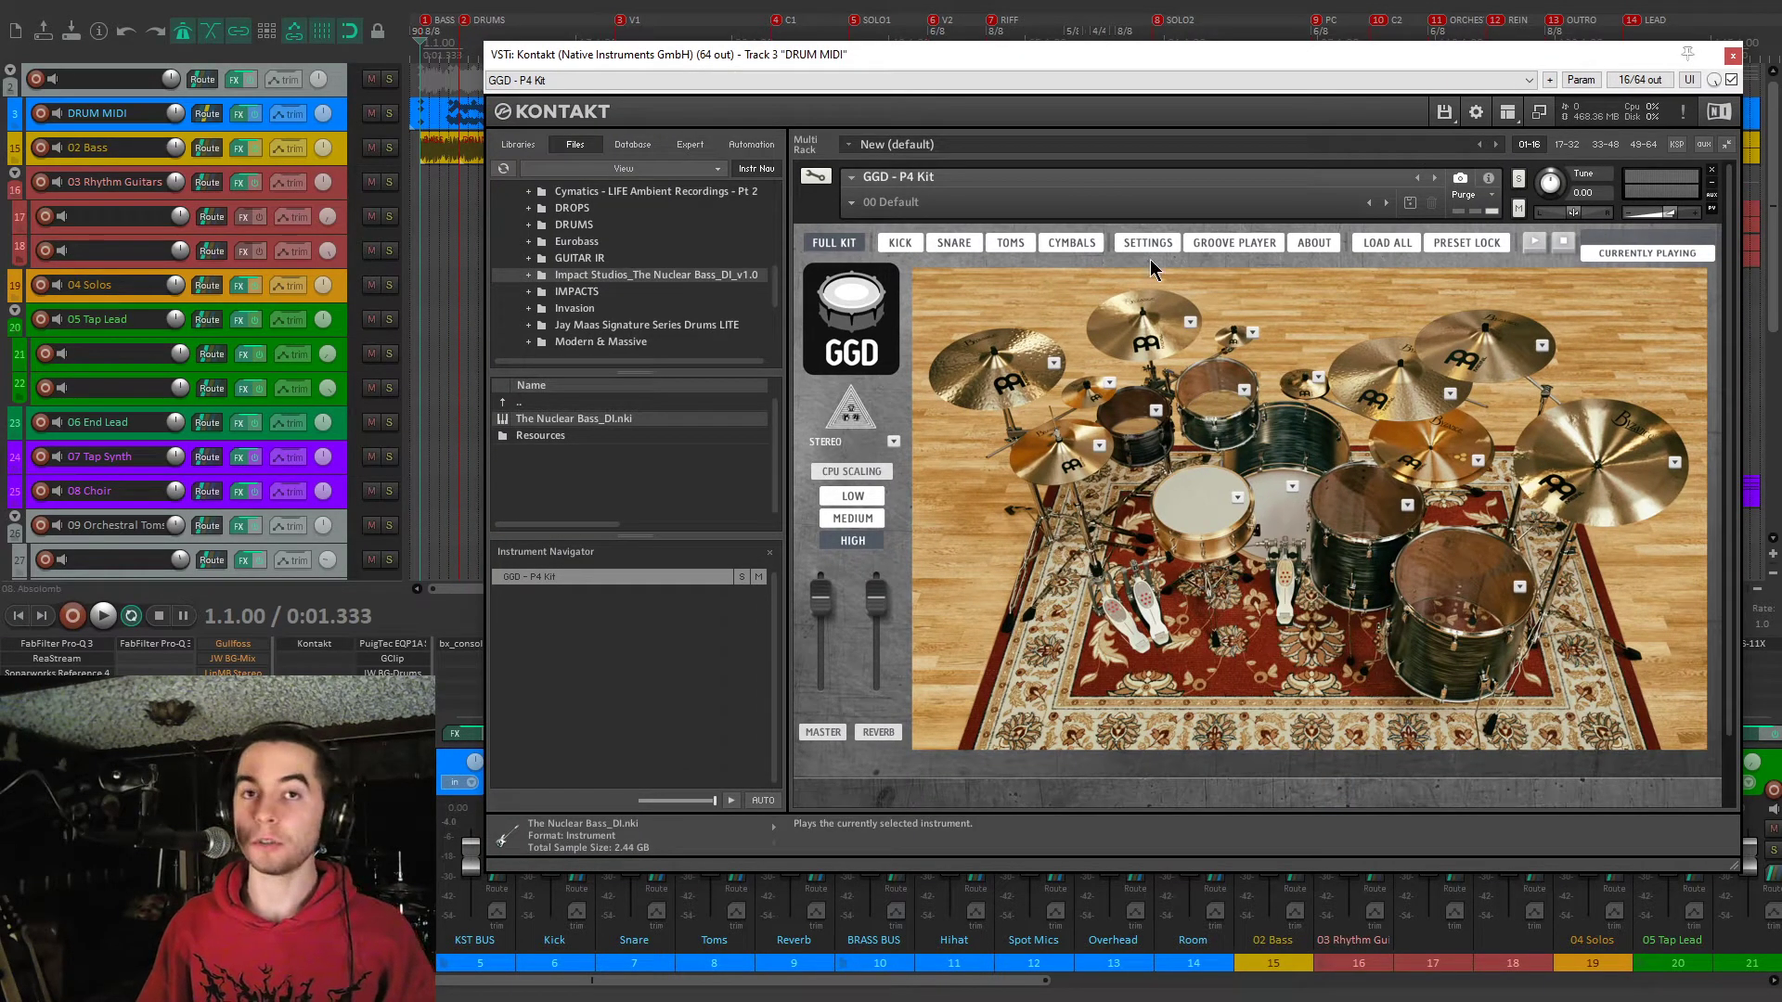
left_click_drag(1235, 57, 1236, 65)
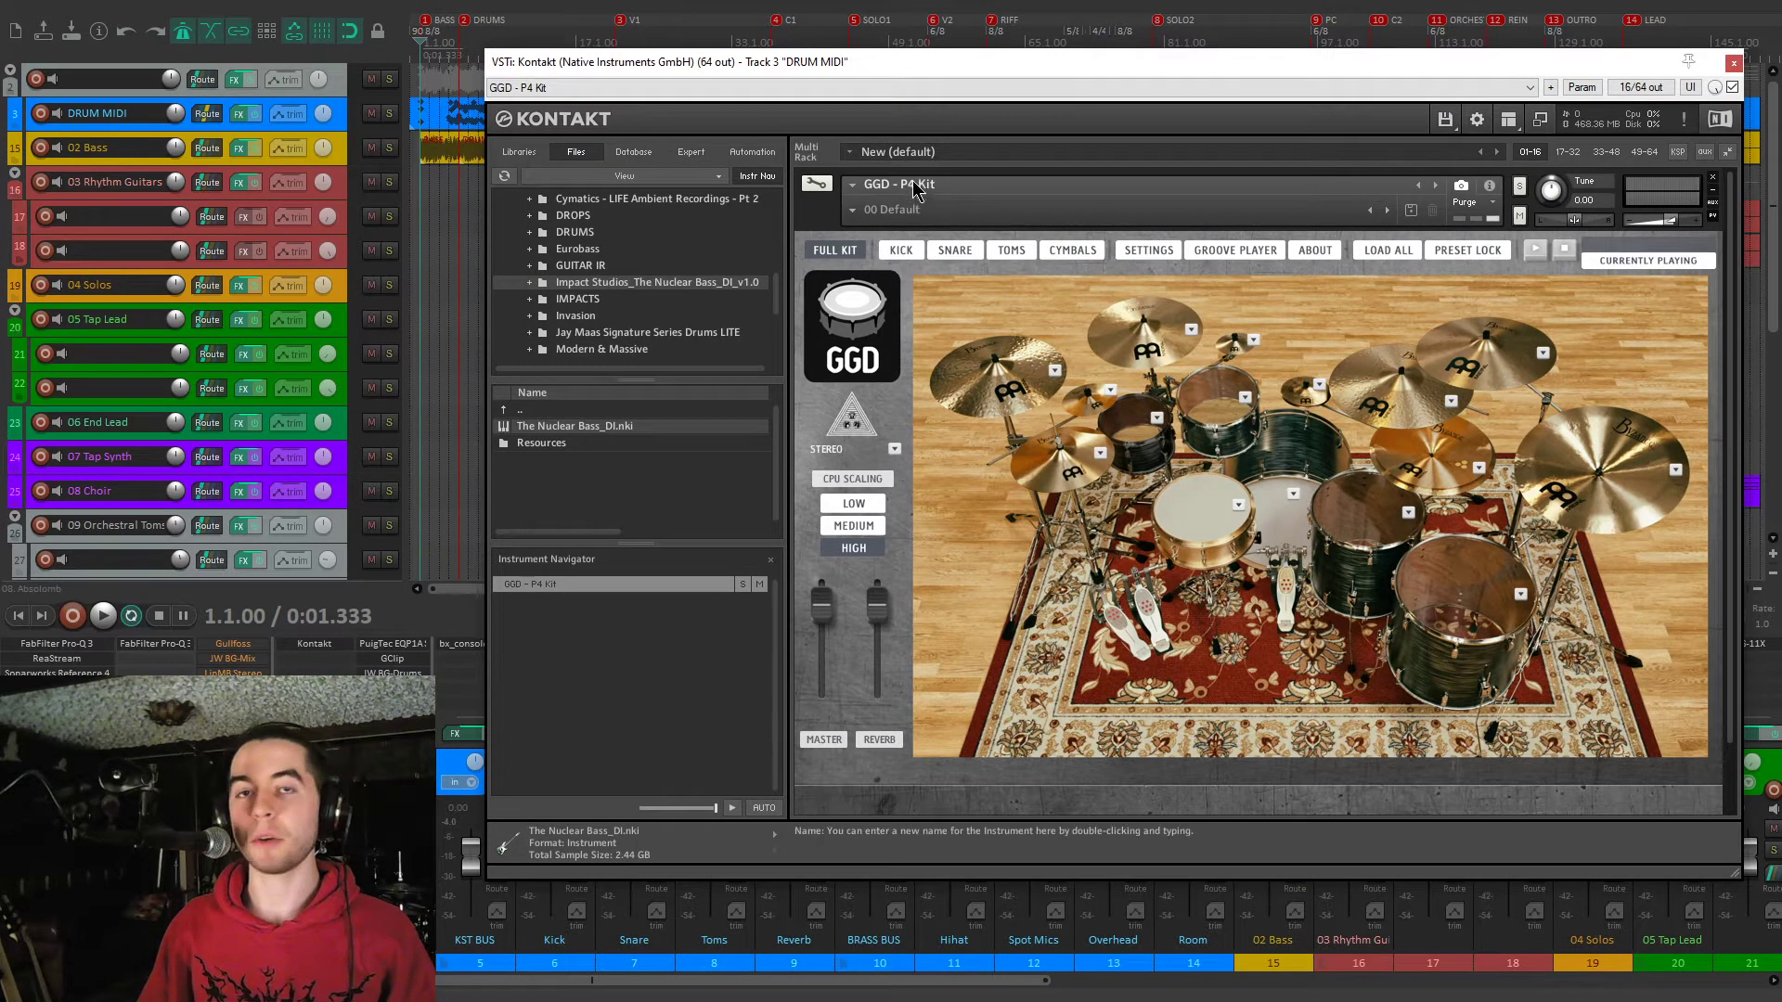
Audition the kick, snare and crash cymbals of the P4 Kit, and close the Kontakt window
left_click(1286, 518)
left_click(1211, 526)
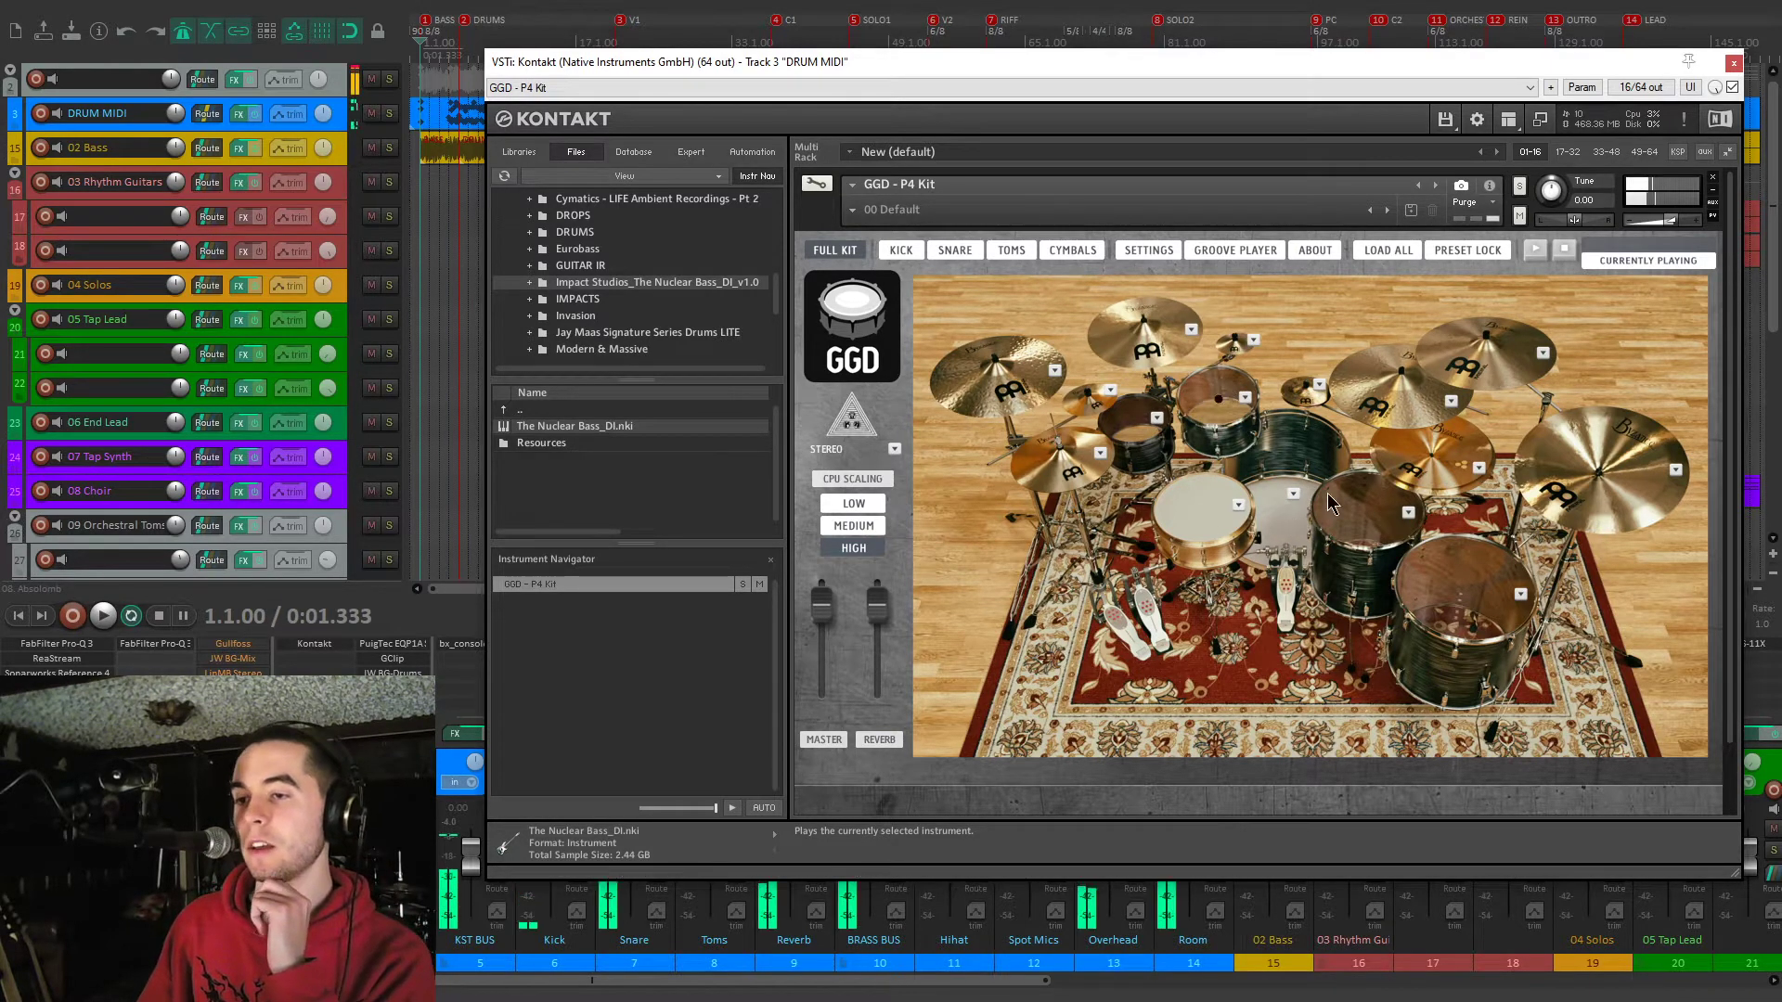
left_click(1474, 370)
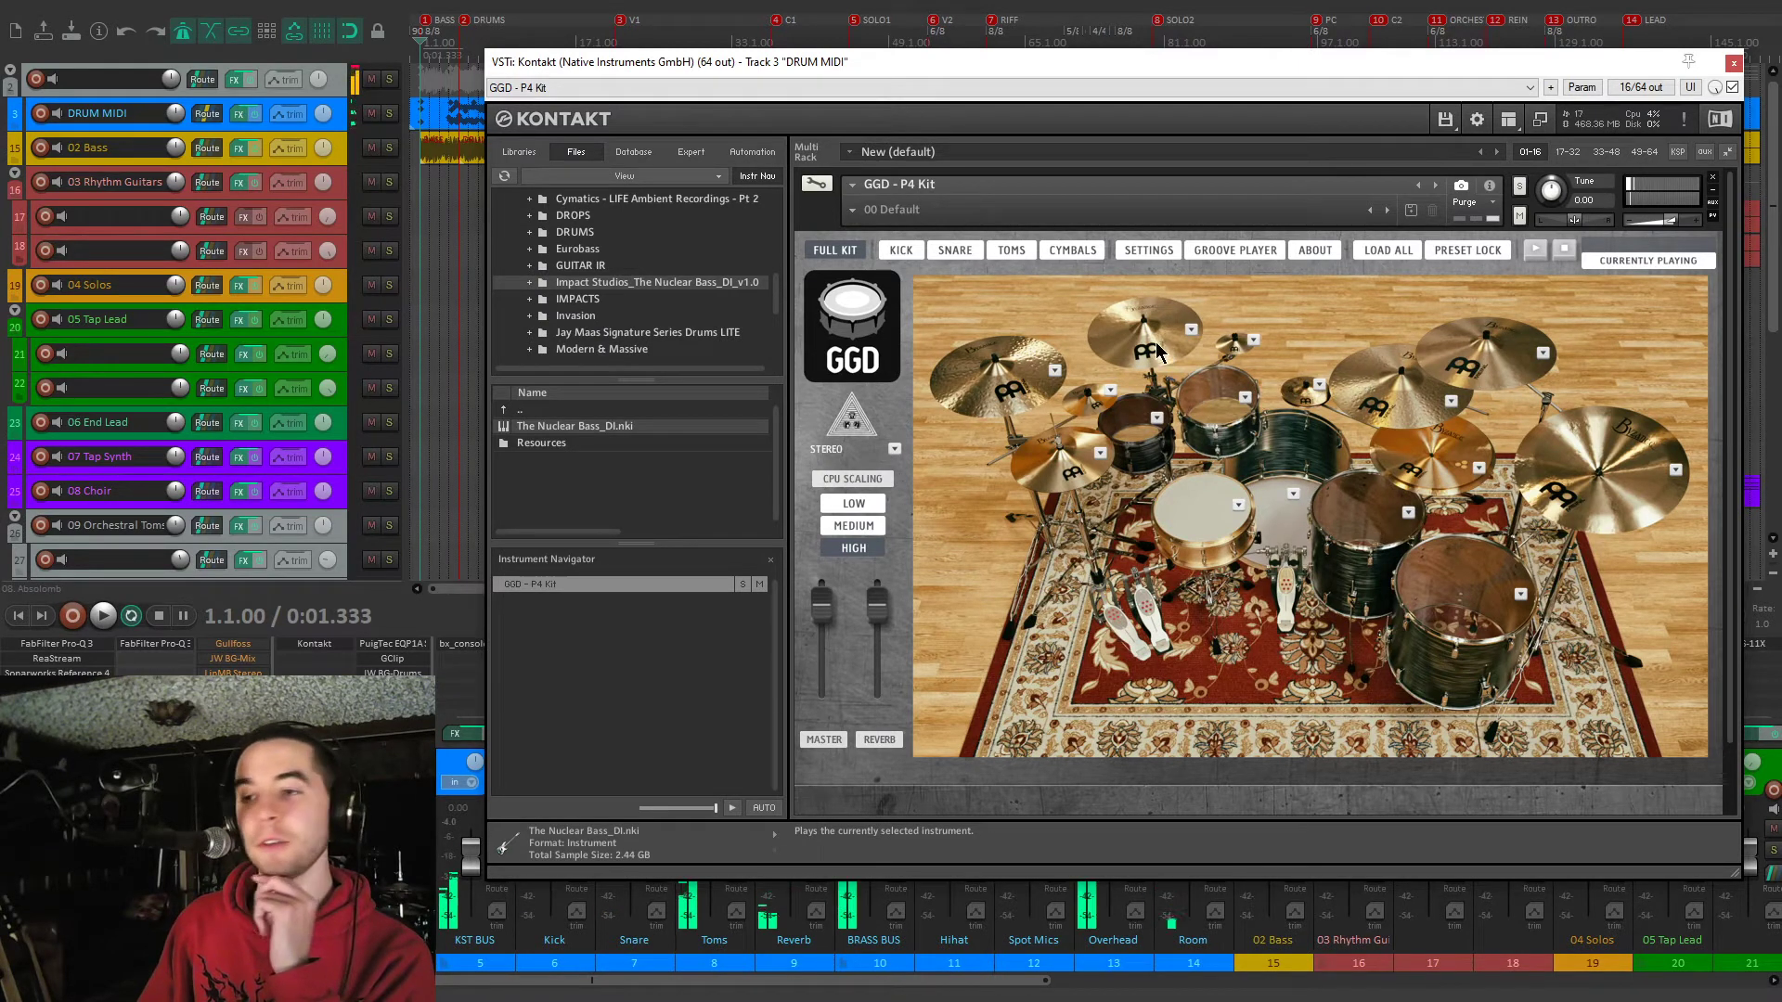
left_click(980, 374)
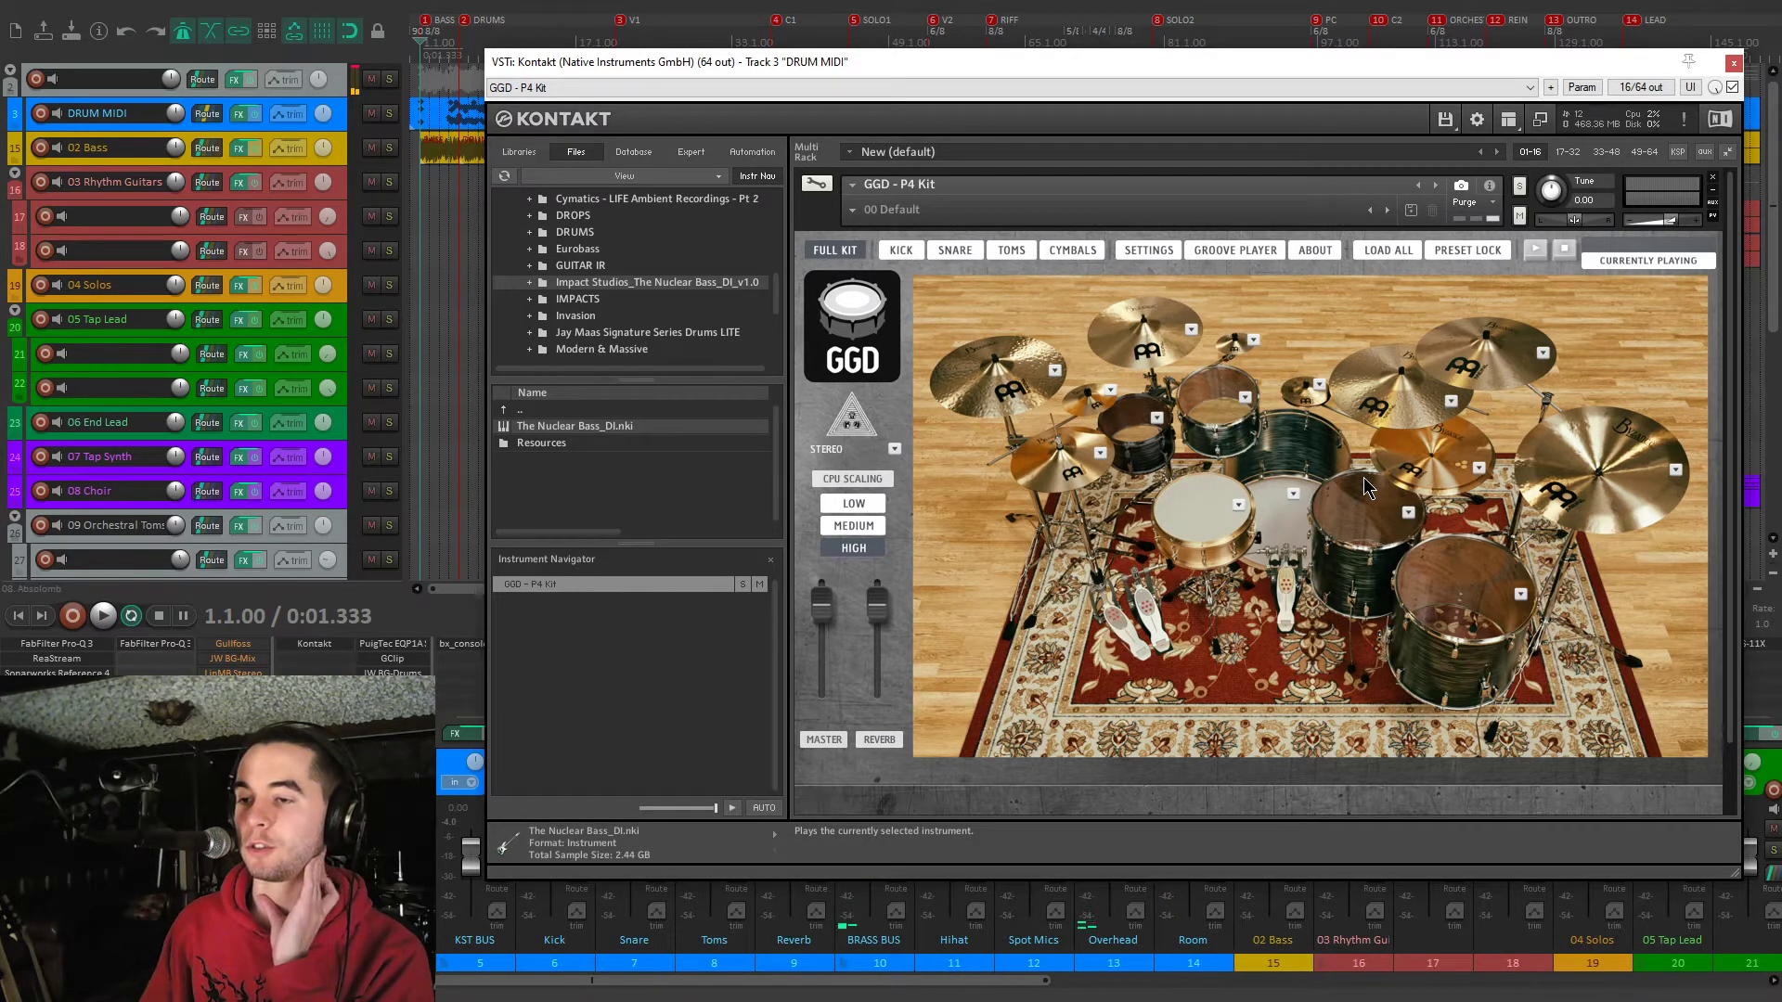
left_click(1299, 547)
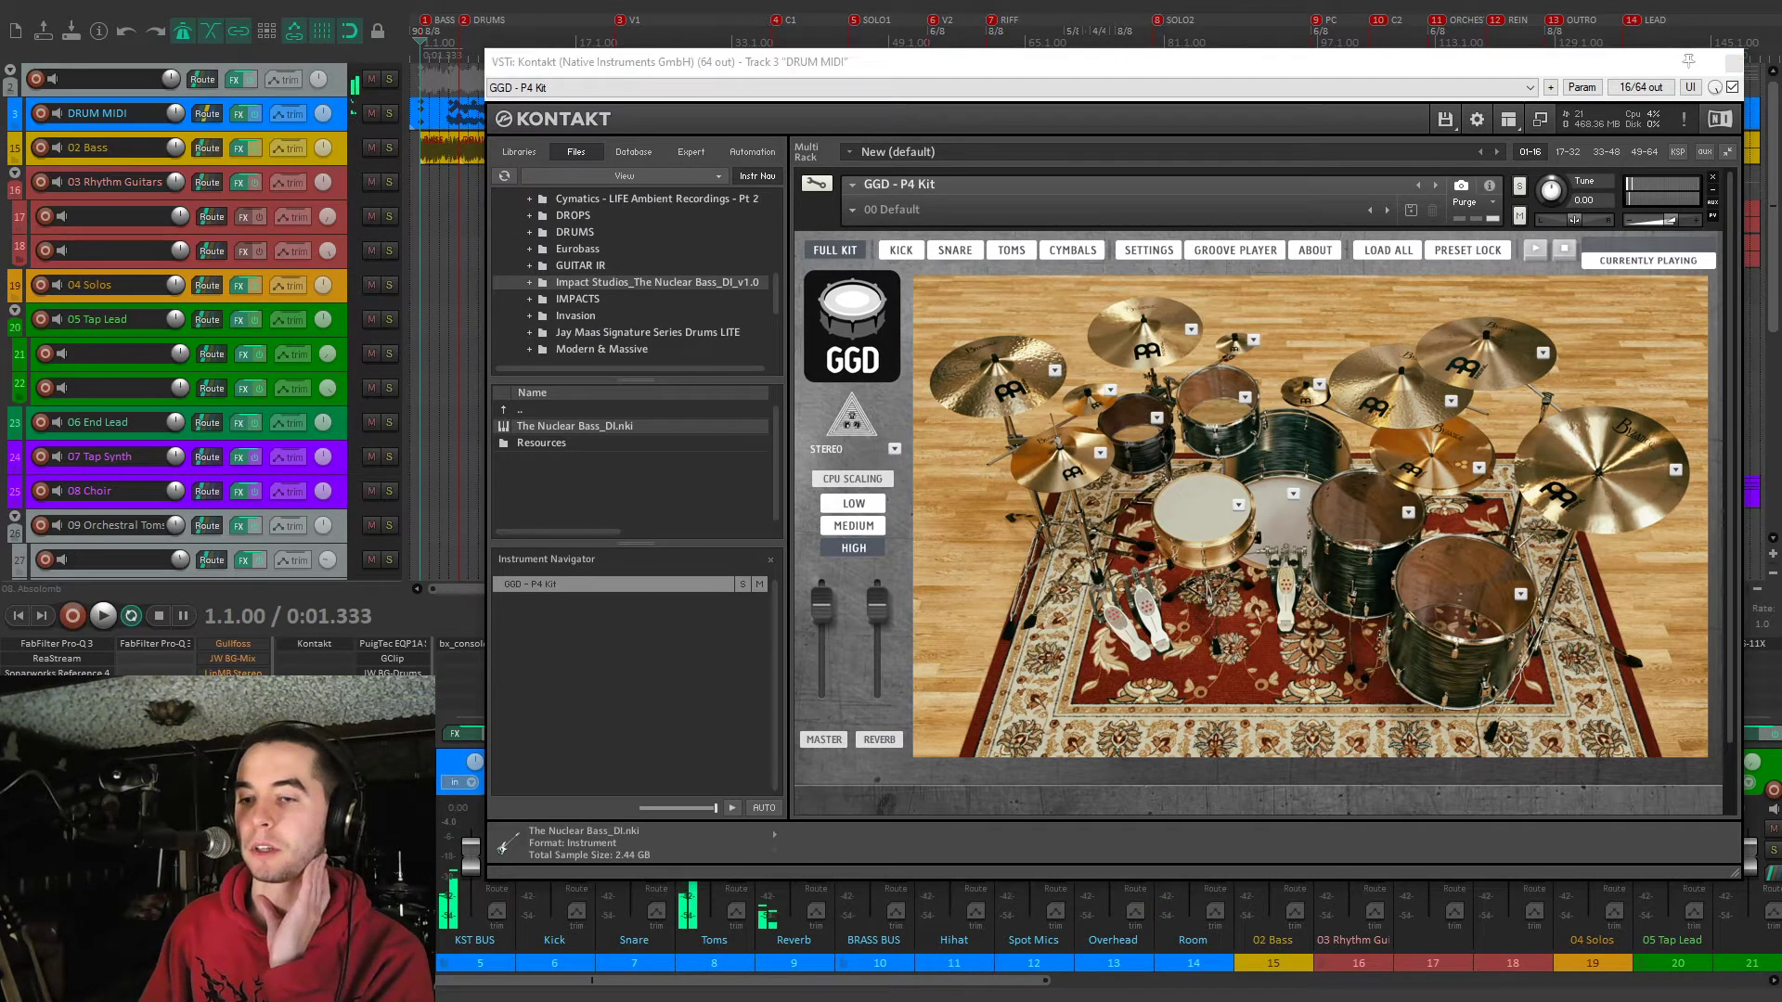
left_click(1253, 65)
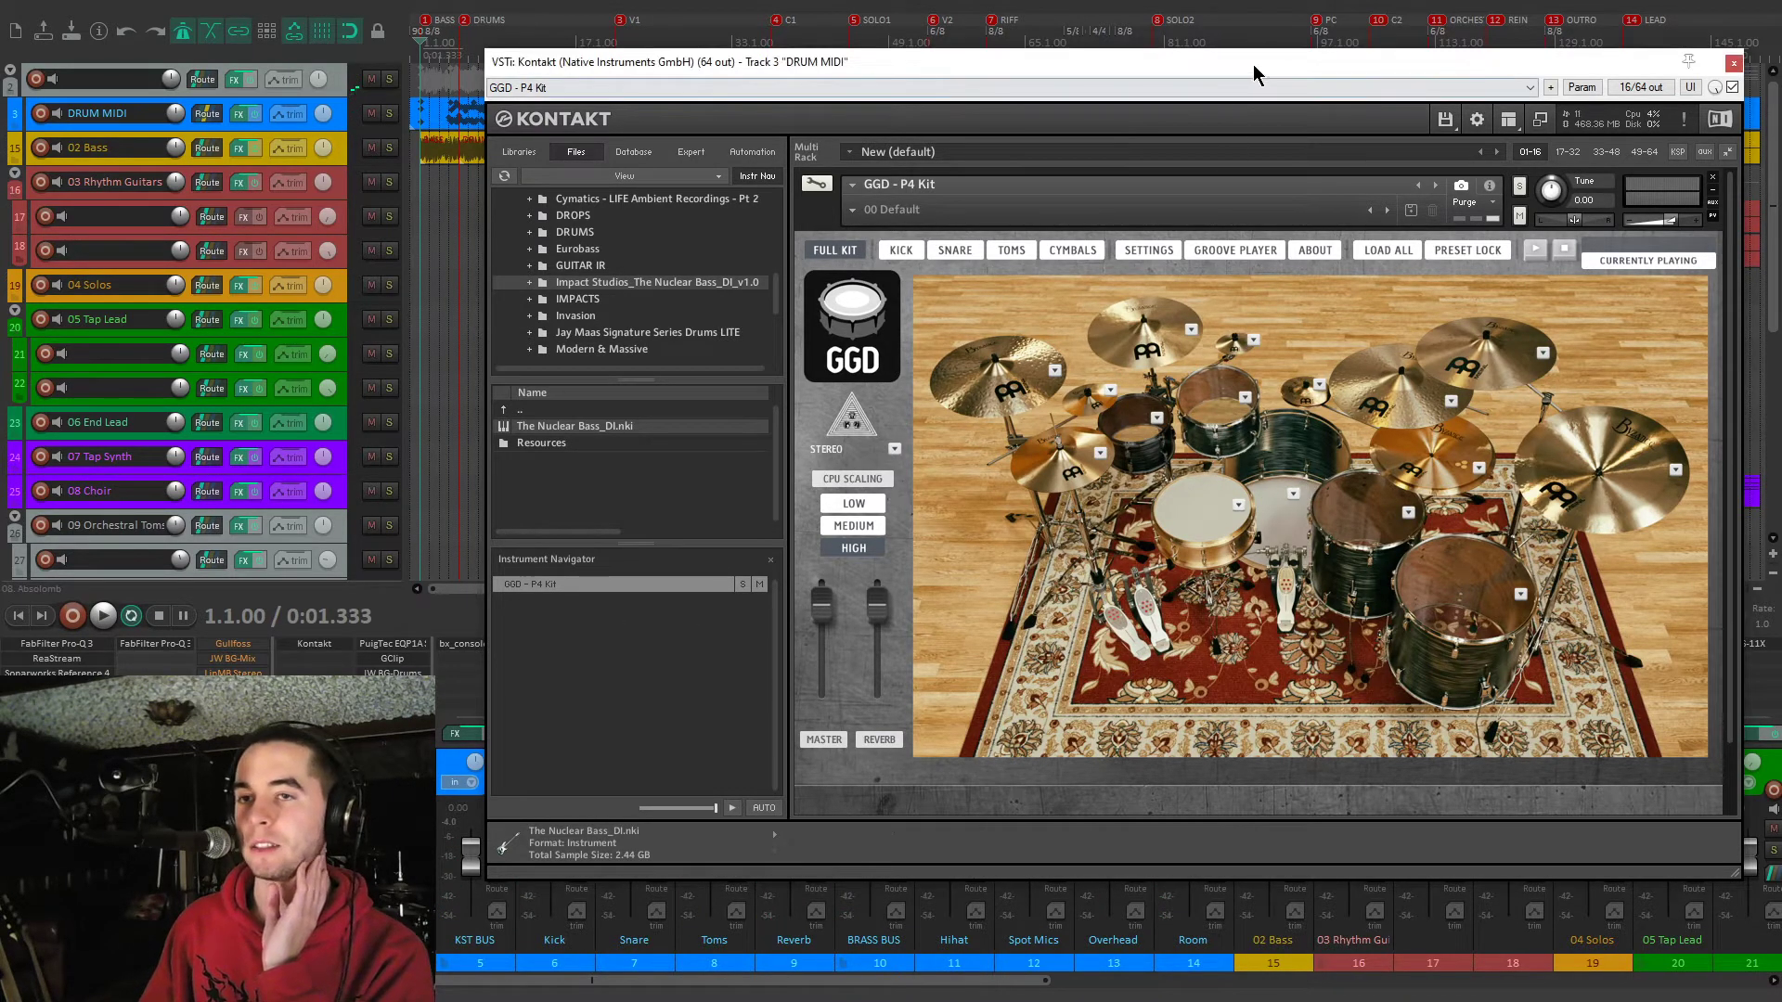
left_click_drag(1253, 63, 1251, 64)
left_click_drag(1534, 74, 1532, 76)
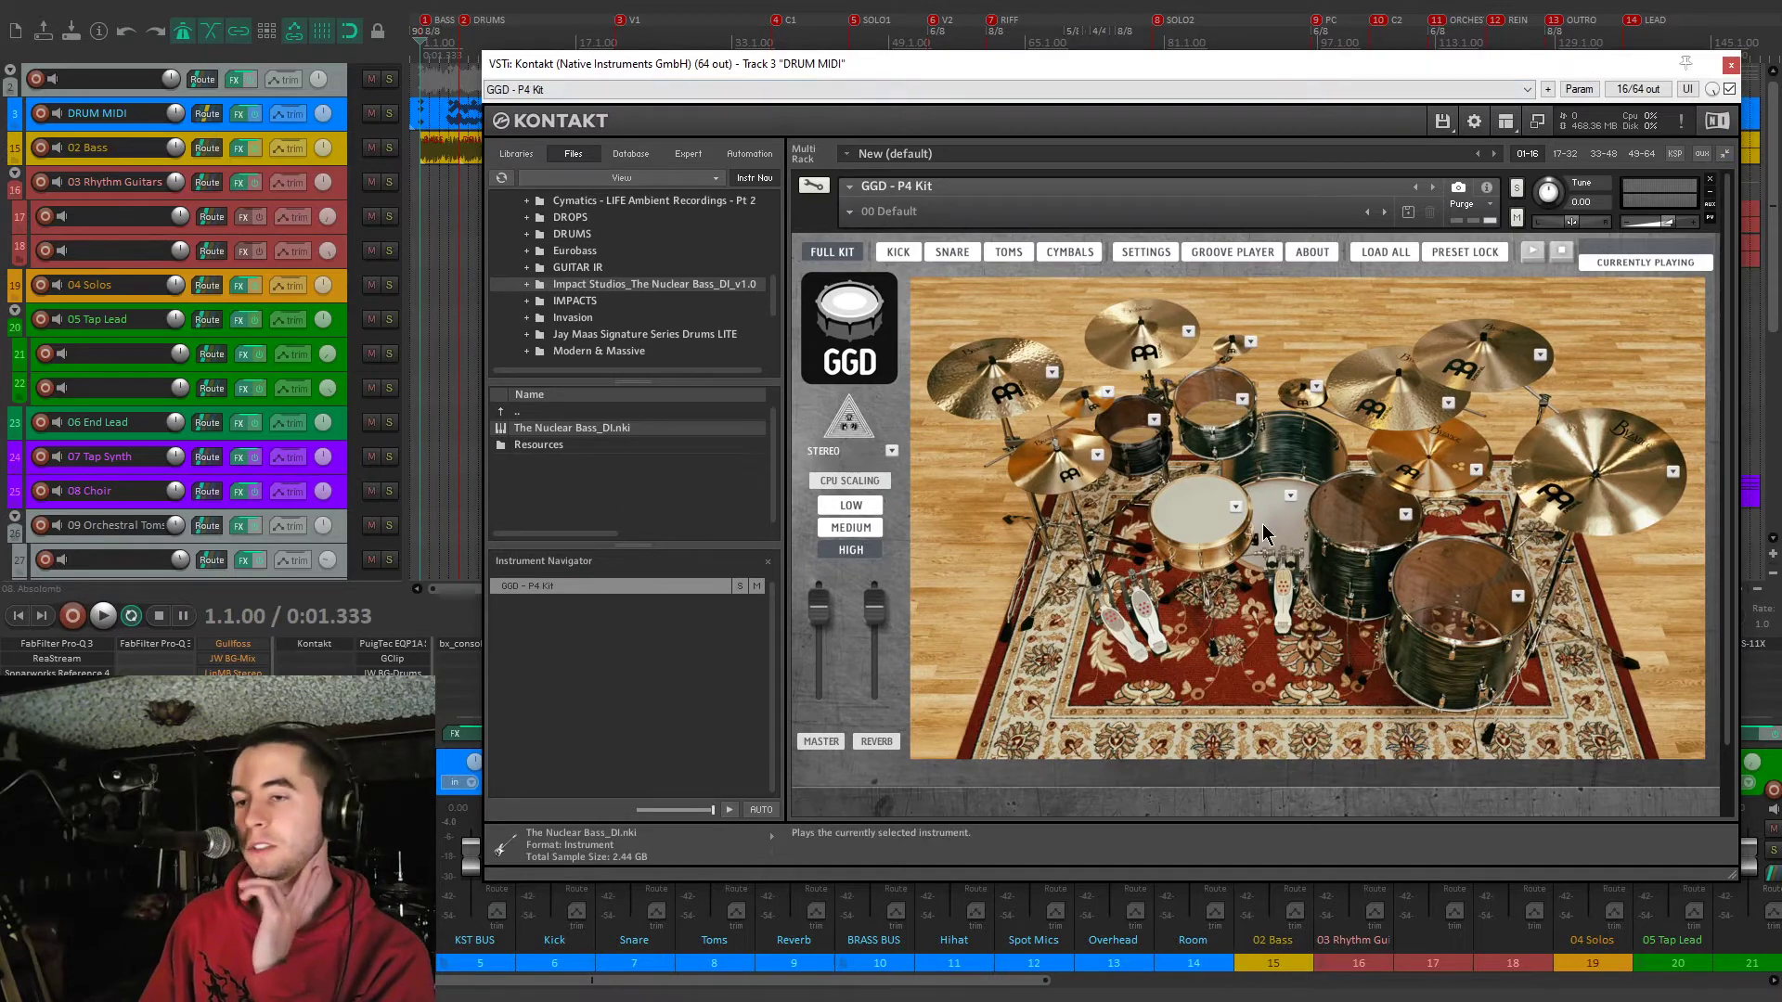
left_click(1731, 70)
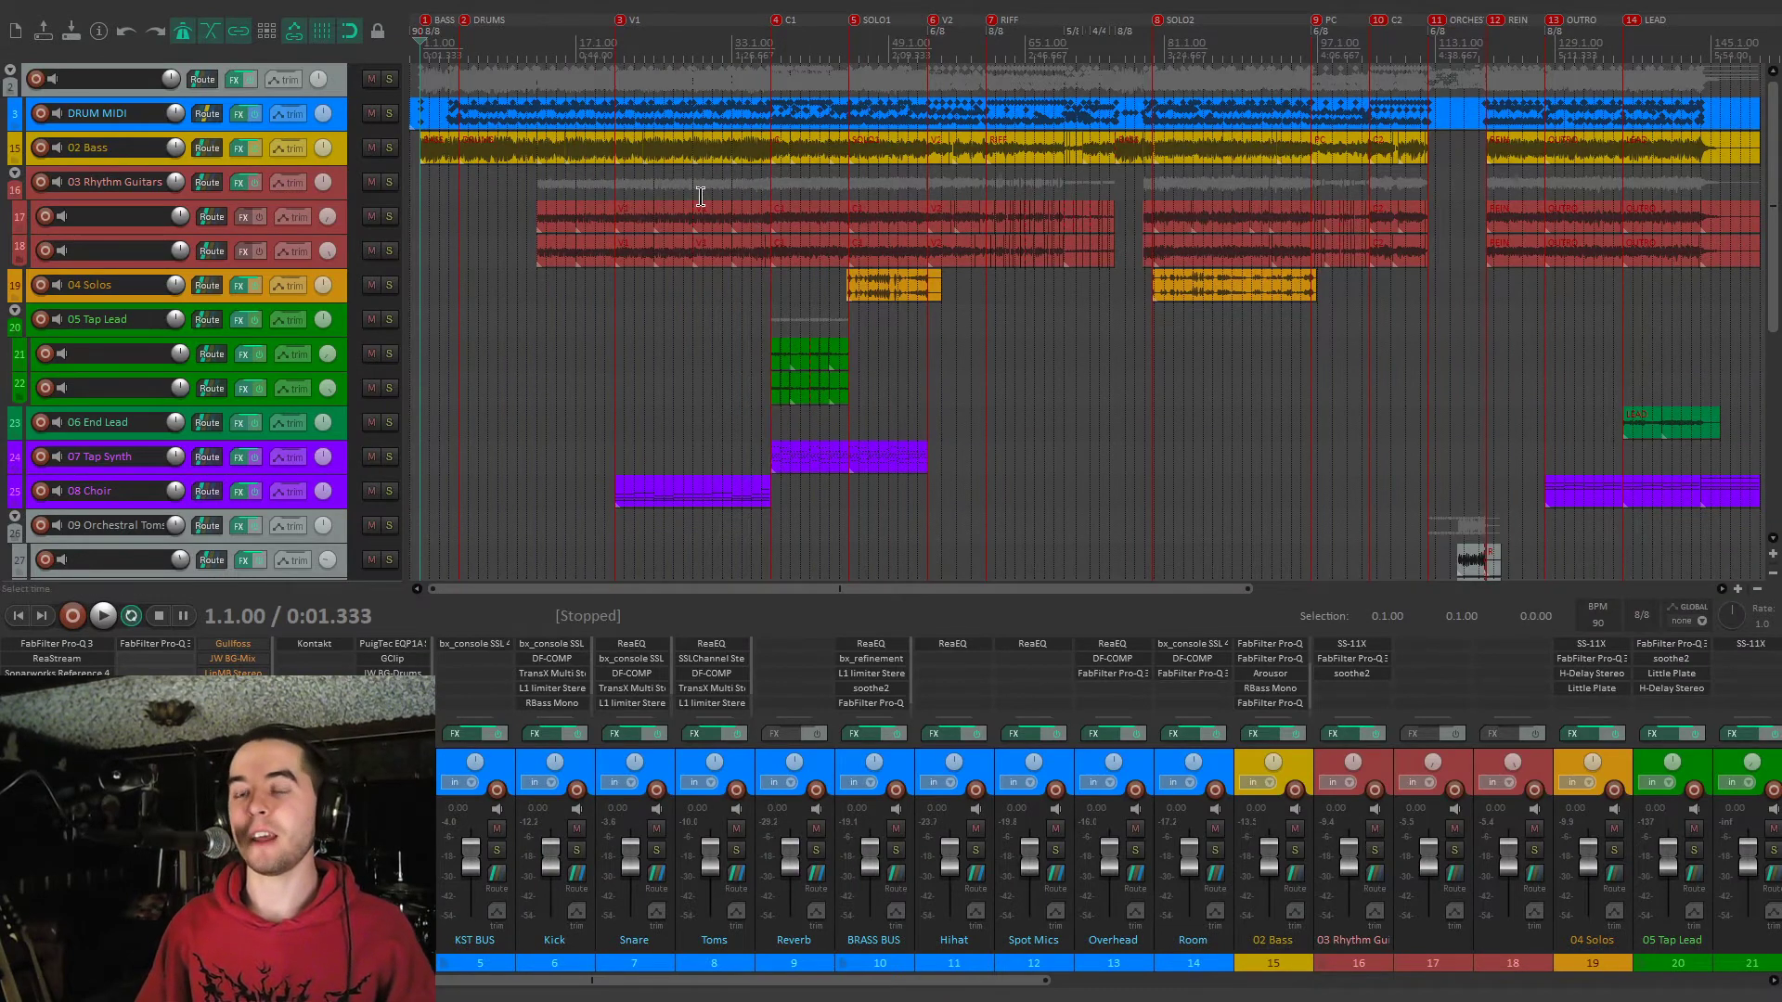
Solo the 02 Bass track and play it briefly from the project start
left_click(390, 152)
key("space")
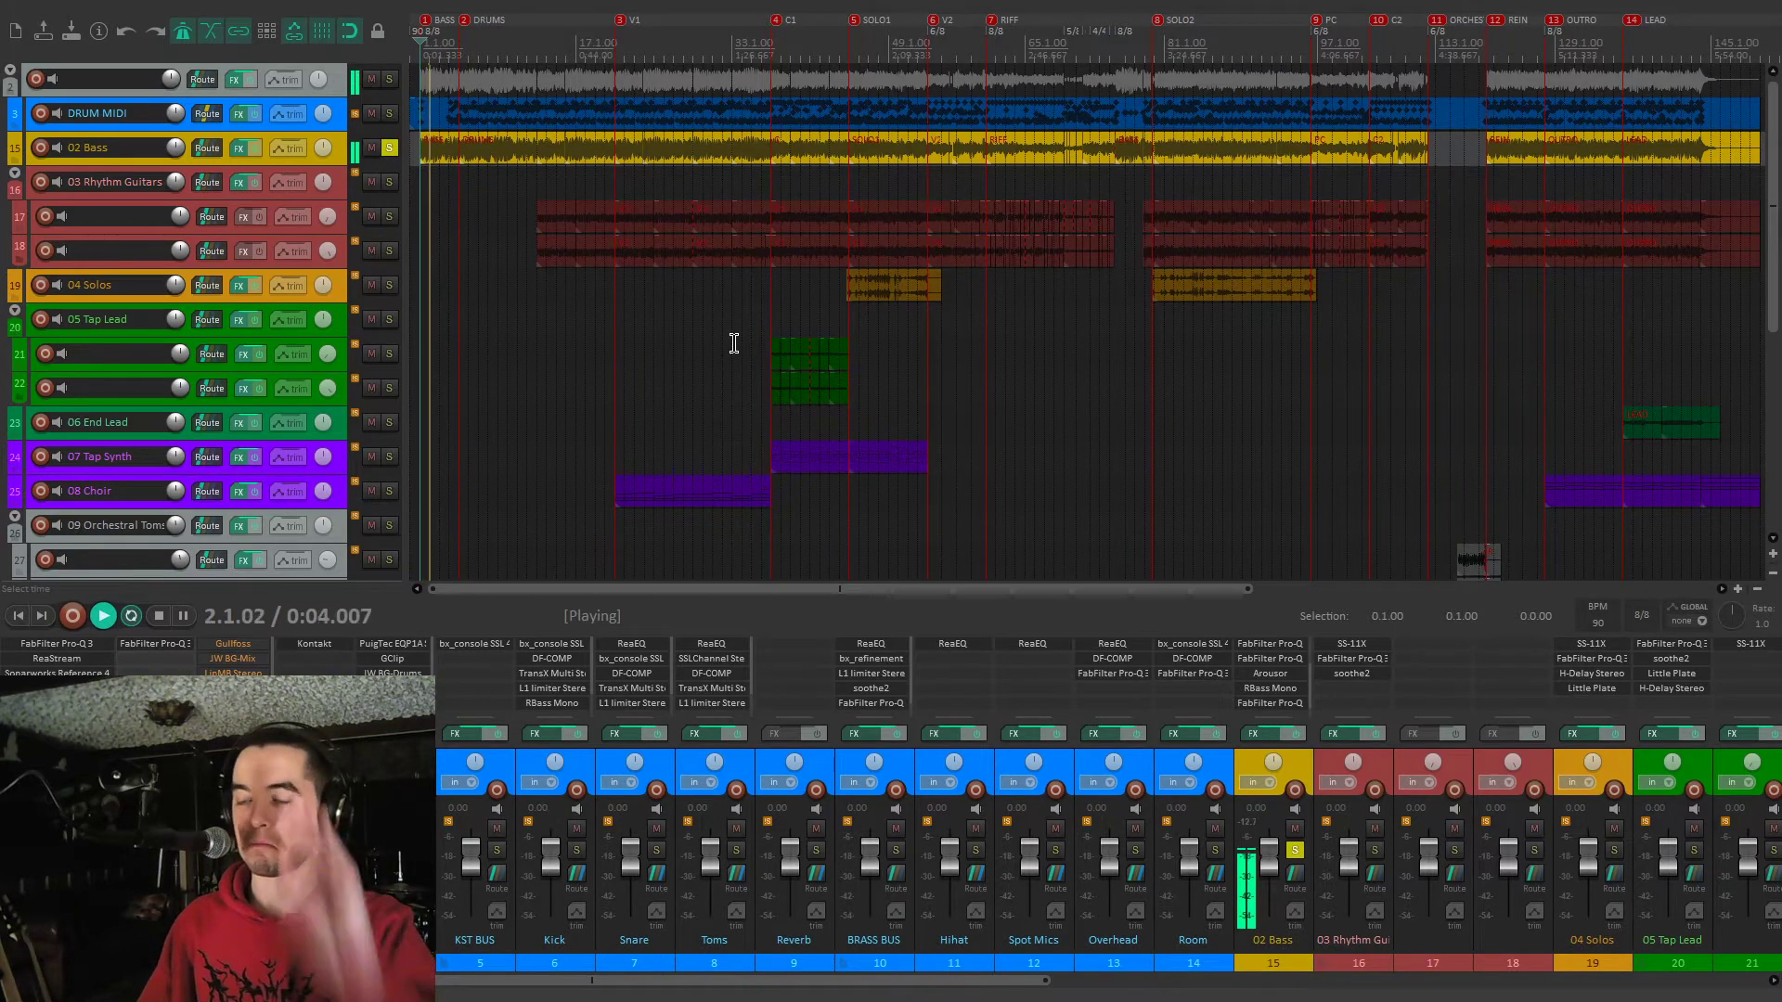
key("space")
Enlarge the mixer until the whole effects chain of the 02 Bass track can be read
left_click_drag(1098, 634, 1098, 589)
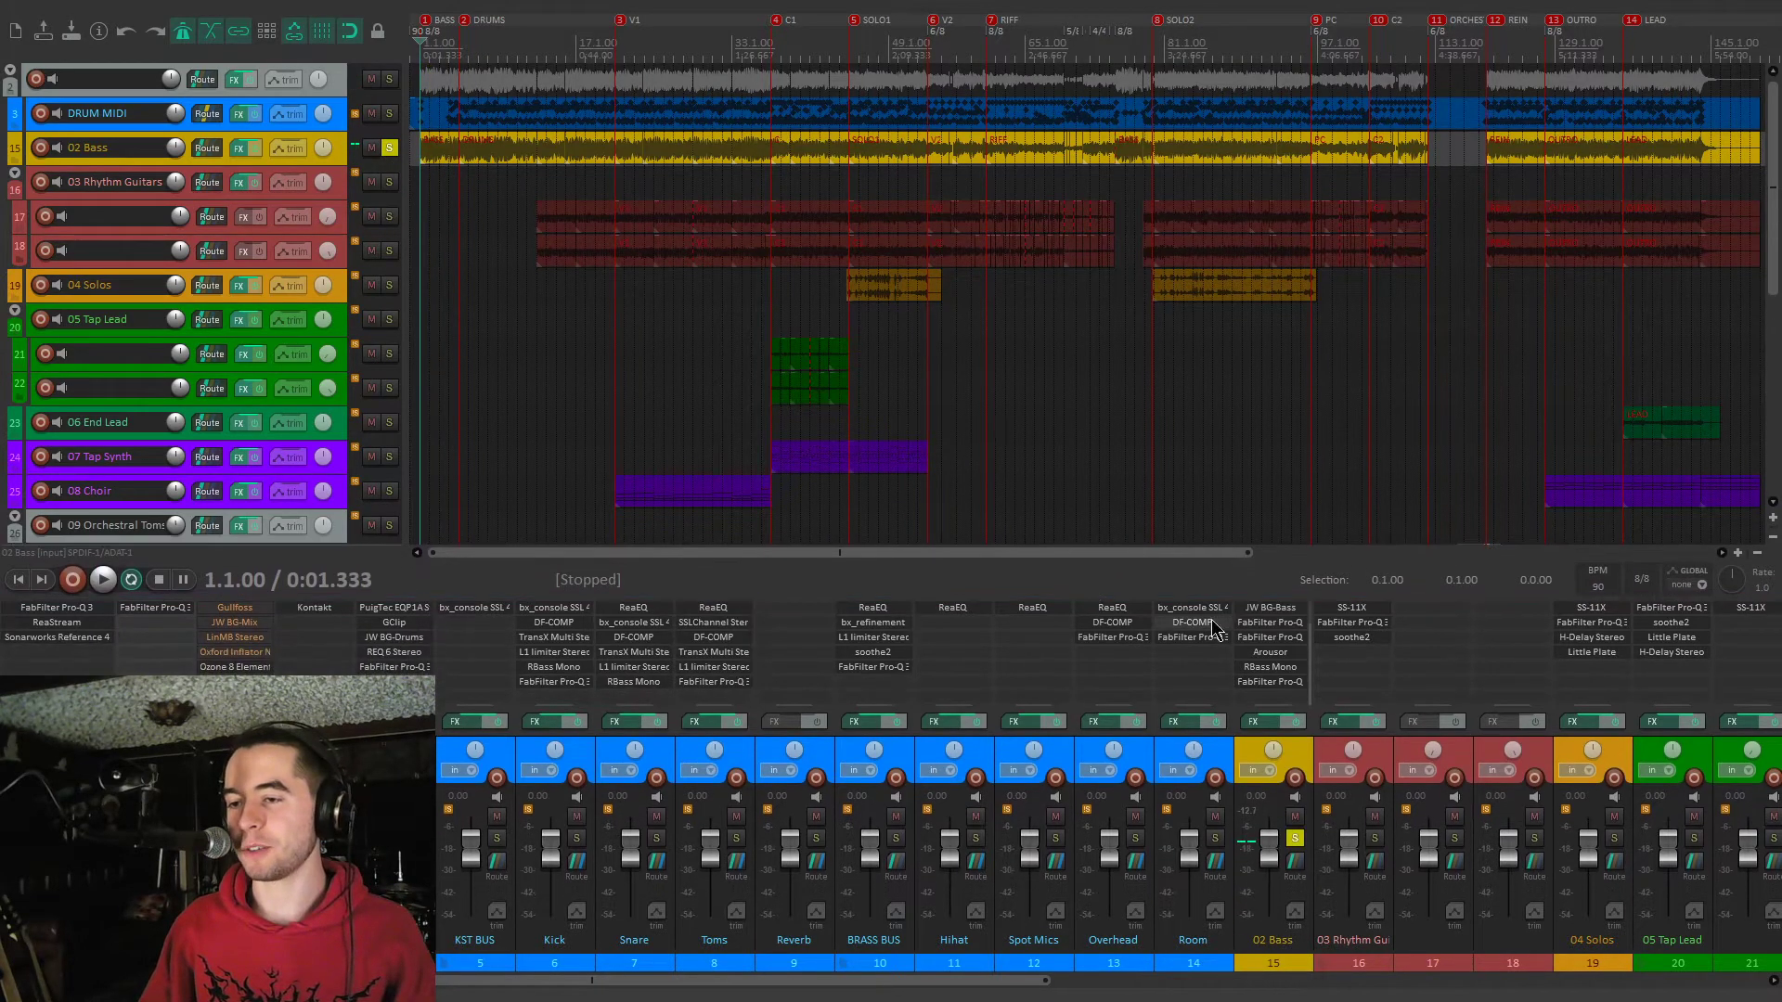
scroll(1259, 624, "up", 2)
left_click_drag(1254, 590, 1254, 552)
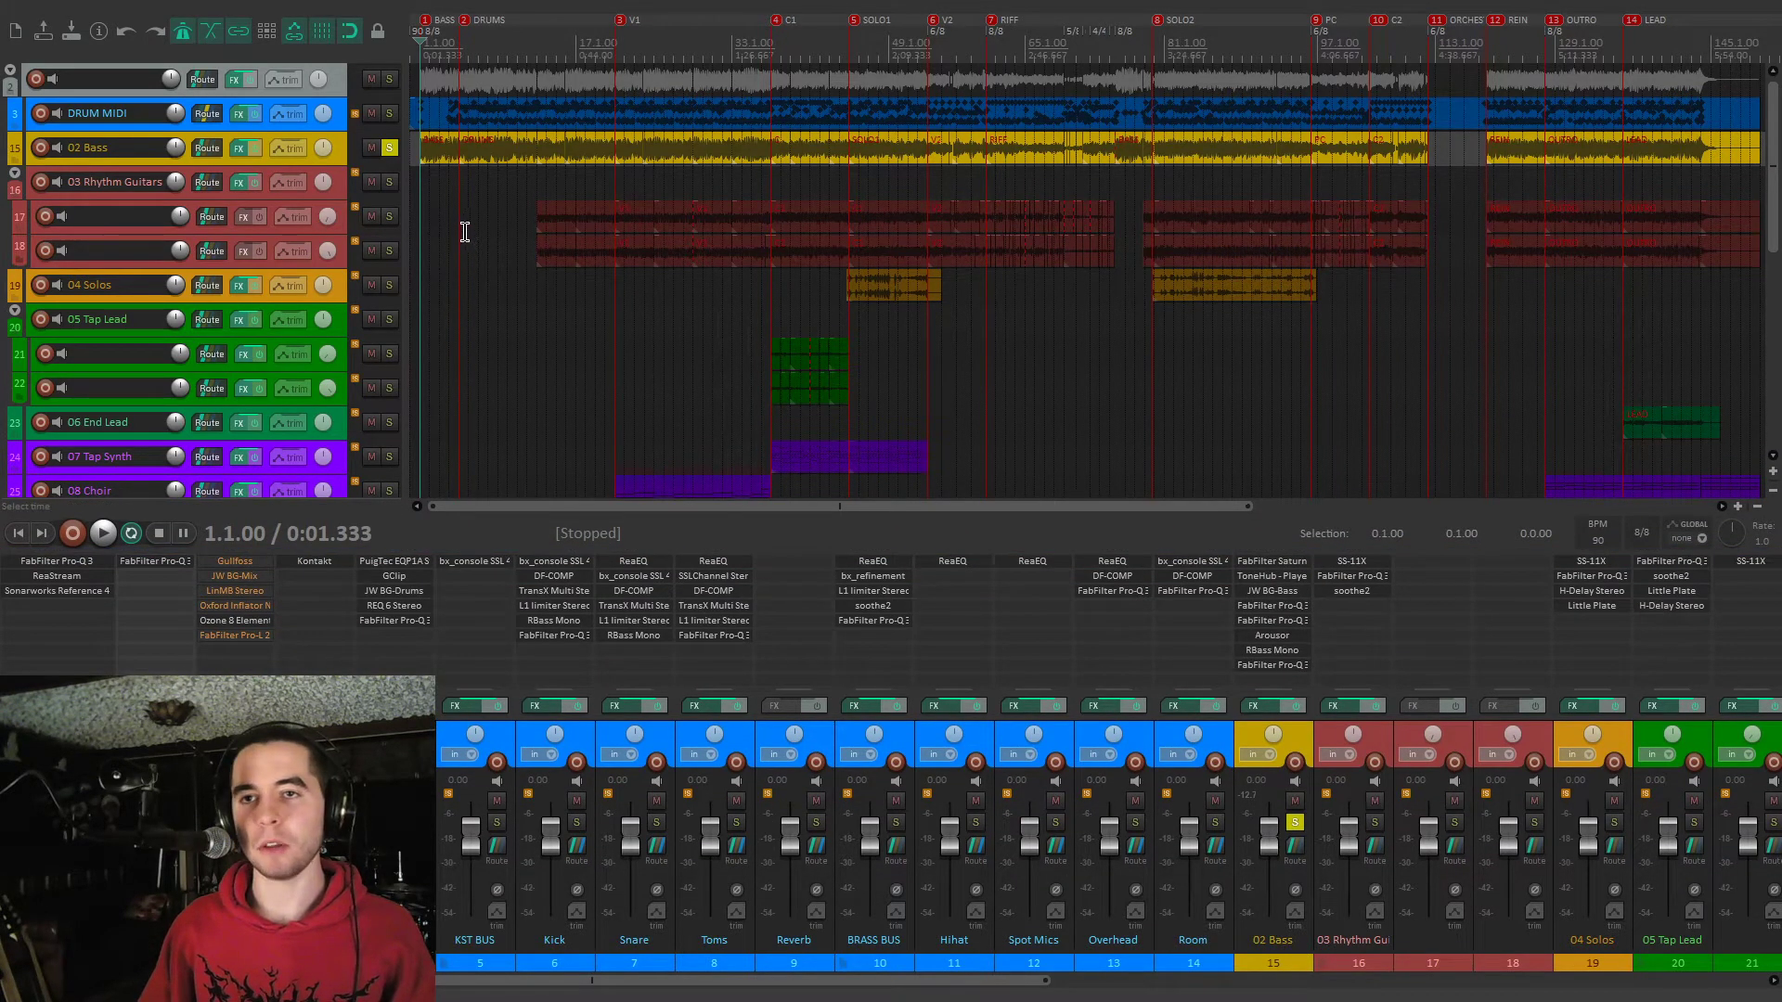
Bypass the whole 02 Bass effects chain and audition the raw bass from the project start and from measure 5
left_click(1296, 706)
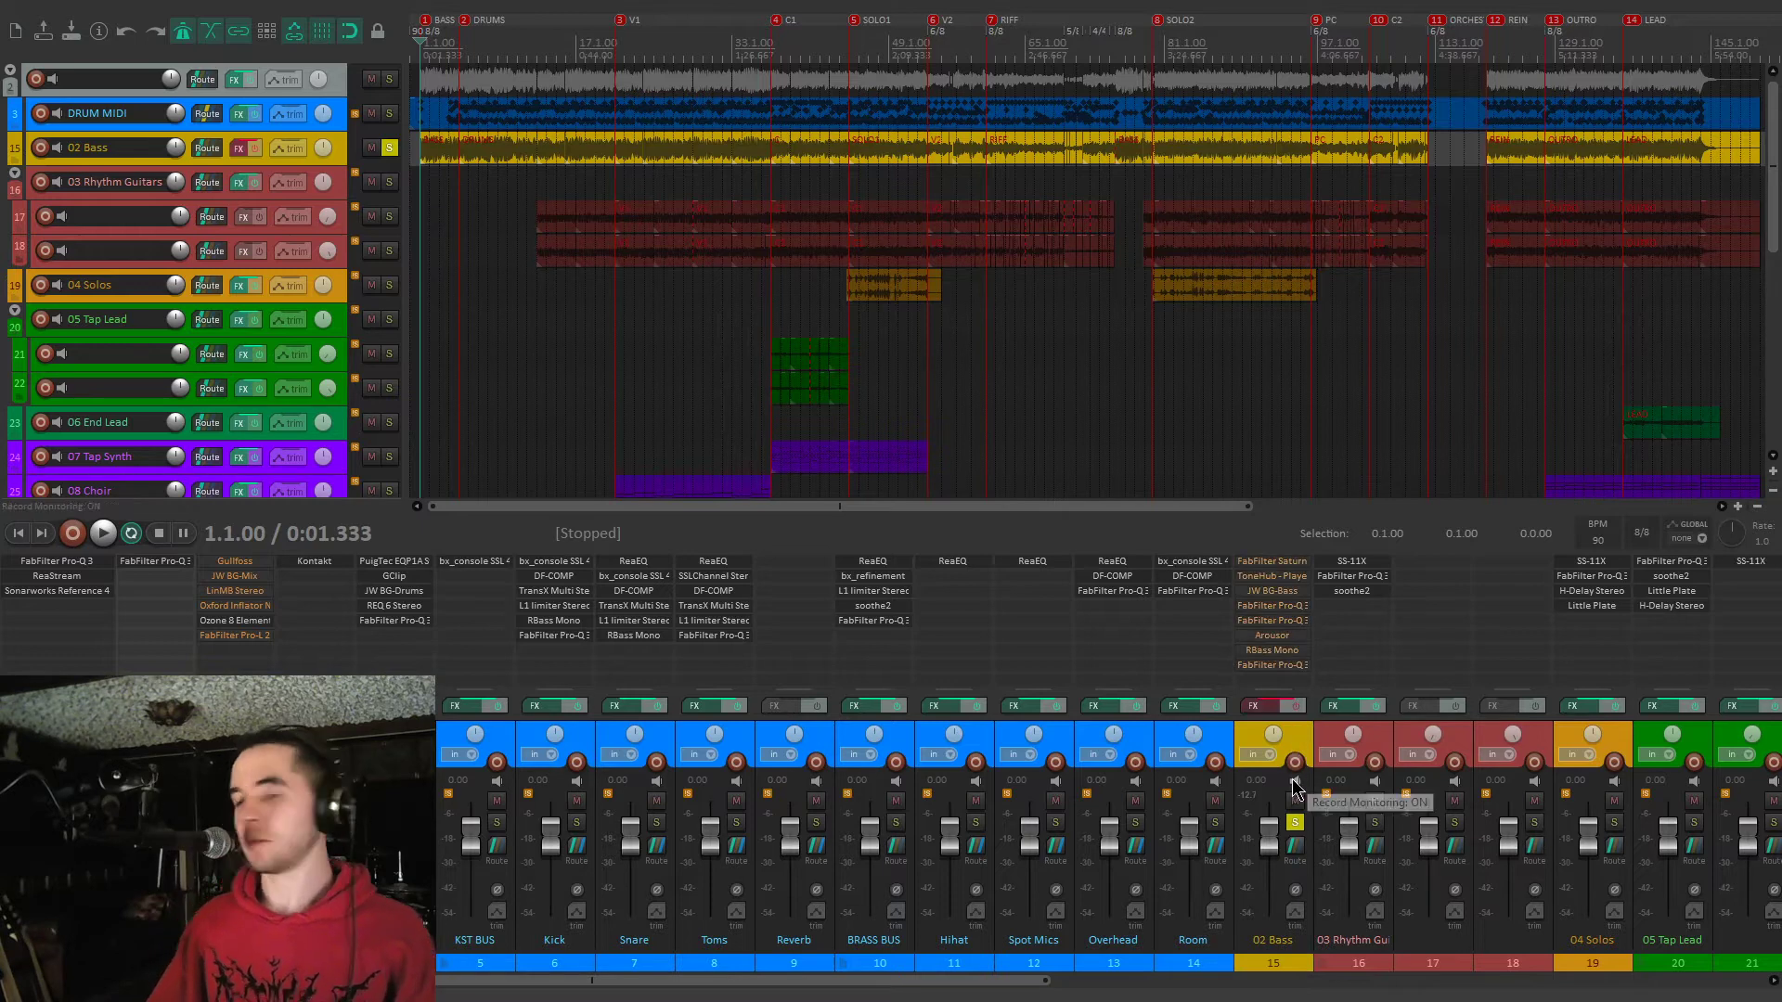
key("space")
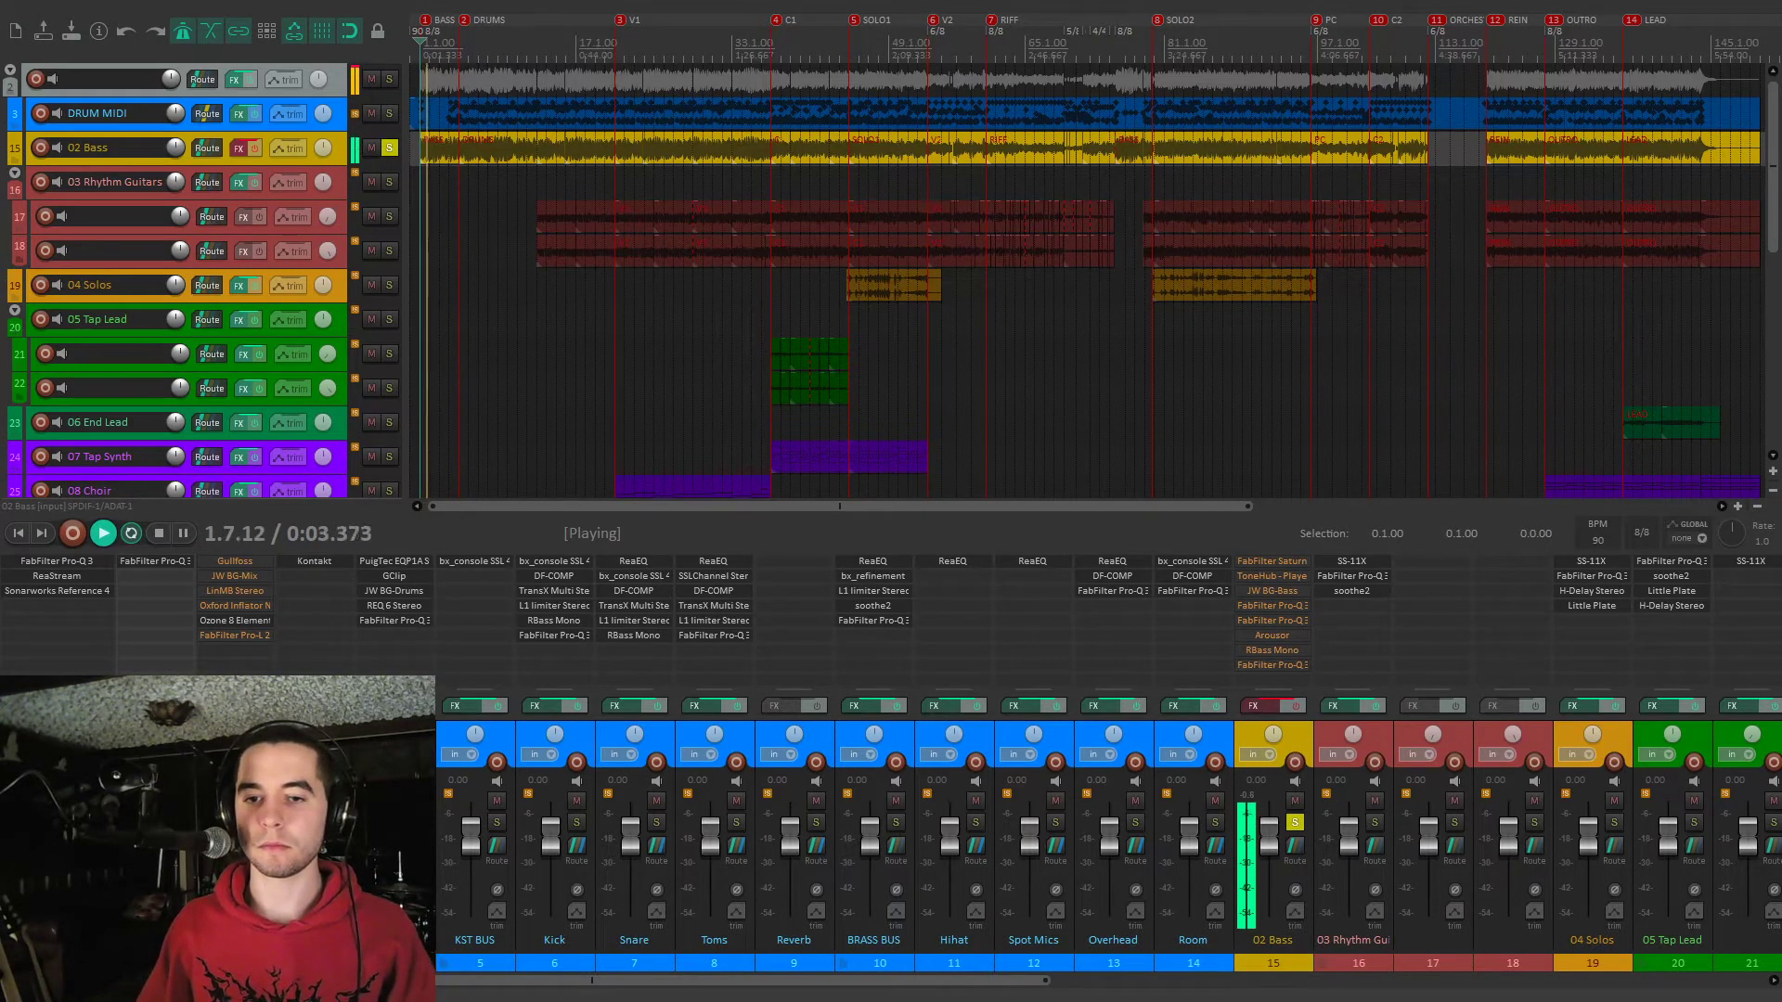
key("space")
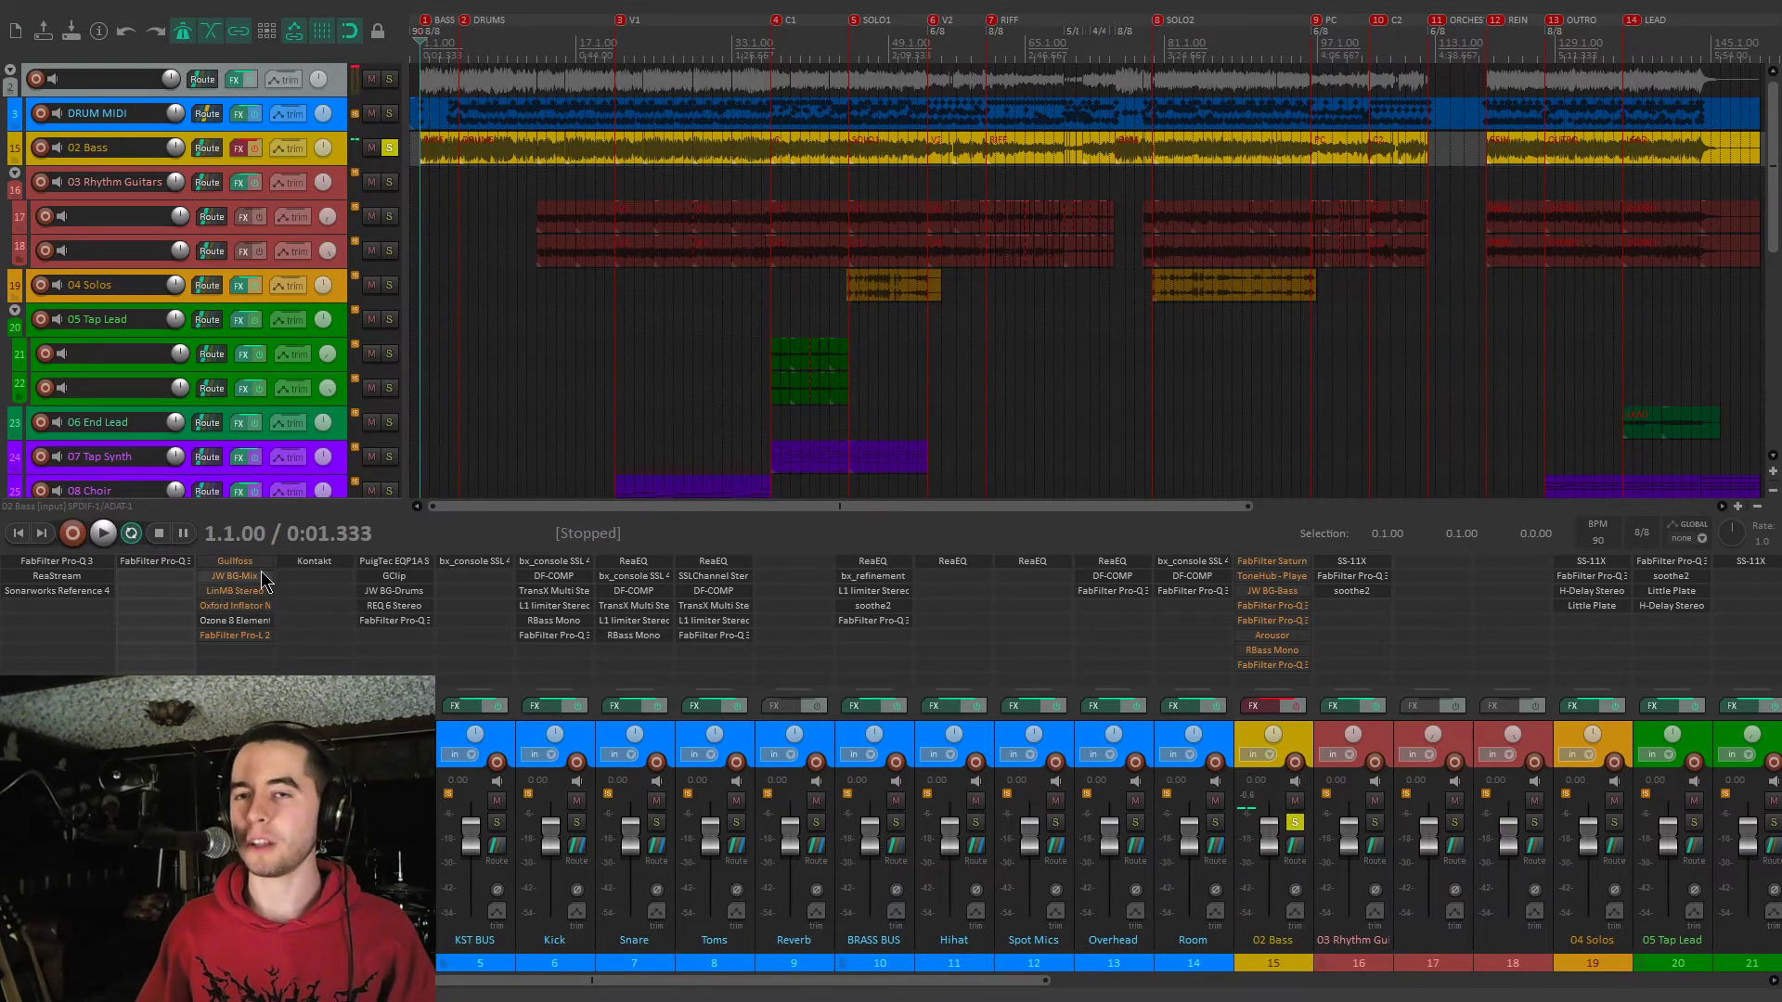
left_click(469, 197)
key("space")
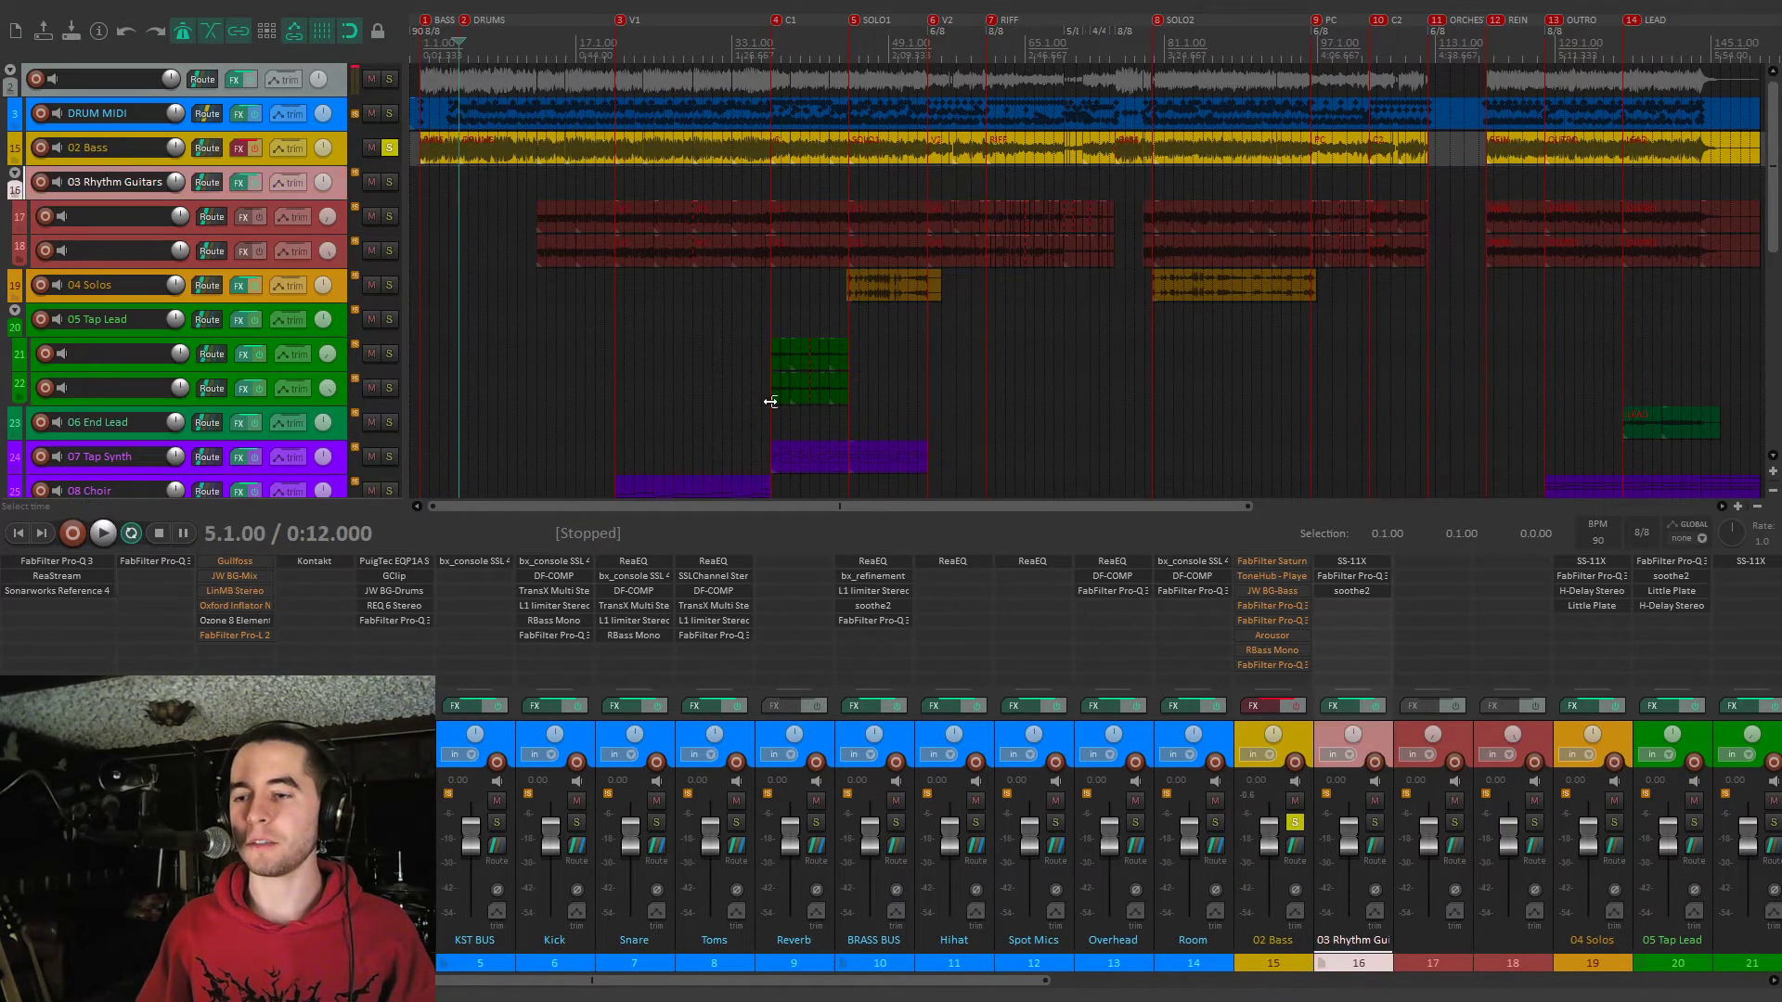
left_click_drag(1271, 843, 1271, 852)
double_click(1270, 845)
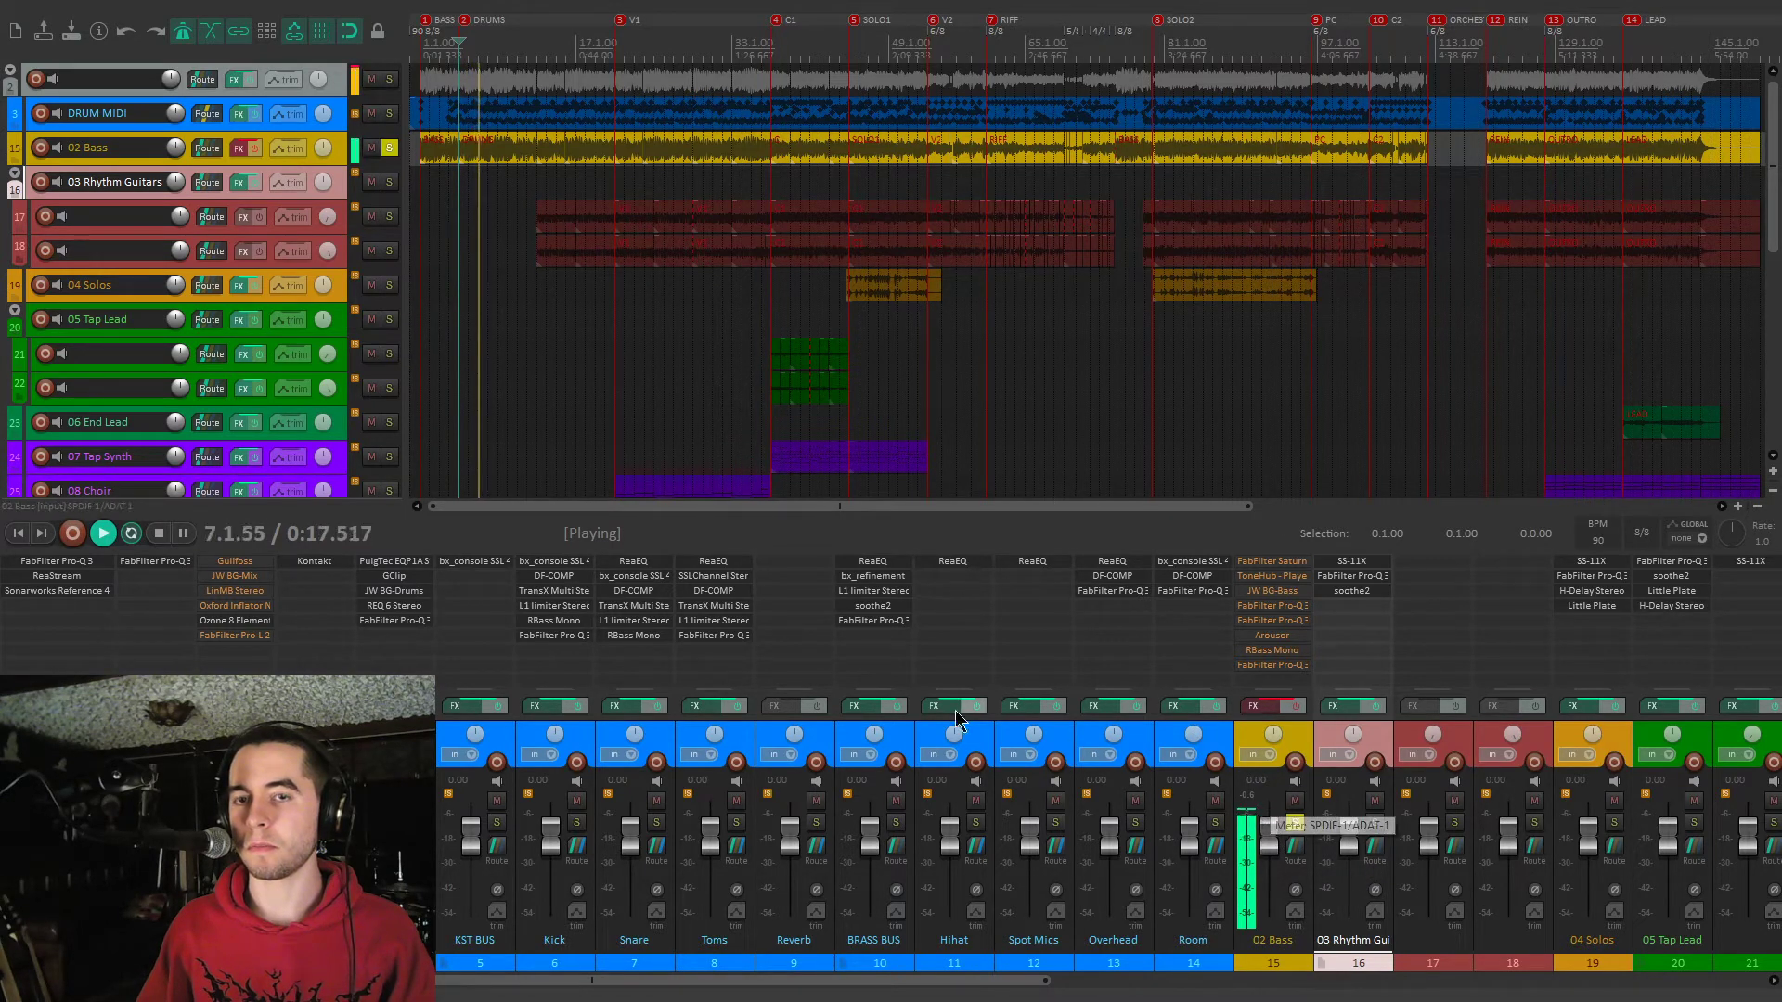
key("space")
Switch the 02 Bass effects chain back on, bypass its plug-ins individually, and audition the bass from measure 5
left_click(1295, 708)
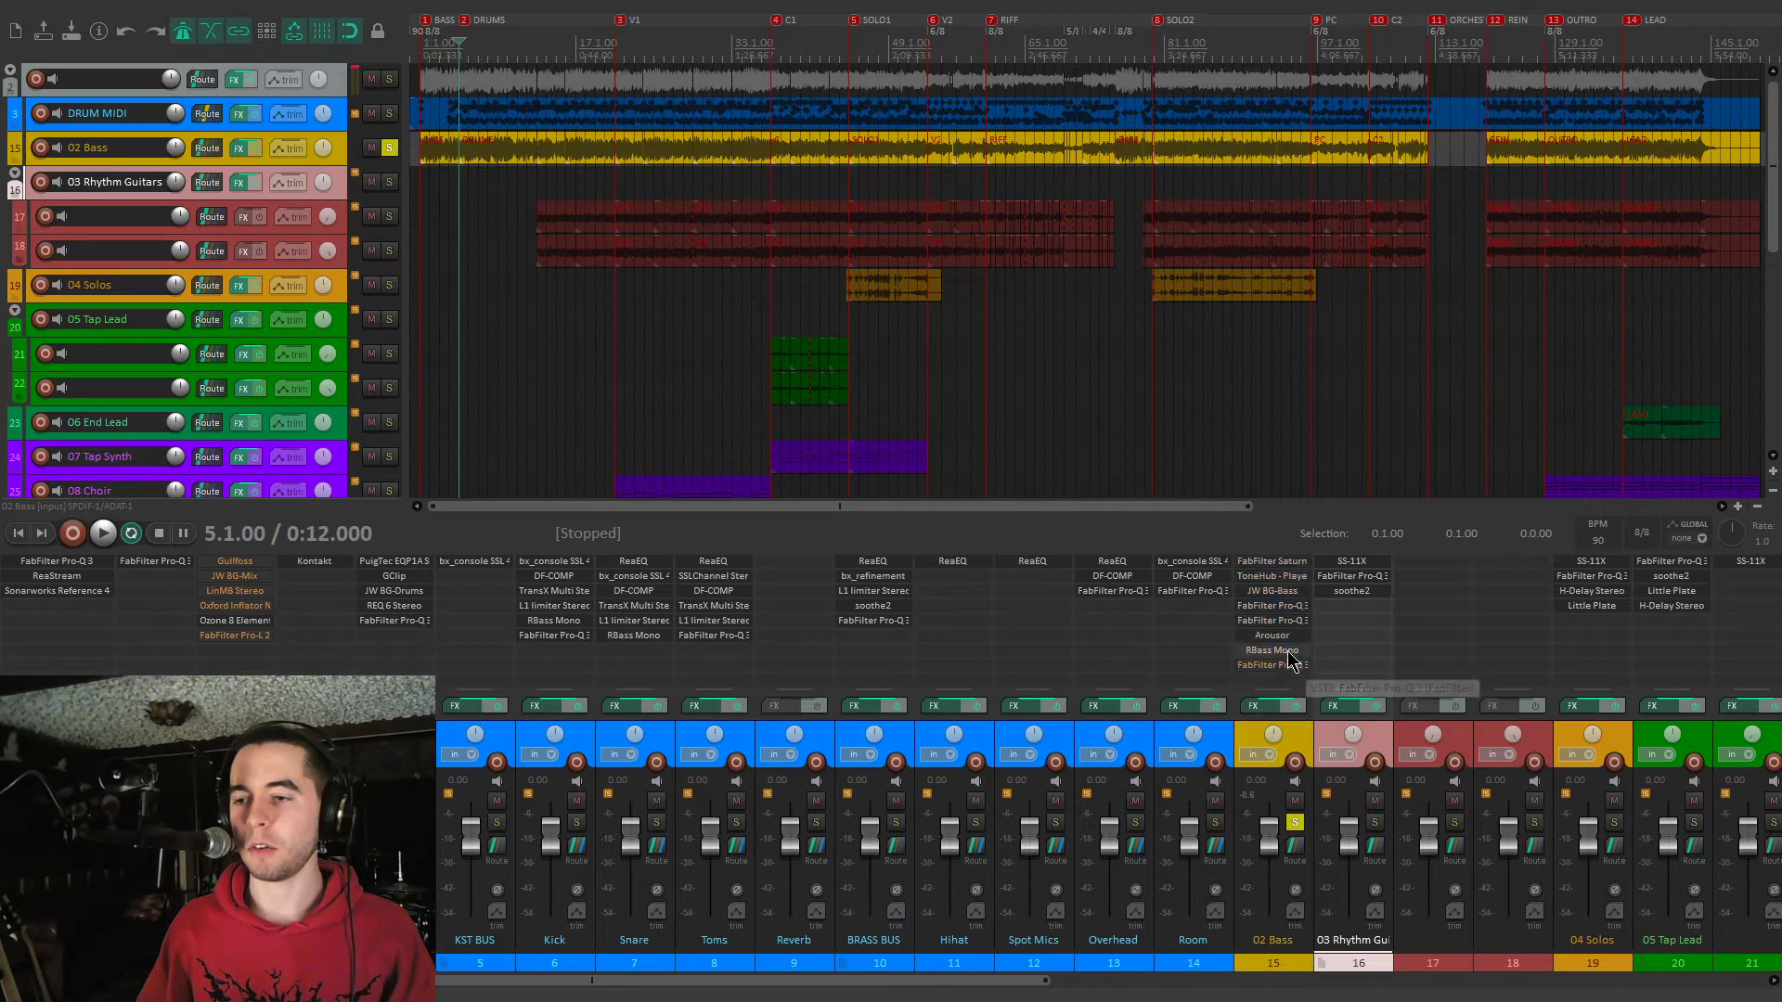
left_click(1293, 606, "shift")
left_click(1291, 590, "shift")
left_click(1289, 575, "shift")
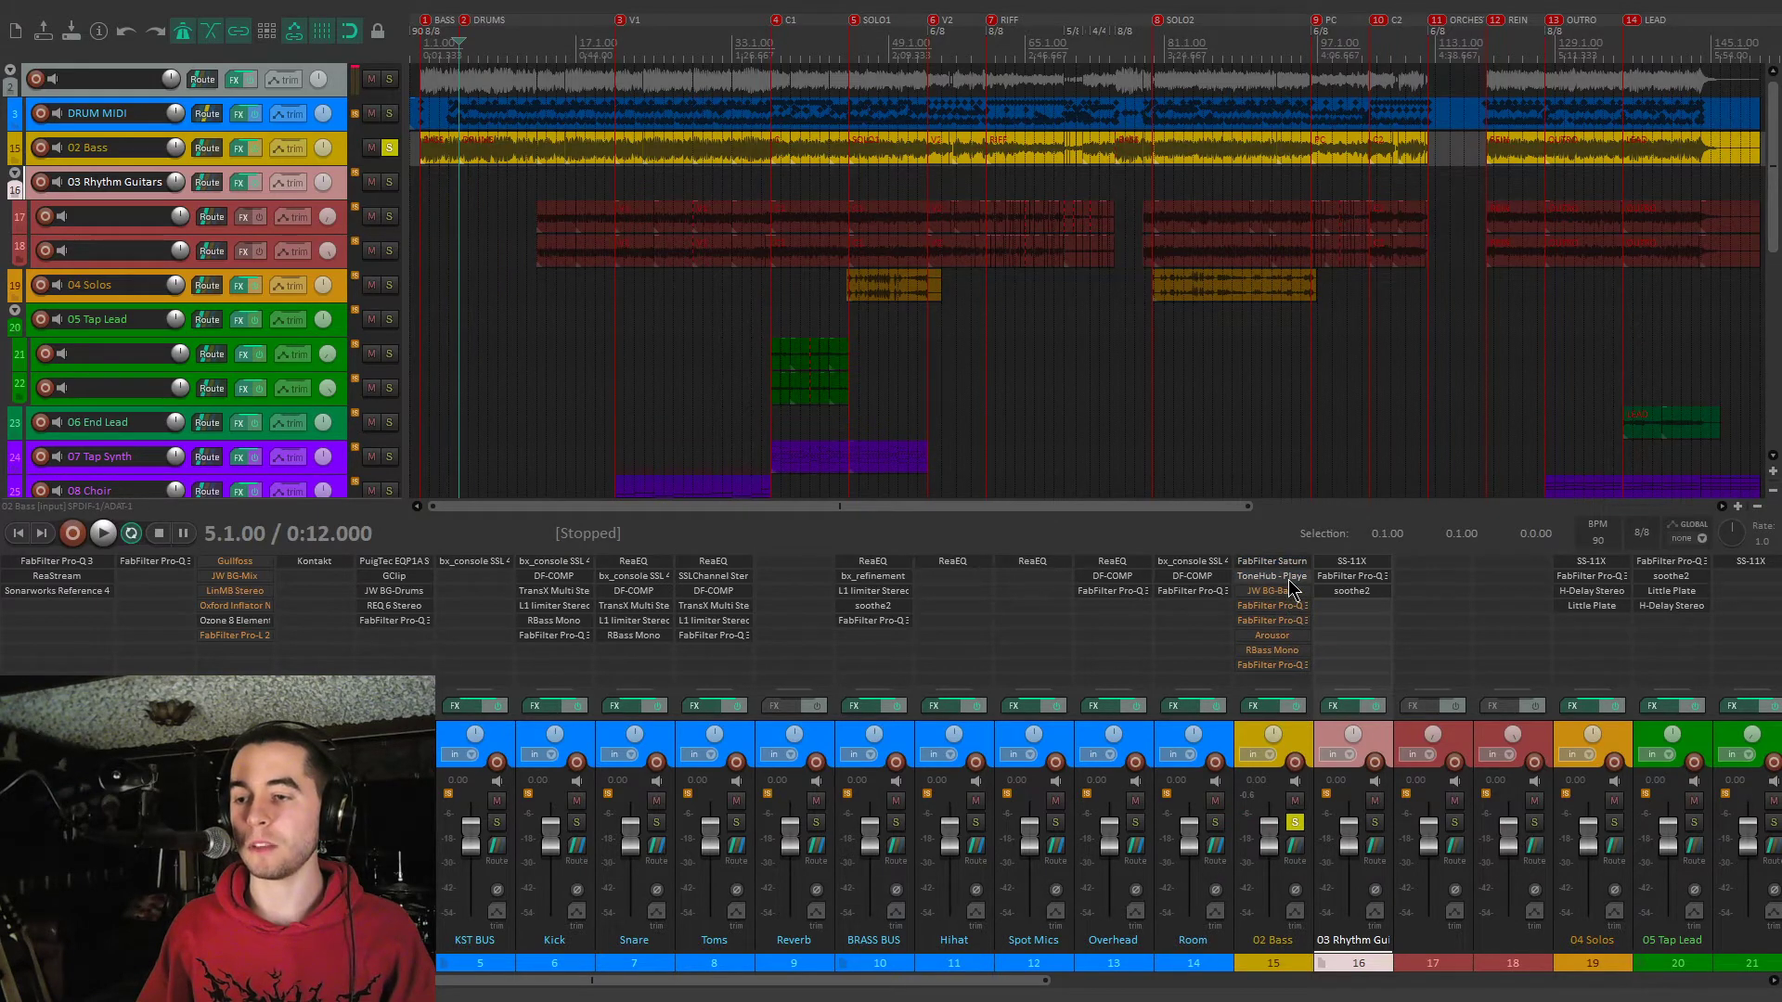
left_click(1287, 575, "shift")
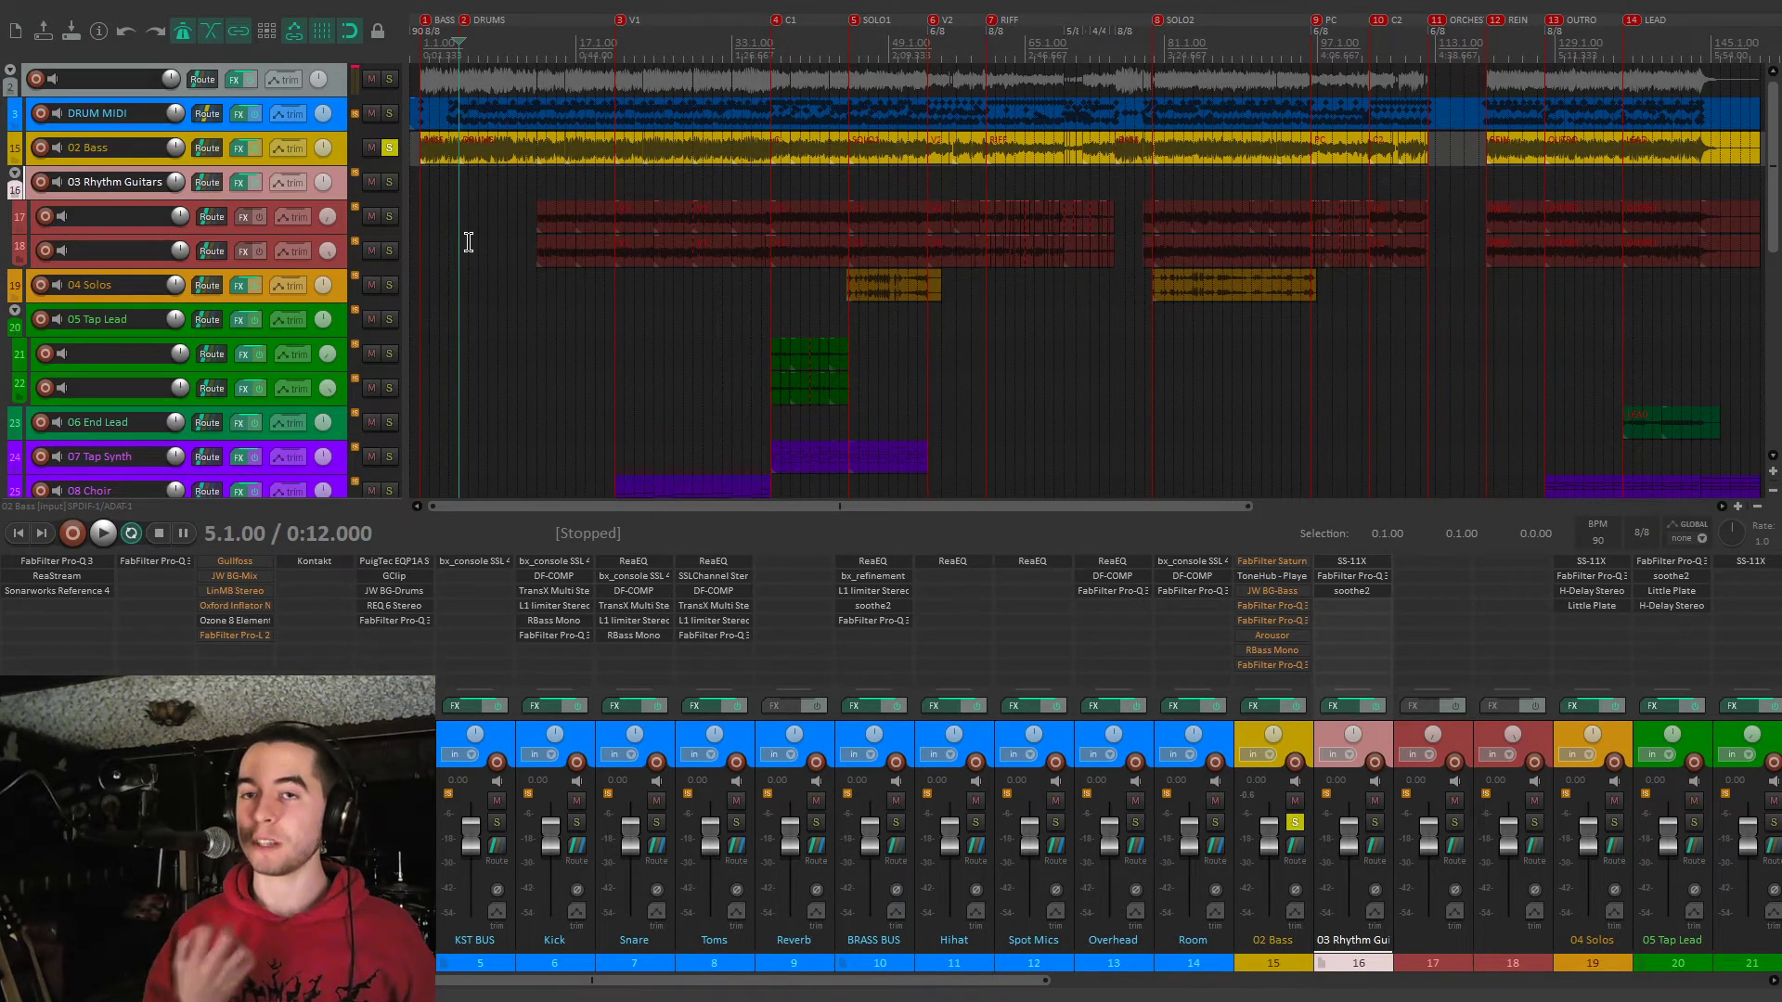
key("space")
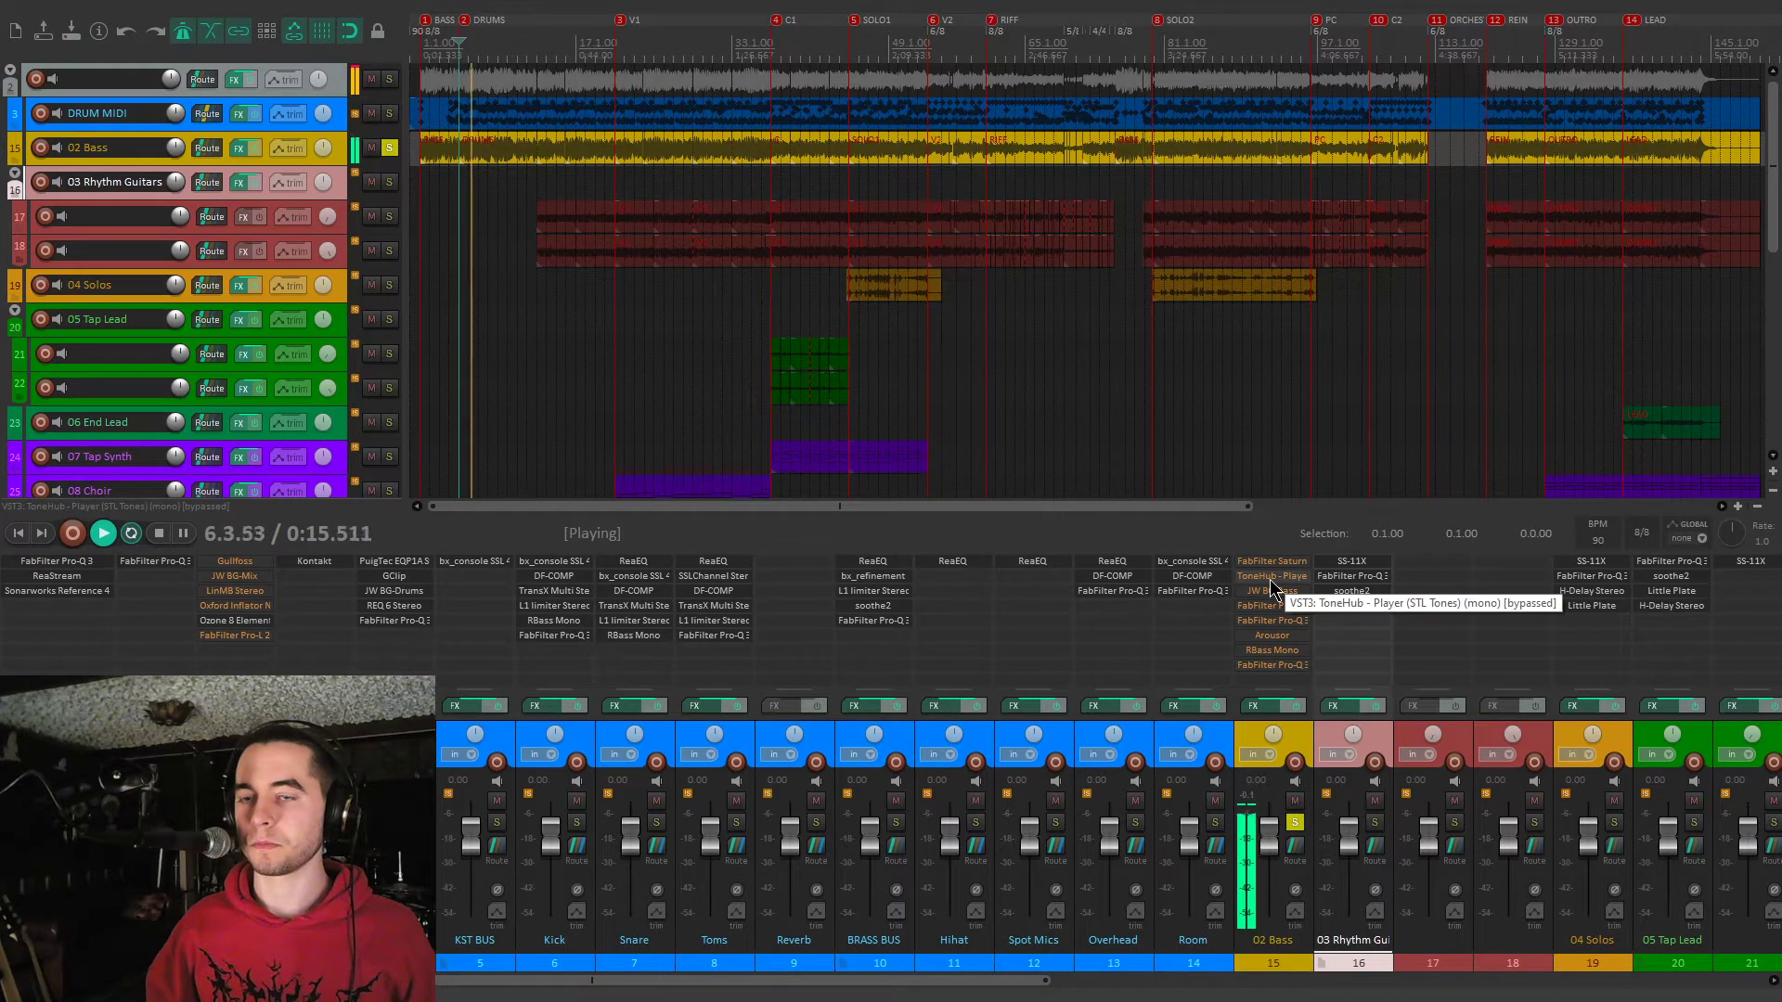
key("space")
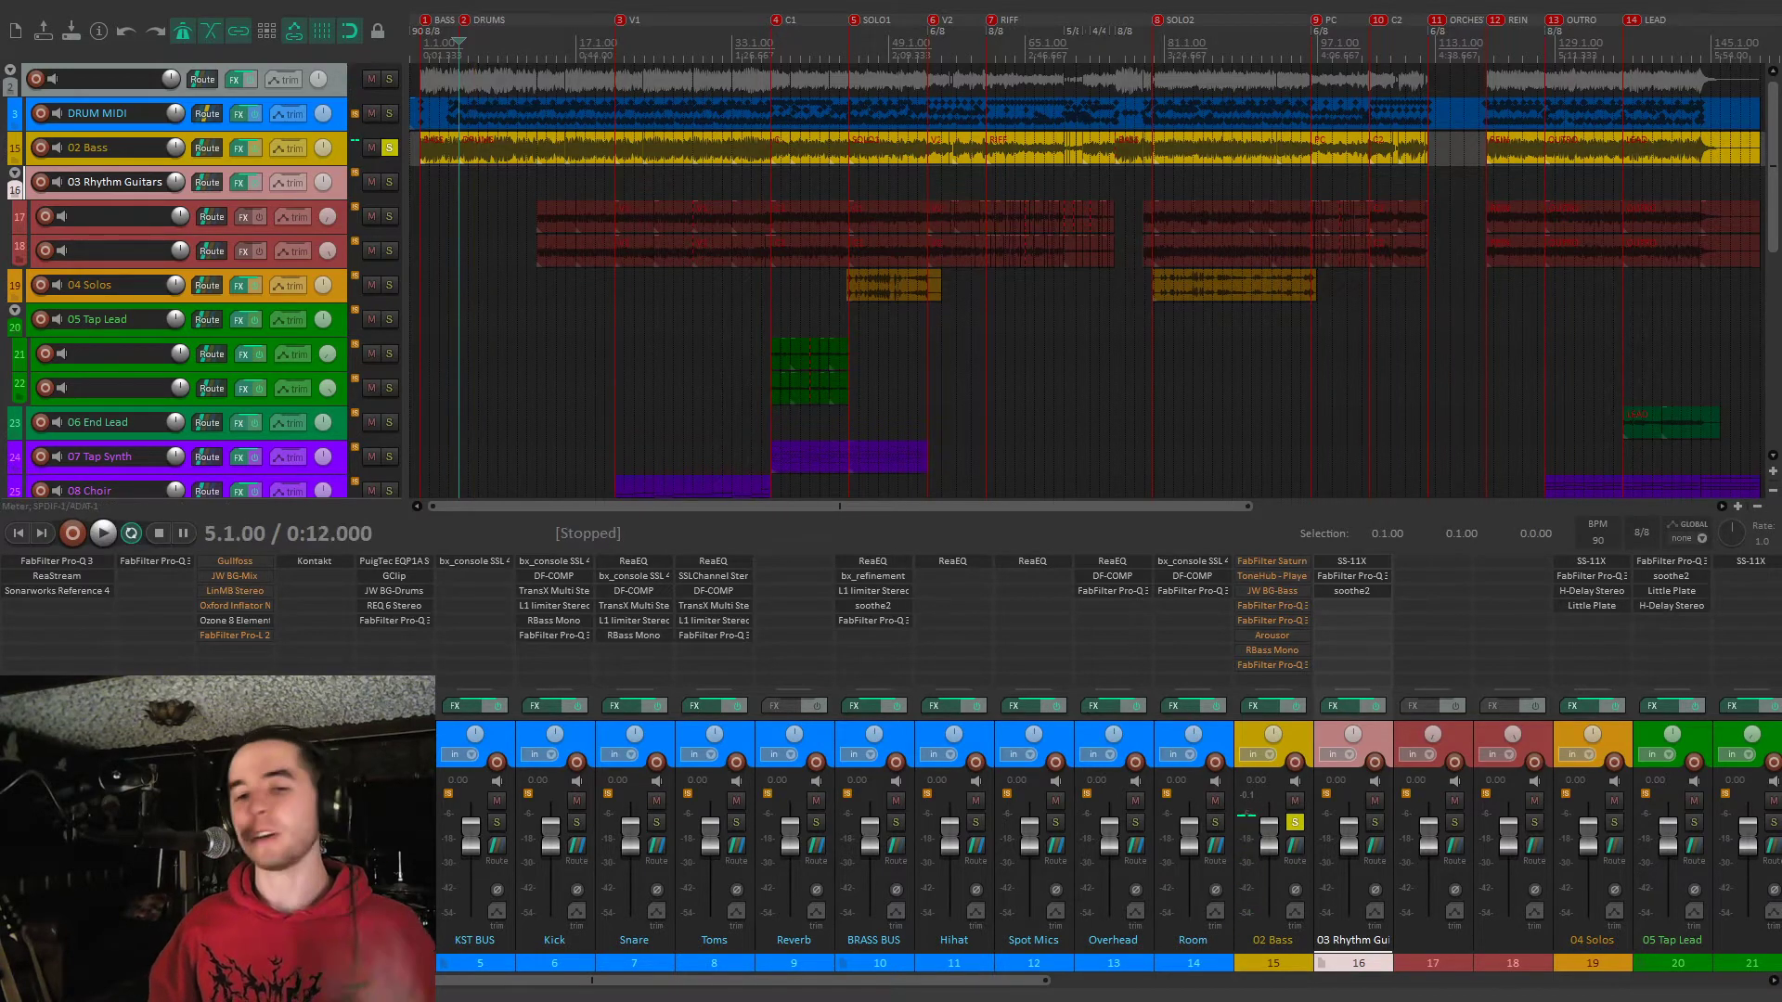
Switch on the ToneHub plug-in on the 02 Bass track, open it, and widen its Preset column to show the full preset names
left_click(1298, 581, "shift")
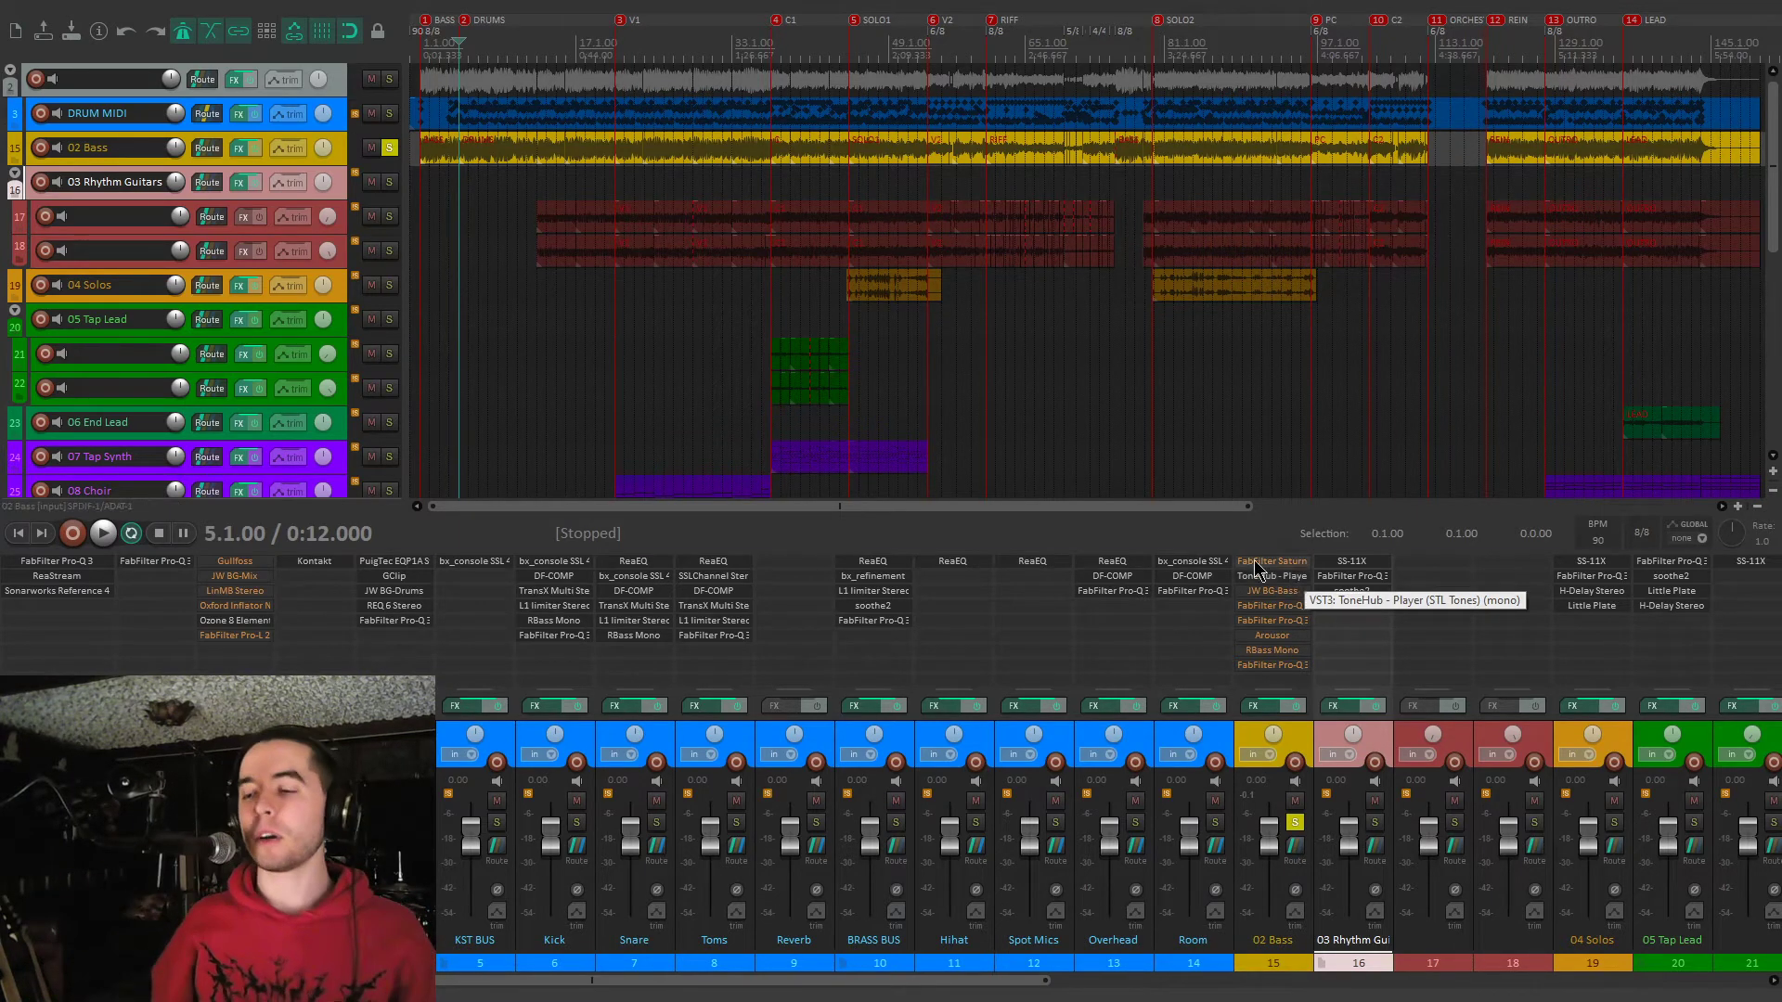
left_click(1282, 578)
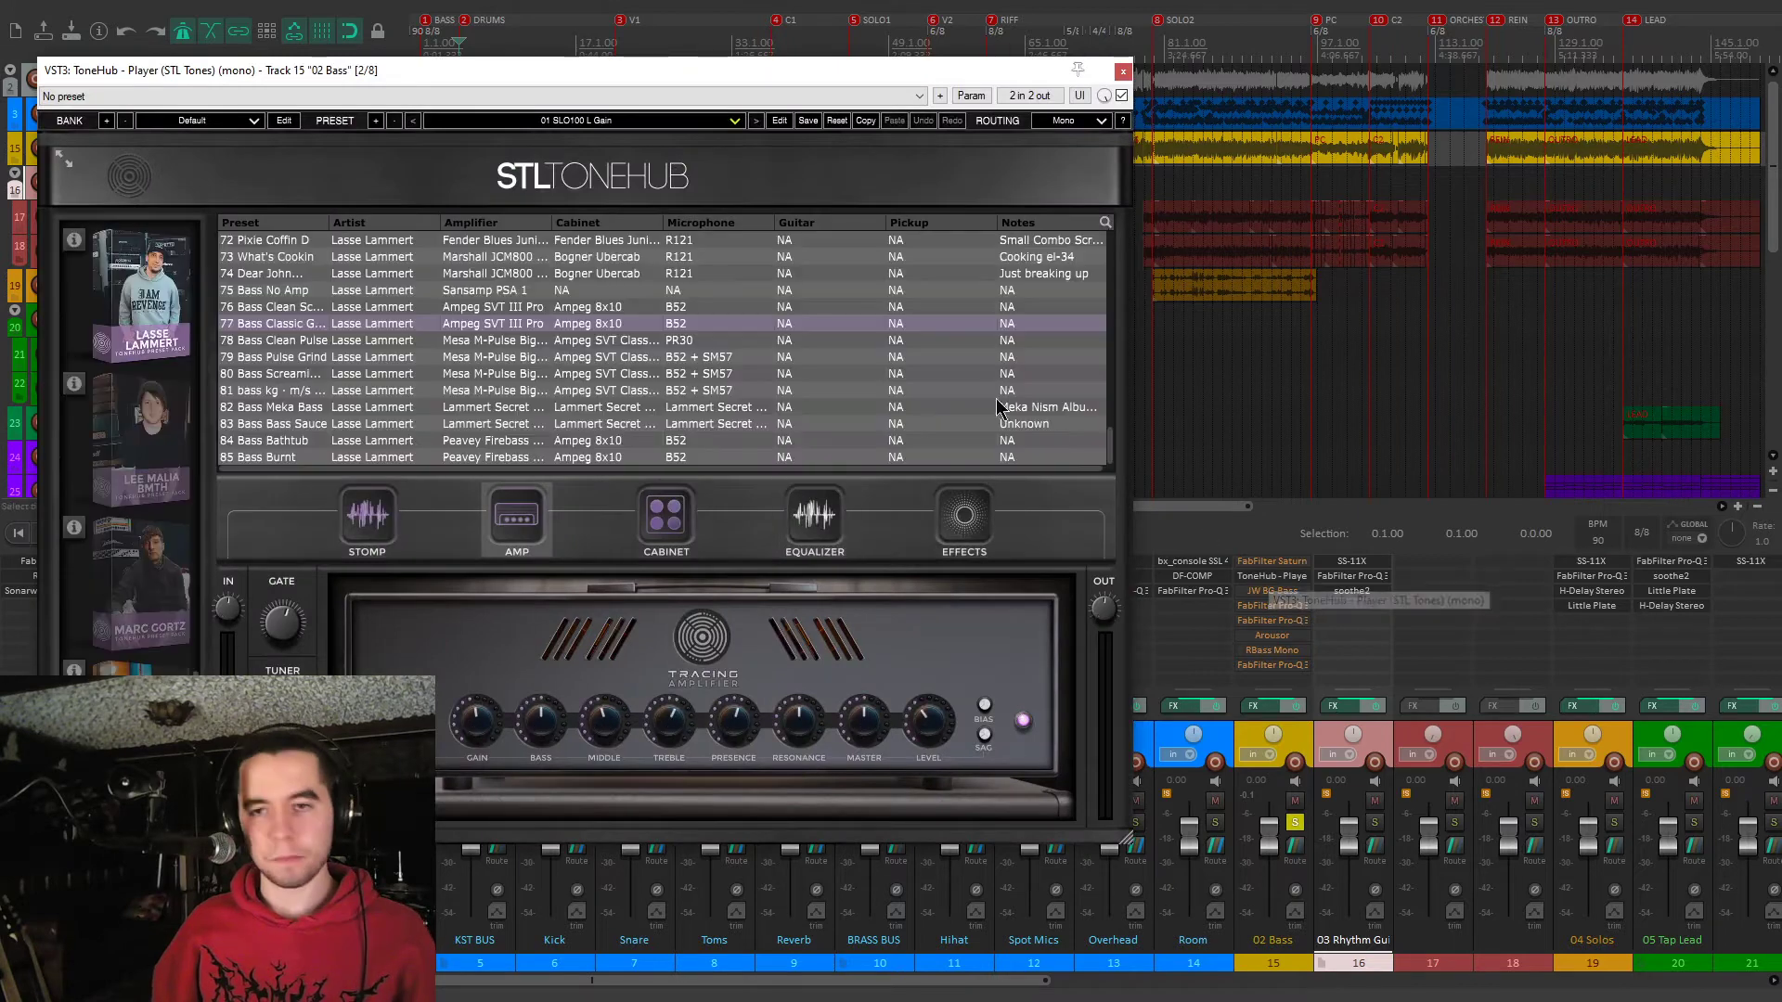
left_click_drag(752, 64, 871, 73)
left_click_drag(447, 223, 496, 223)
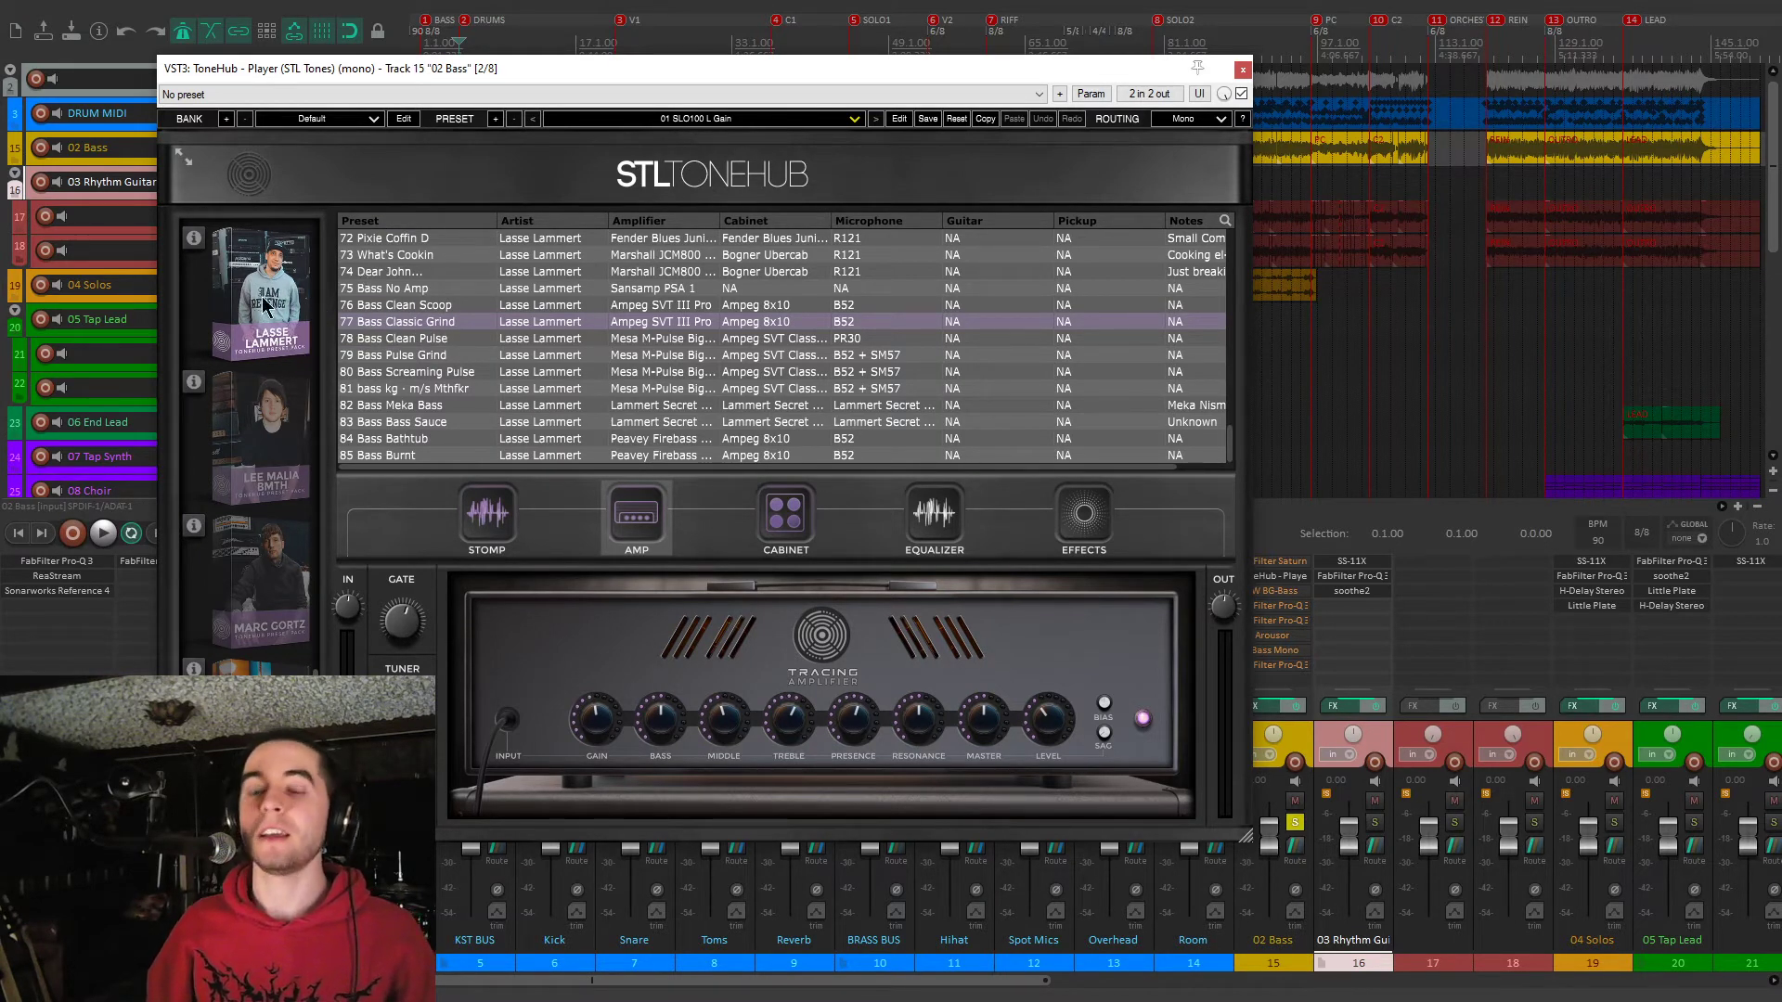
Look through the ToneHub preset list around 77 Bass Classic Grind and audition the bass through the plug-in from measure 5
scroll(422, 342, "up", 15)
scroll(422, 342, "down", 3)
scroll(423, 337, "down", 13)
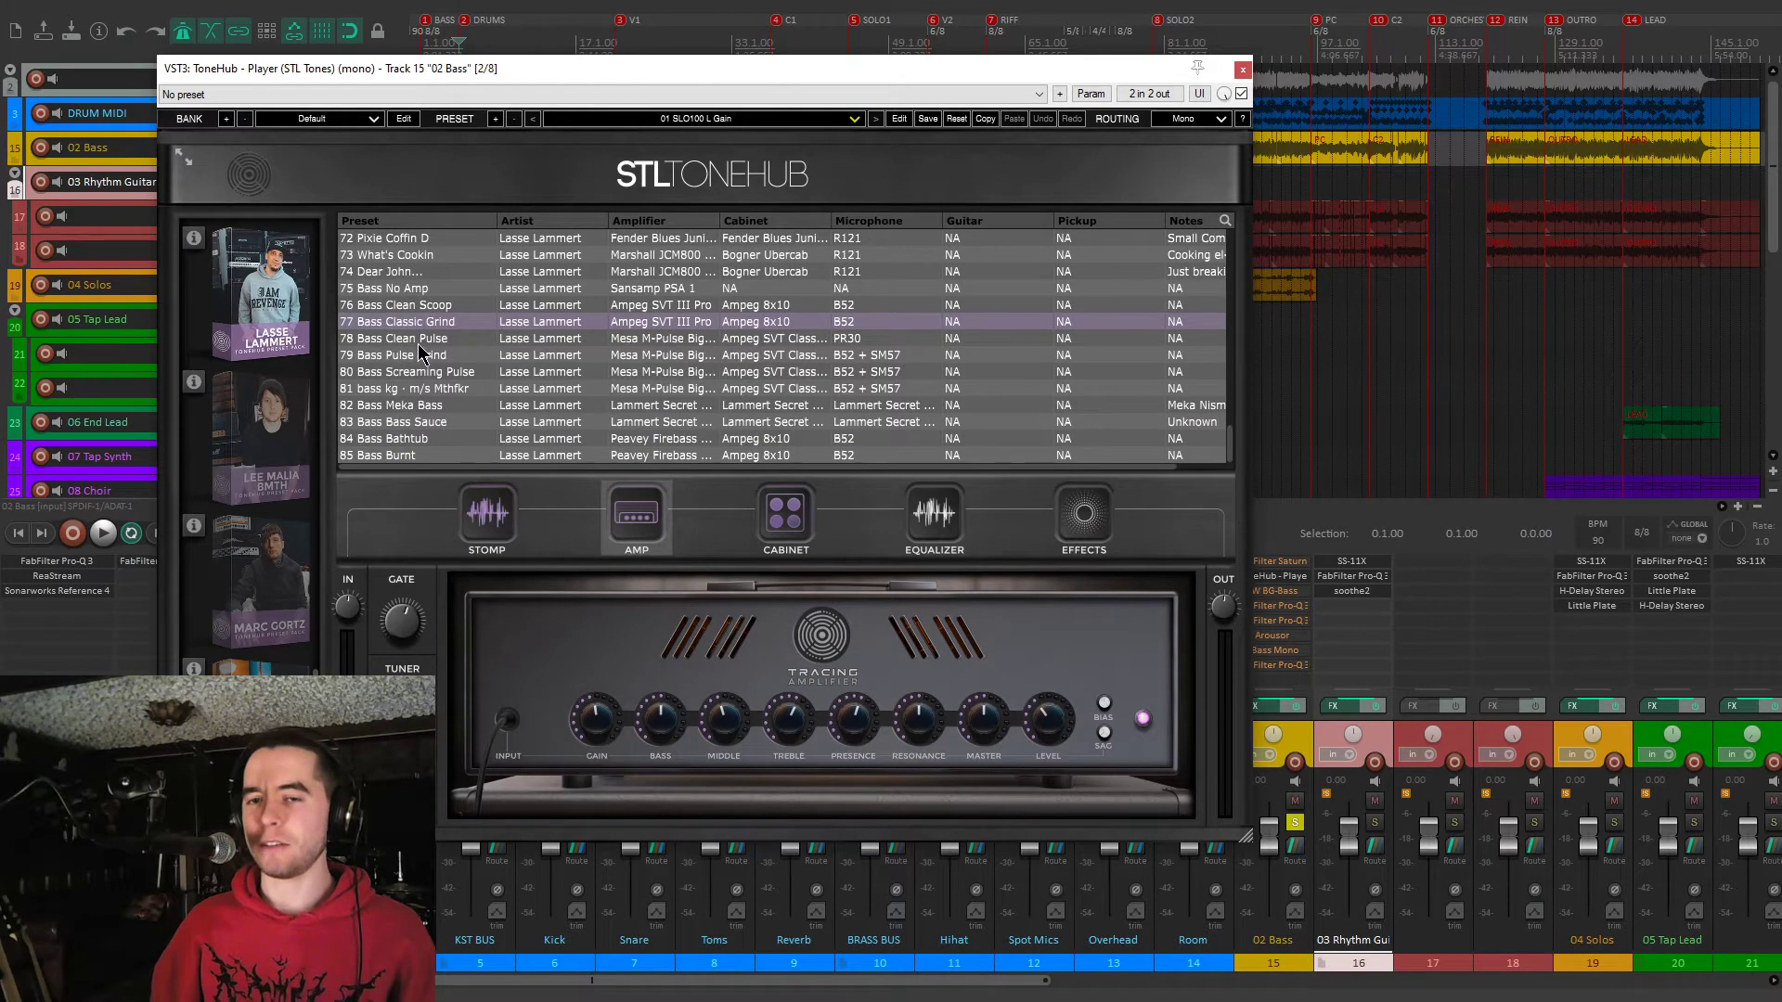
scroll(423, 351, "up", 1)
scroll(481, 388, "down", 1)
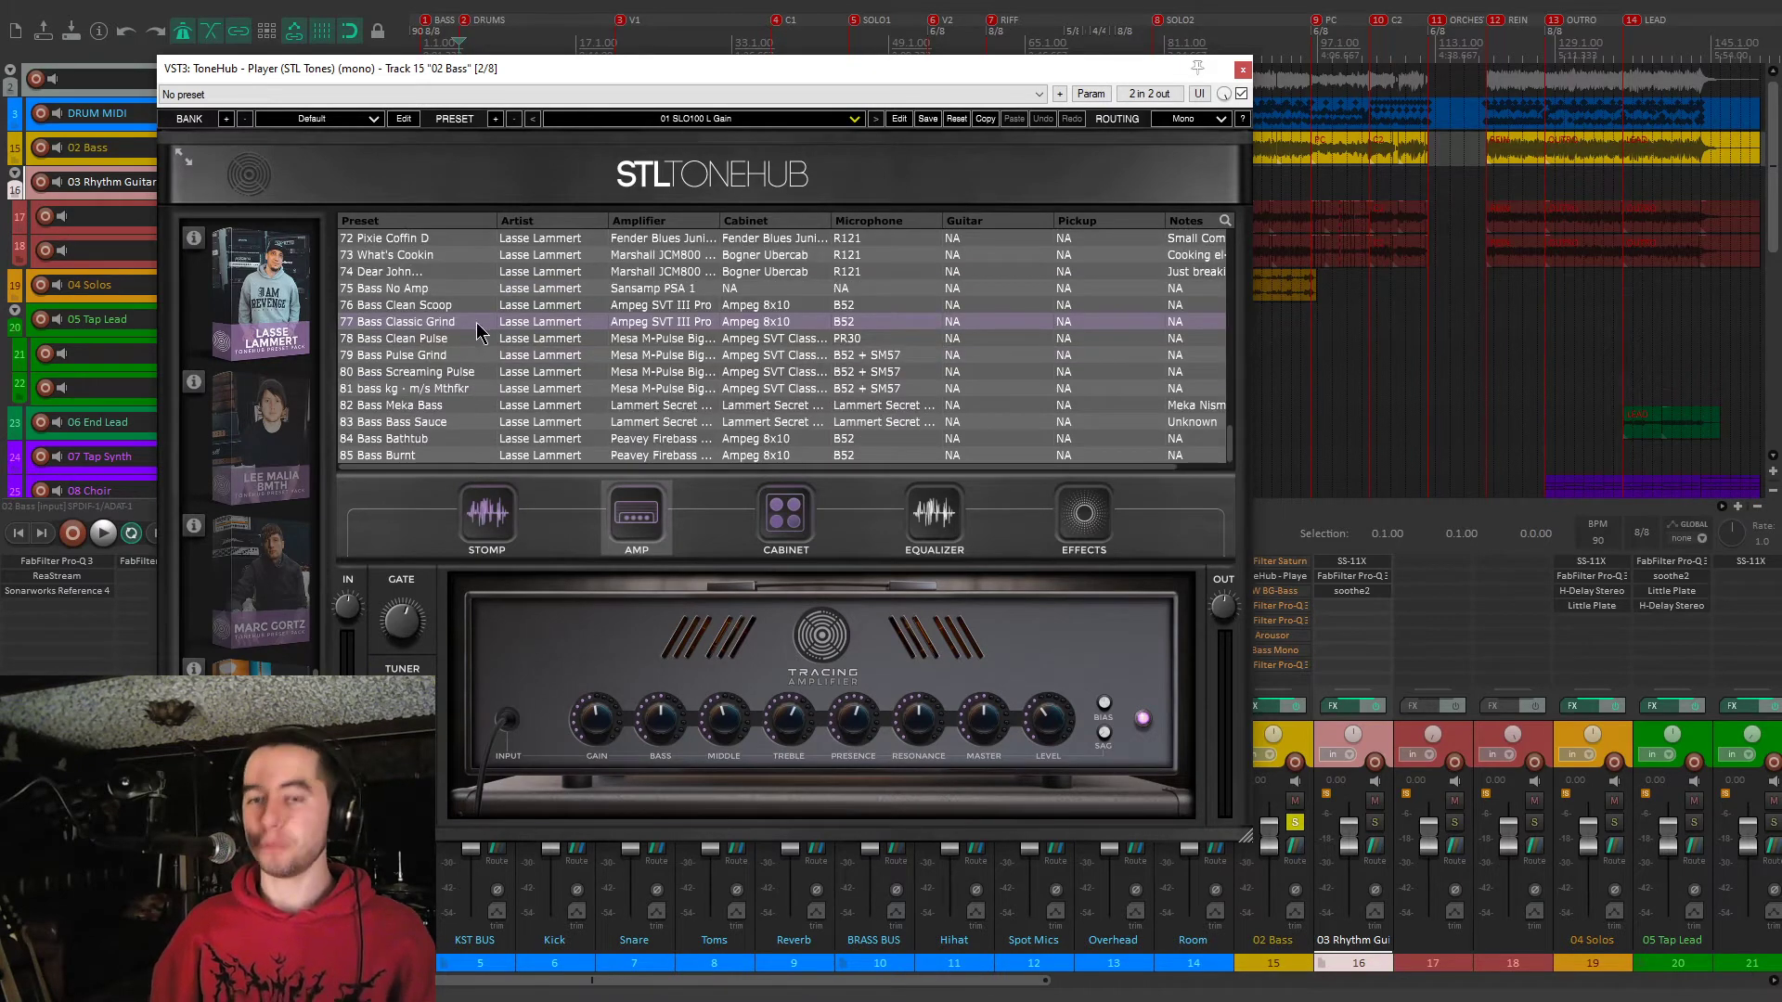
left_click_drag(949, 75, 968, 70)
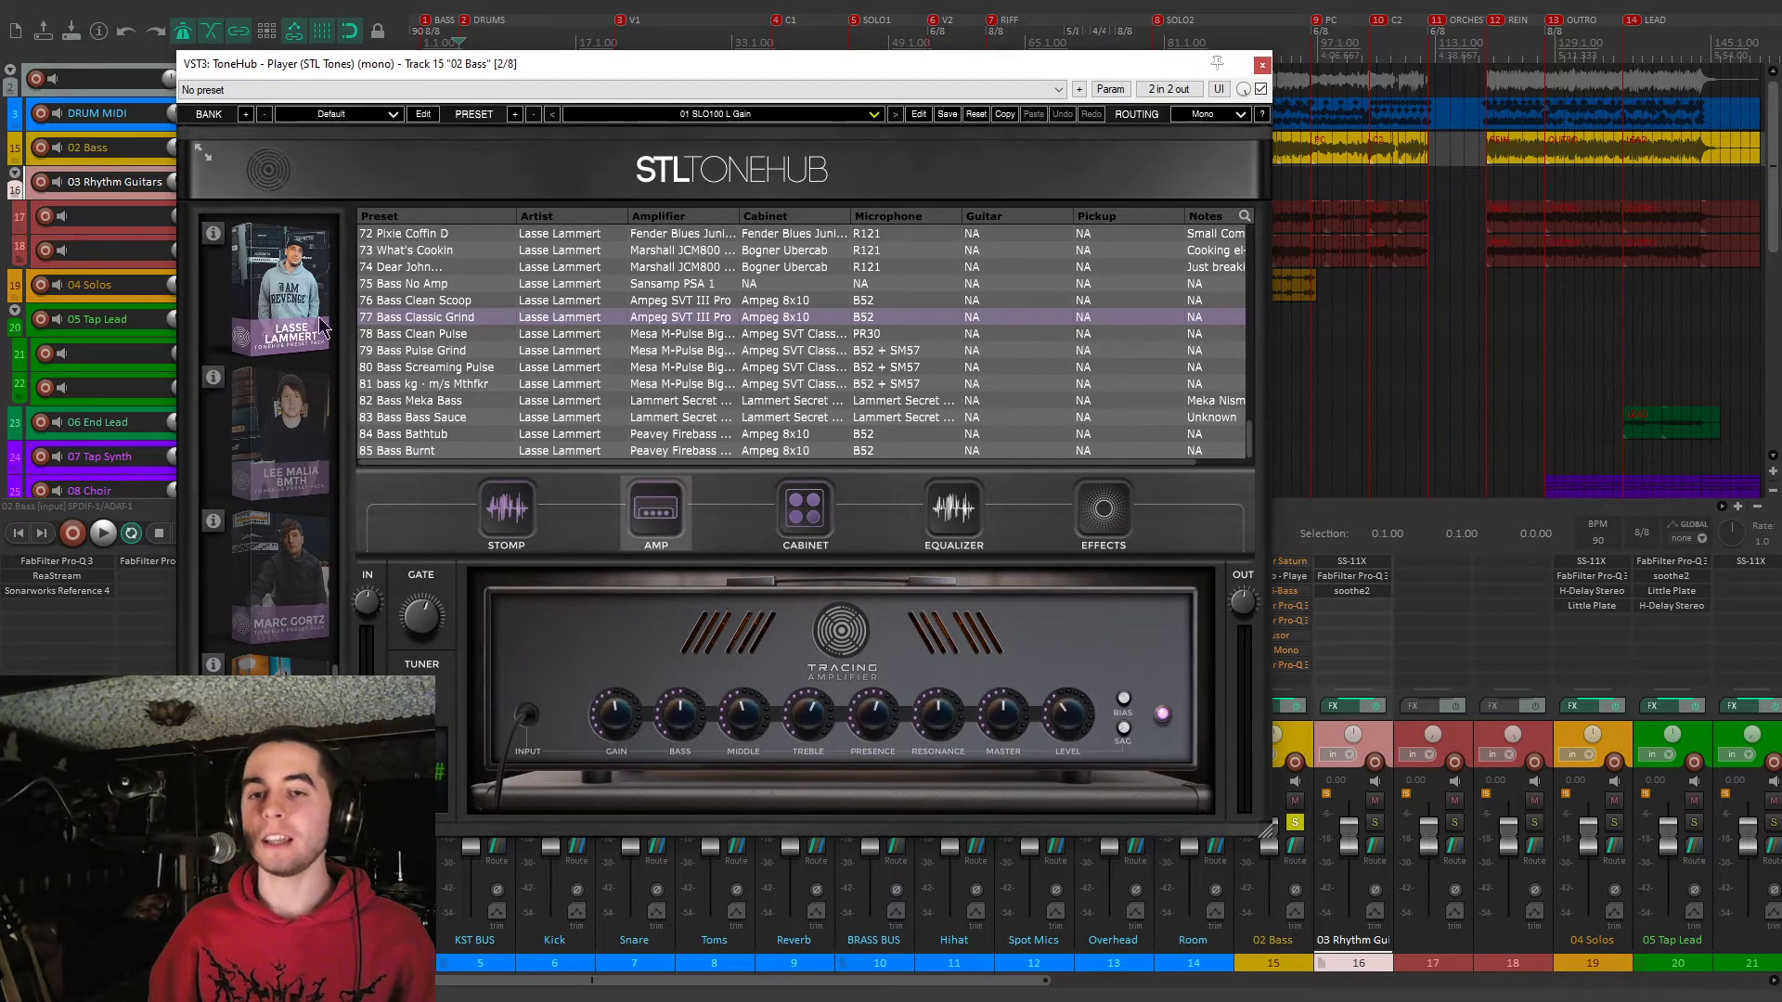
key("space")
left_click(1262, 67)
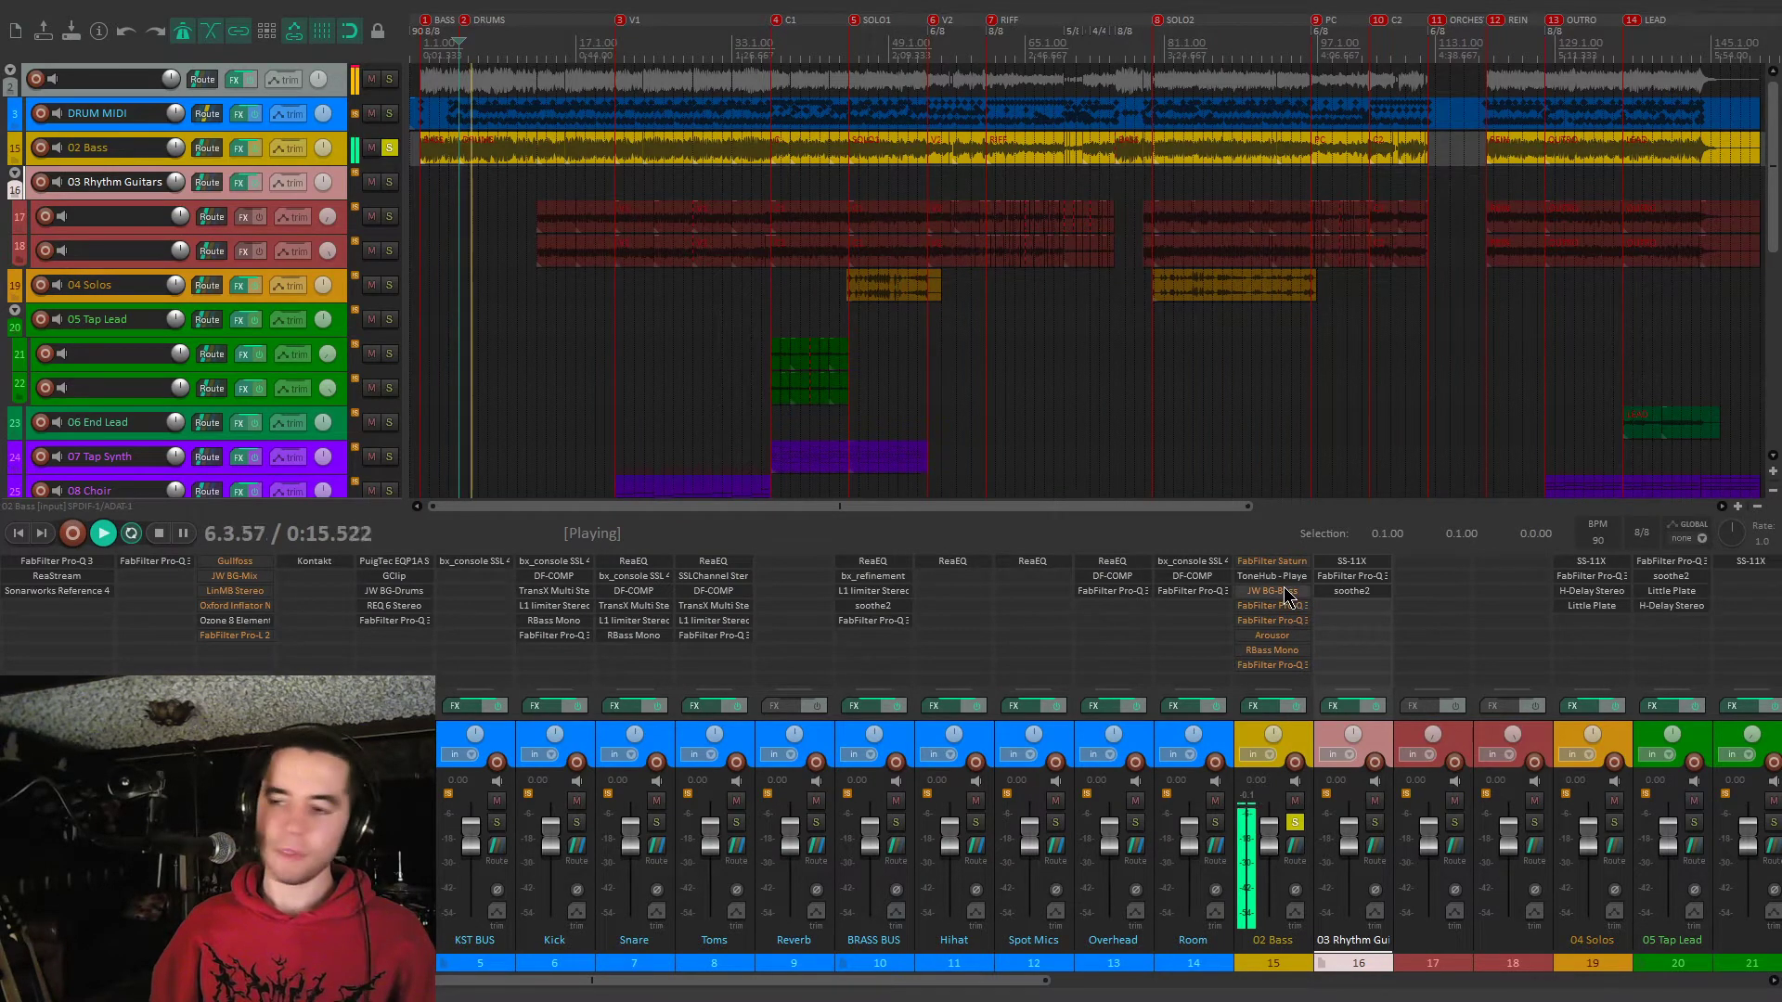
key("space")
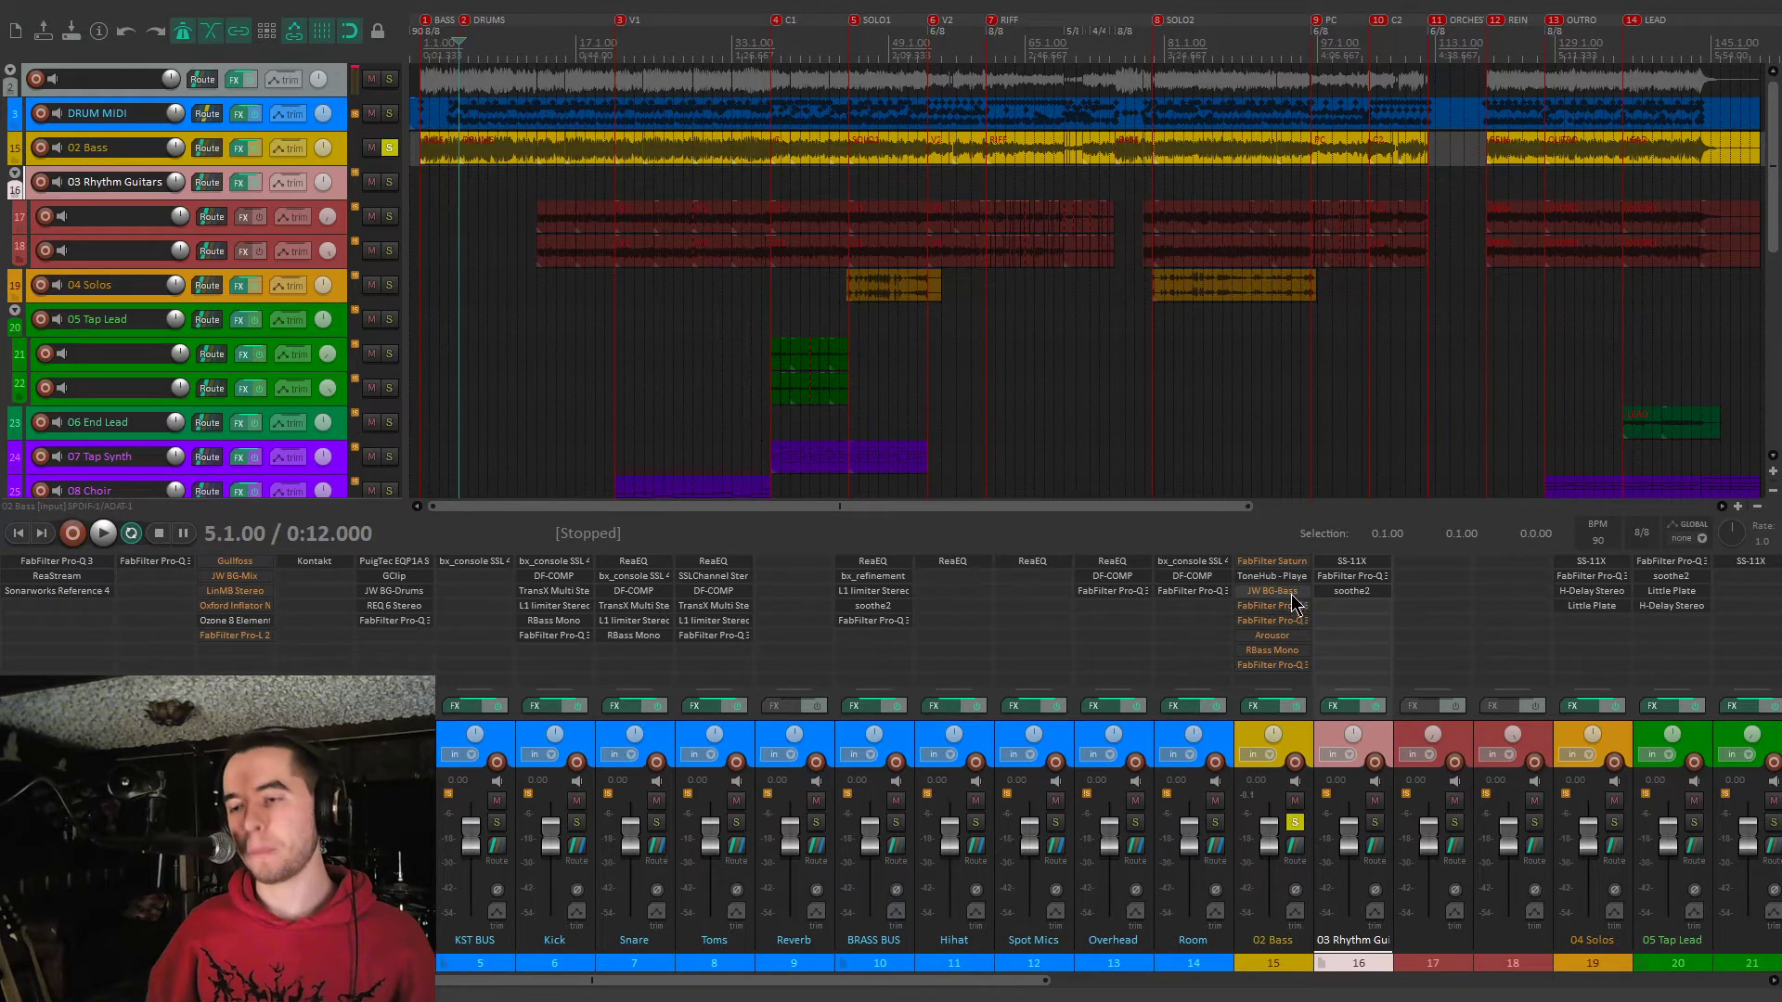
Open JW BG-Bass on the 02 Bass track with the plug-in switched on, and toggle its Mode, leaving it on Top
left_click(1295, 594)
left_click_drag(181, 74, 716, 95)
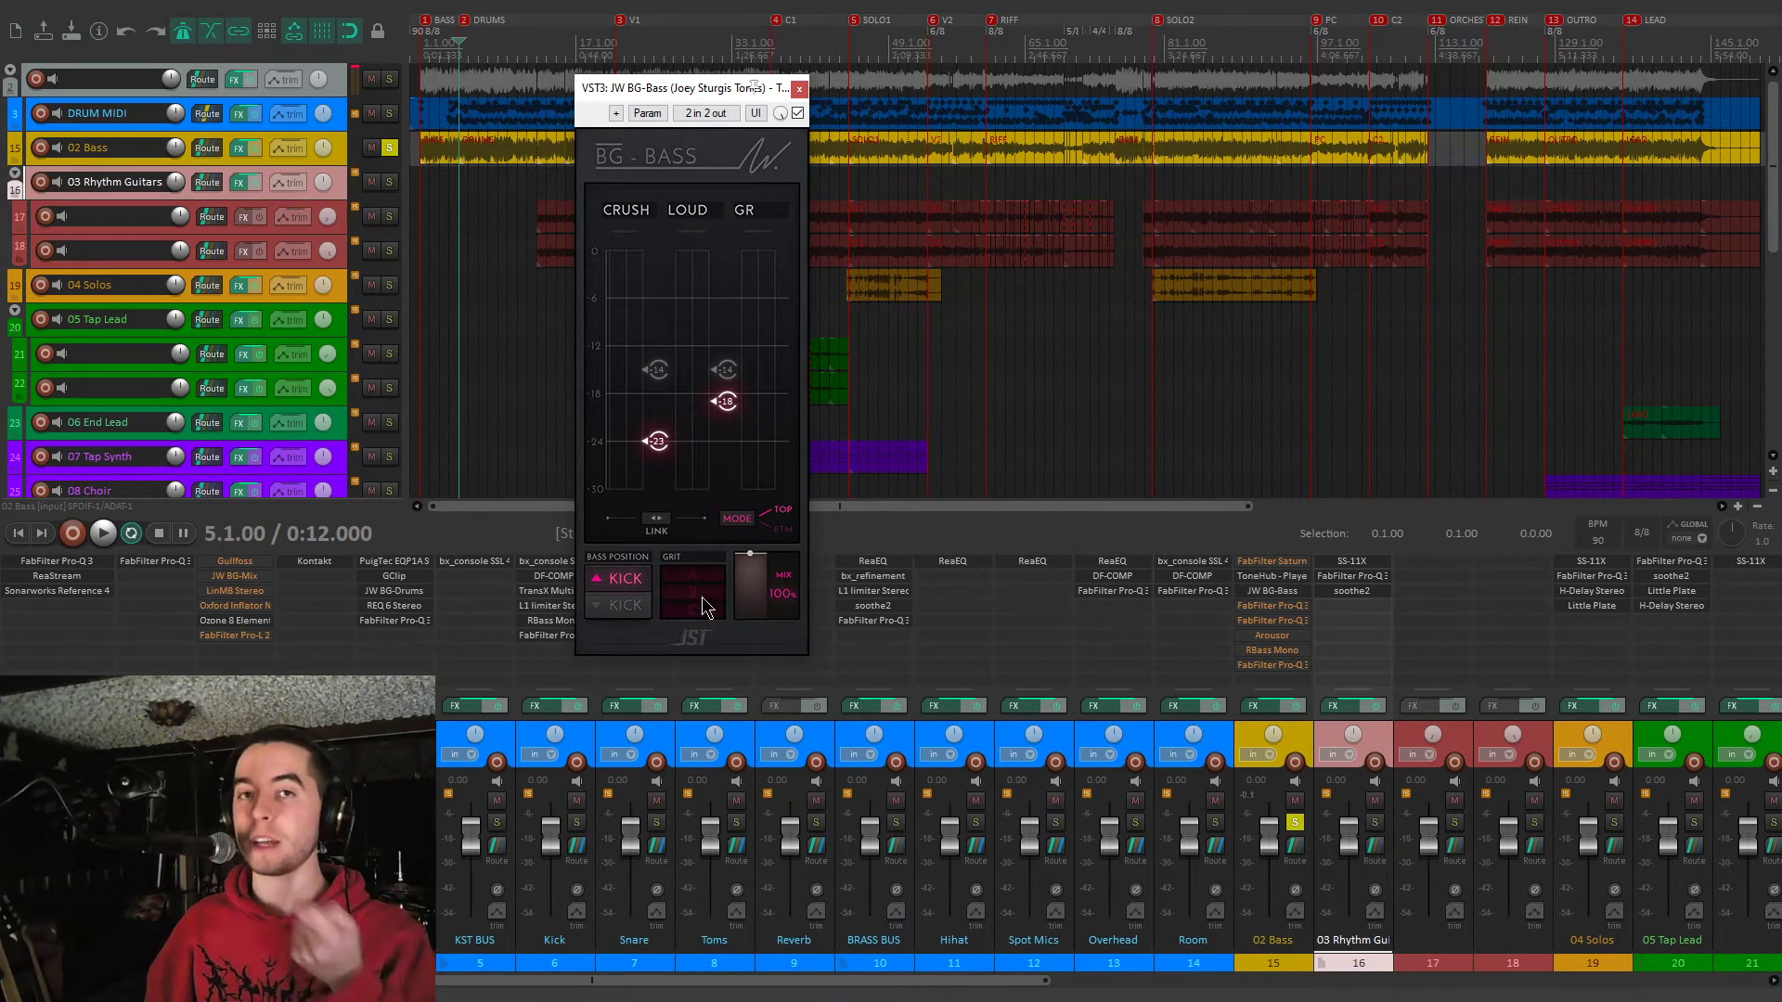
left_click(737, 521)
left_click(737, 521)
left_click(737, 521)
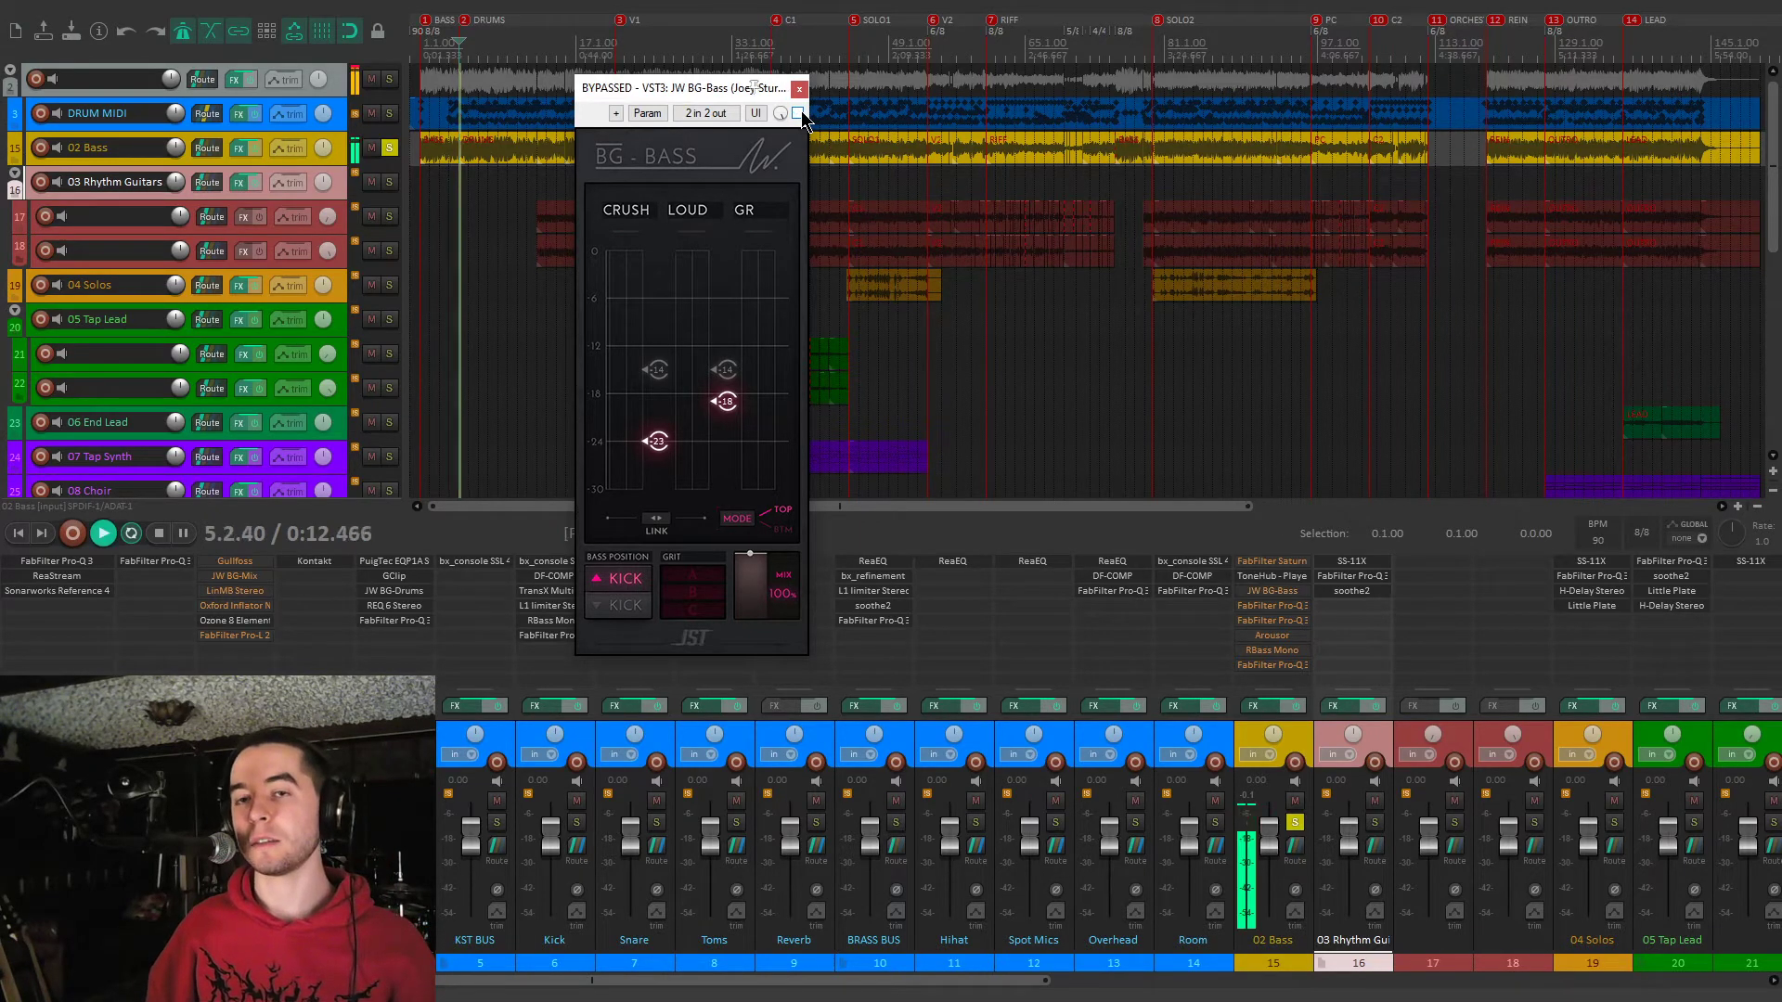
Compare the bass from measure 5 with JW BG-Bass bypassed and active, leave it active, and close the plug-in
left_click(799, 114)
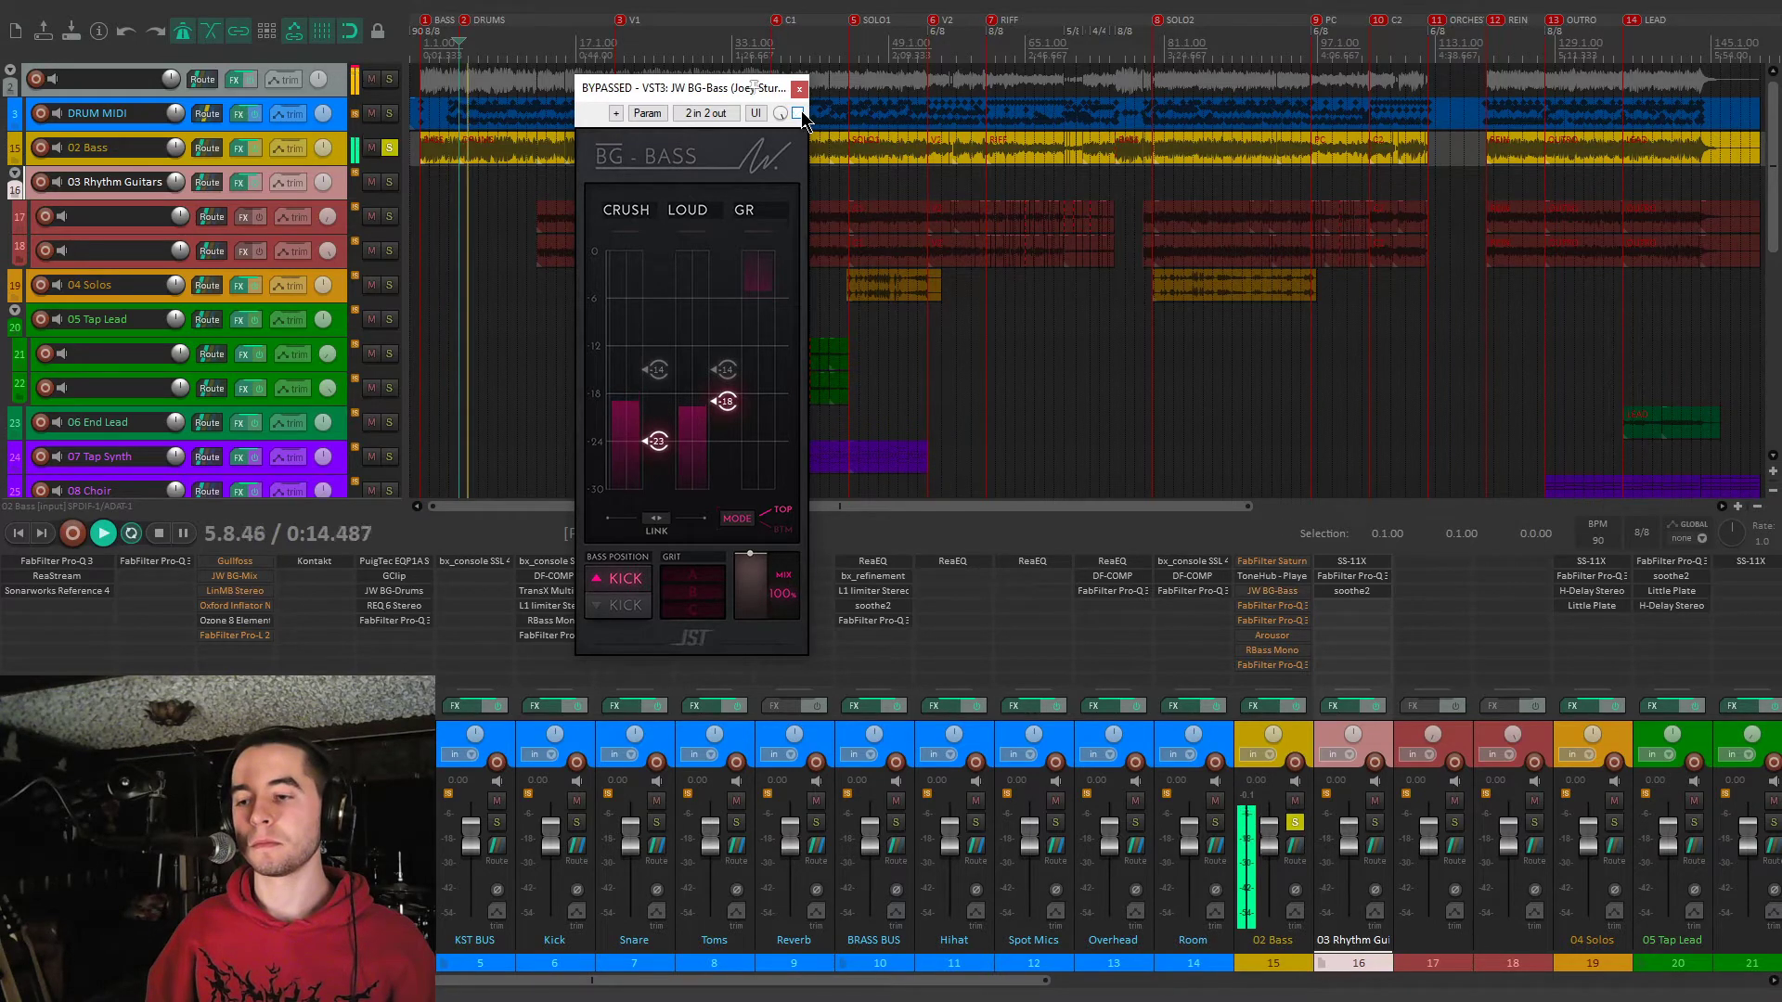
left_click(800, 114)
left_click(798, 114)
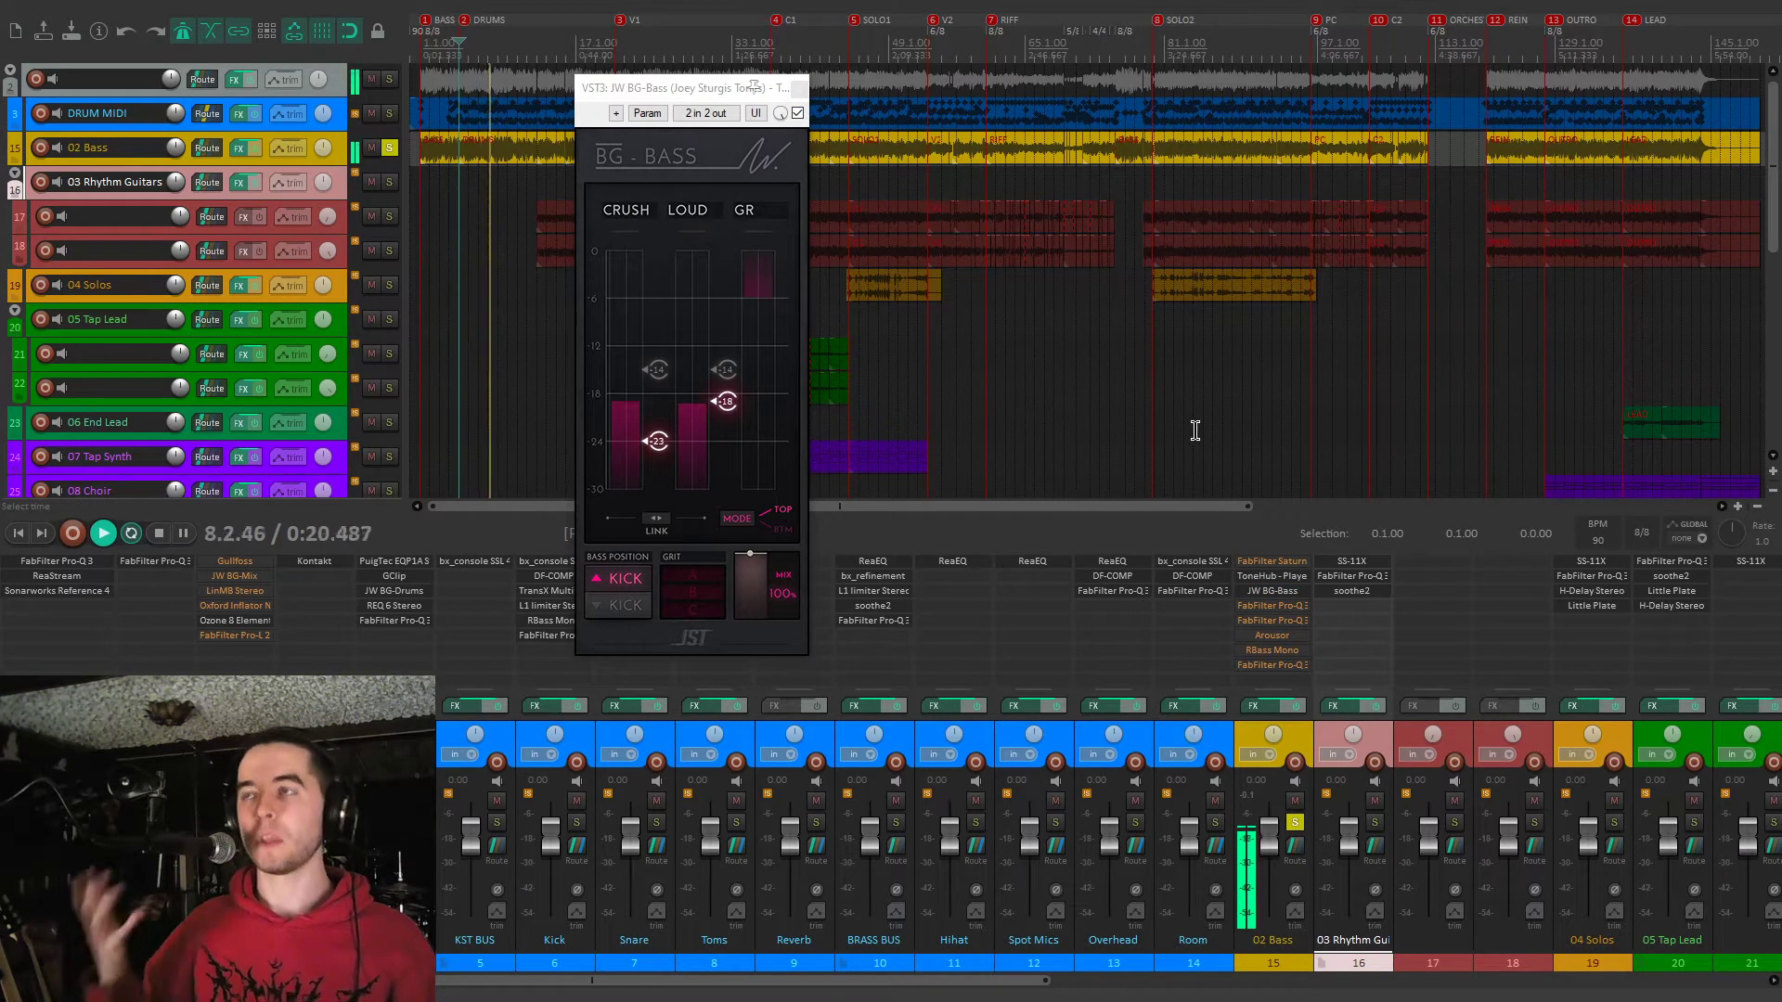
key("space")
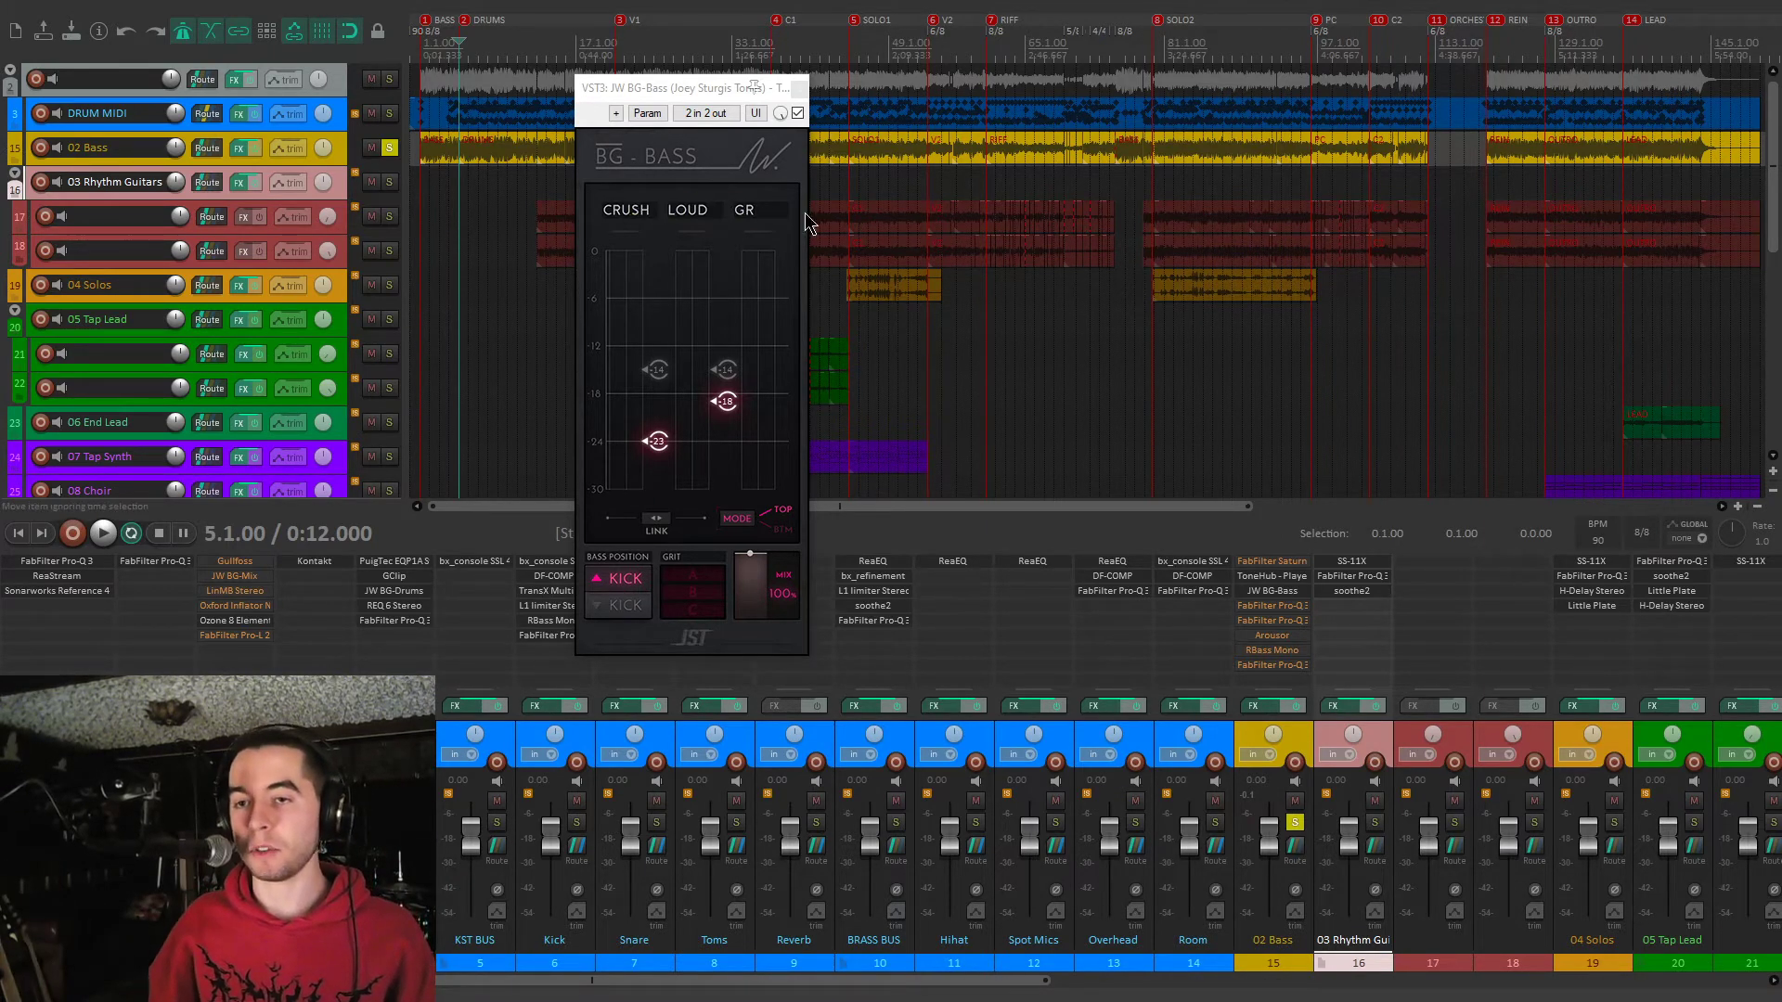
left_click(799, 90)
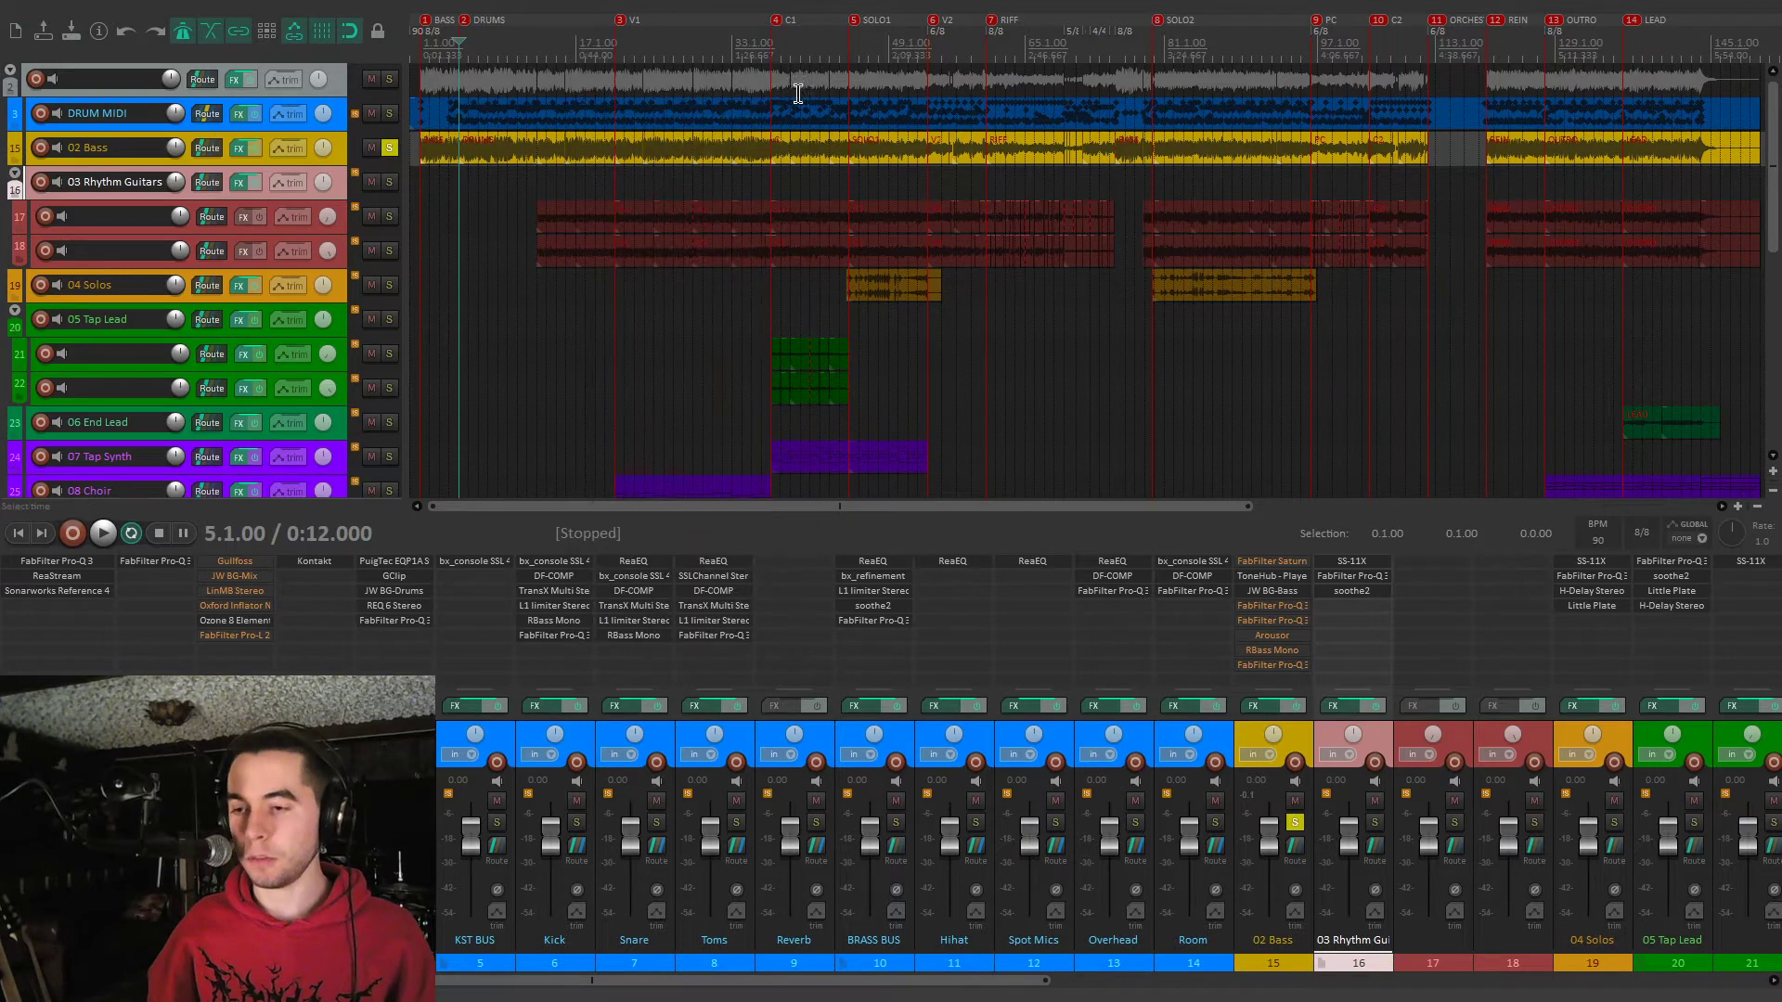
Open the first FabFilter Pro-Q 3 on the 02 Bass track and switch it on while the bass plays, comparing both states
left_click(1288, 605)
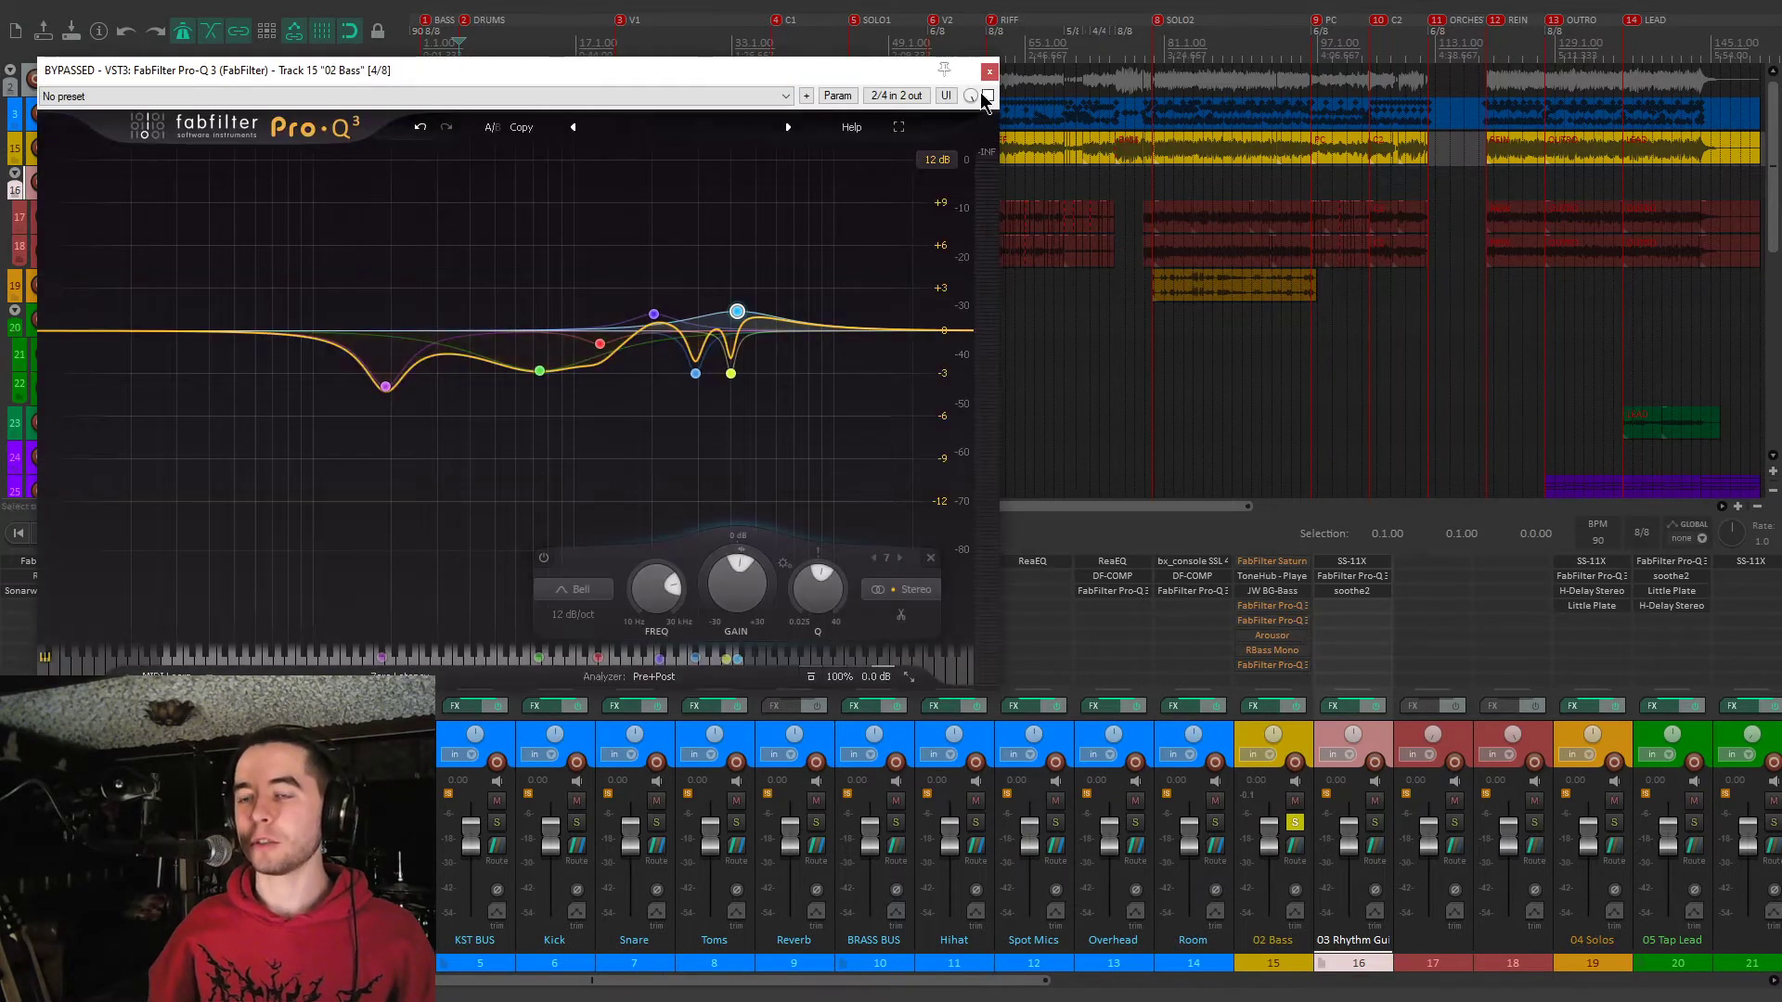
left_click(989, 72)
left_click(1294, 609)
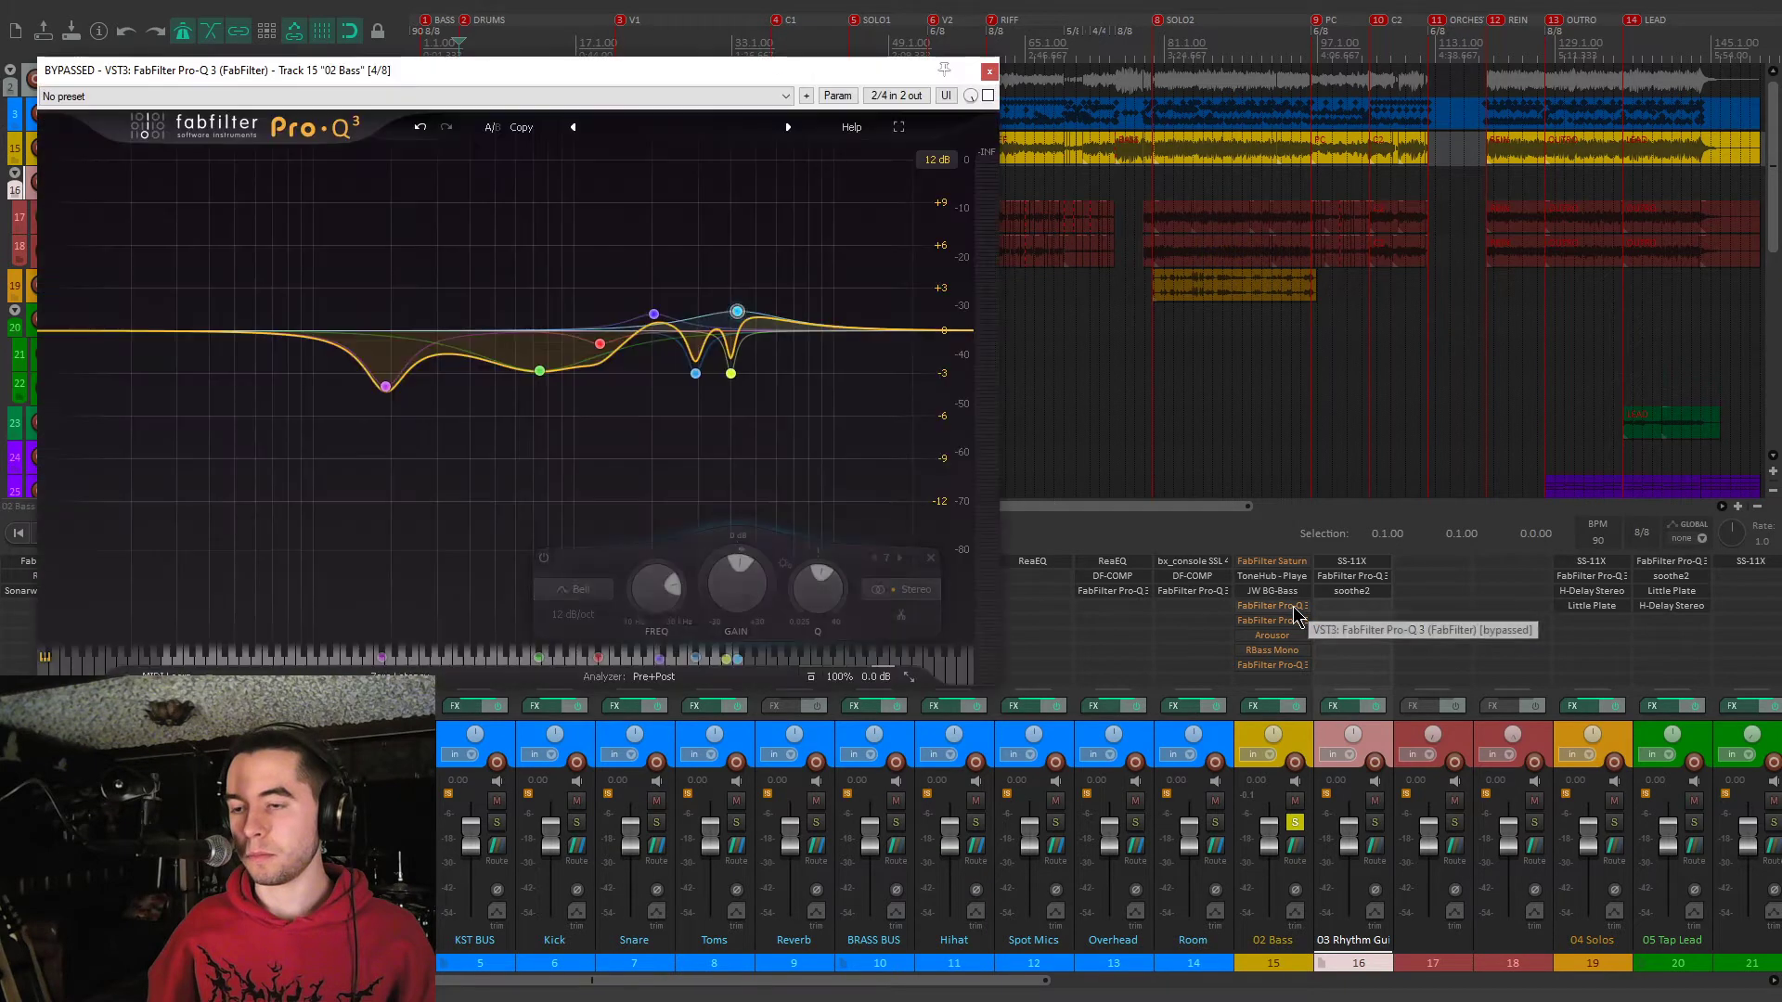
left_click(989, 97)
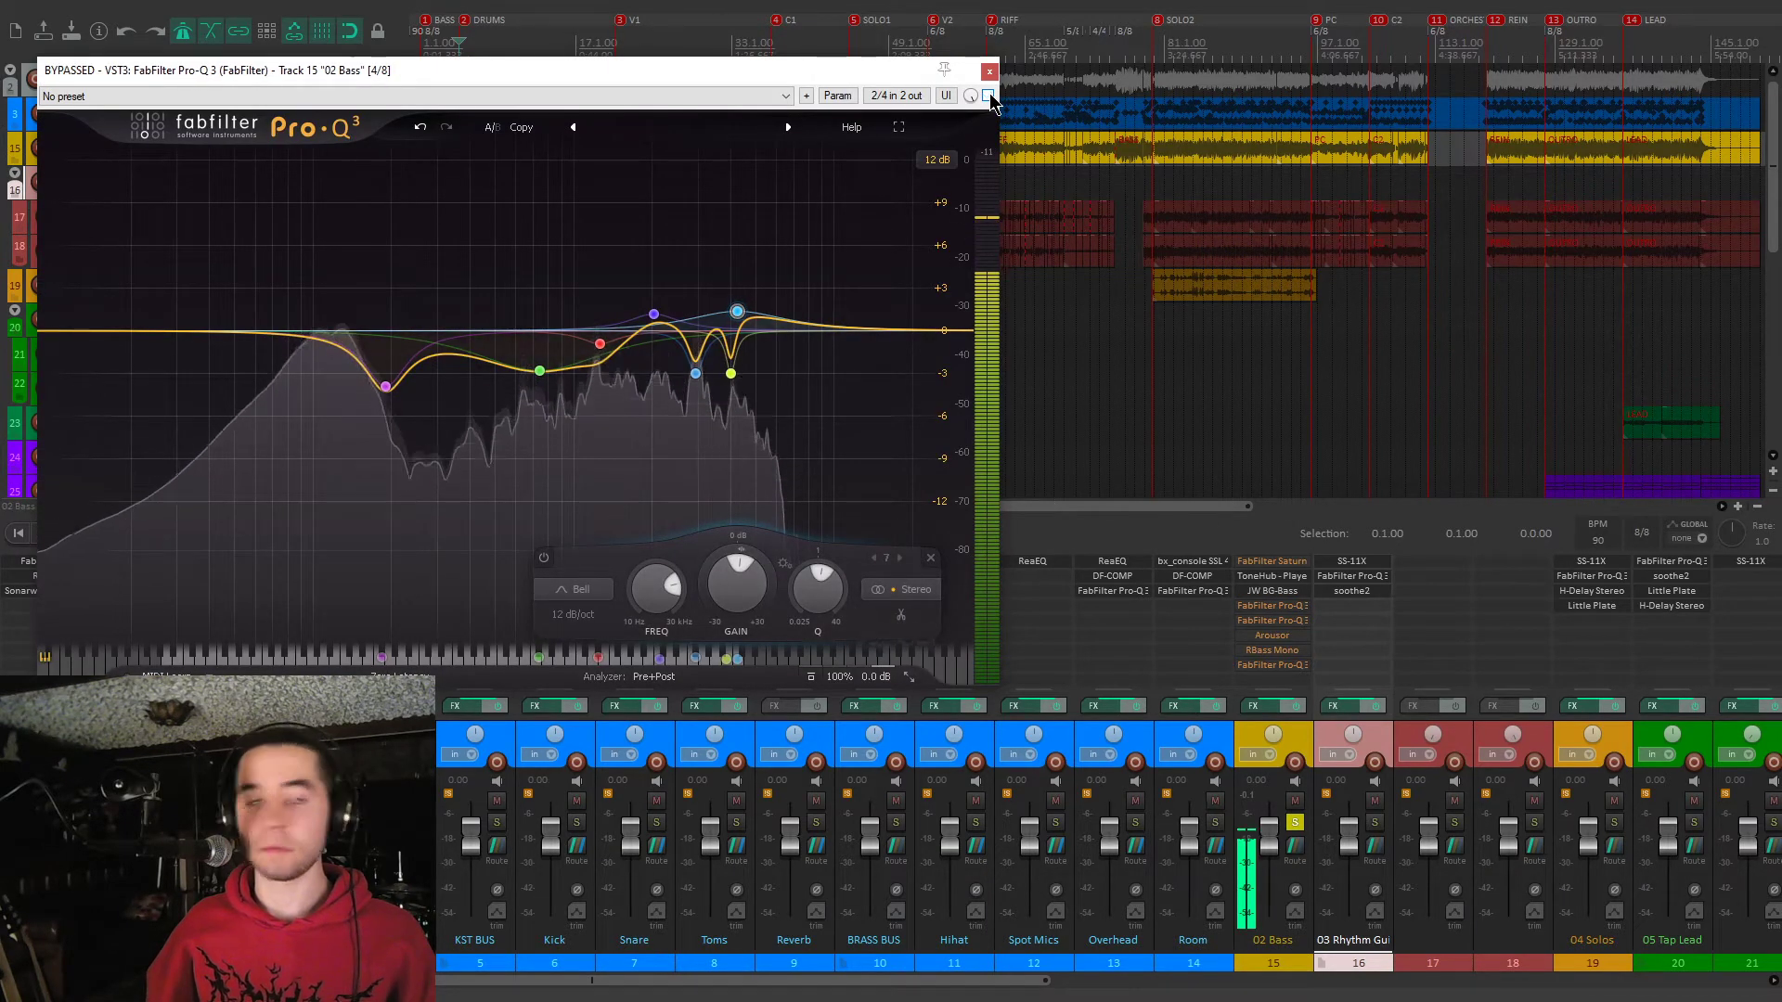
left_click(989, 97)
Listen in isolation to the Pro-Q 3 bands at 2943.7 Hz, 4020.5 Hz and 4258.1 Hz
left_click(720, 407)
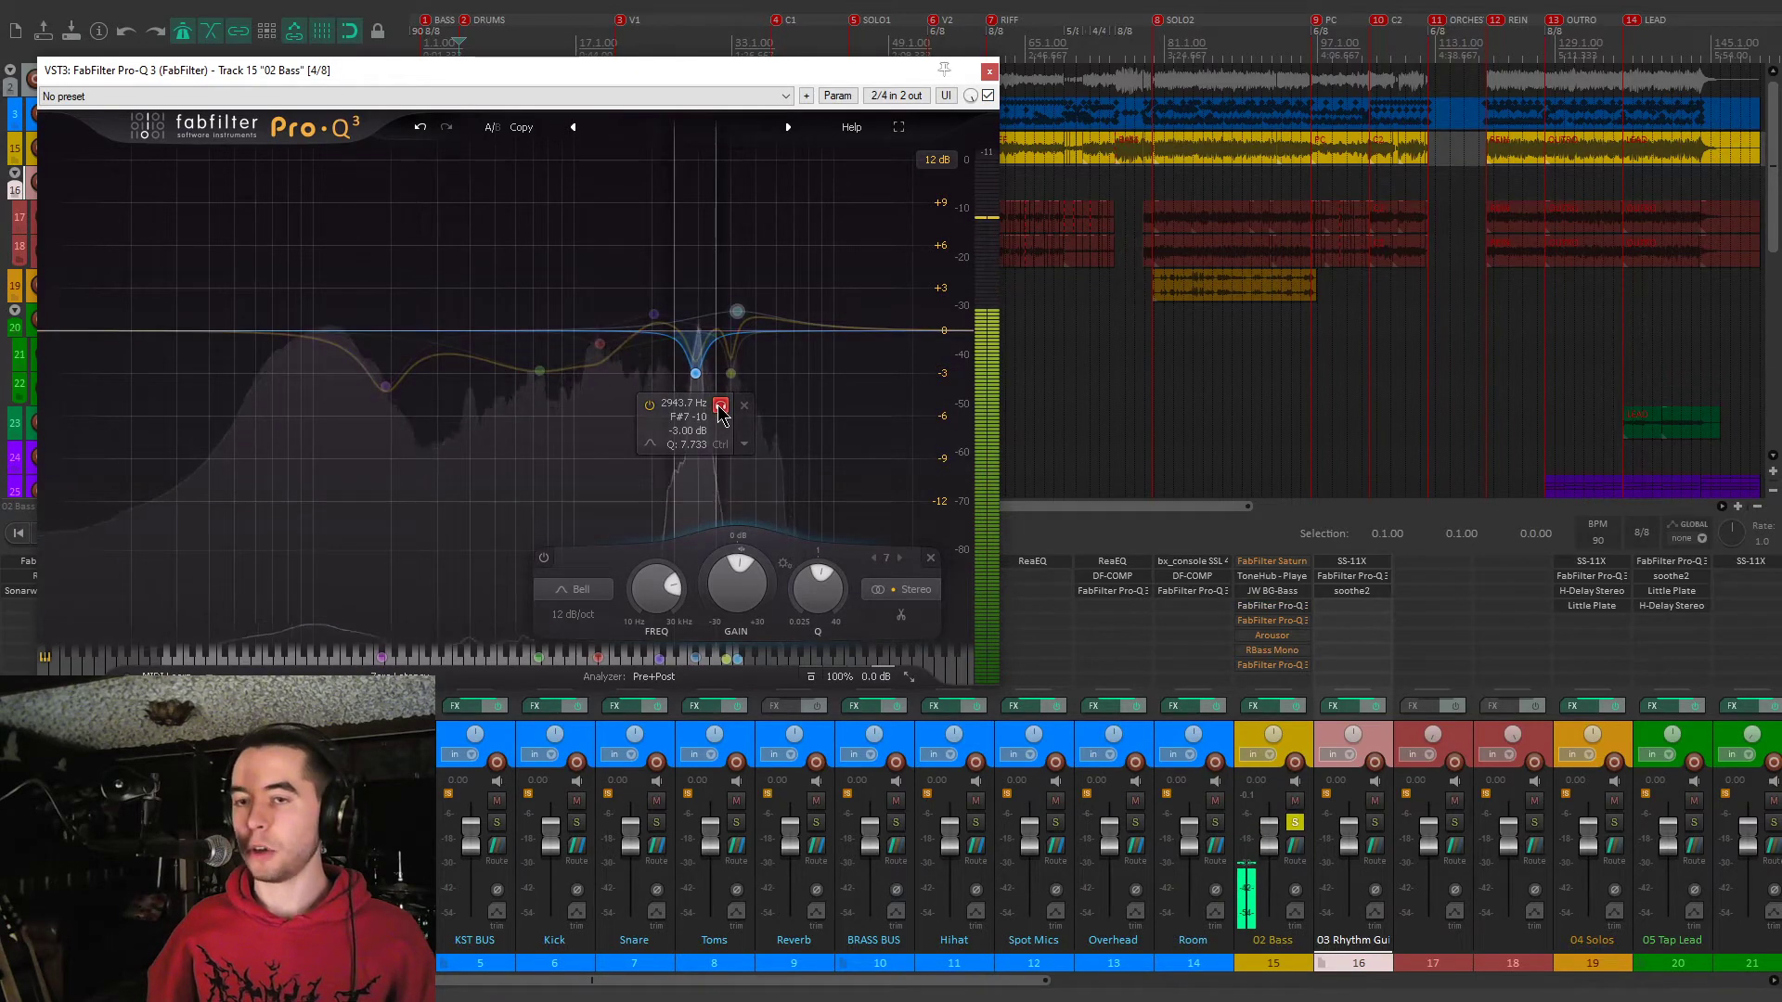
mouse_move(731, 373)
left_click(757, 406)
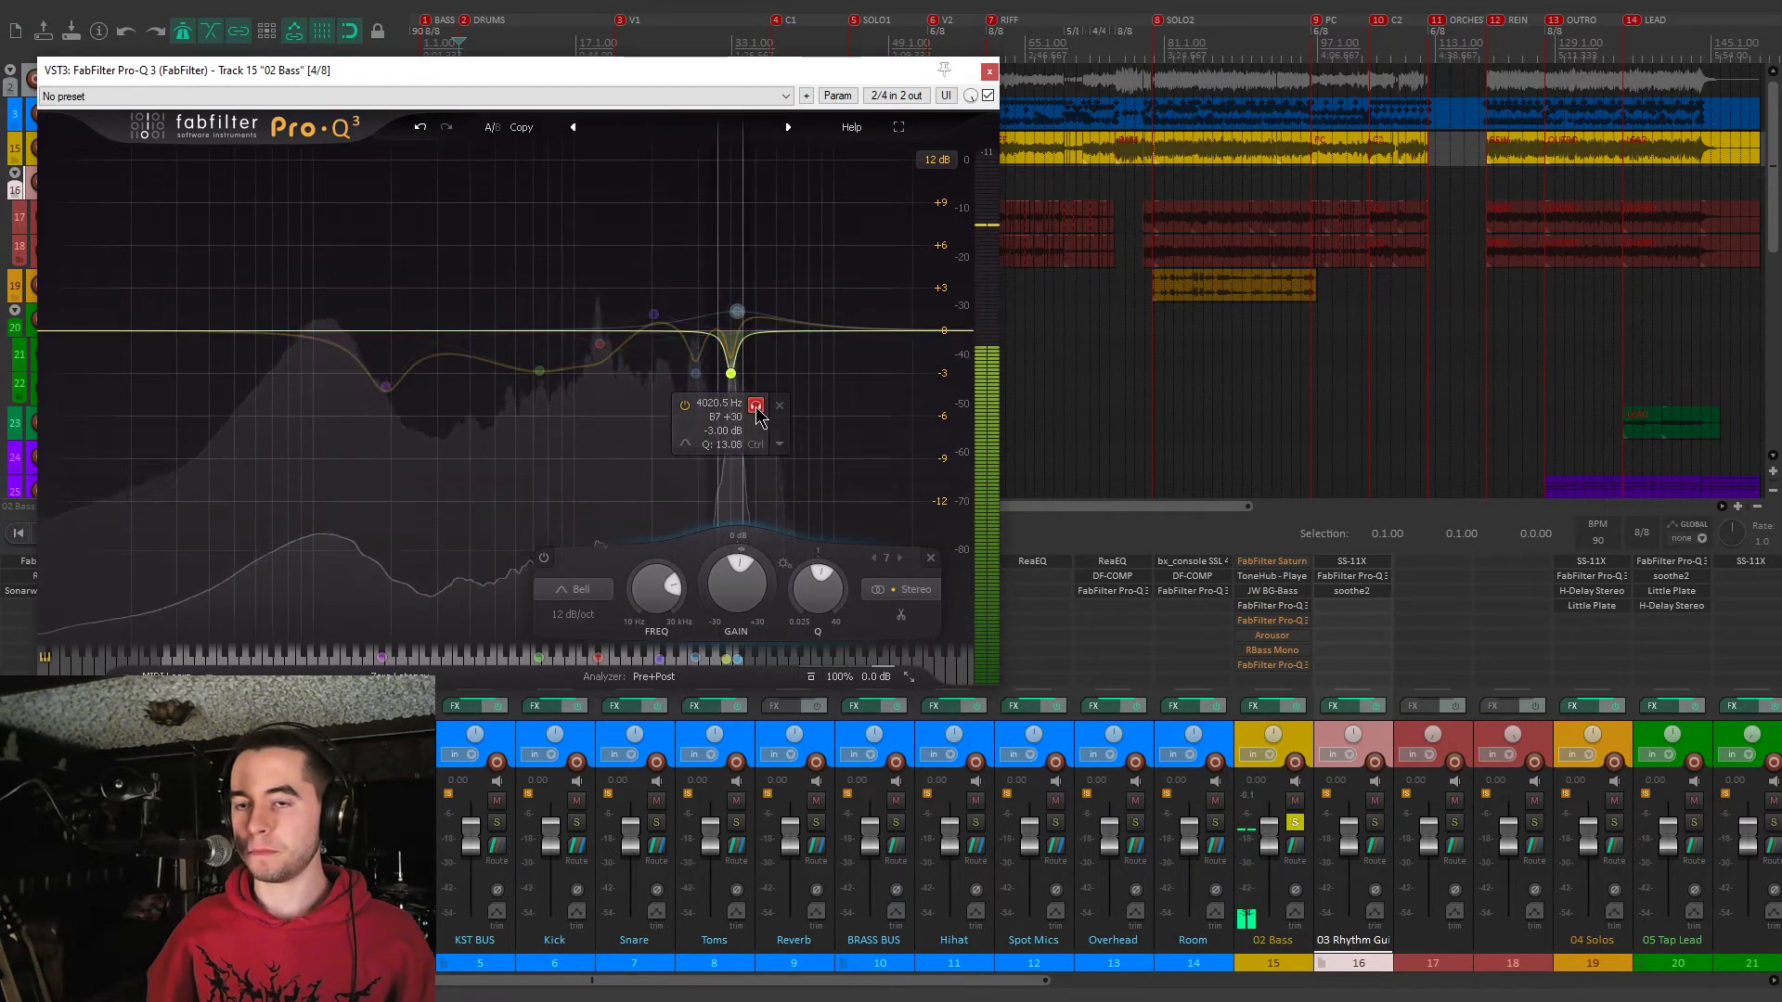
left_click(756, 406)
mouse_move(737, 311)
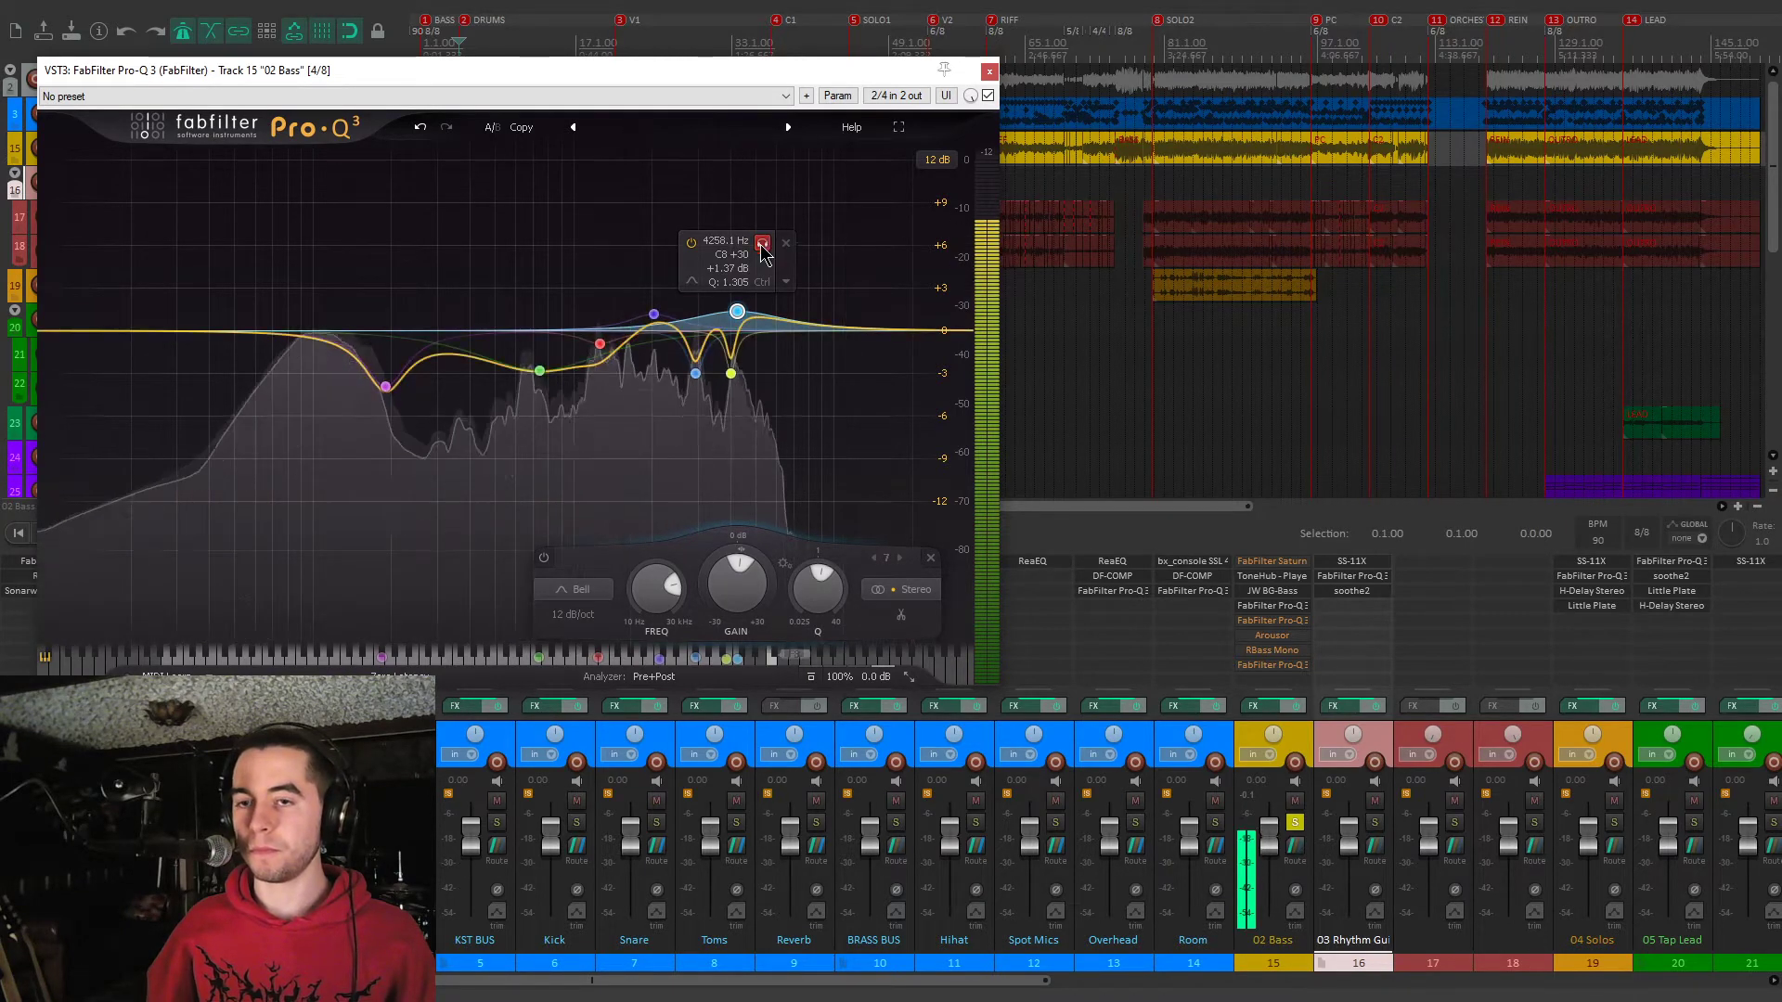
Inspect the Pro-Q 3 bands at 190 Hz, 741.96 Hz and 1264.6 Hz, and play the equalised bass from measure 5
mouse_move(390, 395)
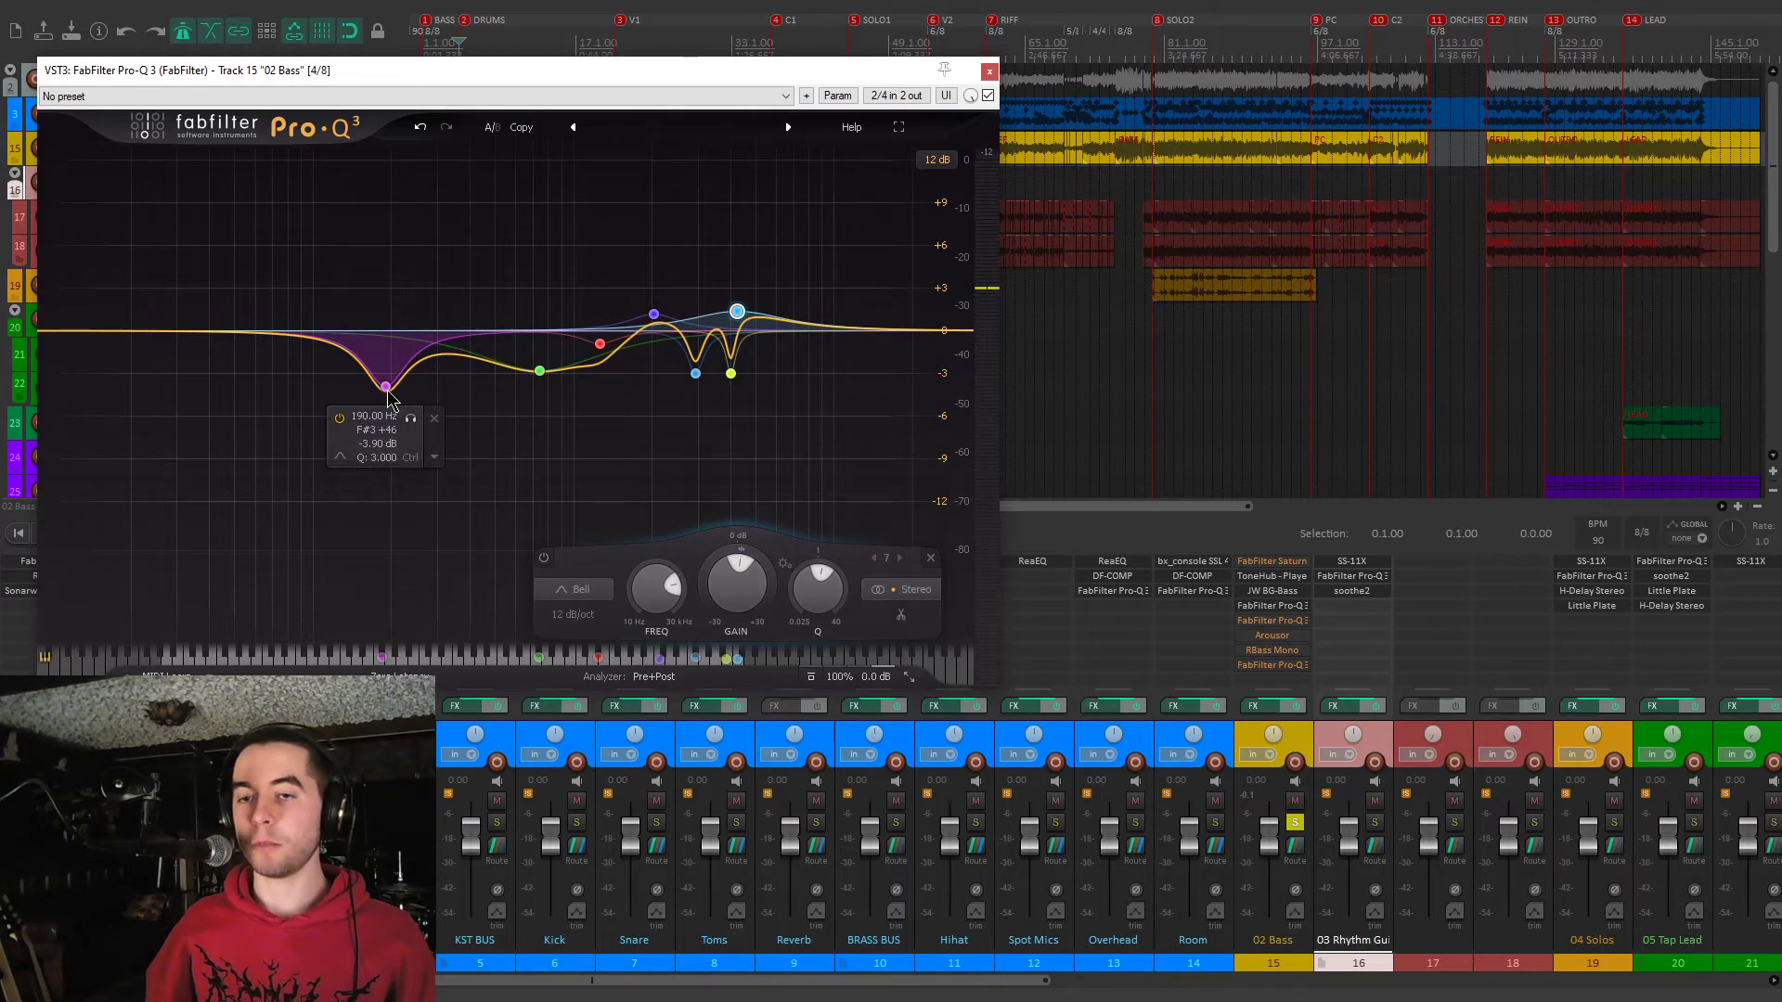
mouse_move(540, 375)
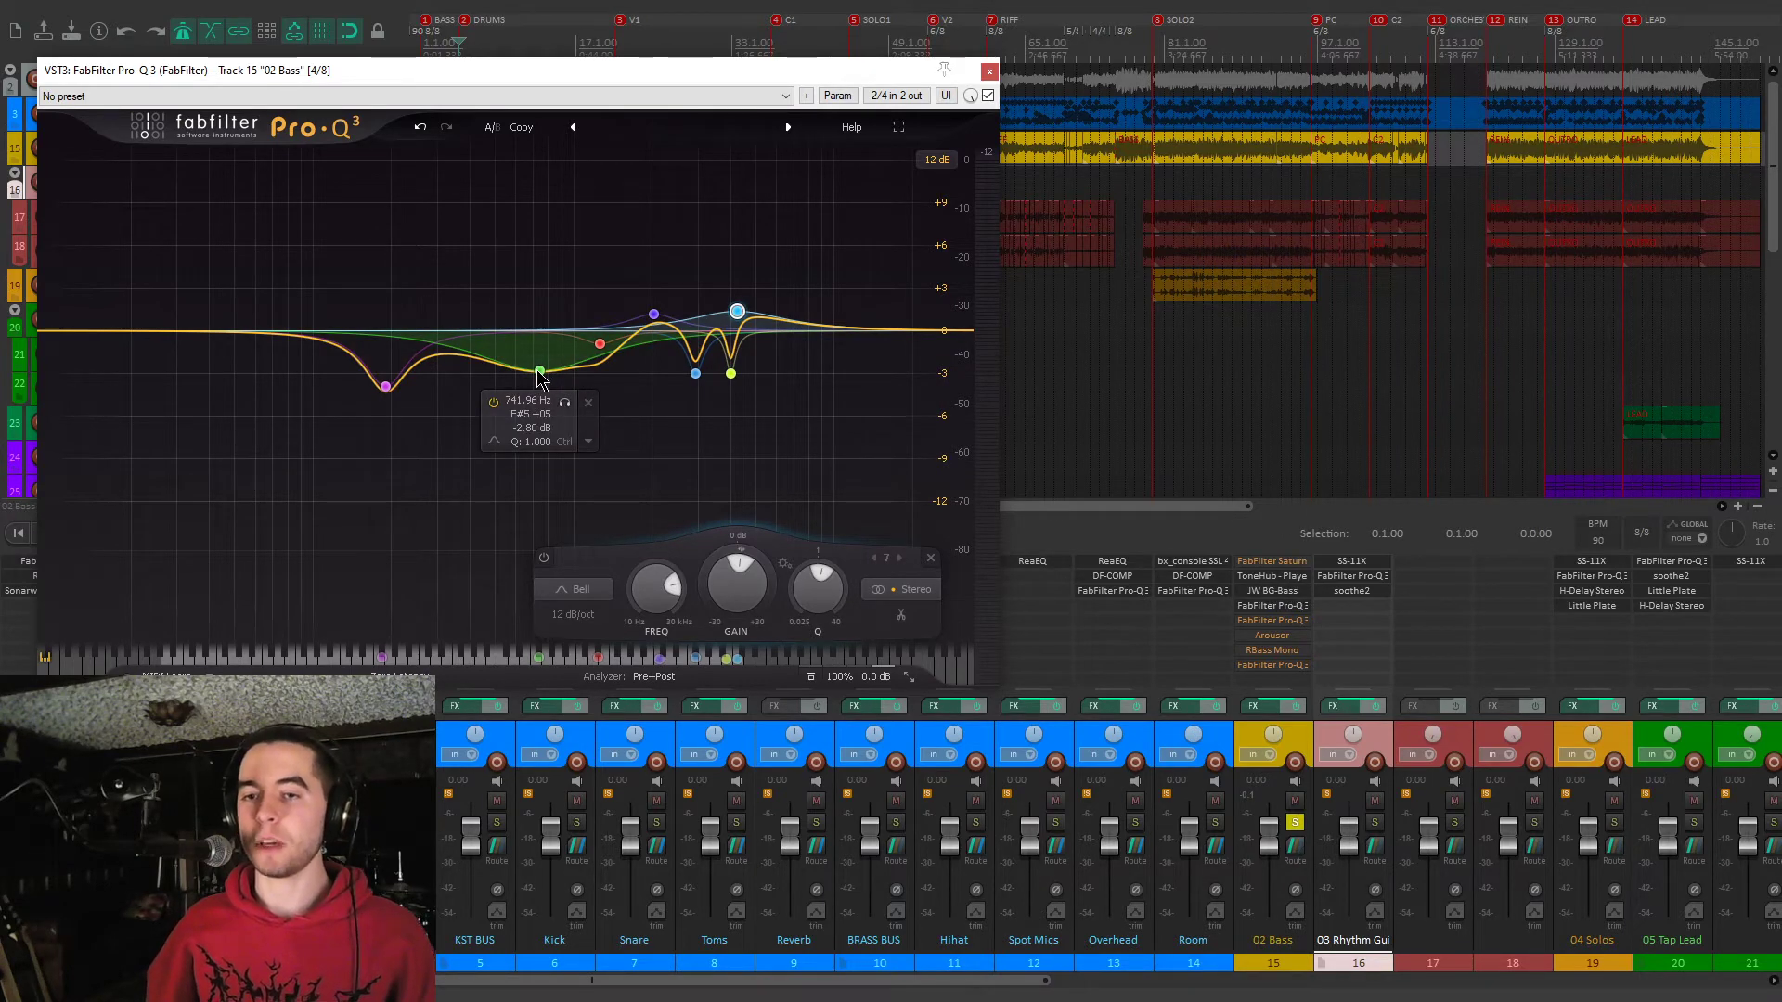
key("space")
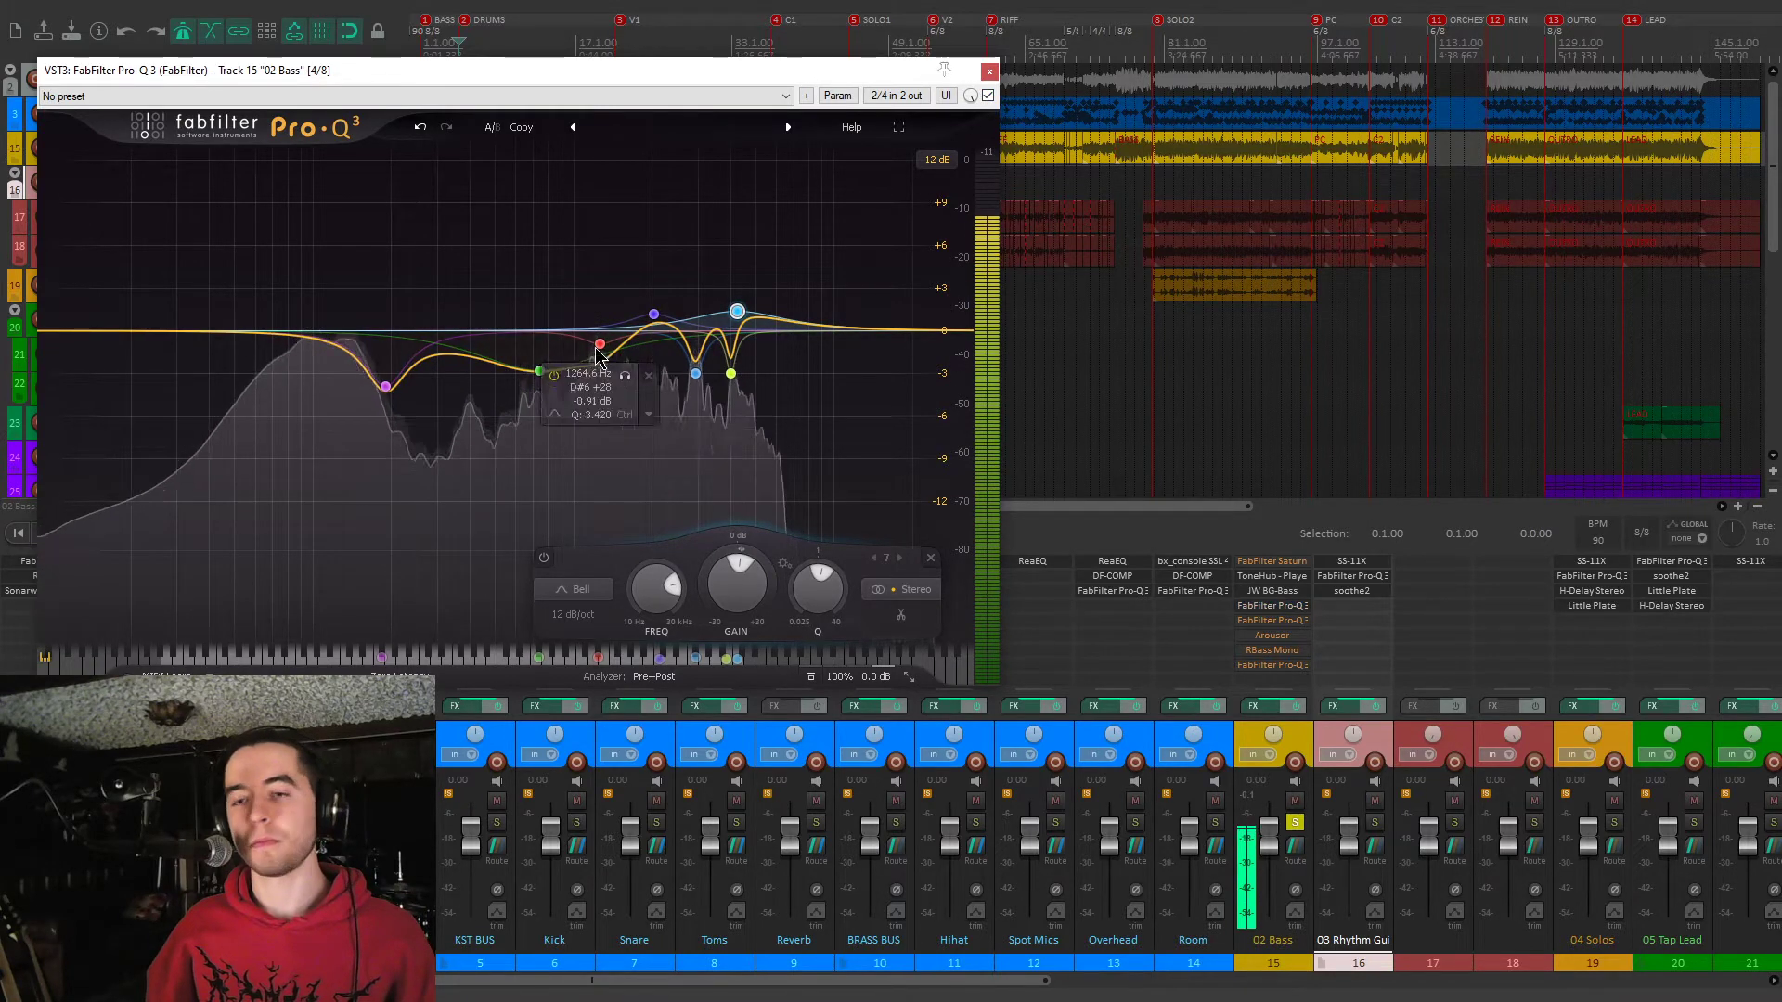
key("space")
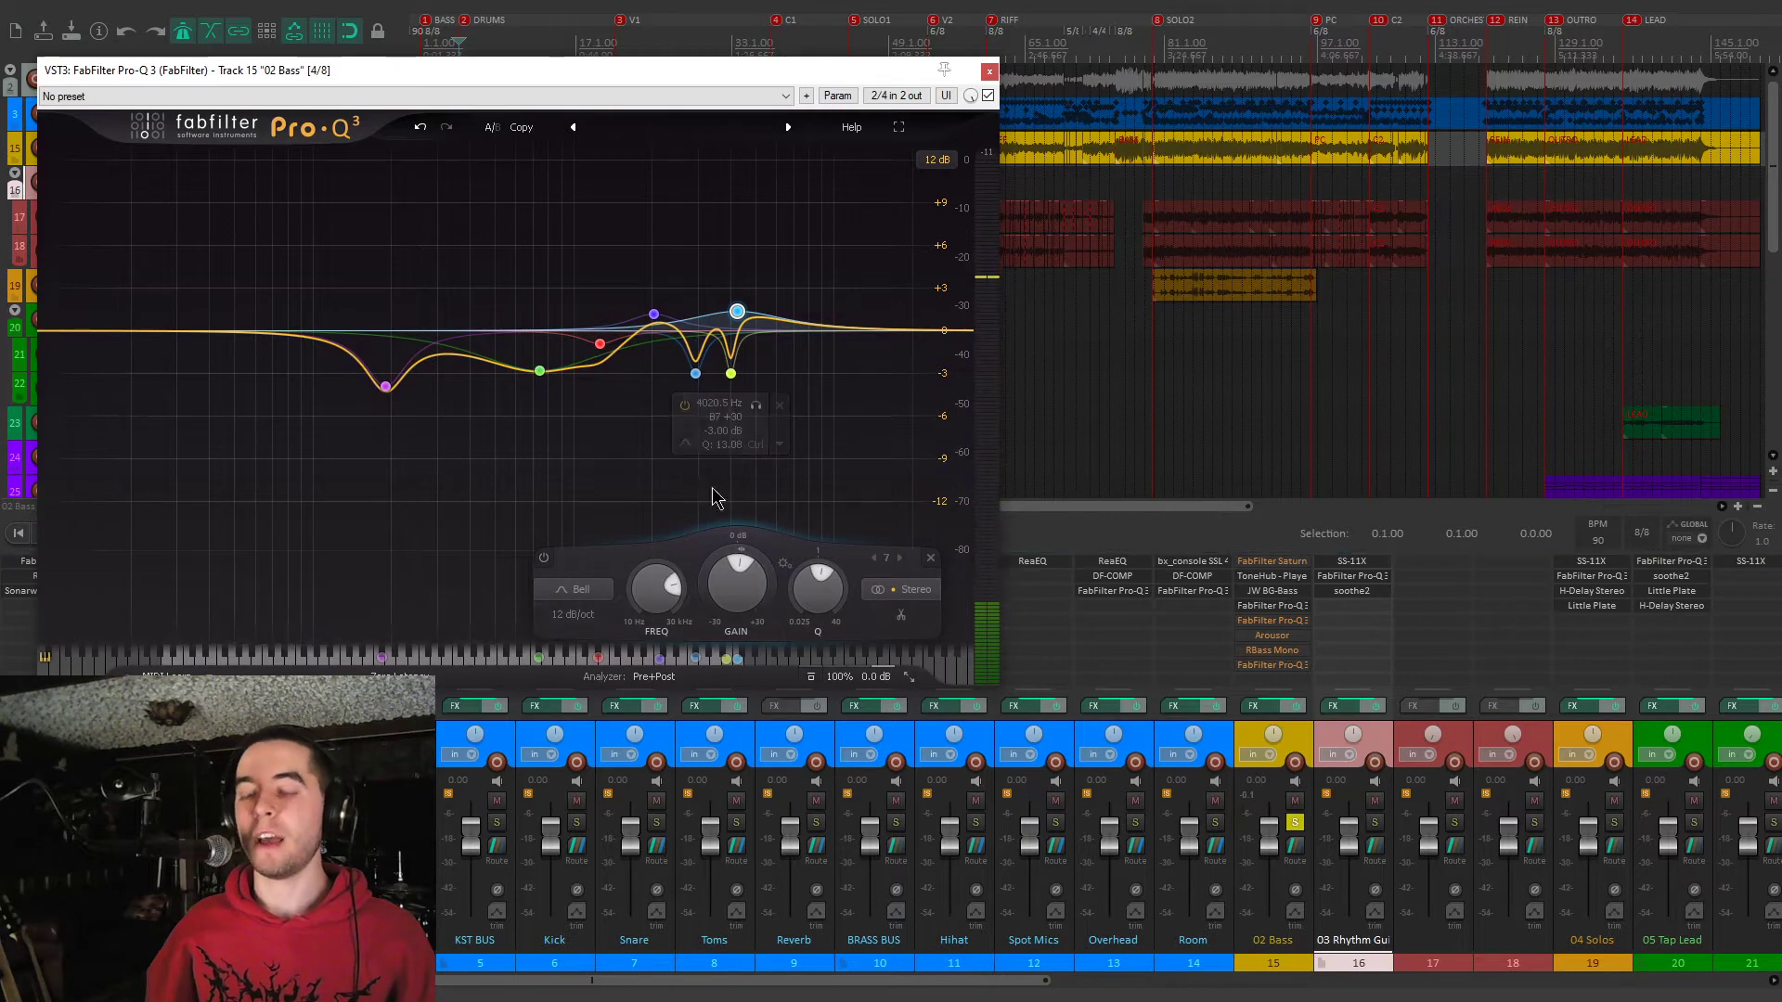
mouse_move(561, 415)
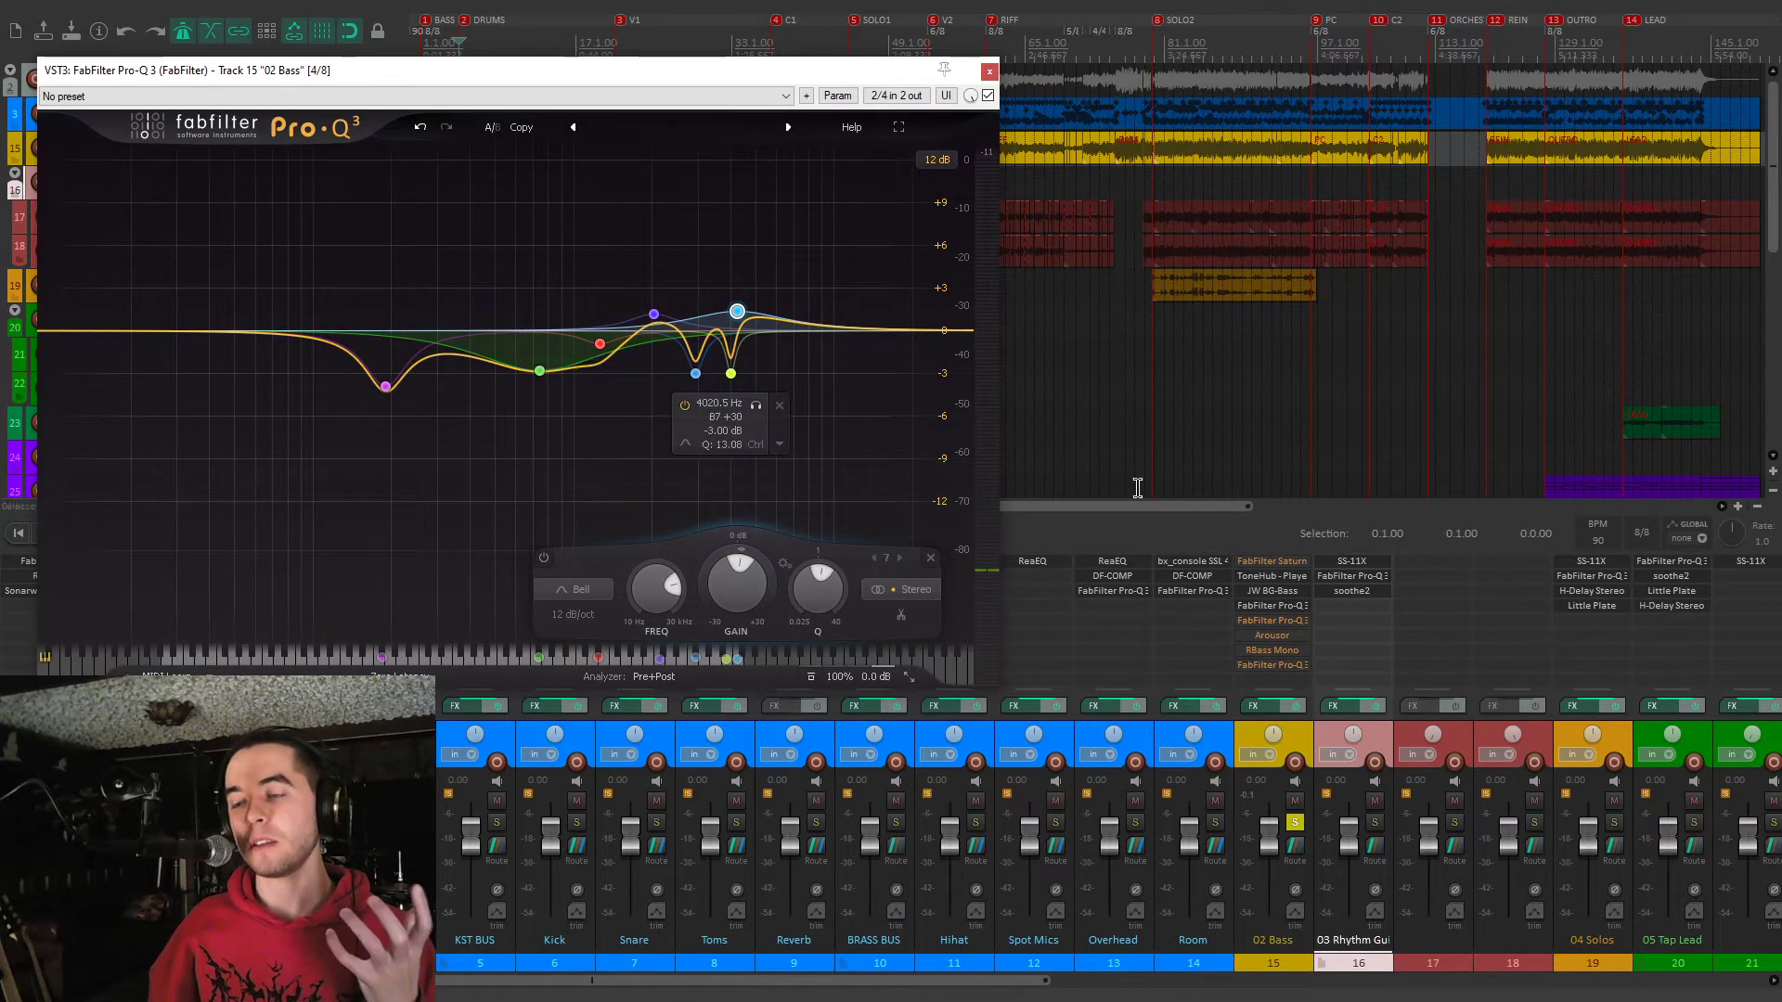
Review the ToneHub amp settings on the 02 Bass track, and close both ToneHub and Pro-Q 3
left_click(1267, 577)
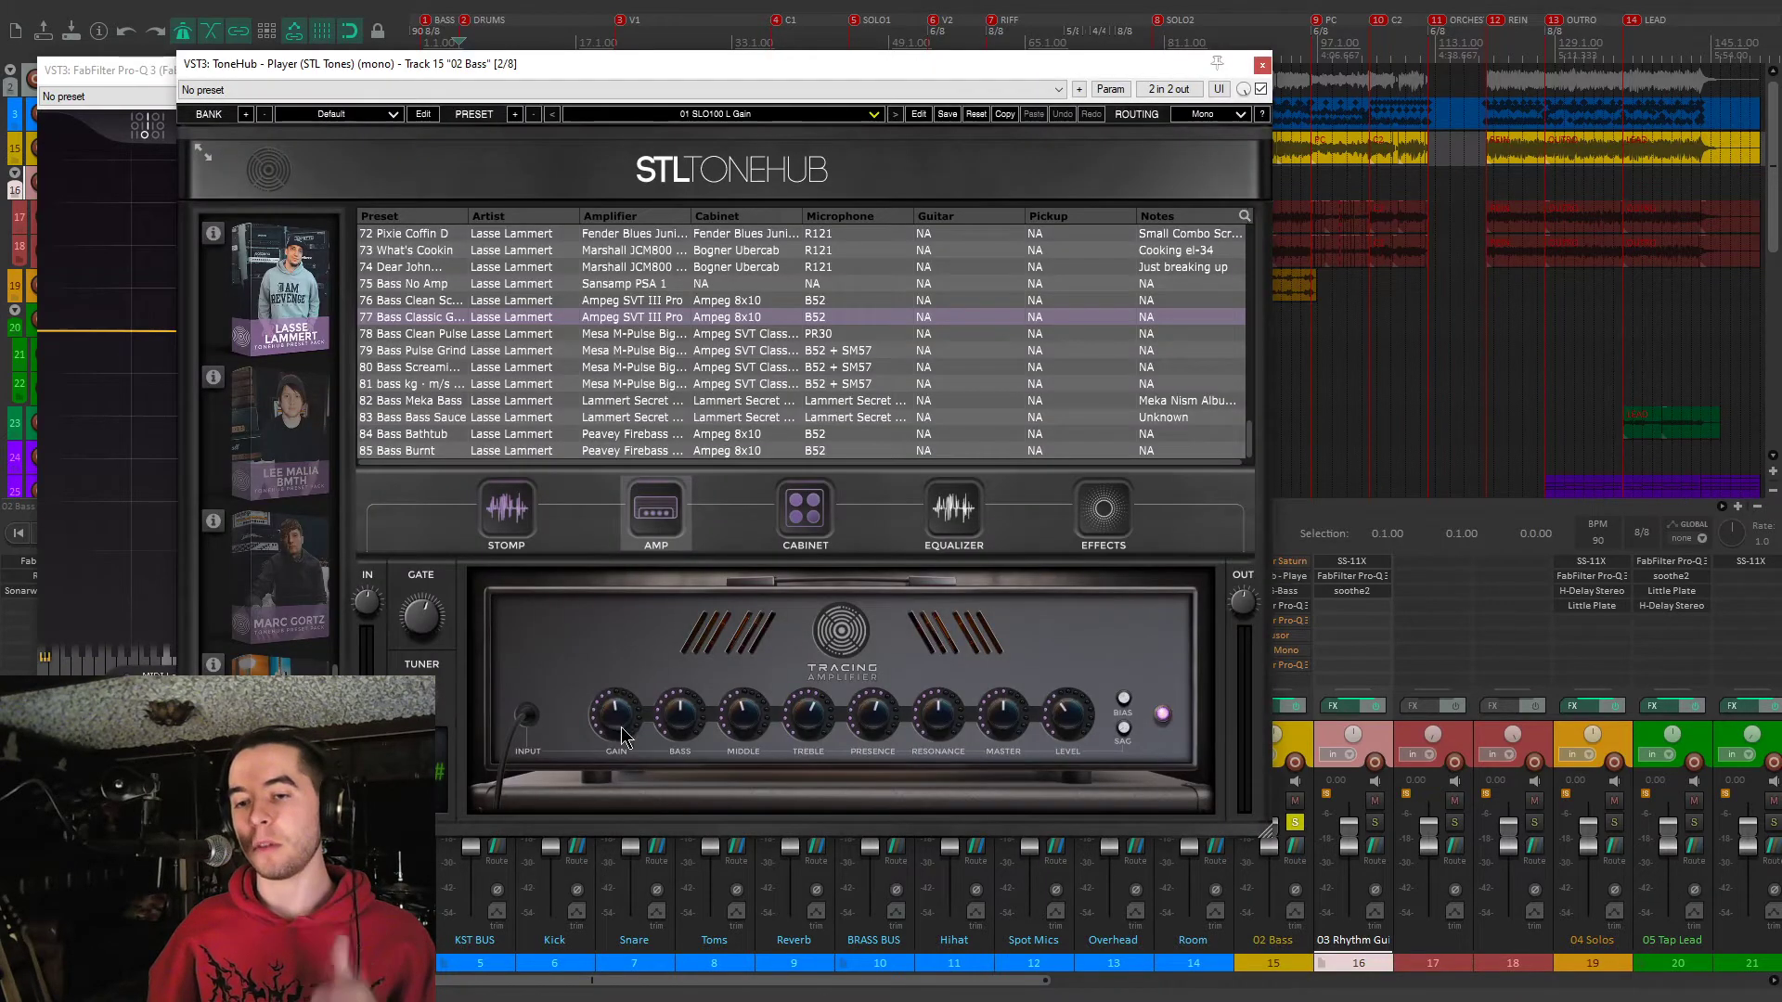
left_click(1261, 66)
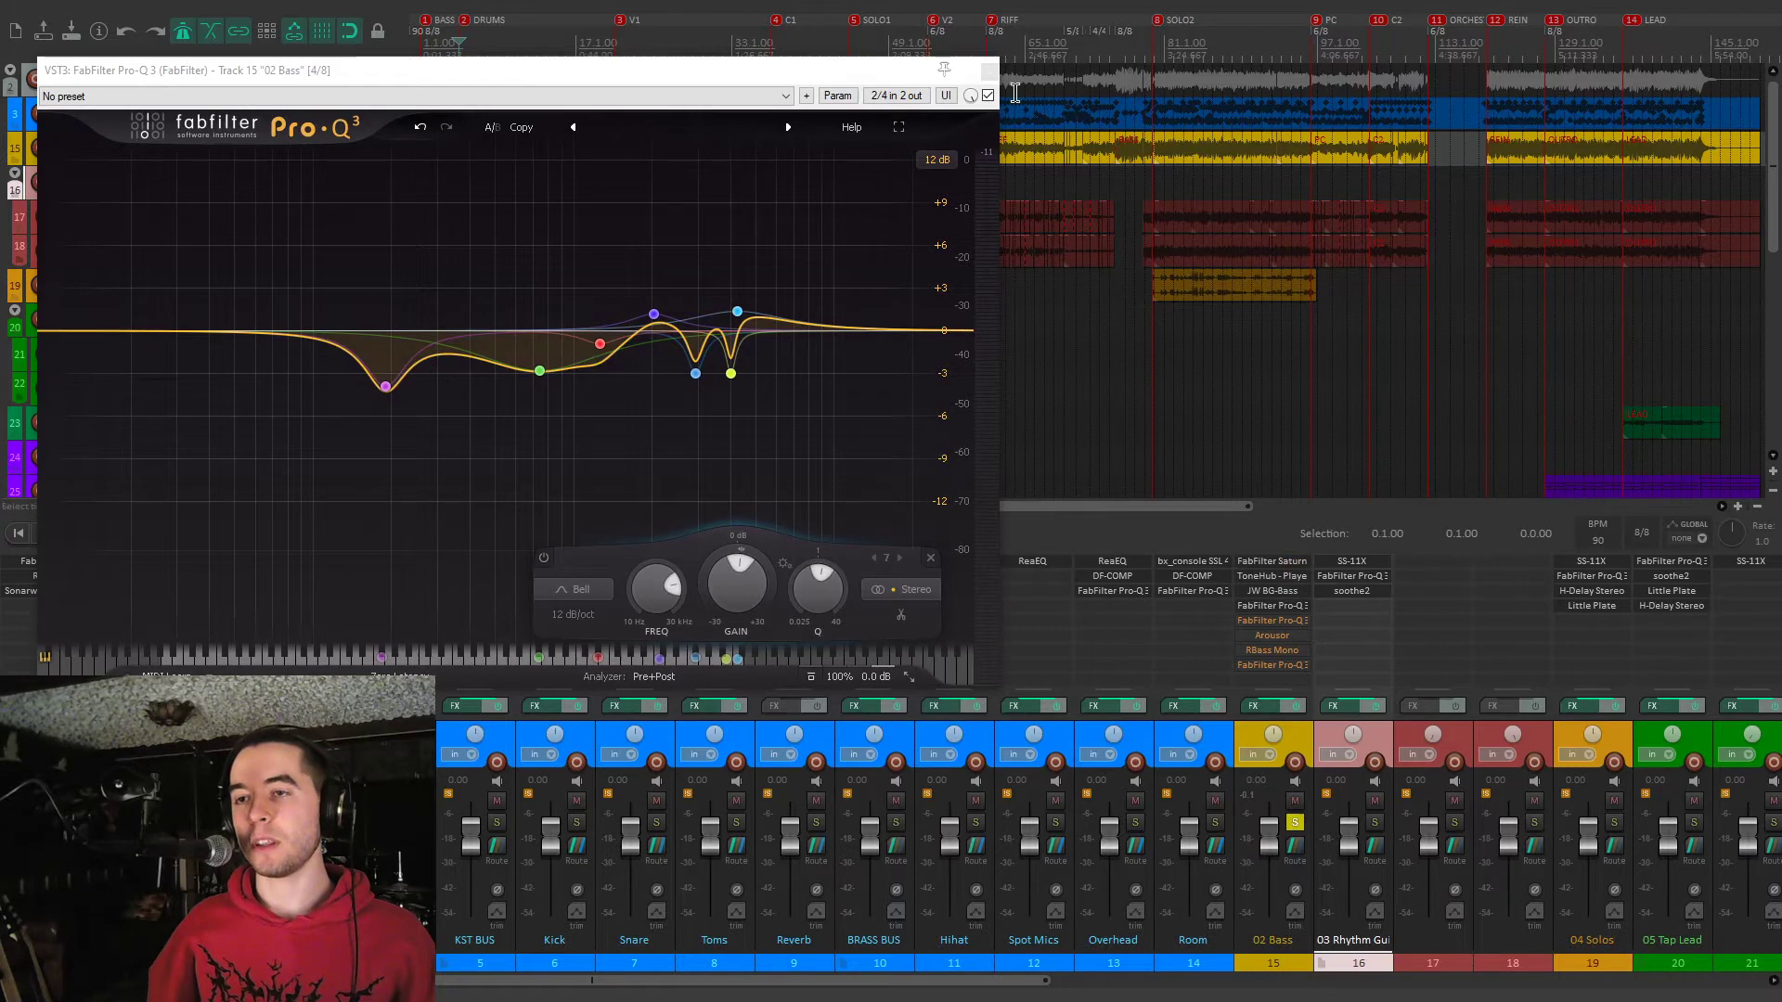
left_click(1273, 605)
Switch on FabFilter Saturn 2 on the 02 Bass track, audition its middle Heavy Saturation band in solo, and close the plug-in
left_click(1270, 561)
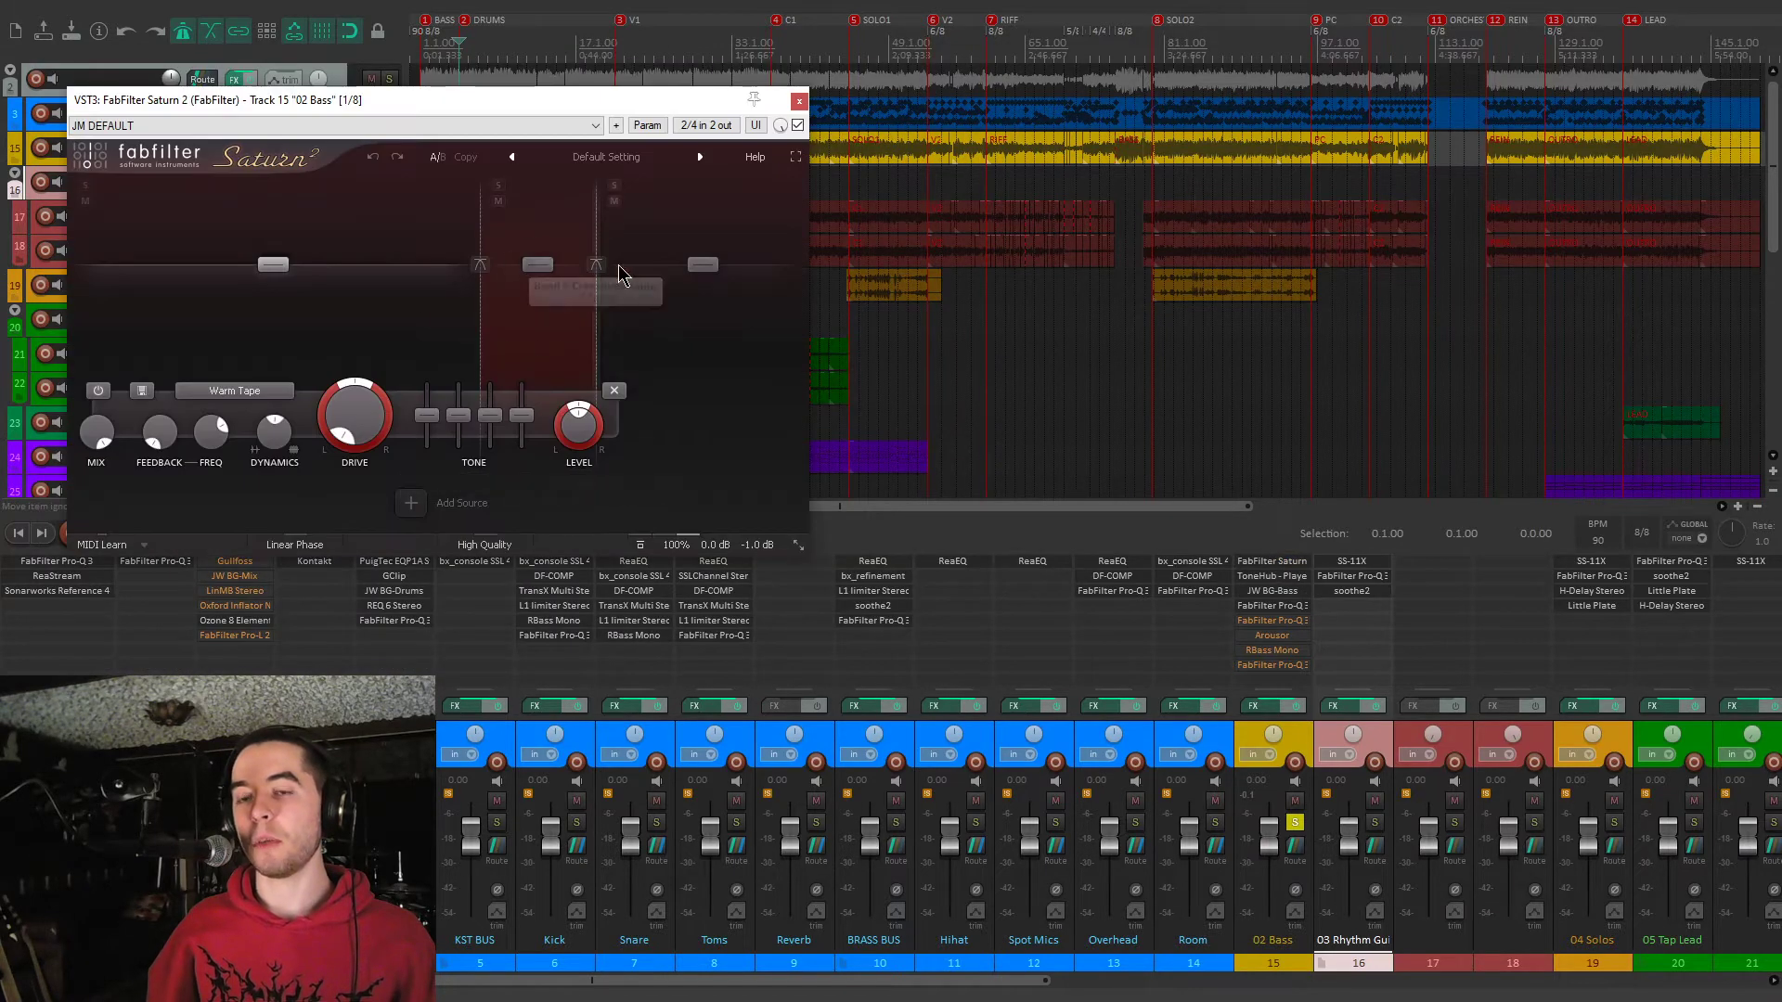
key("space")
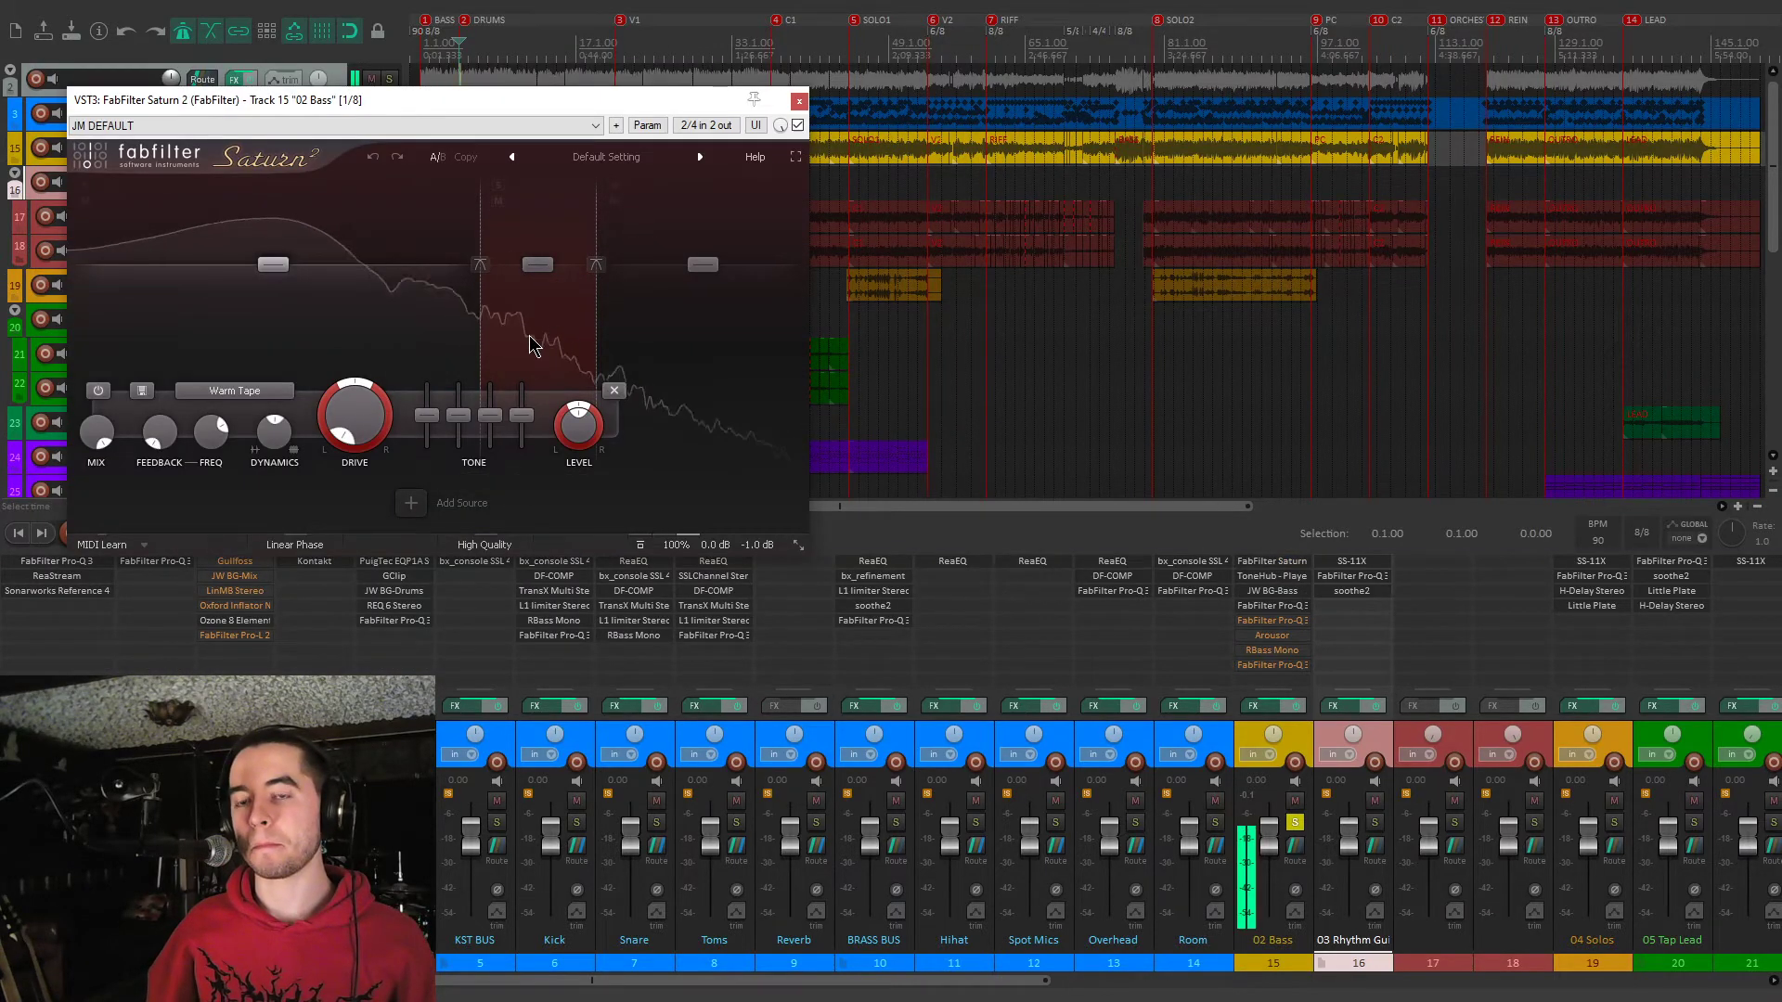
left_click(520, 362)
left_click(498, 186)
left_click(499, 185)
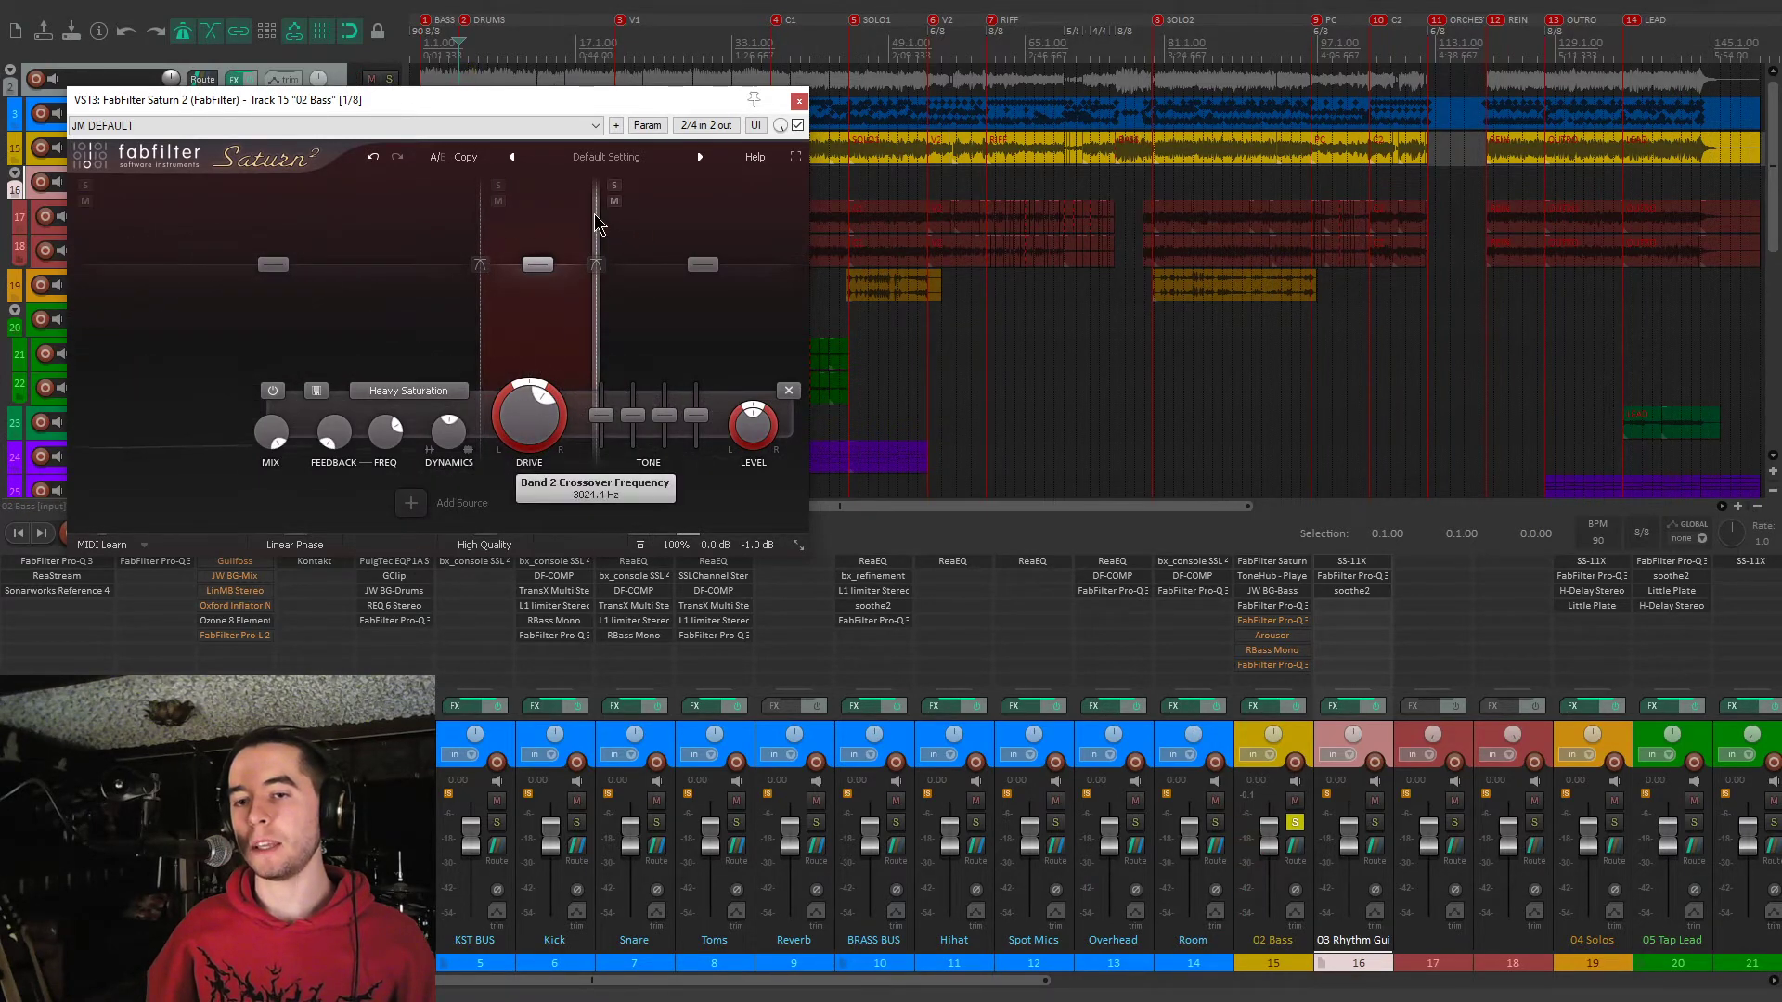
left_click(800, 100)
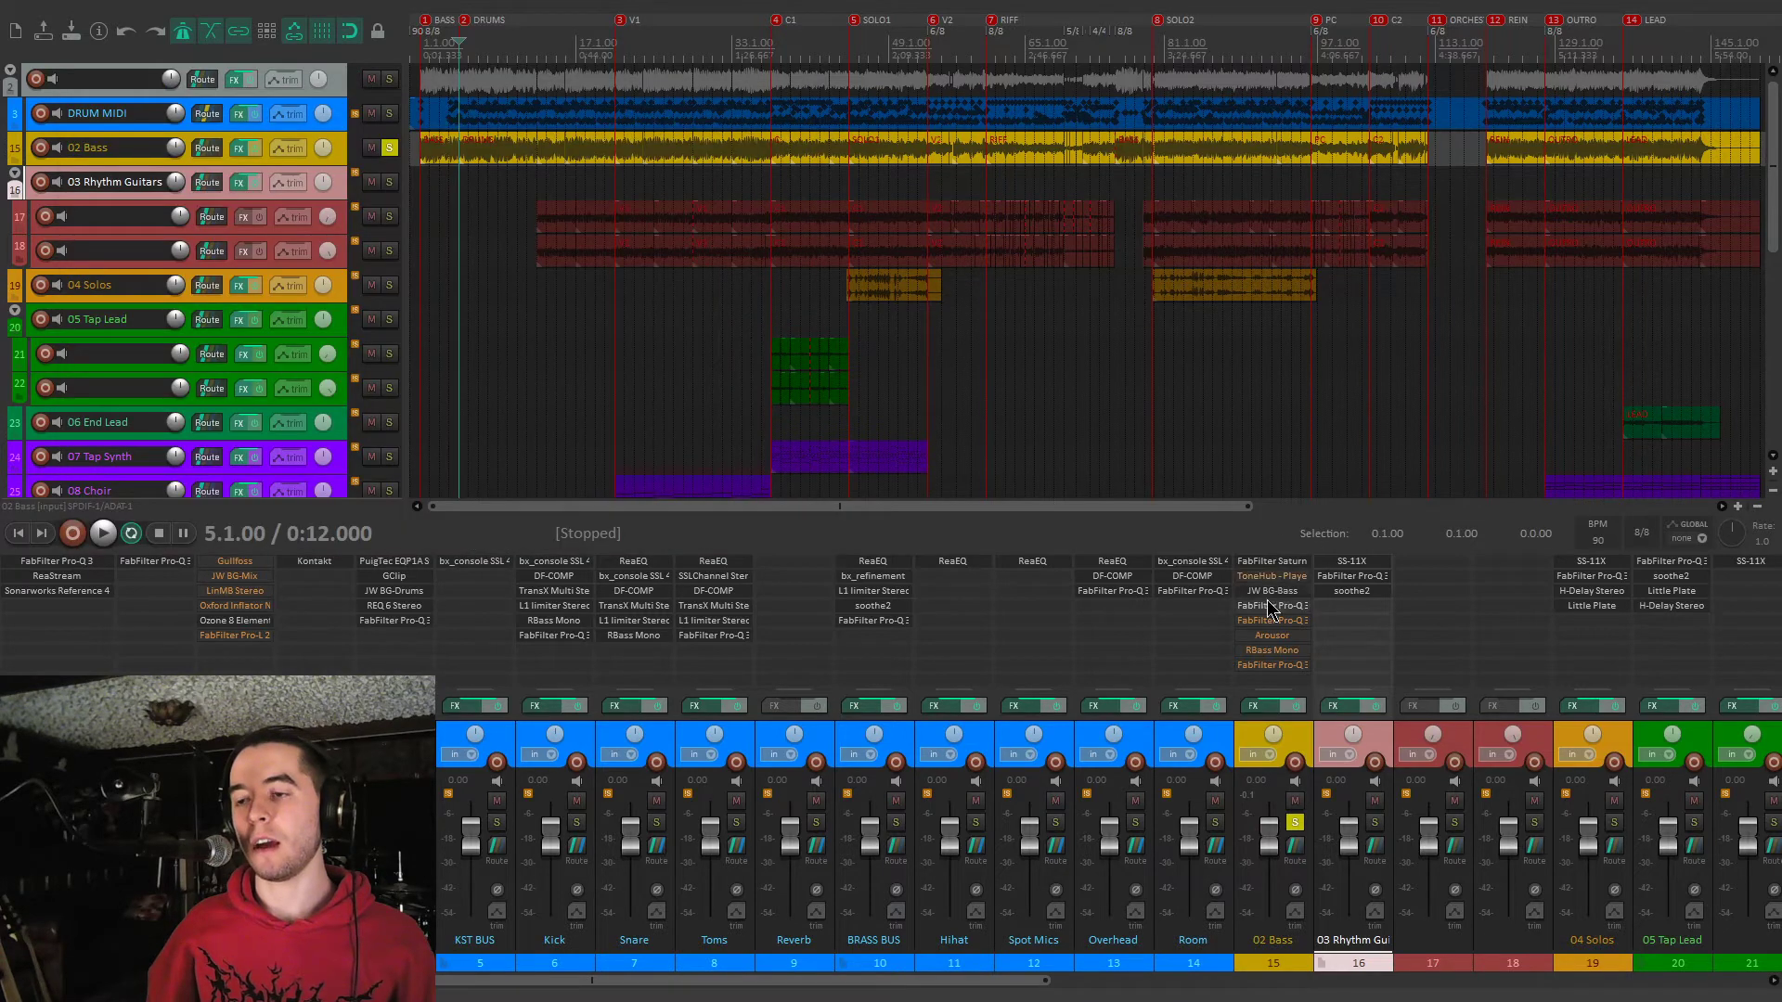
Compare the bass from measure 5 with only Saturn 2 active and with it bypassed, leaving Saturn 2 active
key("space")
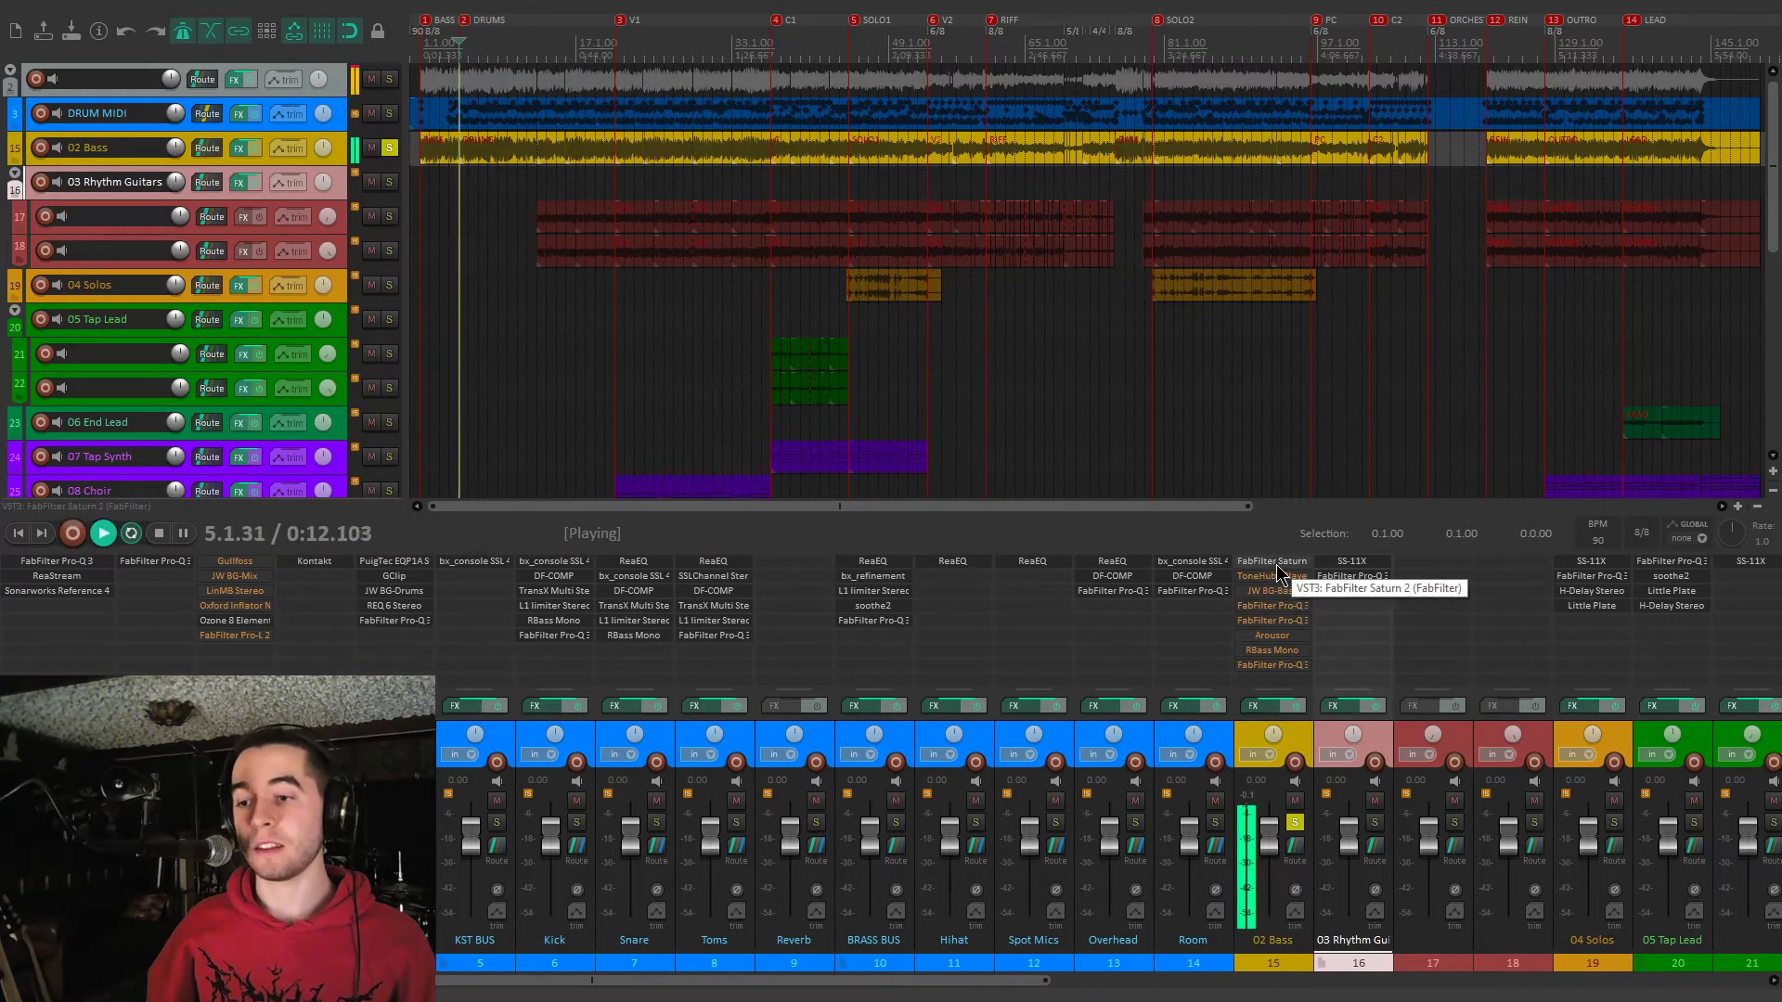
left_click(1281, 563, "shift")
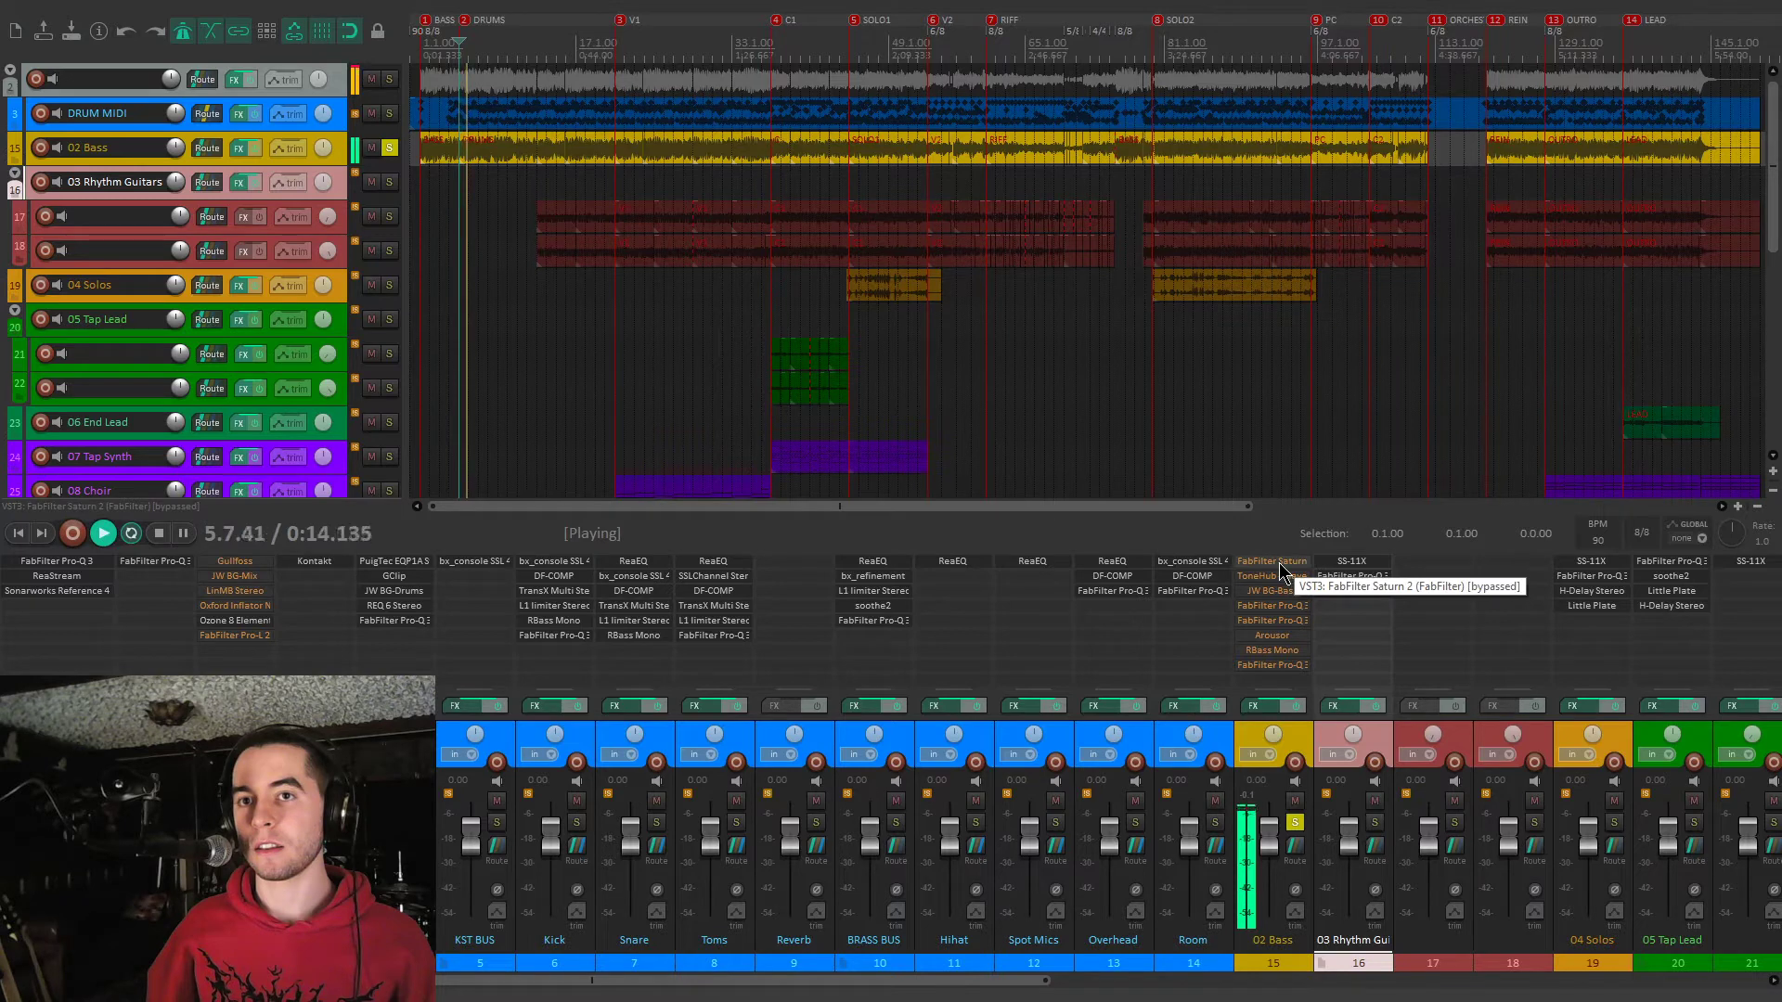
left_click(1281, 564, "shift")
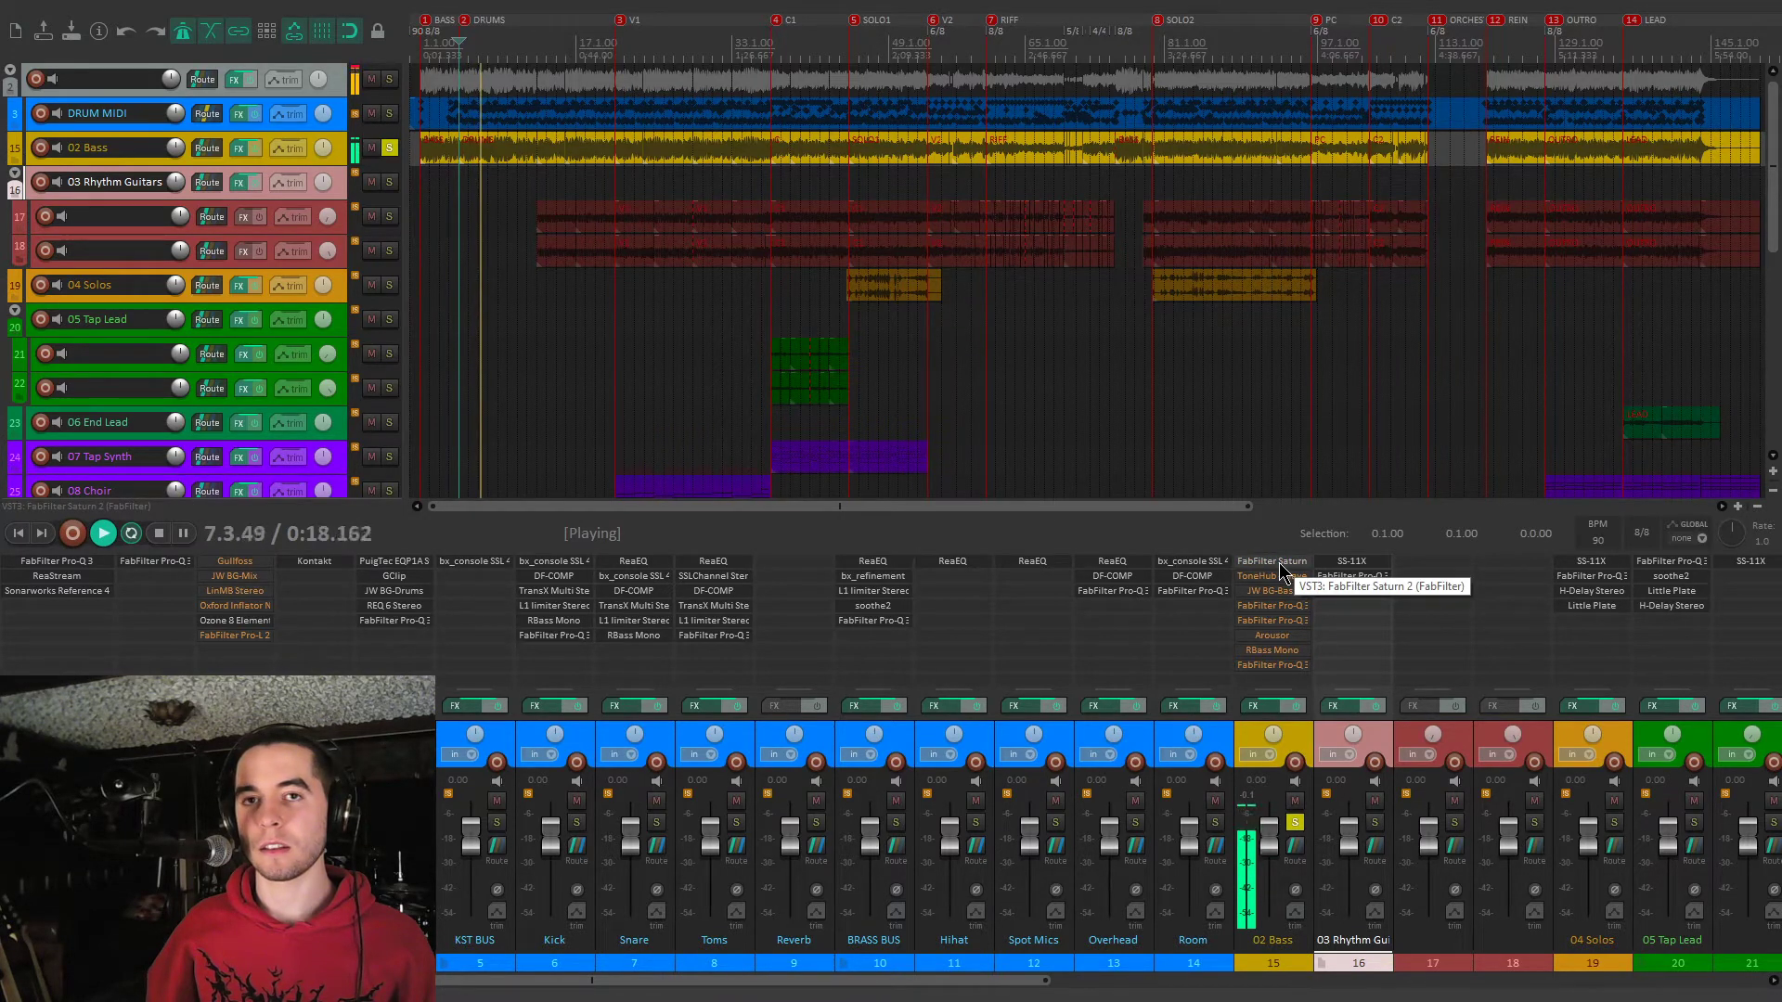
key("space")
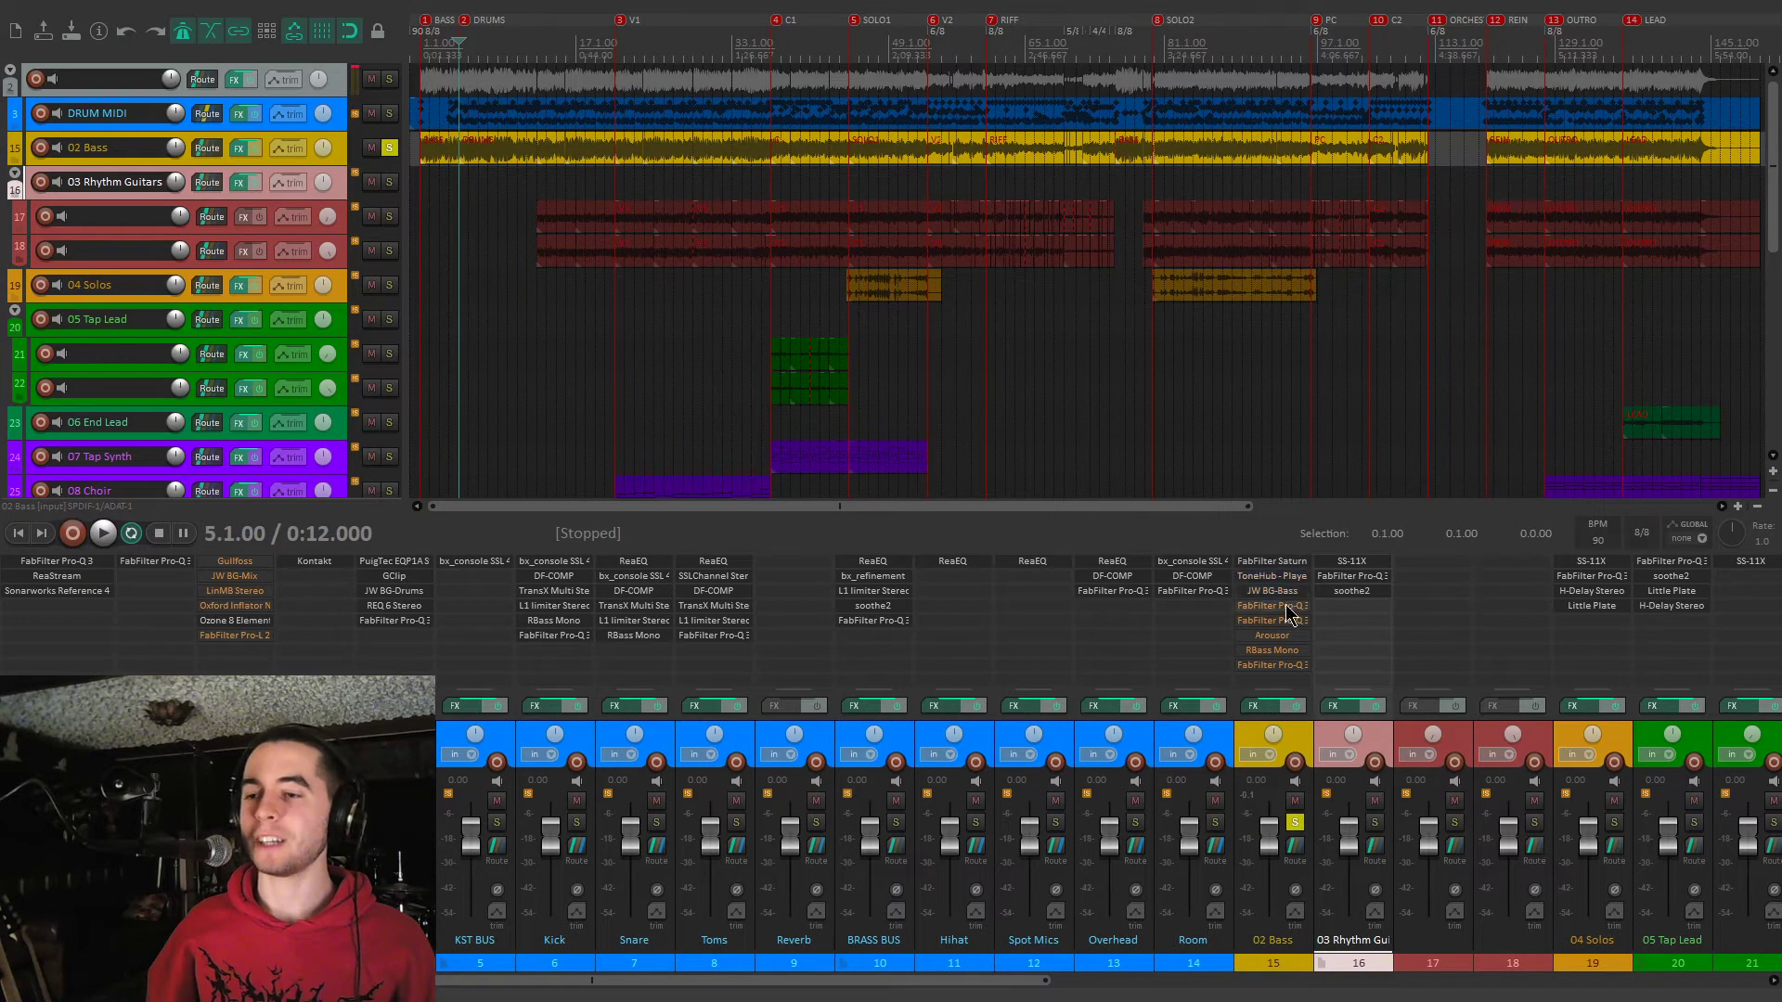
Play the bass from measure 5 with the first Pro-Q 3 active, and switch on and open the second Pro-Q 3 on 02 Bass
key("space")
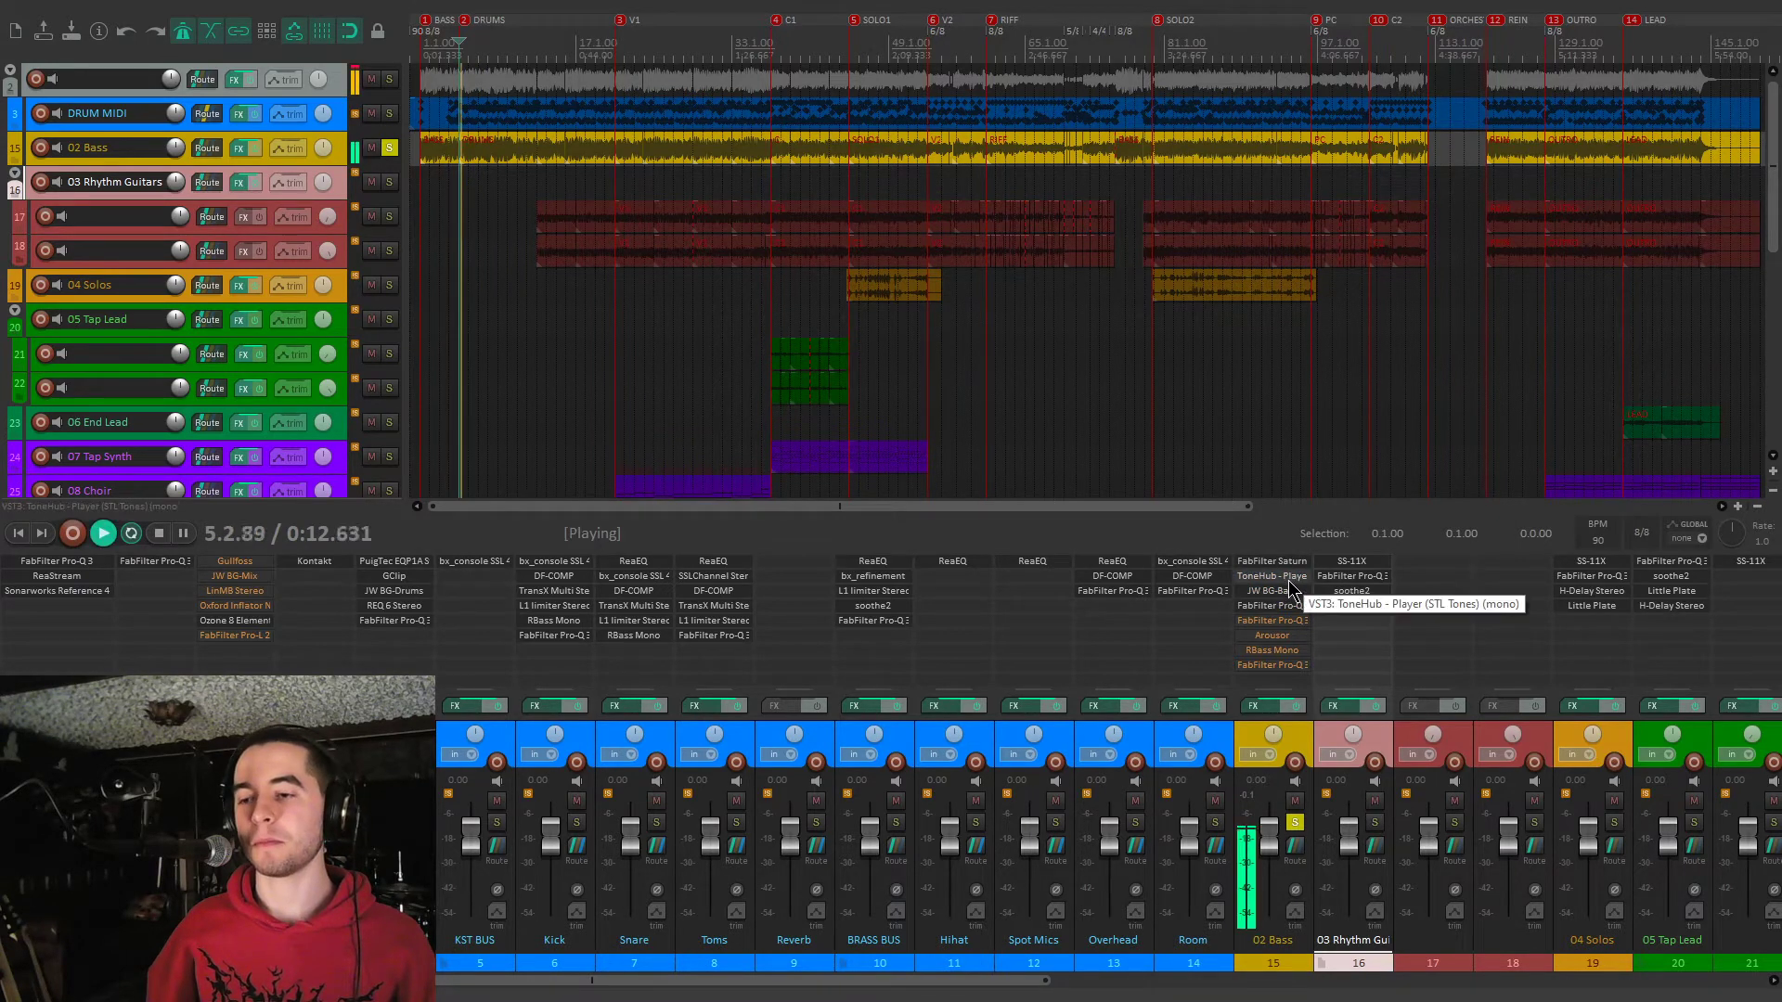
key("space")
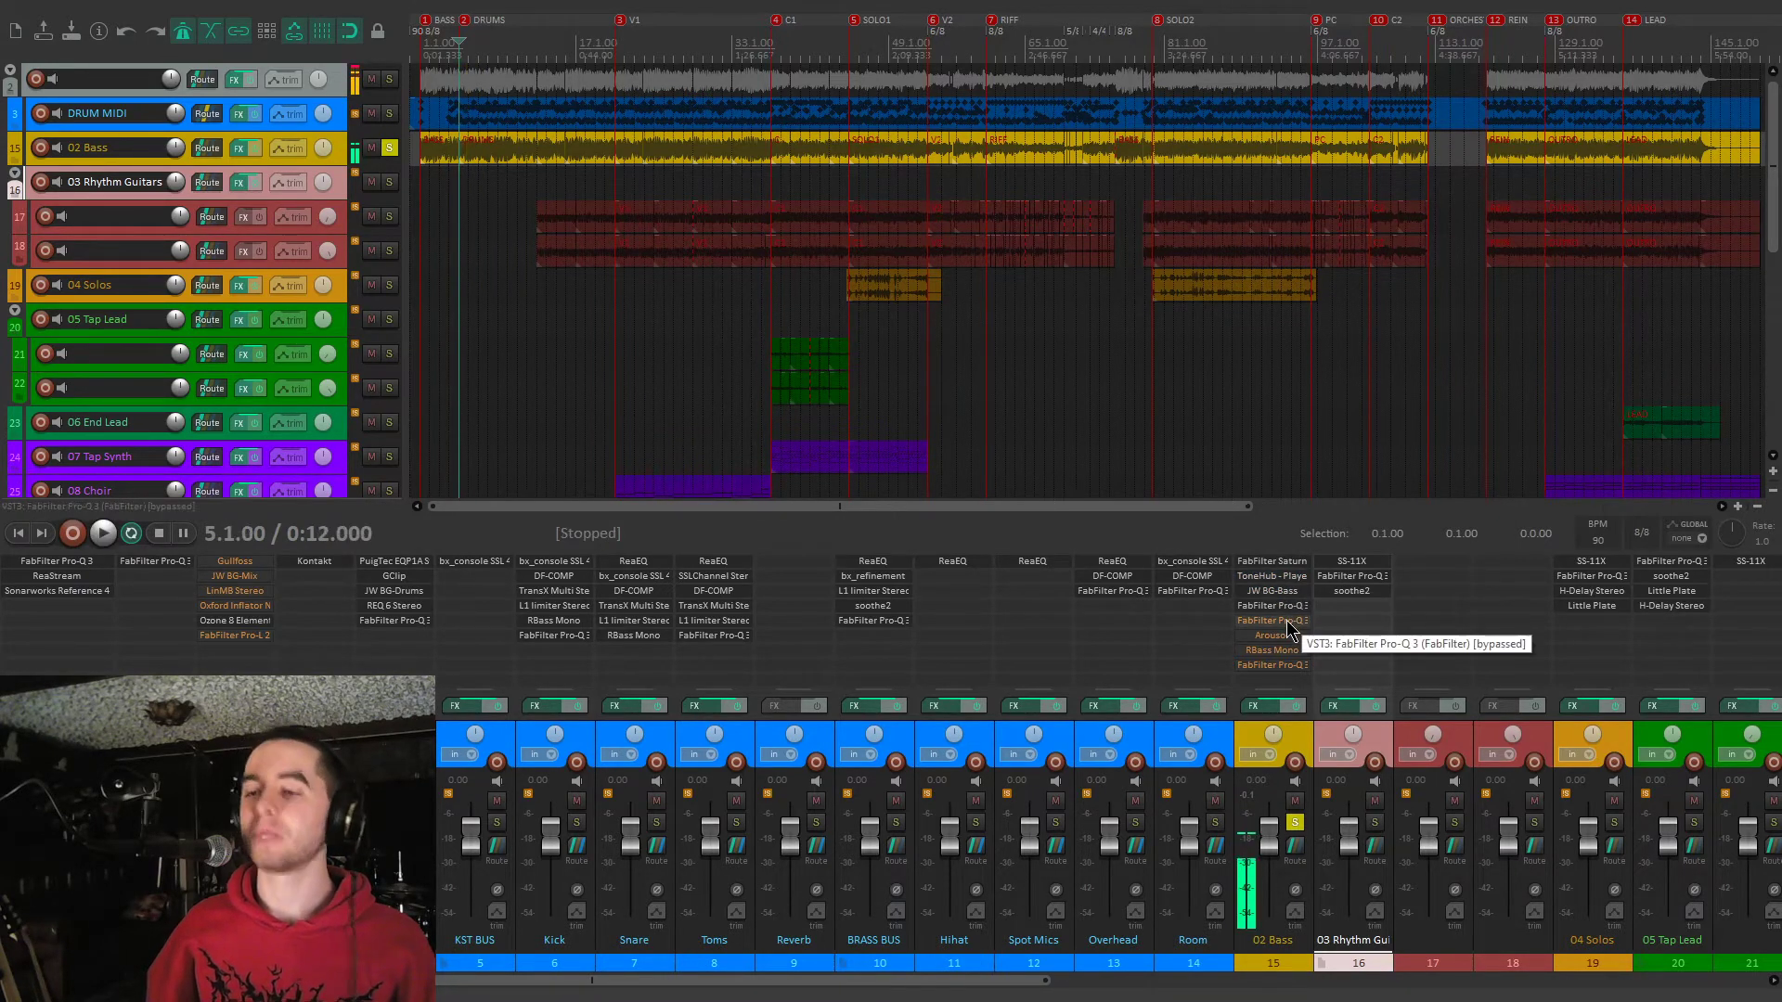
left_click(1285, 620)
left_click_drag(1033, 190, 781, 289)
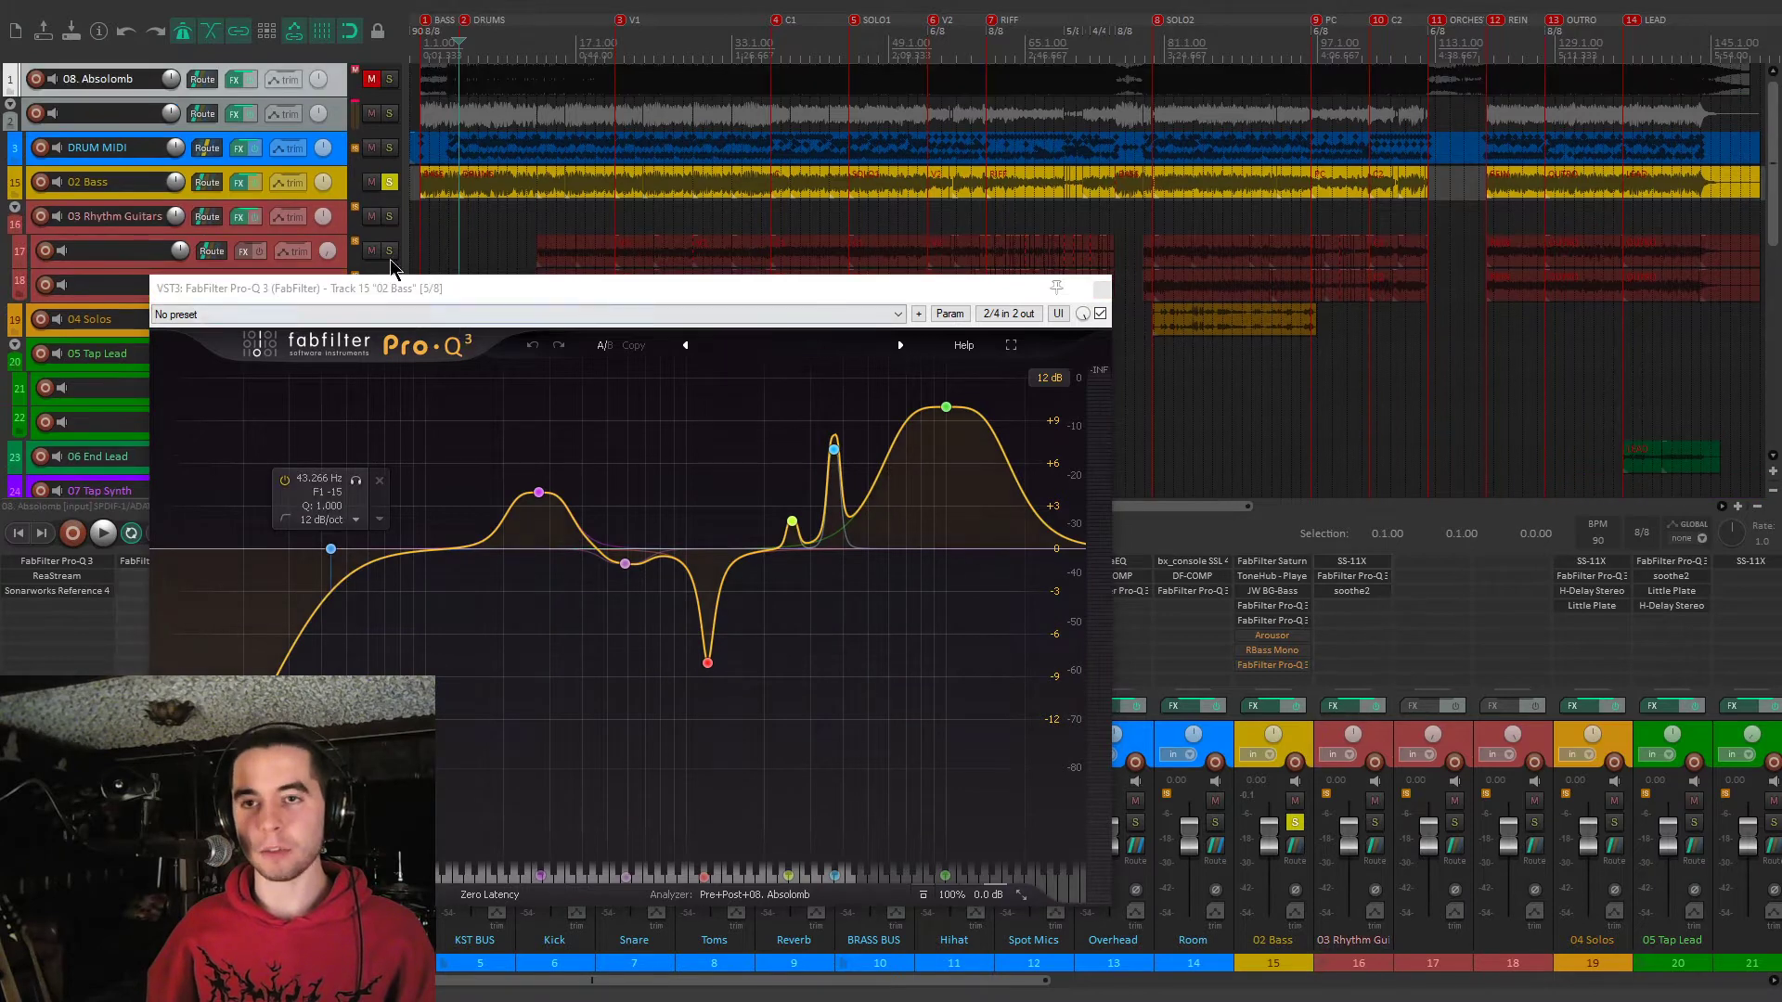
Solo the 08. Absolomb reference track instead of 02 Bass, play its opening while watching the Pro-Q 3 analyzer, and return the solo to 02 Bass
left_click(390, 79)
left_click(390, 182)
scroll(504, 172, "up", 2)
key("space")
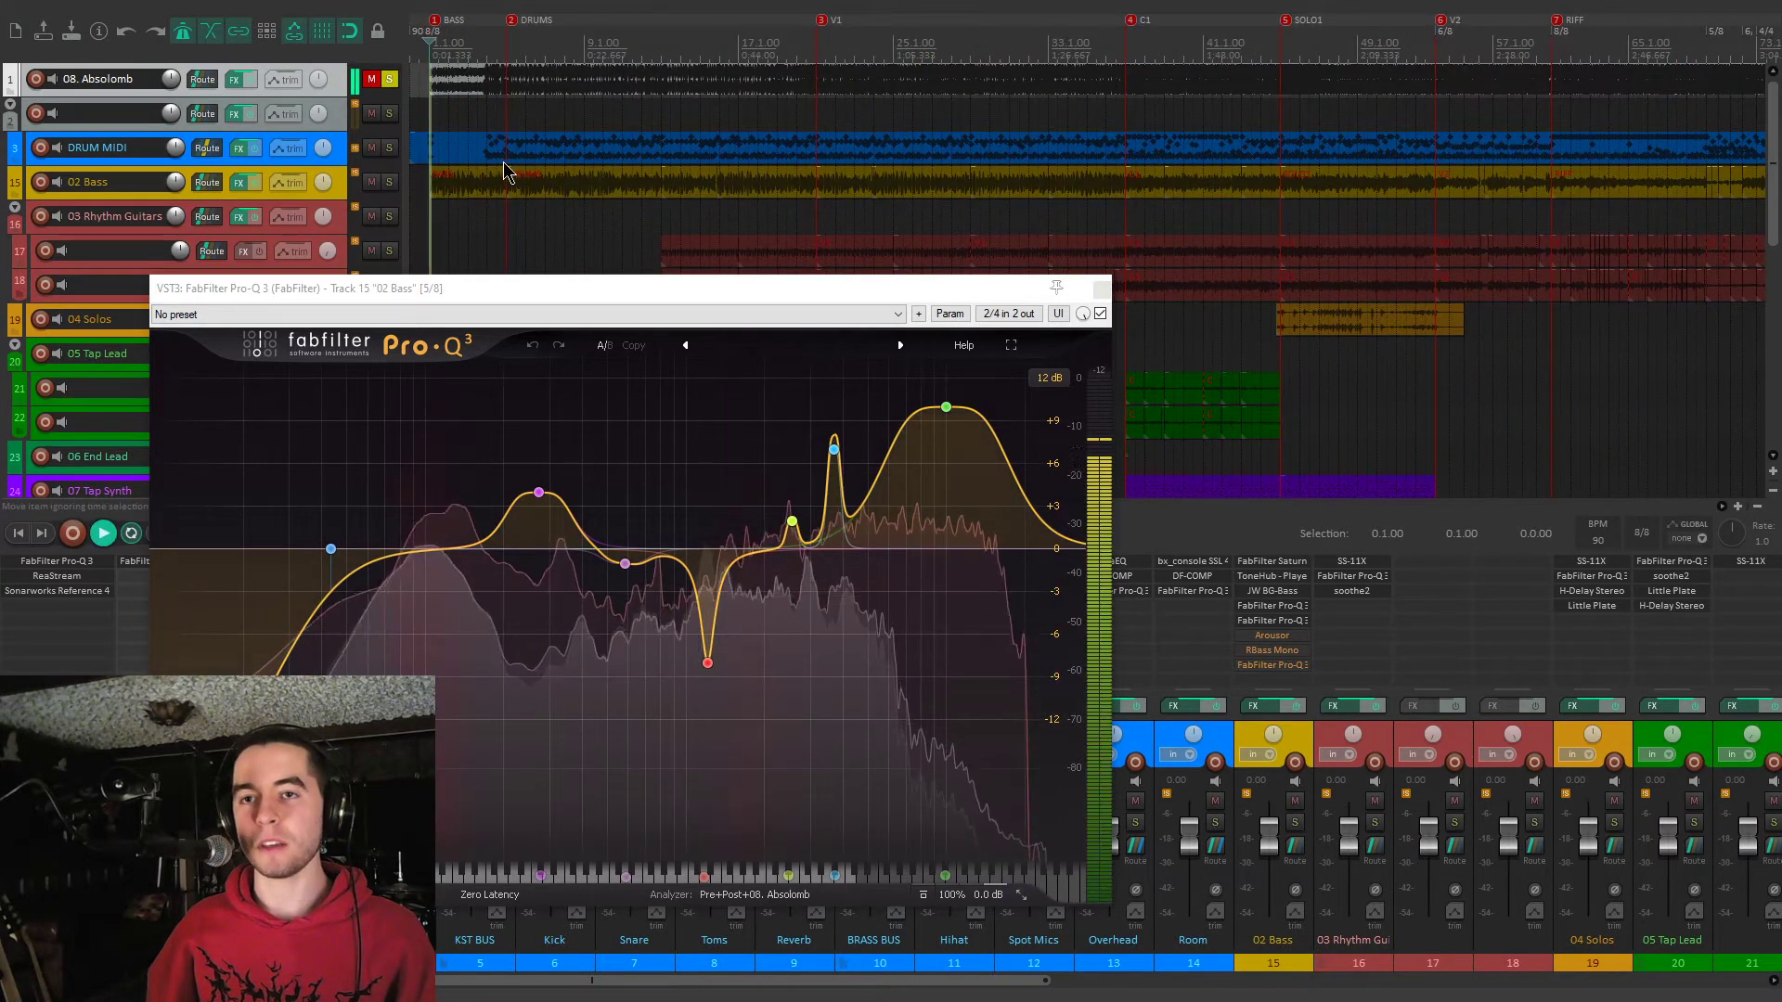
mouse_move(772, 592)
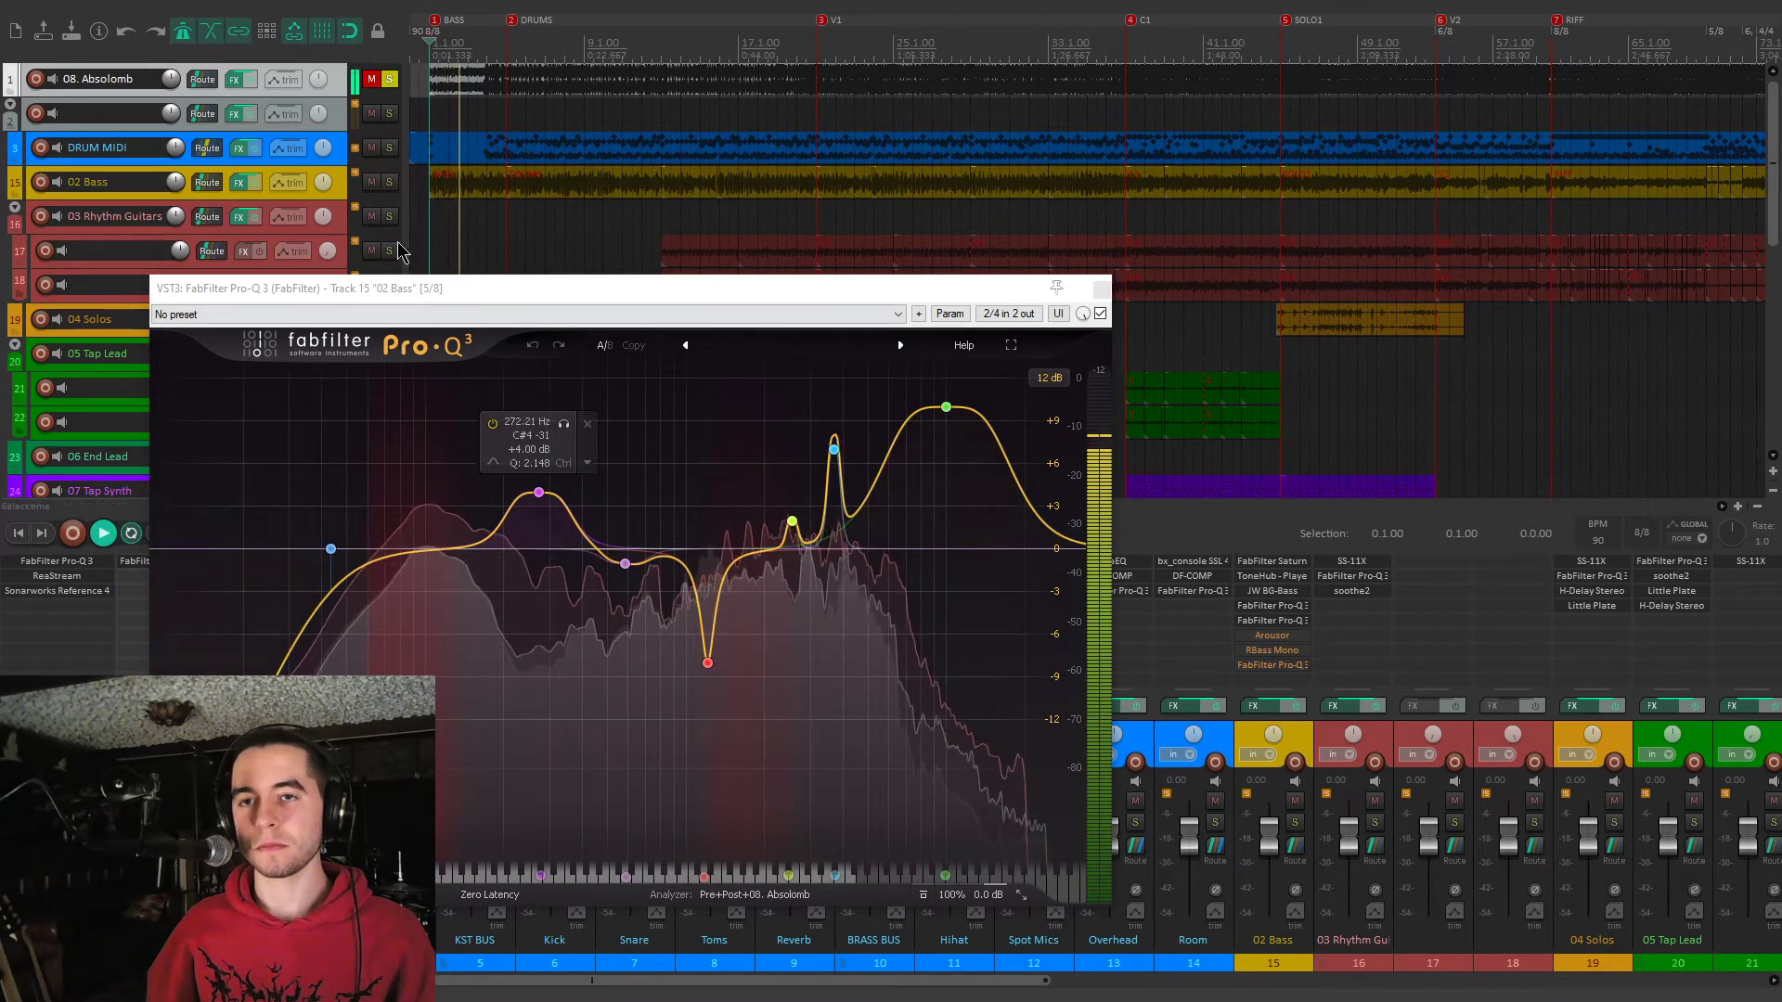
left_click(390, 79)
left_click(390, 182)
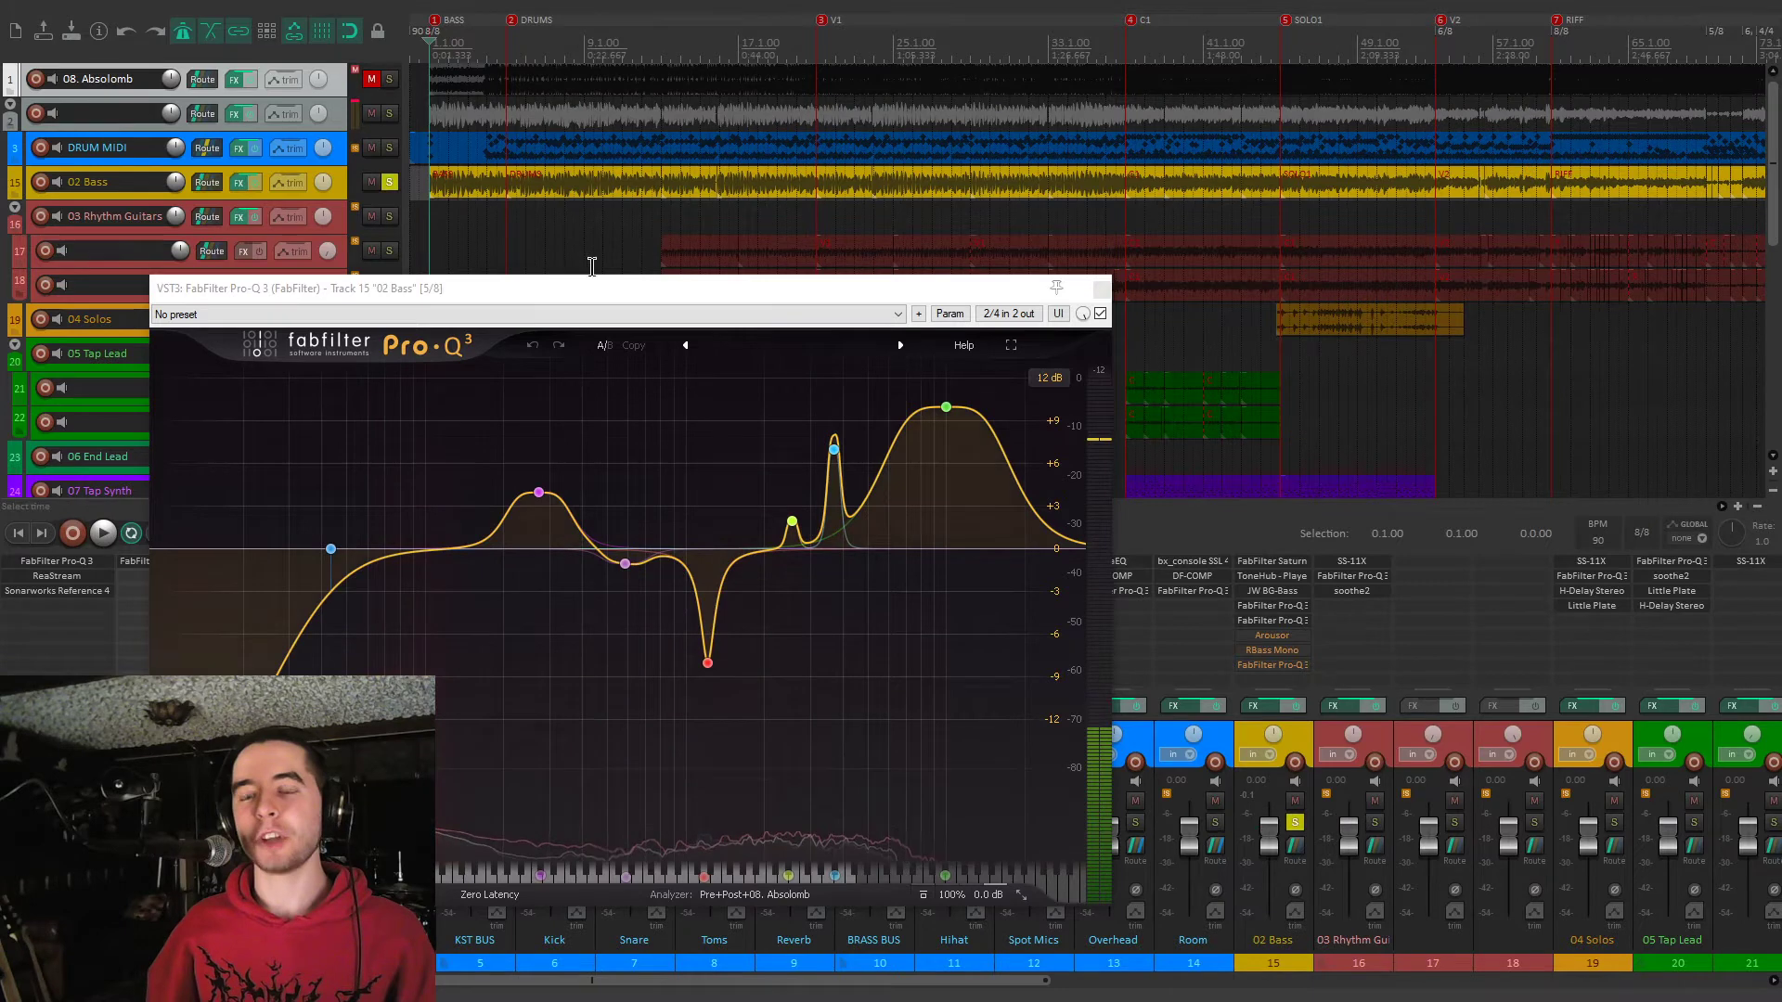
Examine the second Pro-Q 3's 272.21 Hz boost, and audition that band in solo while playing the bass from the start
mouse_move(566, 485)
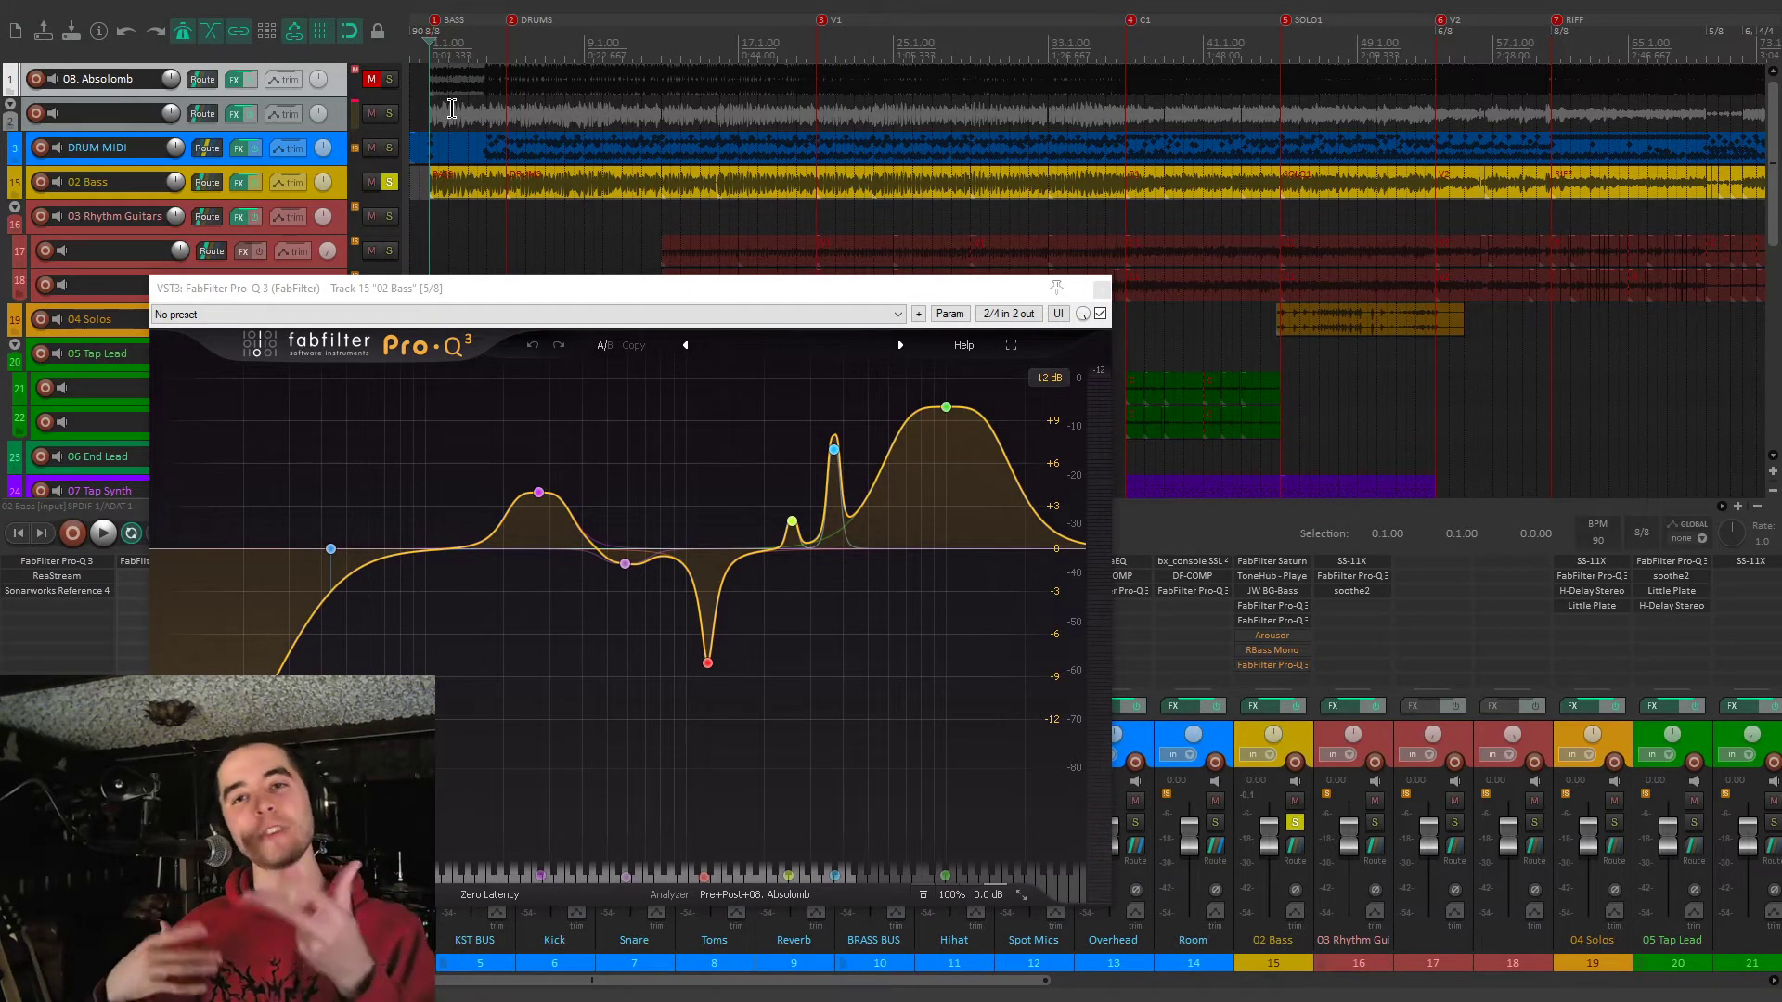
mouse_move(609, 527)
mouse_move(557, 515)
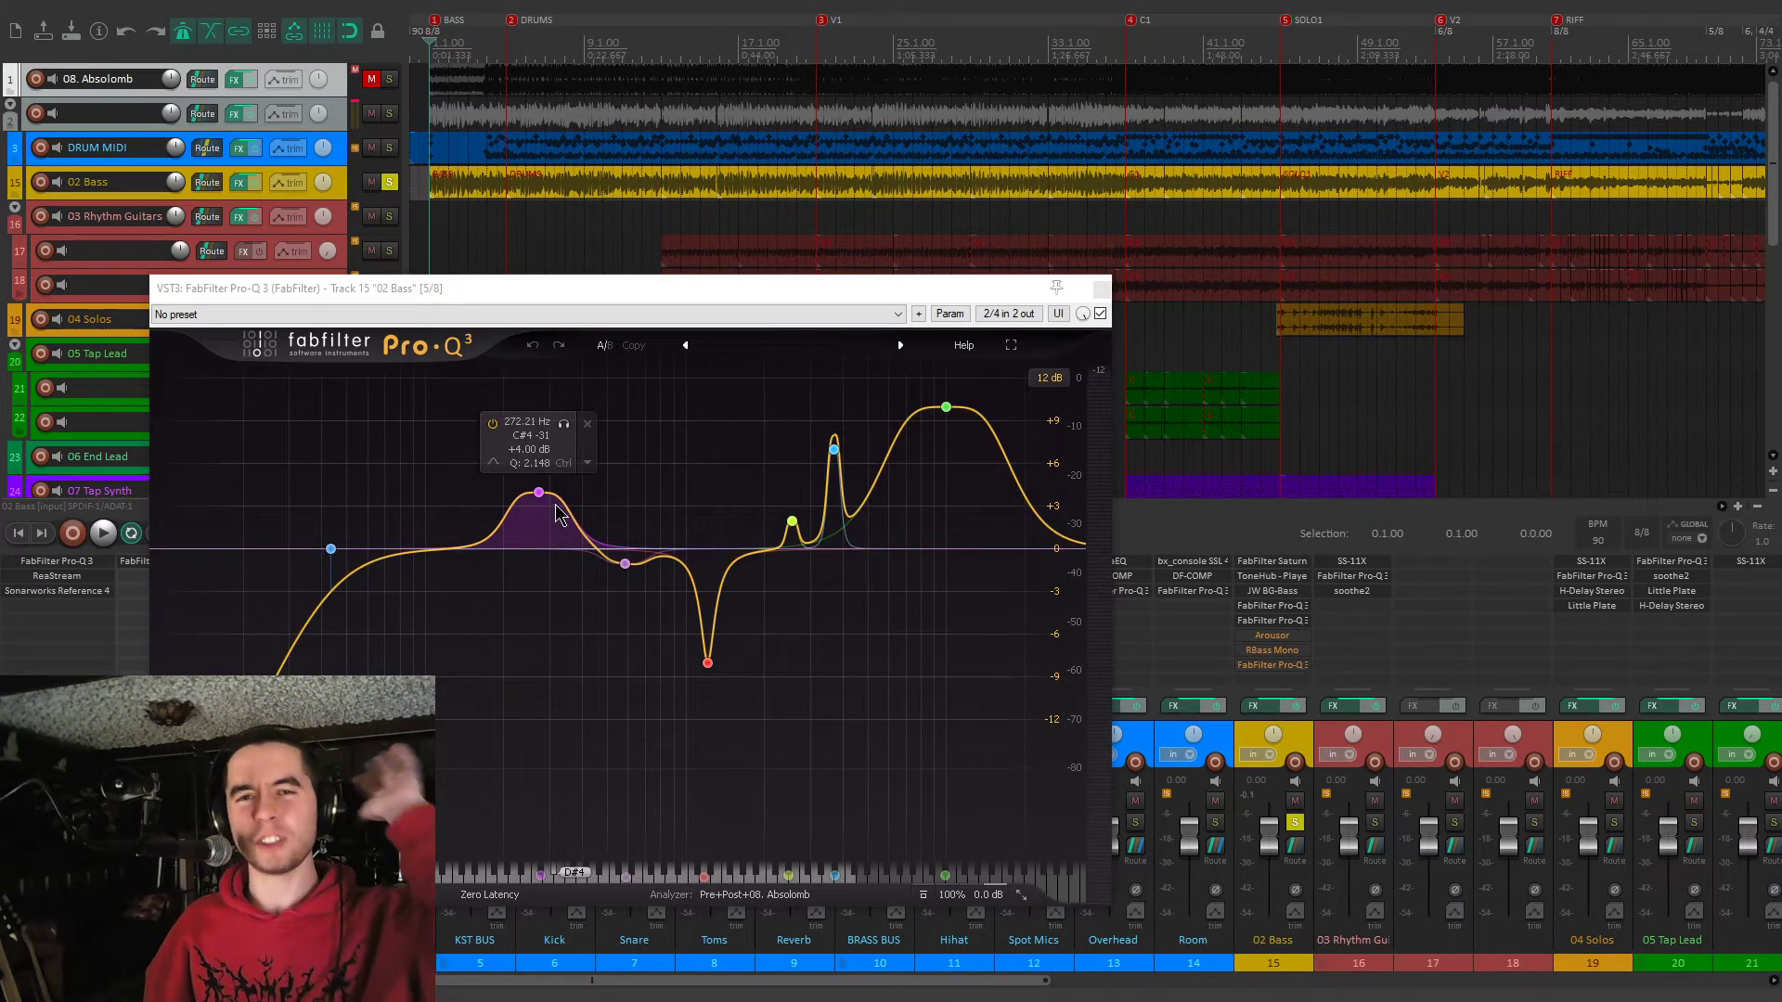
mouse_move(625, 568)
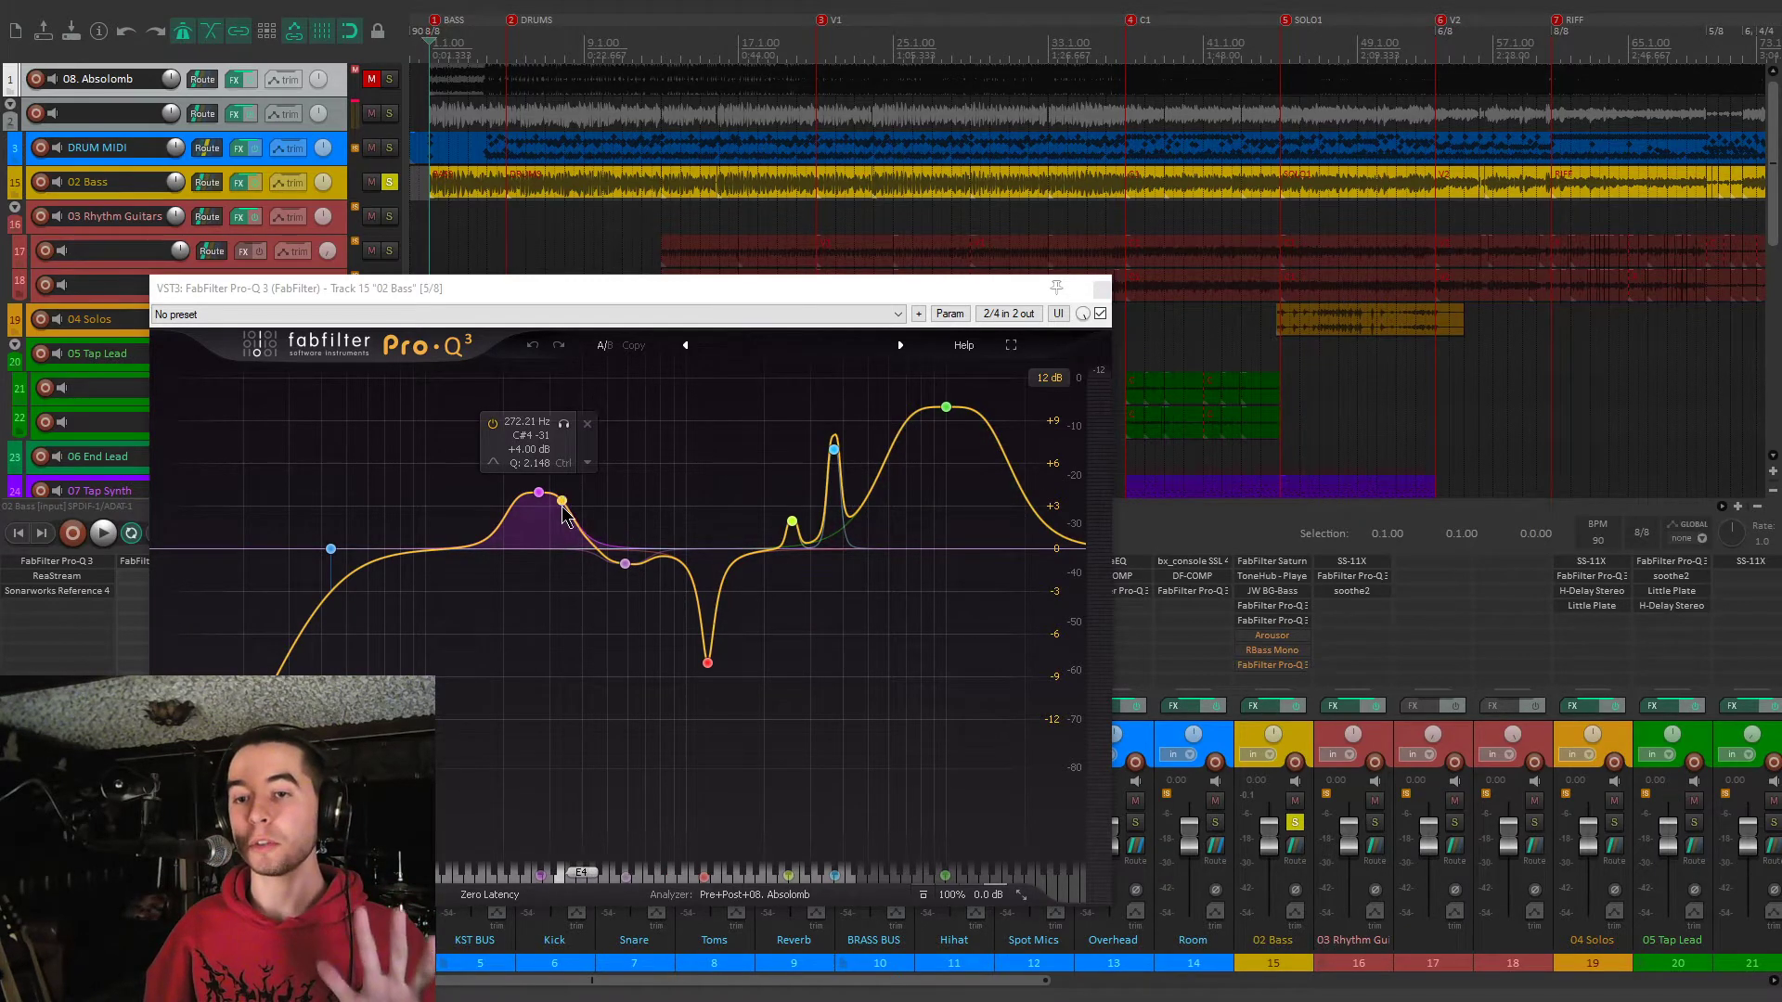
key("space")
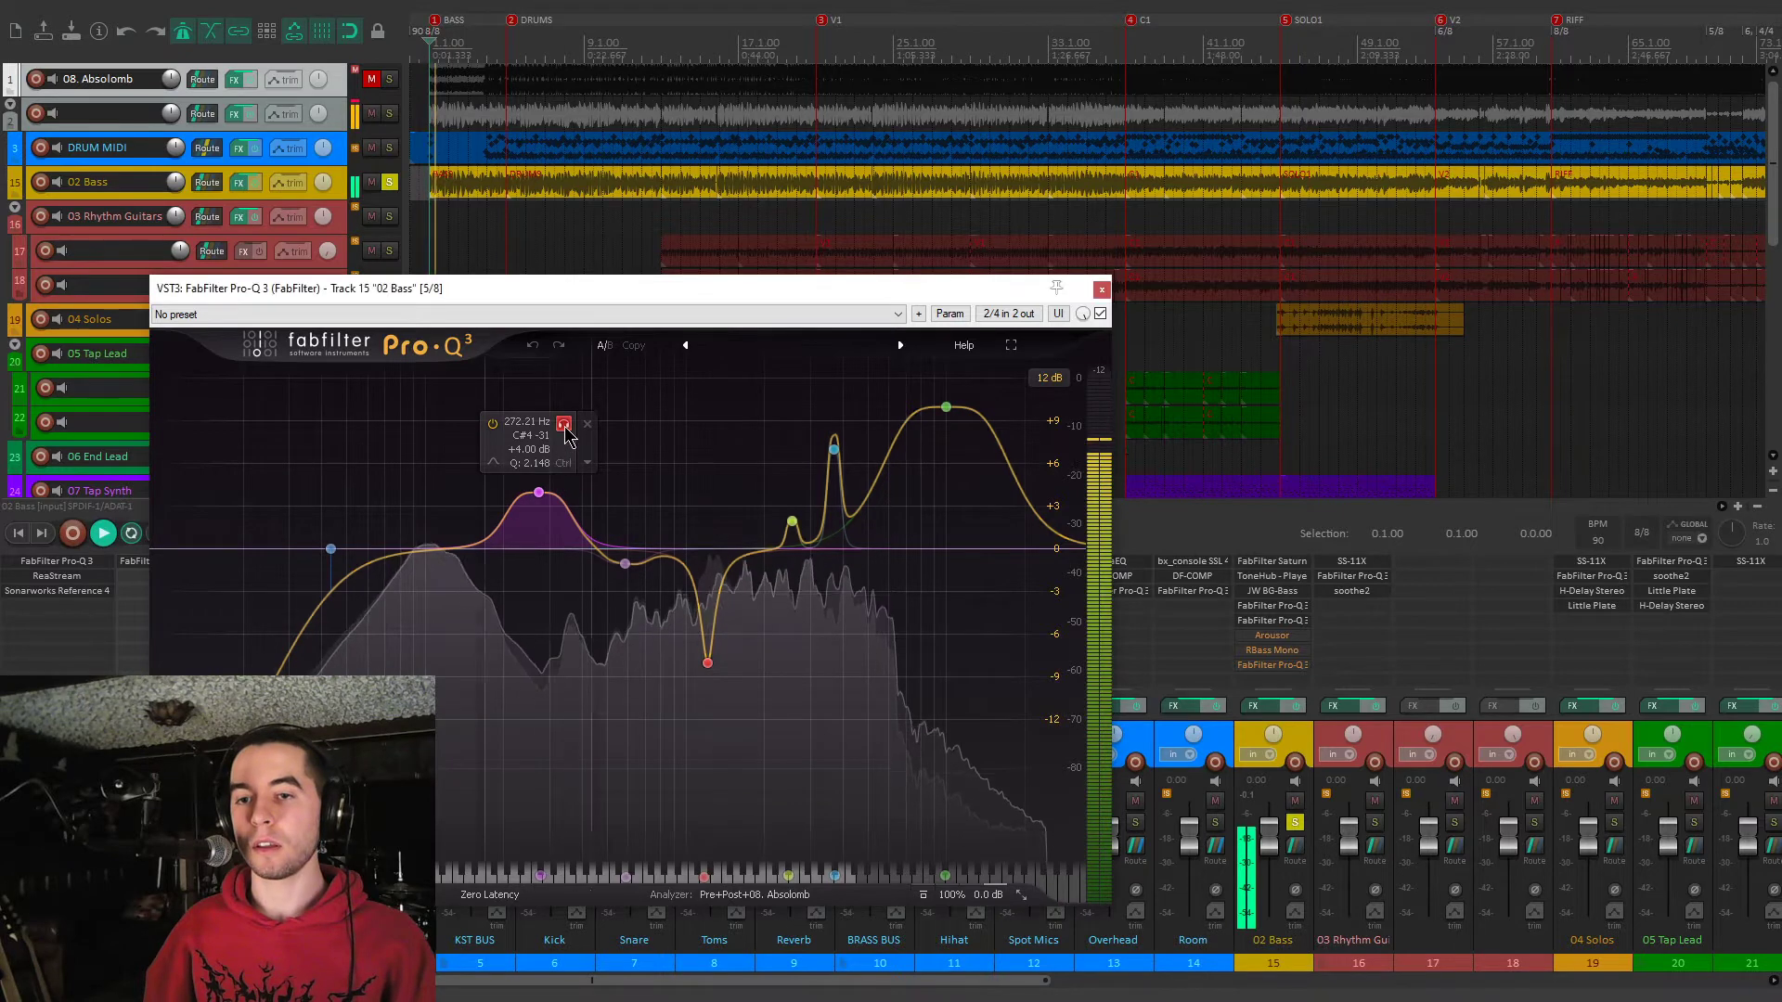
left_click(563, 424)
key("space")
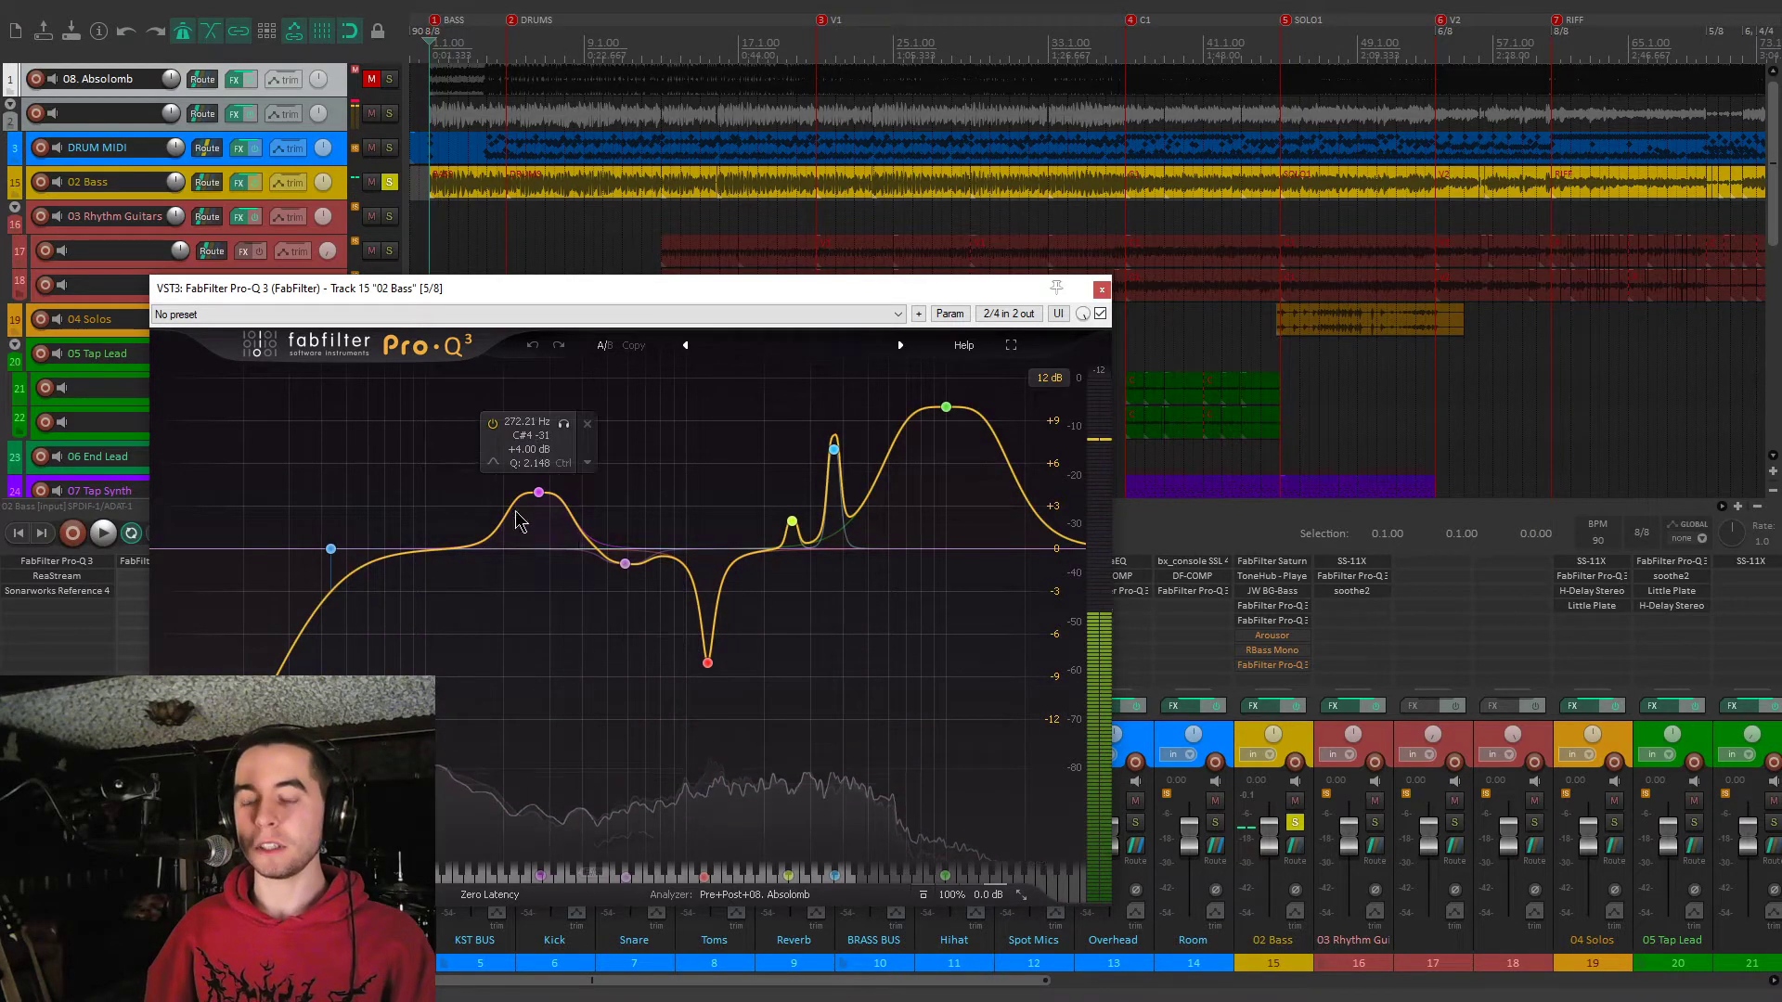
Play the bass with the 1208.1 Hz cut disabled and enabled for comparison, leaving the band enabled
mouse_move(720, 650)
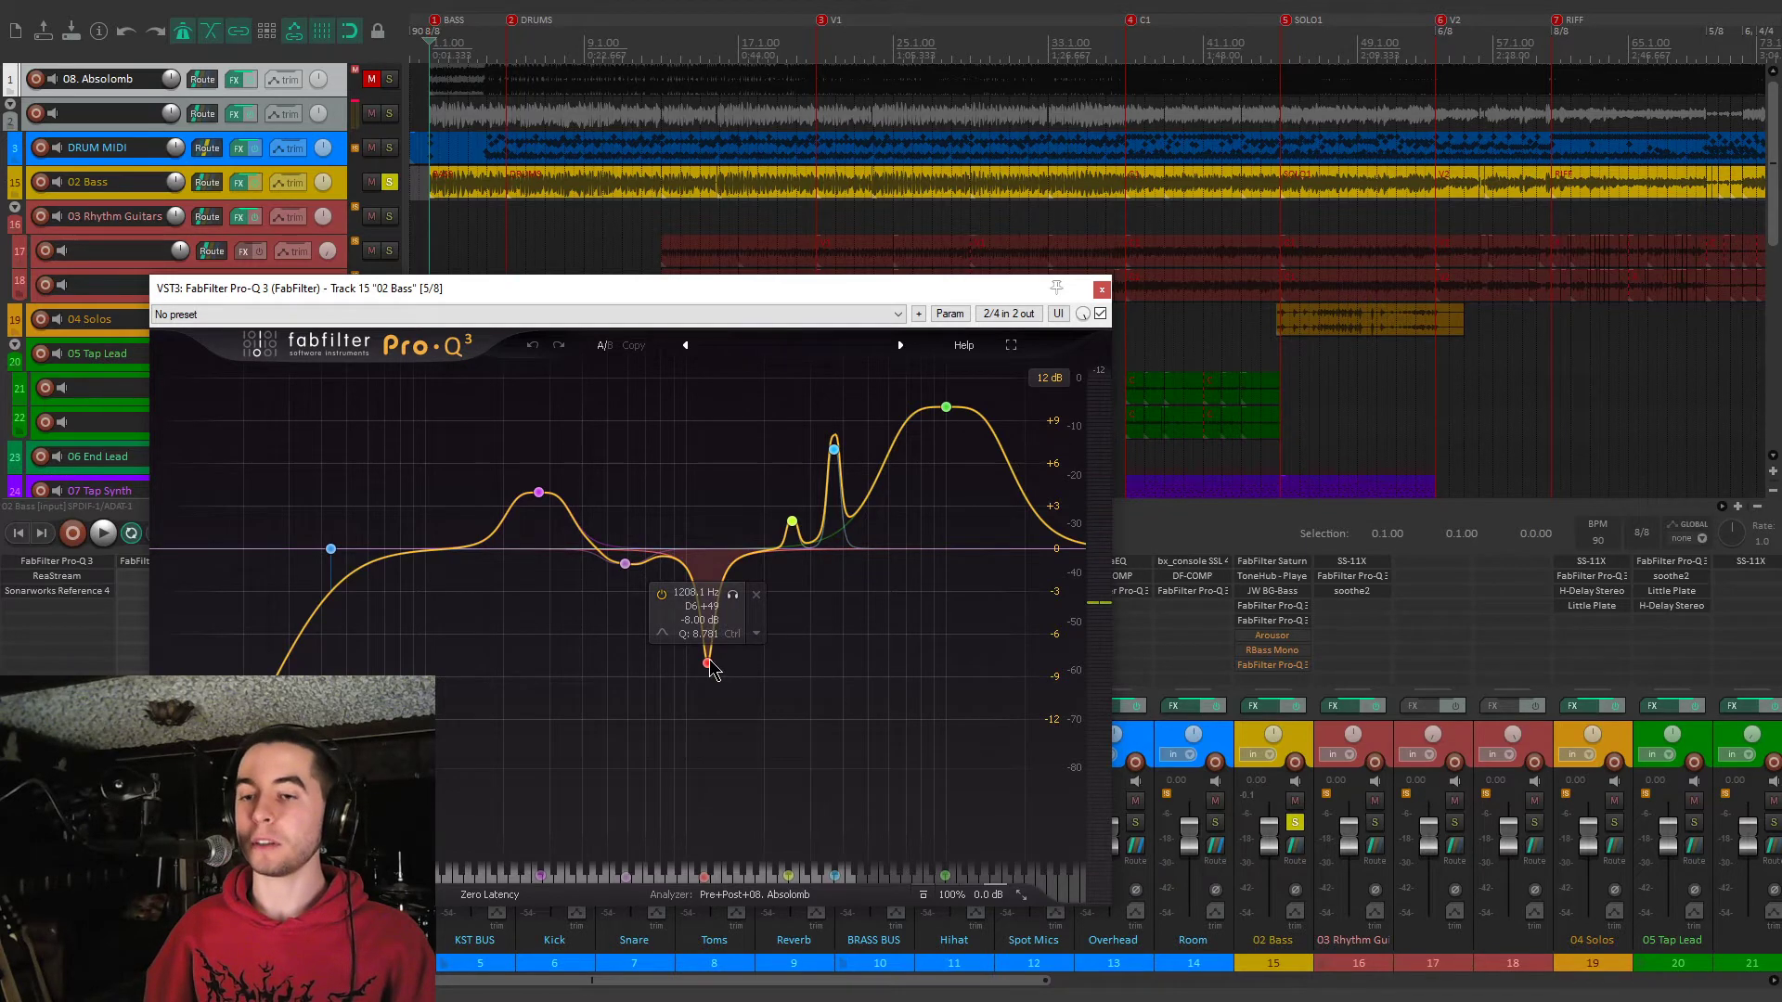
key("space")
left_click(663, 597)
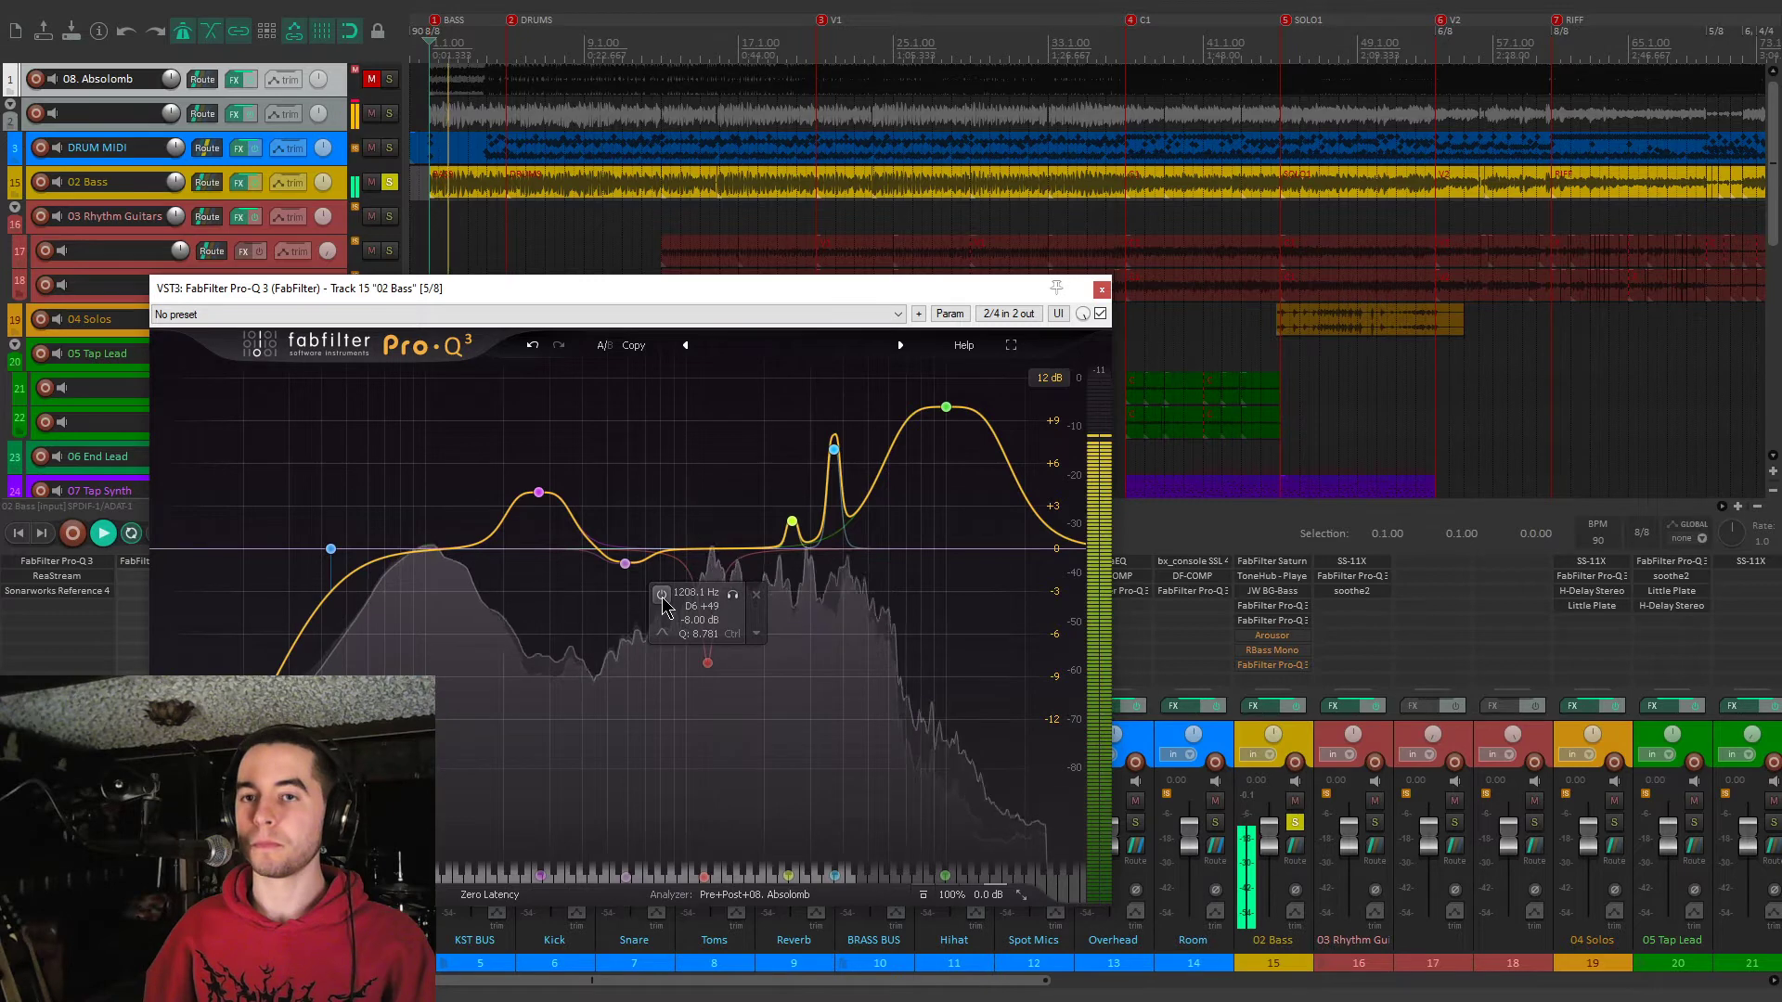
left_click(662, 596)
key("space")
Toggle the narrow 3682.9 Hz boost off and on during bass playback to compare its effect, leaving it enabled
mouse_move(703, 587)
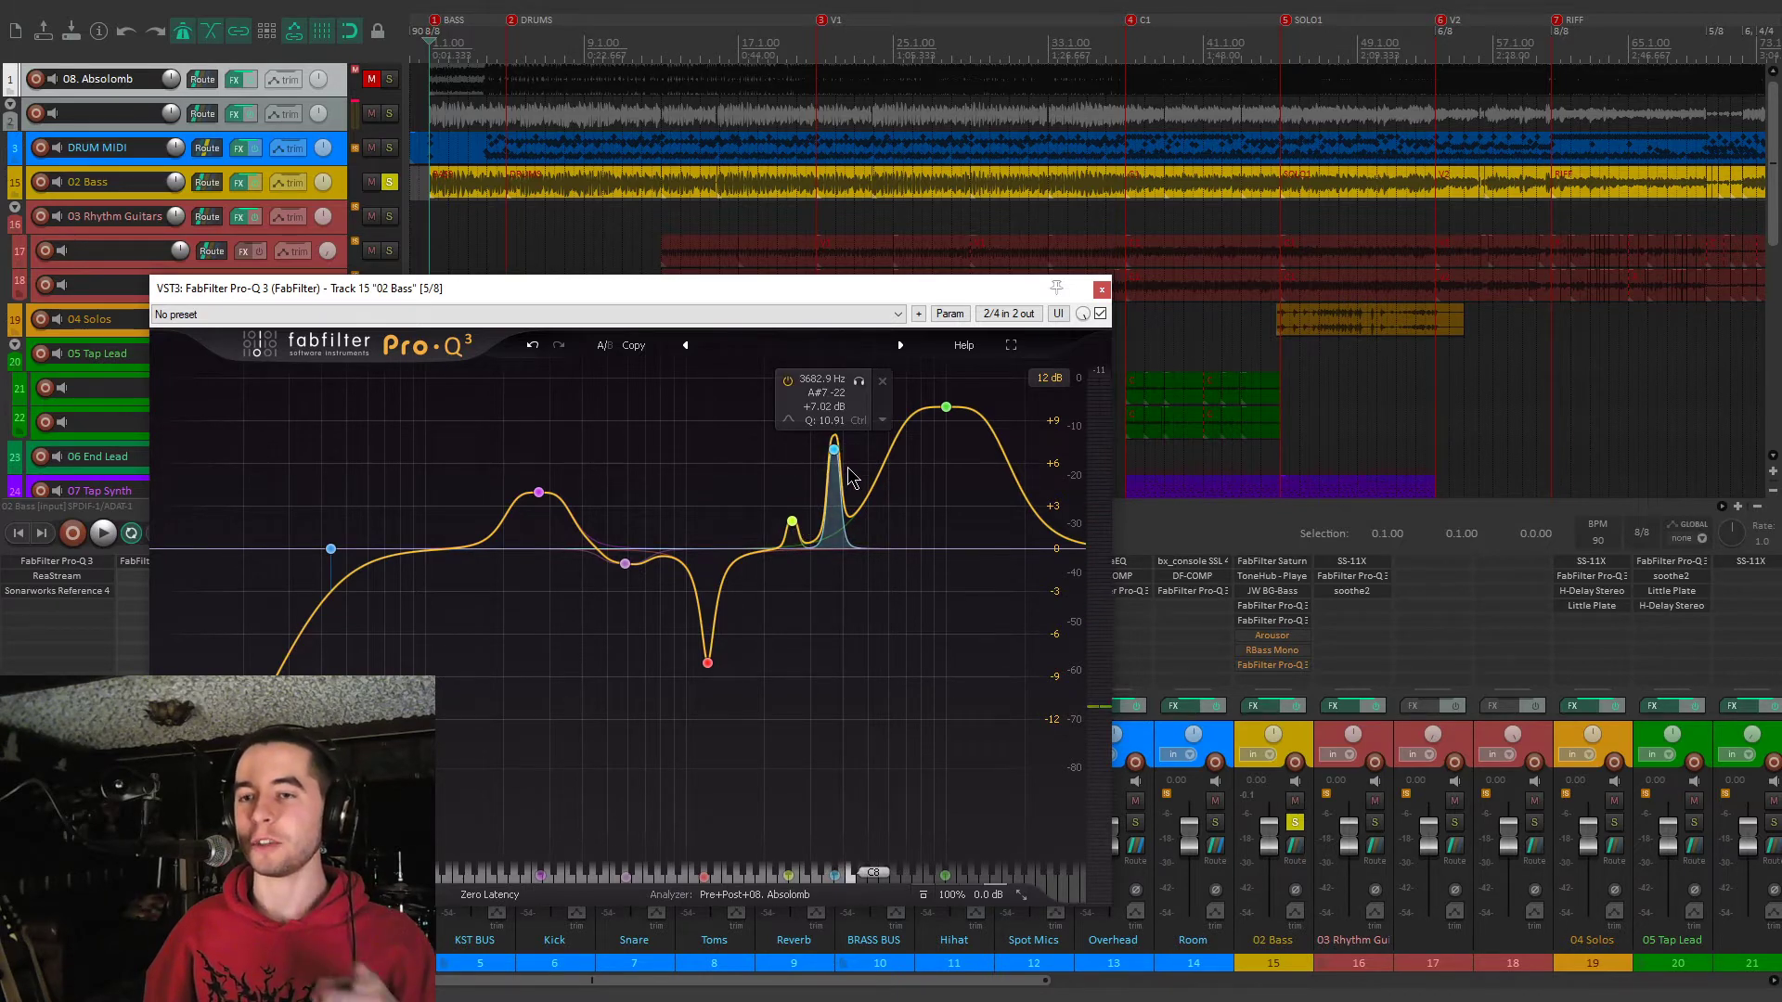
key("space")
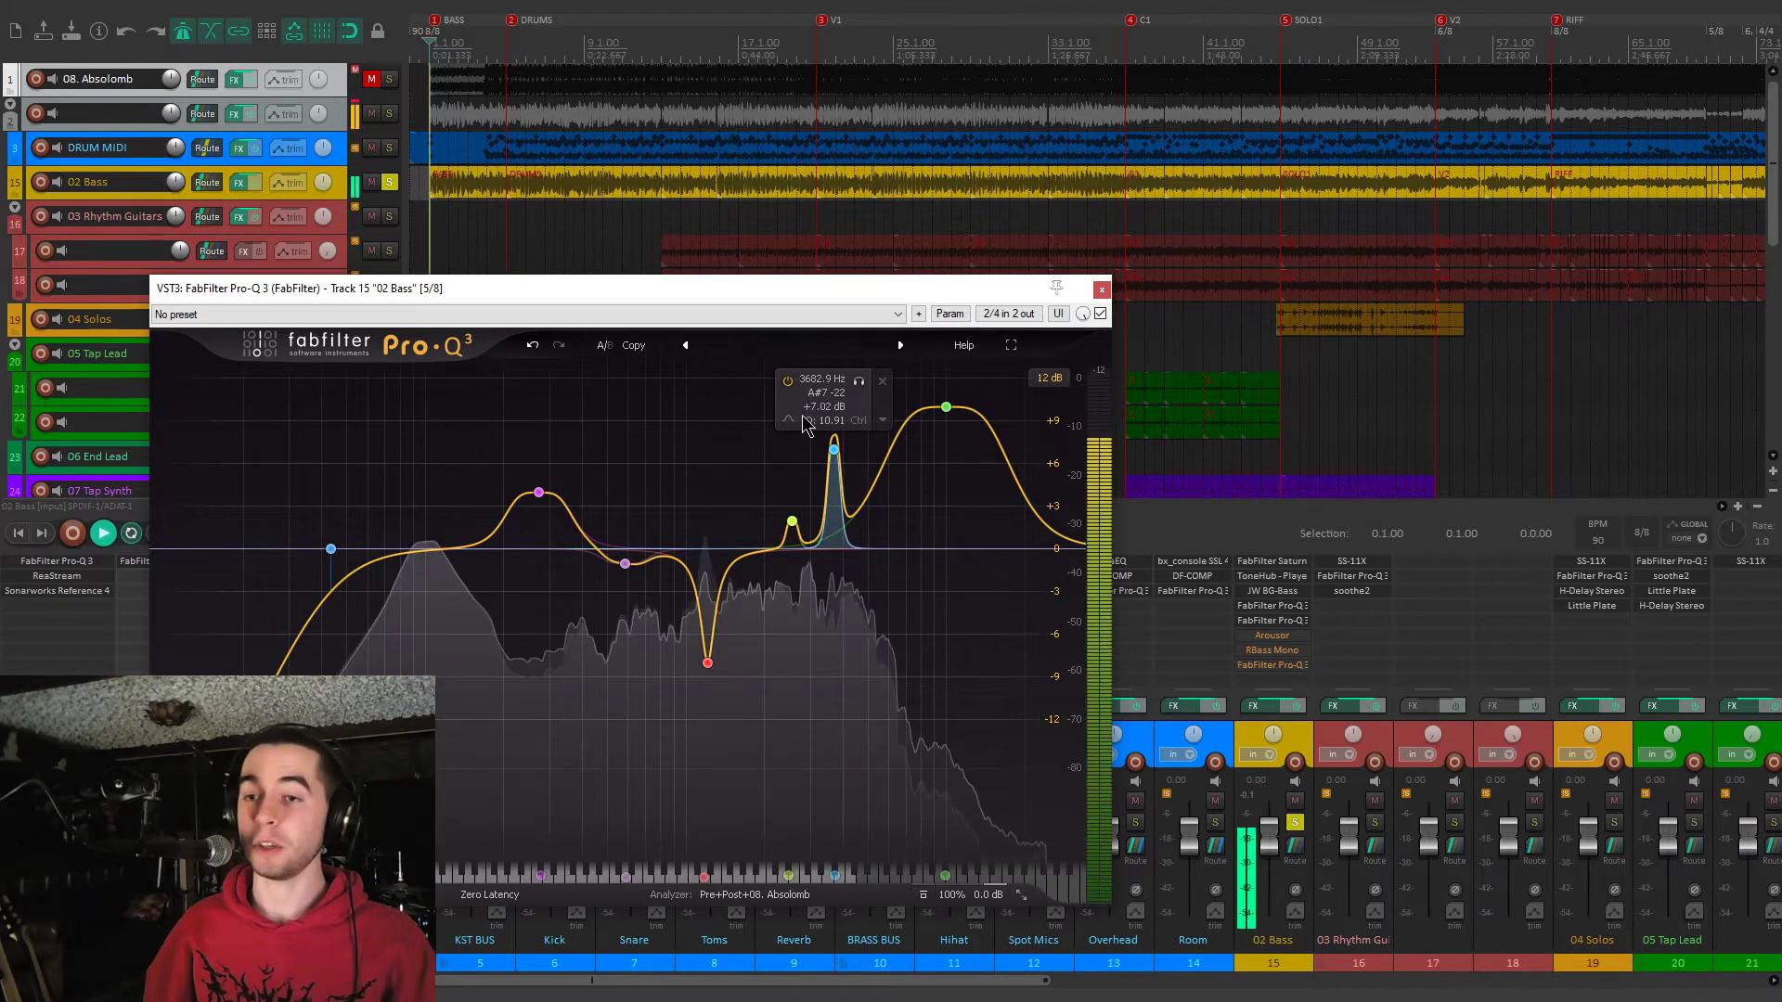
left_click(788, 381)
left_click(788, 381)
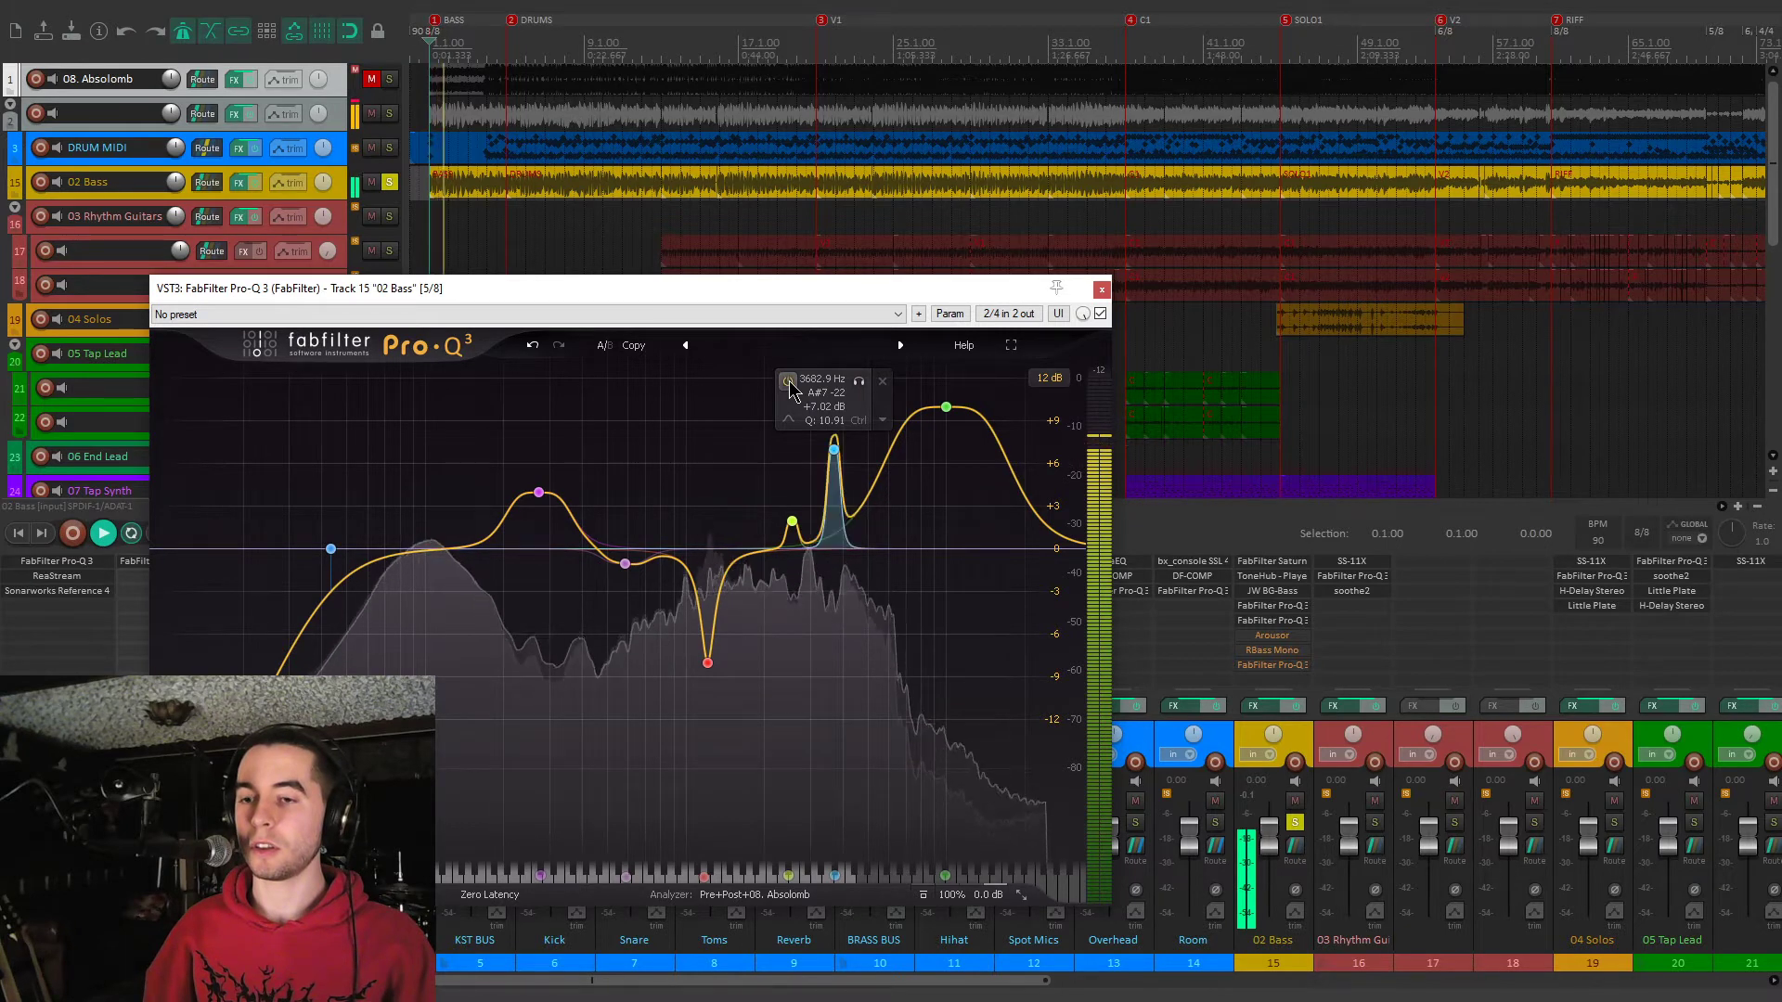
left_click(788, 381)
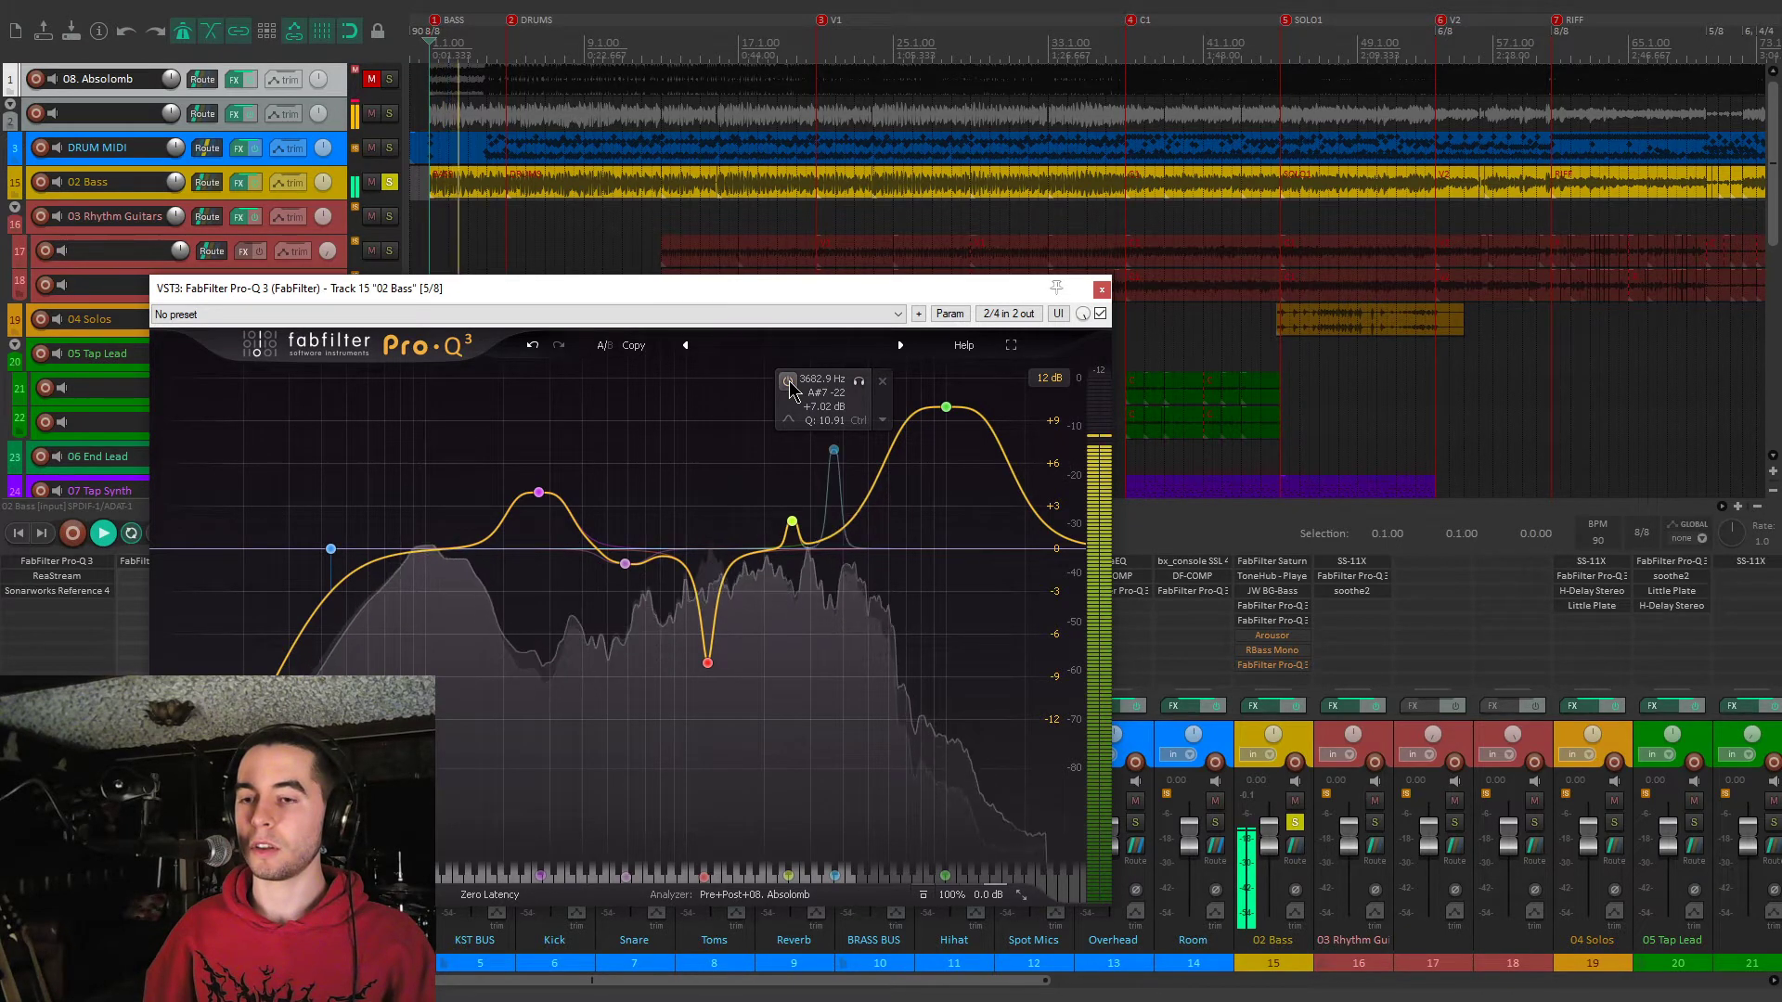
left_click(788, 381)
key("space")
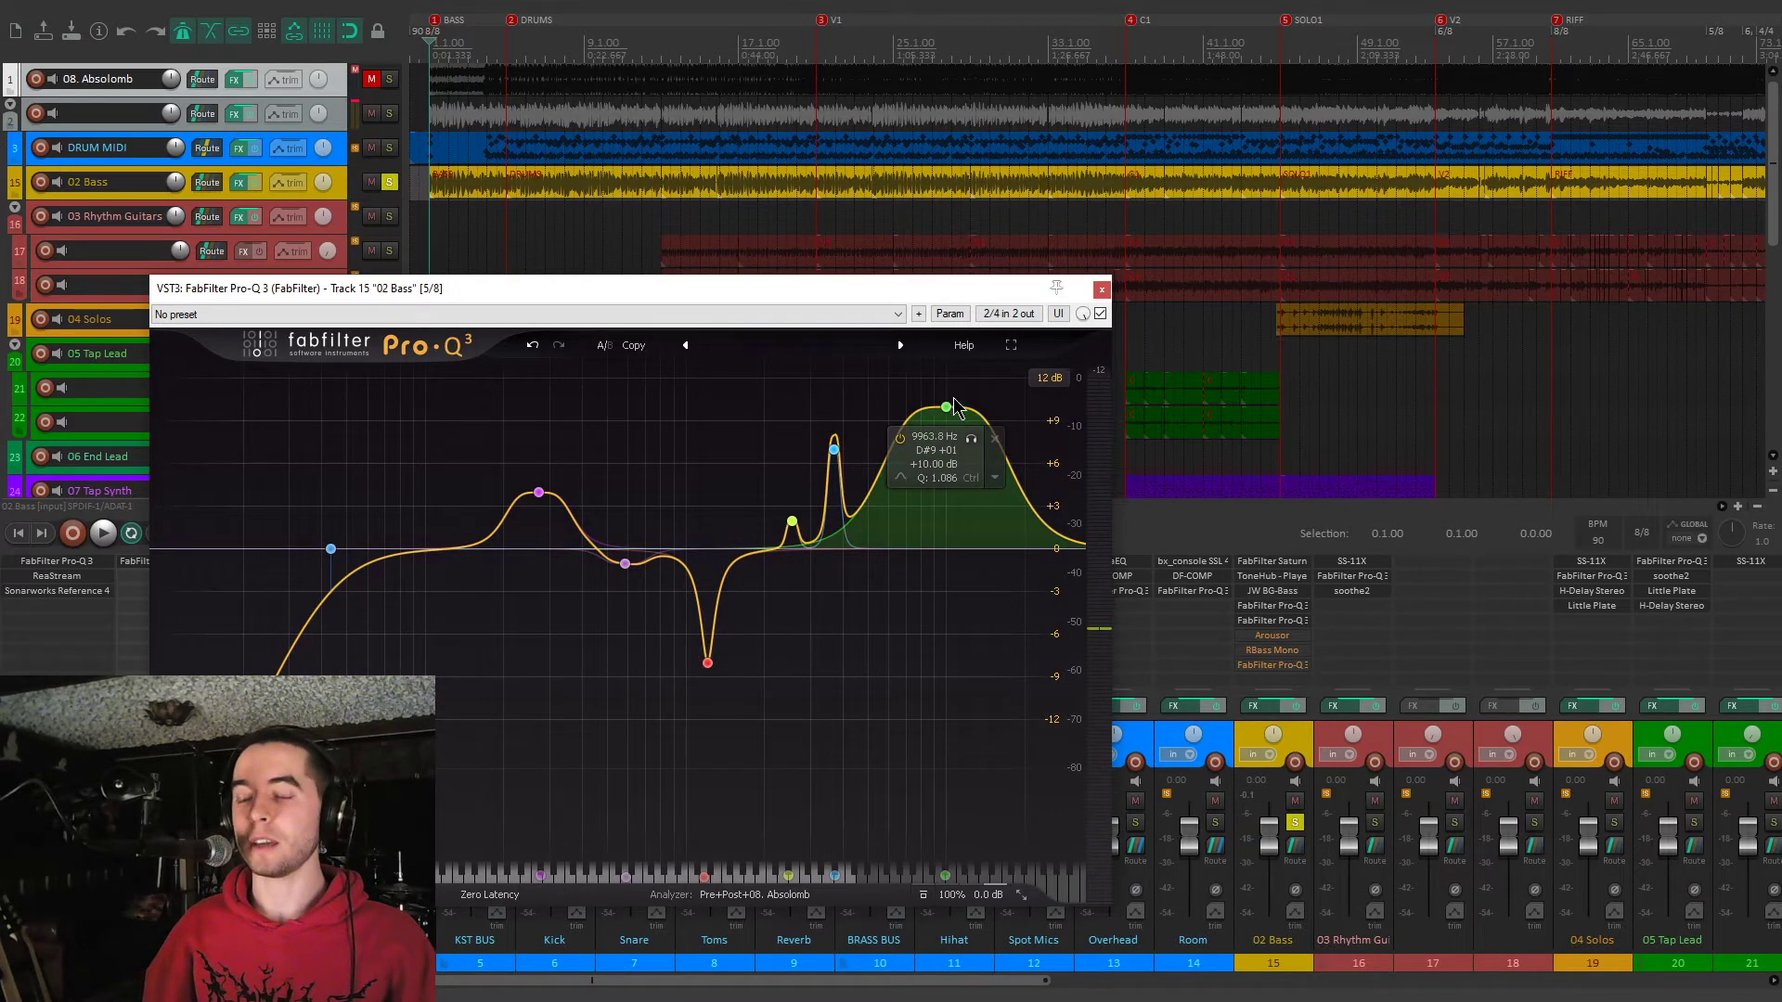
Compare the bass with the whole second Pro-Q 3 bypassed and active, review its upper bands, and close the plug-in with it active
key("space")
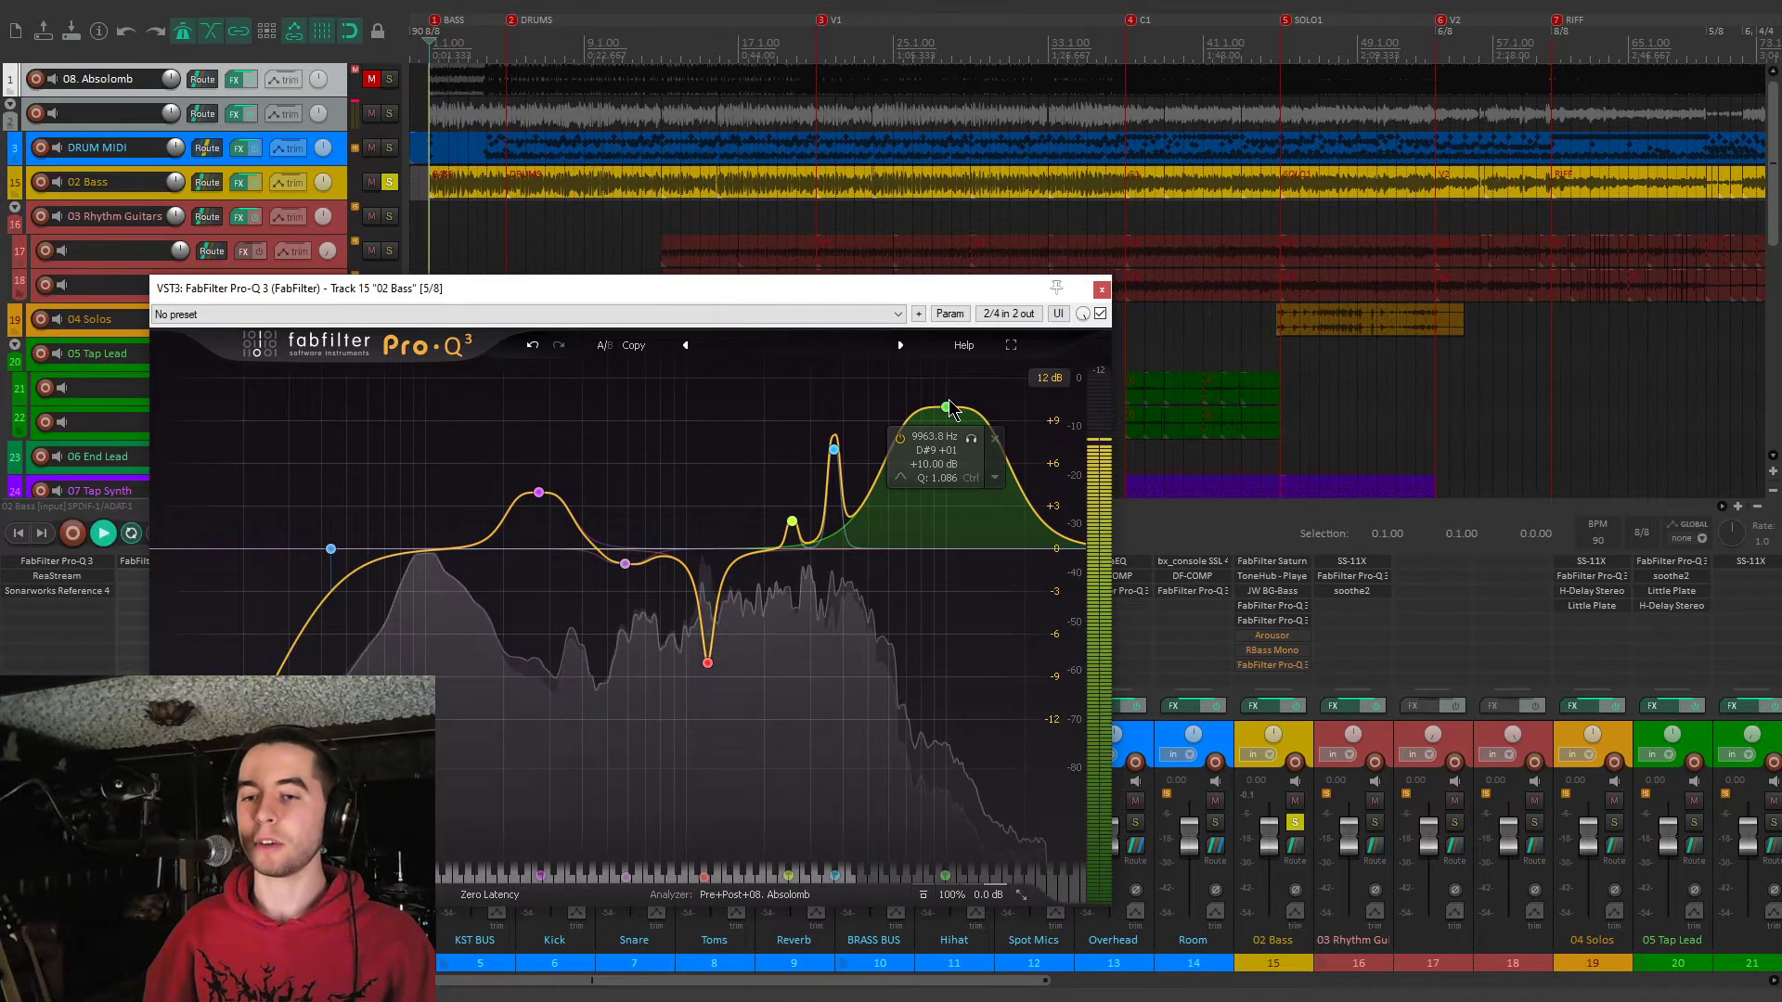
left_click(1101, 314)
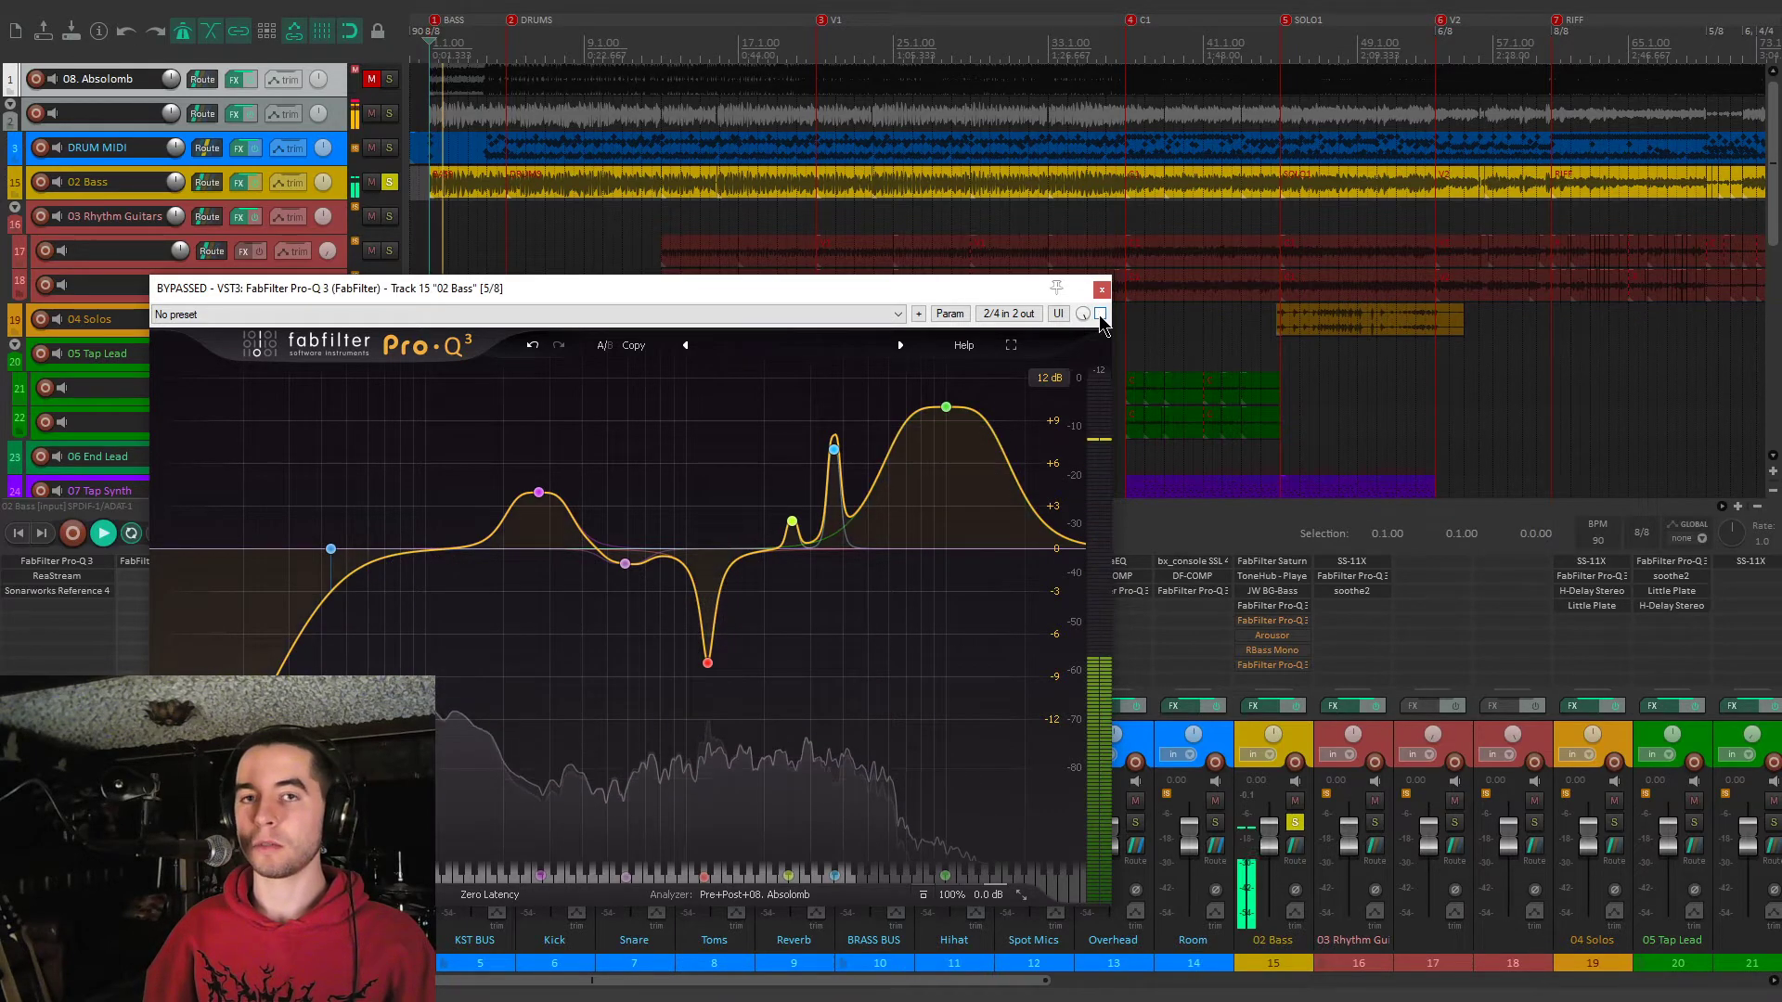
left_click(1100, 316)
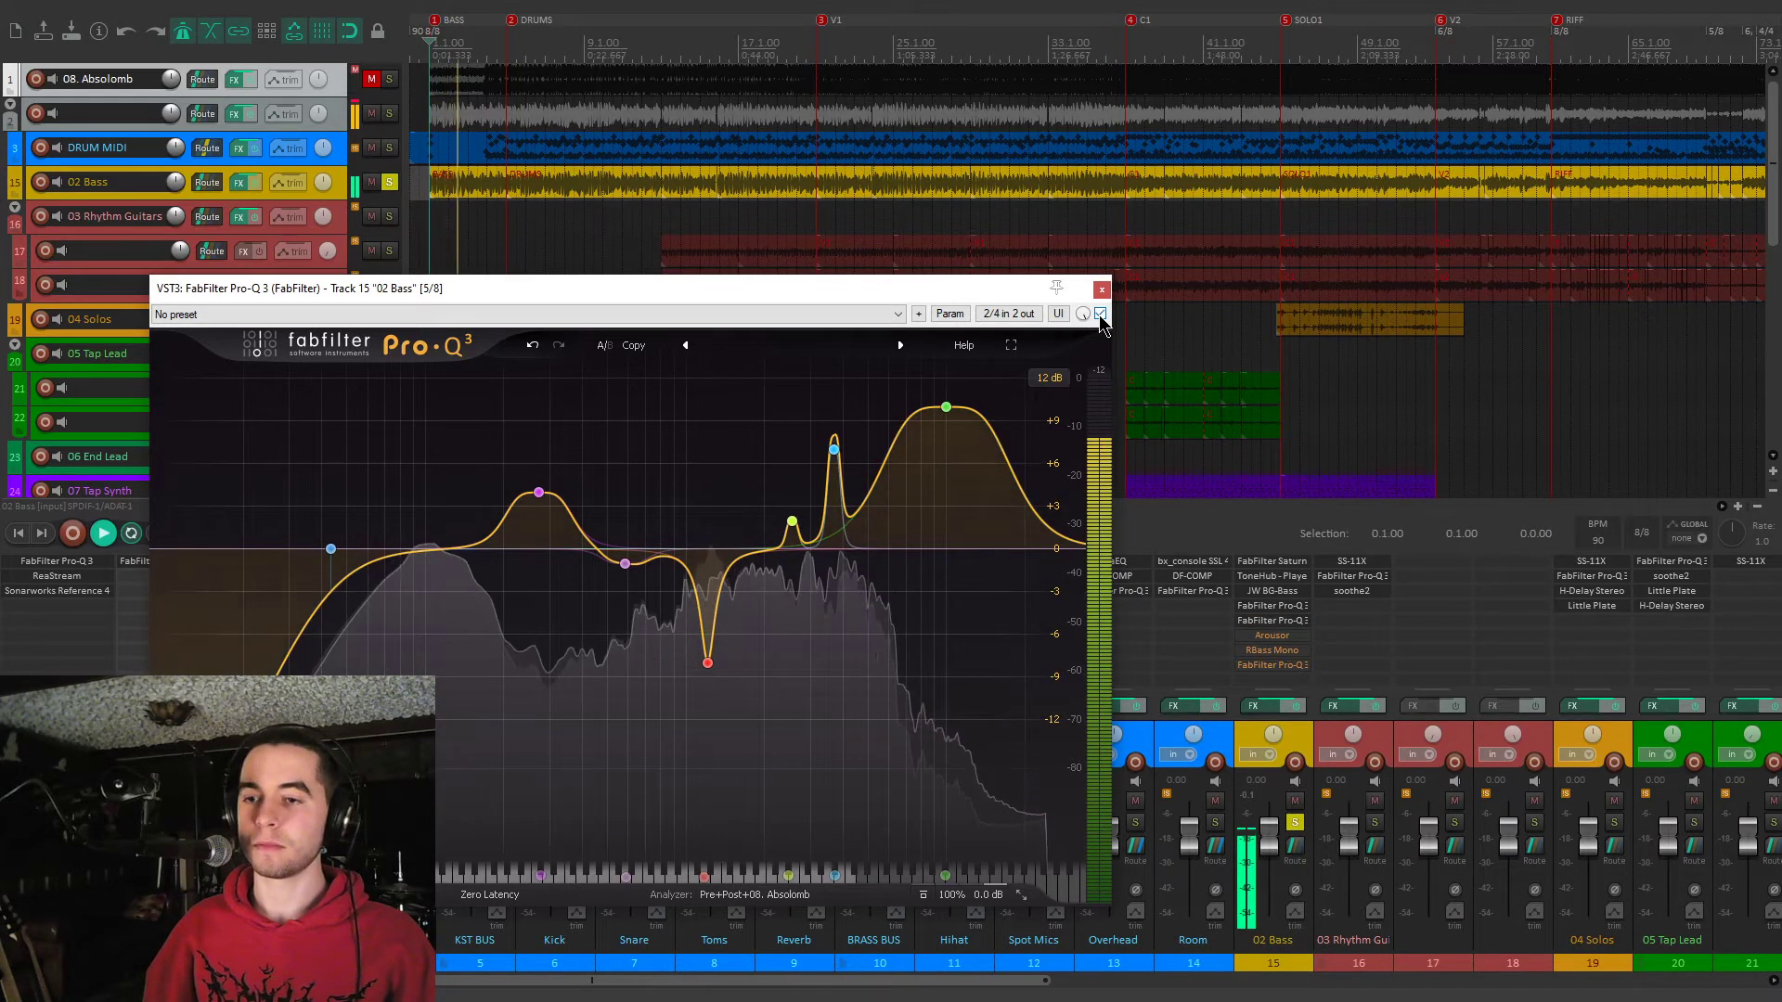
left_click(1100, 315)
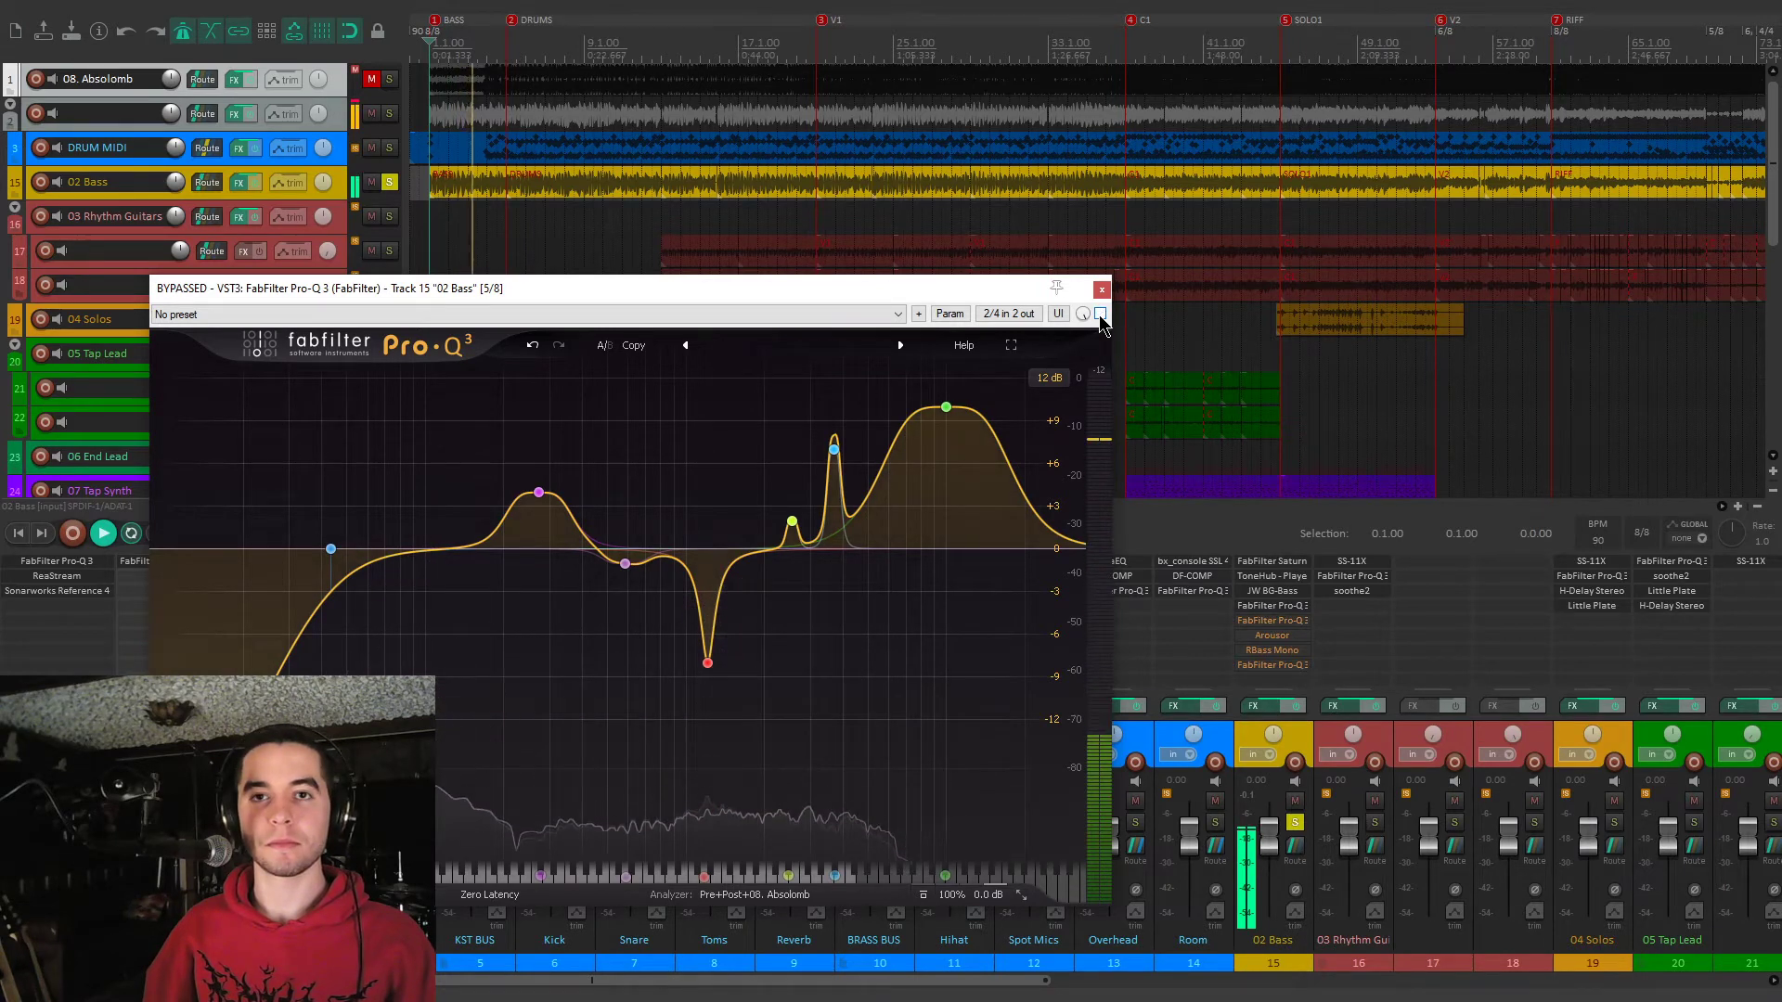
left_click(1100, 315)
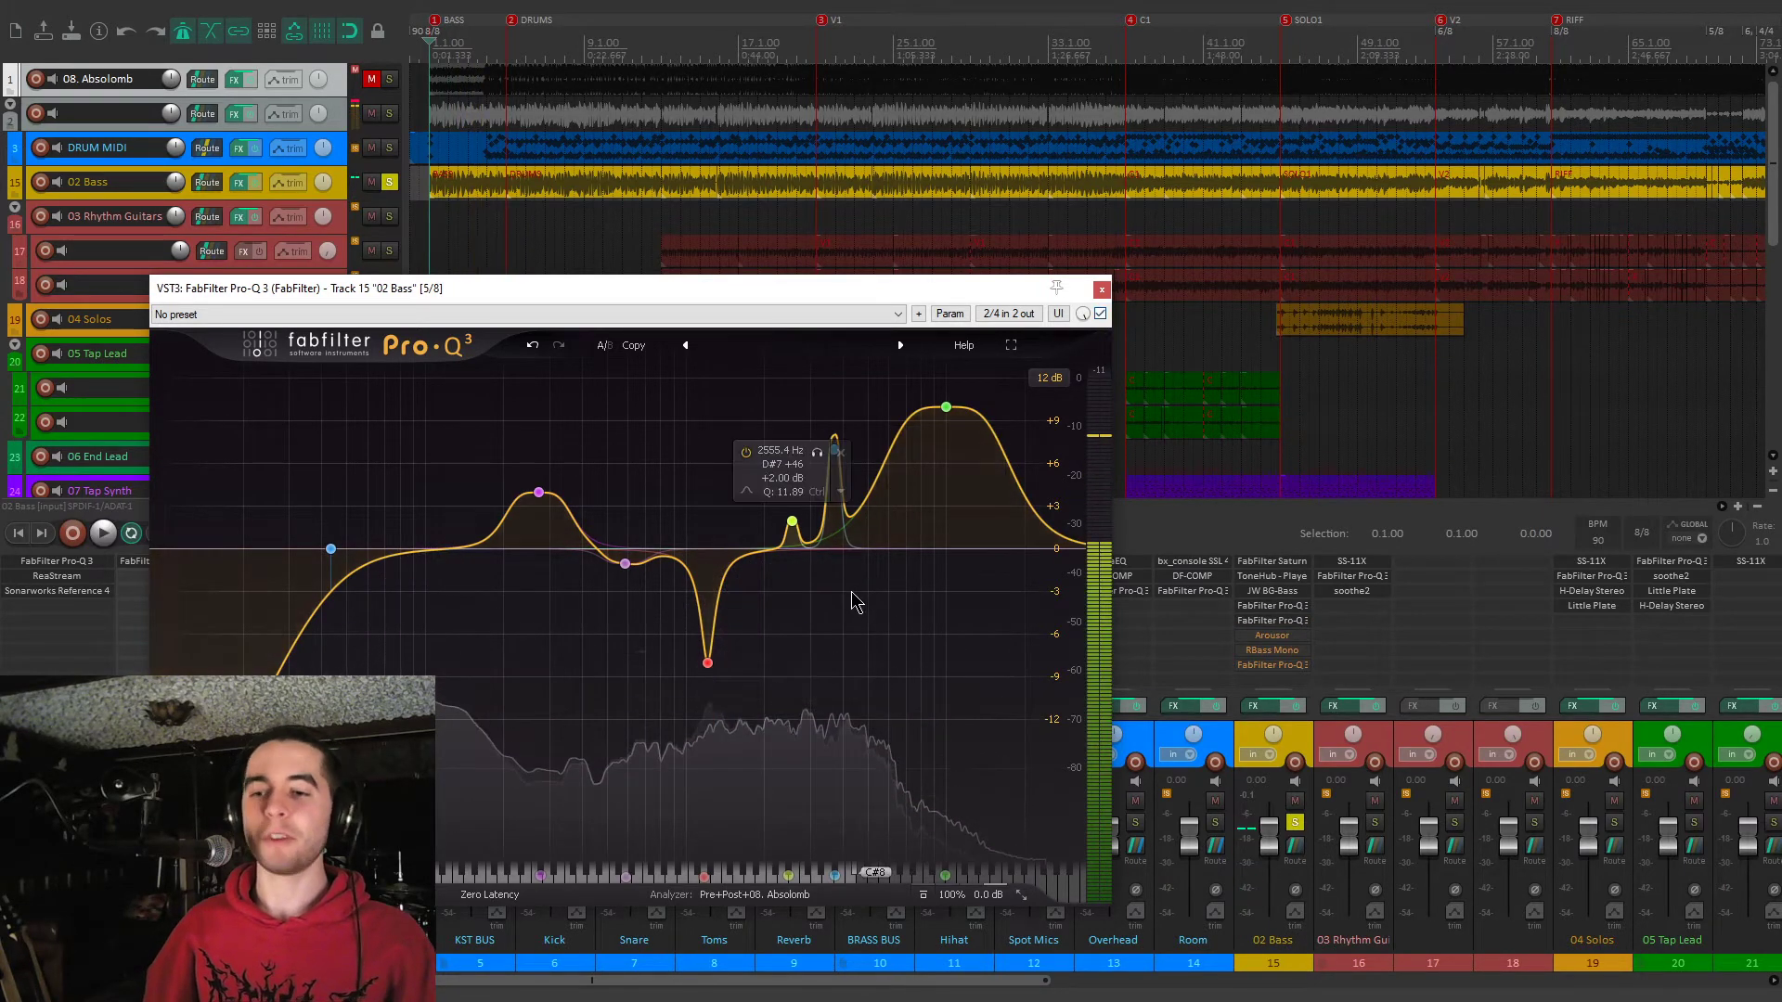
mouse_move(939, 495)
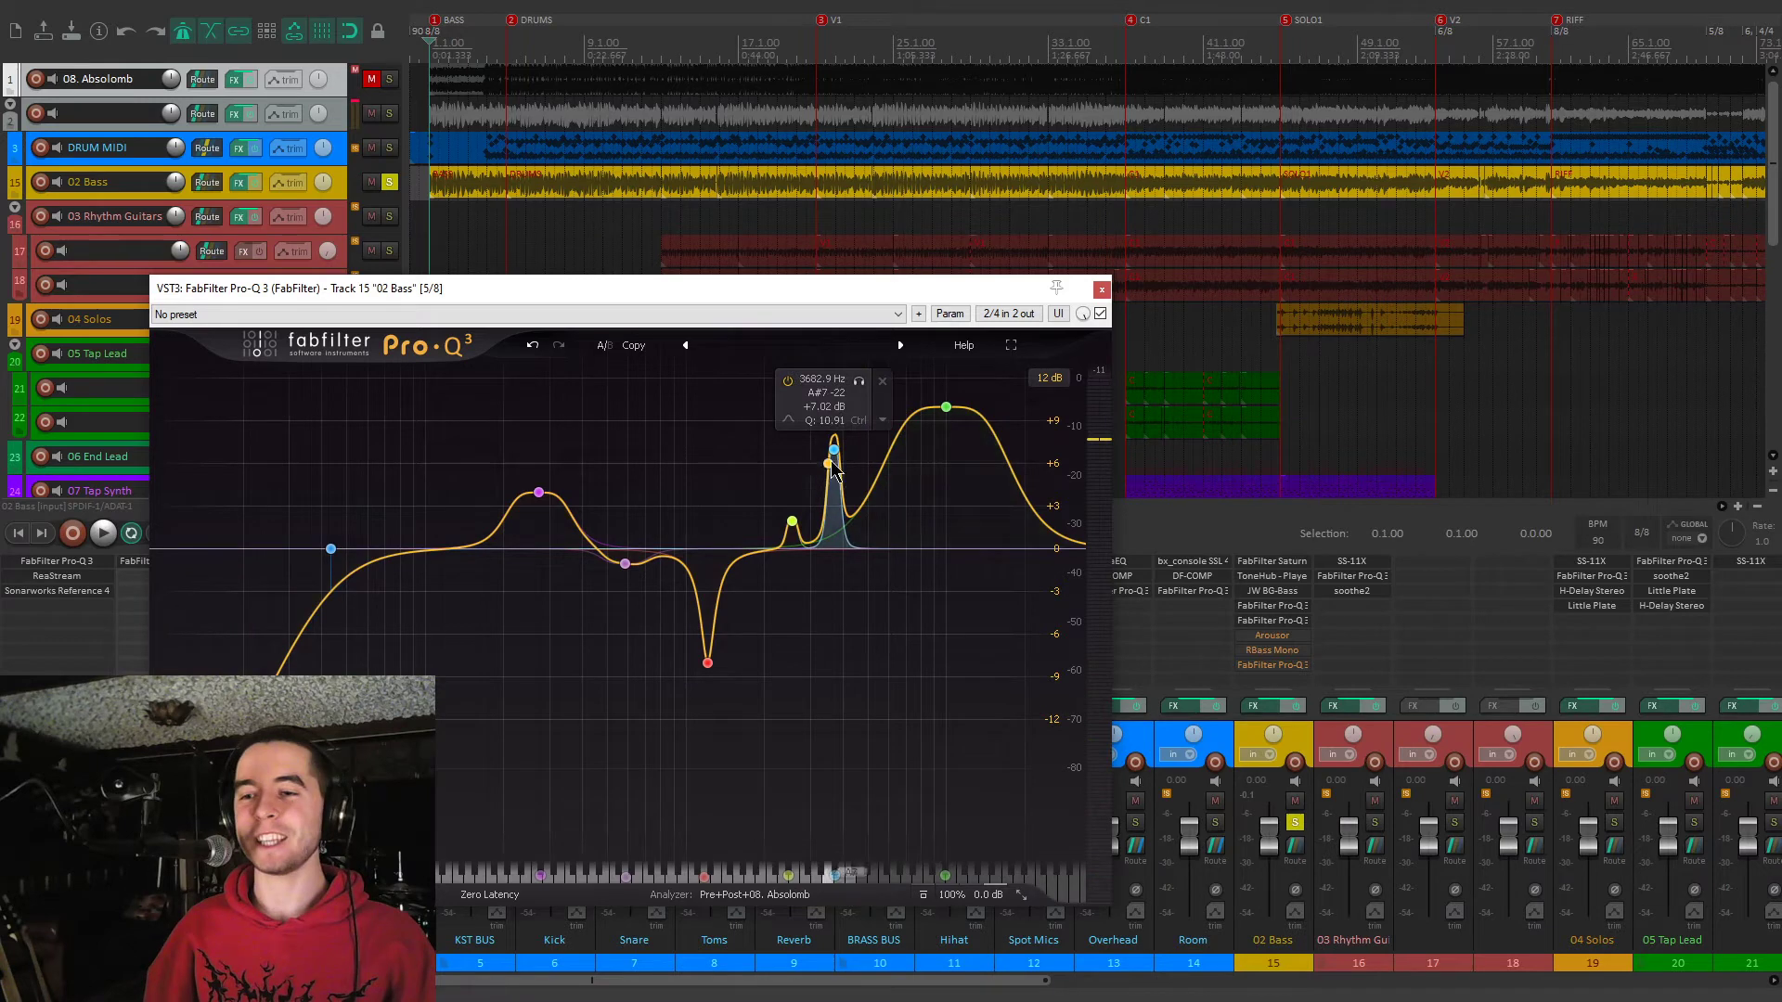
mouse_move(862, 478)
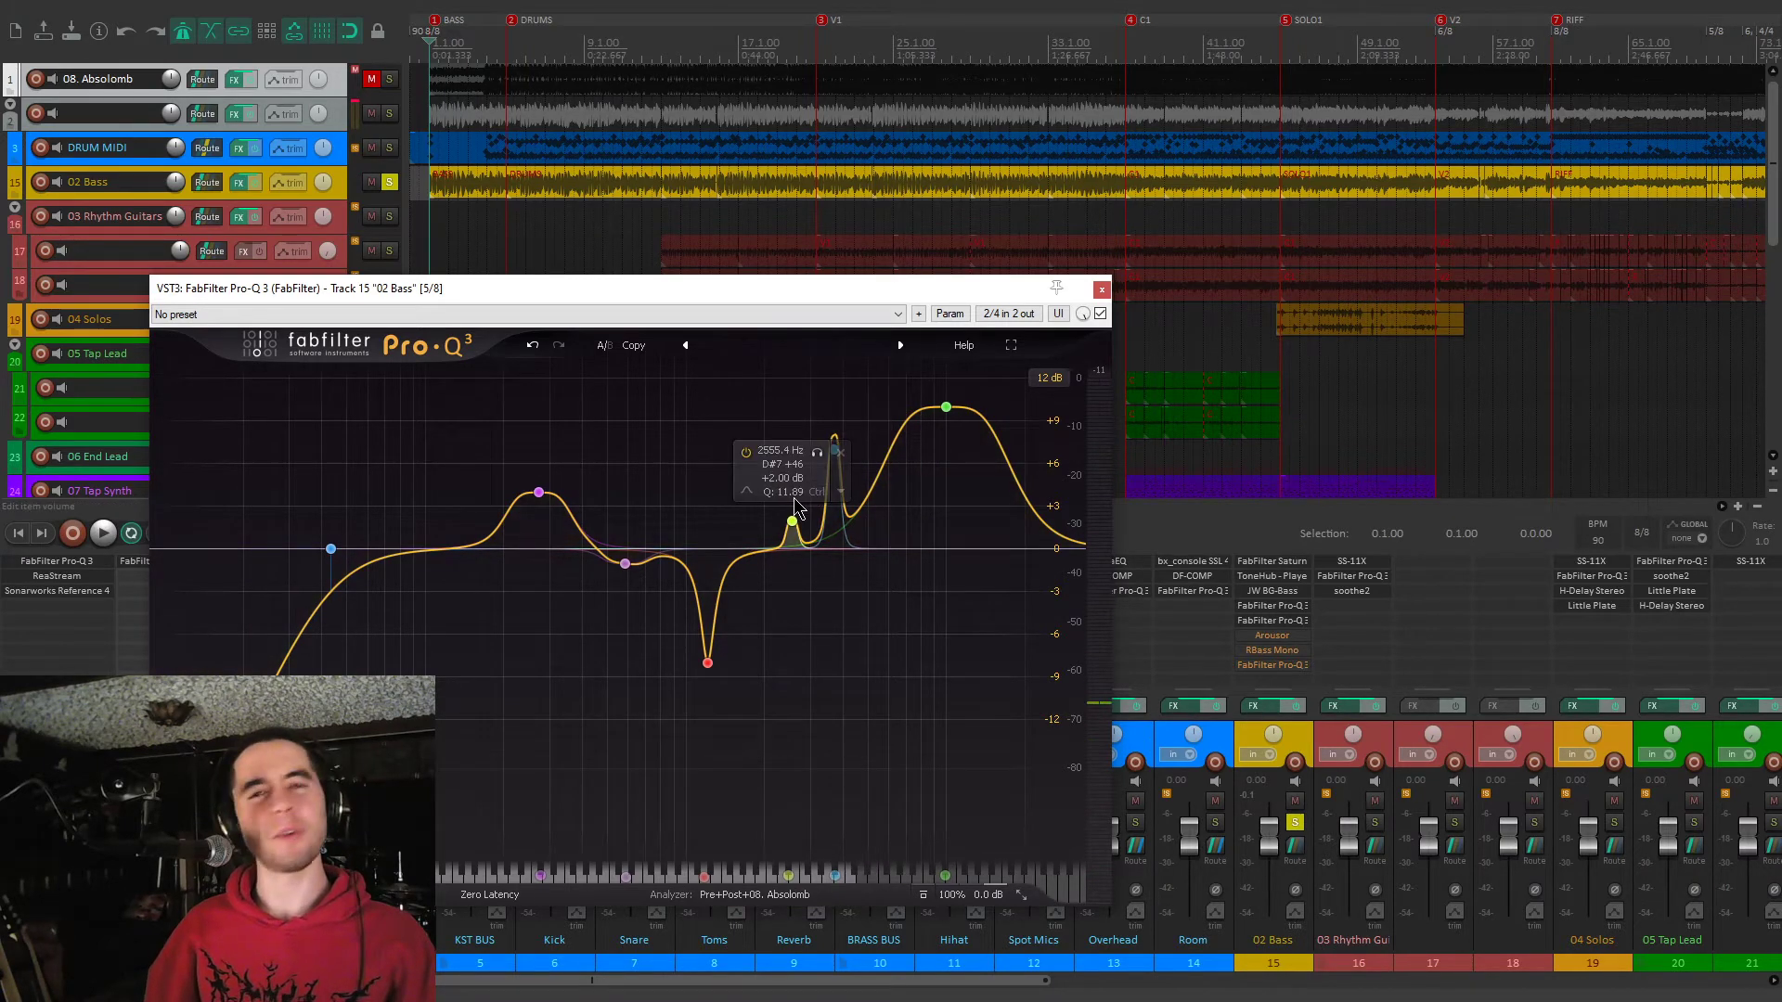
left_click(1102, 290)
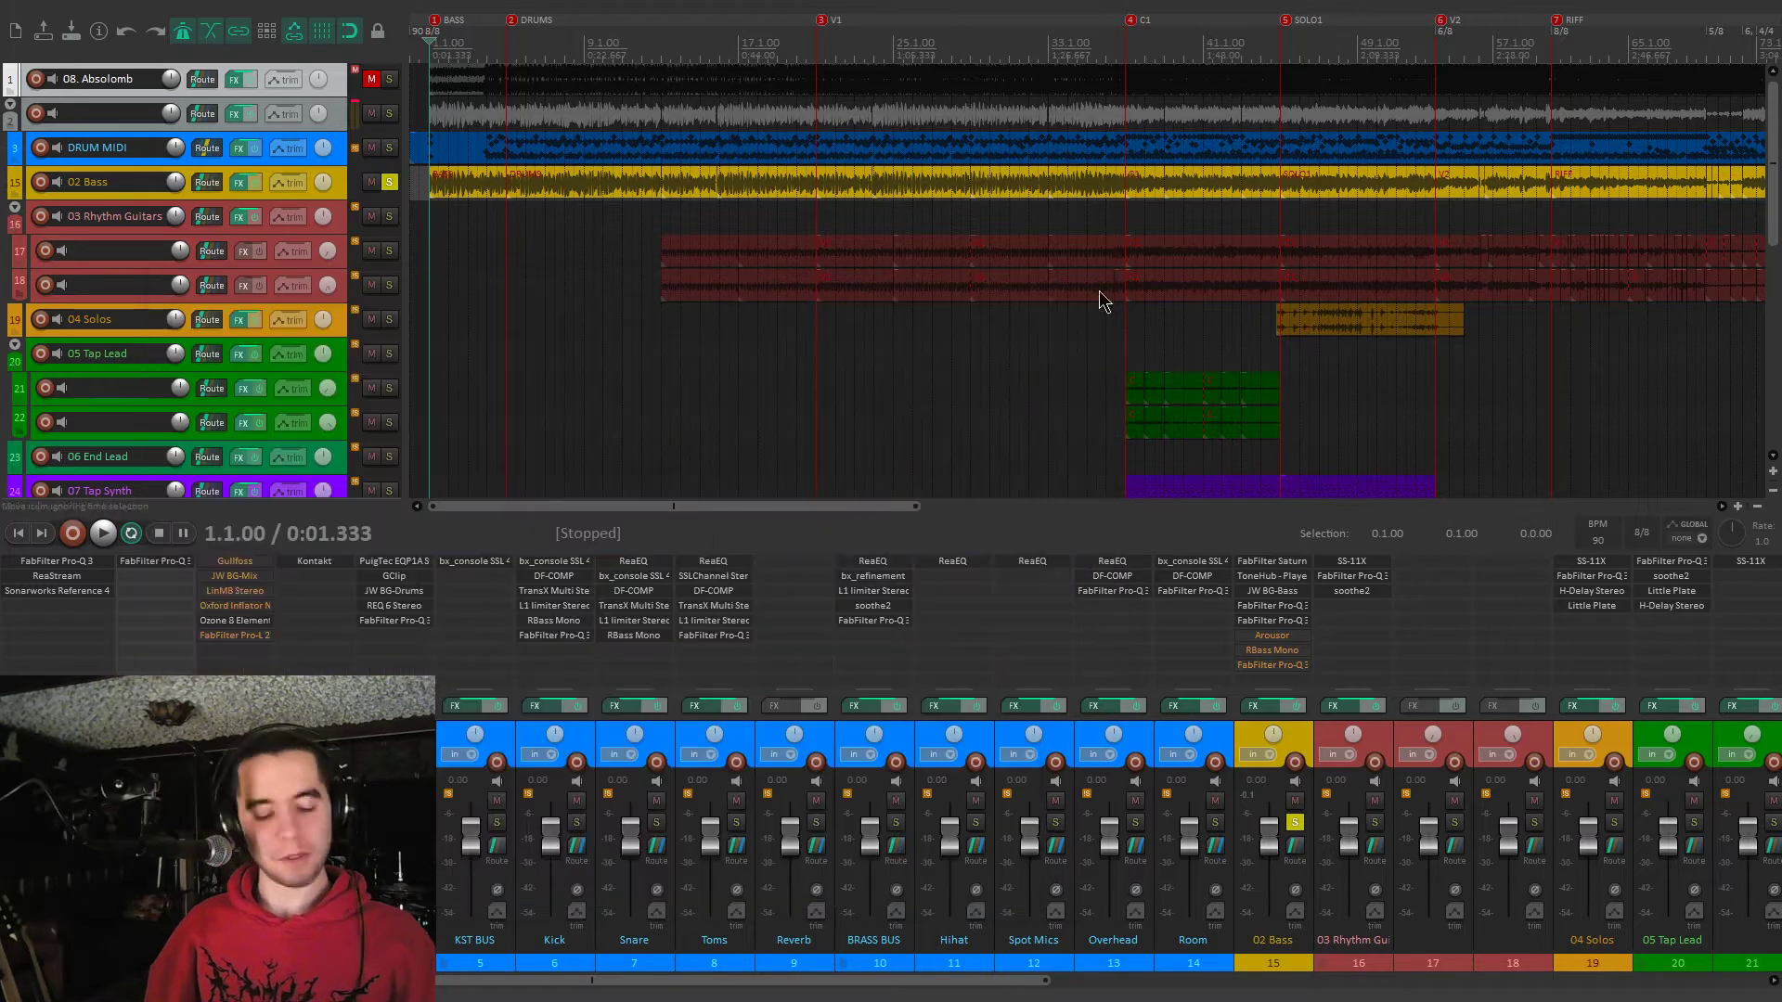
Switch on and open the Arousor compressor on the 02 Bass track, and play the bass from the start through it
left_click(1265, 636)
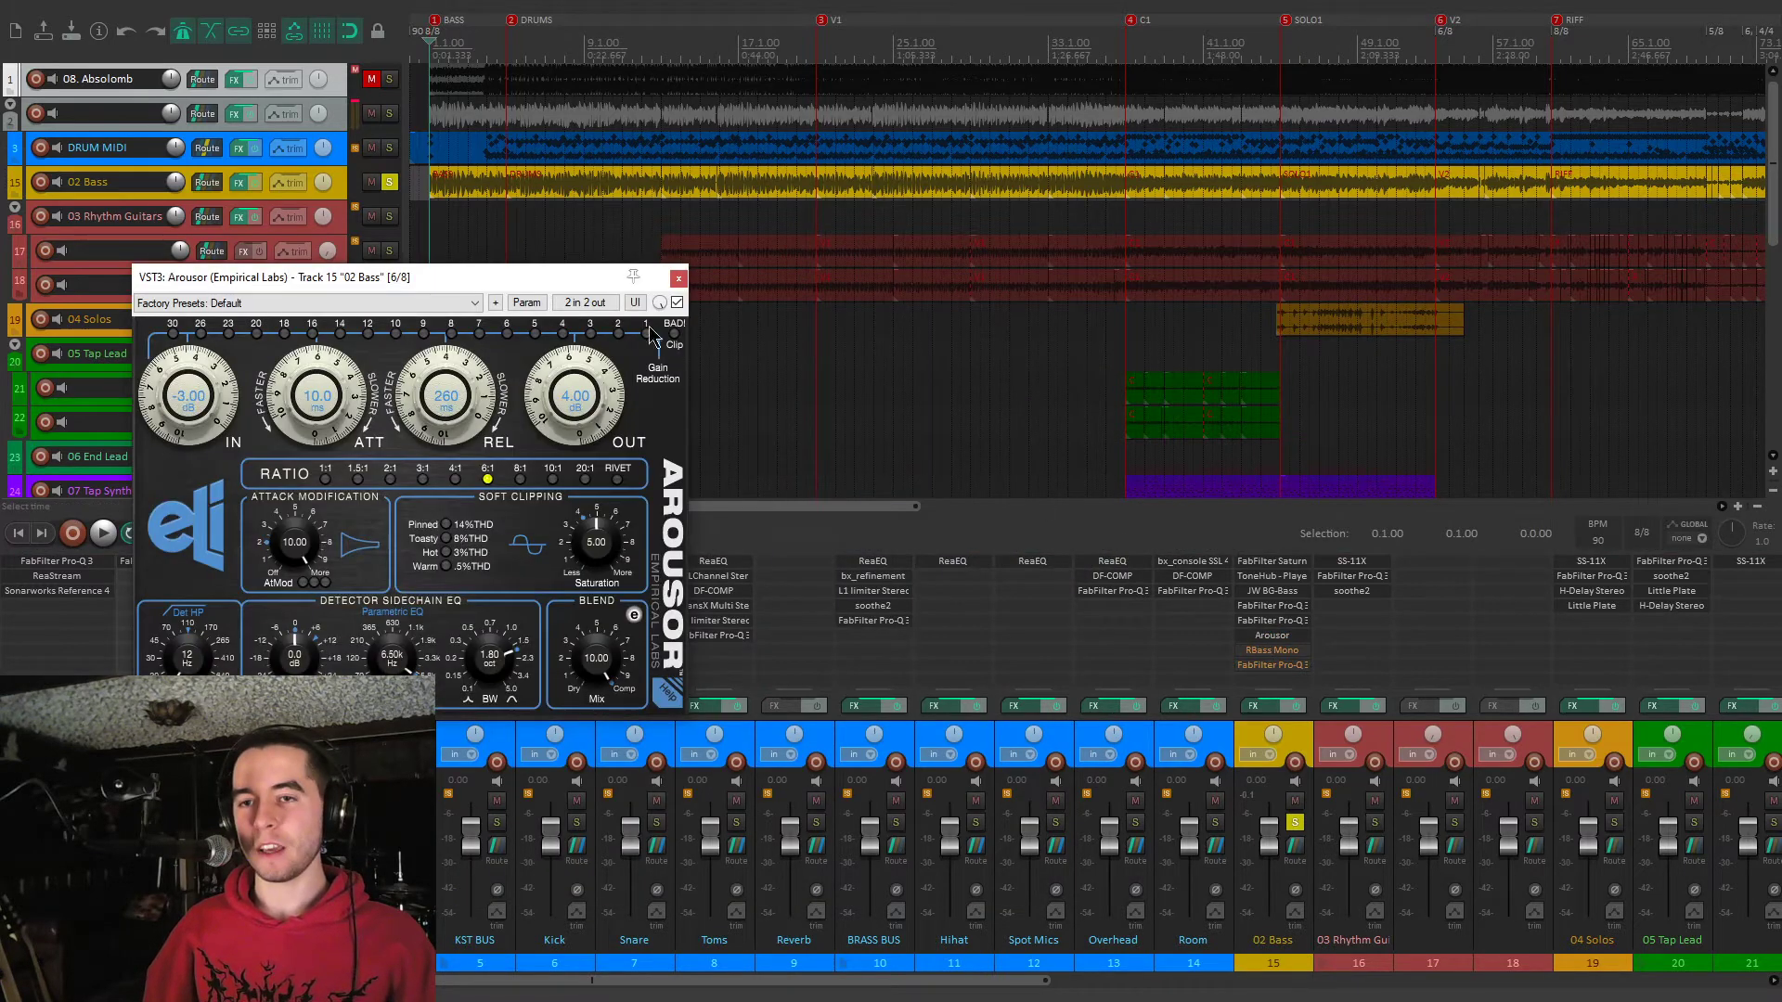
left_click_drag(576, 283, 804, 301)
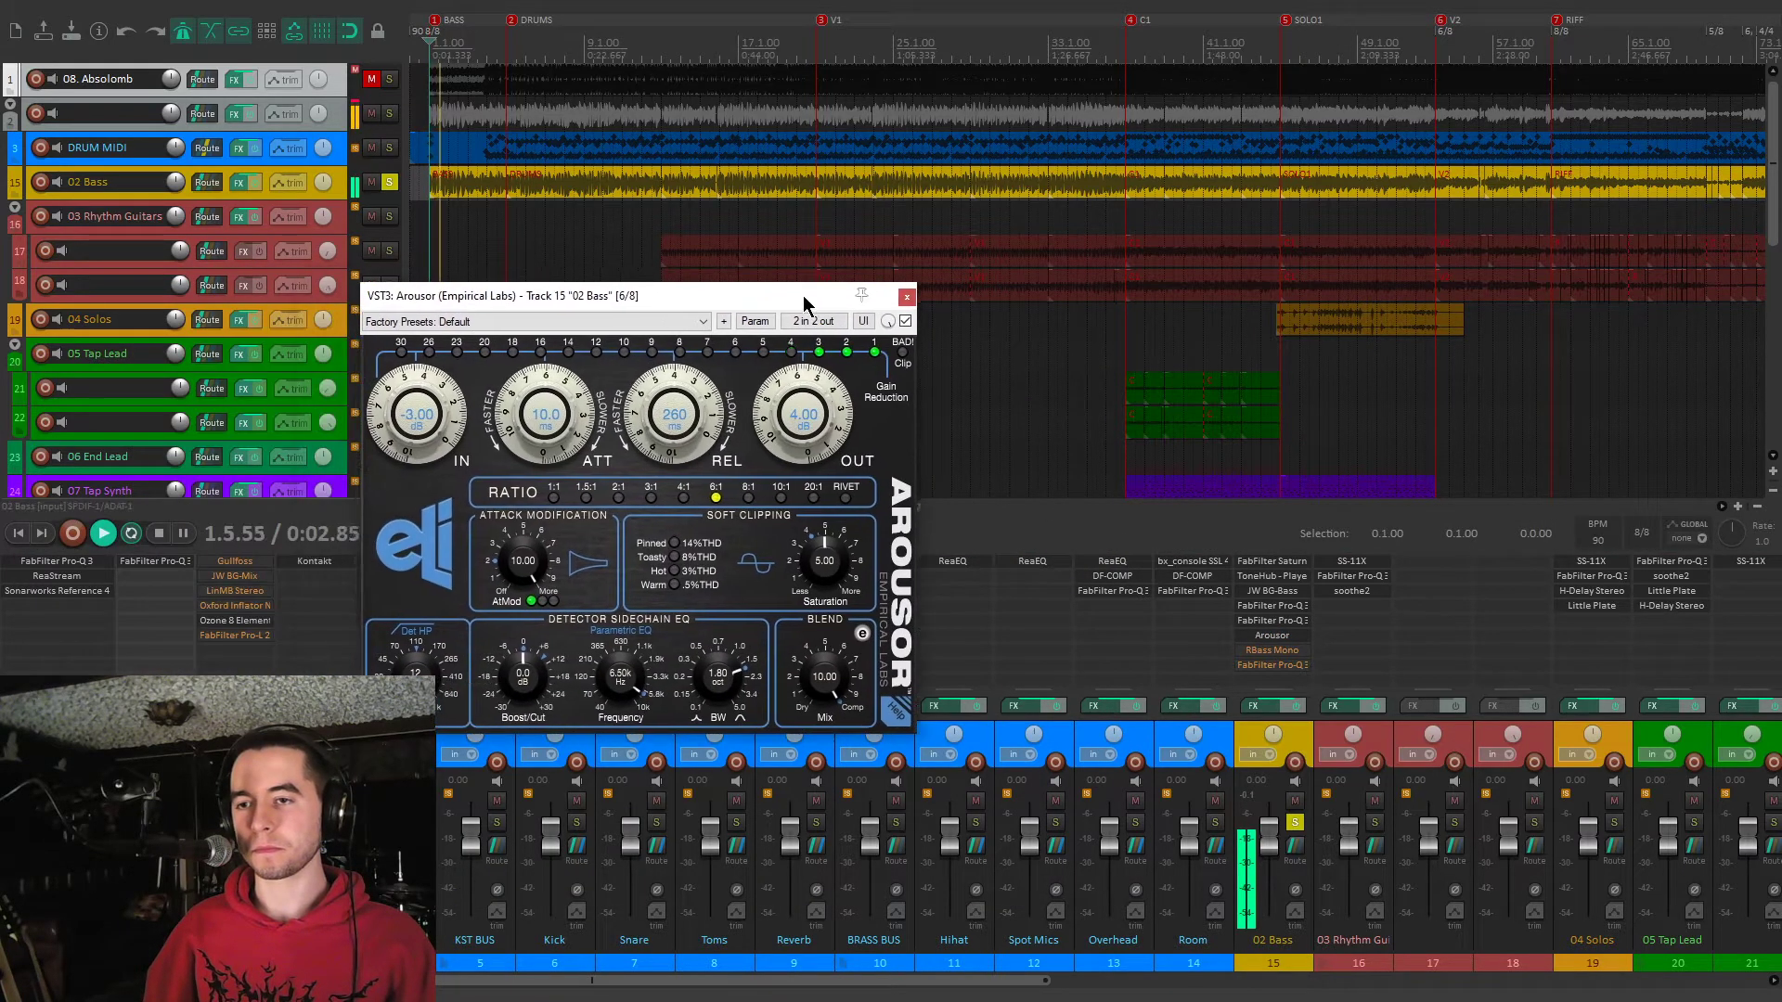
key("space")
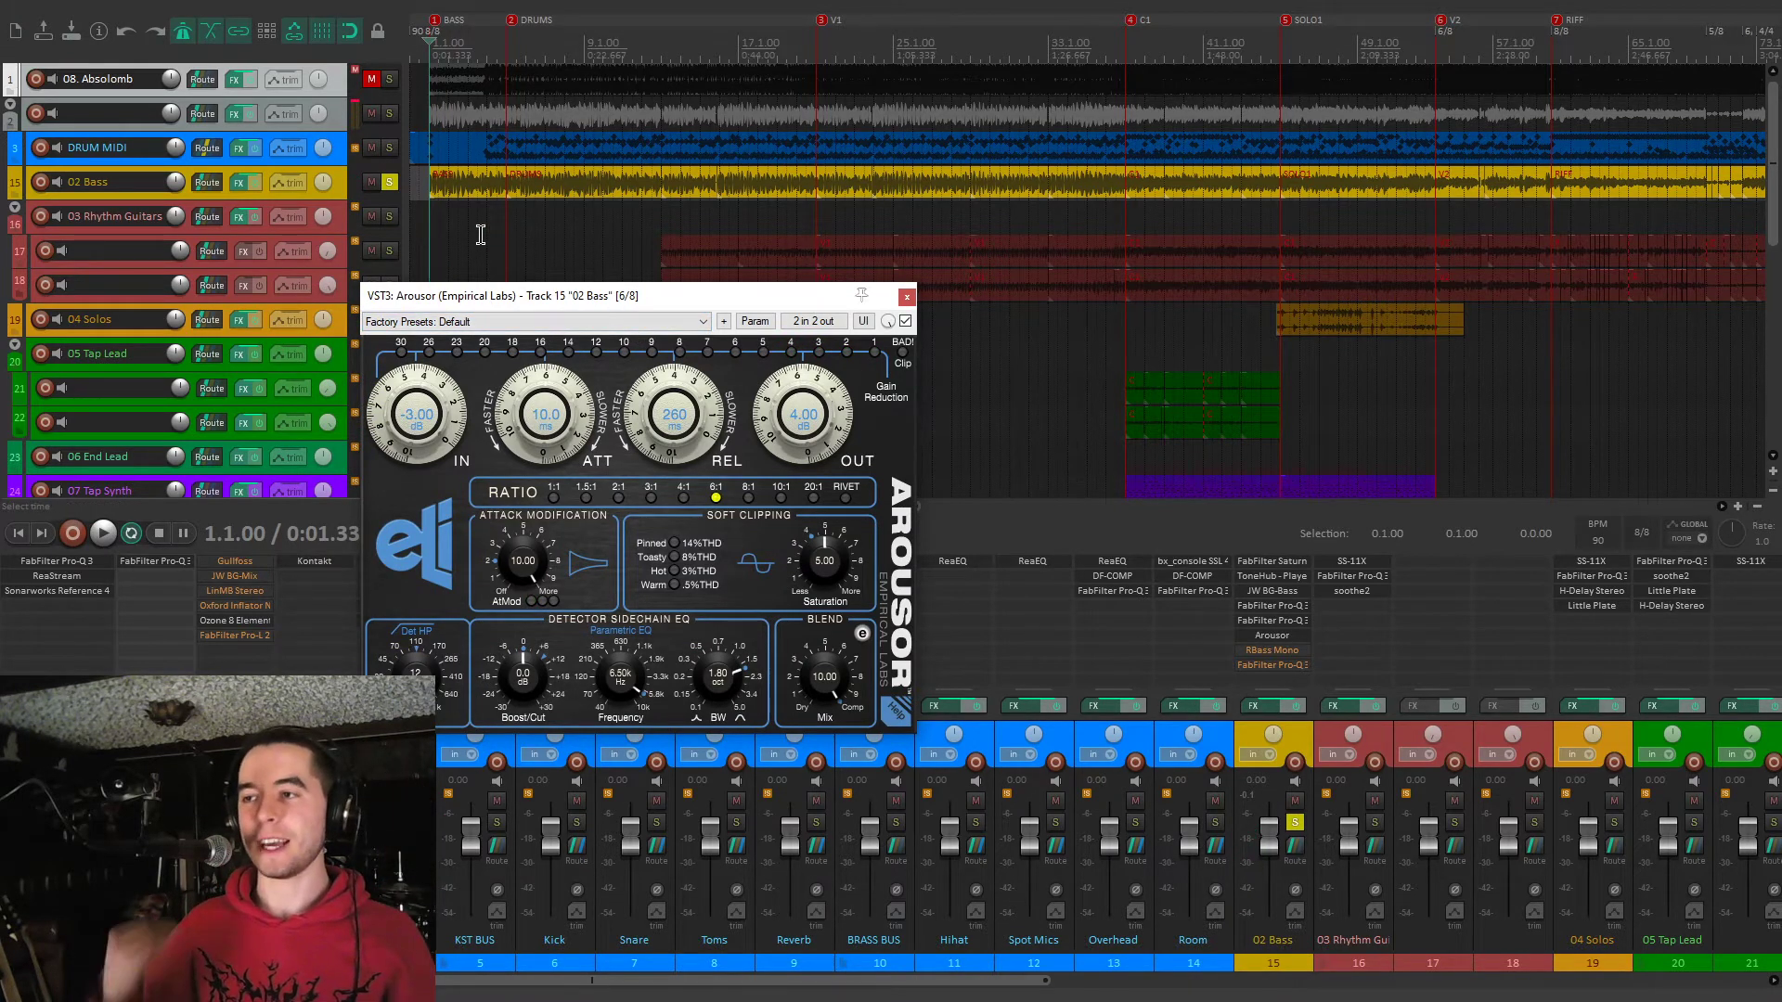
key("space")
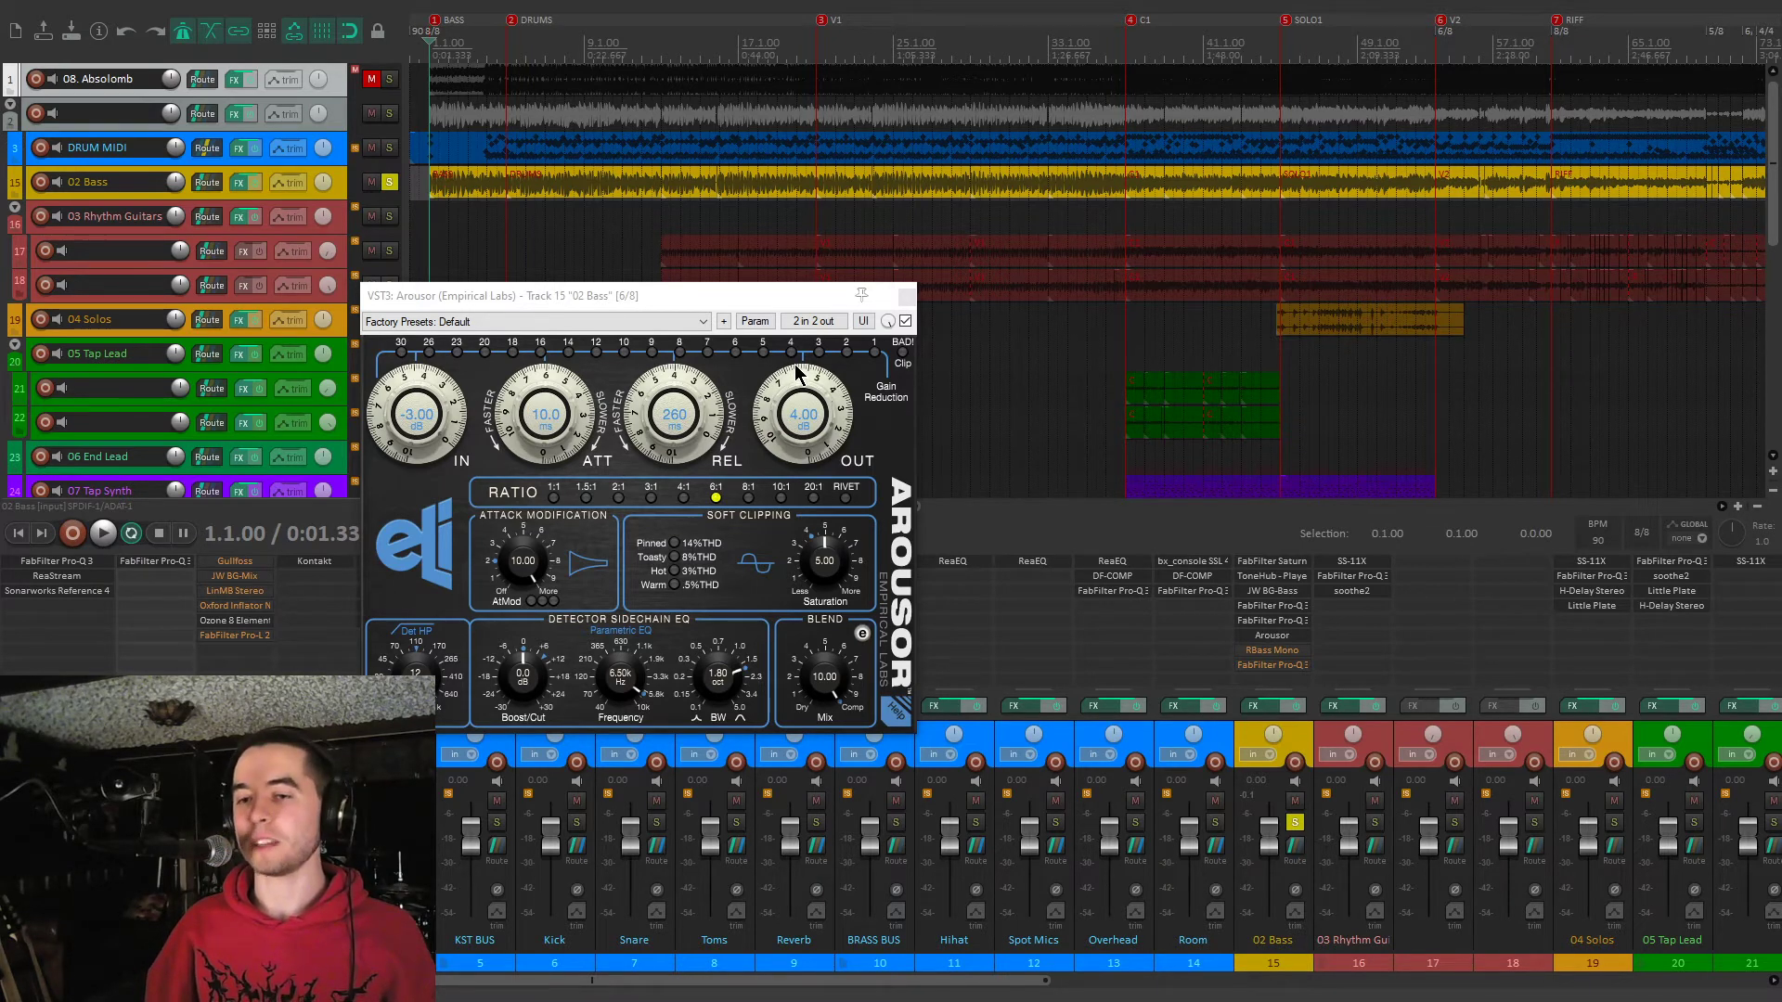
key("space")
Compare the soloed bass with Arousor bypassed and active during playback, leaving Arousor active
left_click(905, 321)
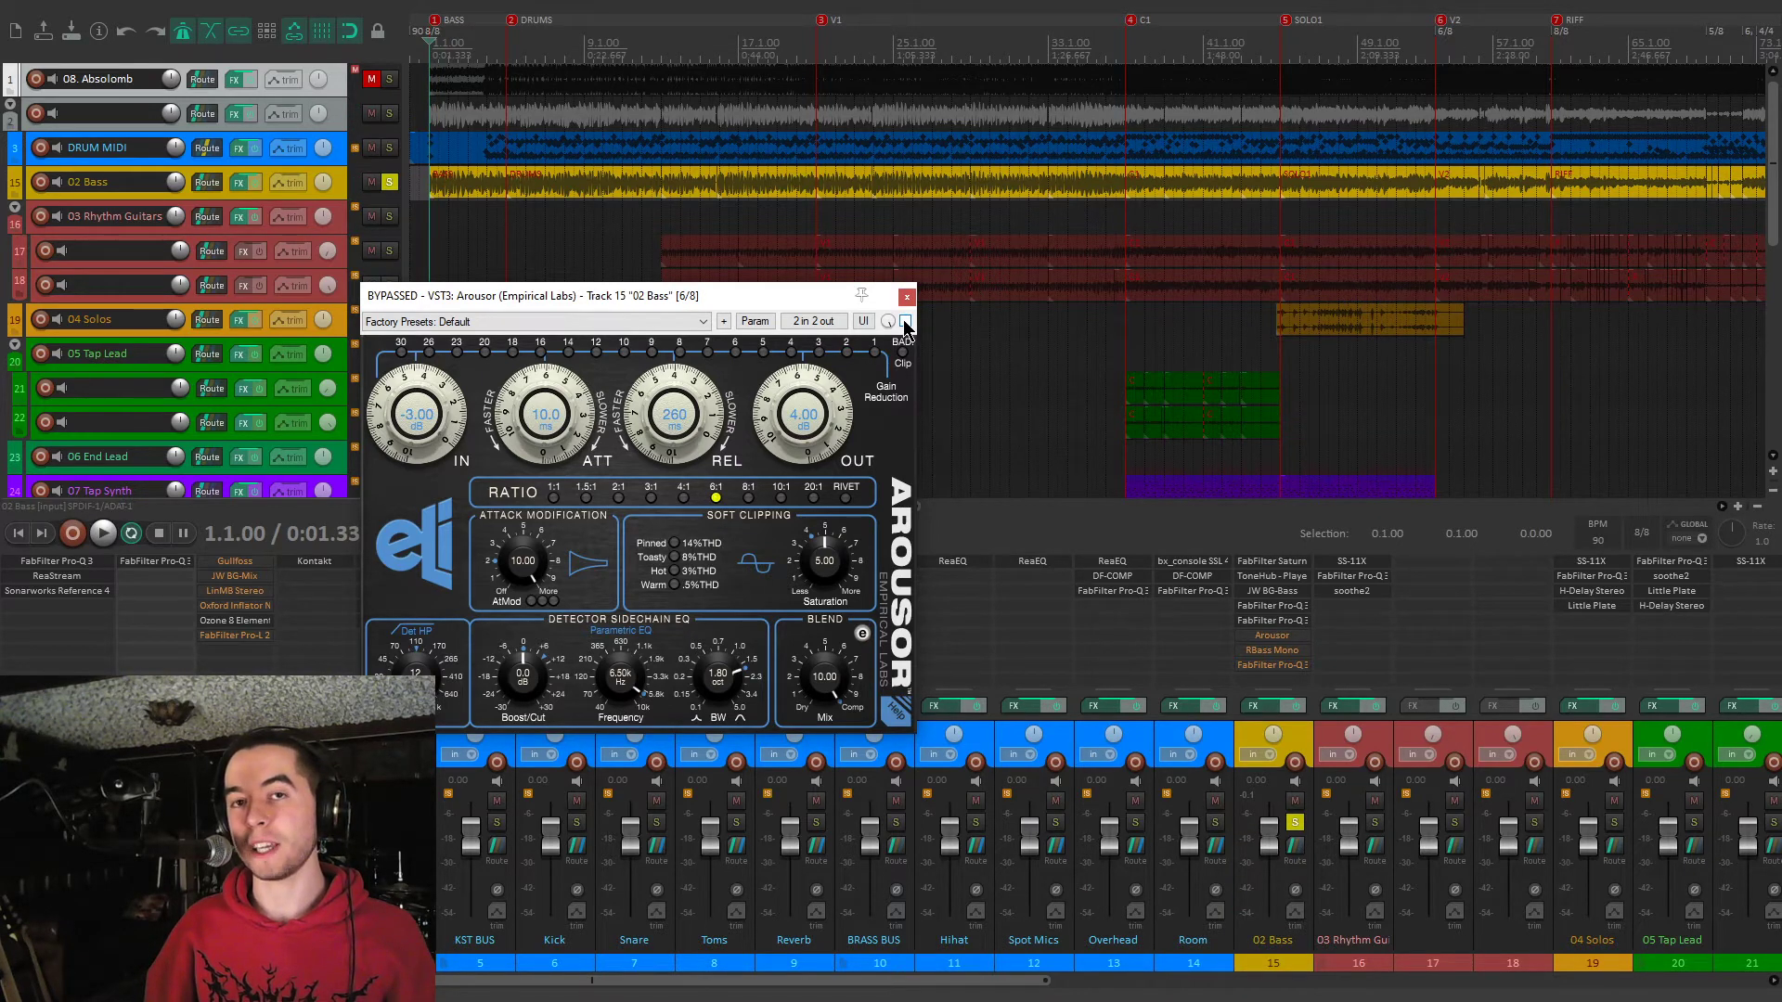
key("space")
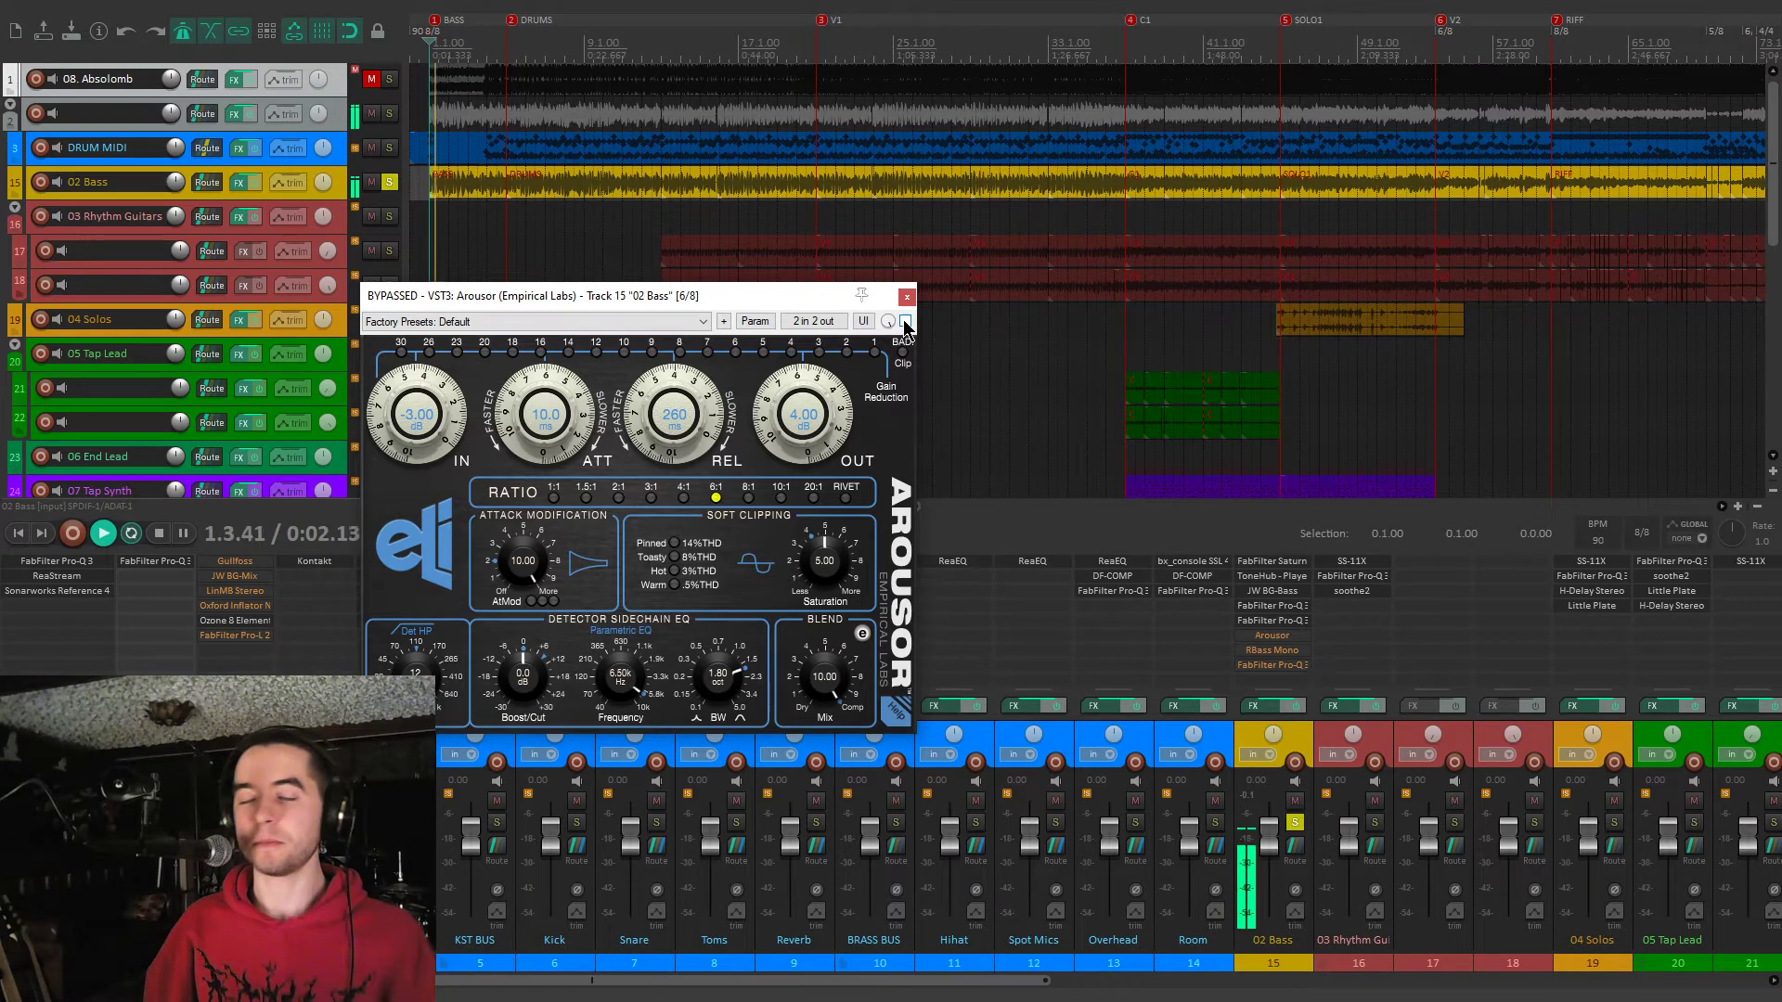
left_click(905, 321)
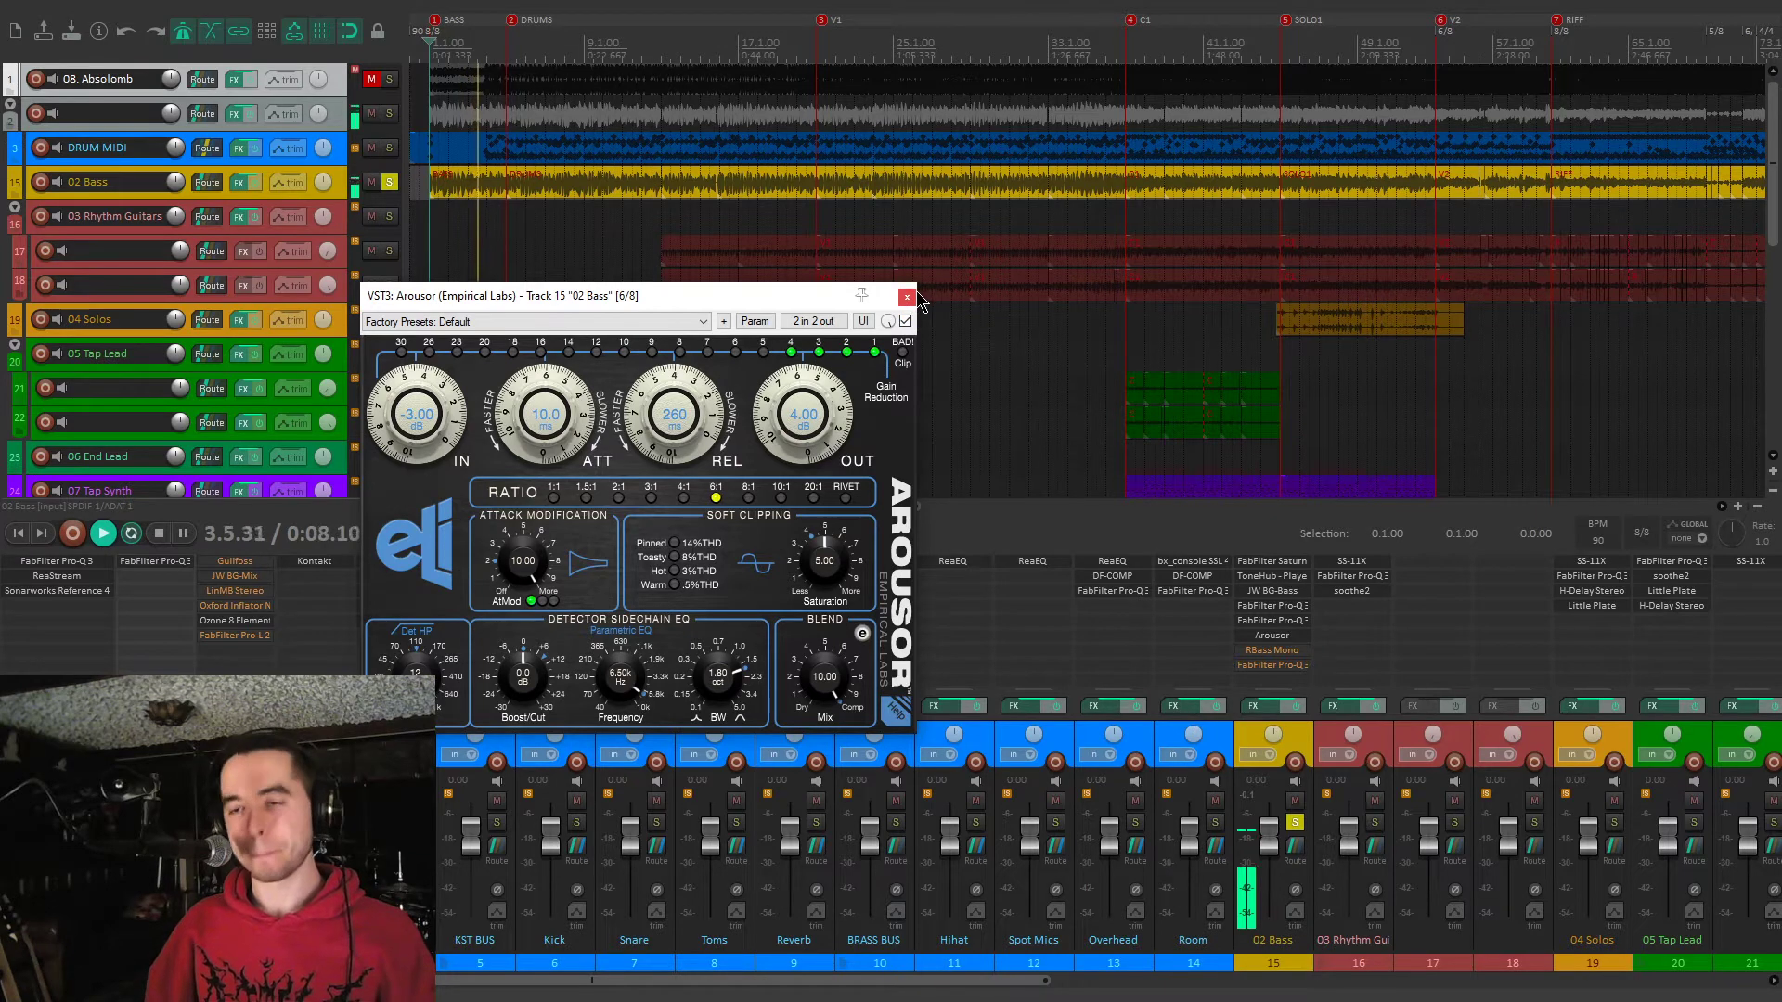
Unsolo 02 Bass to hear the compressed bass in the full mix, stop playback, and solo the bass again
left_click(1296, 823)
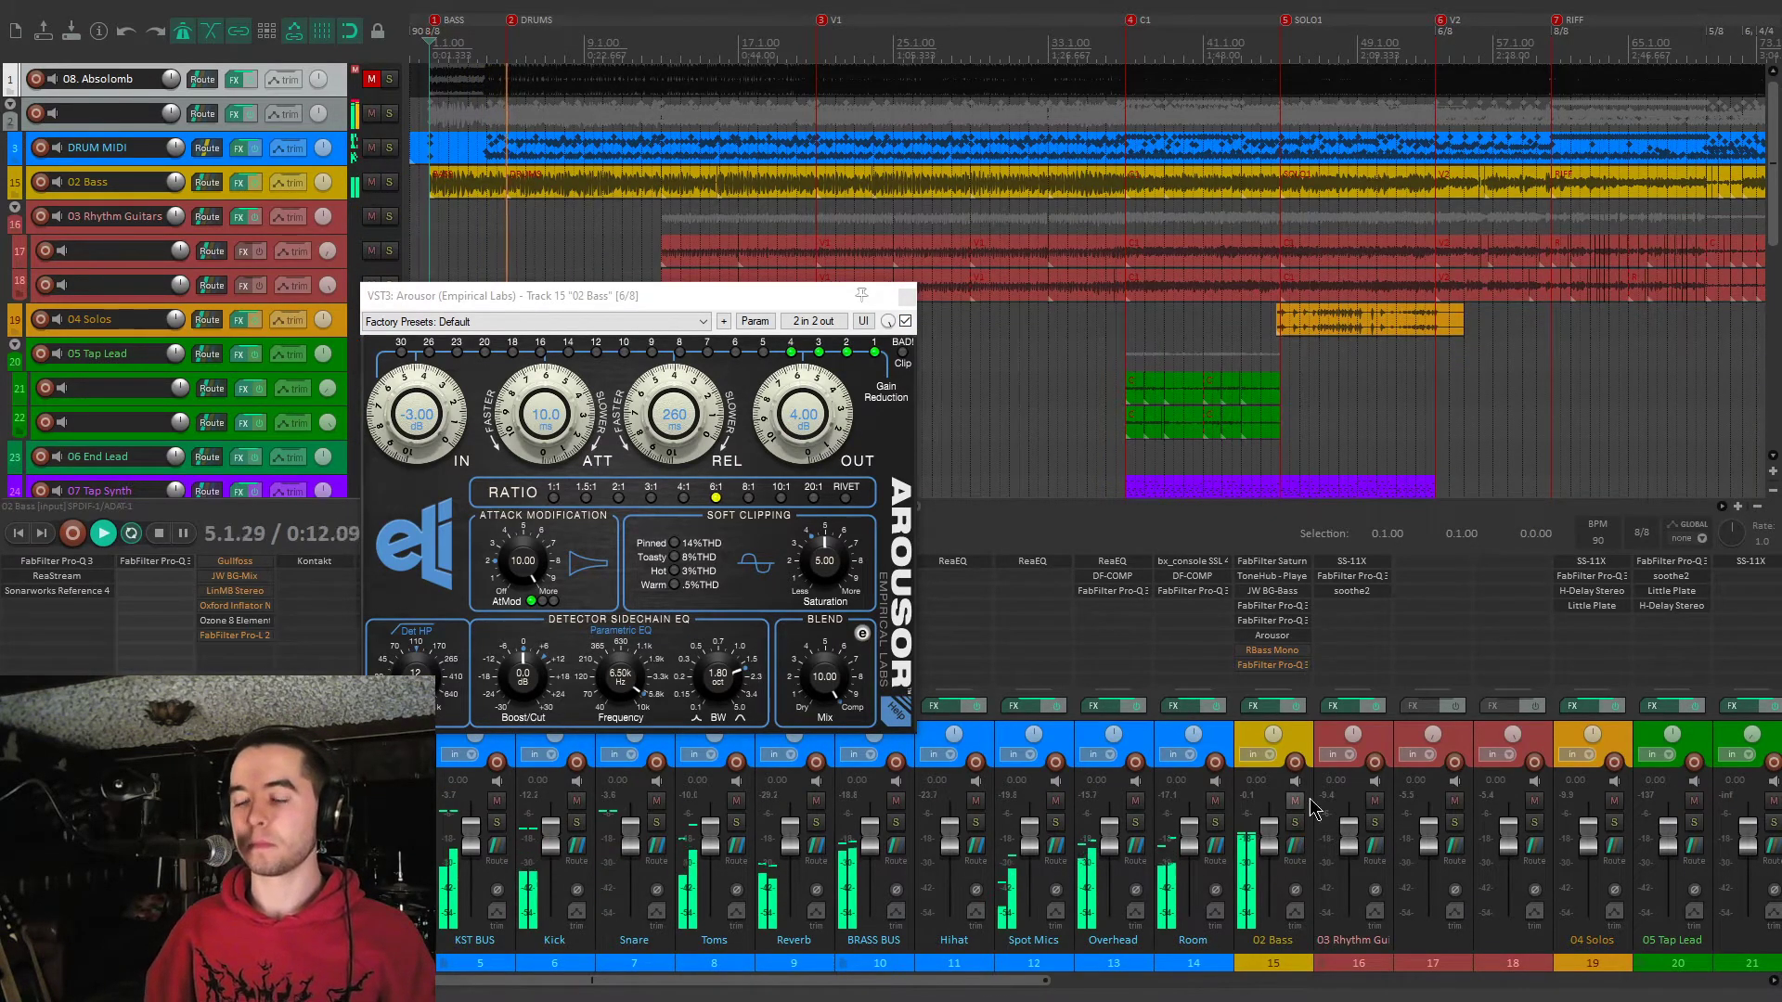
key("space")
left_click(1296, 824)
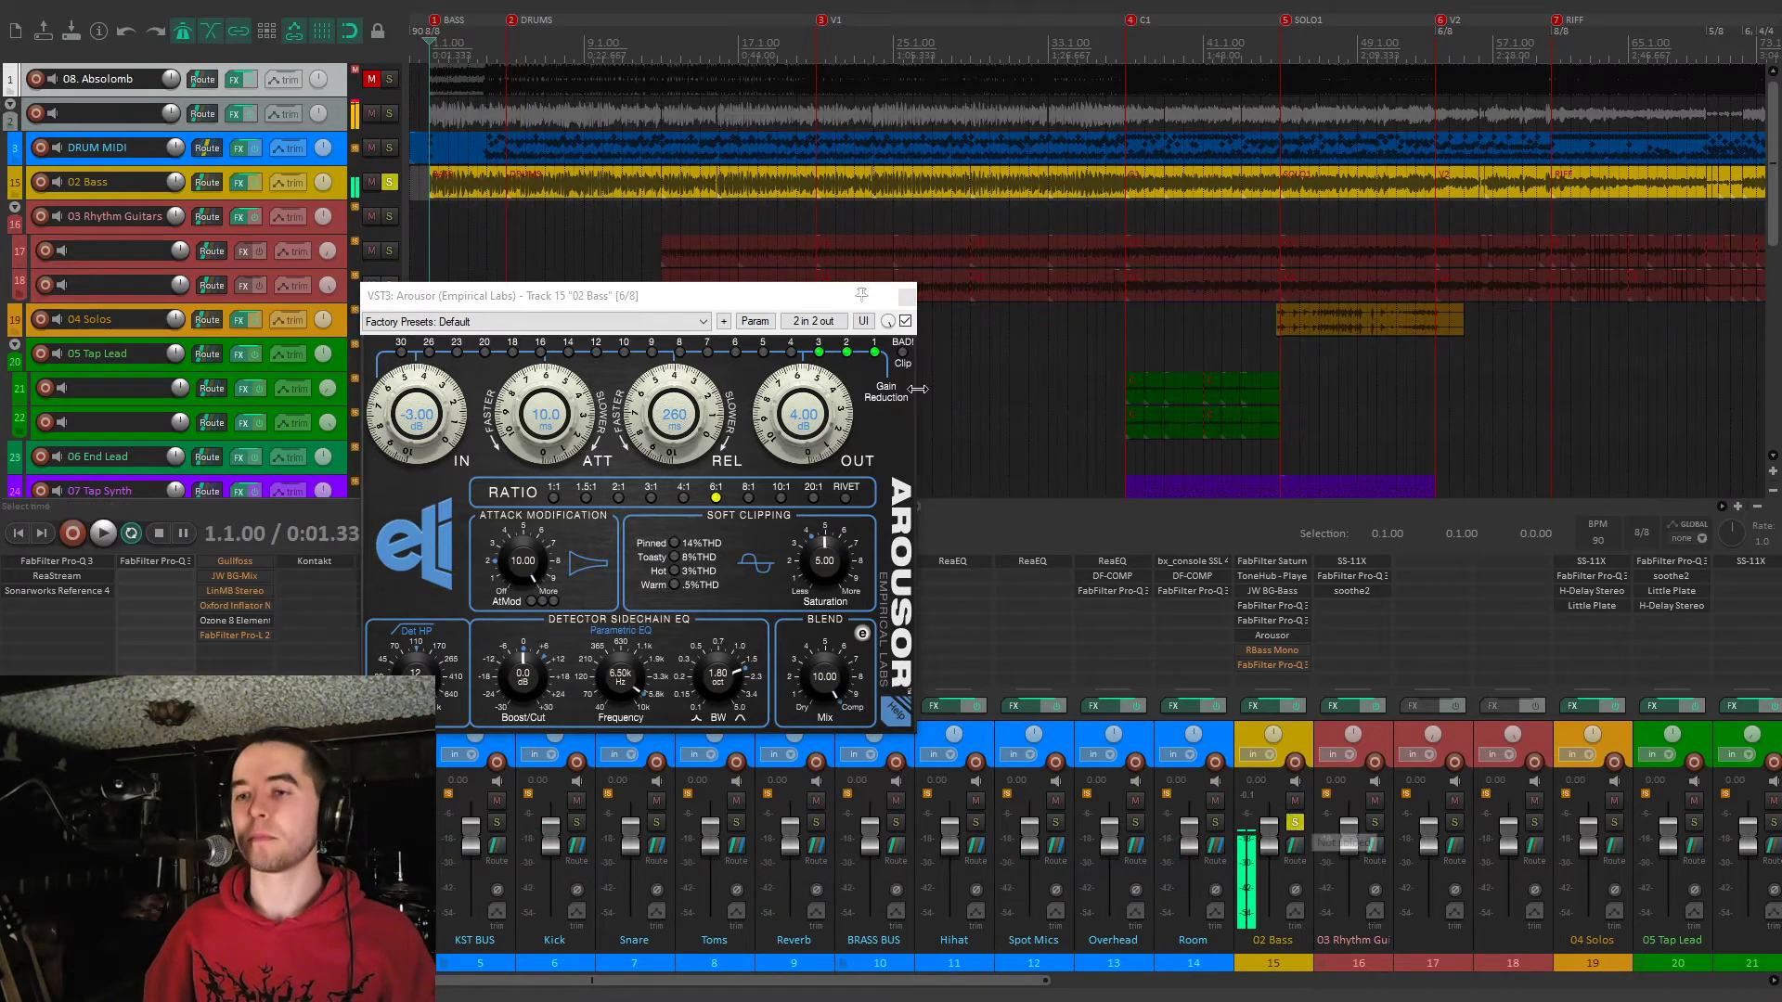
Close Arousor, then switch on RBass Mono on the 02 Bass track and review its settings
left_click(1273, 634)
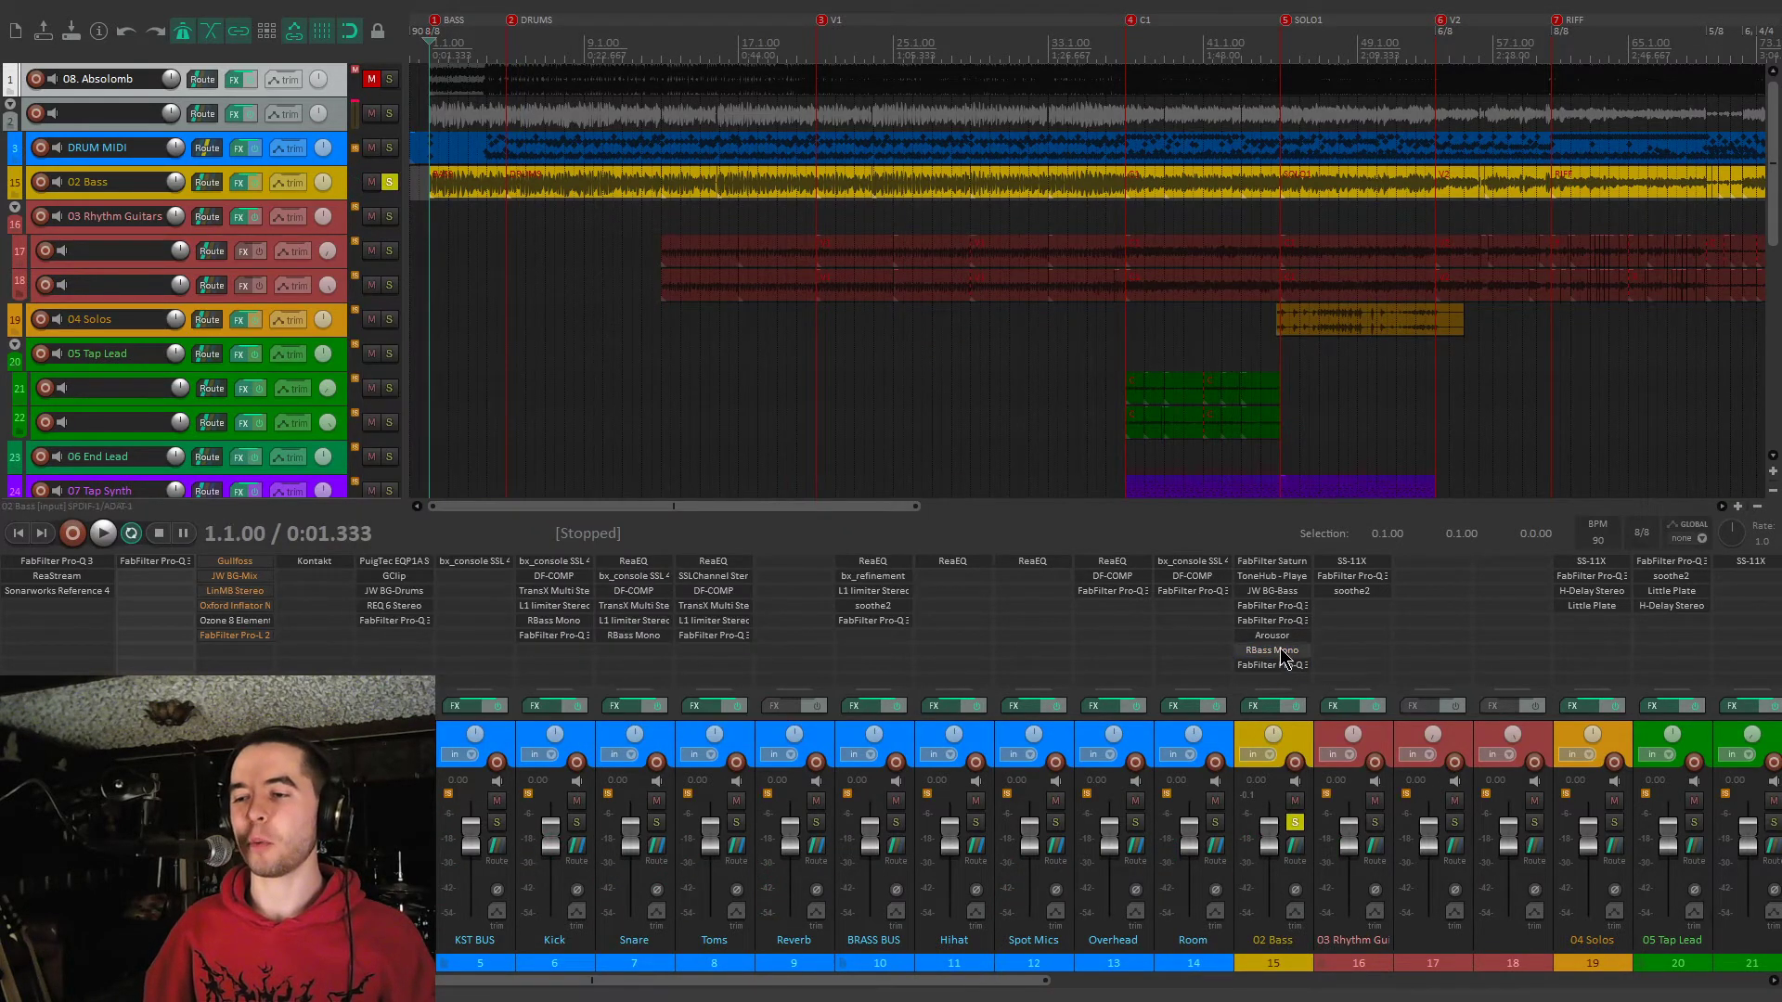
left_click(1279, 654)
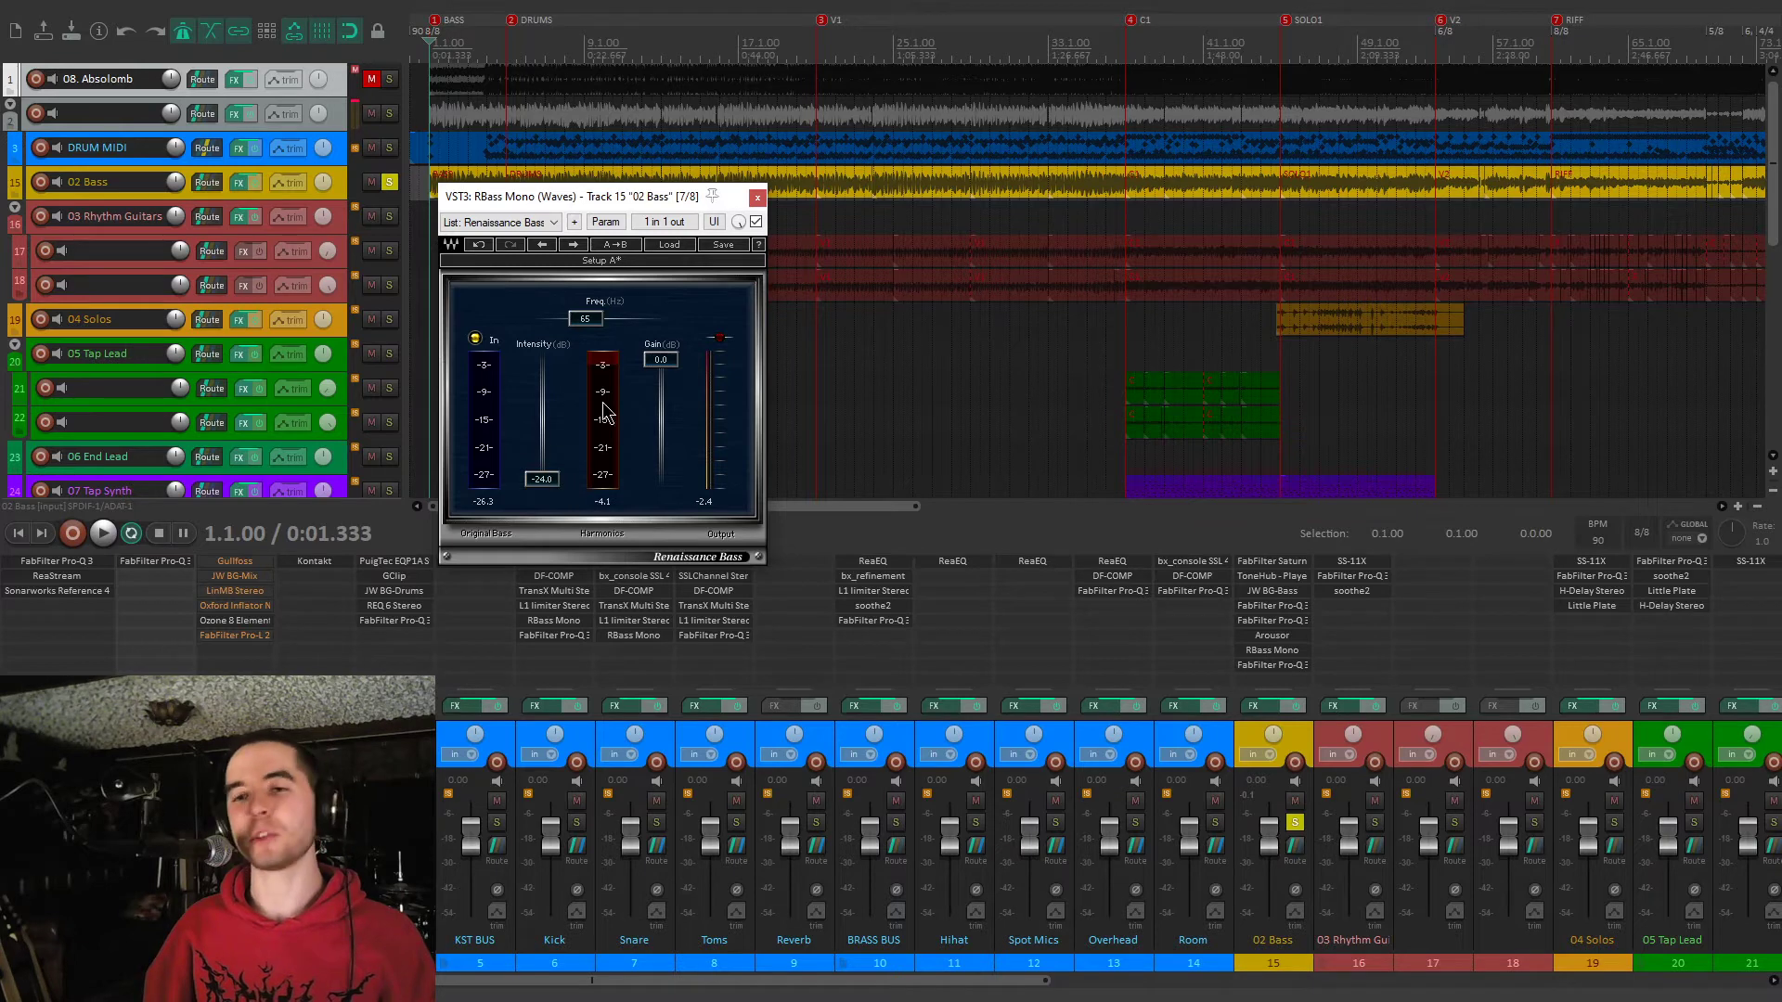
left_click(756, 199)
Open the last Pro-Q 3 on 02 Bass and compare the soloed bass with RBass Mono and this EQ bypassed and active, leaving both active
left_click(1279, 666)
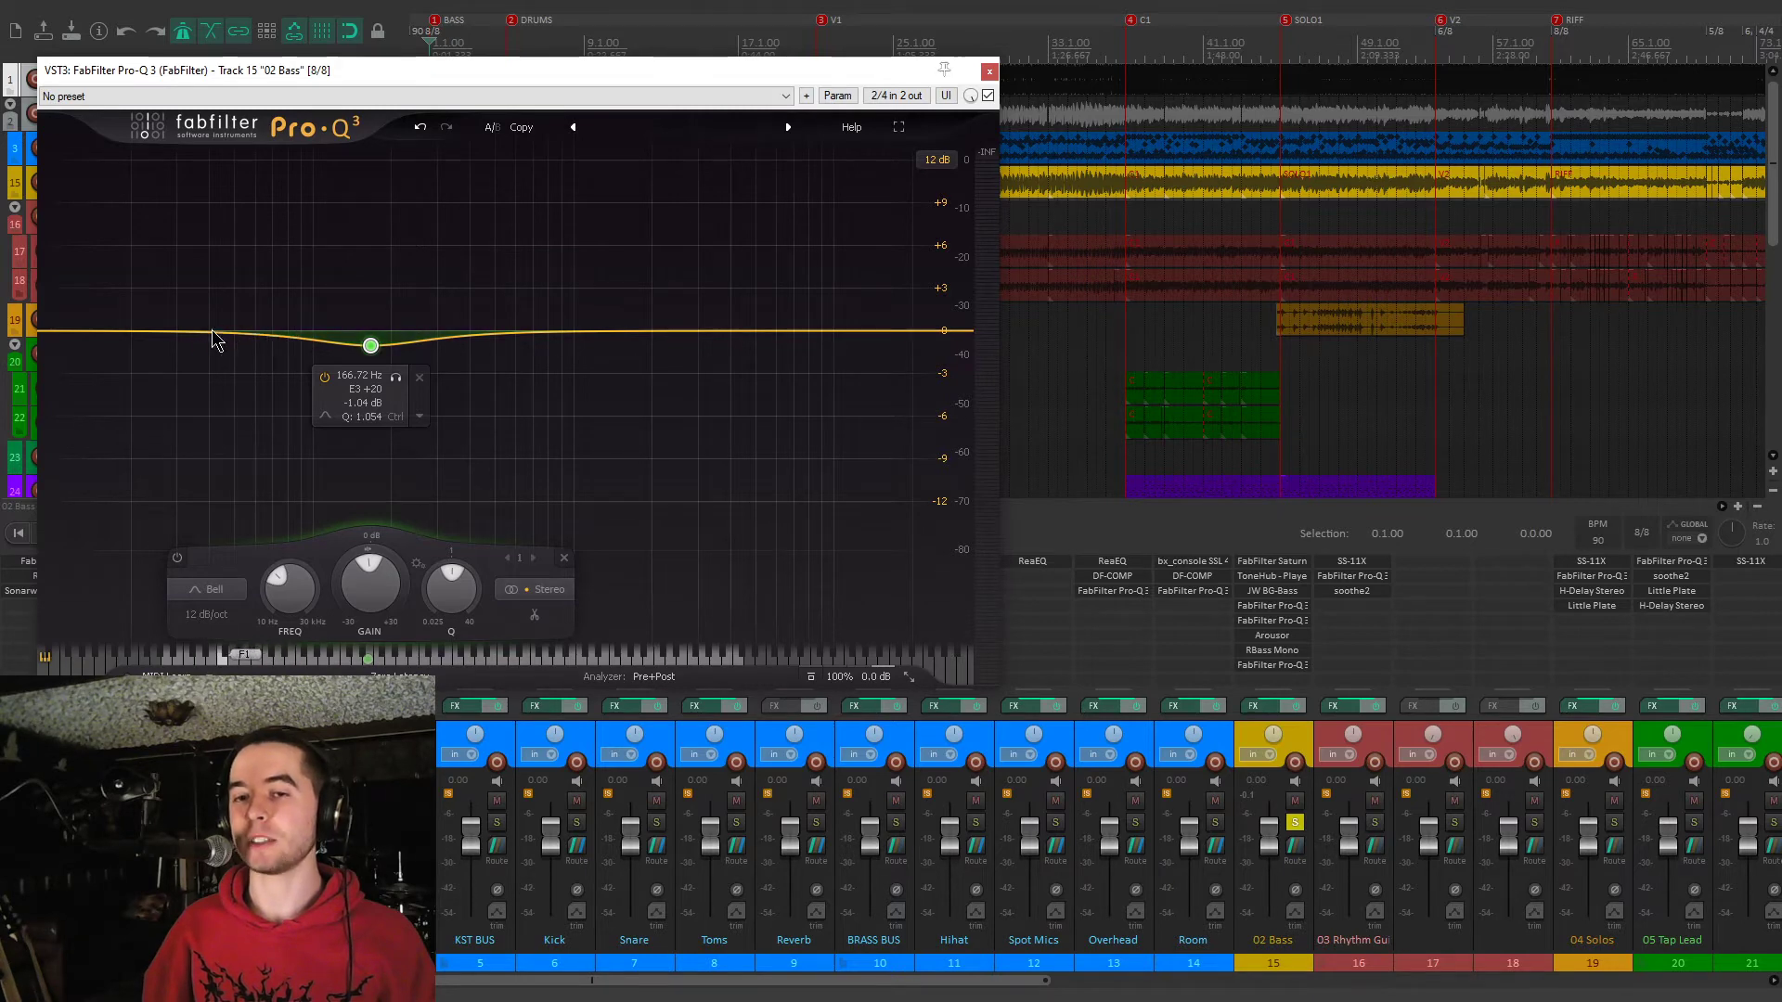
key("space")
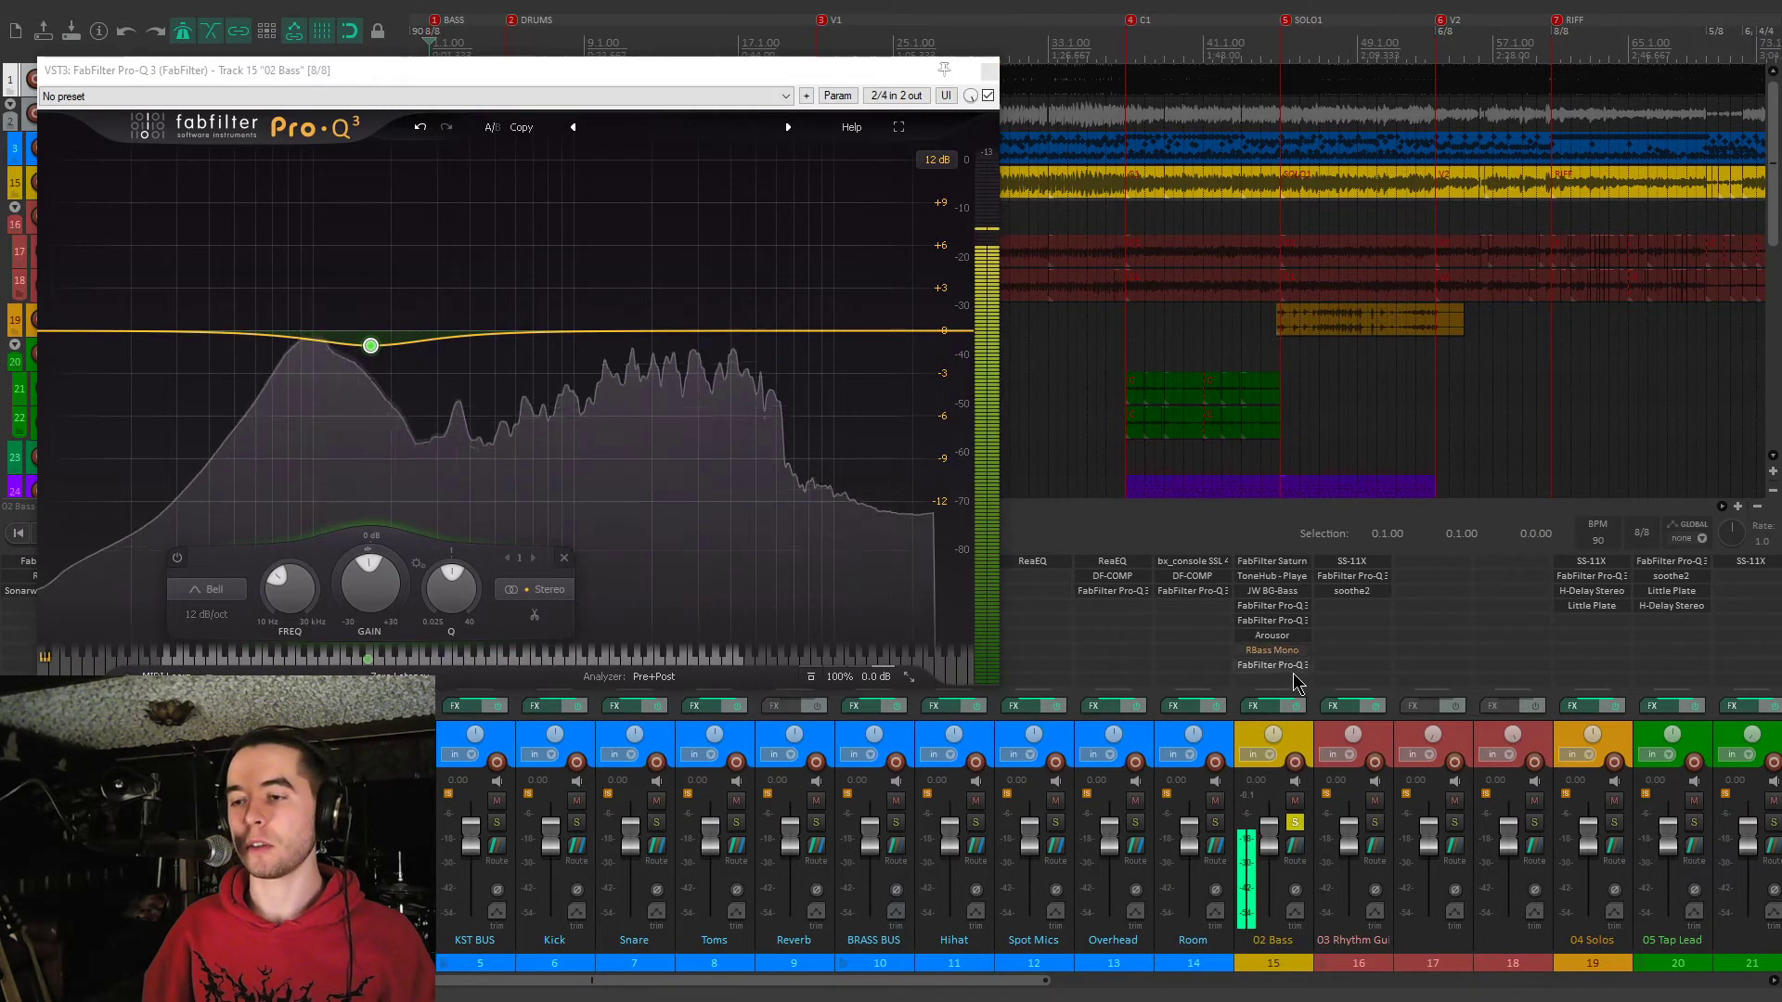
double_click(1286, 678)
left_click(1350, 341)
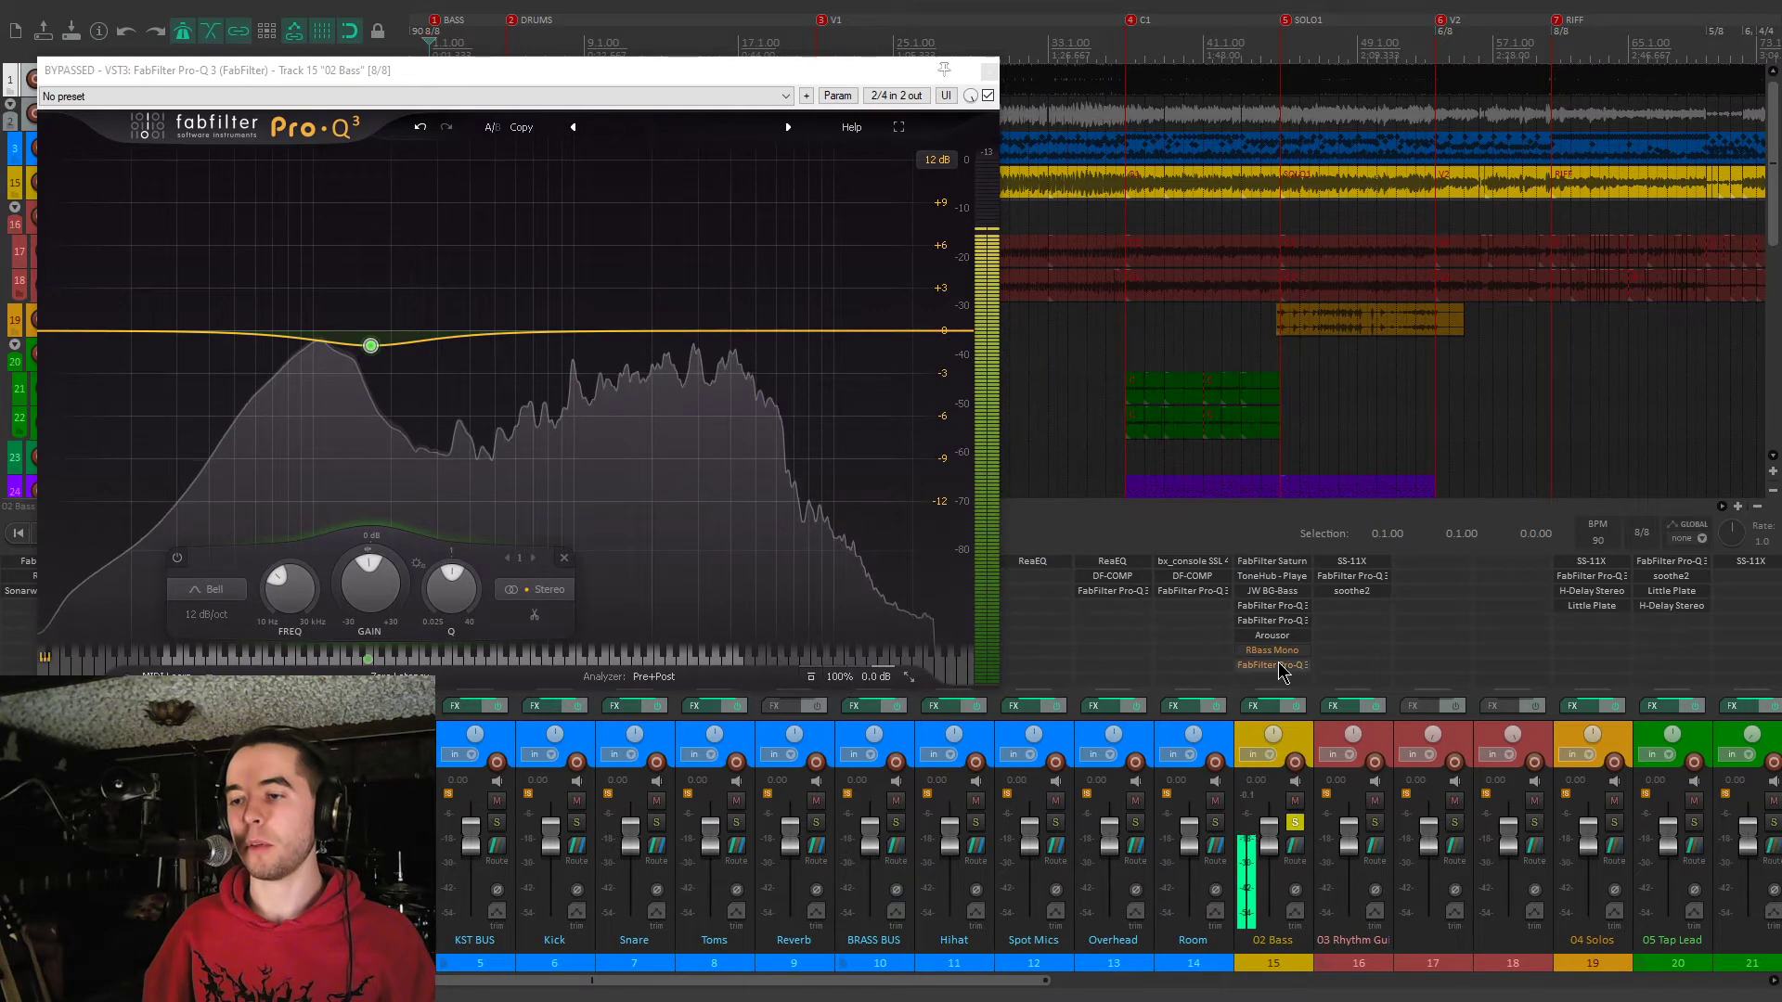
left_click(1278, 667, "shift")
left_click(1275, 669, "shift")
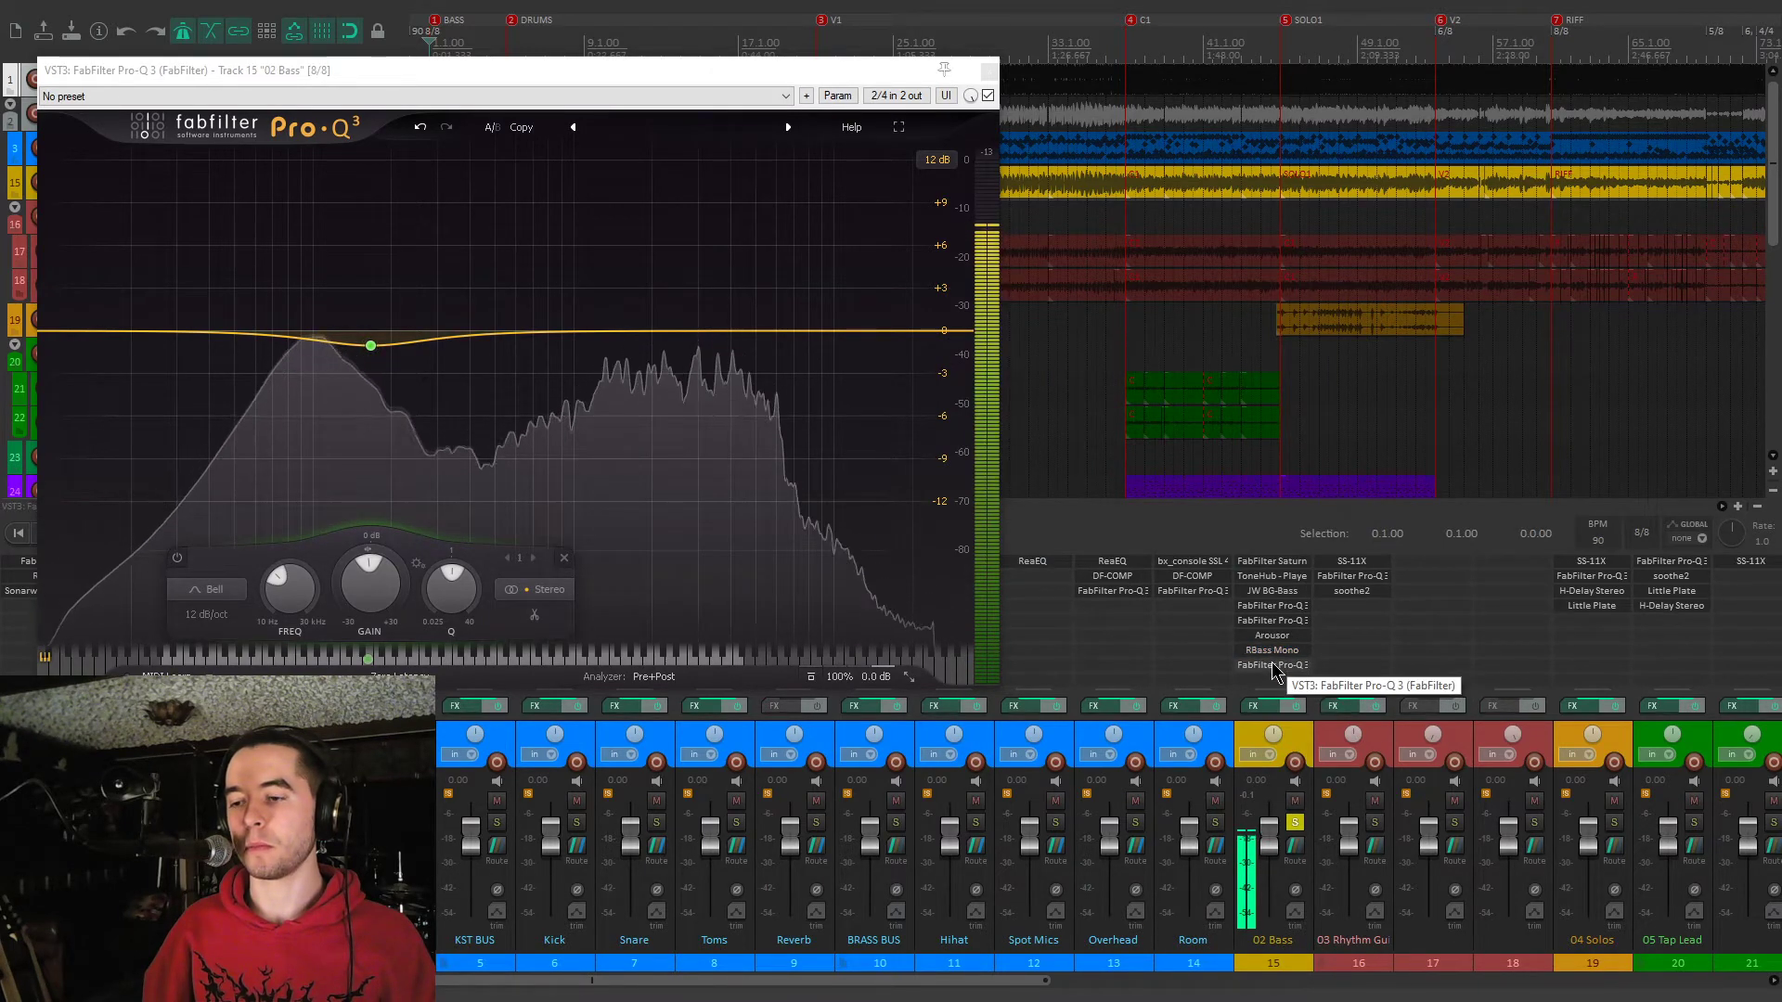
key("space")
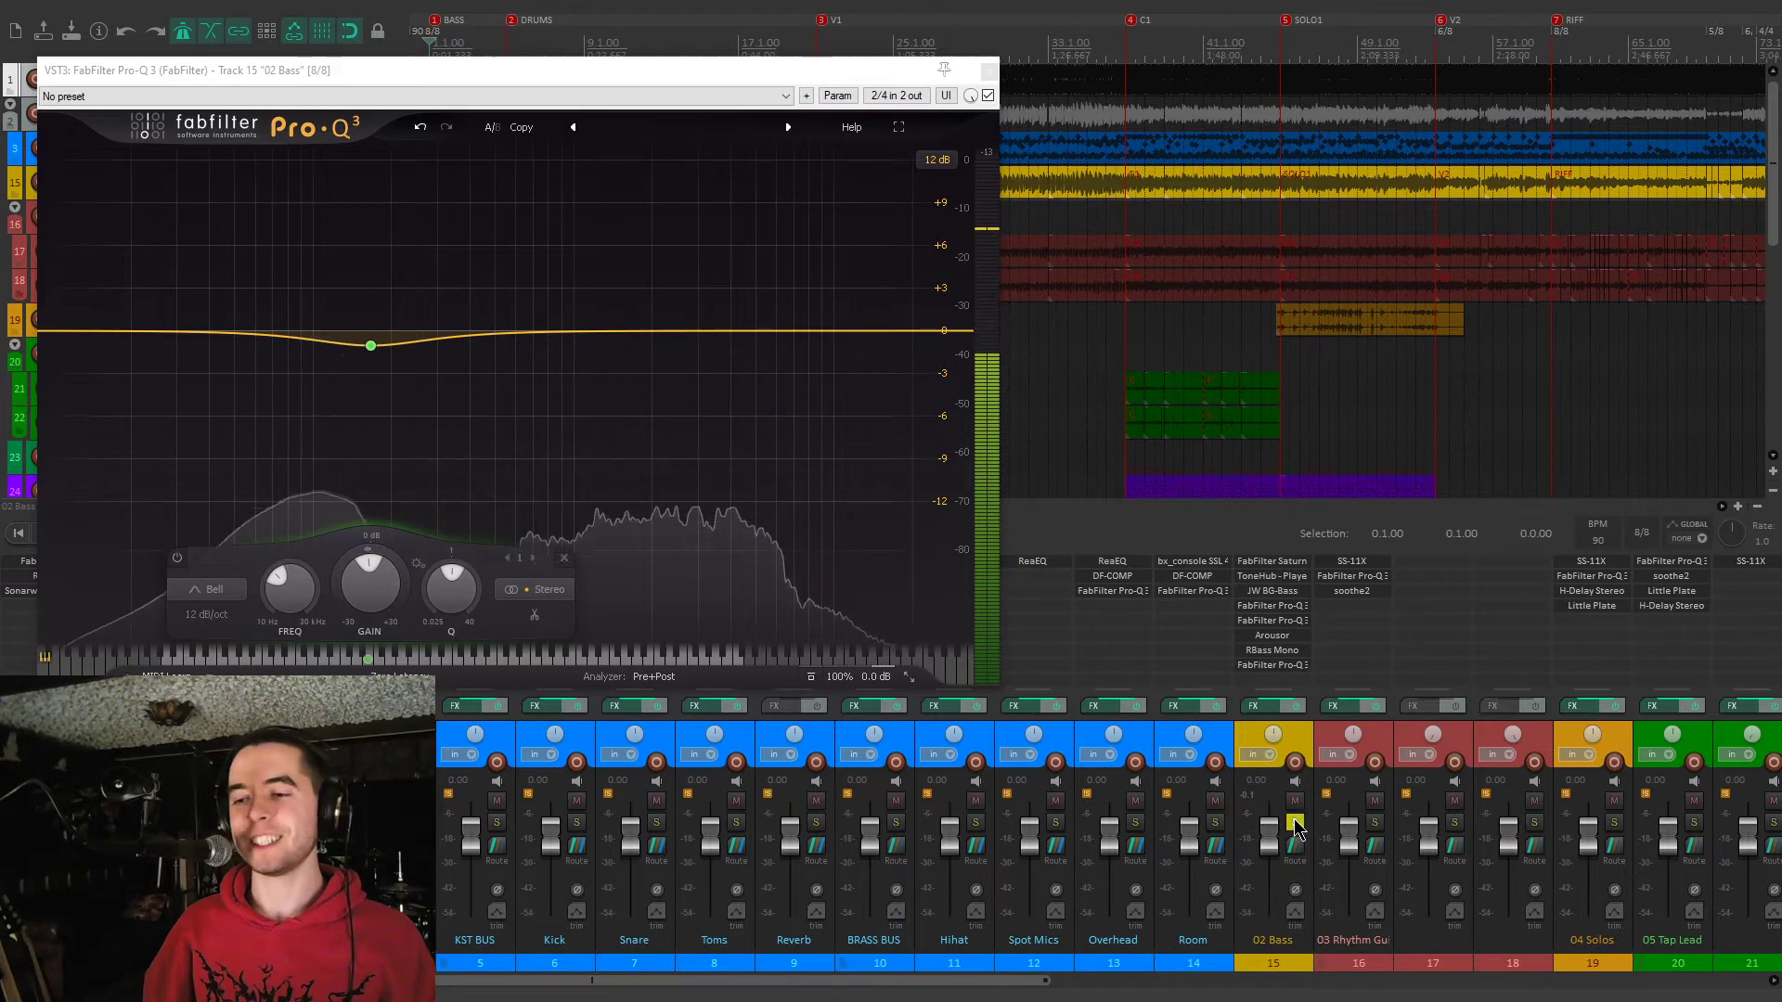
Unsolo 02 Bass, close its Pro-Q 3, and play the full mix from the start and from the V1 marker
left_click(1295, 822)
left_click(990, 71)
key("space")
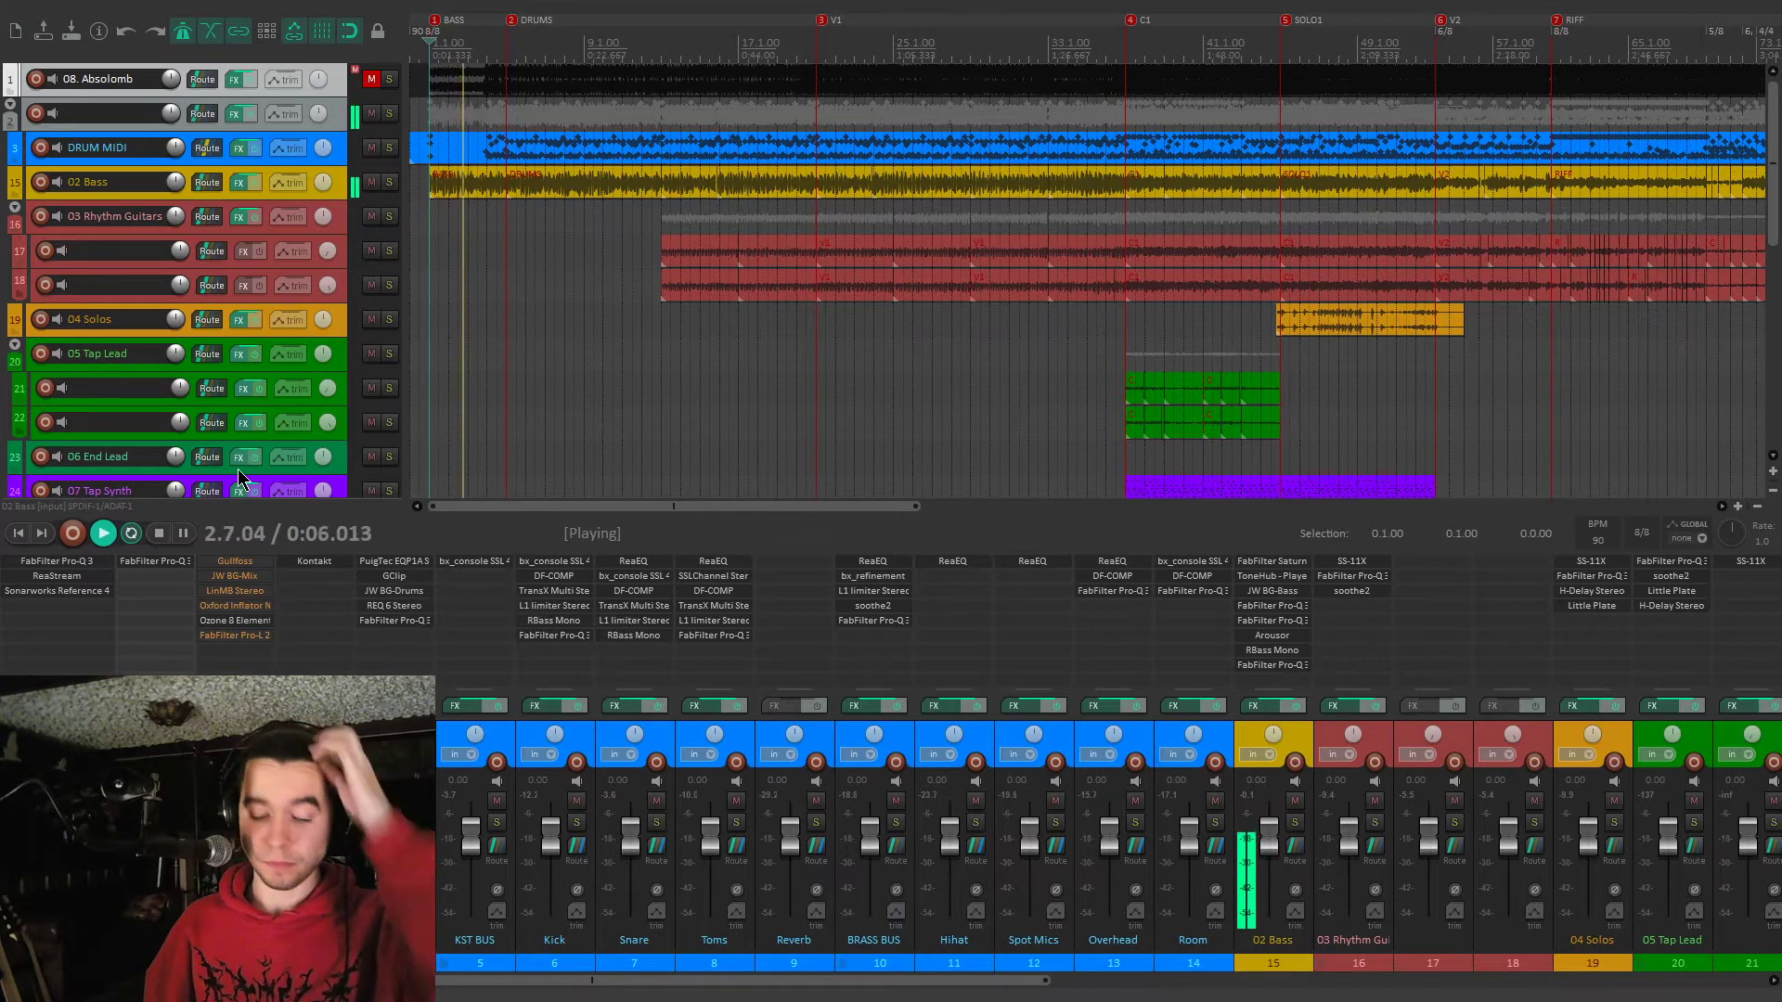
key("3")
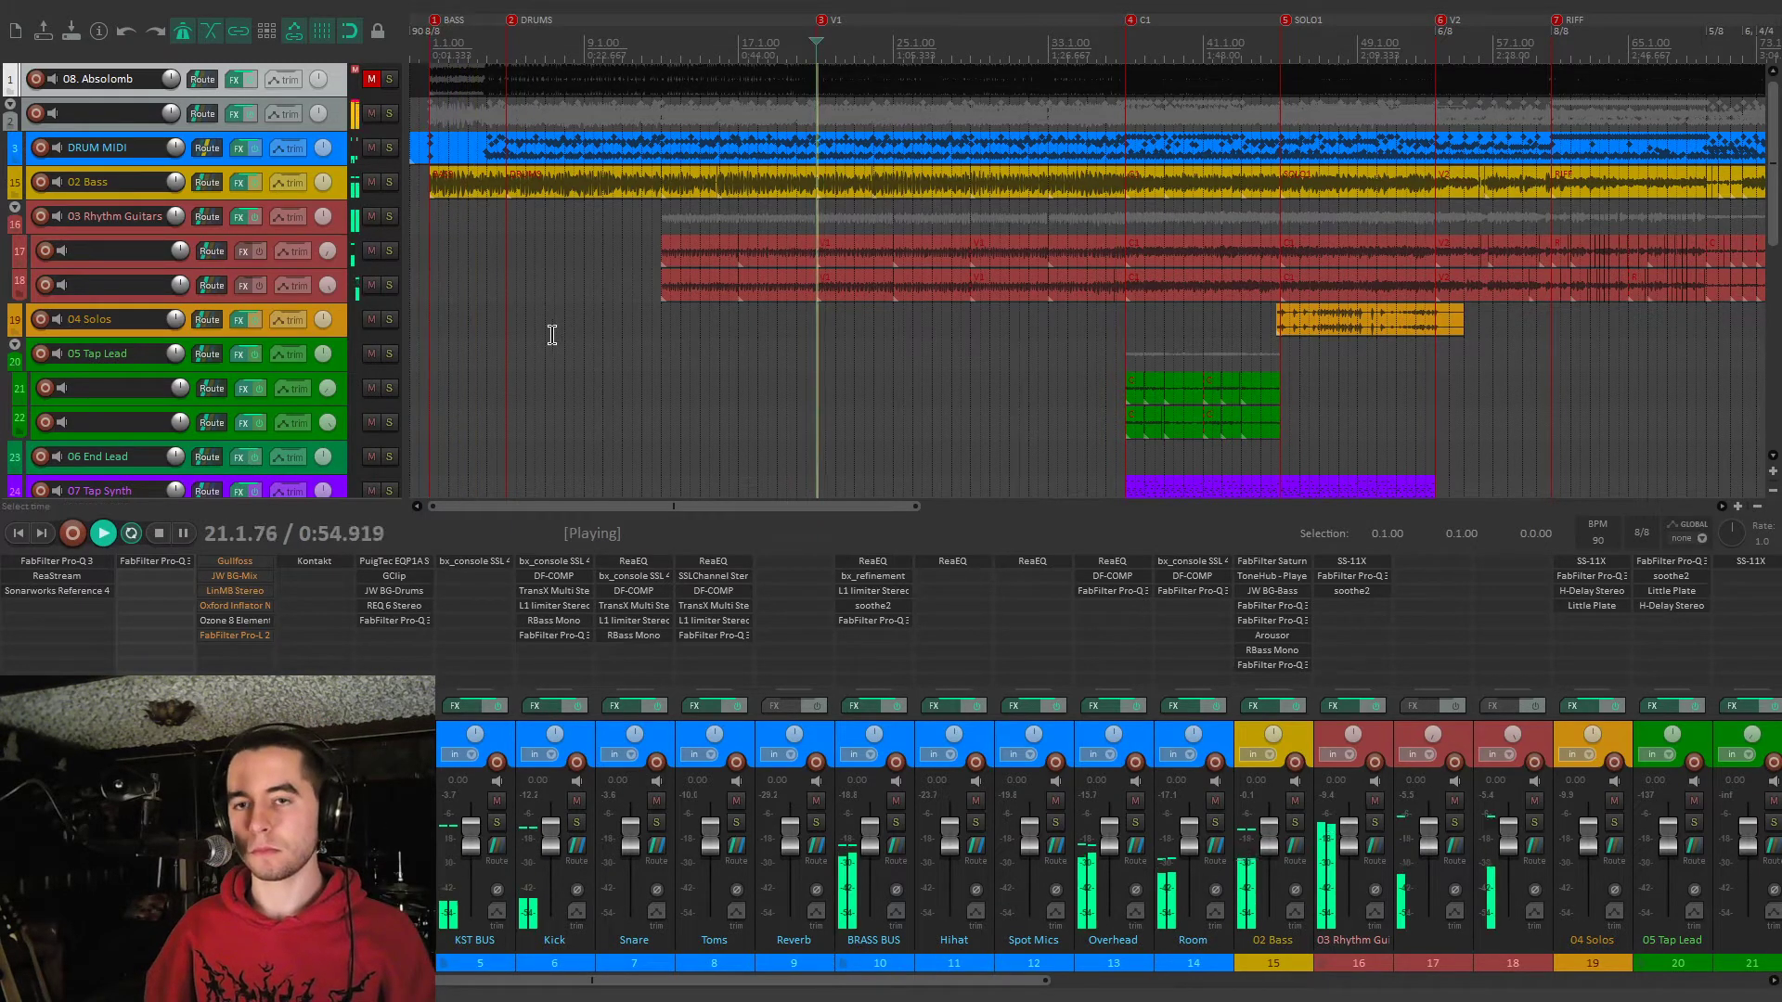
Solo the 03 Rhythm Guitars folder track, then open its SS-11X amp plug-in and examine the gate, TS808, preamp and cabinet settings
left_click(1374, 823)
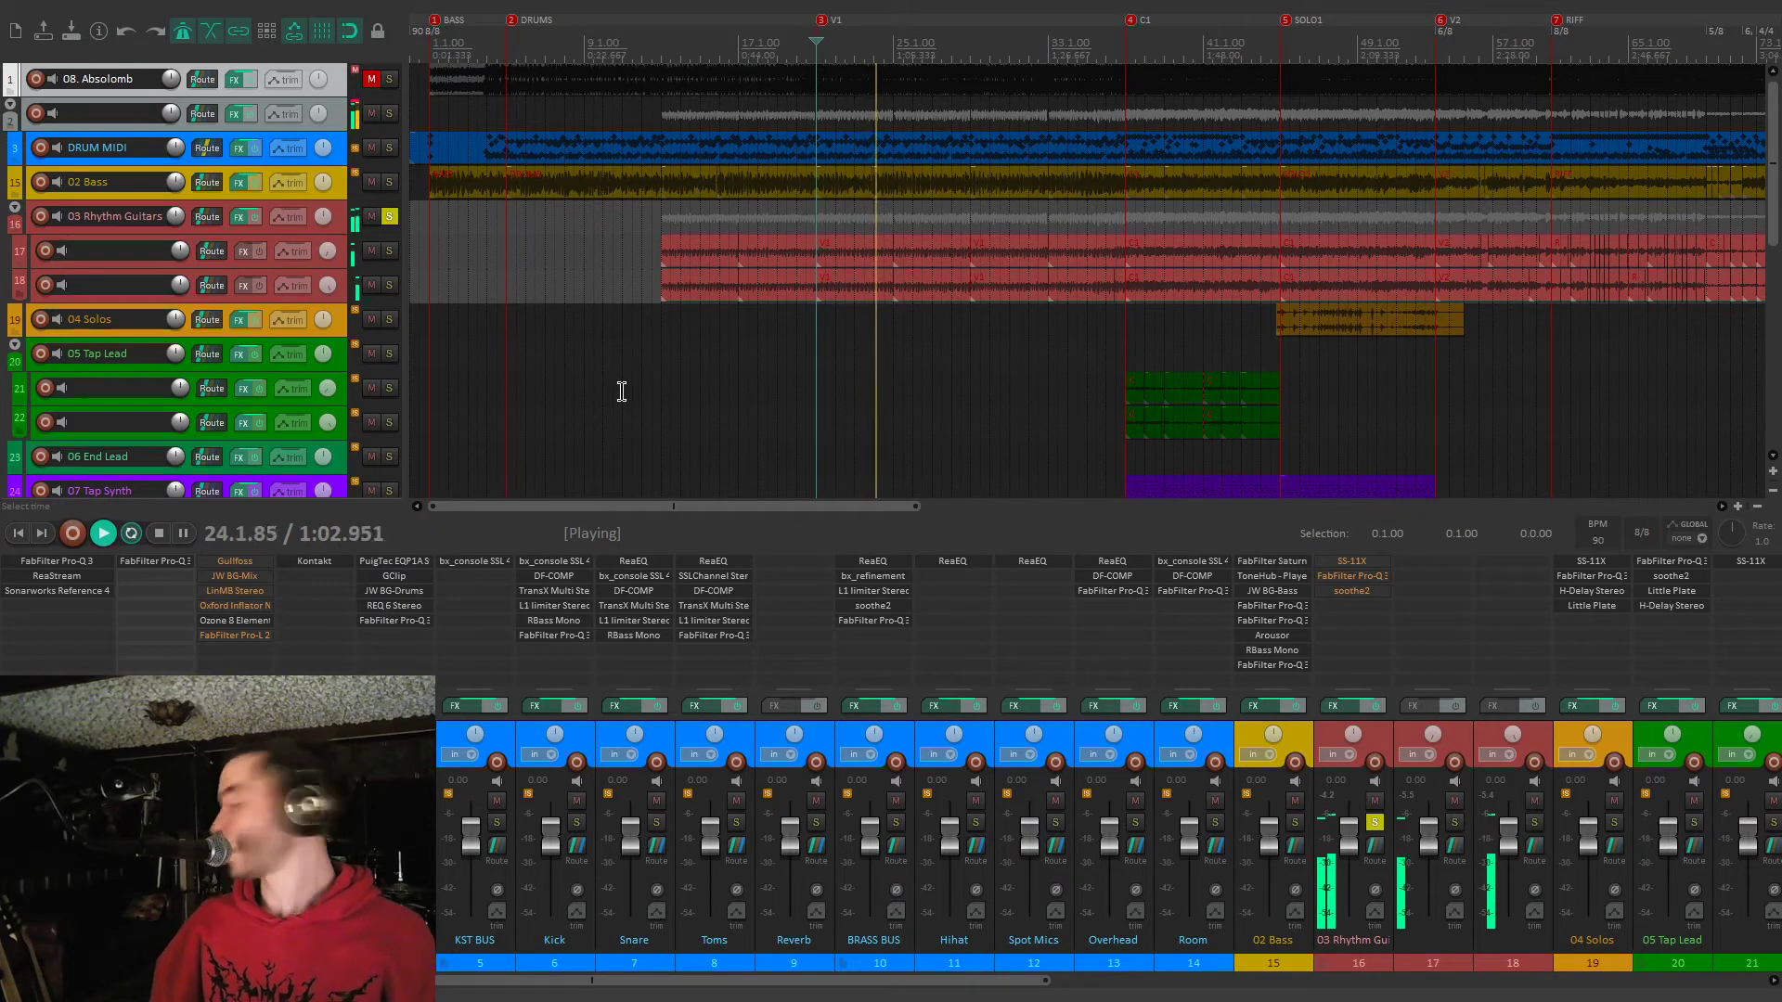
left_click(1352, 561)
left_click_drag(832, 194, 959, 124)
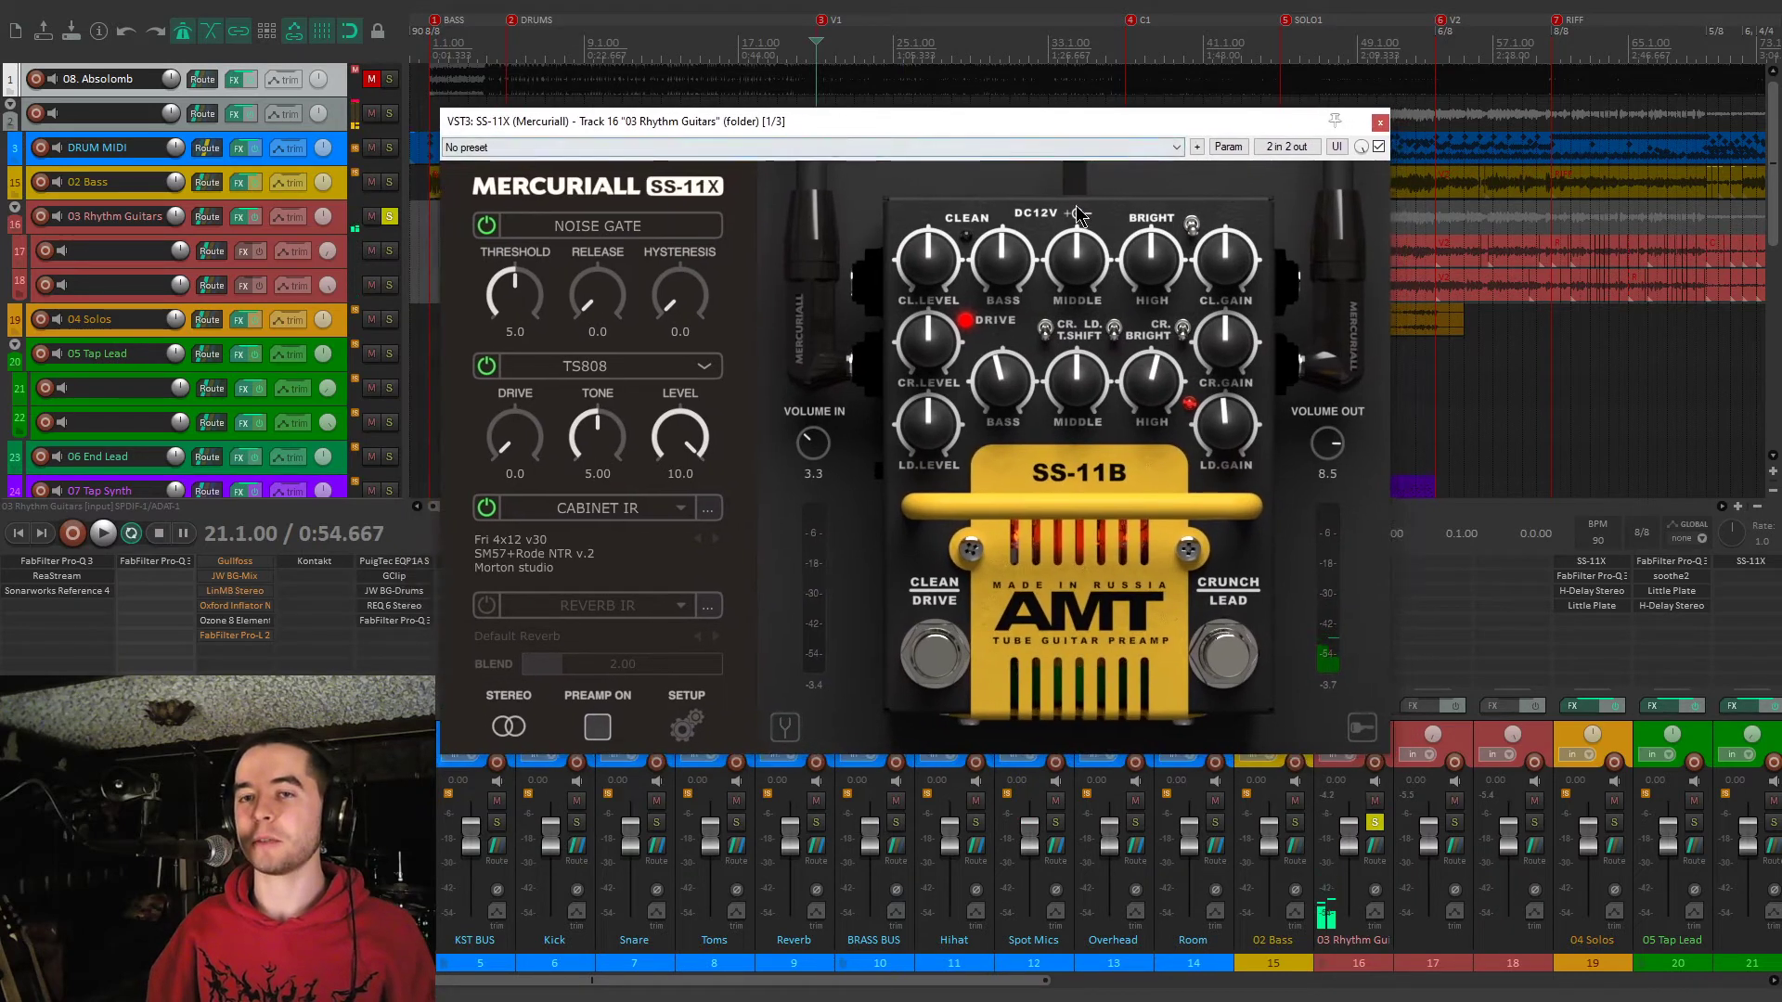
left_click(1104, 474)
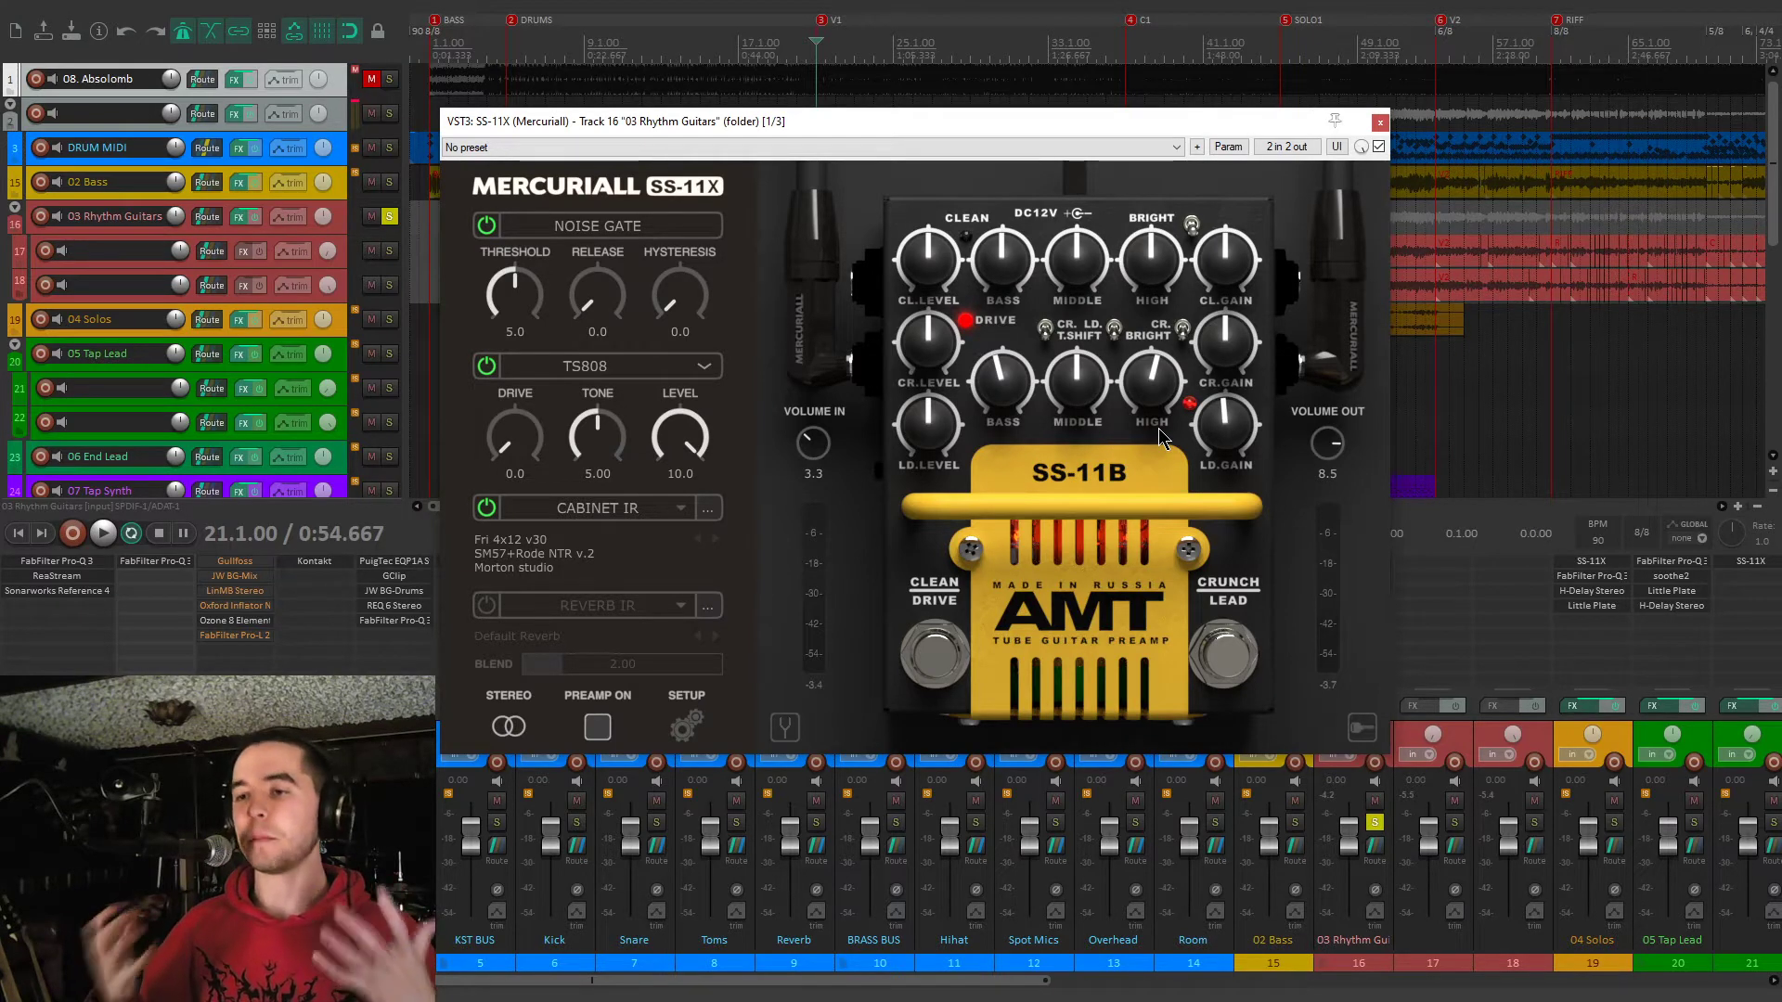
left_click_drag(1071, 121, 1073, 113)
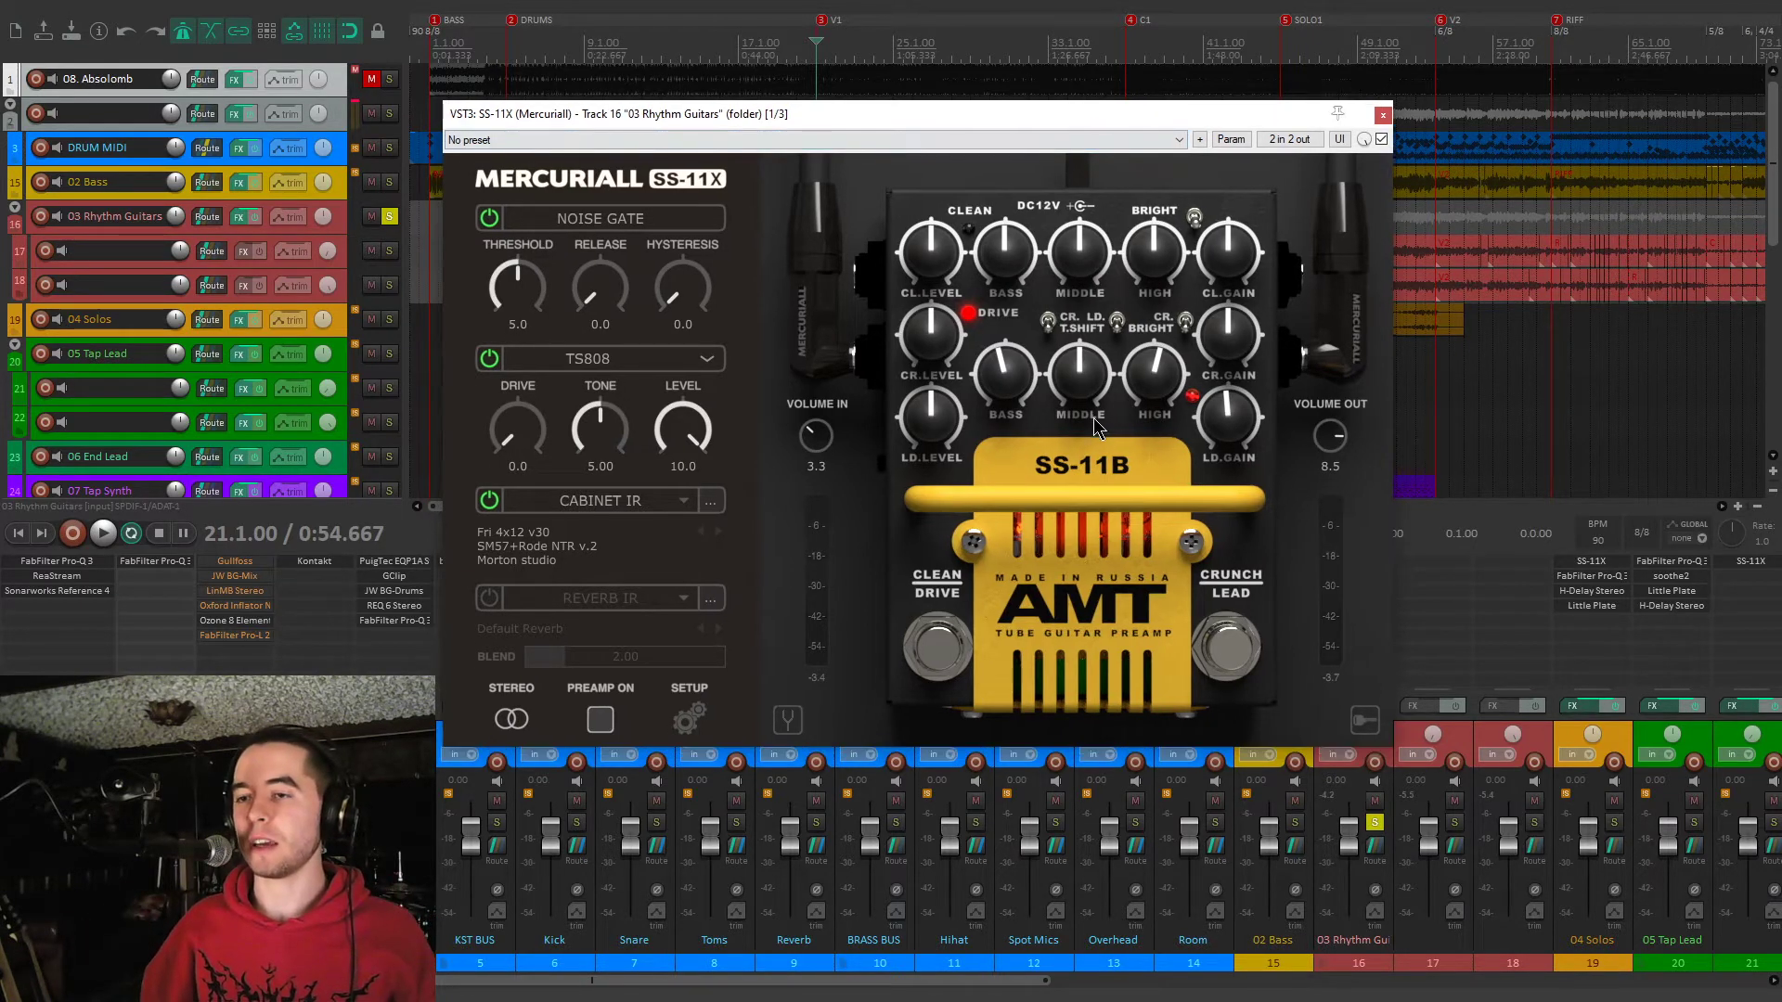
left_click_drag(1135, 109, 1139, 120)
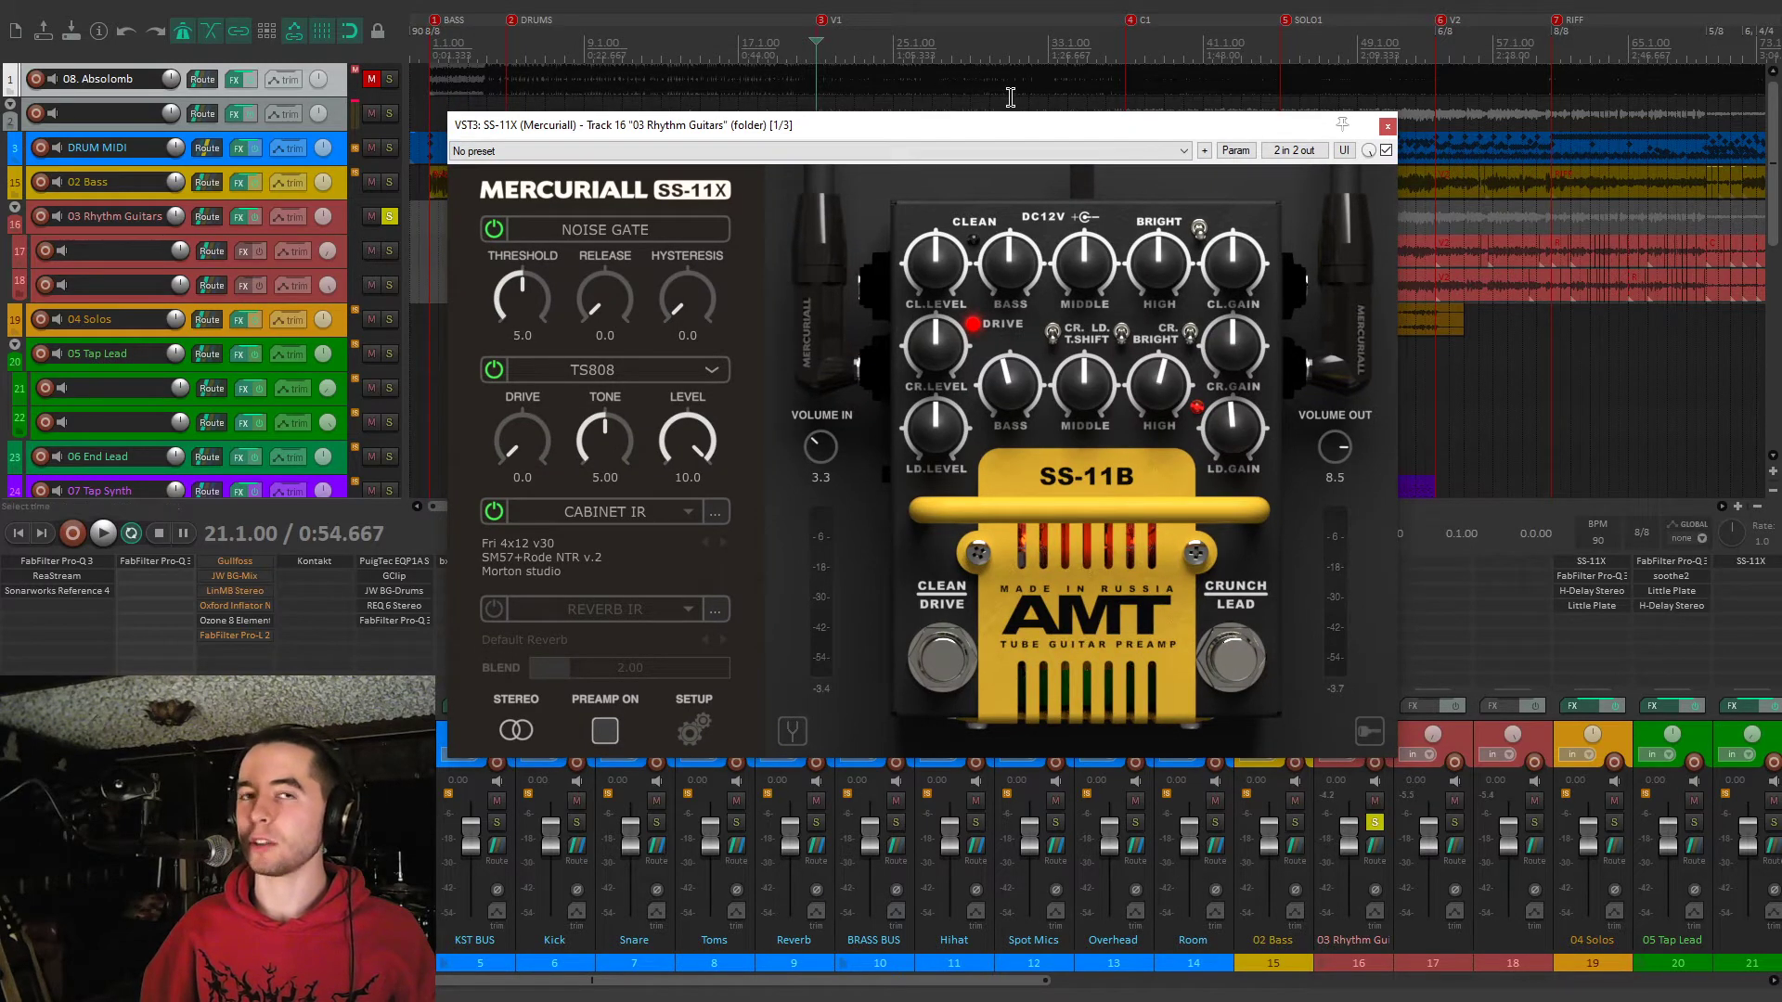
left_click_drag(1004, 135, 1010, 134)
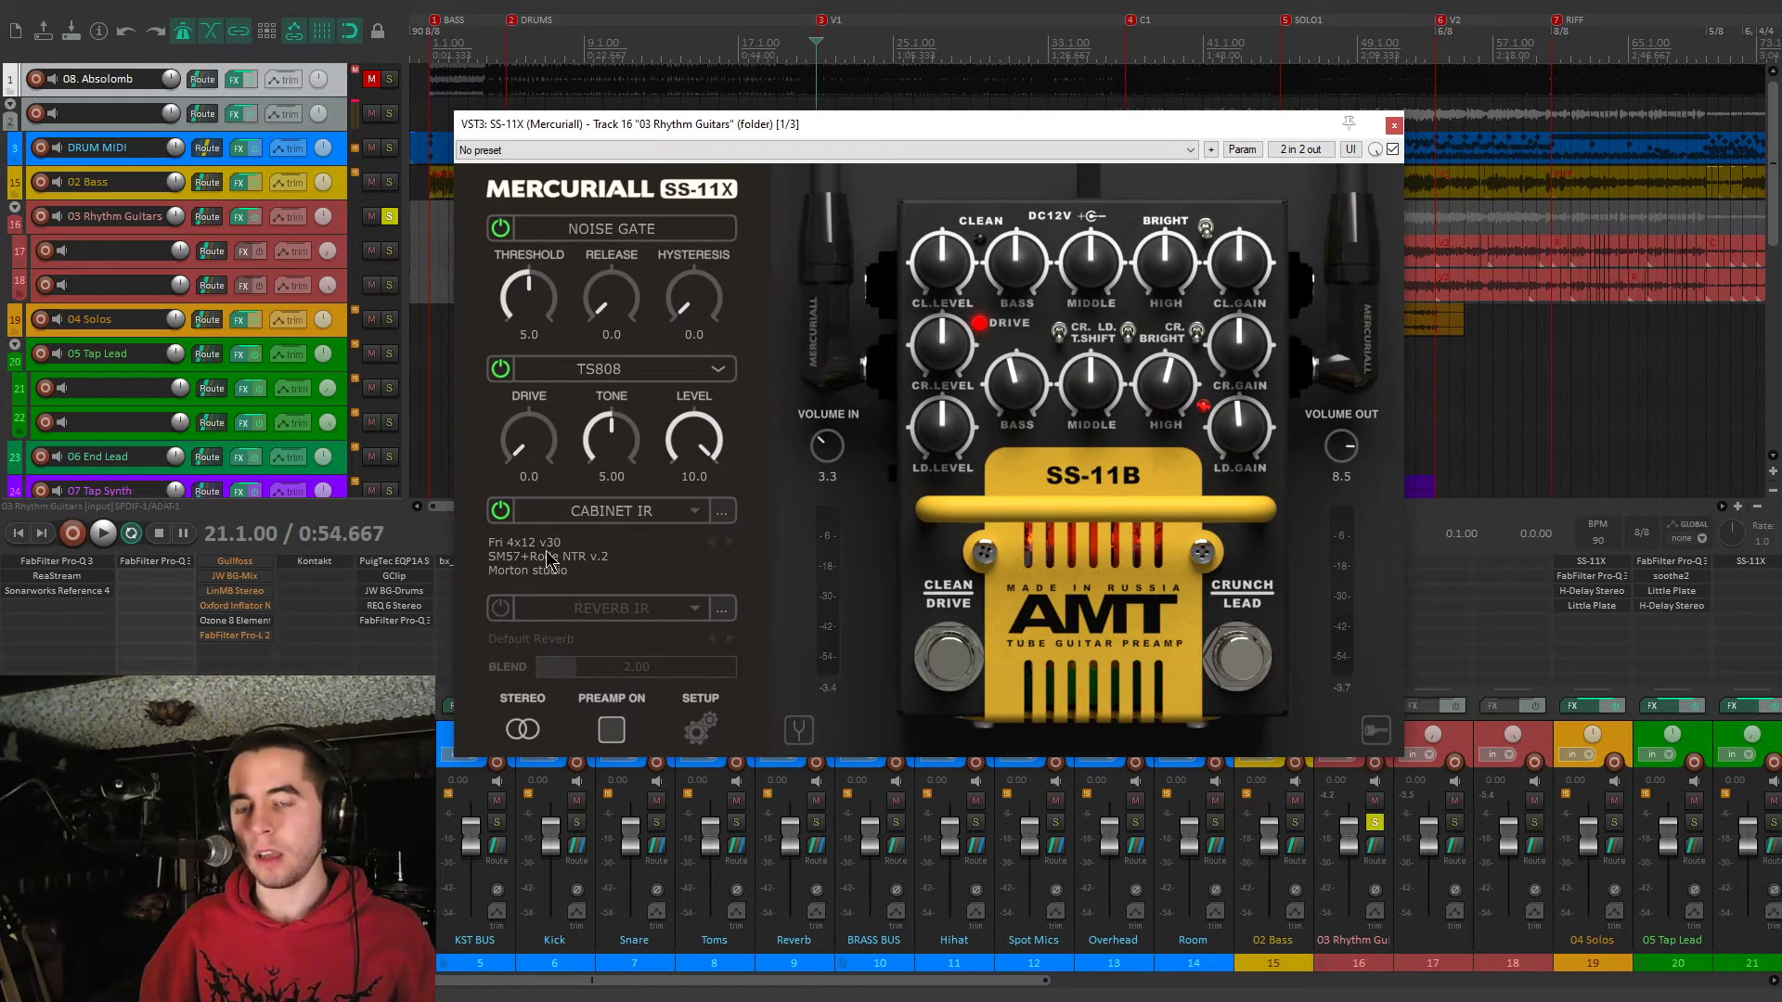
Audition the guitars with the Fri 4x12 greenbacks and Fri 4x12 v30 SM57+Rode NTR v.2 cabinet IRs, keeping the v30, and close SS-11X
left_click(693, 514)
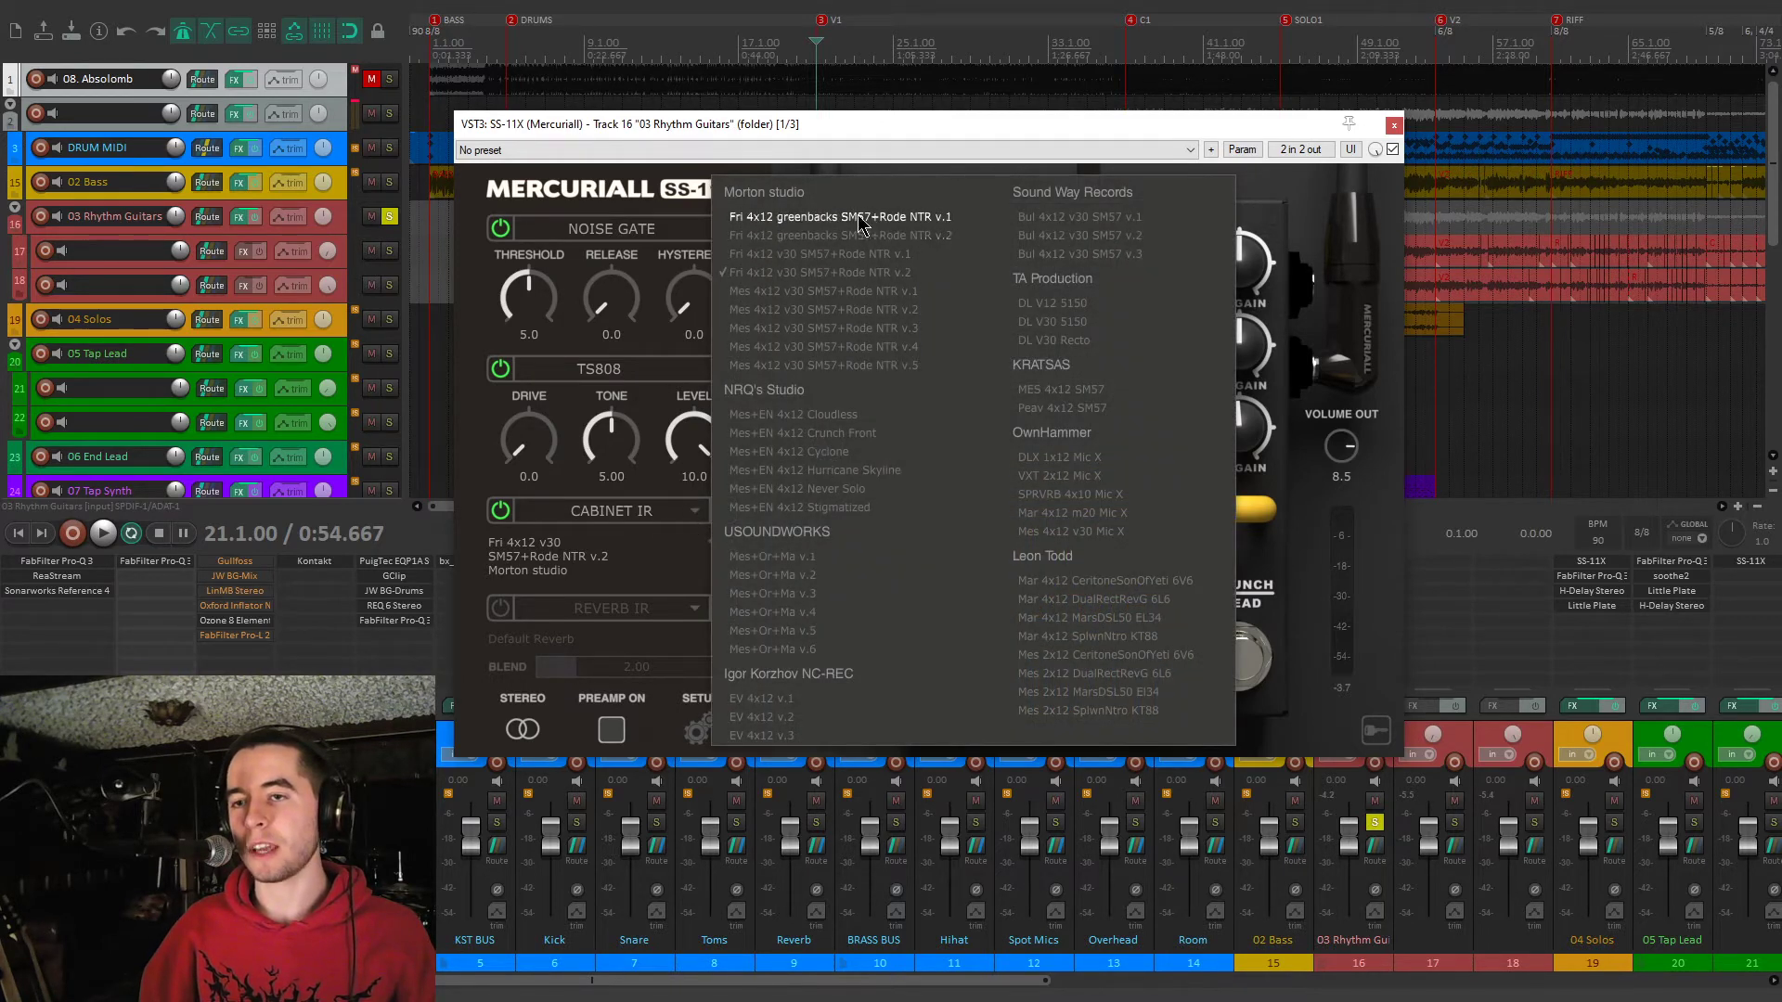
left_click(845, 274)
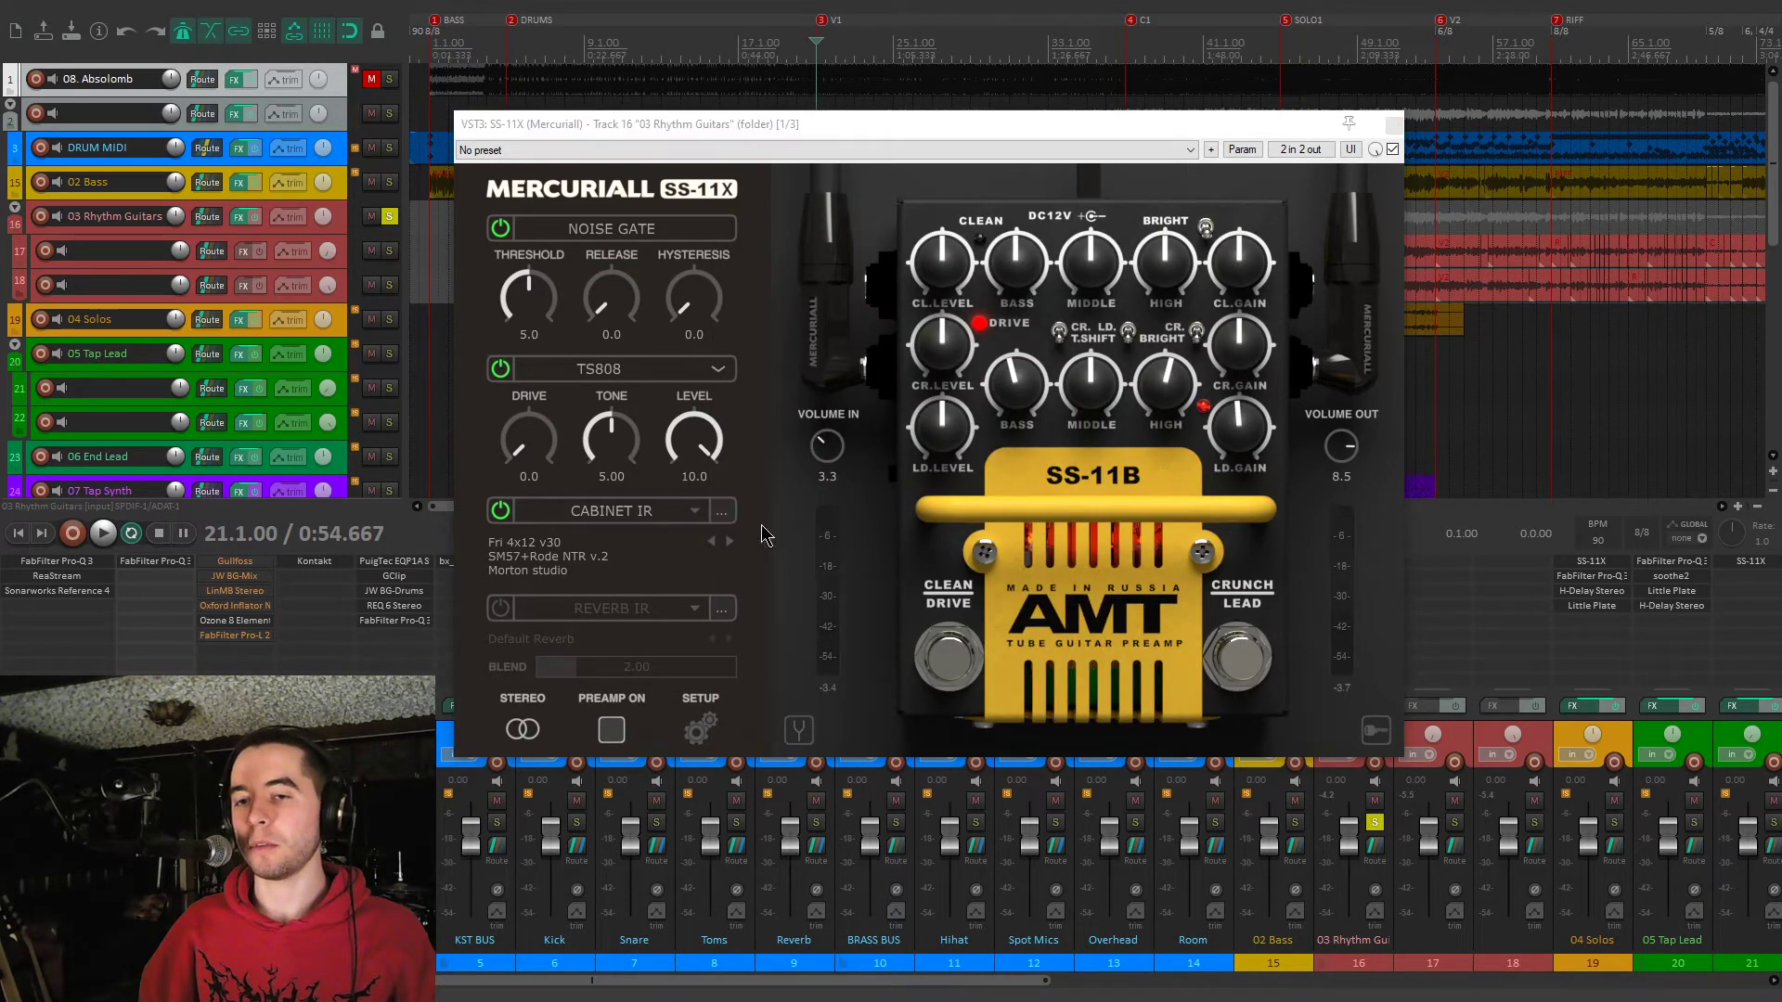
key("space")
left_click(713, 542)
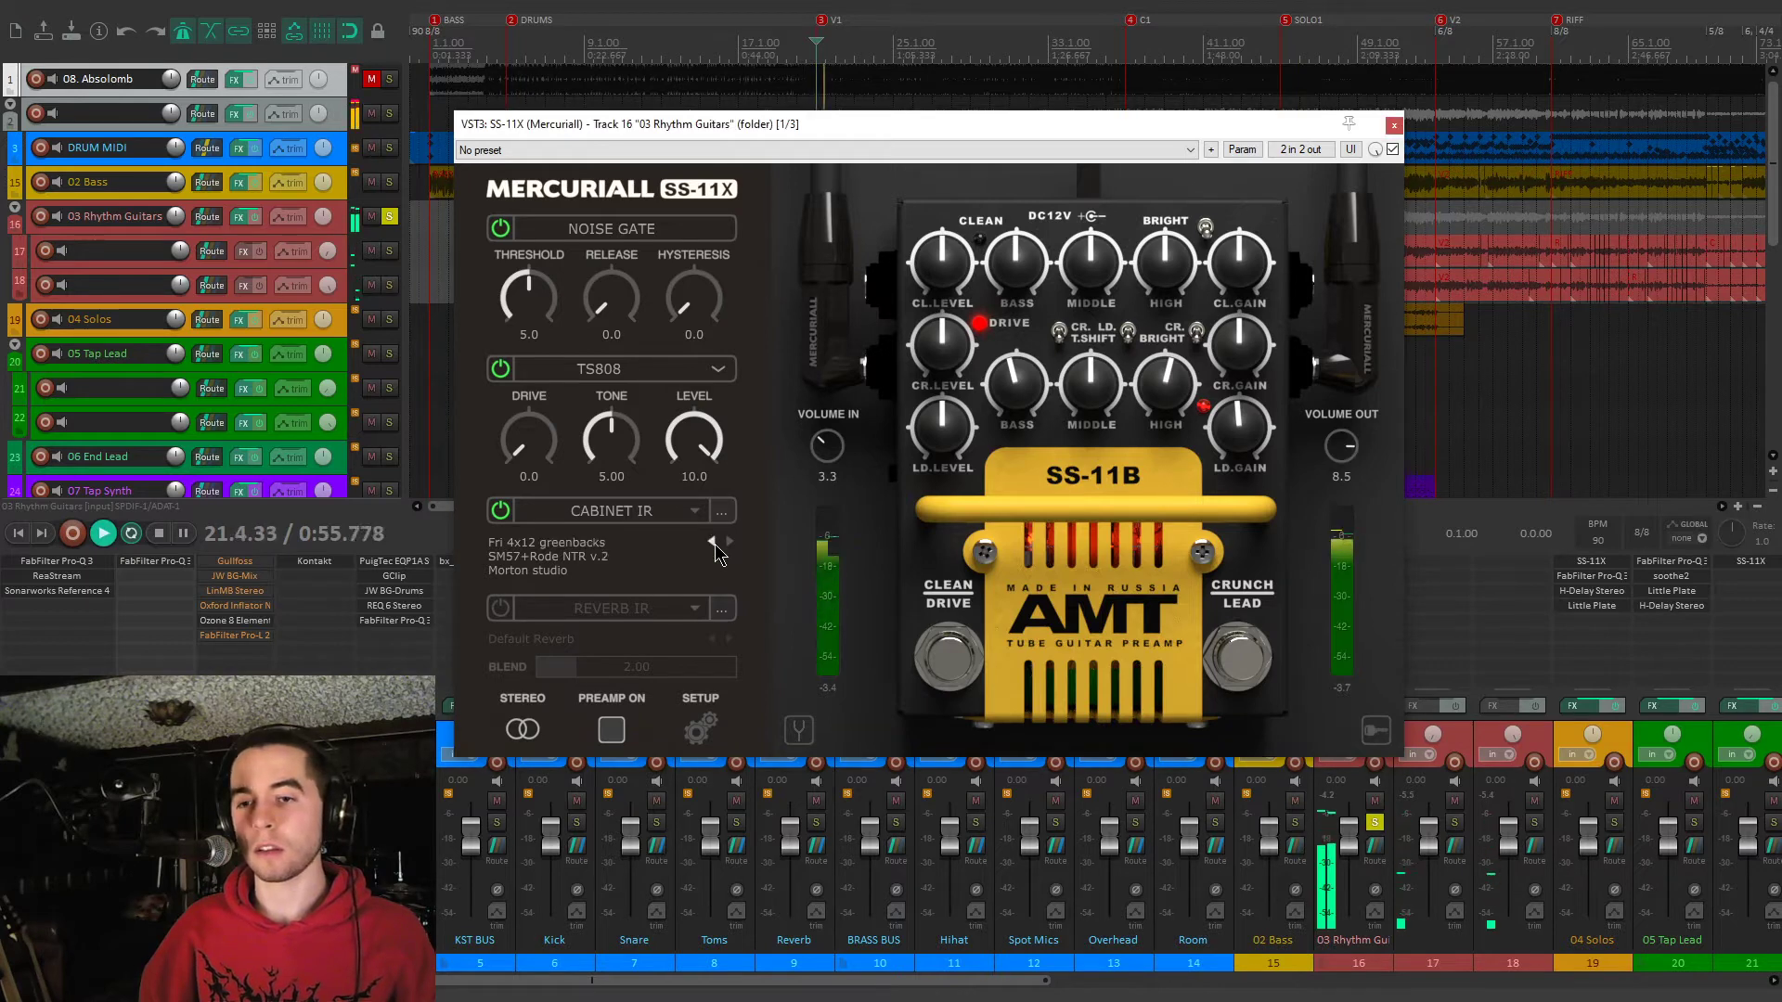
key("space")
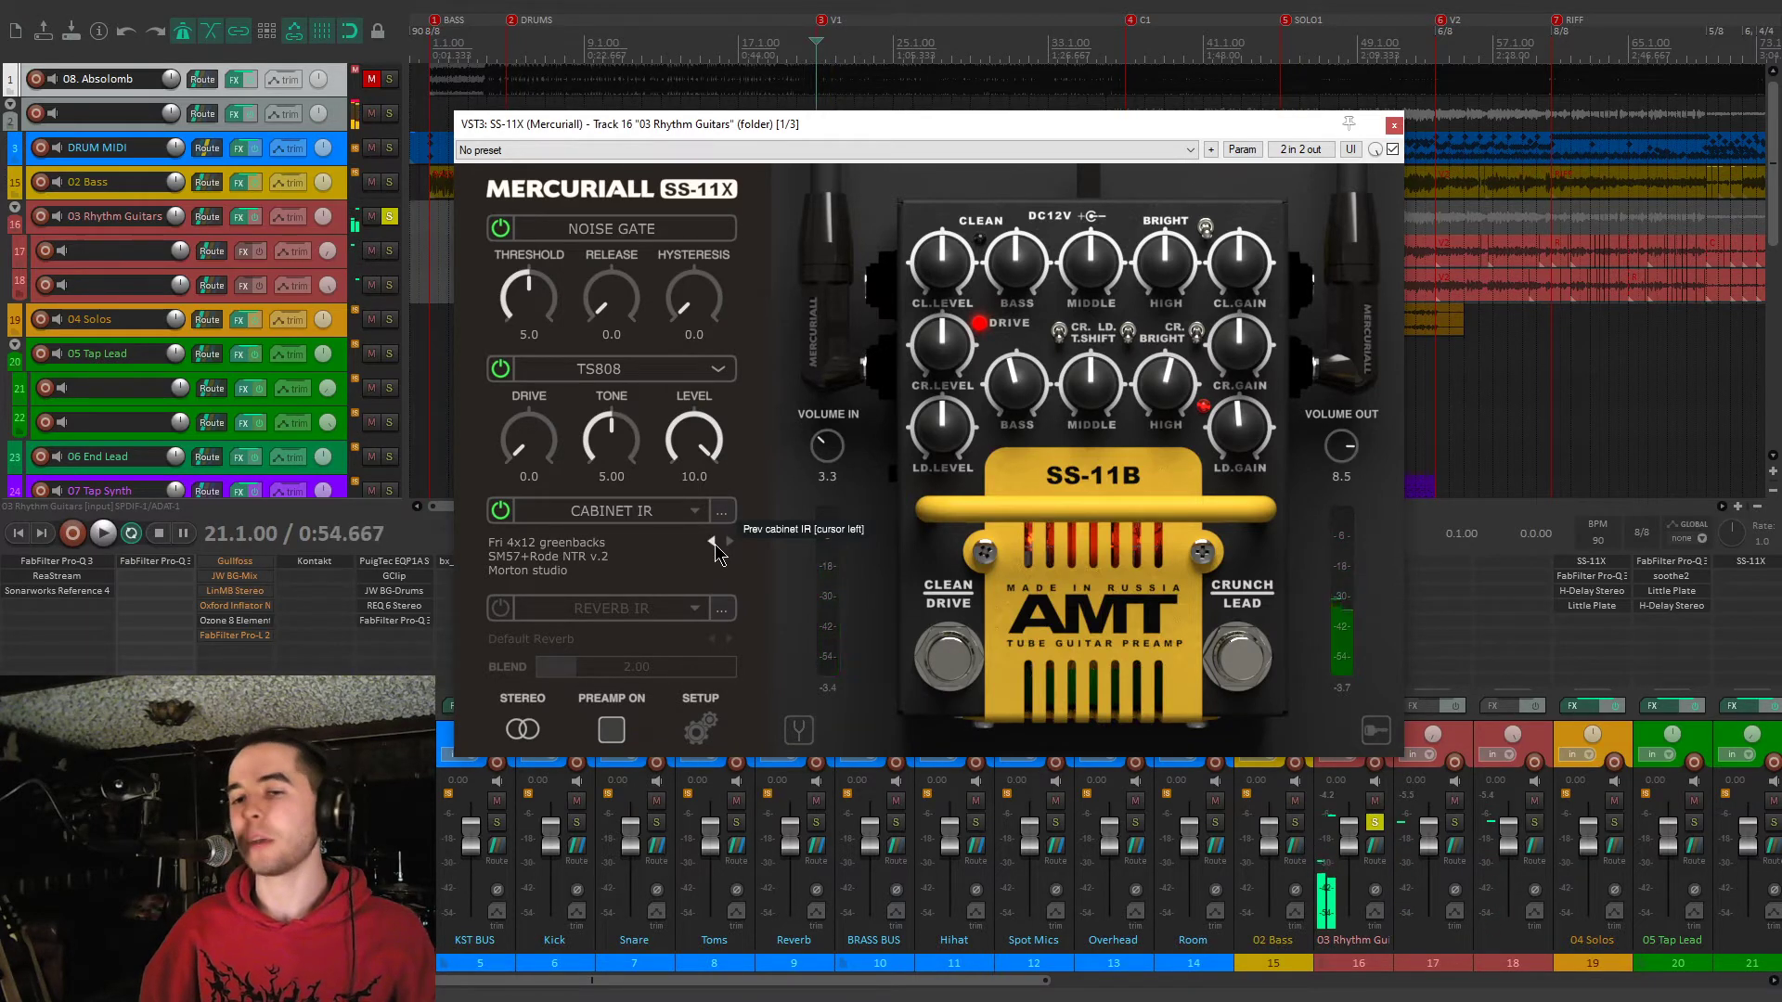
key("space")
left_click(730, 543)
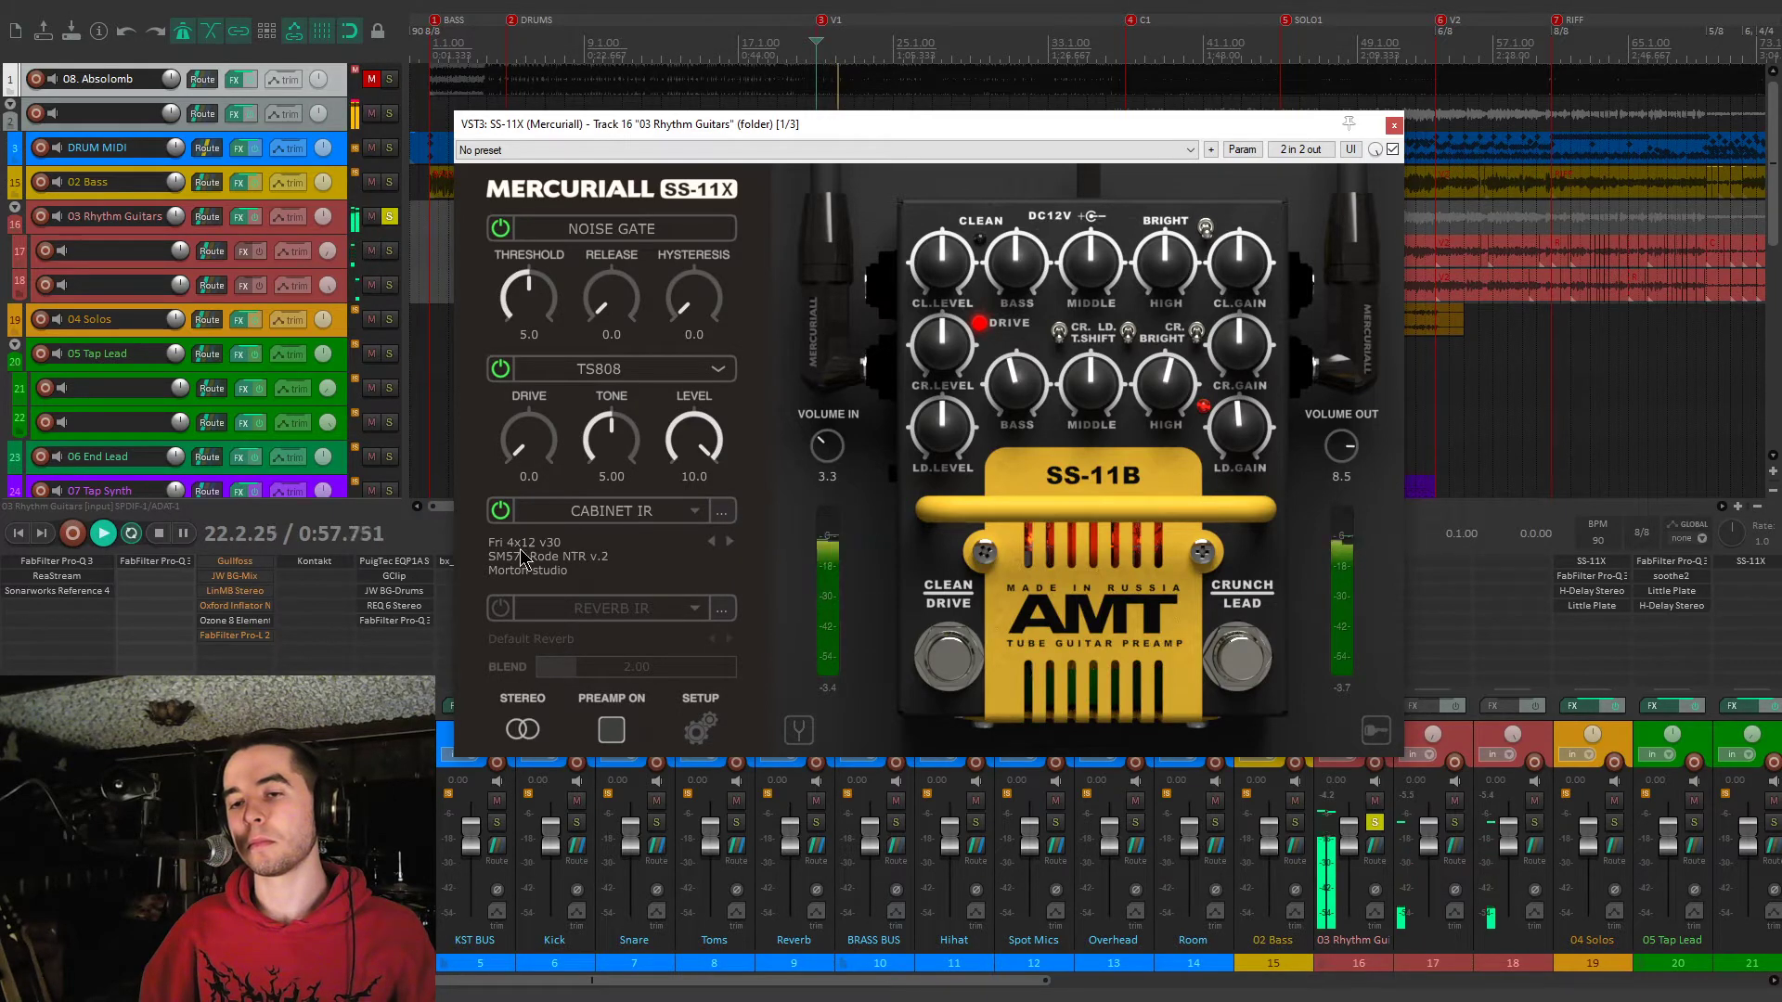
key("space")
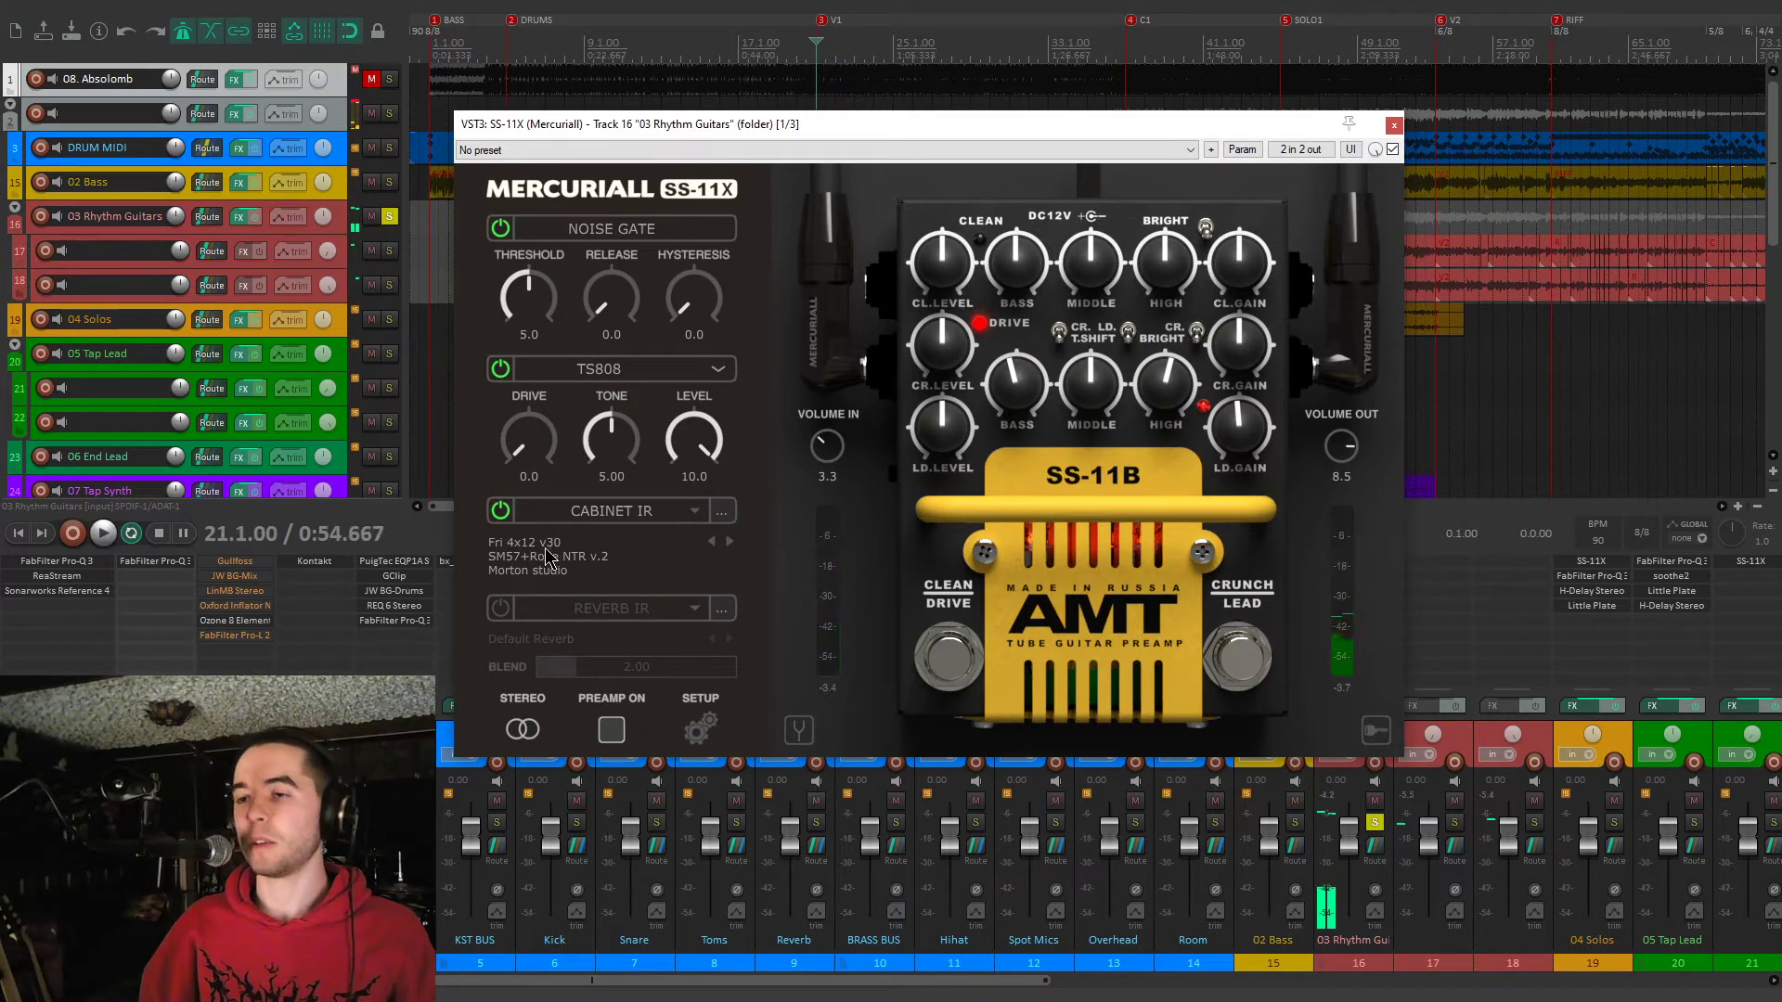
left_click(1394, 124)
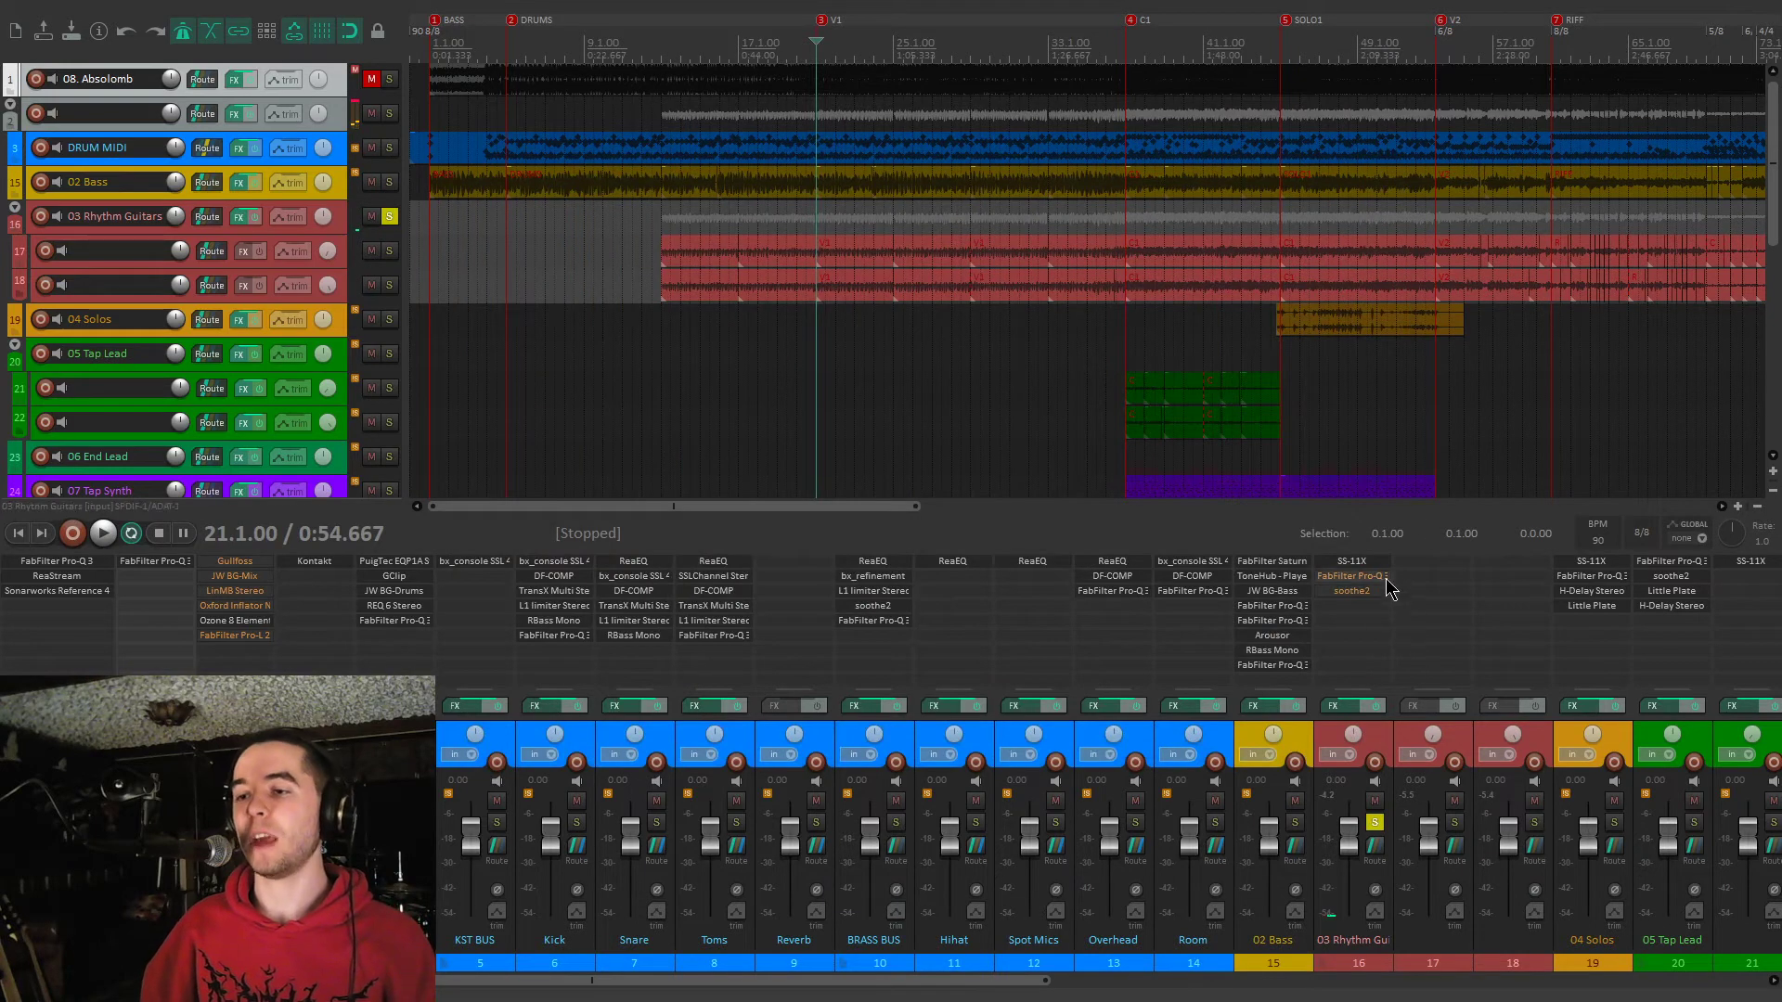
Switch on and open Pro-Q 3 on 03 Rhythm Guitars, and play the guitars to demonstrate its dynamic 120 Hz band
left_click(1352, 575)
left_click_drag(897, 223, 955, 178)
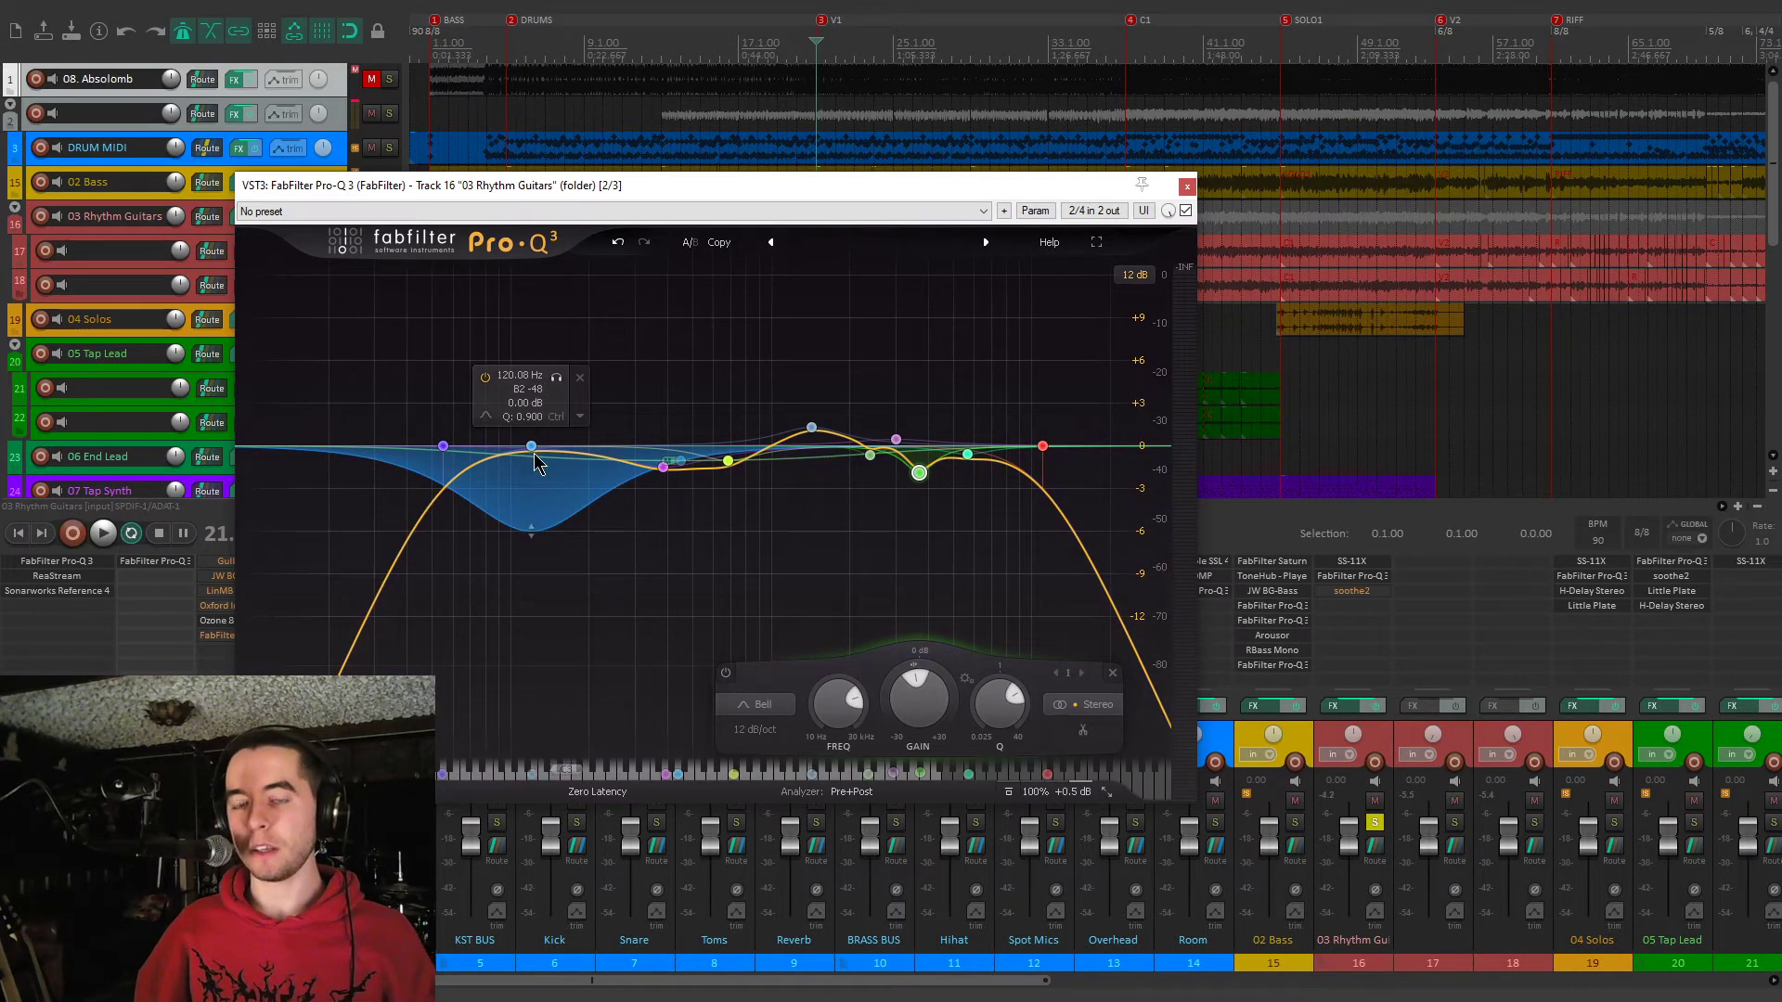
key("space")
left_click(557, 377)
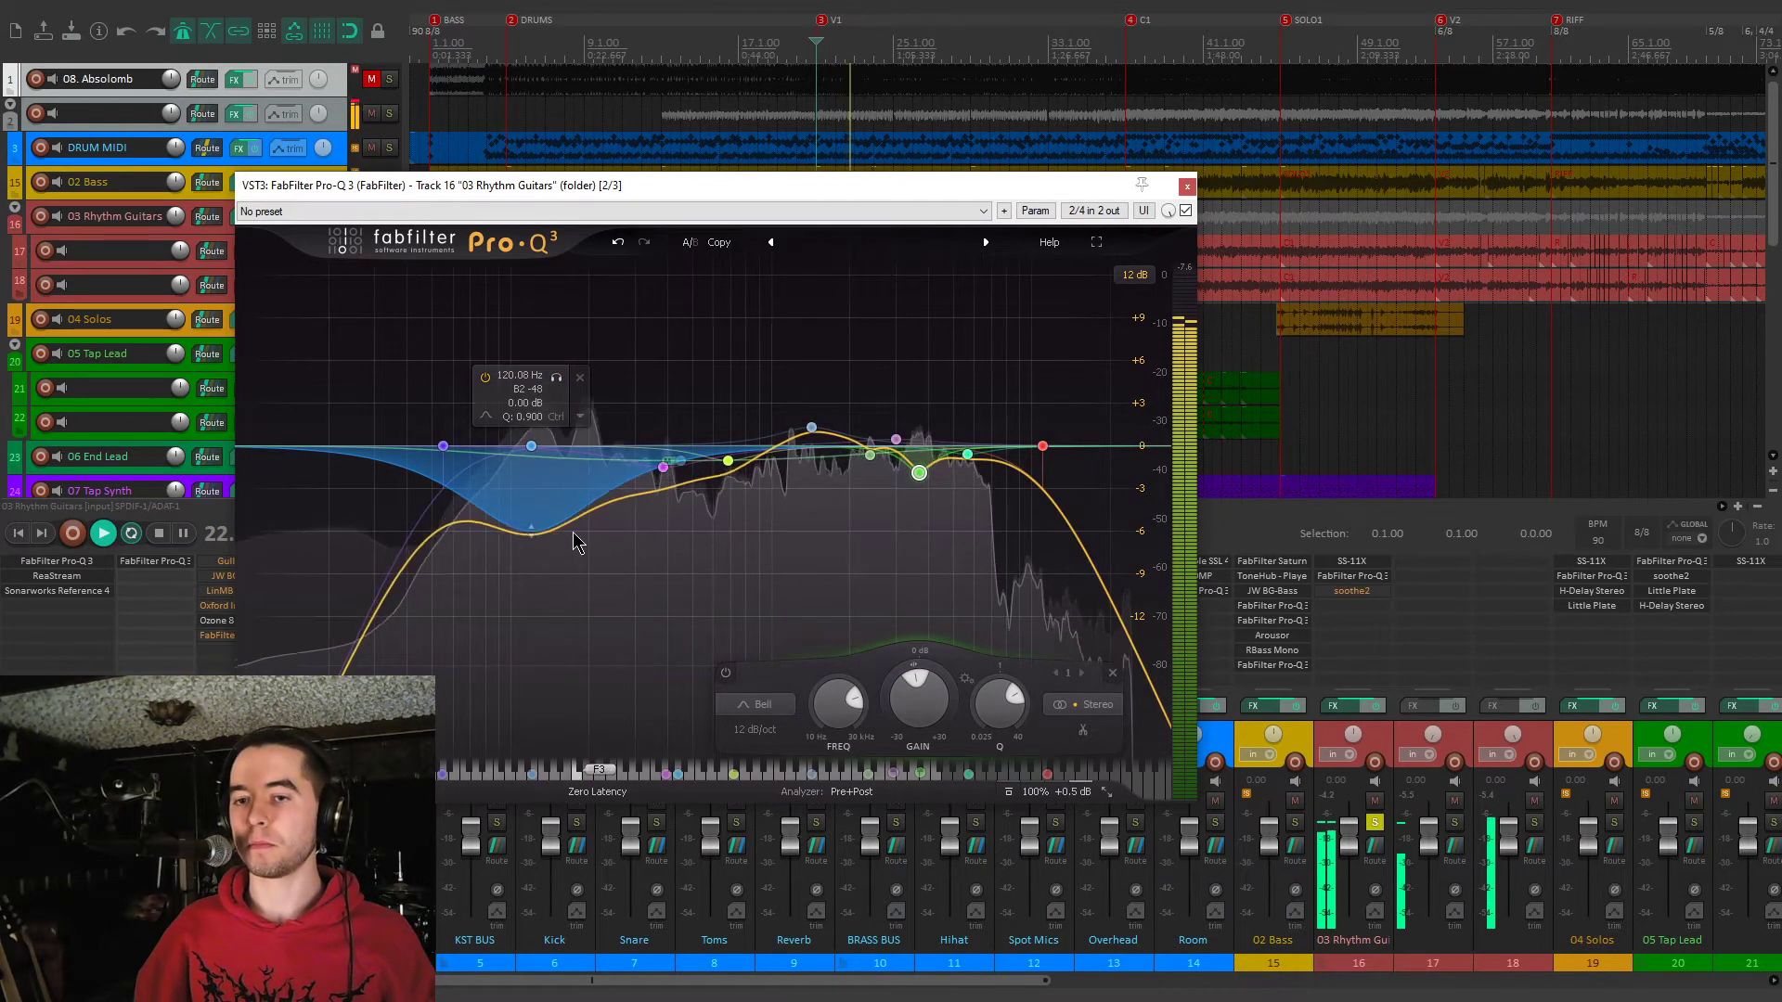
key("space")
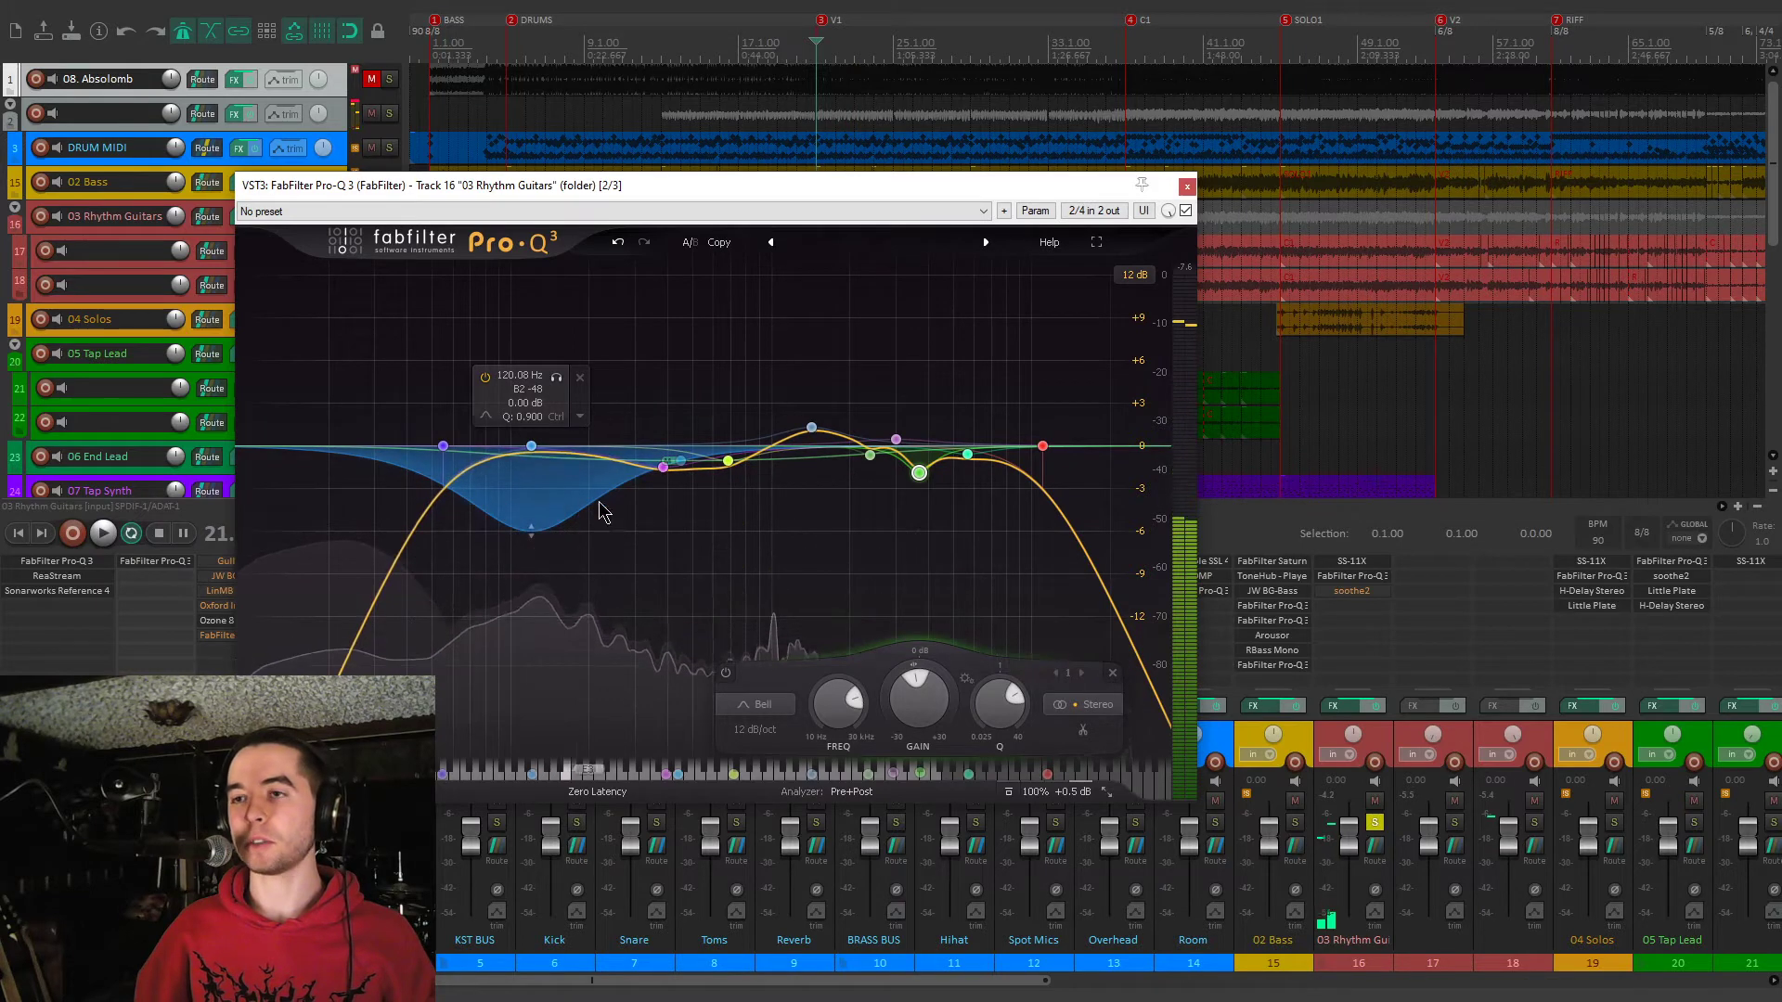
Play the guitars from the C1 marker to review the EQ's midrange bands, and audition the 1430 Hz boost in isolation
key("4")
key("space")
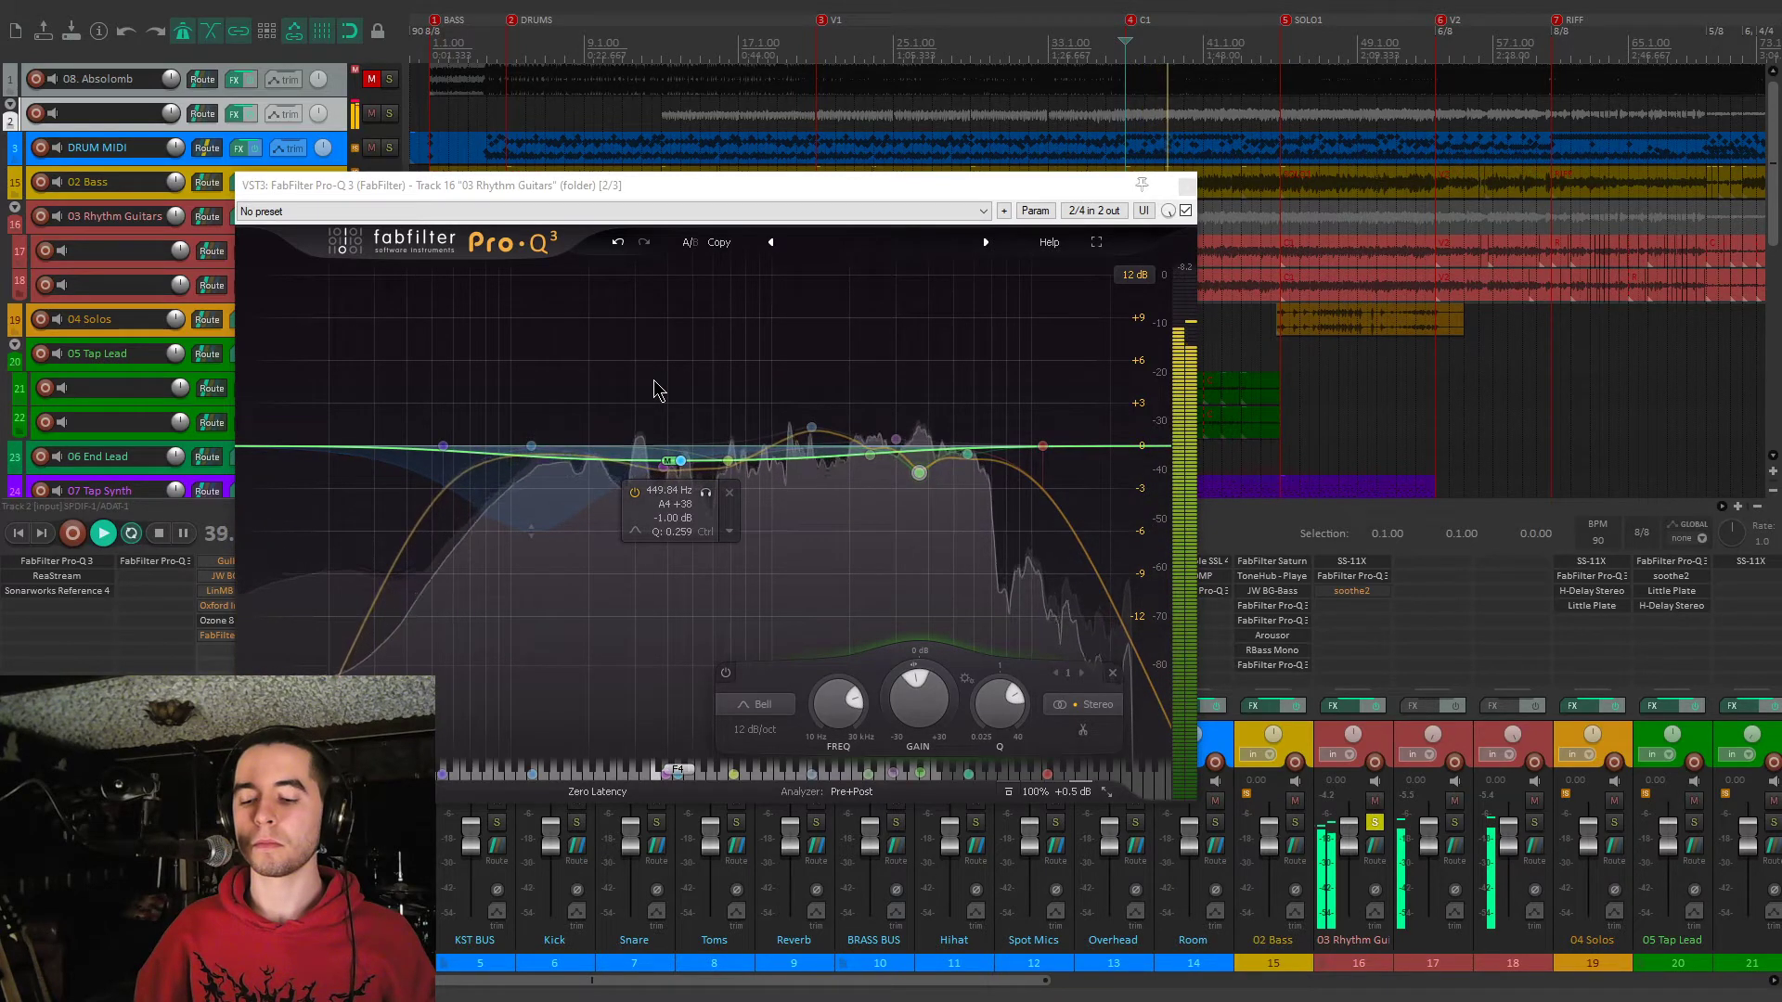
key("space")
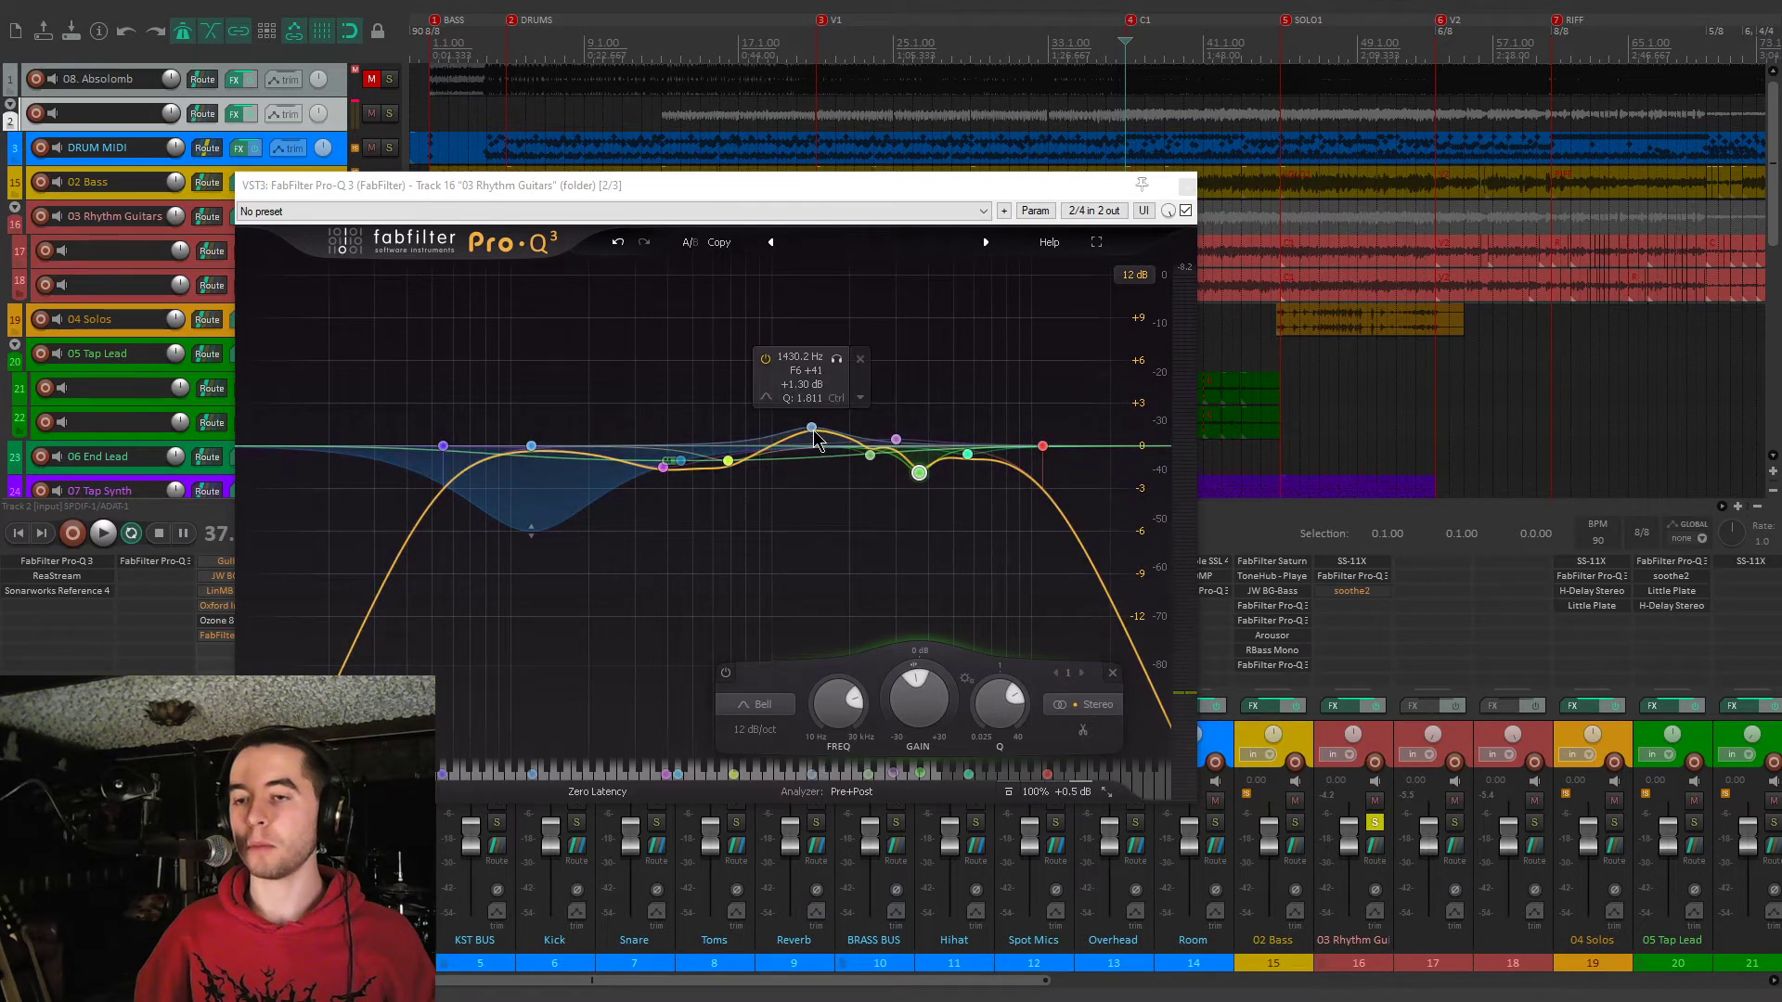
key("space")
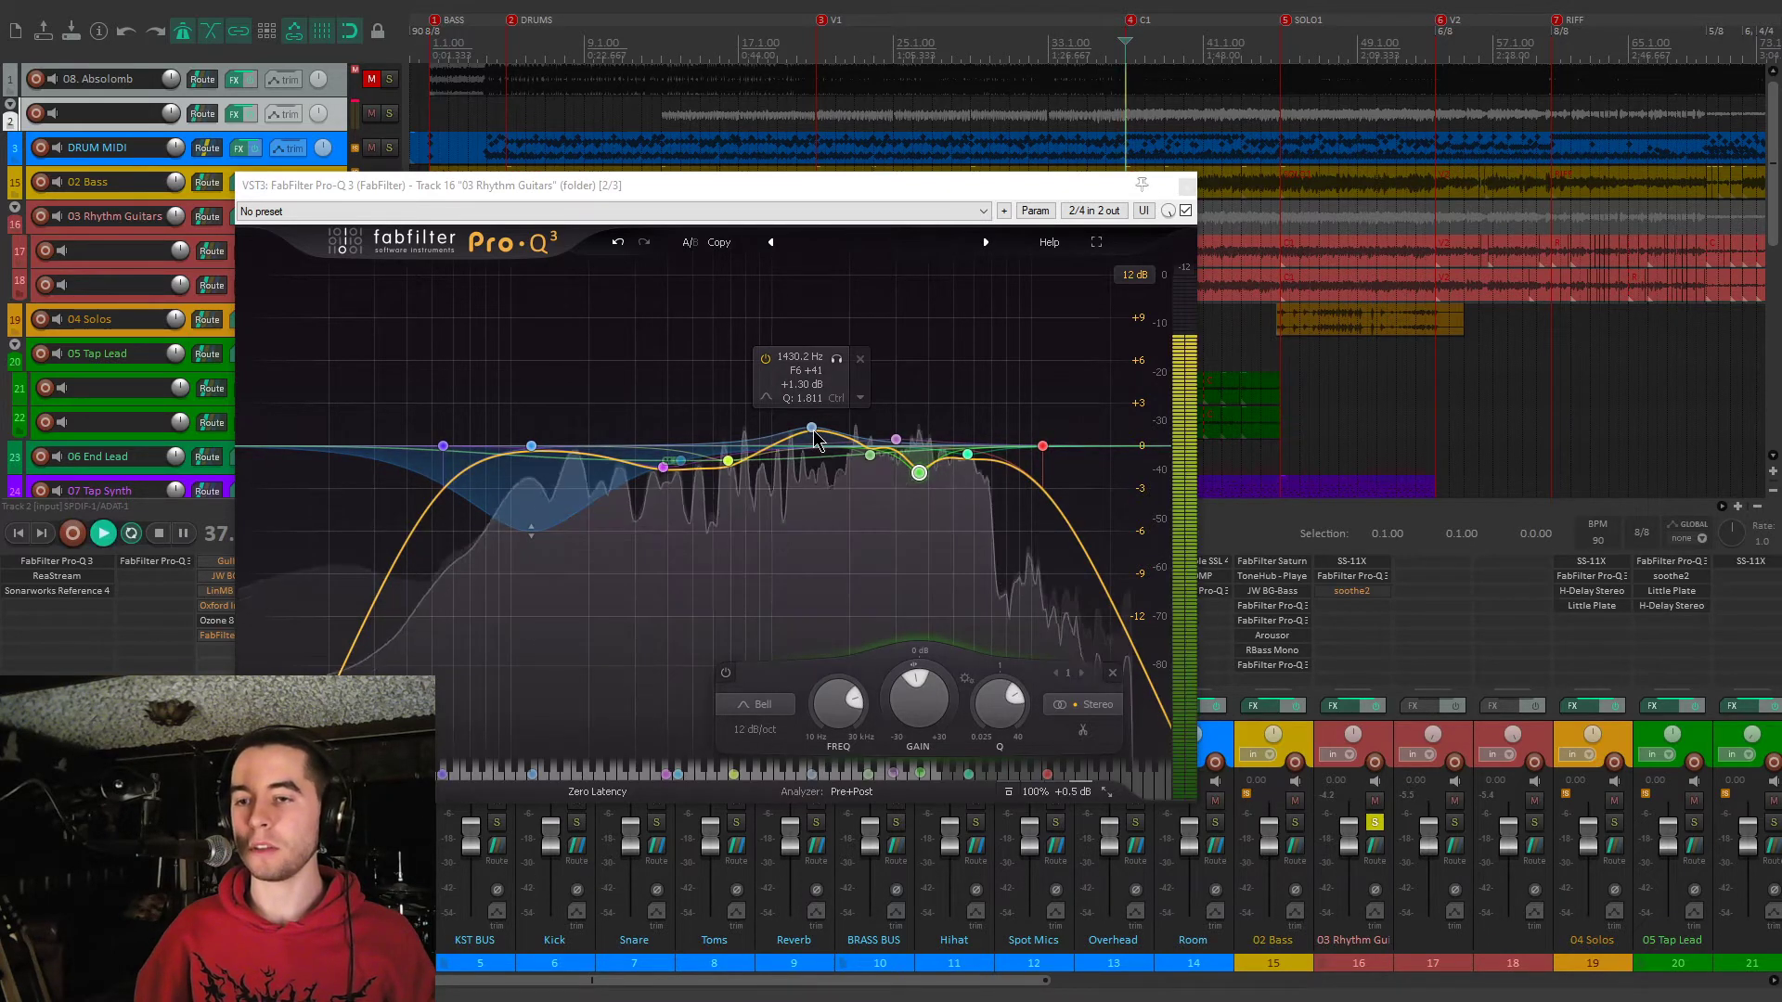
left_click(838, 361)
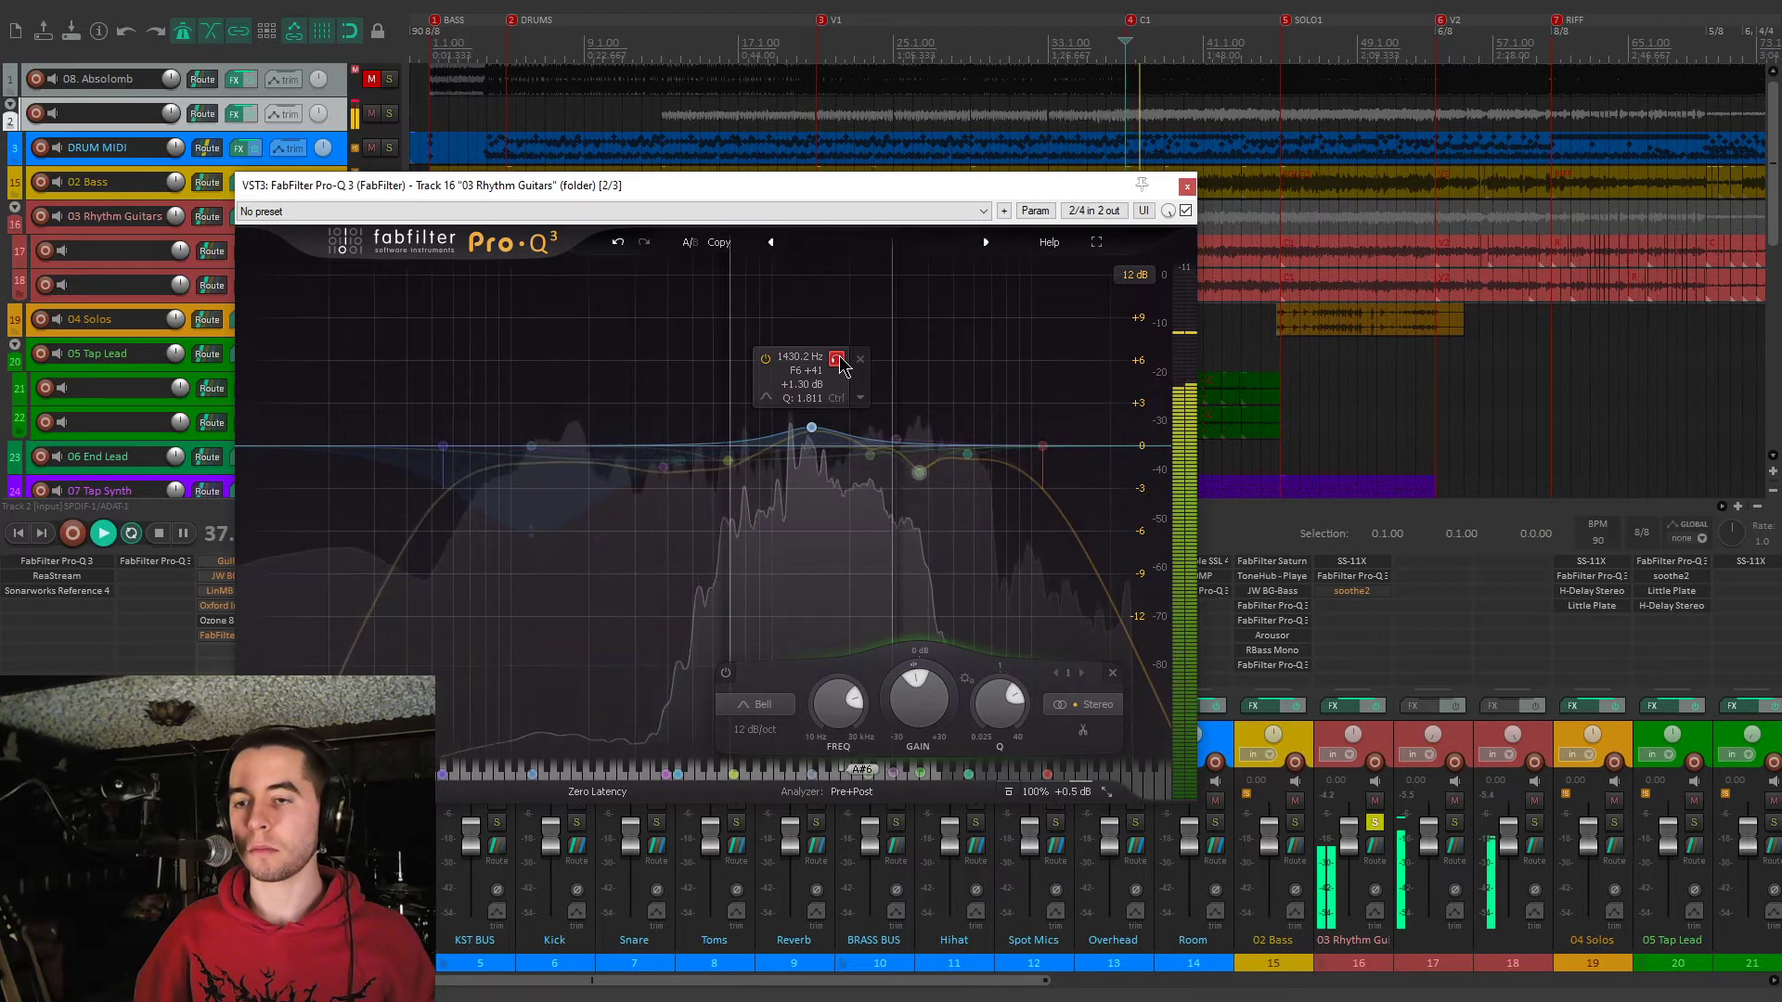
left_click(837, 360)
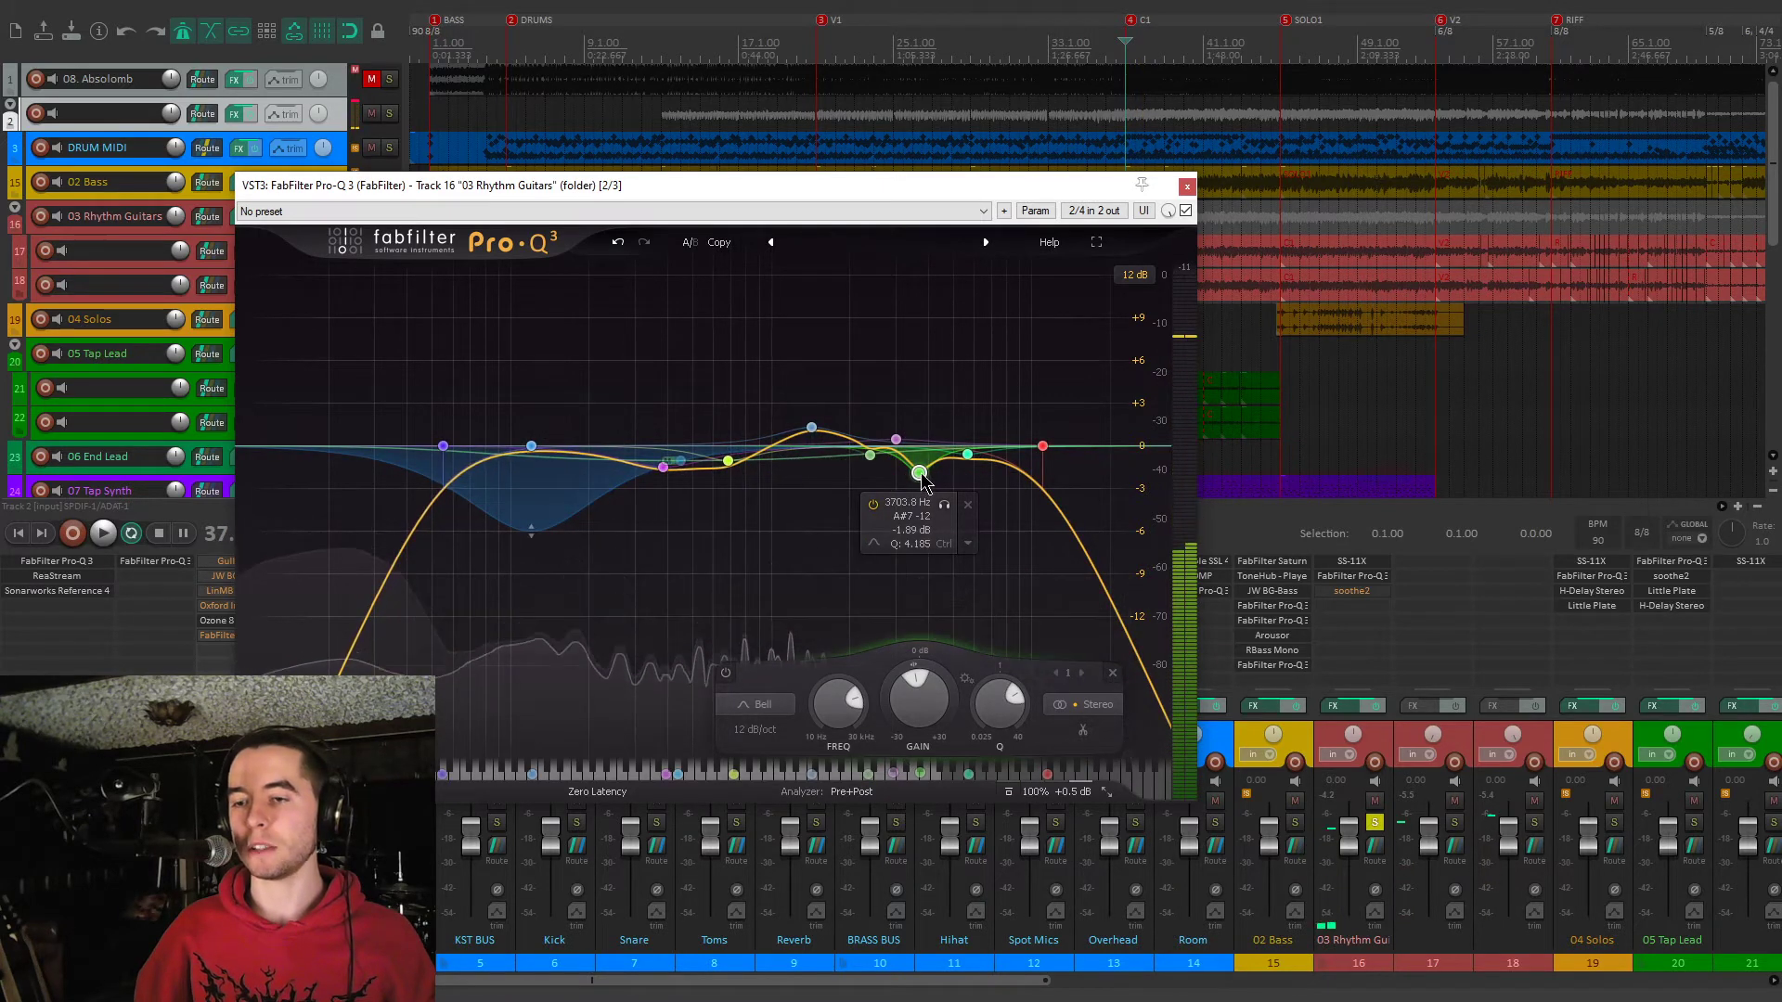
Compare the guitars with the 3703.8 Hz cut bypassed and active during playback, and audition that band in isolation
key("space")
left_click(873, 505)
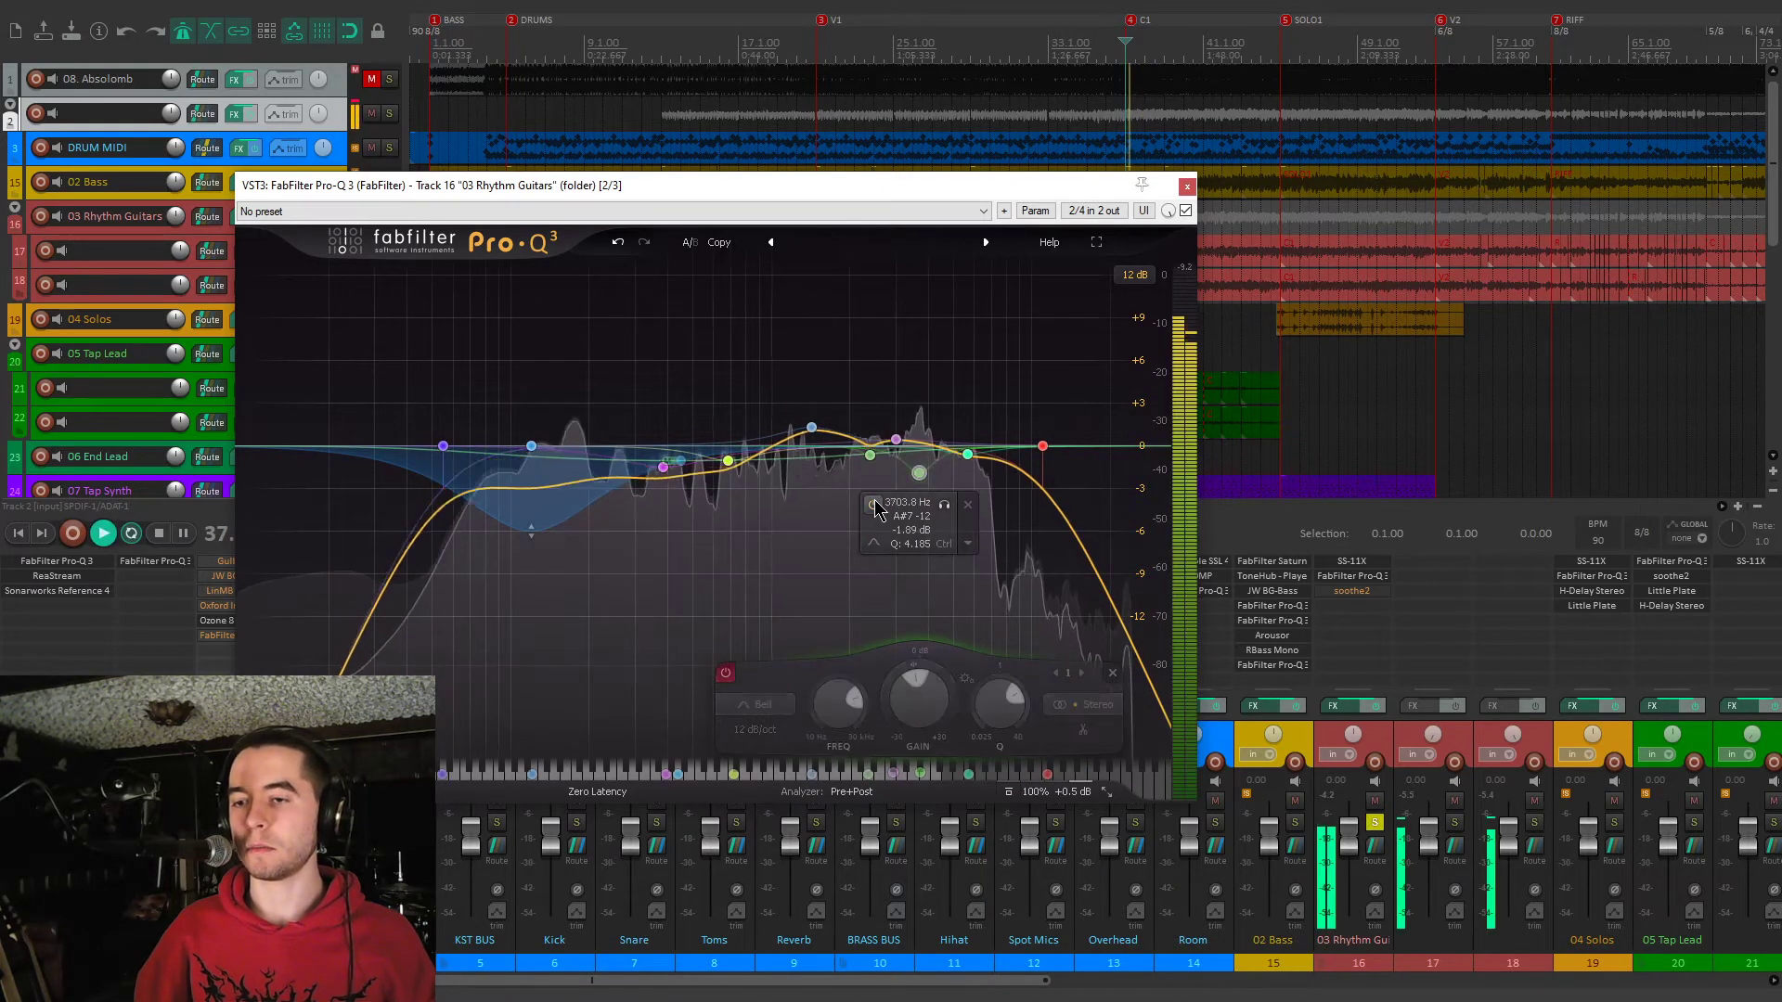
left_click(874, 505)
left_click(945, 505)
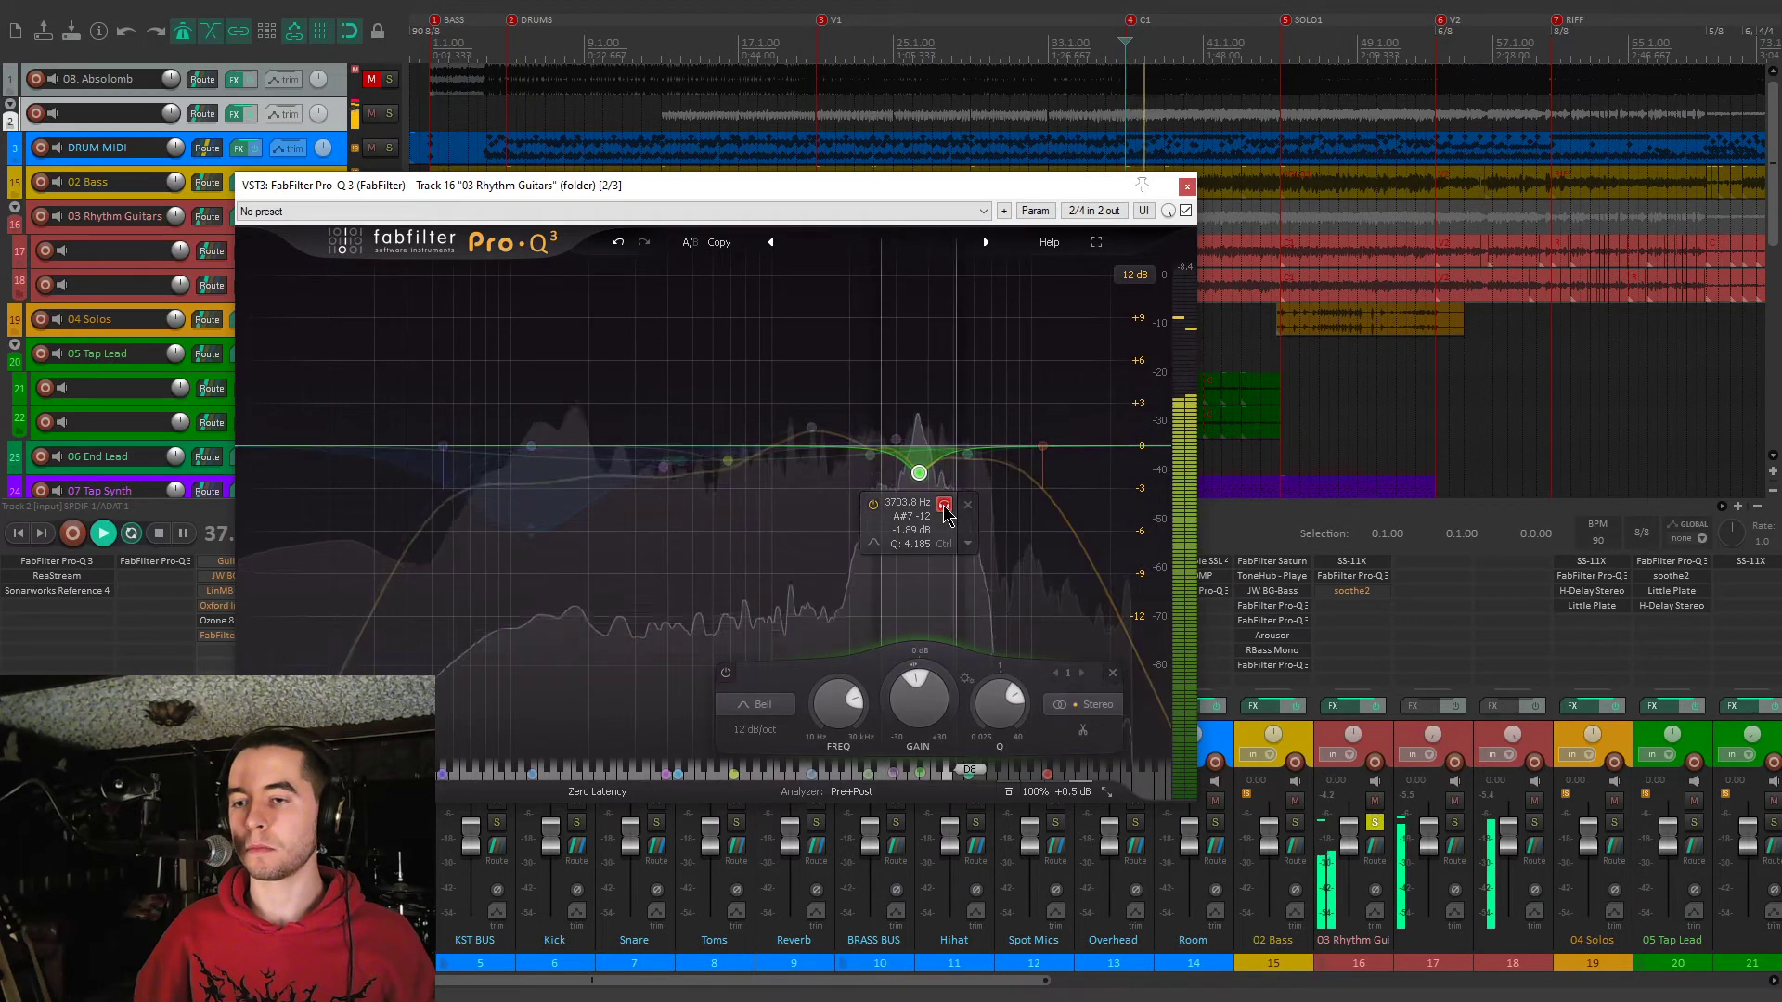
left_click(945, 505)
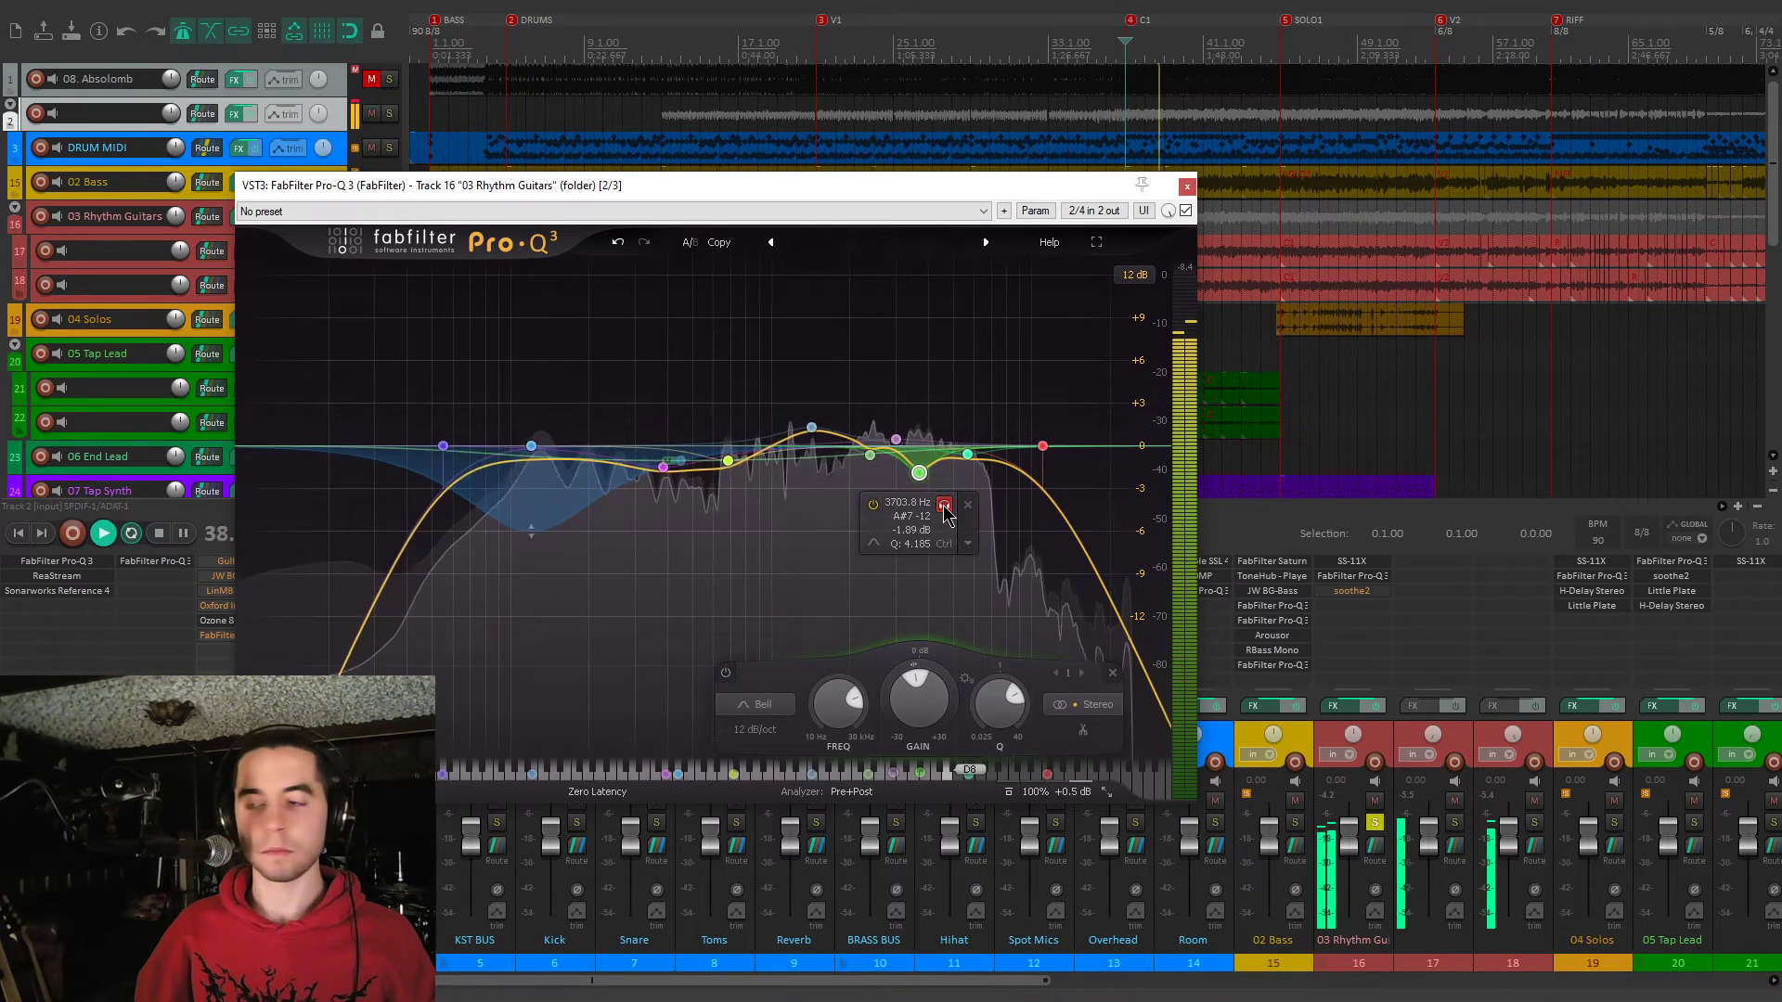
Close Pro-Q 3, switch on and open soothe2 on 03 Rhythm Guitars, audition its delta signal during playback, and close it
left_click(1188, 186)
left_click(1351, 591)
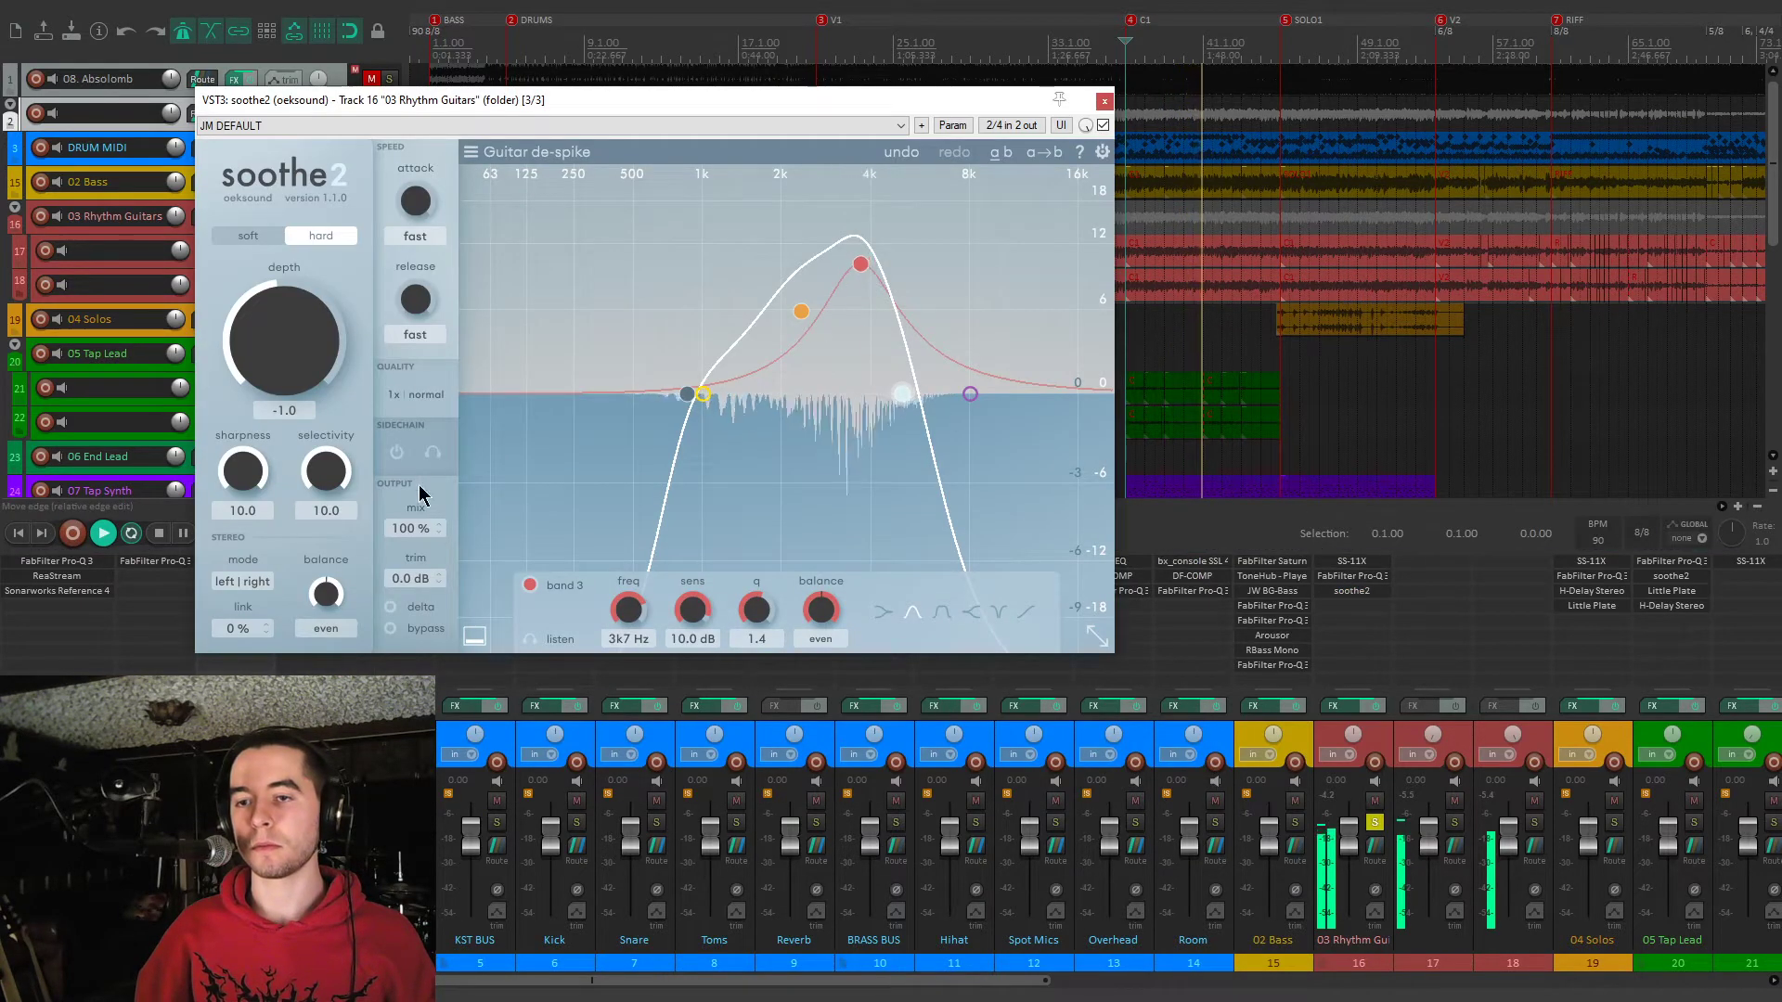
left_click(390, 607)
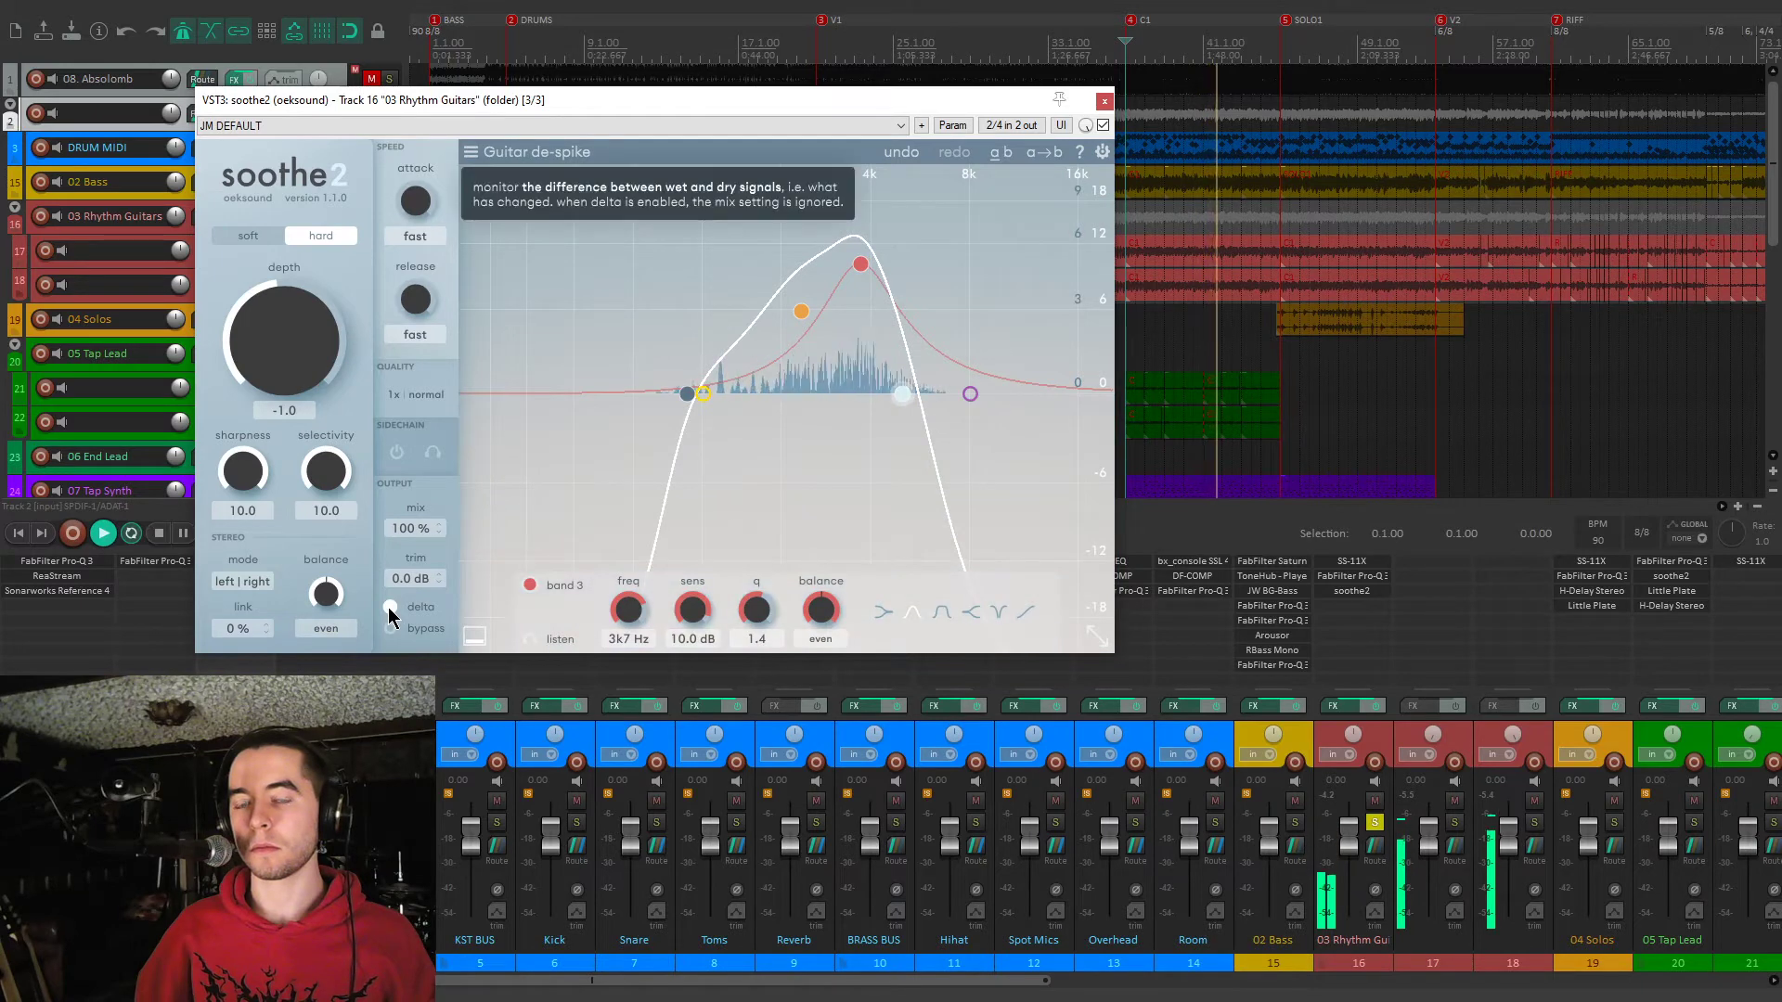
left_click(390, 608)
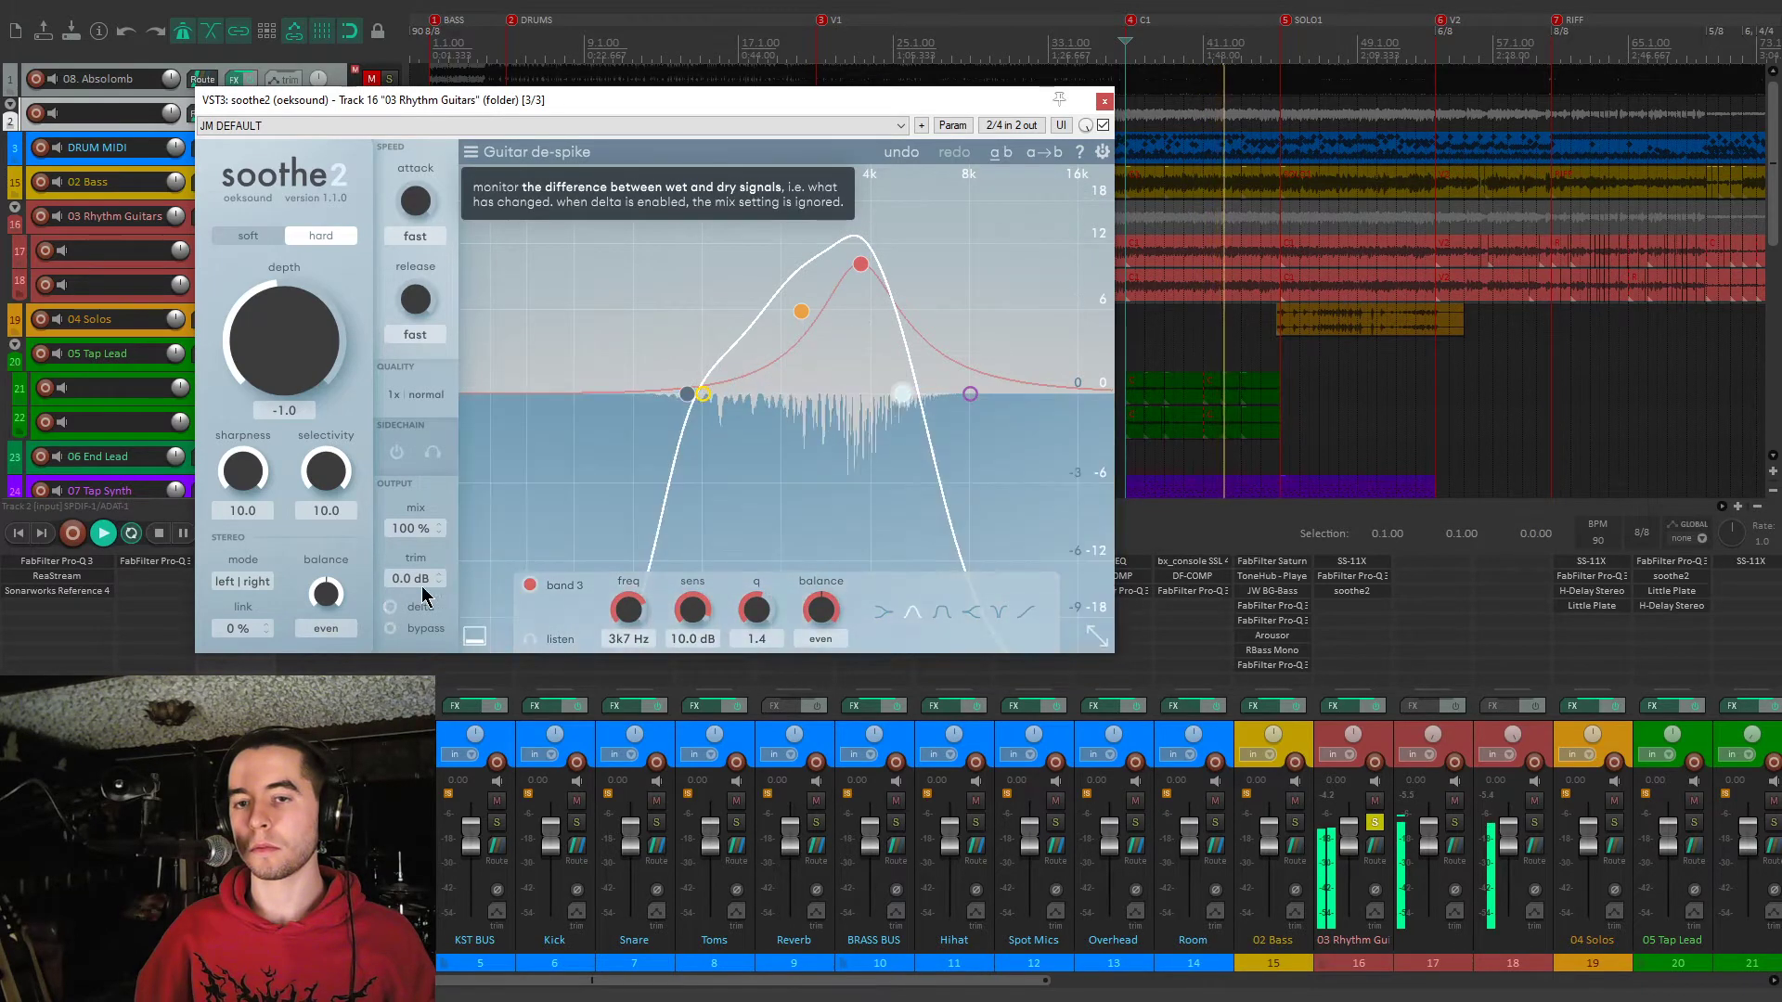
left_click(1103, 101)
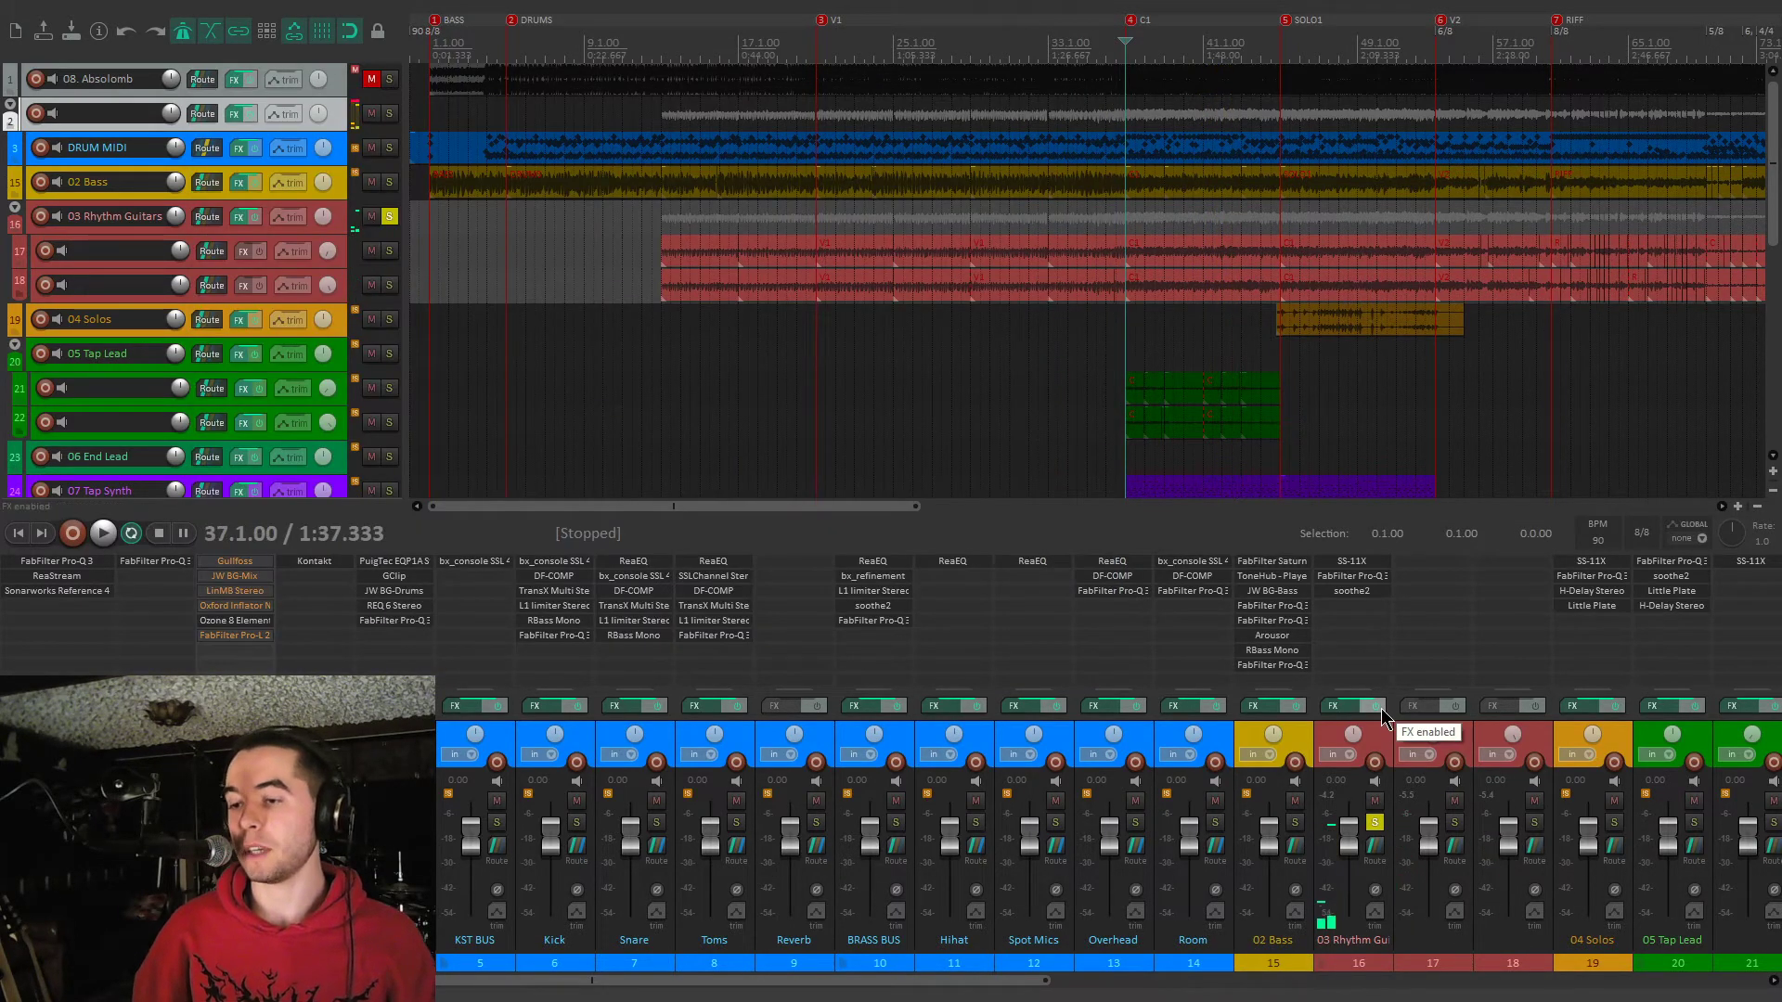
Unsolo 03 Rhythm Guitars and play the full mix from the C1 and SOLO2 markers
key("space")
left_click(1376, 724)
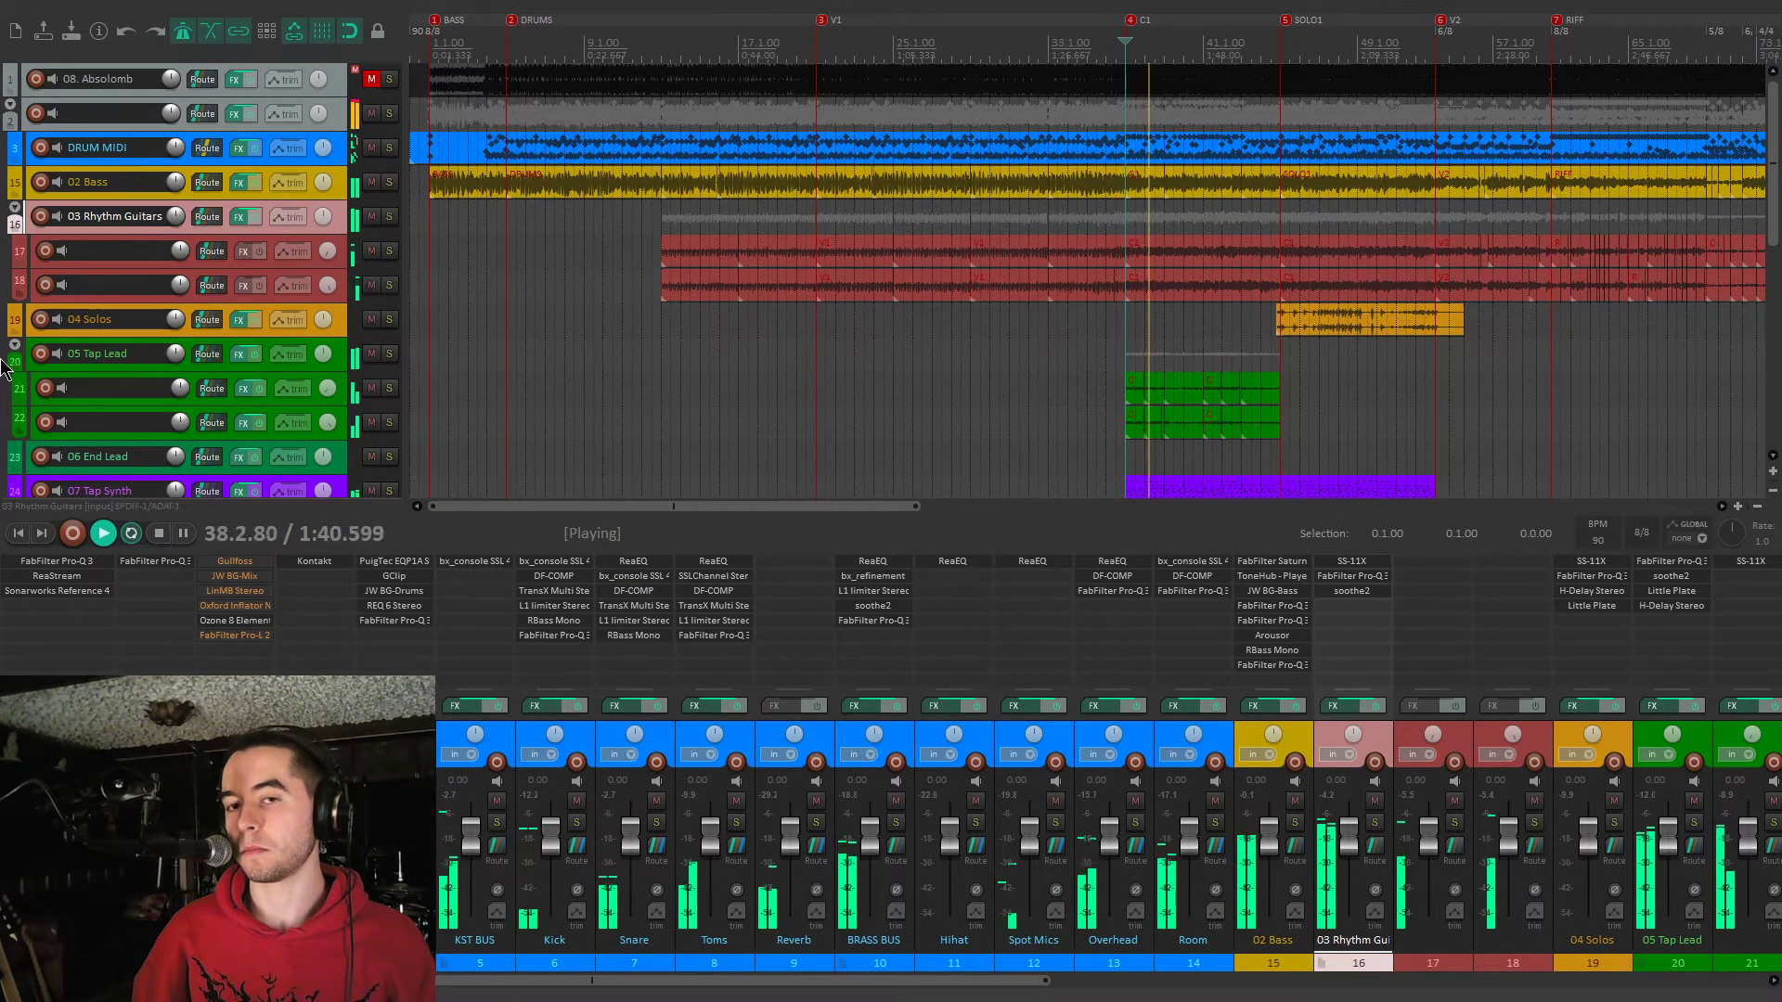
scroll(1049, 334, "down", 2)
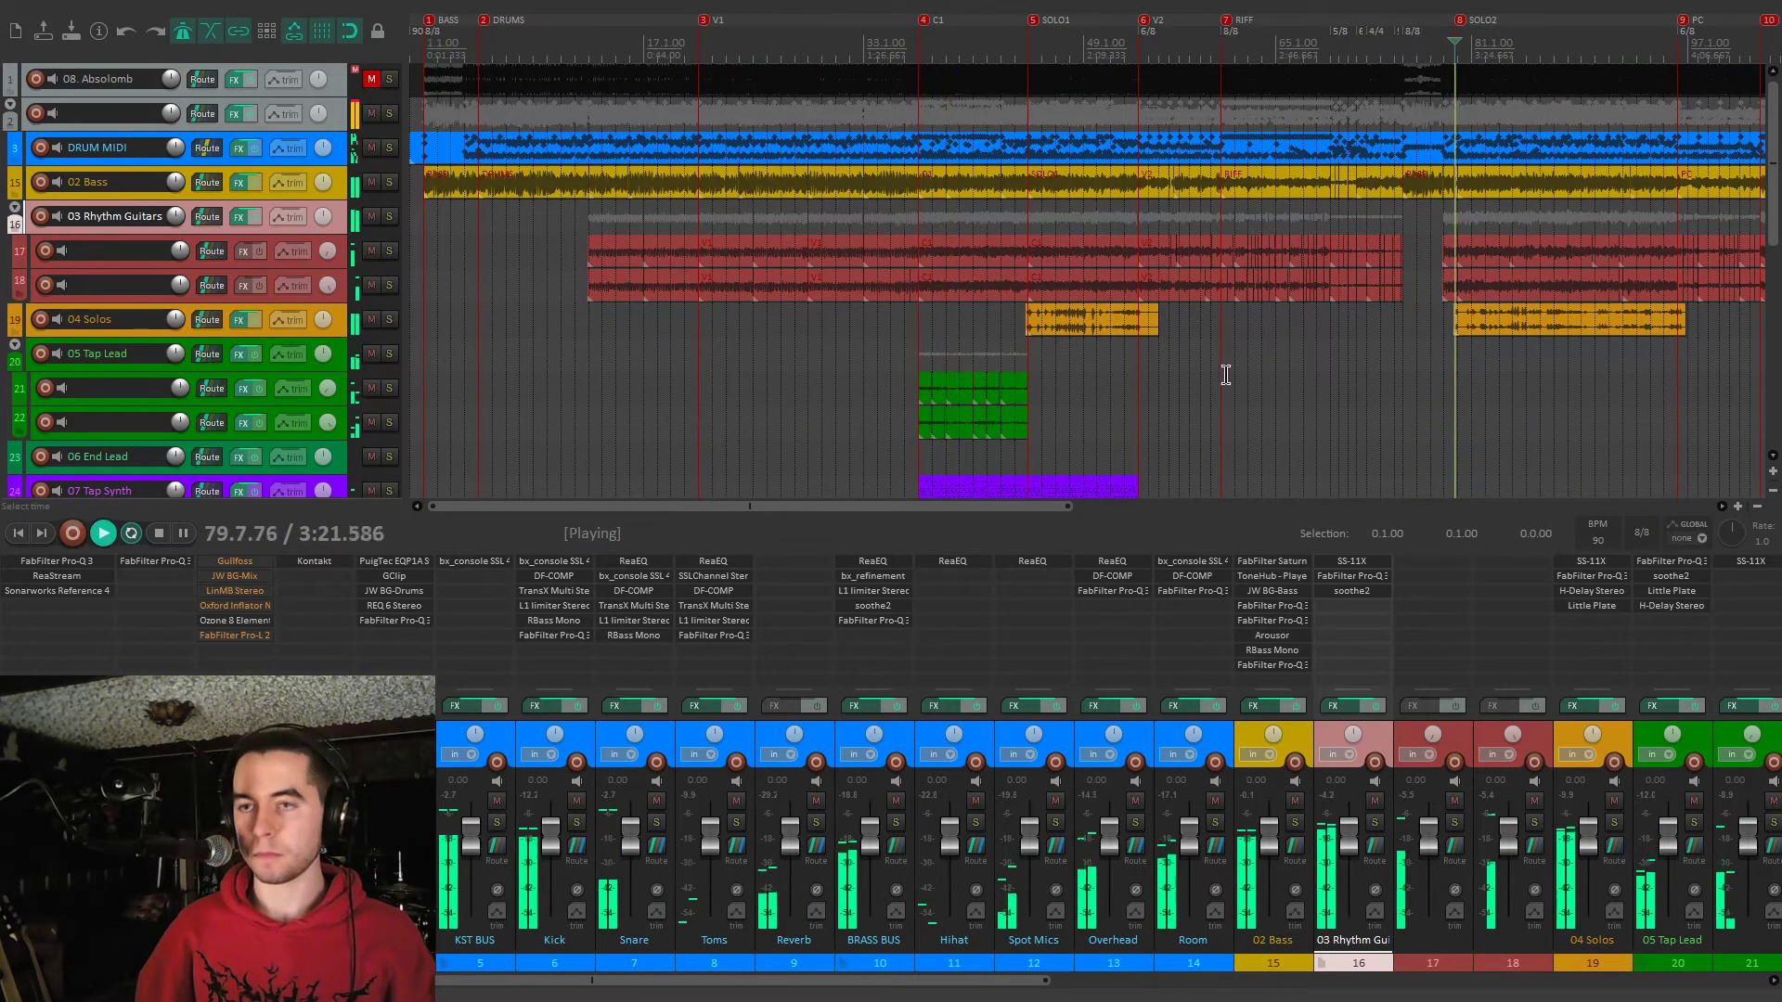
key("space")
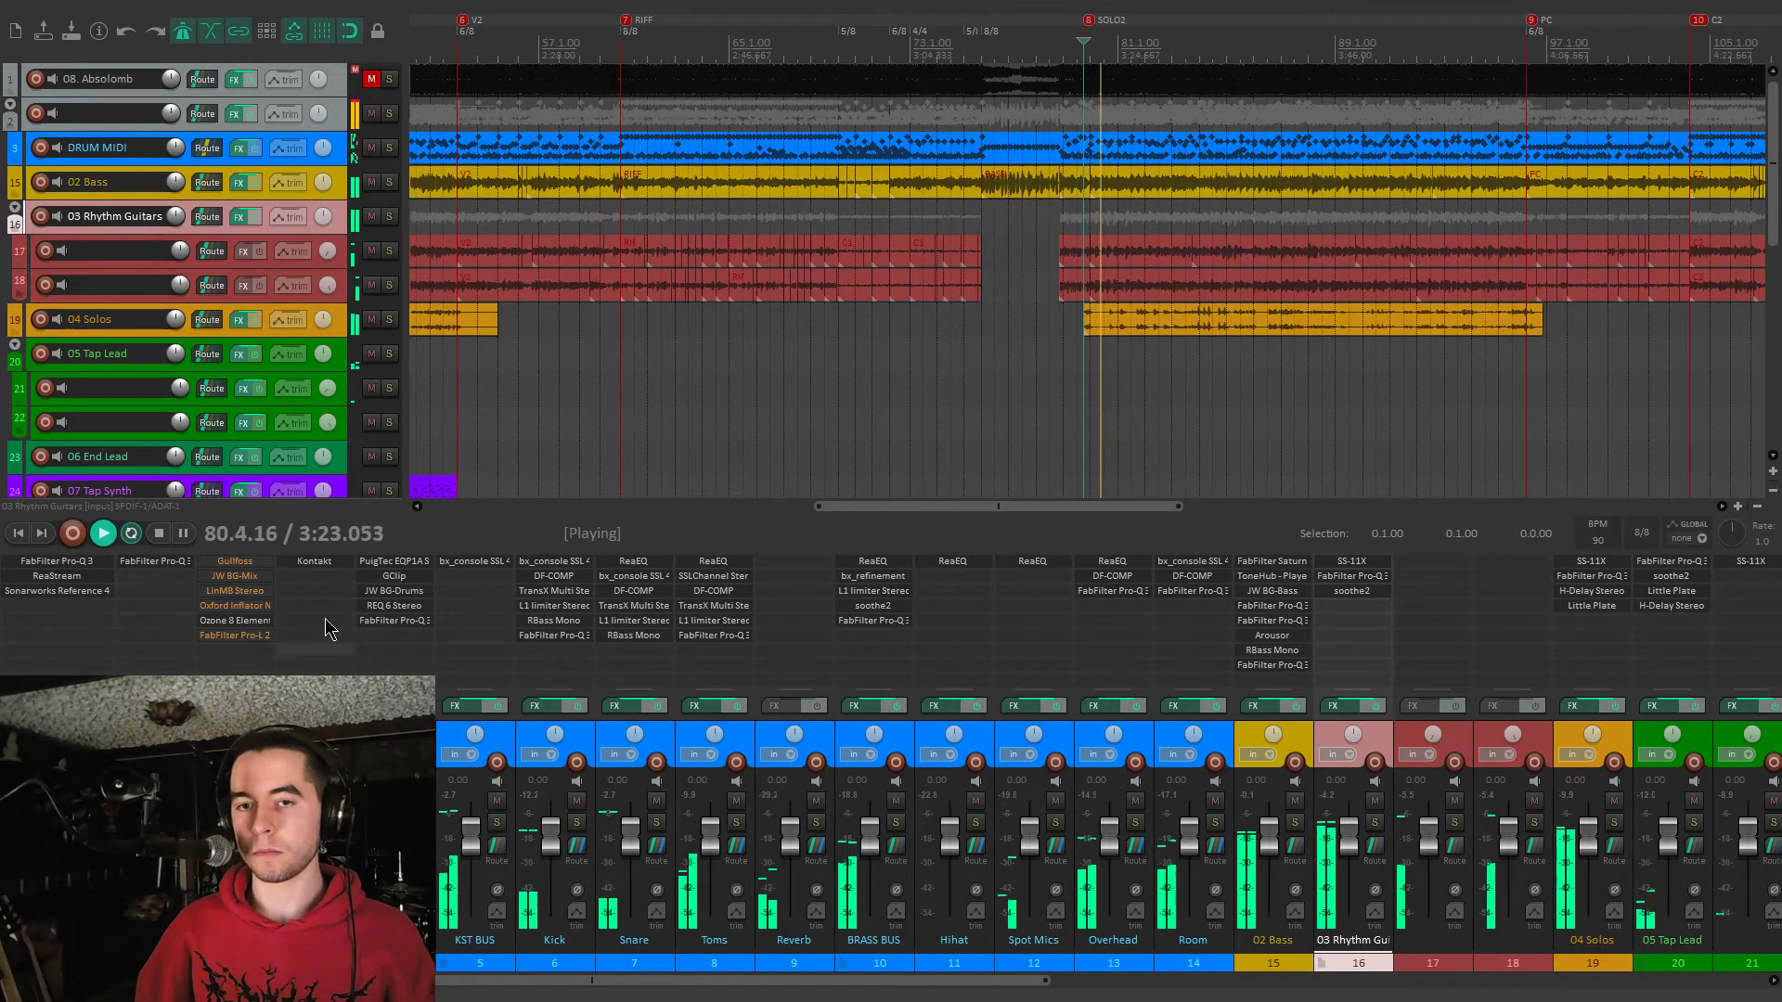
Solo 04 Solos, bring its channel strip into the mixer view, and stop playback
left_click(389, 319)
scroll(1353, 720, "down", 1)
scroll(1353, 720, "down", 4)
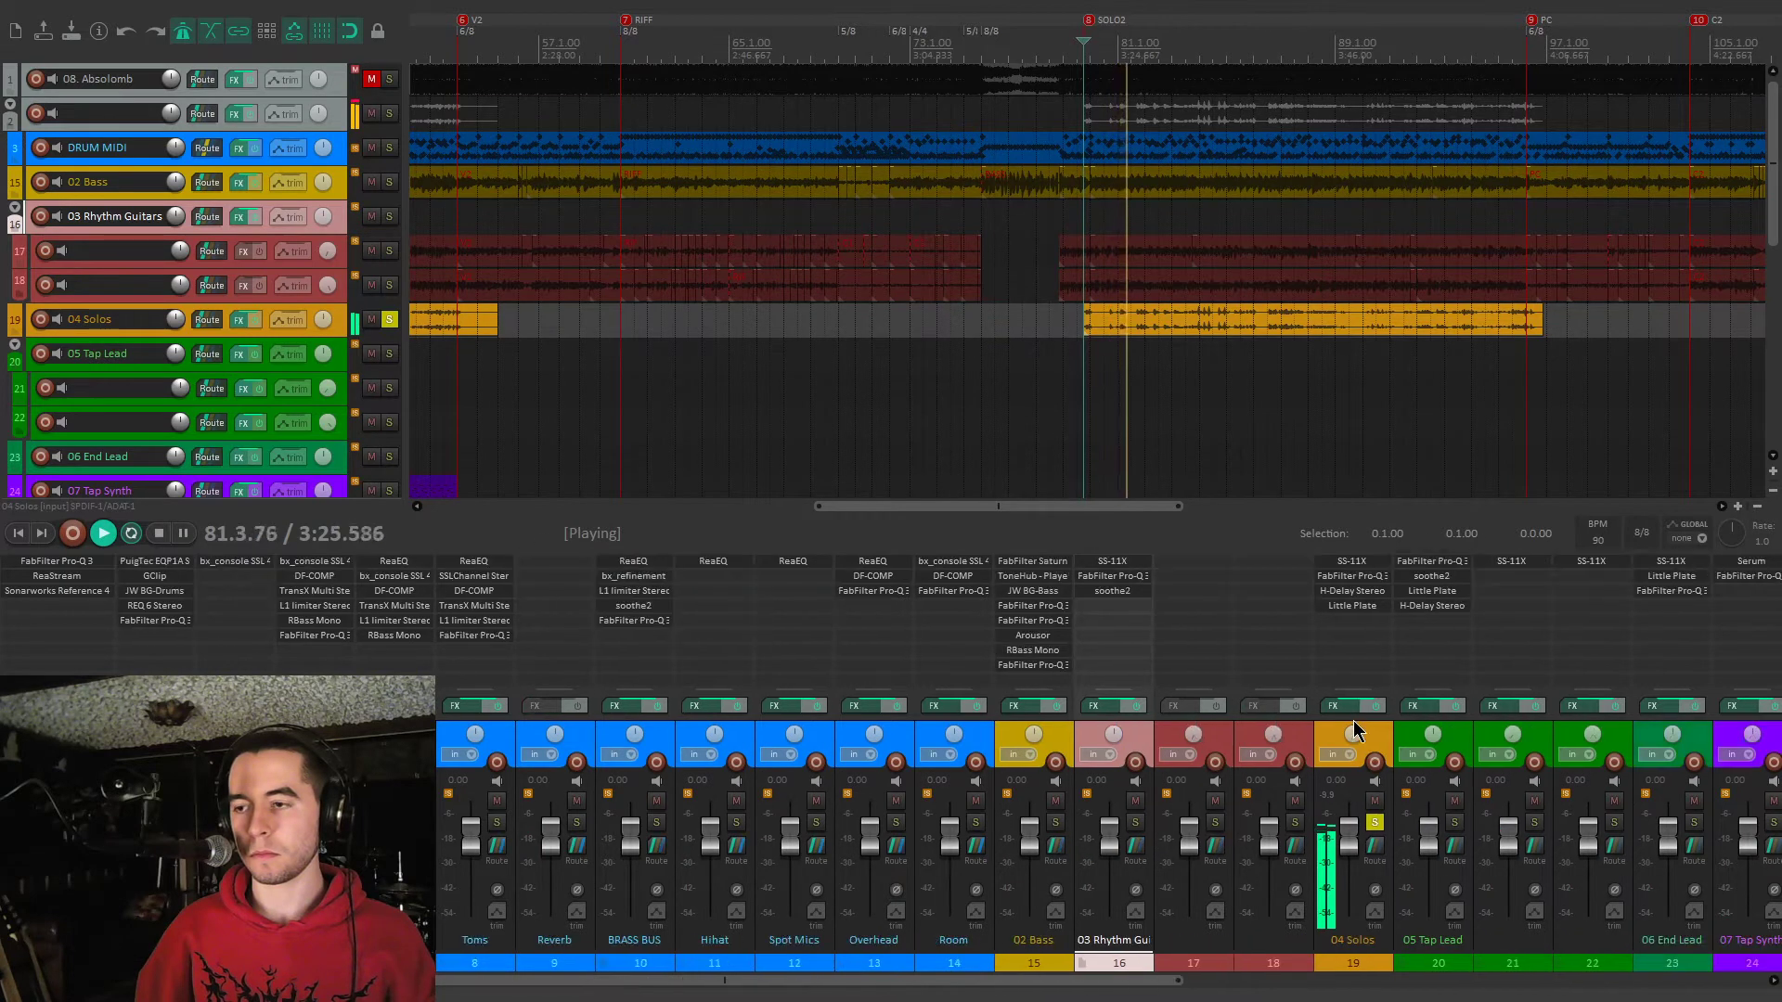
key("space")
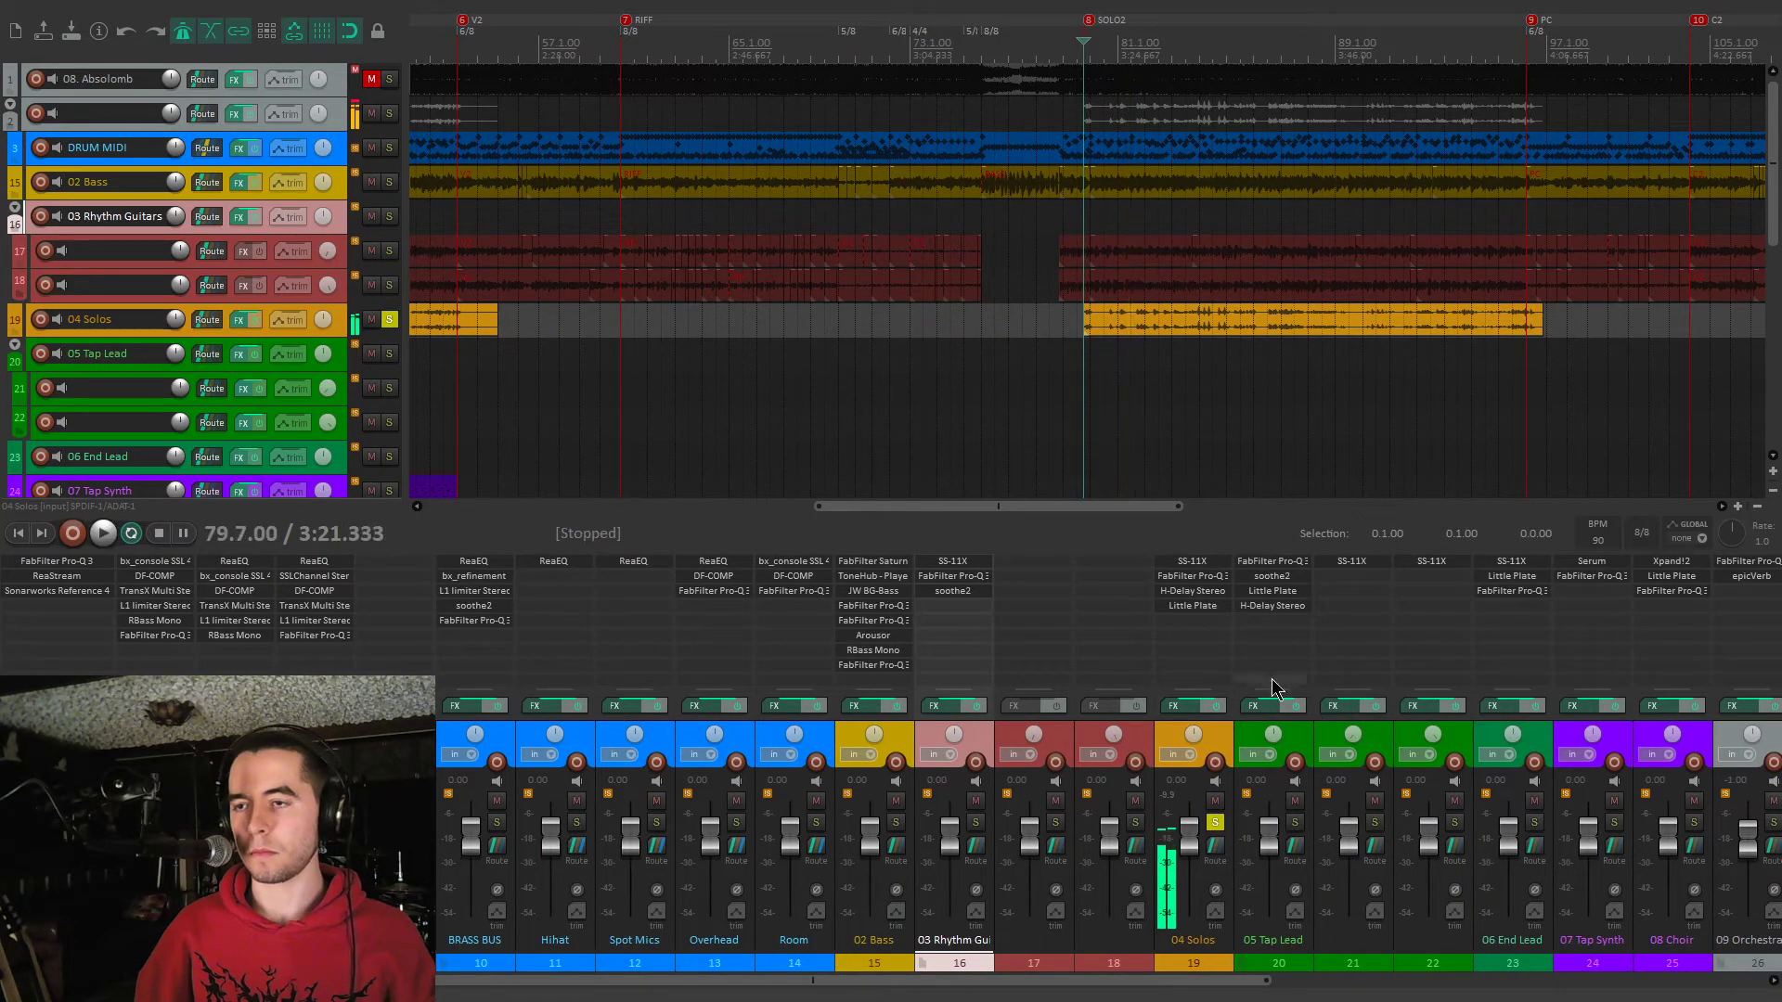
Open SS-11X on 04 Solos, compare the Fri 4x12 v30 SM57+Rode NTR v.2 and v.1 cabinet IRs mid-solo, keep v.1, and close it
left_click(1281, 393)
left_click(1192, 561)
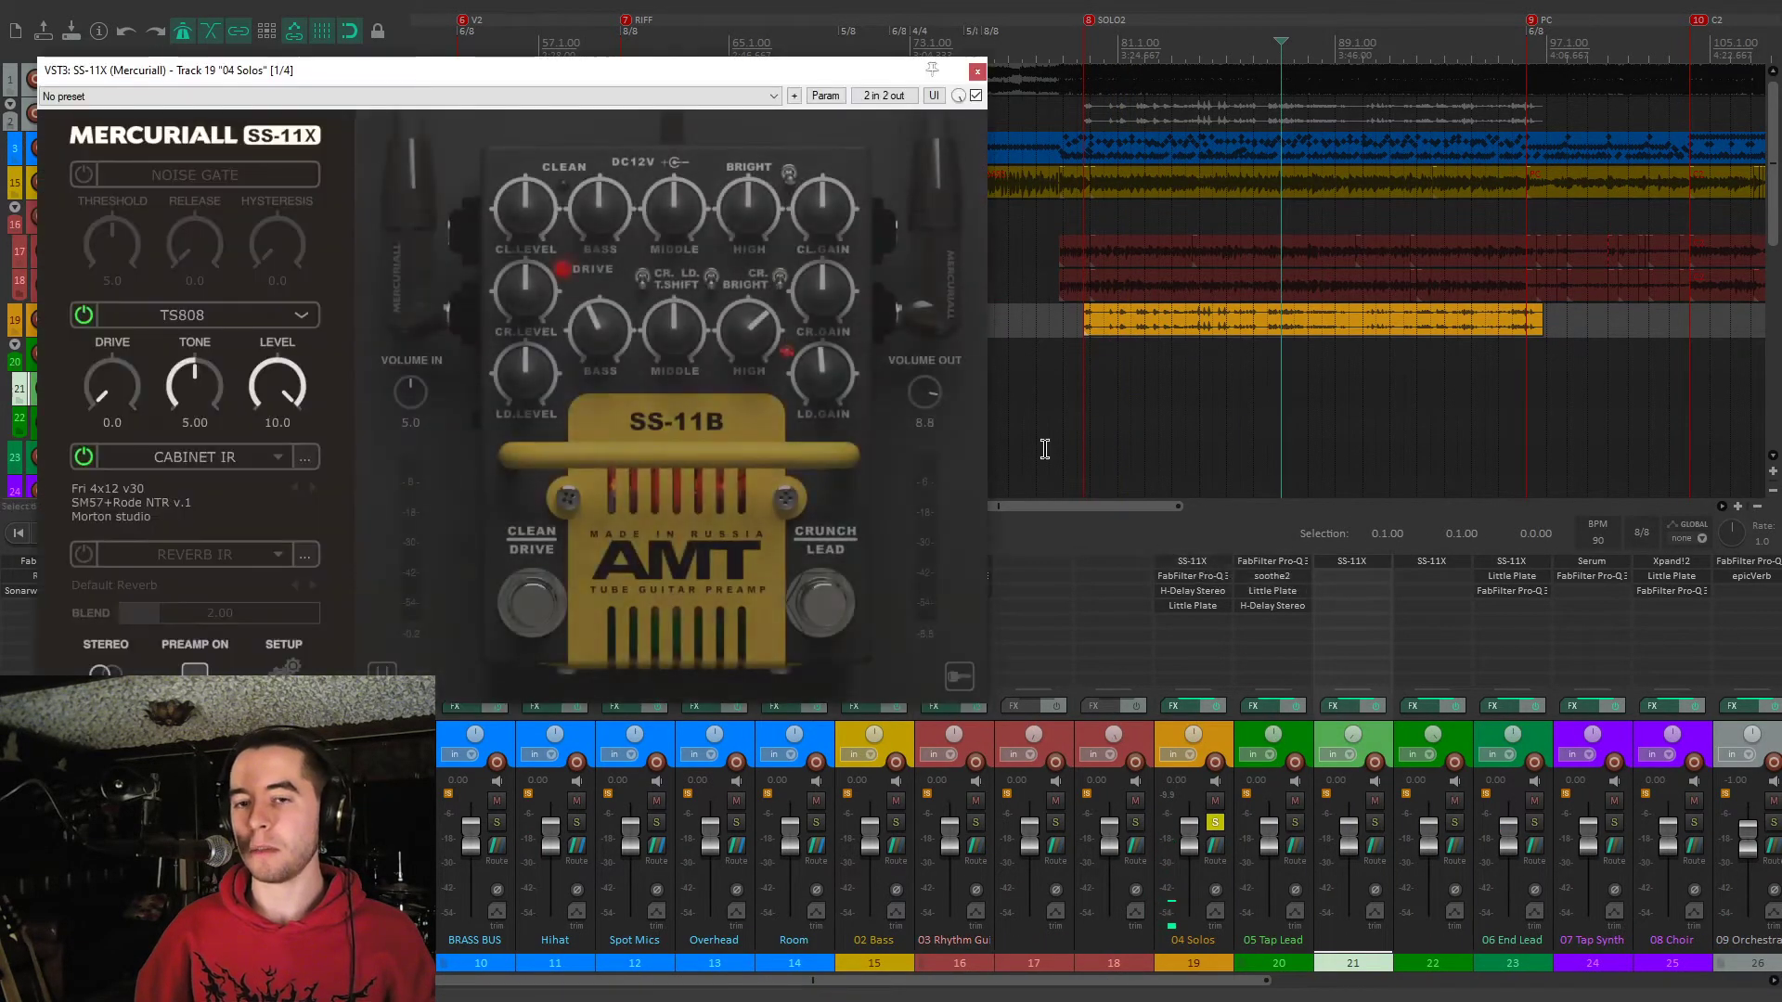
left_click_drag(558, 77, 631, 89)
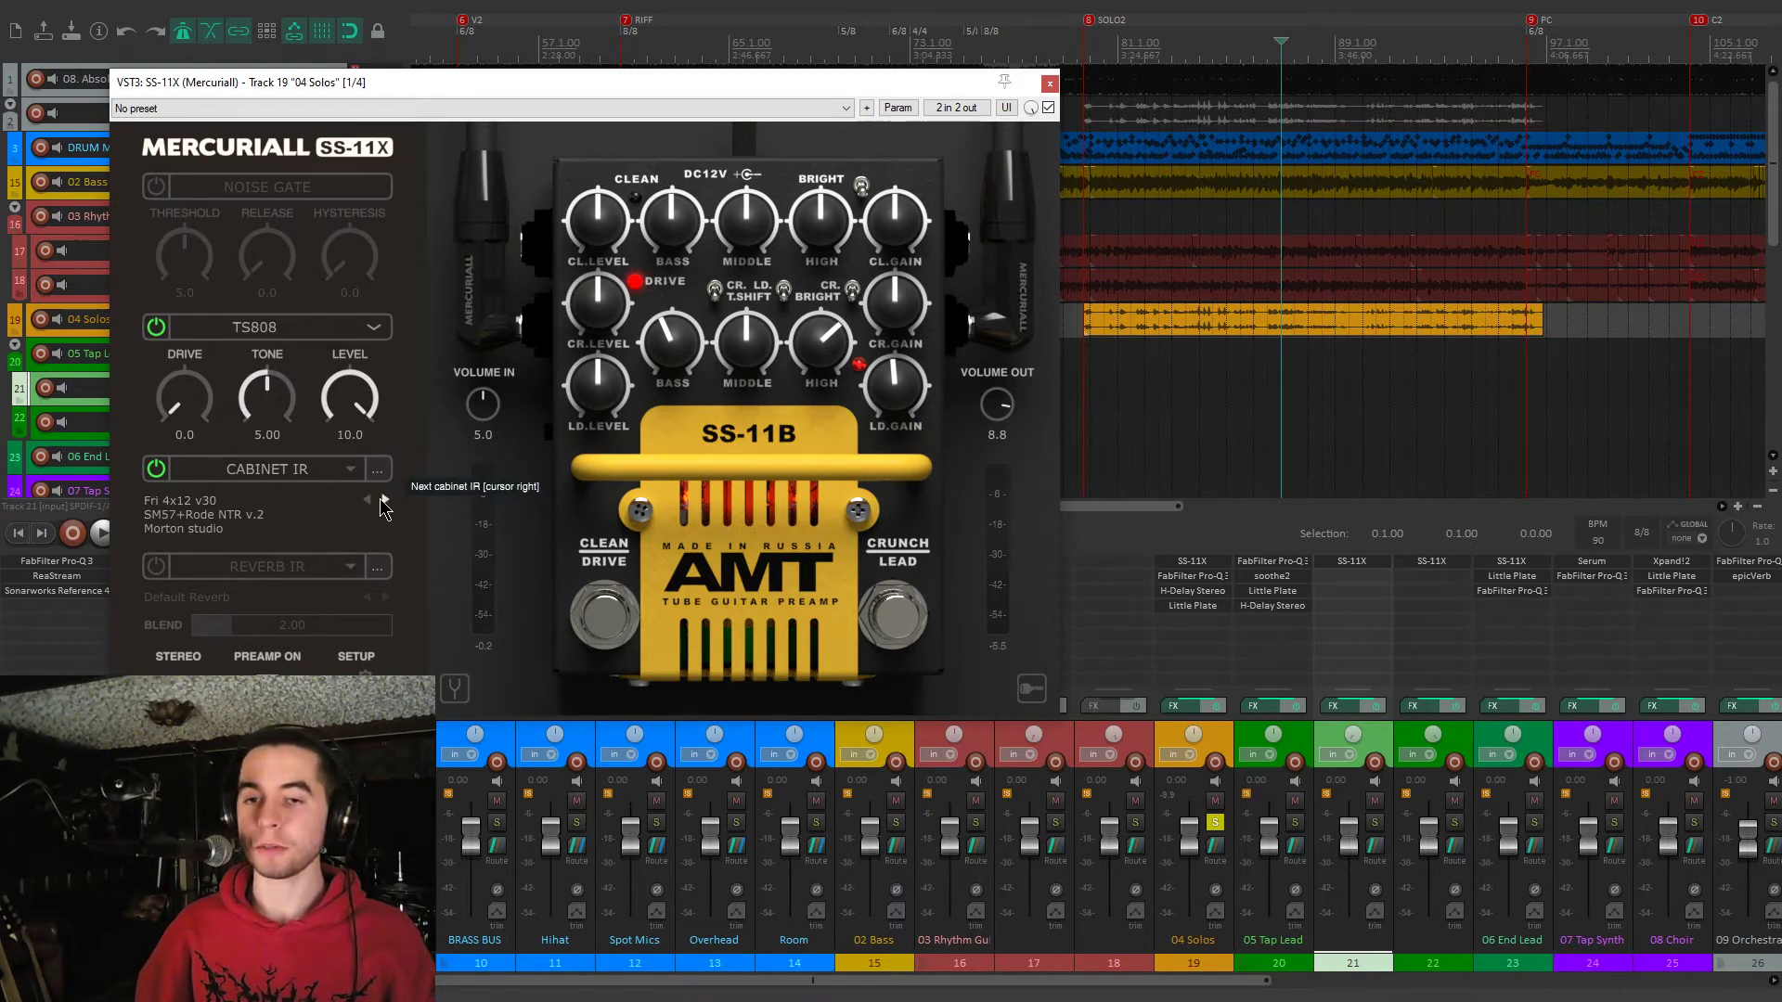
key("space")
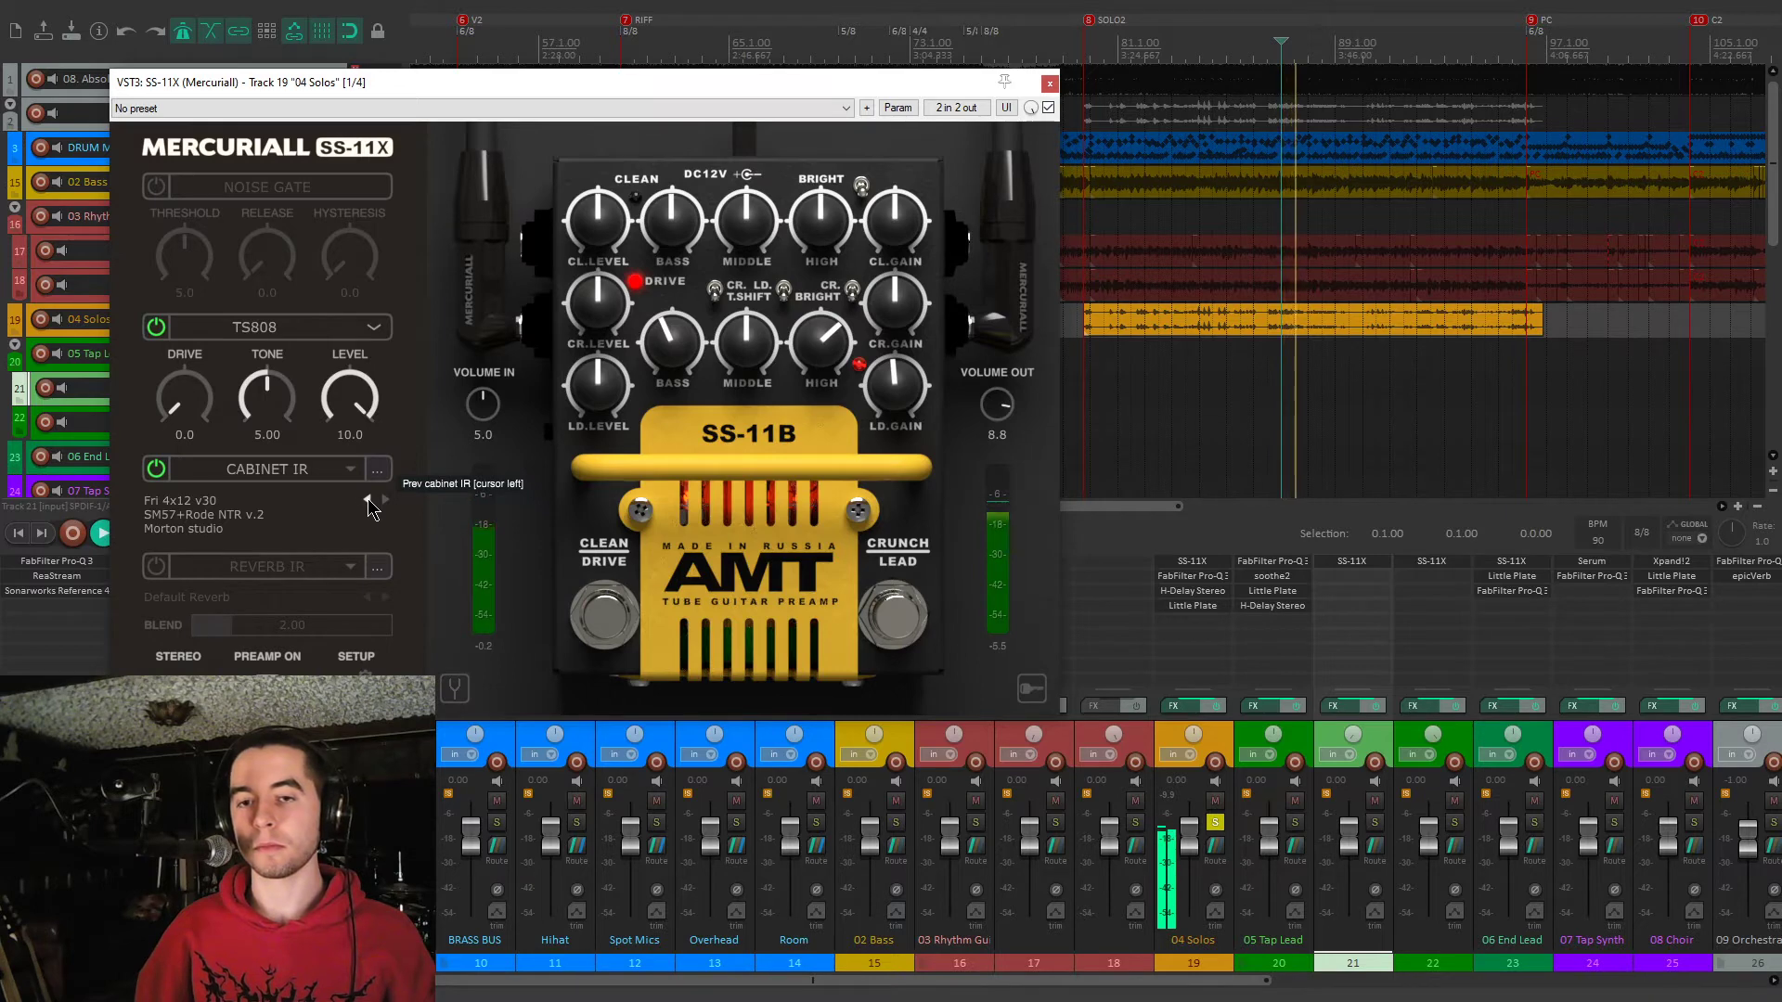
left_click(368, 498)
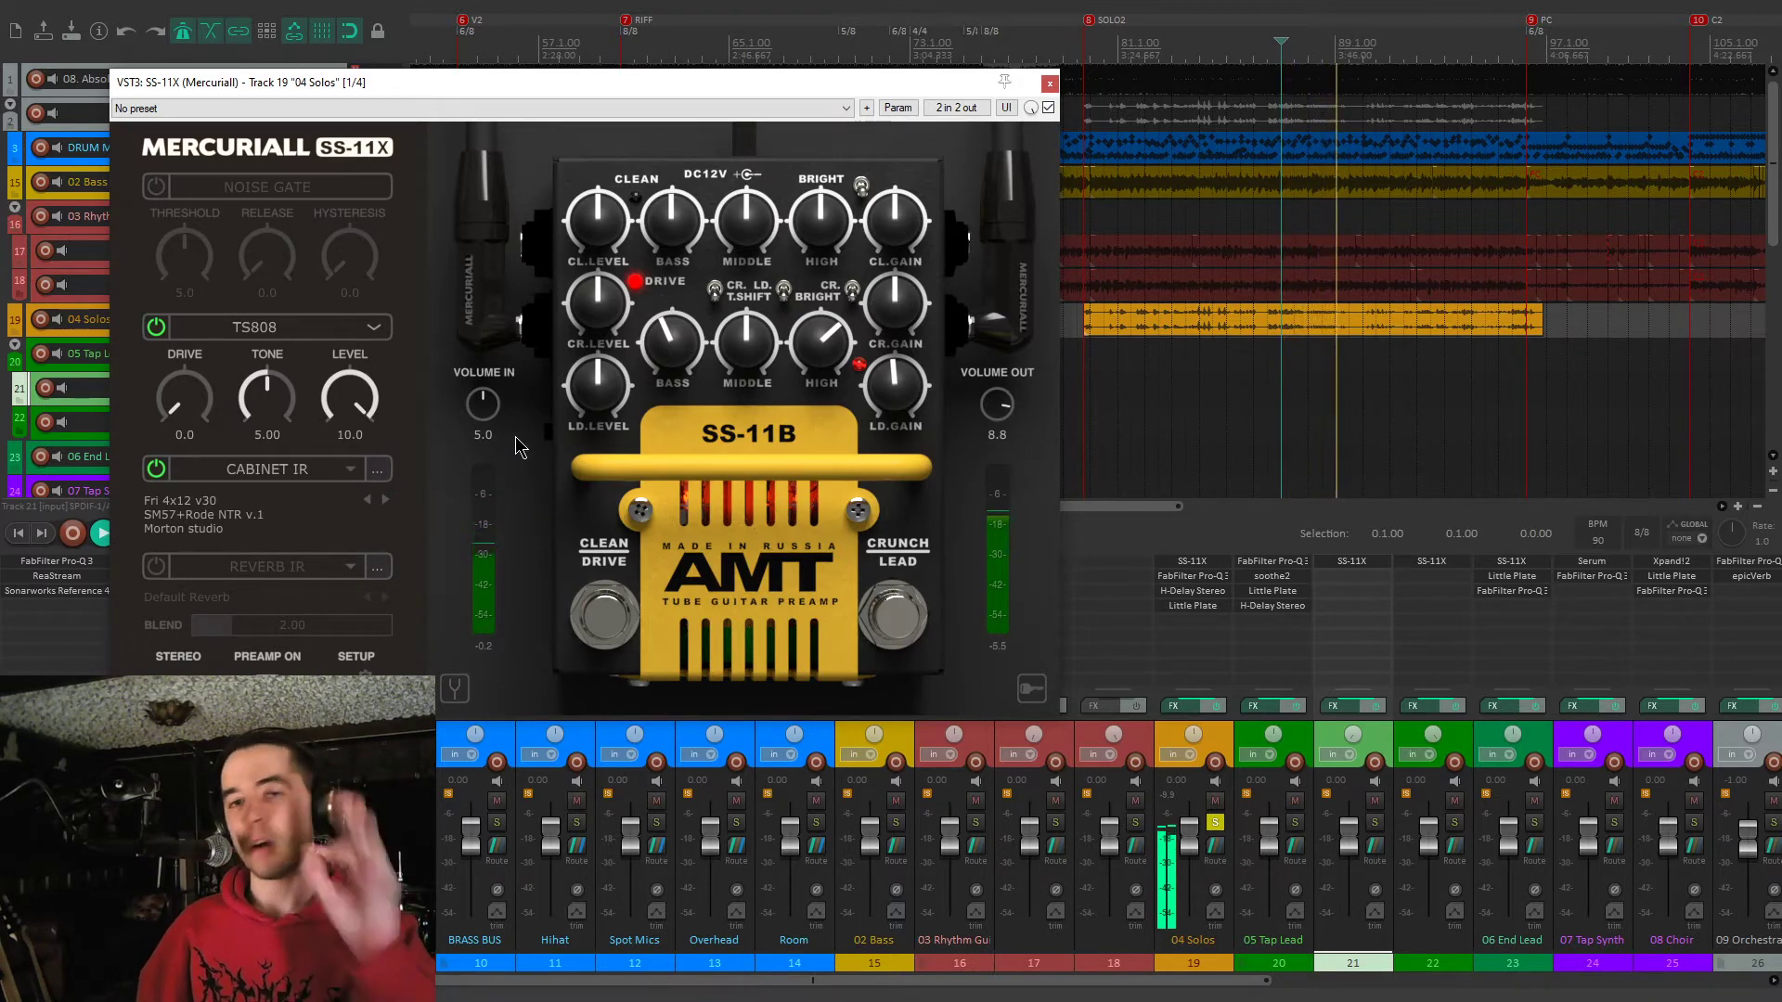
left_click(1050, 83)
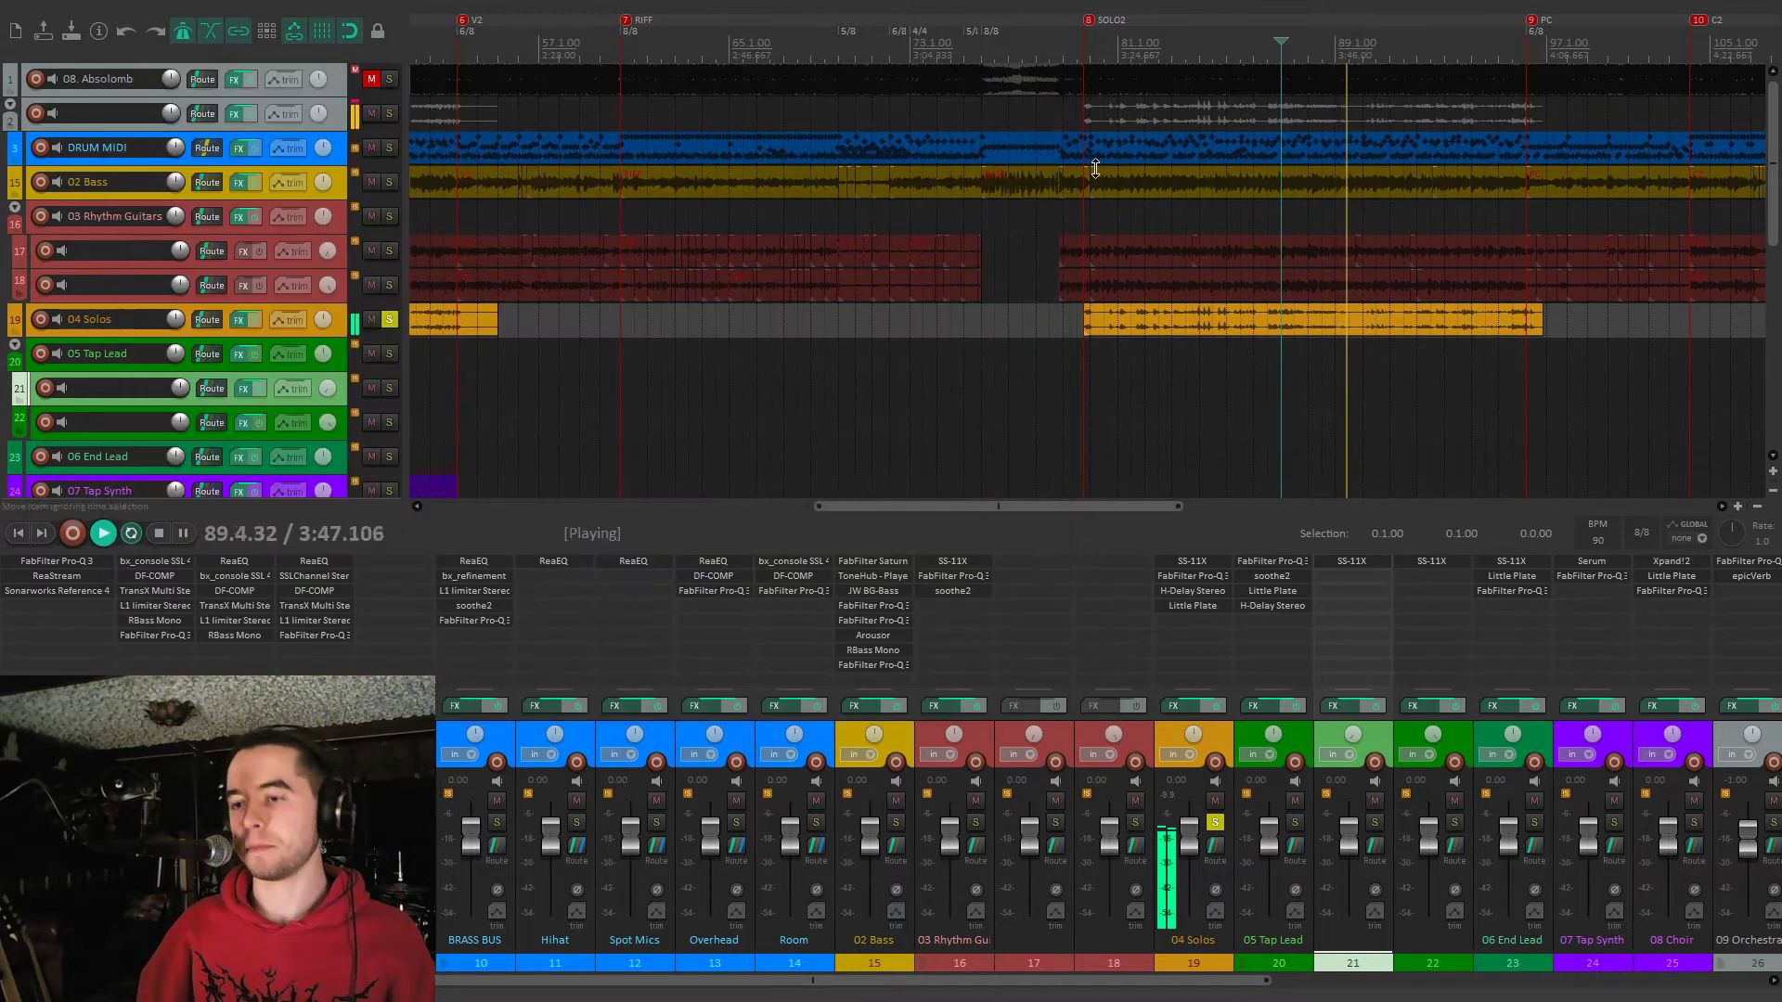
Open Pro-Q 3 on 04 Solos with the delay and reverb bypassed, and compare the solo with the EQ bypassed and active
left_click(1222, 585)
left_click_drag(771, 74, 831, 122)
left_click(1050, 144)
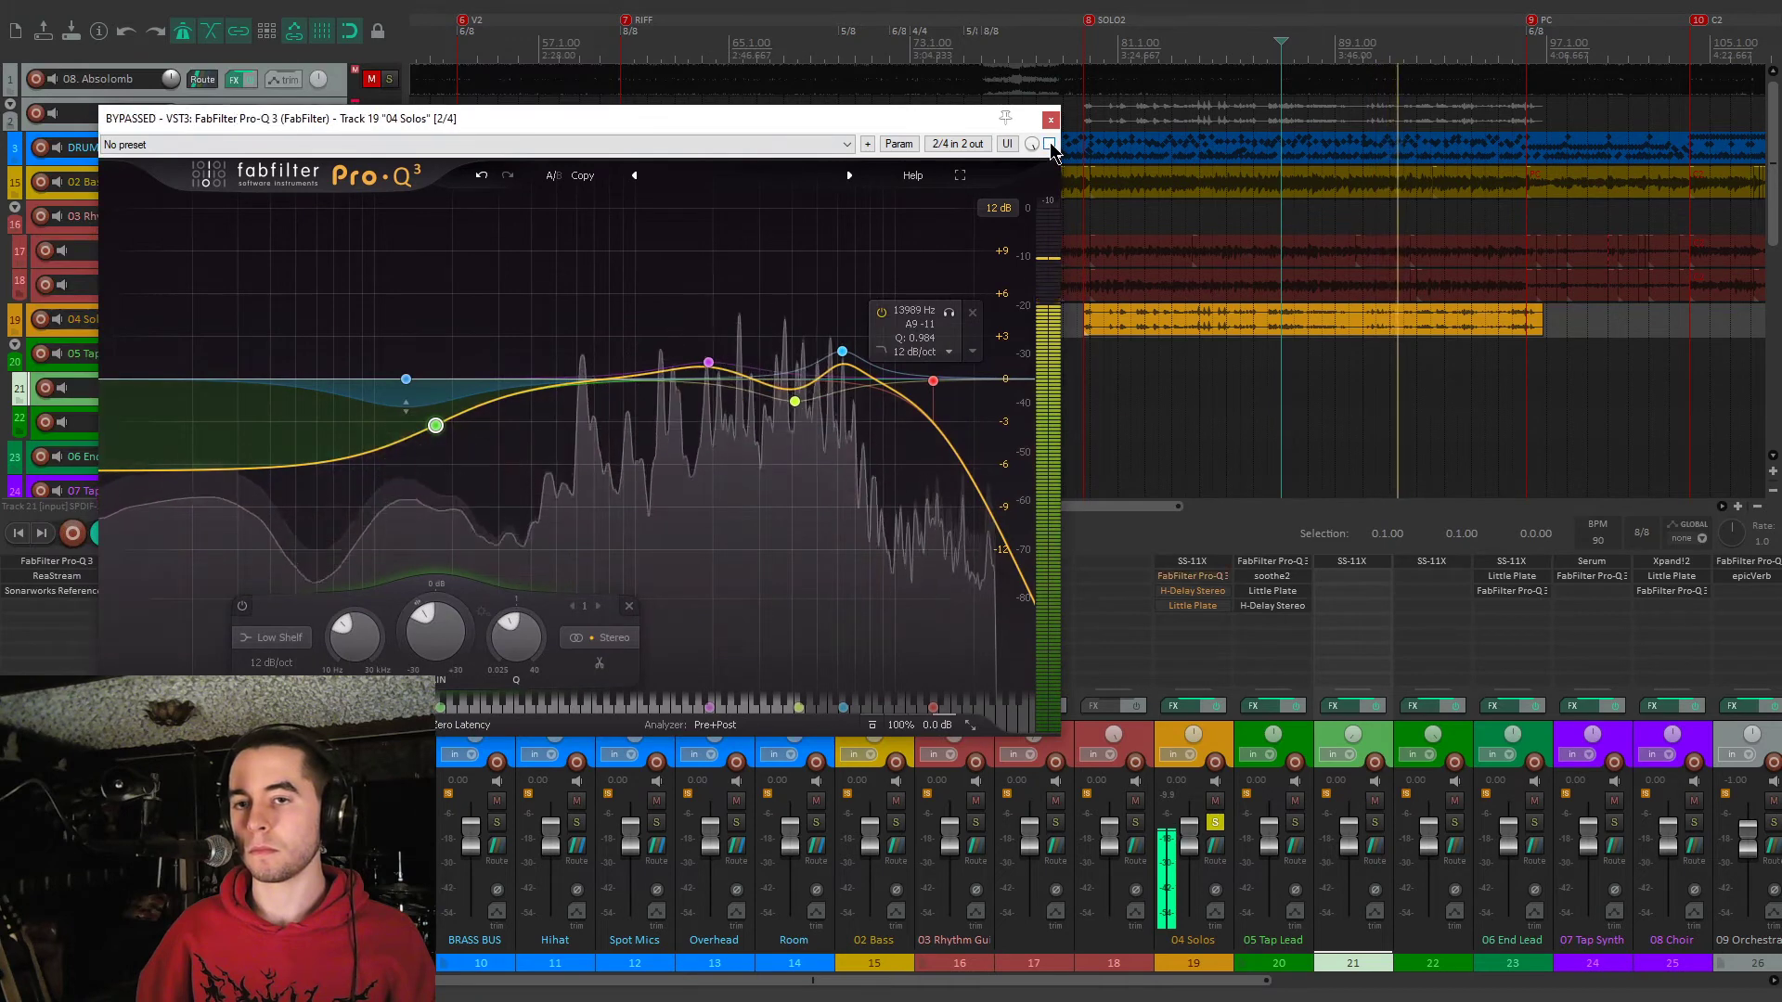
left_click(1050, 144)
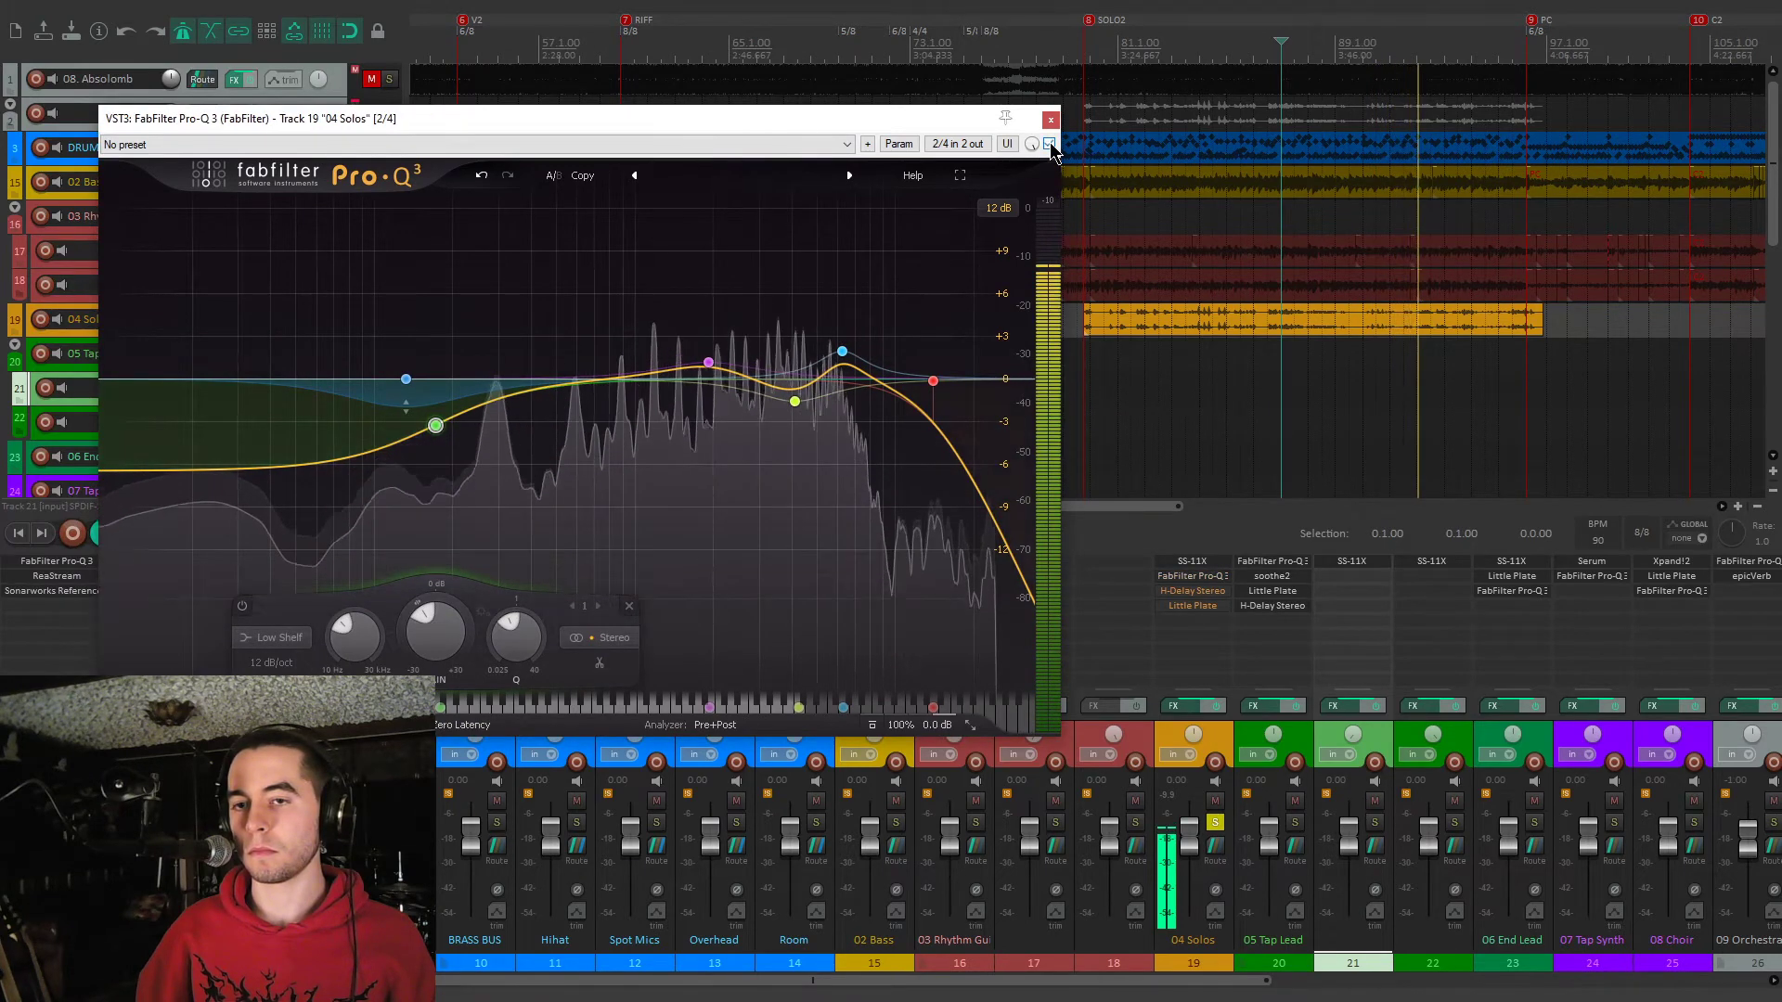
Examine the solo EQ's upper bands, dynamic 132.50 Hz band and low shelf, playing the end of the second solo
mouse_move(718, 355)
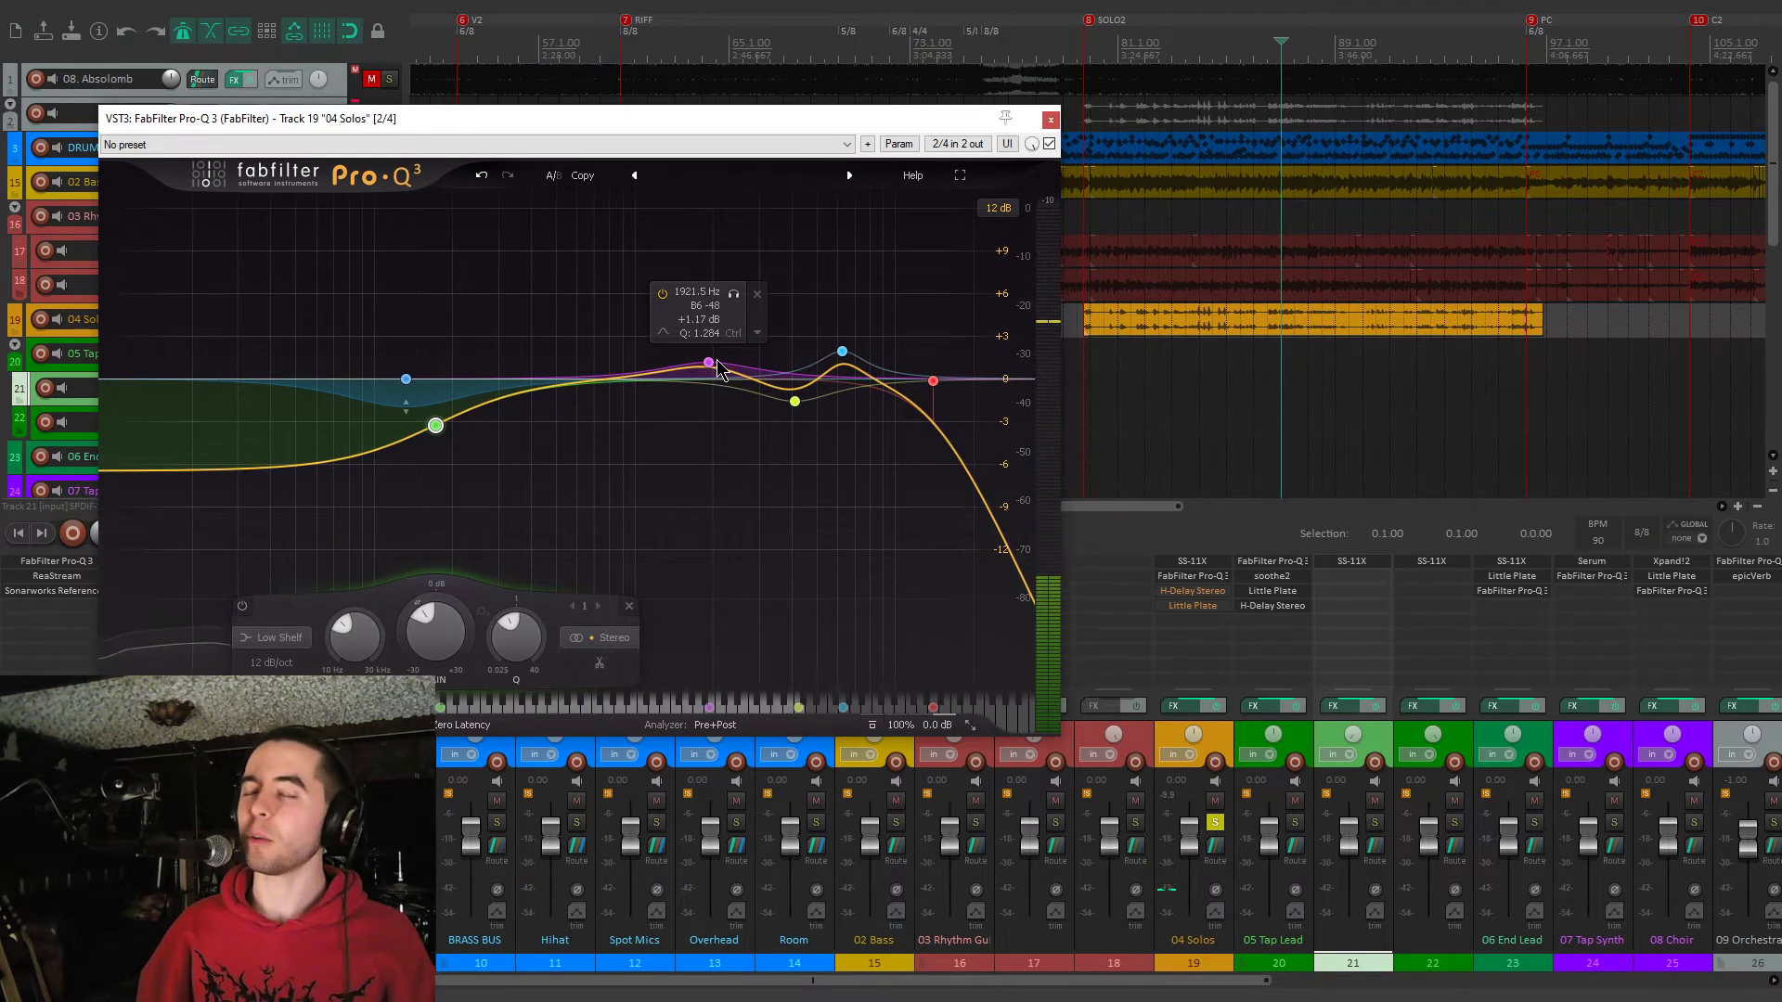
mouse_move(798, 410)
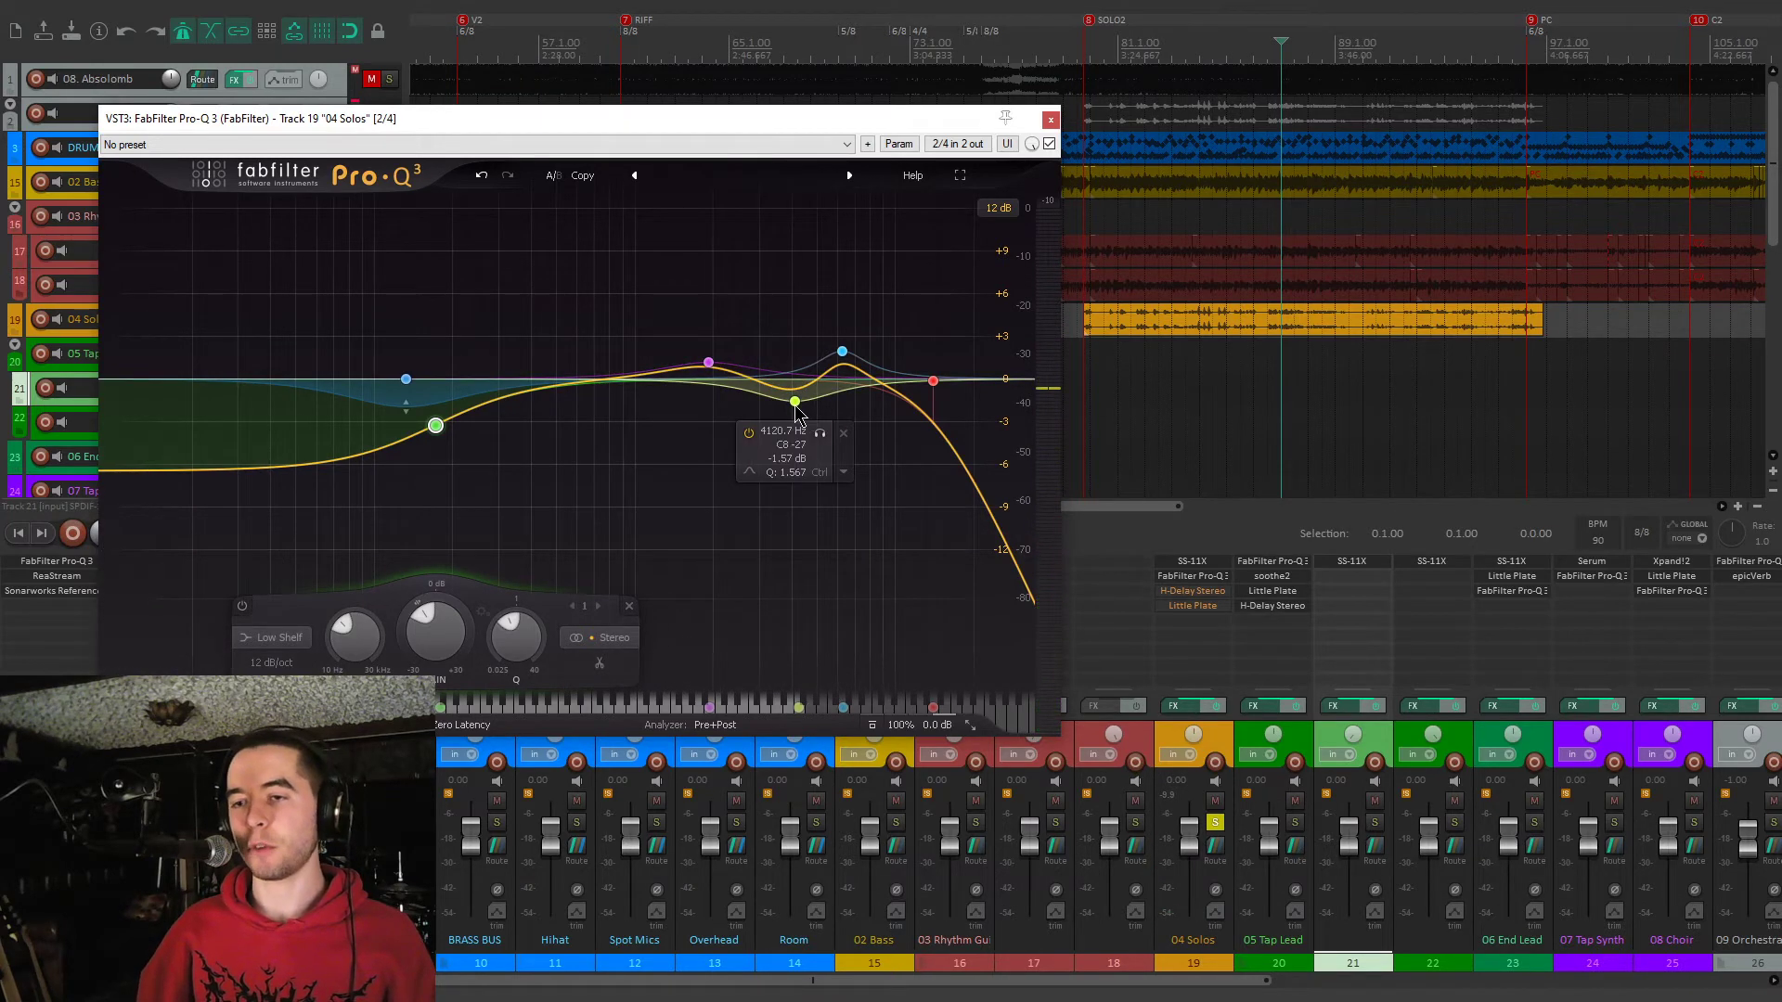
mouse_move(938, 390)
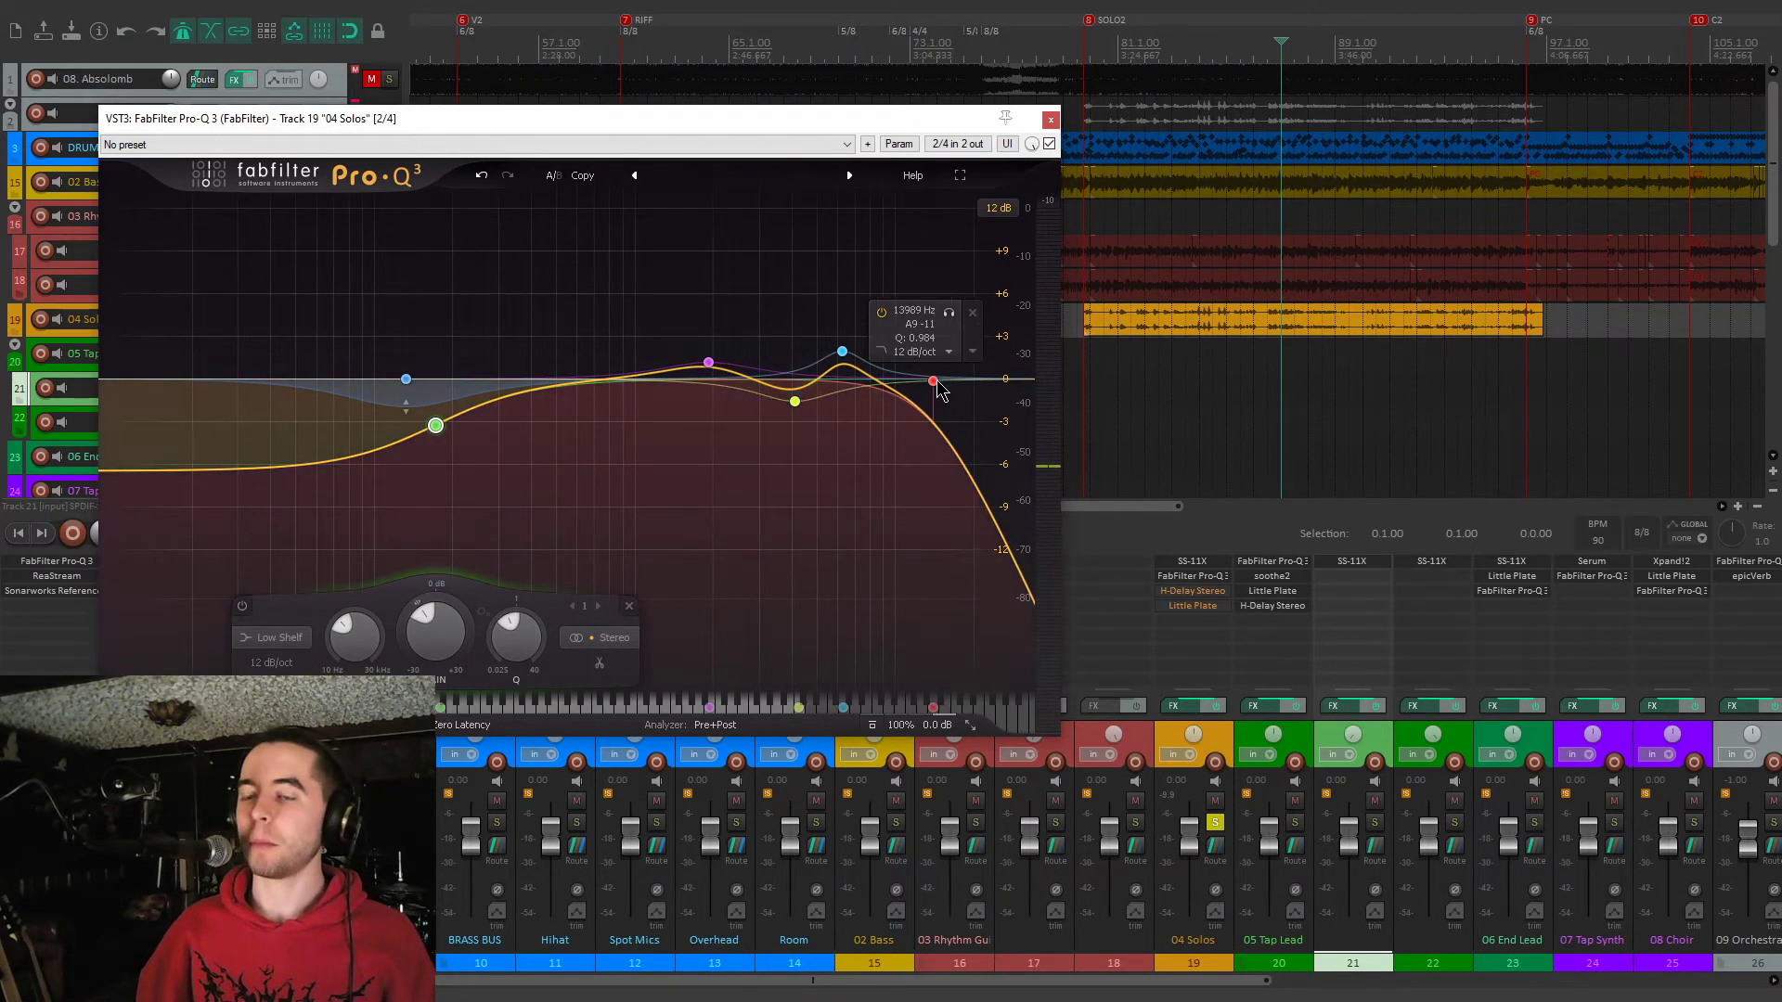
mouse_move(851, 365)
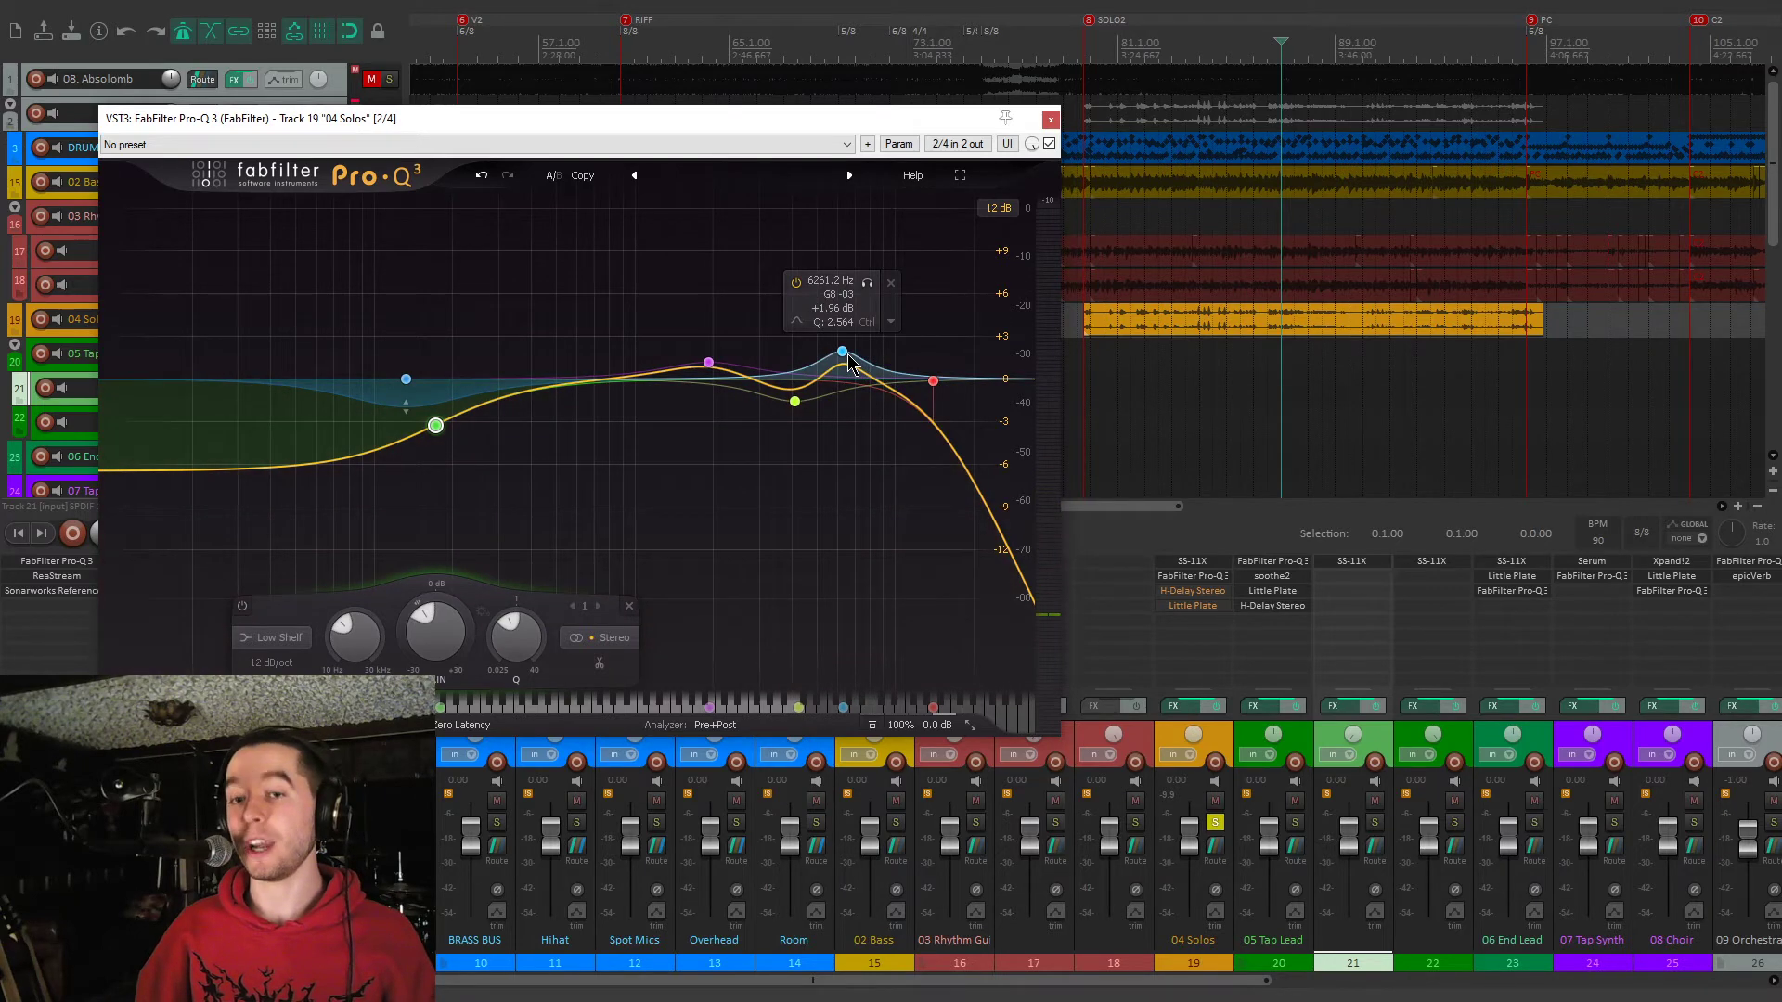
mouse_move(409, 394)
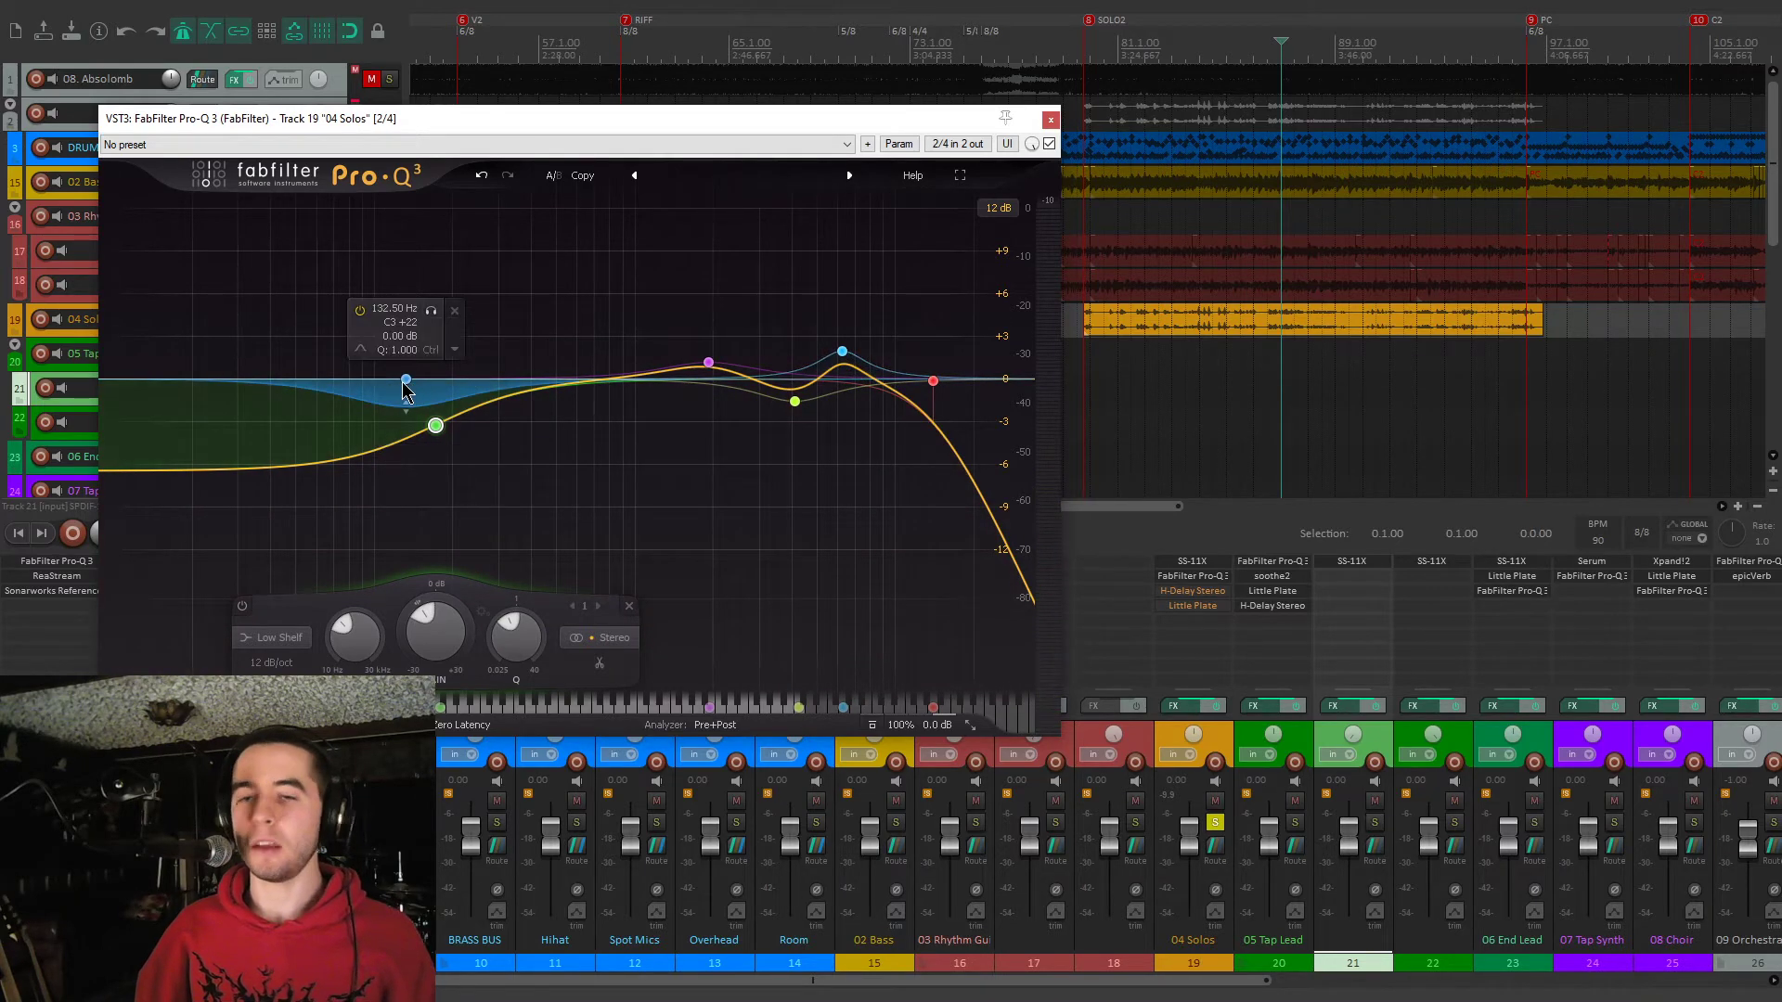
left_click(1508, 358)
key("space")
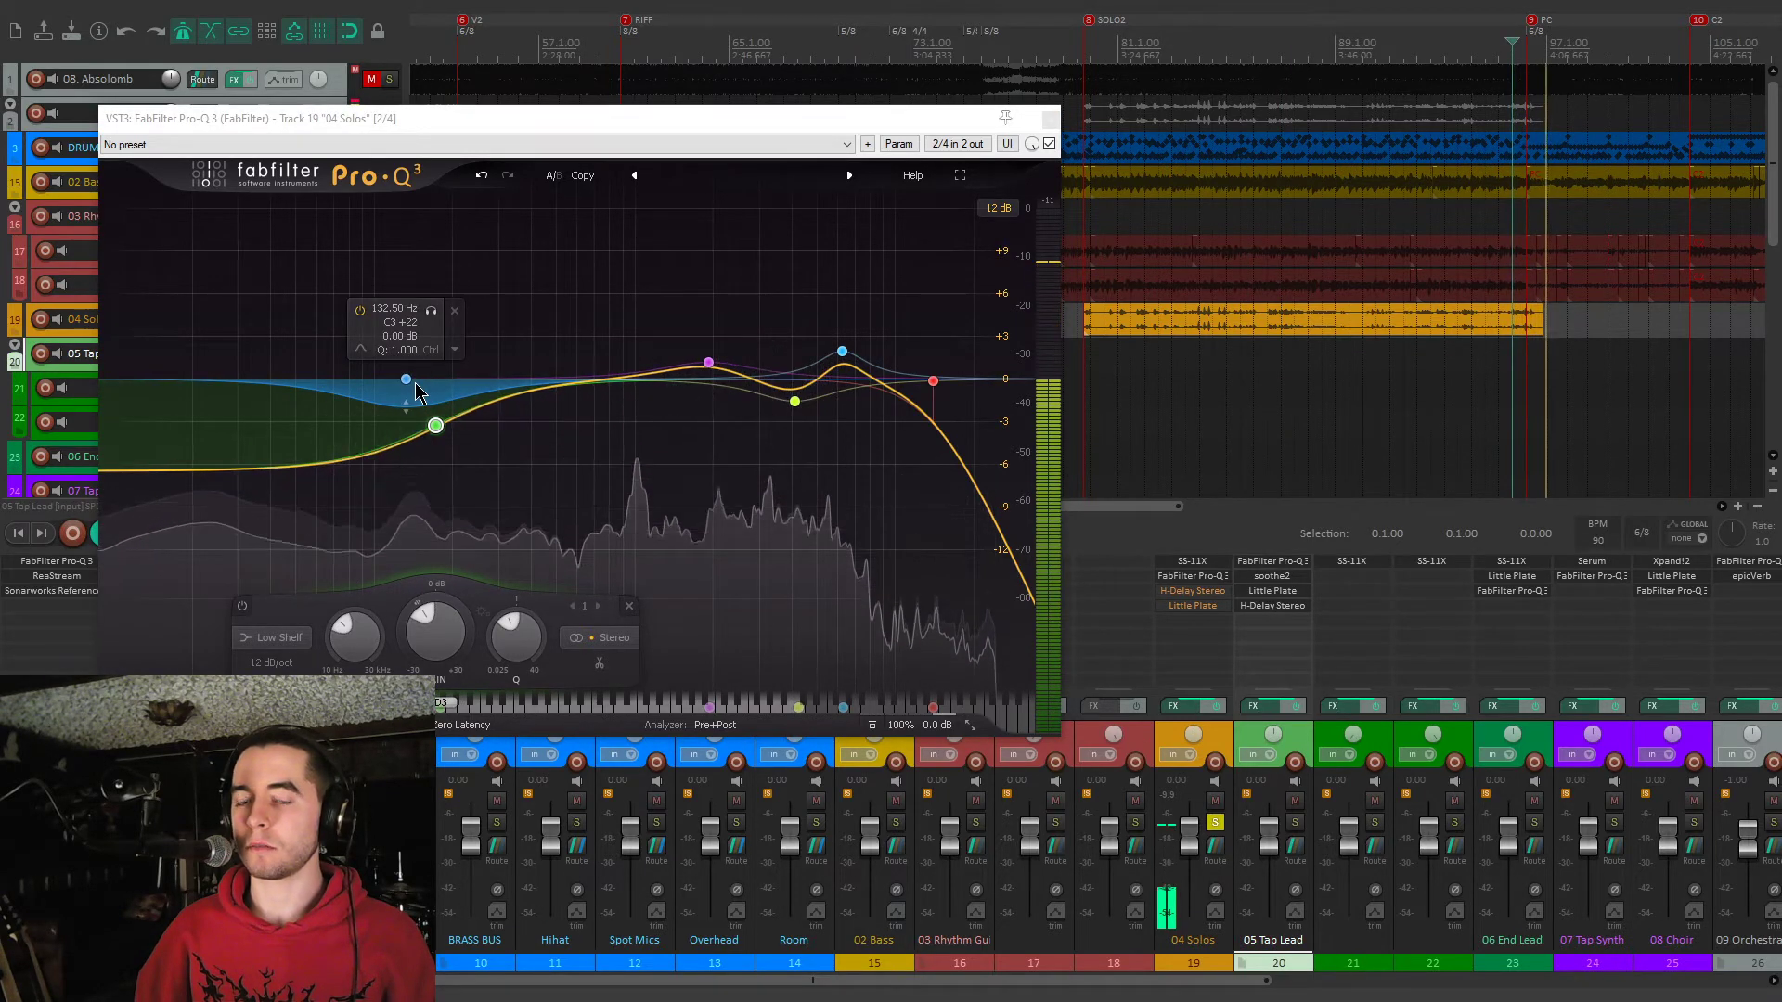
mouse_move(433, 432)
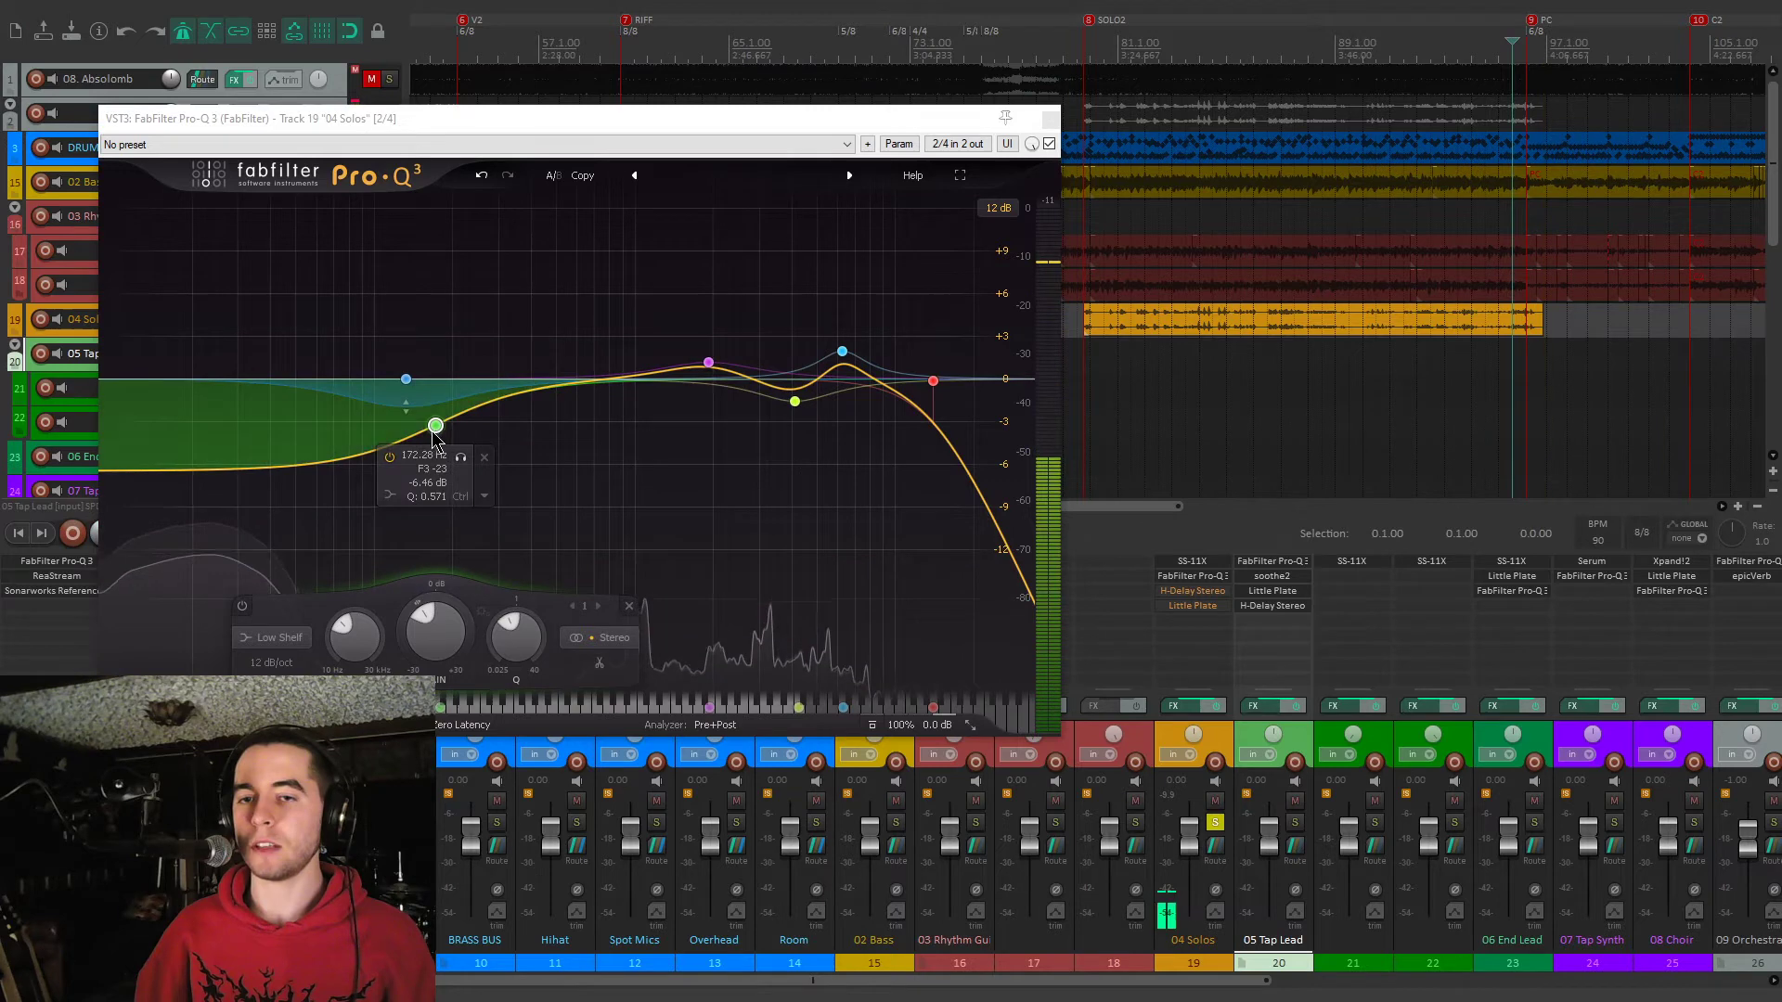
Try a 12 dB/oct low-cut band at about 70 Hz in the solo EQ, and delete it
double_click(139, 375)
left_click_drag(139, 375, 331, 380)
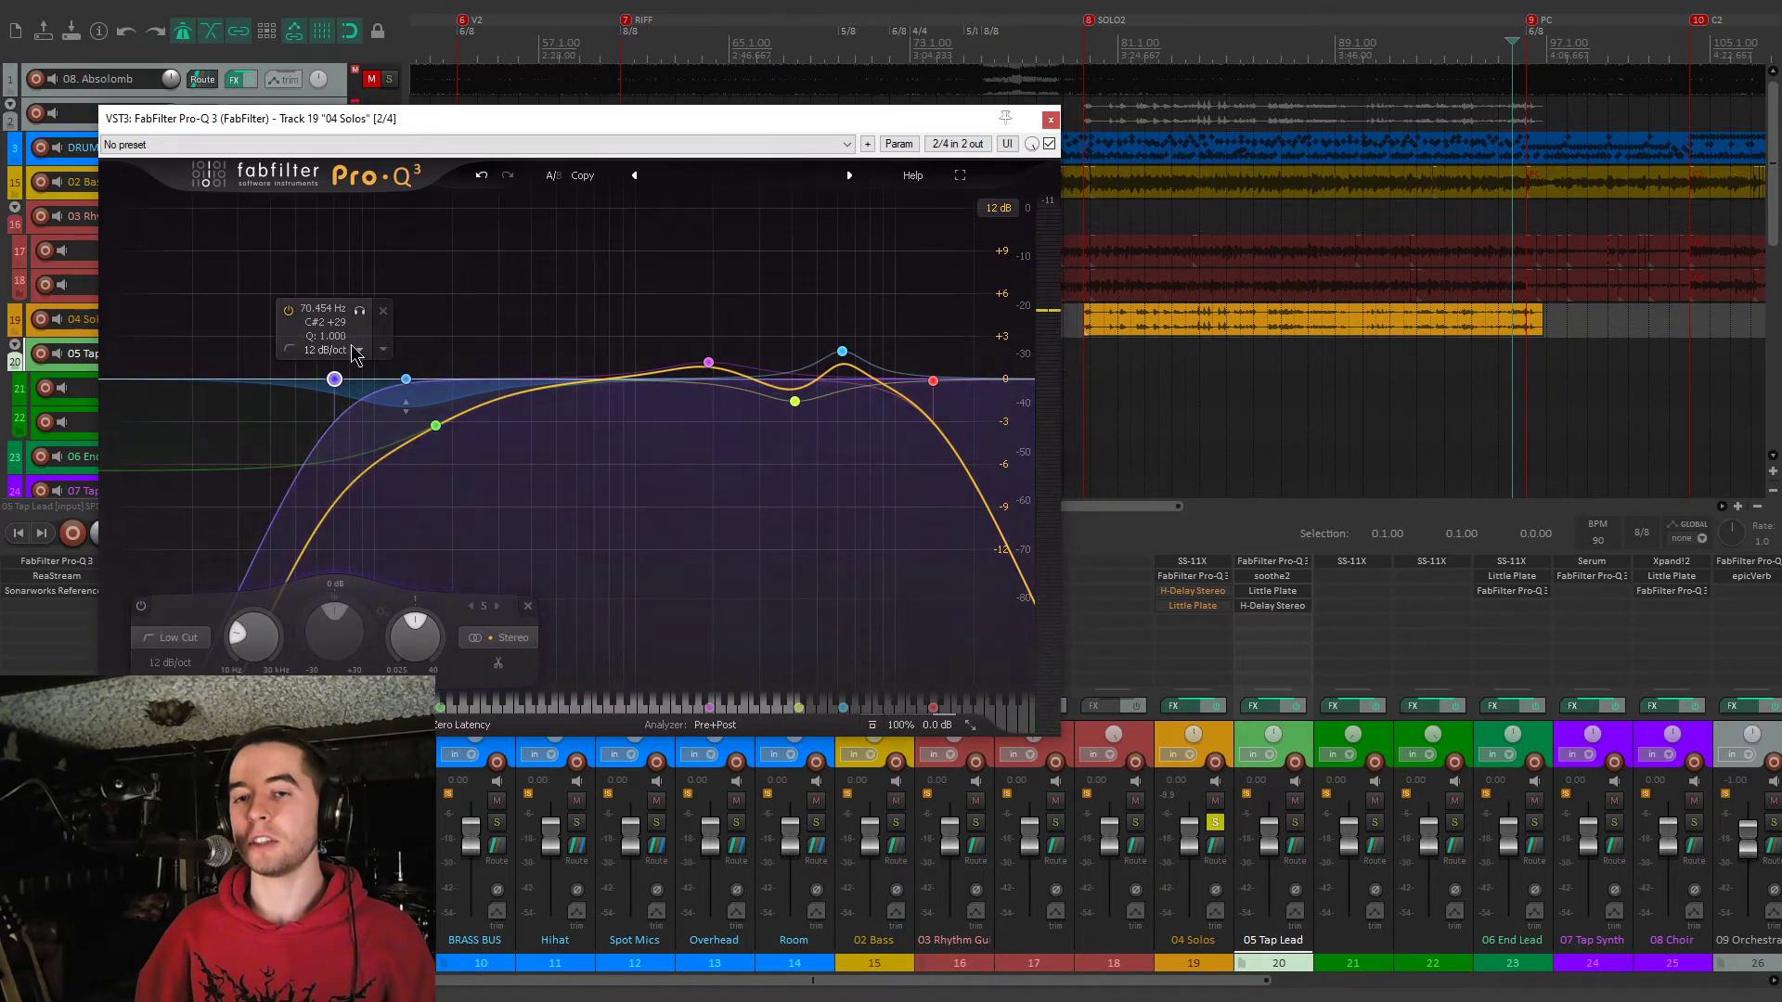
key("Delete")
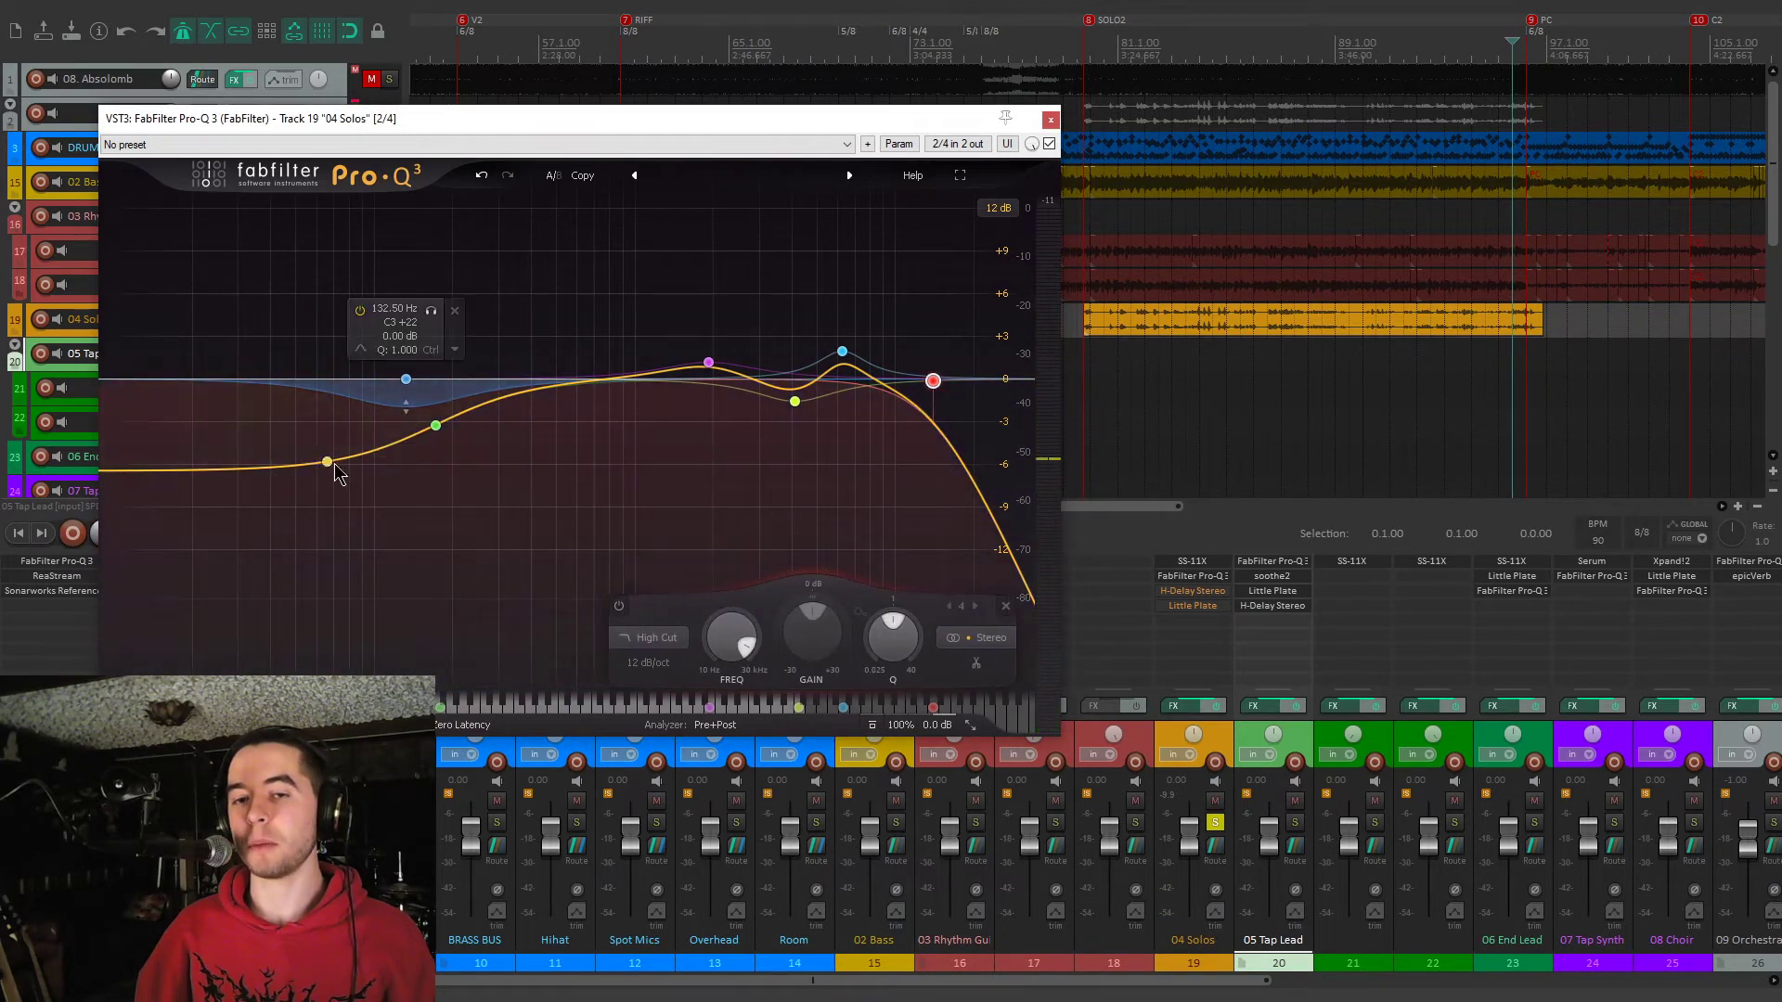
Close Pro-Q 3, open the re-enabled H-Delay Stereo on 04 Solos, and audition the solo's ending with the delay
left_click(1050, 121)
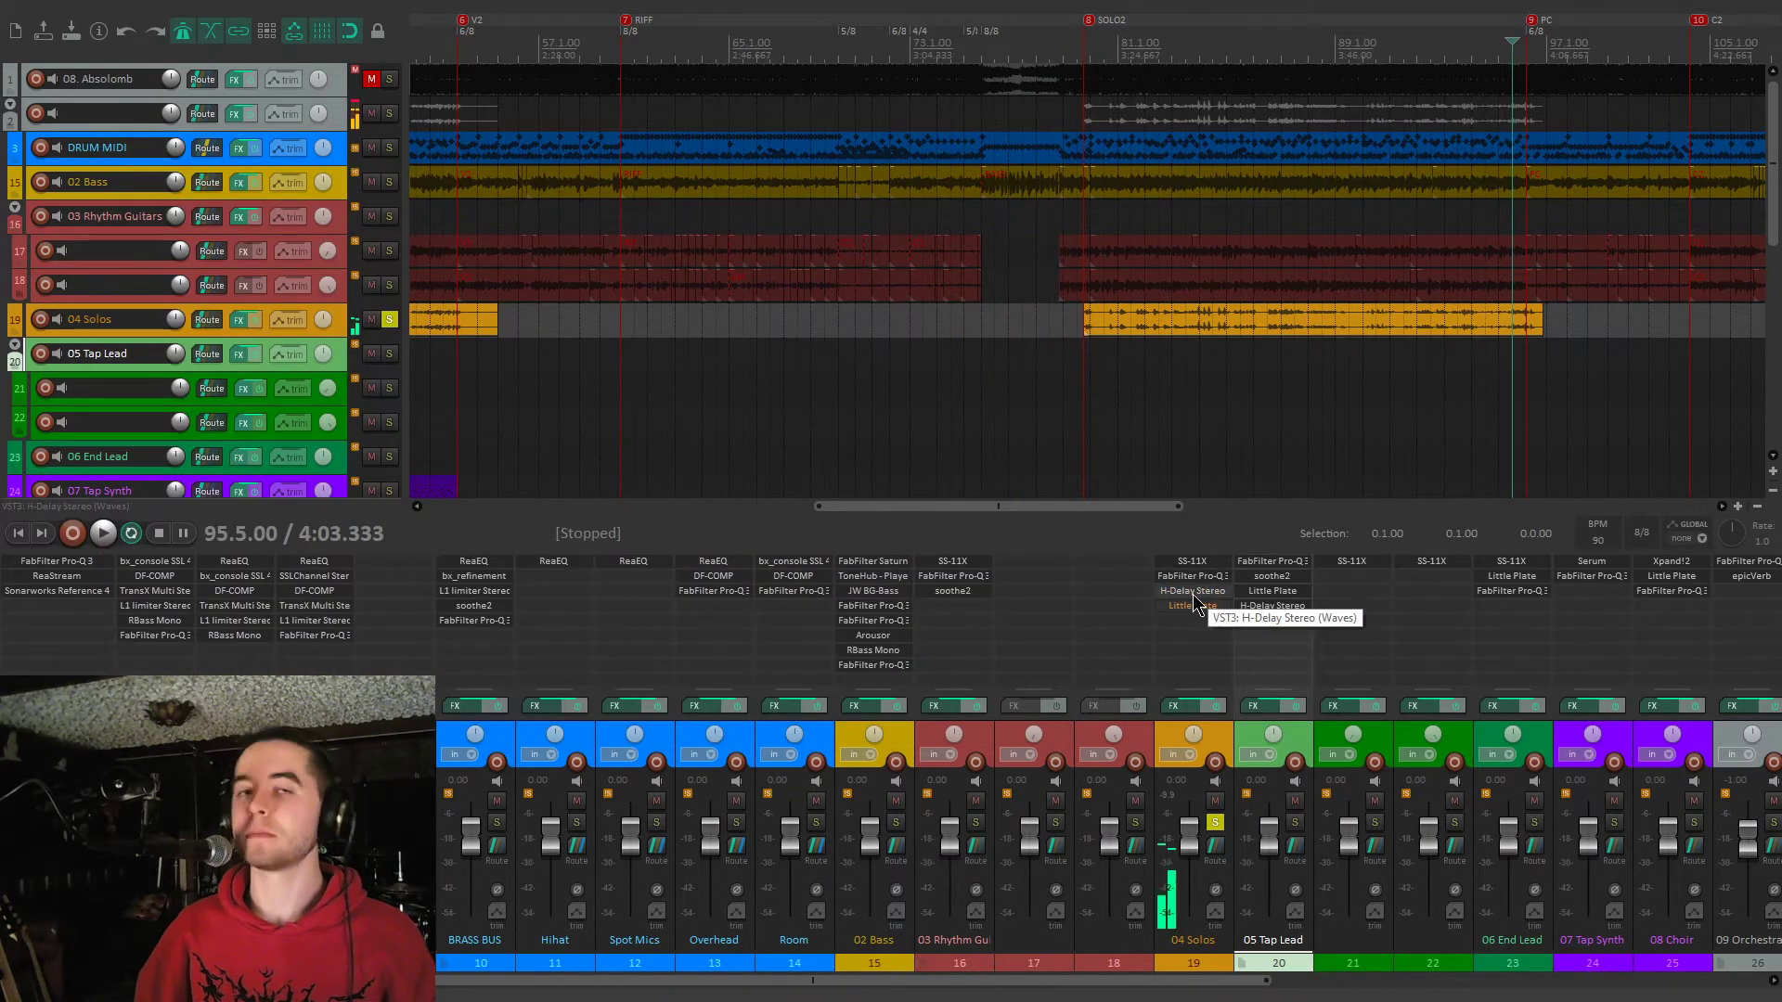
left_click(1194, 595)
left_click_drag(561, 65, 820, 186)
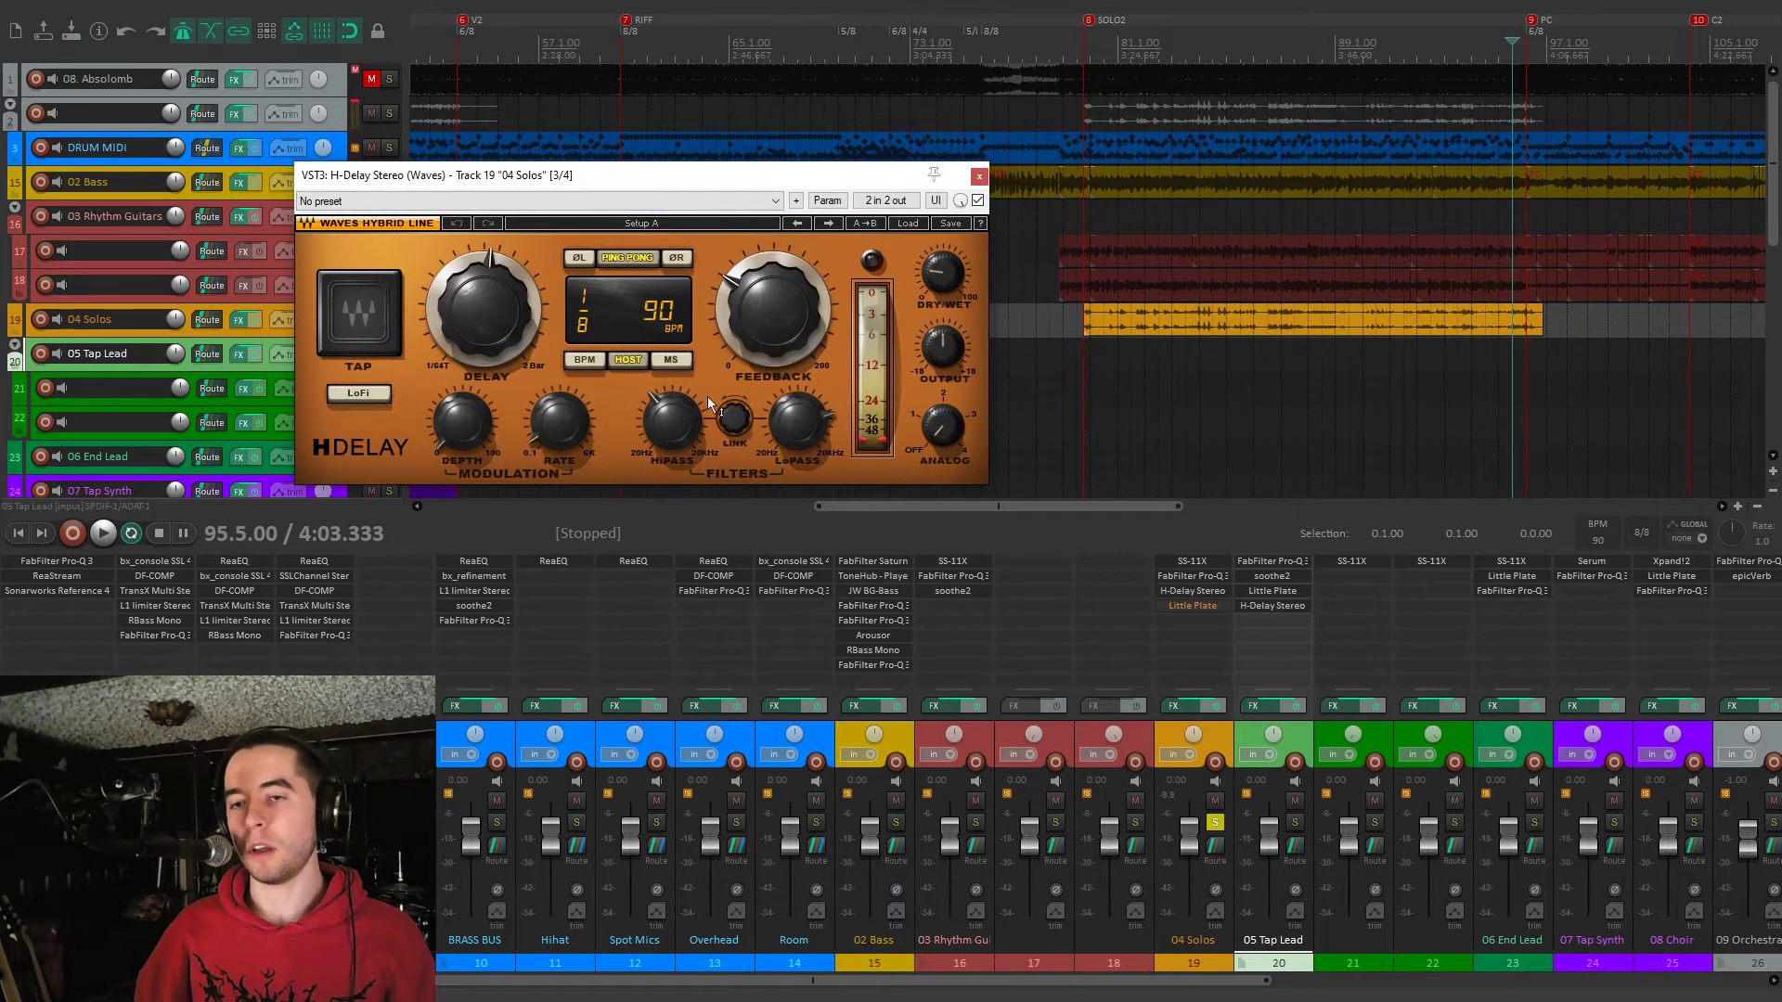
key("space")
key("space")
Switch on and open Little Plate on 04 Solos, audition the reverb on the solo's ending, and close both effect windows
left_click(1207, 607)
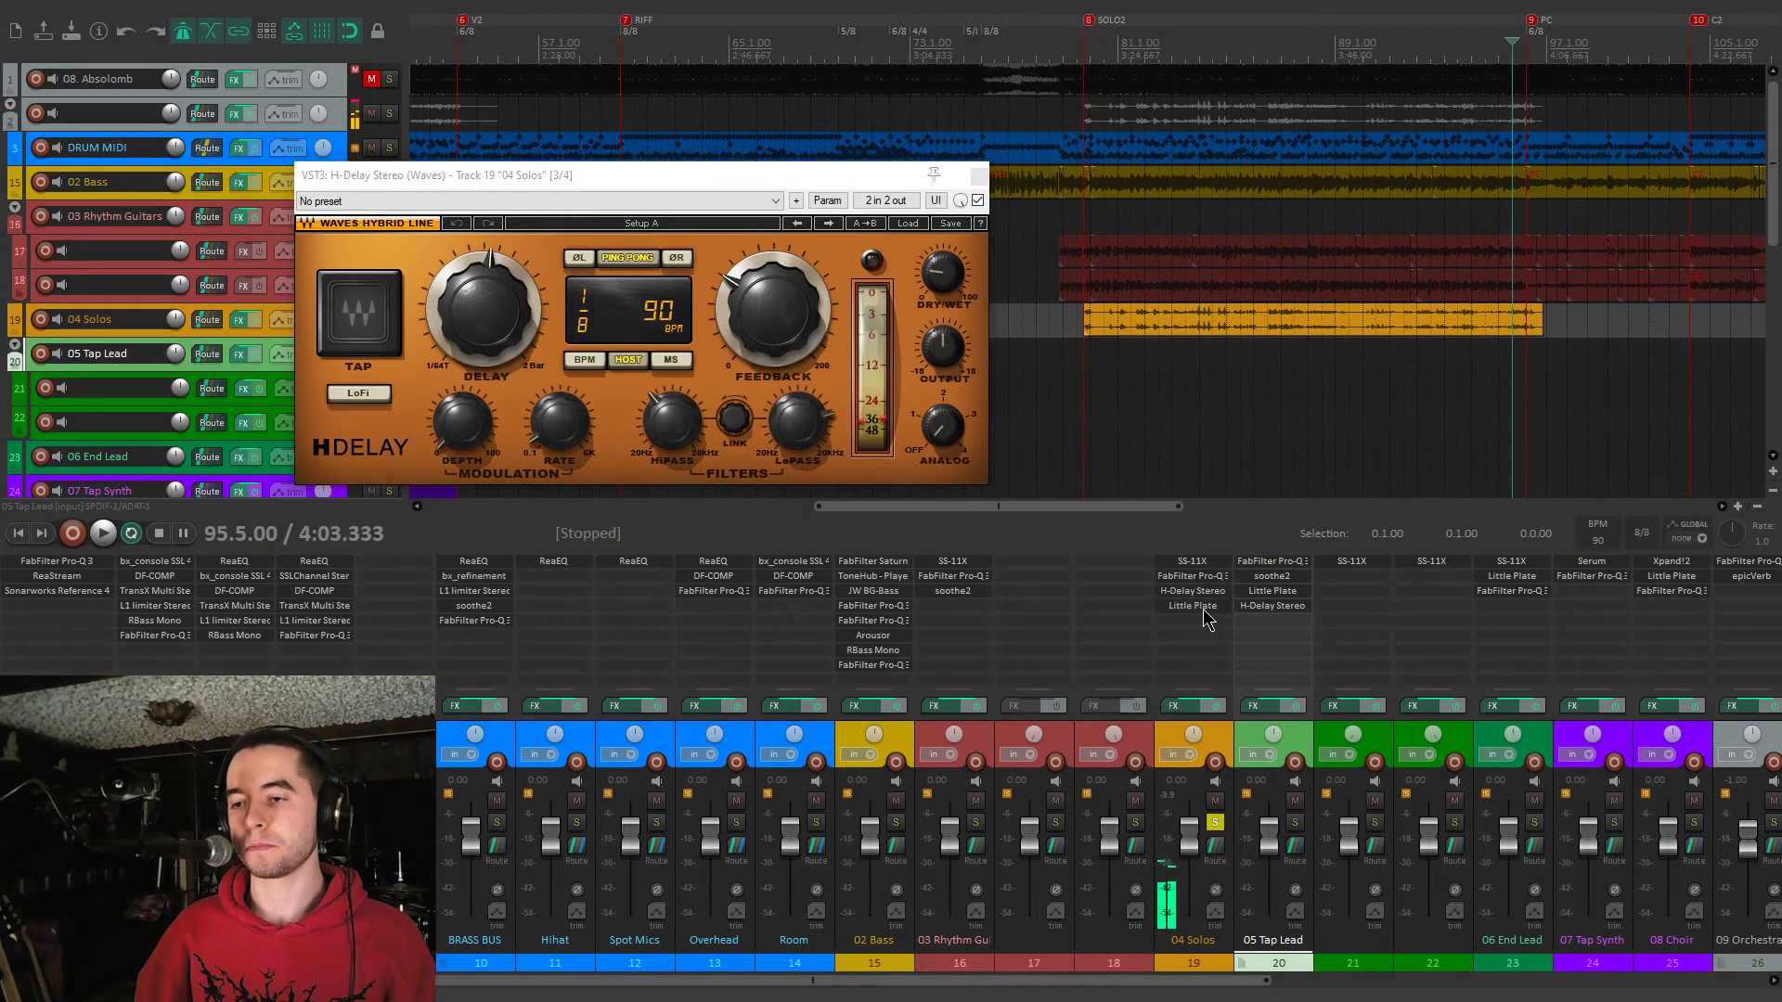
left_click(1205, 612)
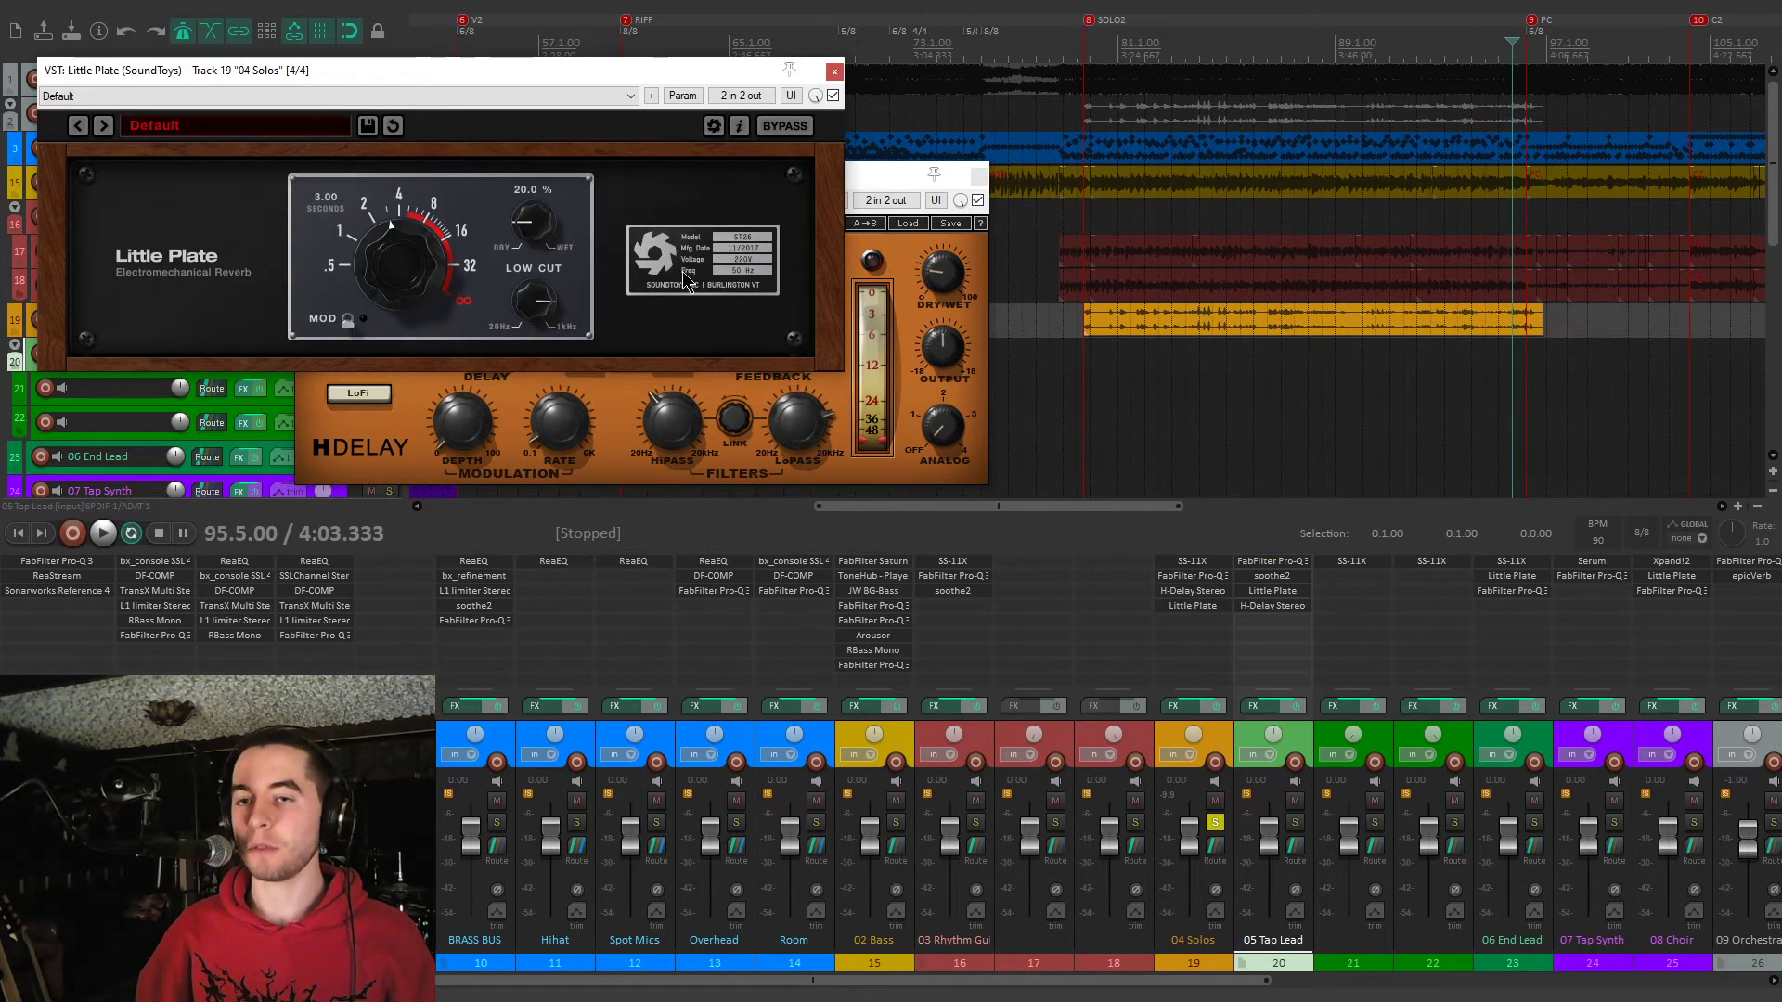
key("space")
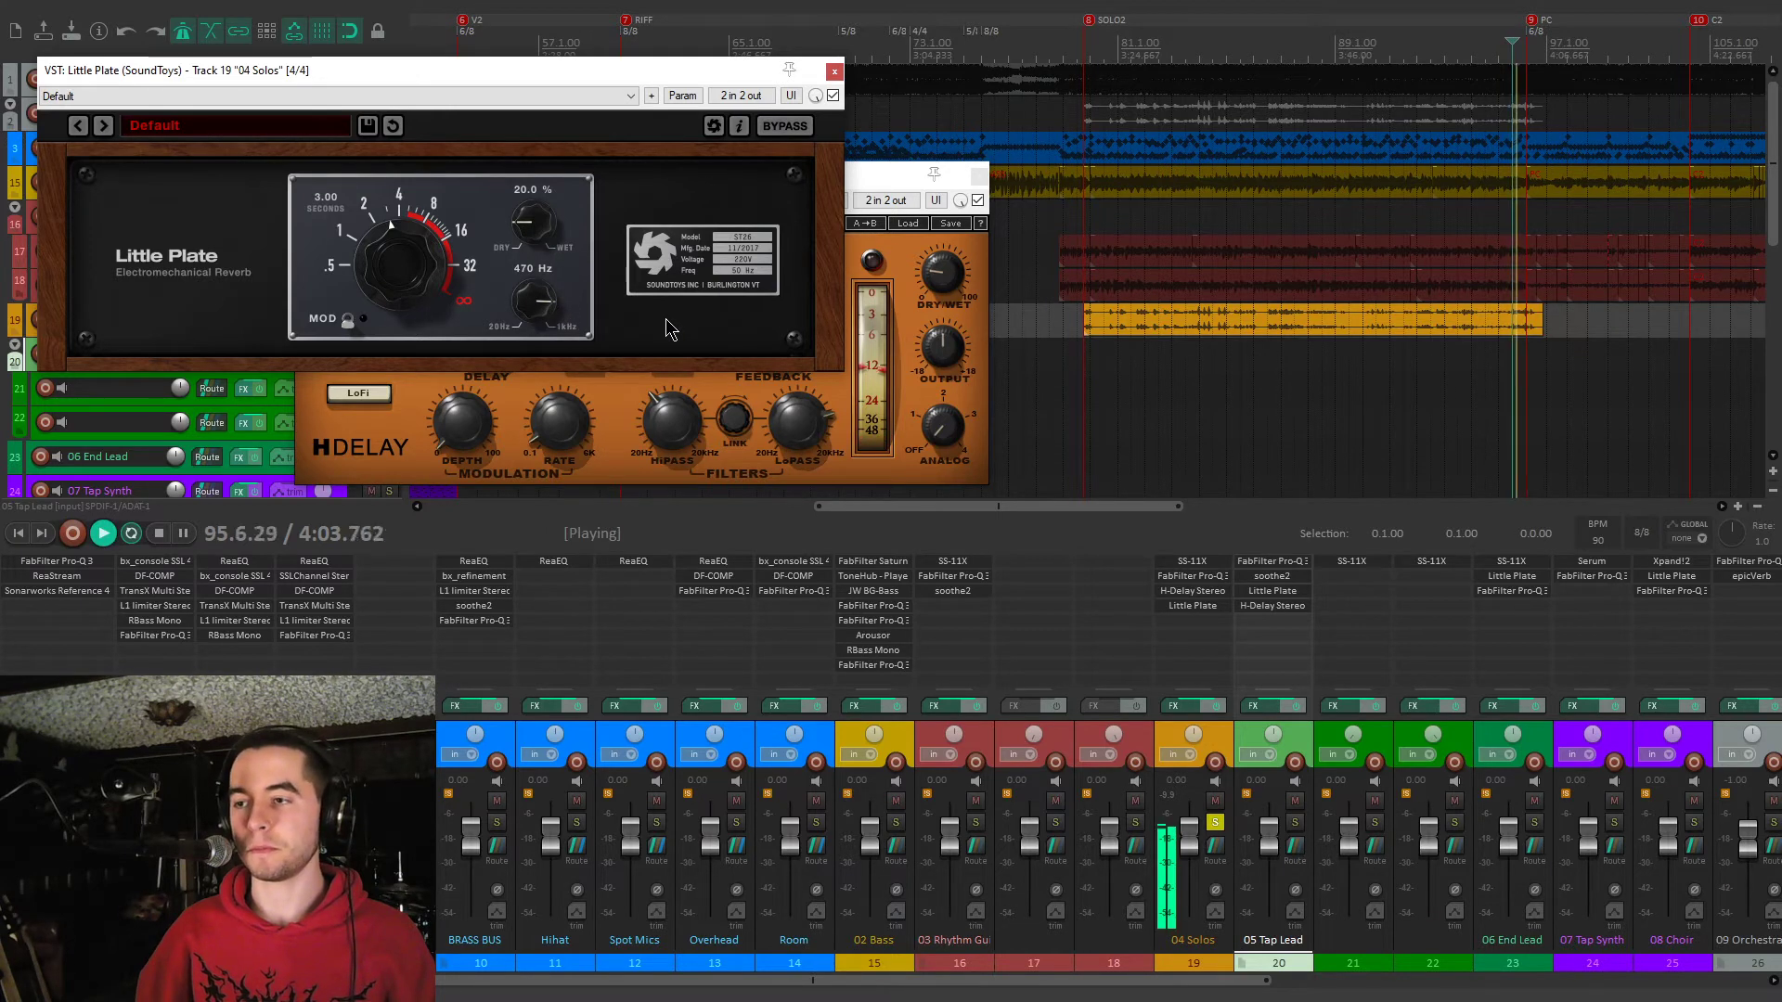
left_click(833, 72)
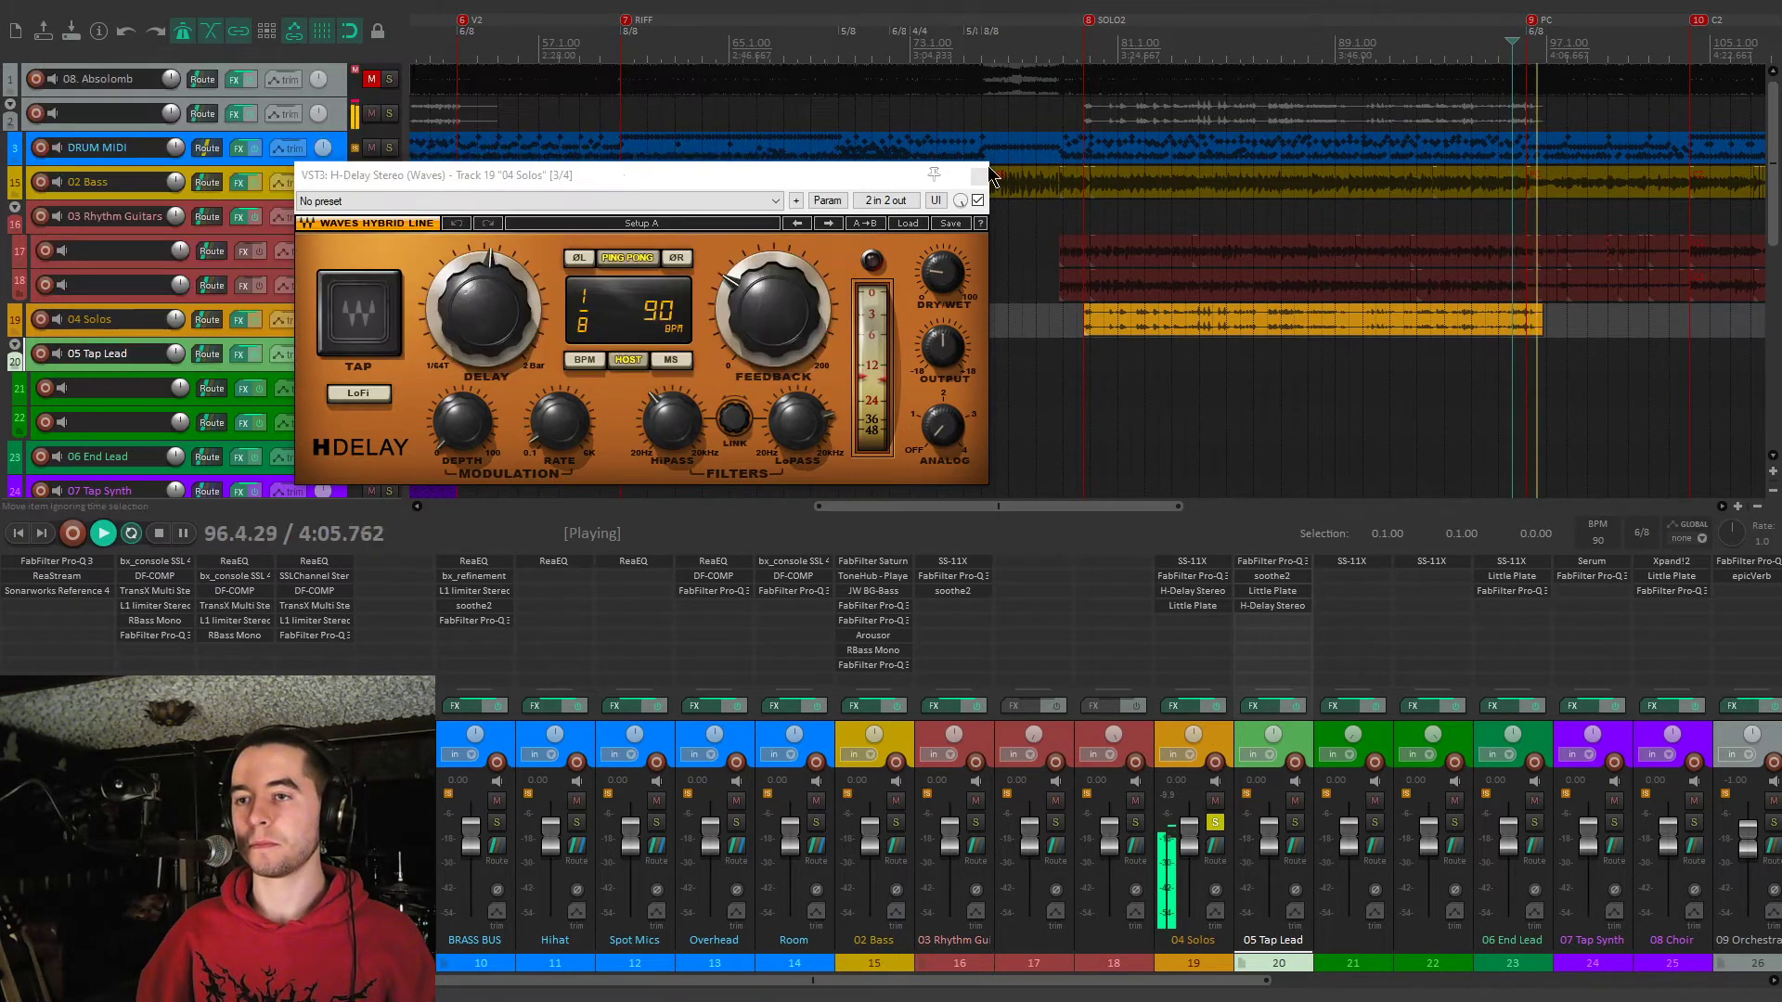
left_click(979, 176)
Unsolo 04 Solos and play the solo's ending in the full mix, and stop playback
key("space")
left_click(1216, 824)
key("space")
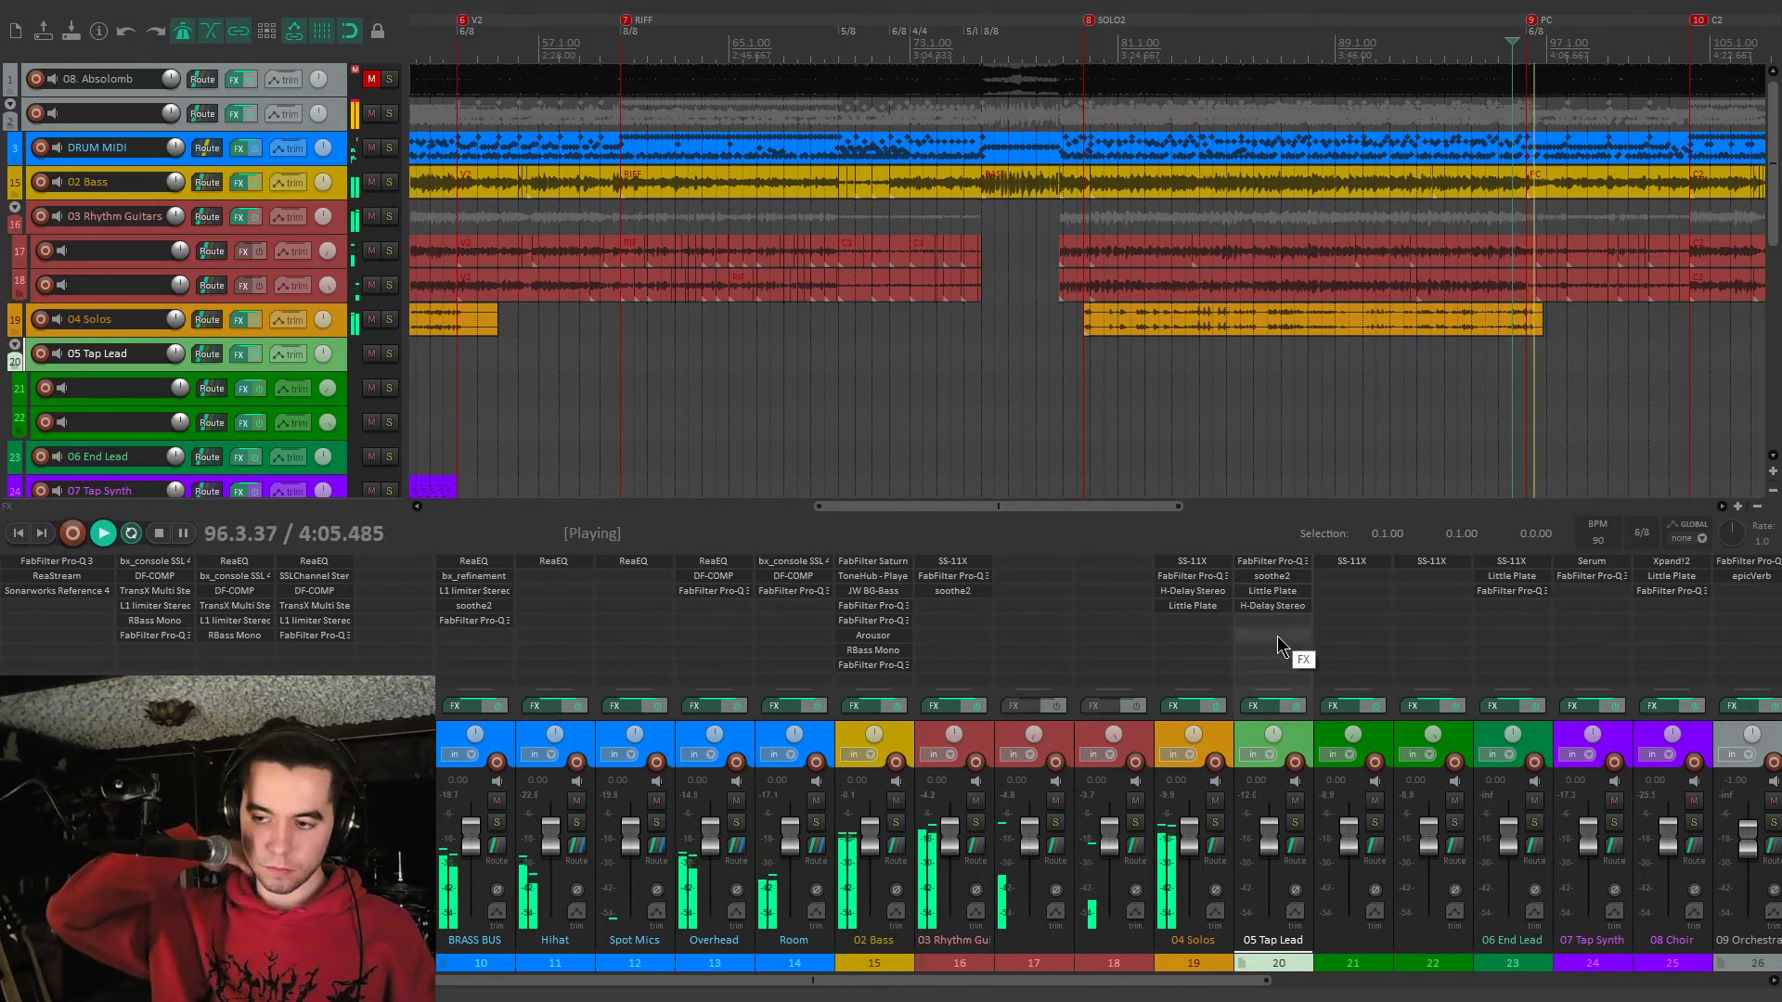
scroll(1346, 464, "down", 6)
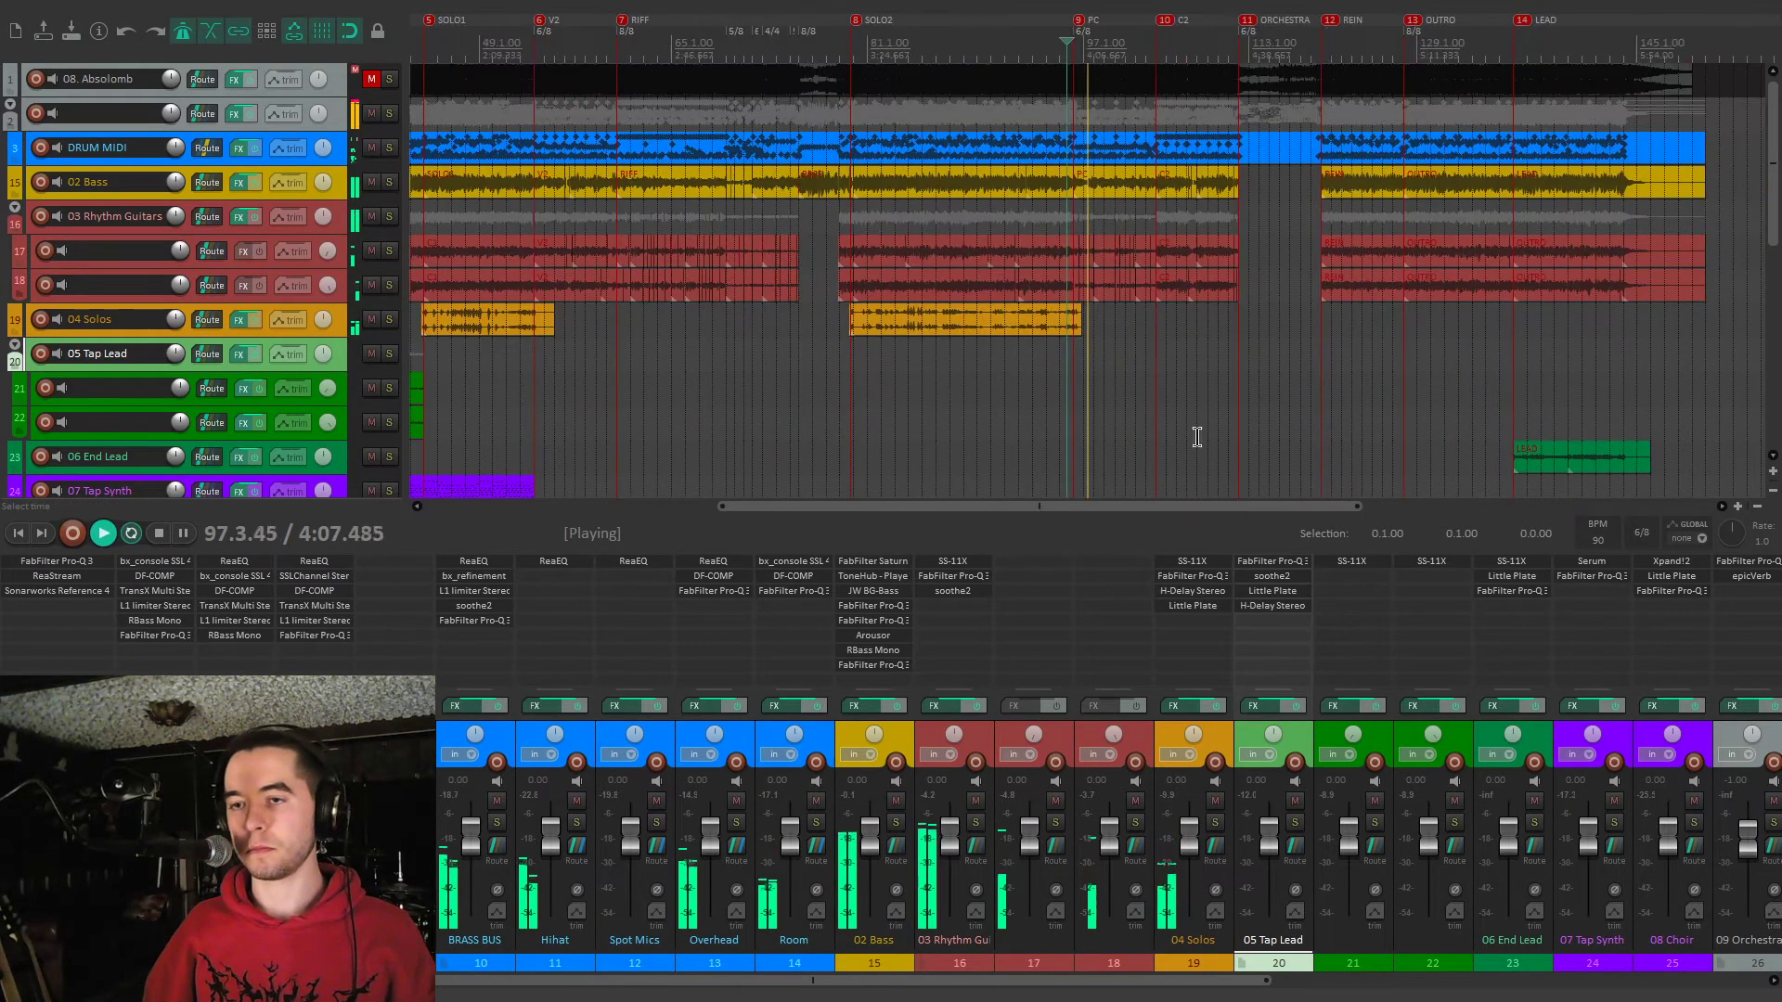
key("space")
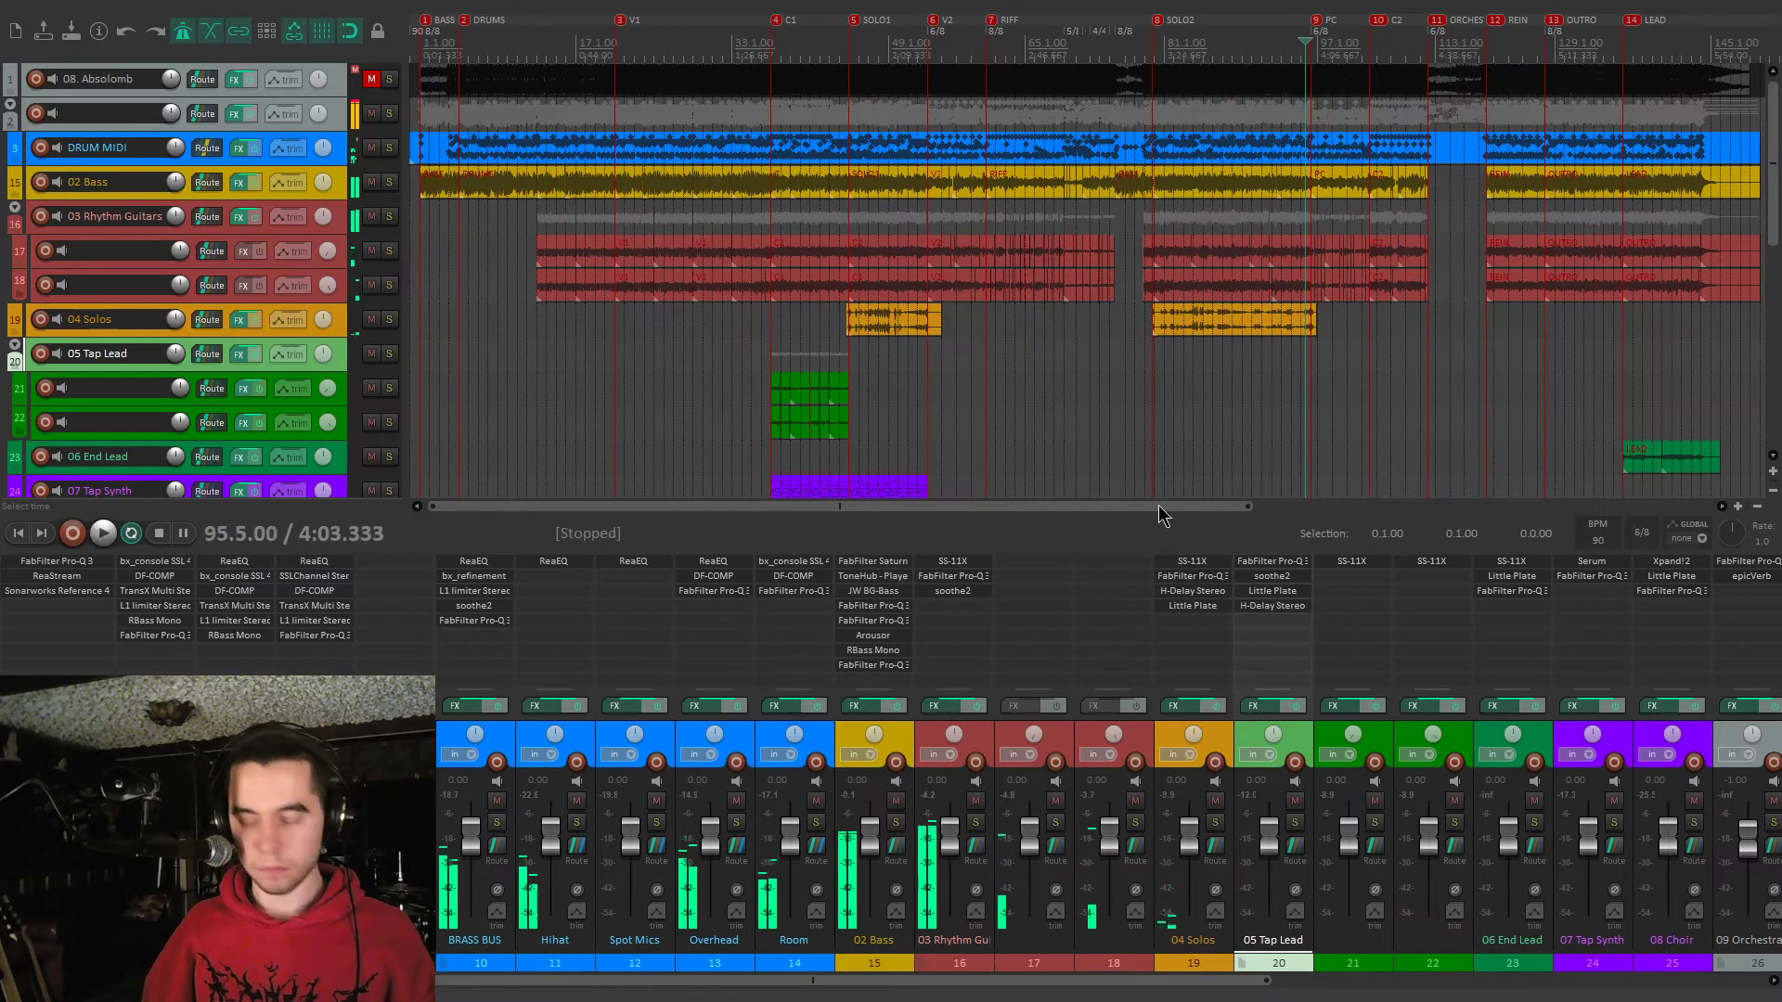
Play from the C1 marker with 05 Tap Lead soloed
key("4")
key("space")
left_click(1295, 822)
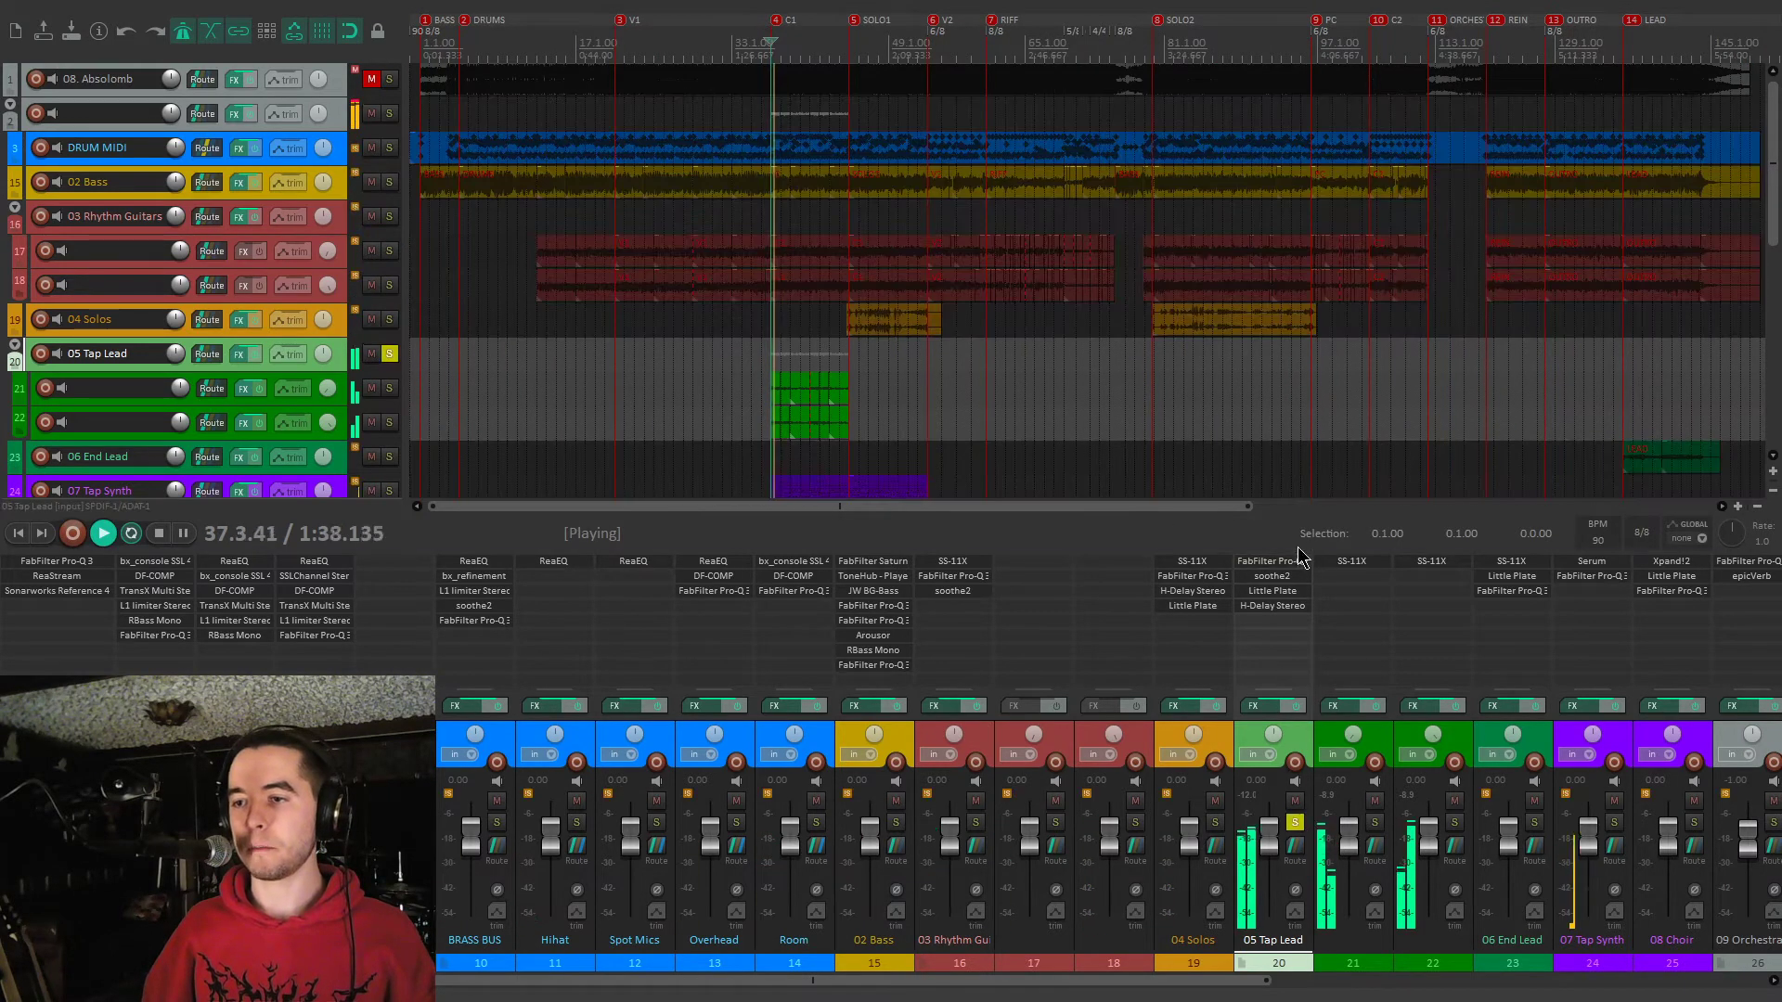
Review the SS-11X on track 21 and the Pro-Q 3 bands on 05 Tap Lead, closing each window
left_click(1352, 561)
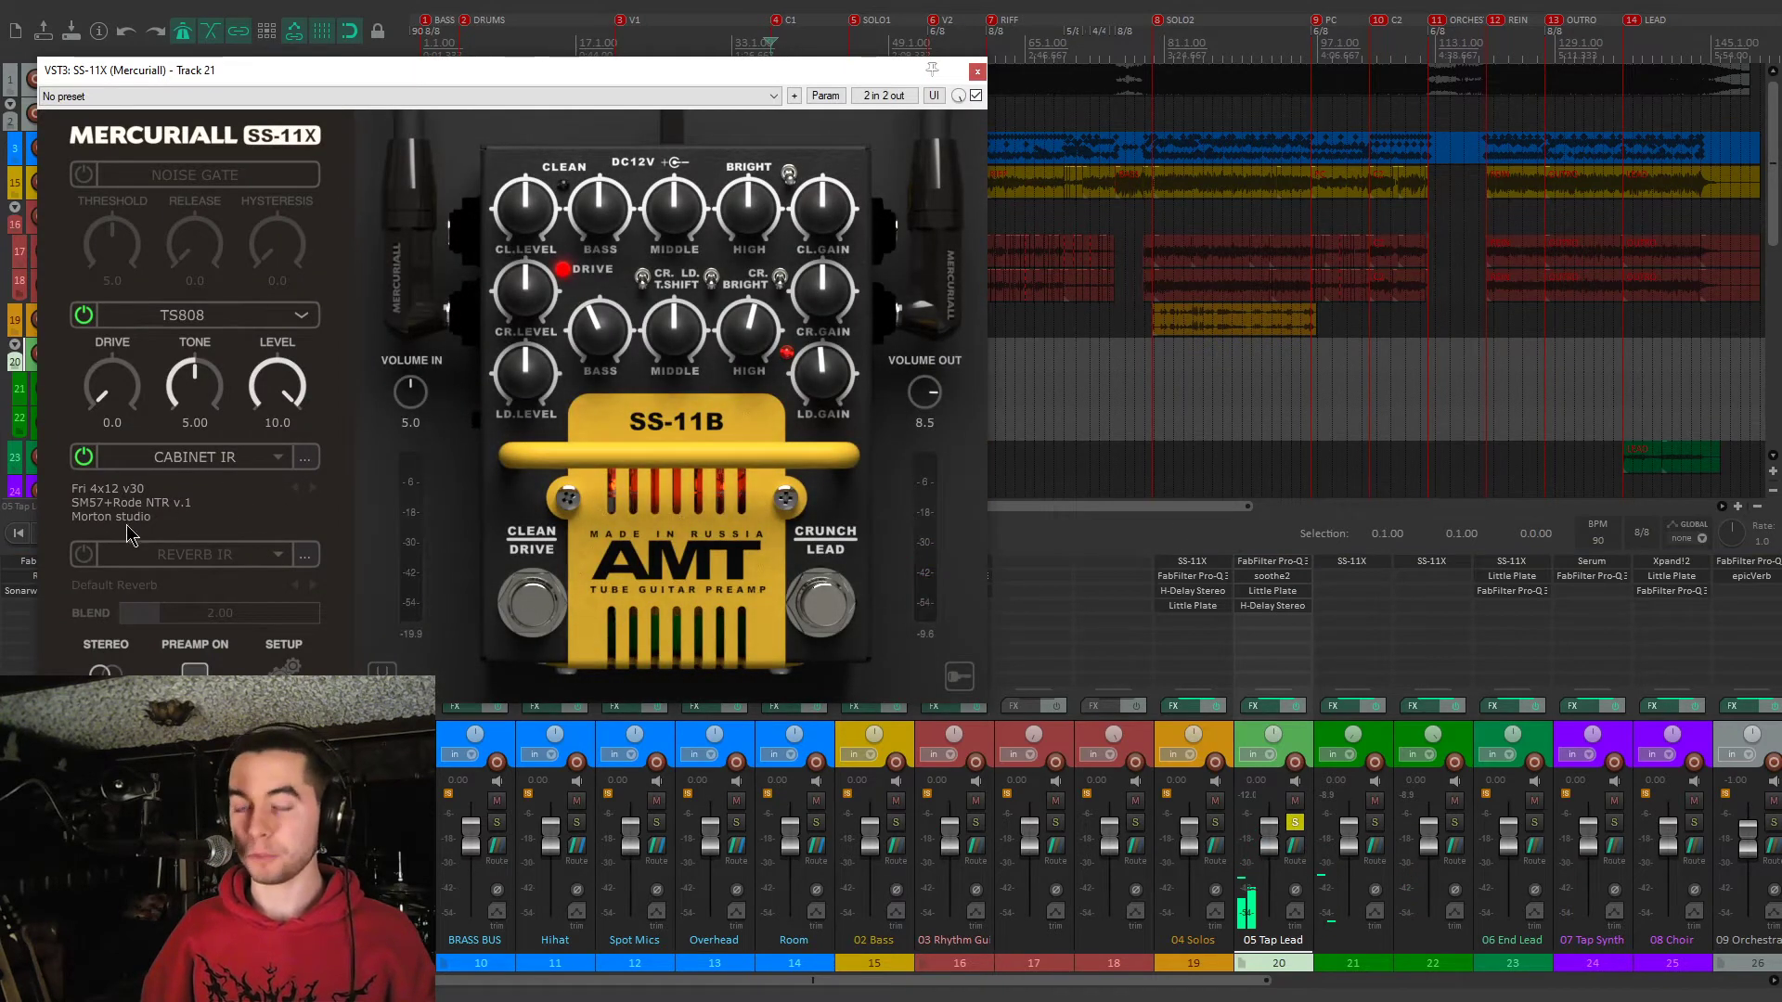
left_click(976, 72)
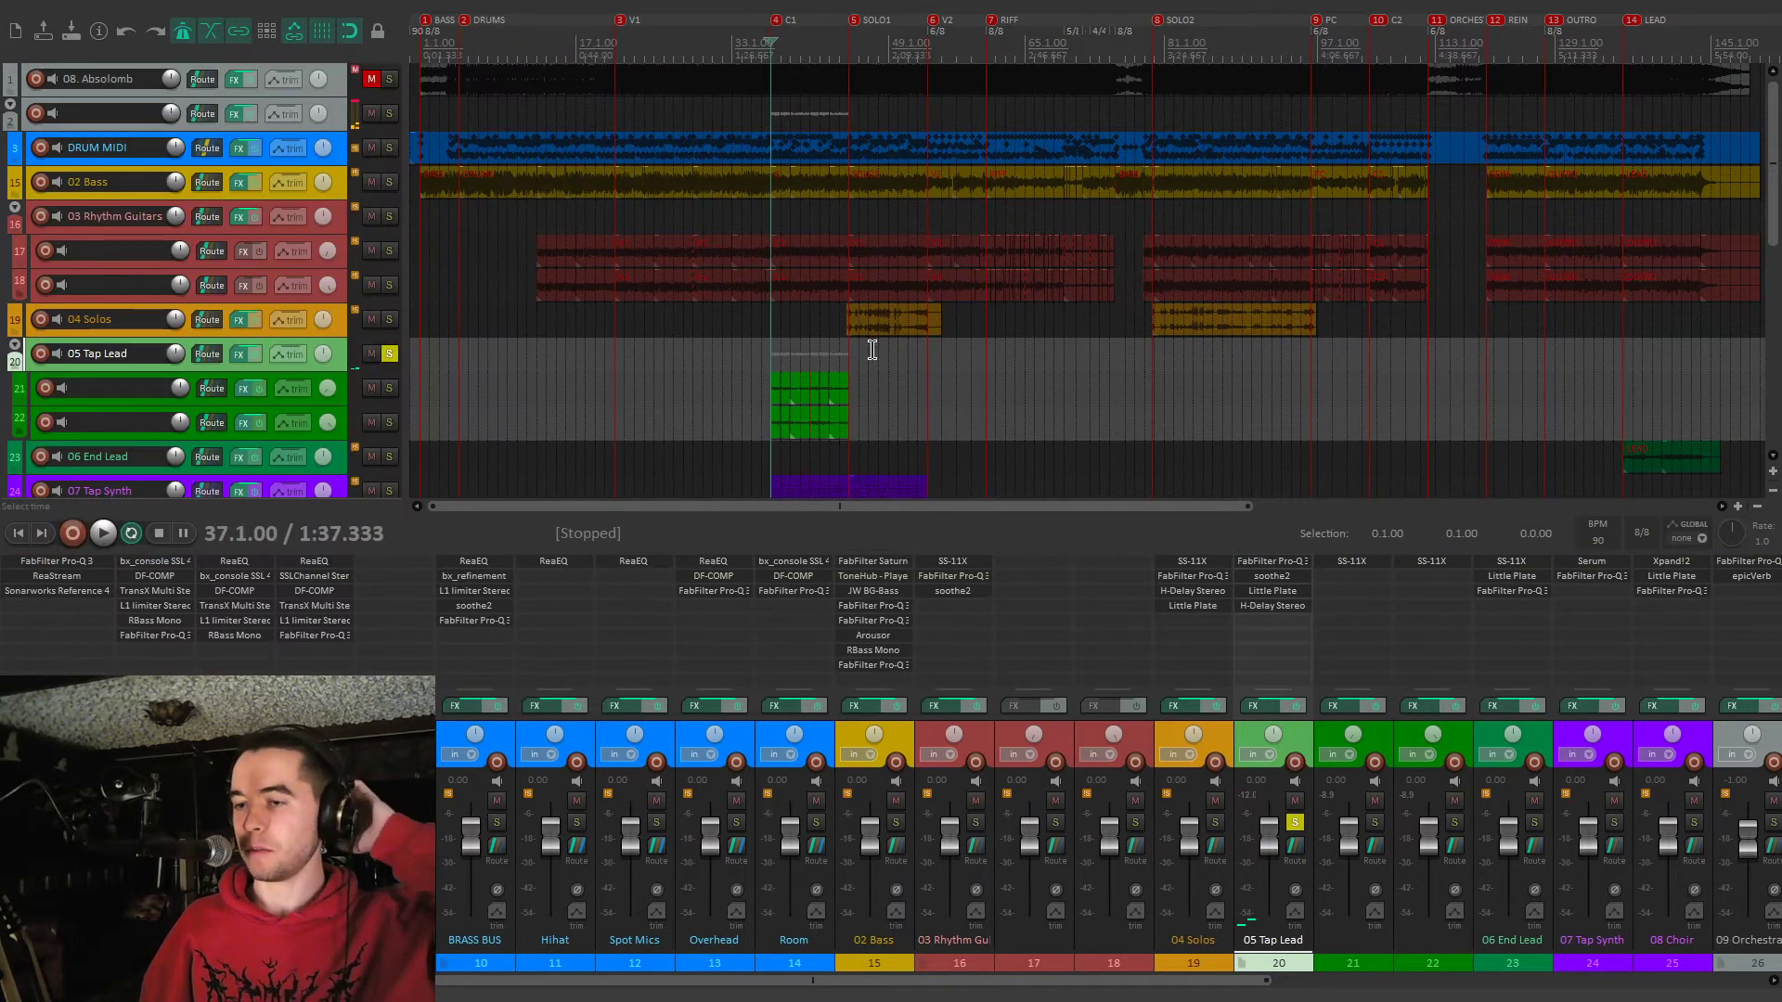
left_click(1245, 563)
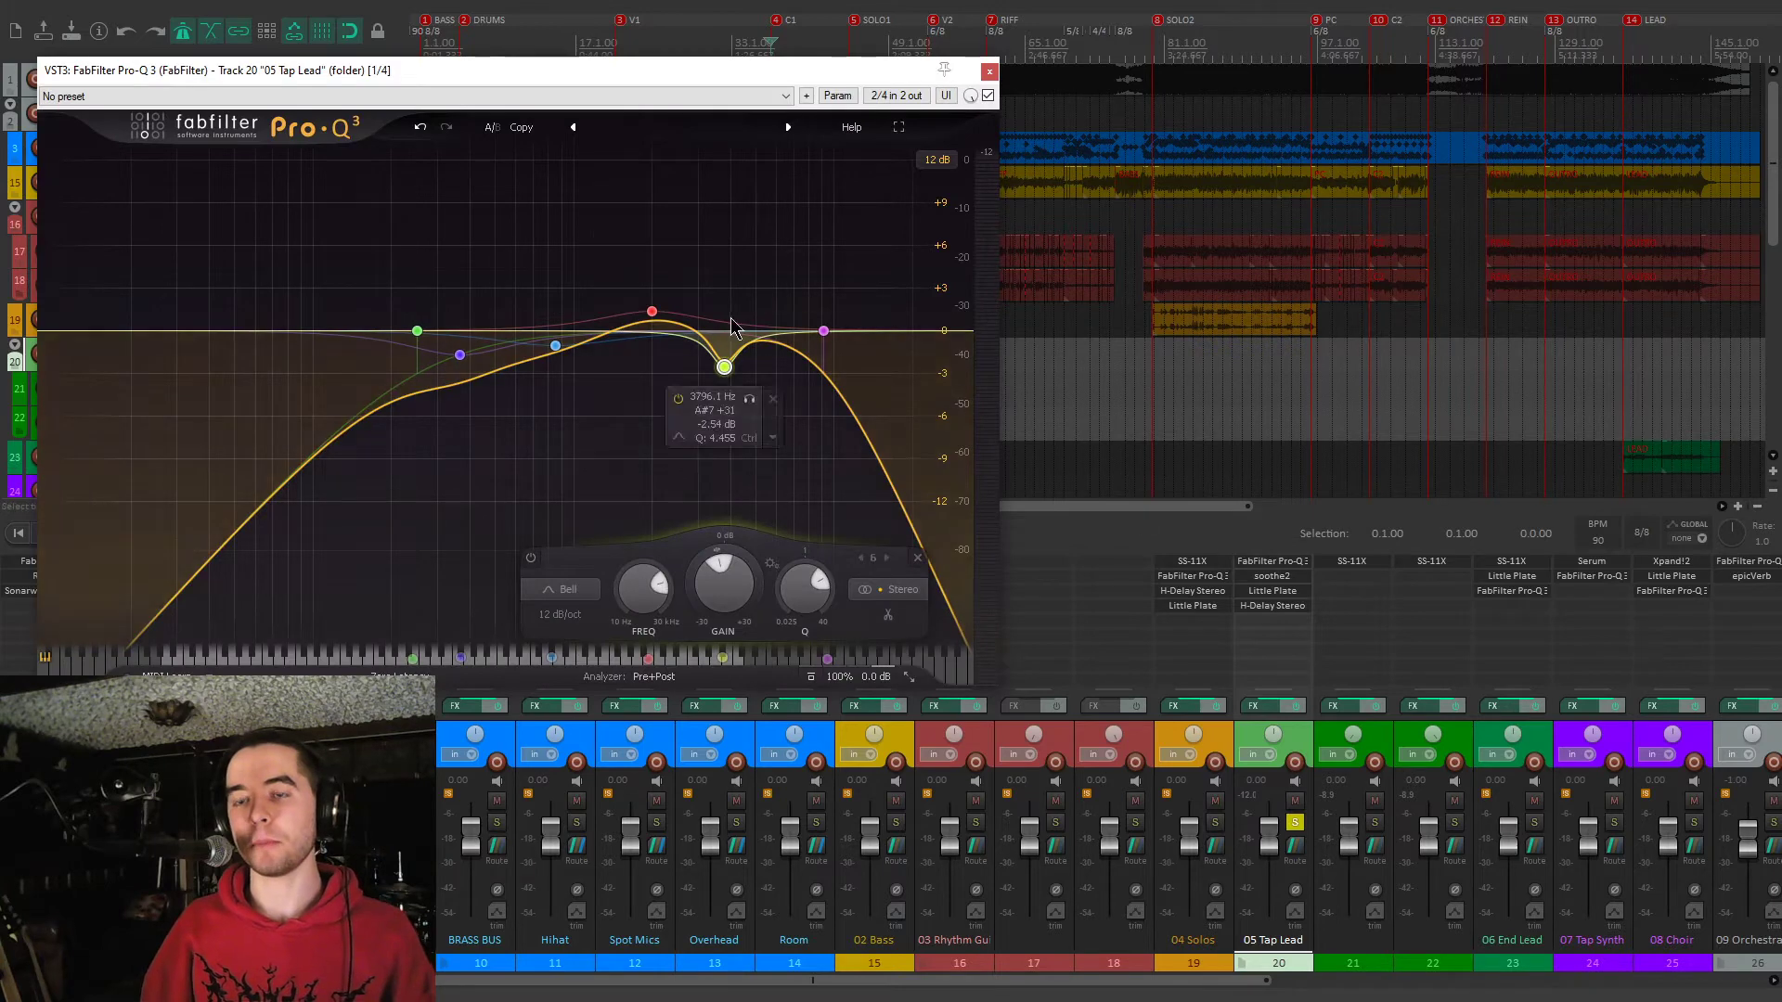
mouse_move(550, 338)
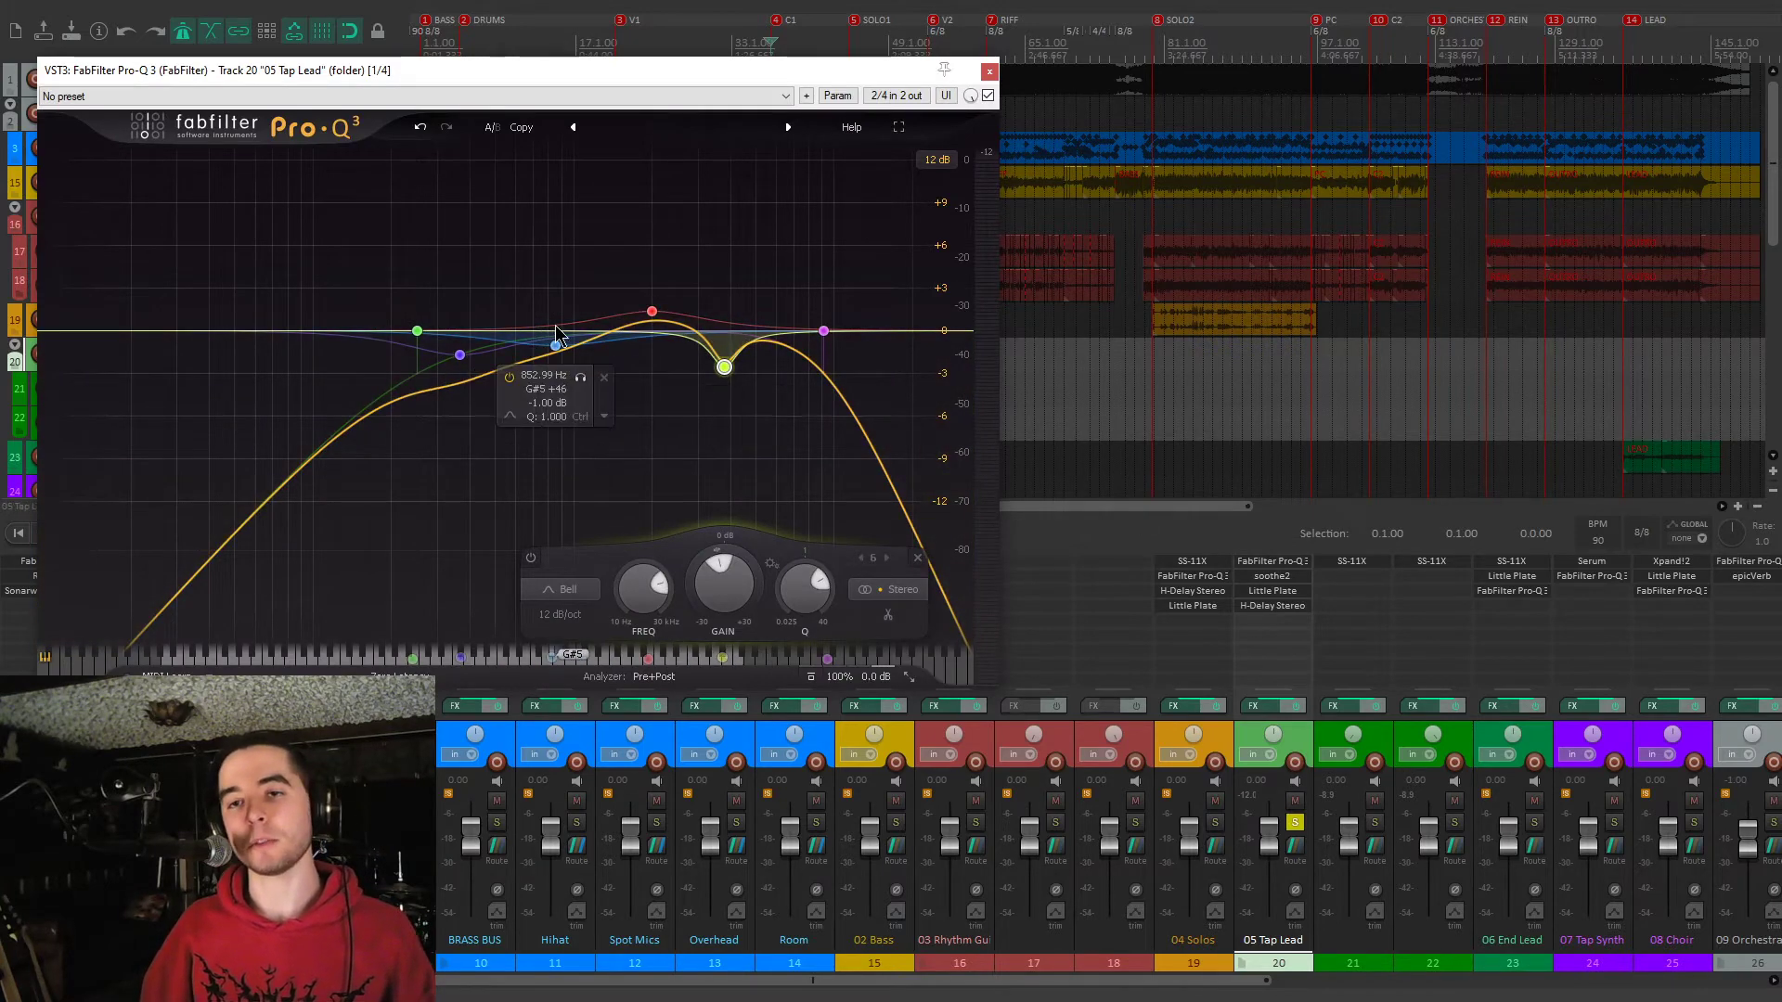
mouse_move(725, 369)
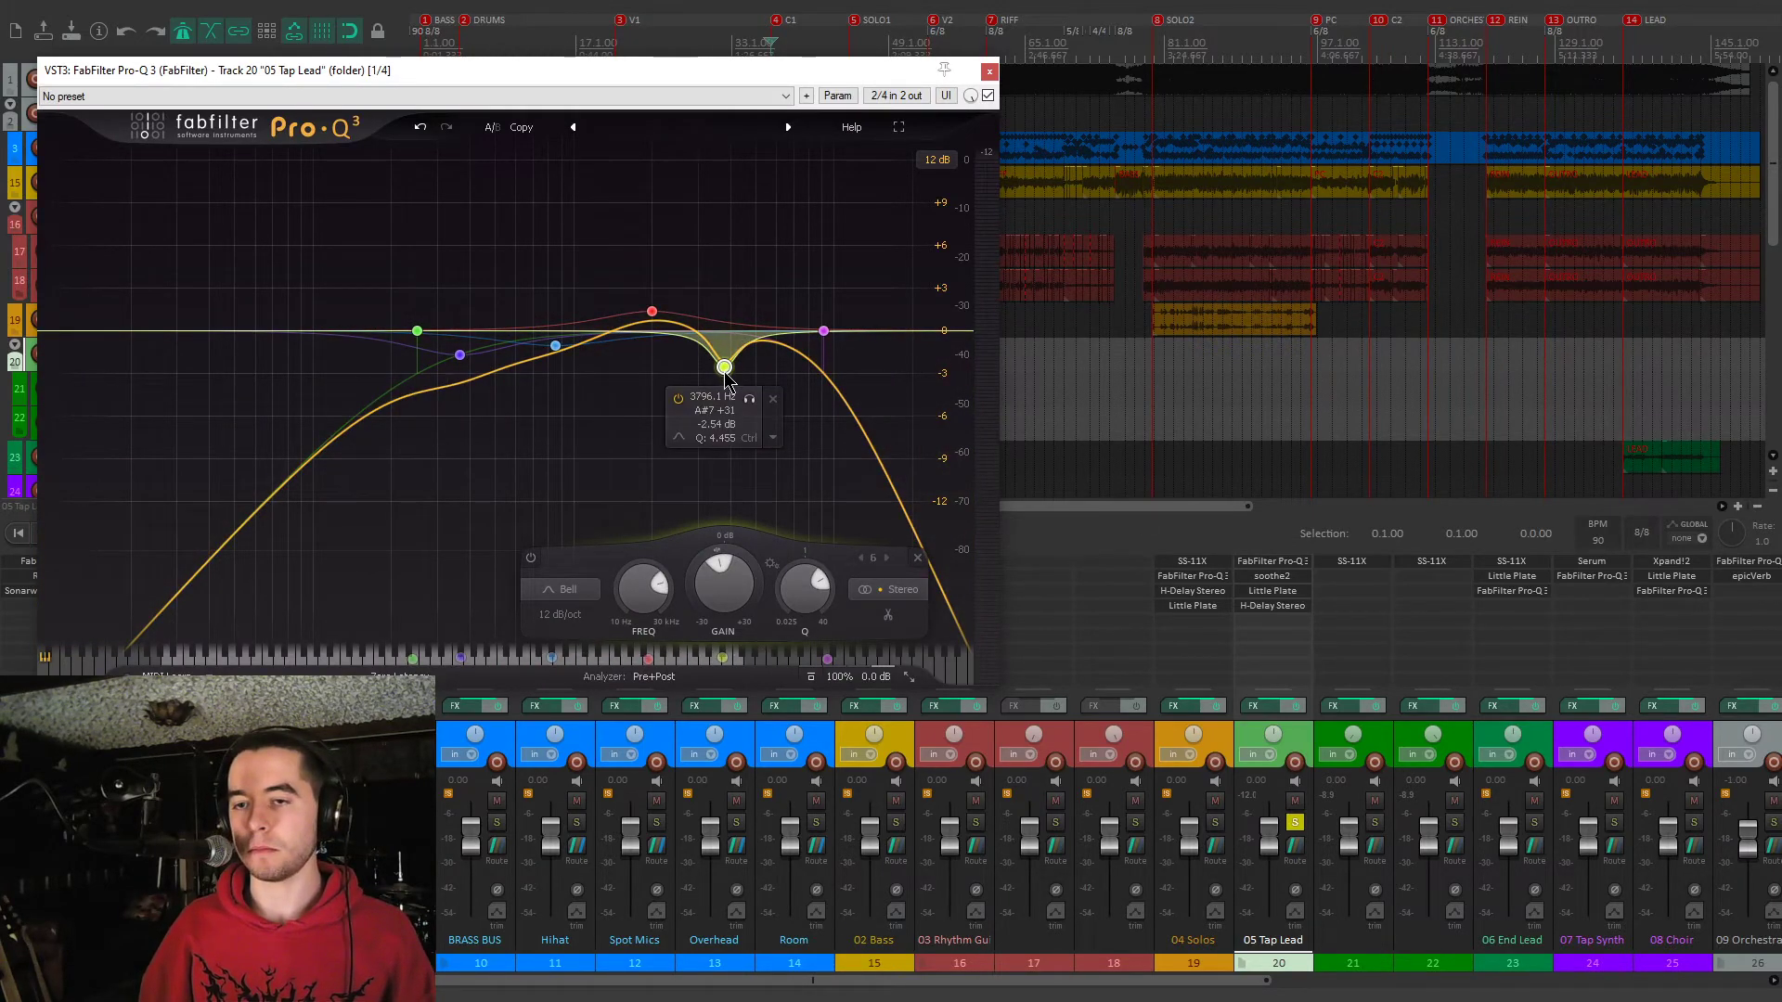
left_click(990, 72)
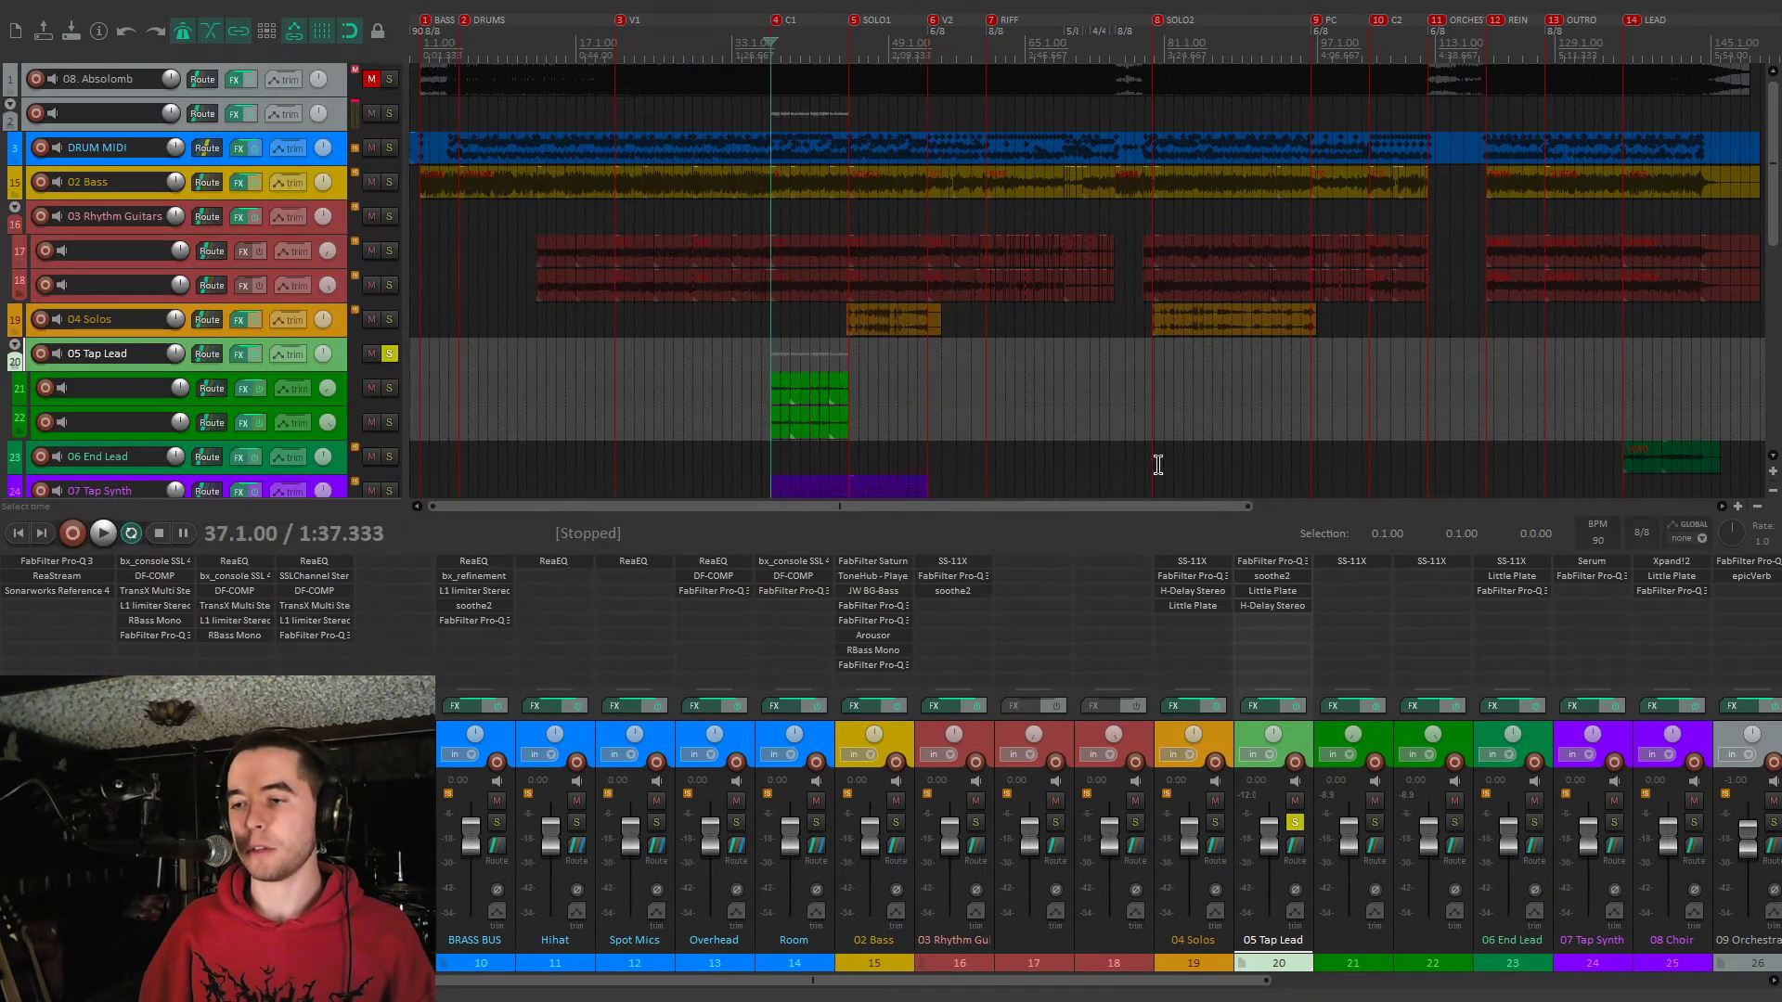
Open soothe2 on 05 Tap Lead, audition it with delta switched on and off, and close it
left_click(1272, 576)
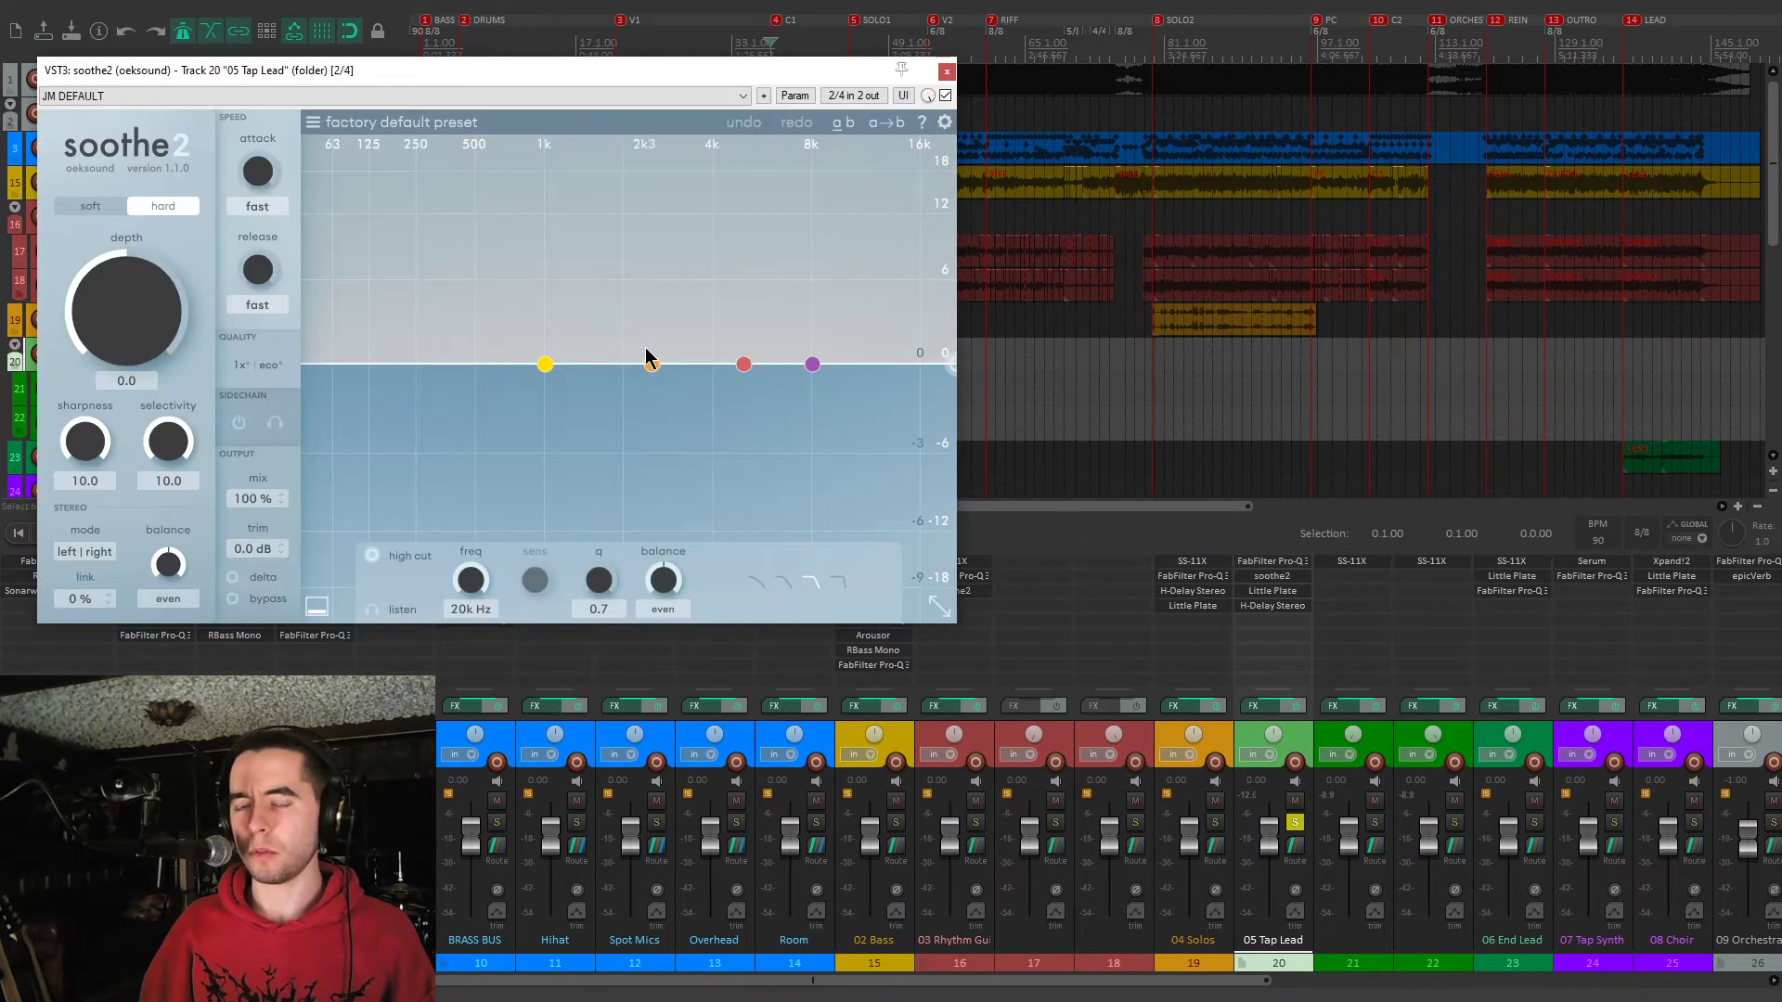
key("space")
left_click(232, 577)
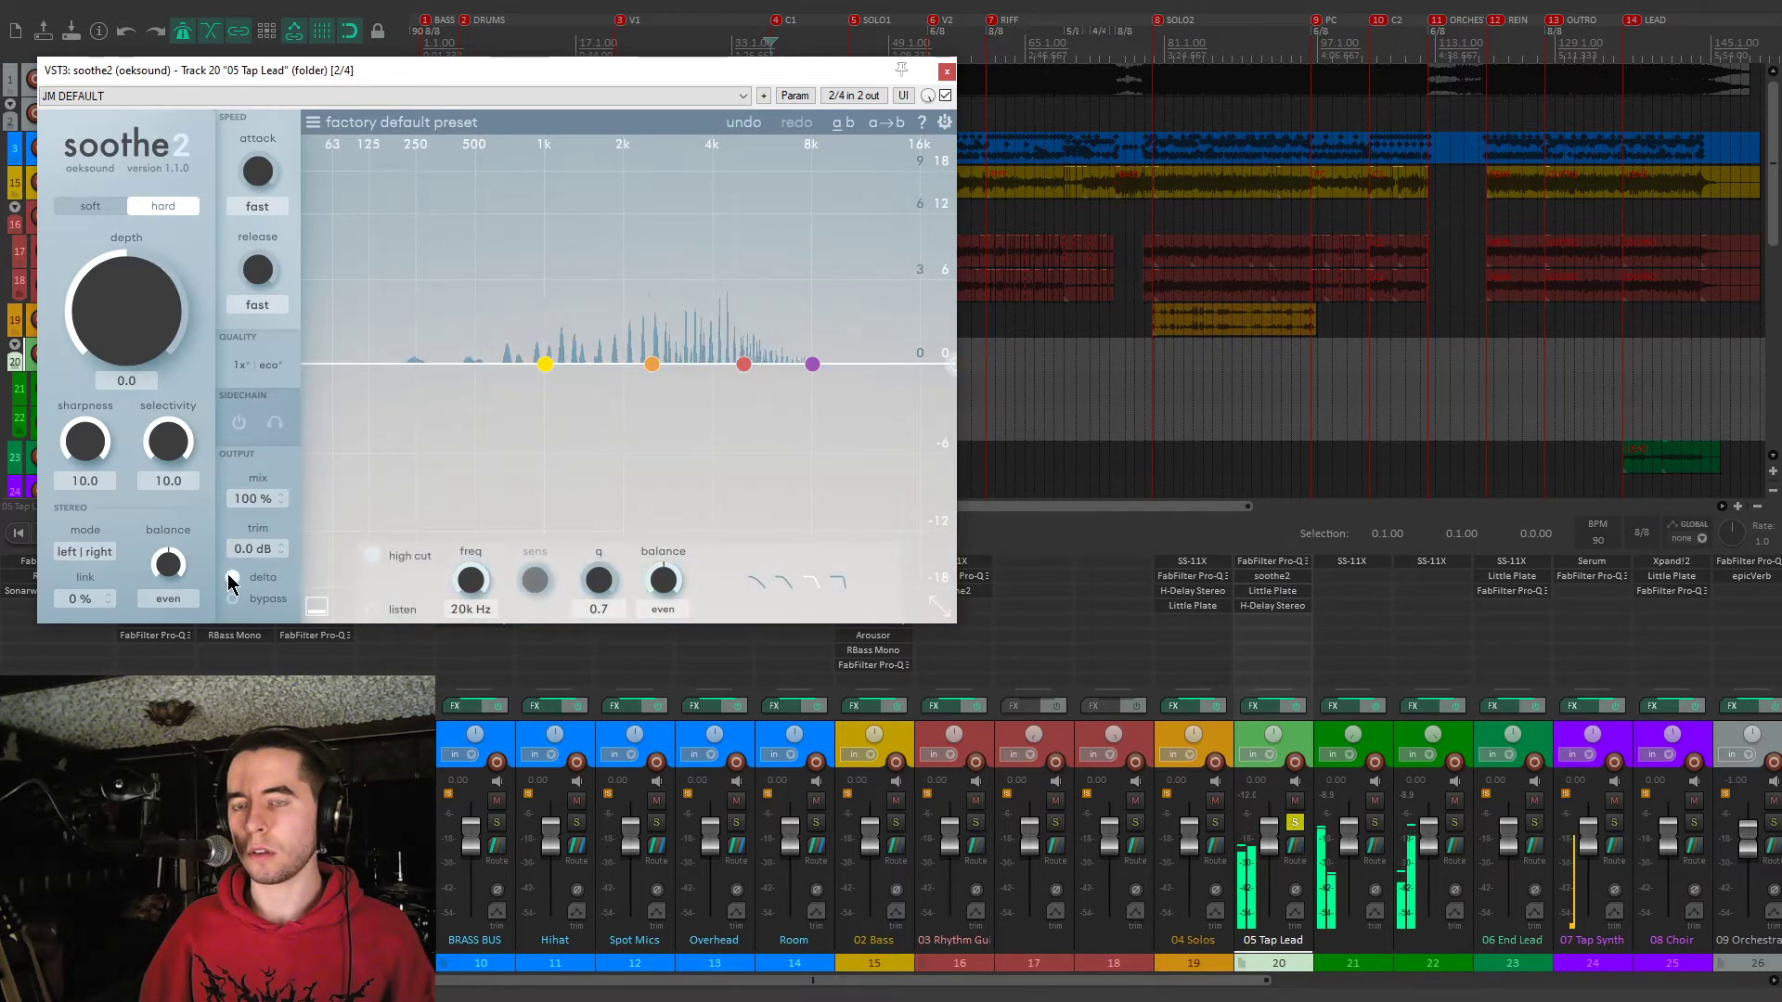
left_click(232, 577)
key("space")
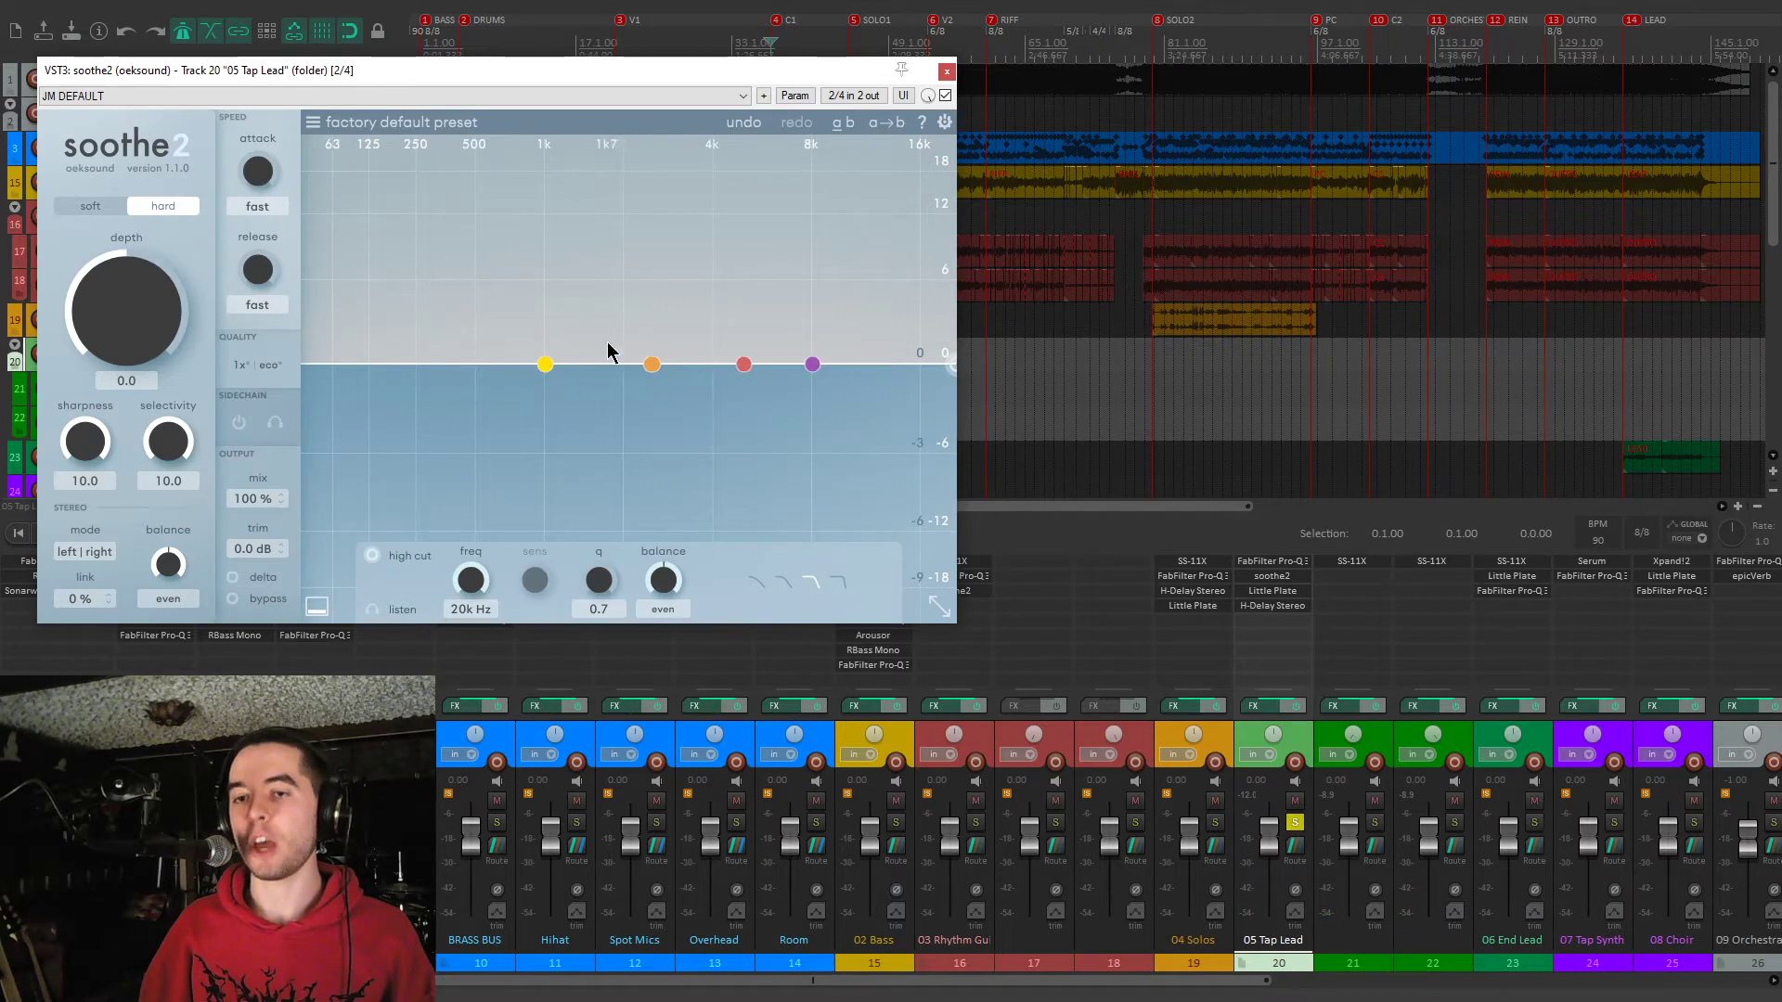
left_click(947, 72)
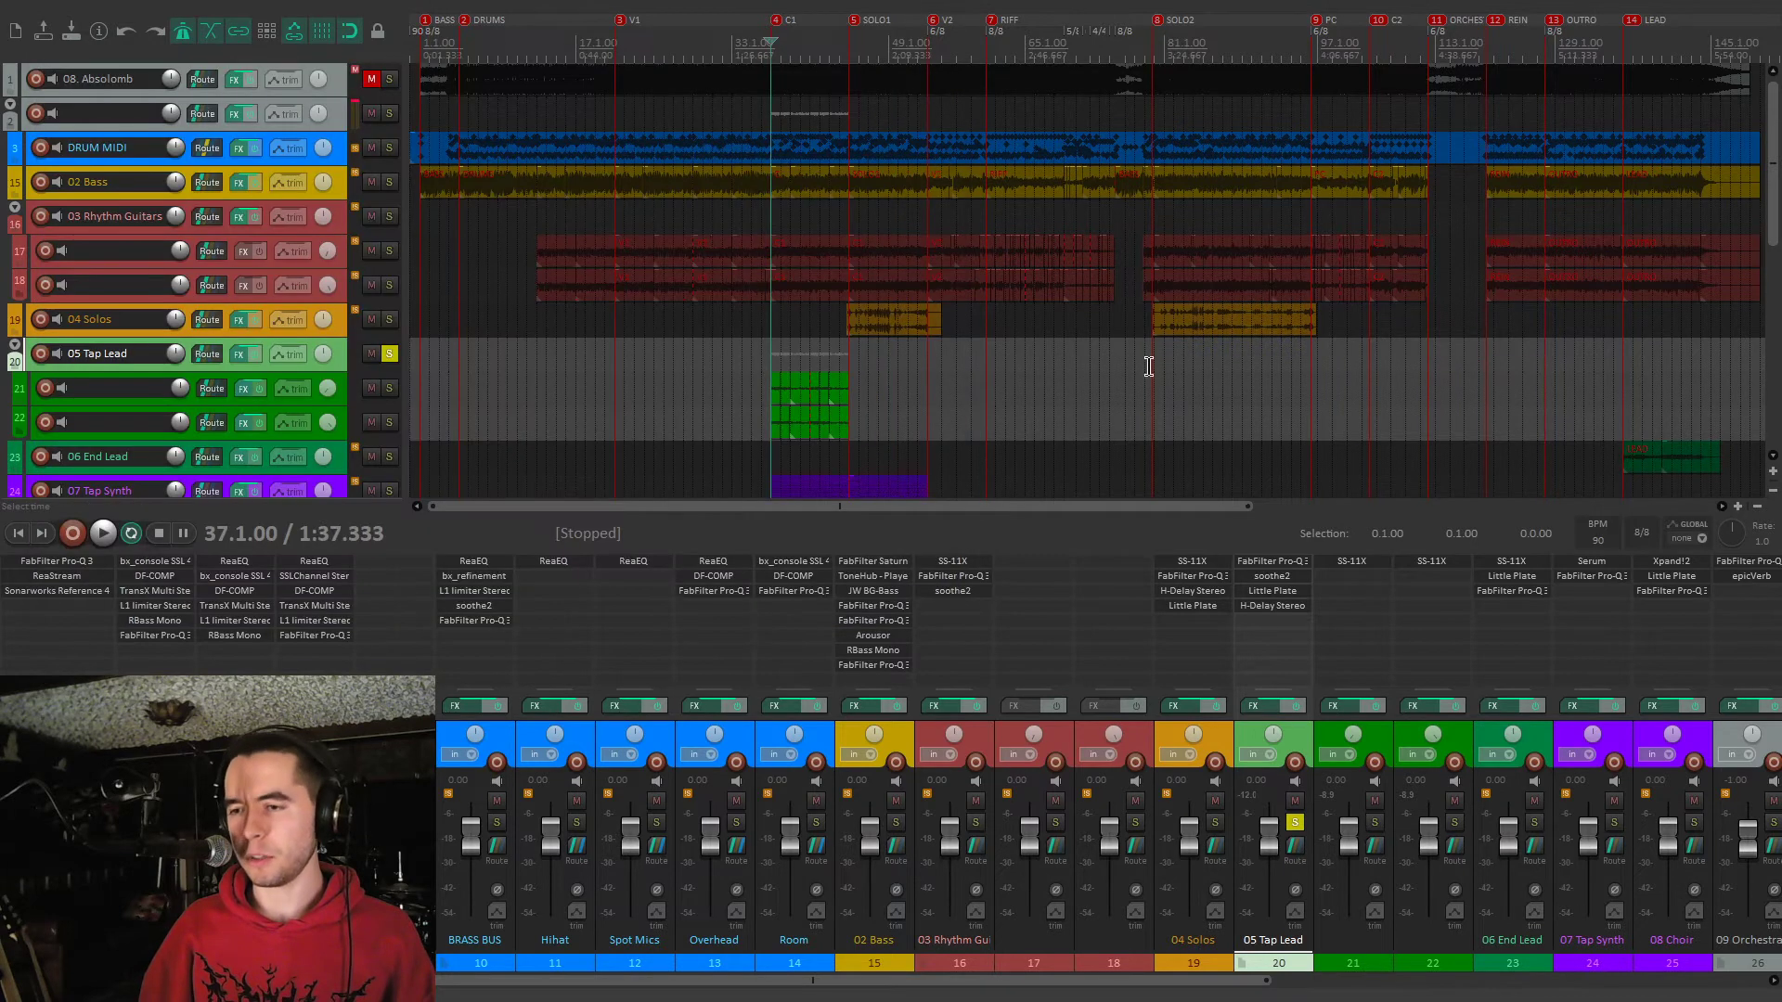
Review Little Plate and H-Delay Stereo on 05 Tap Lead, start playback from C1, and close the effect windows
left_click(1275, 588)
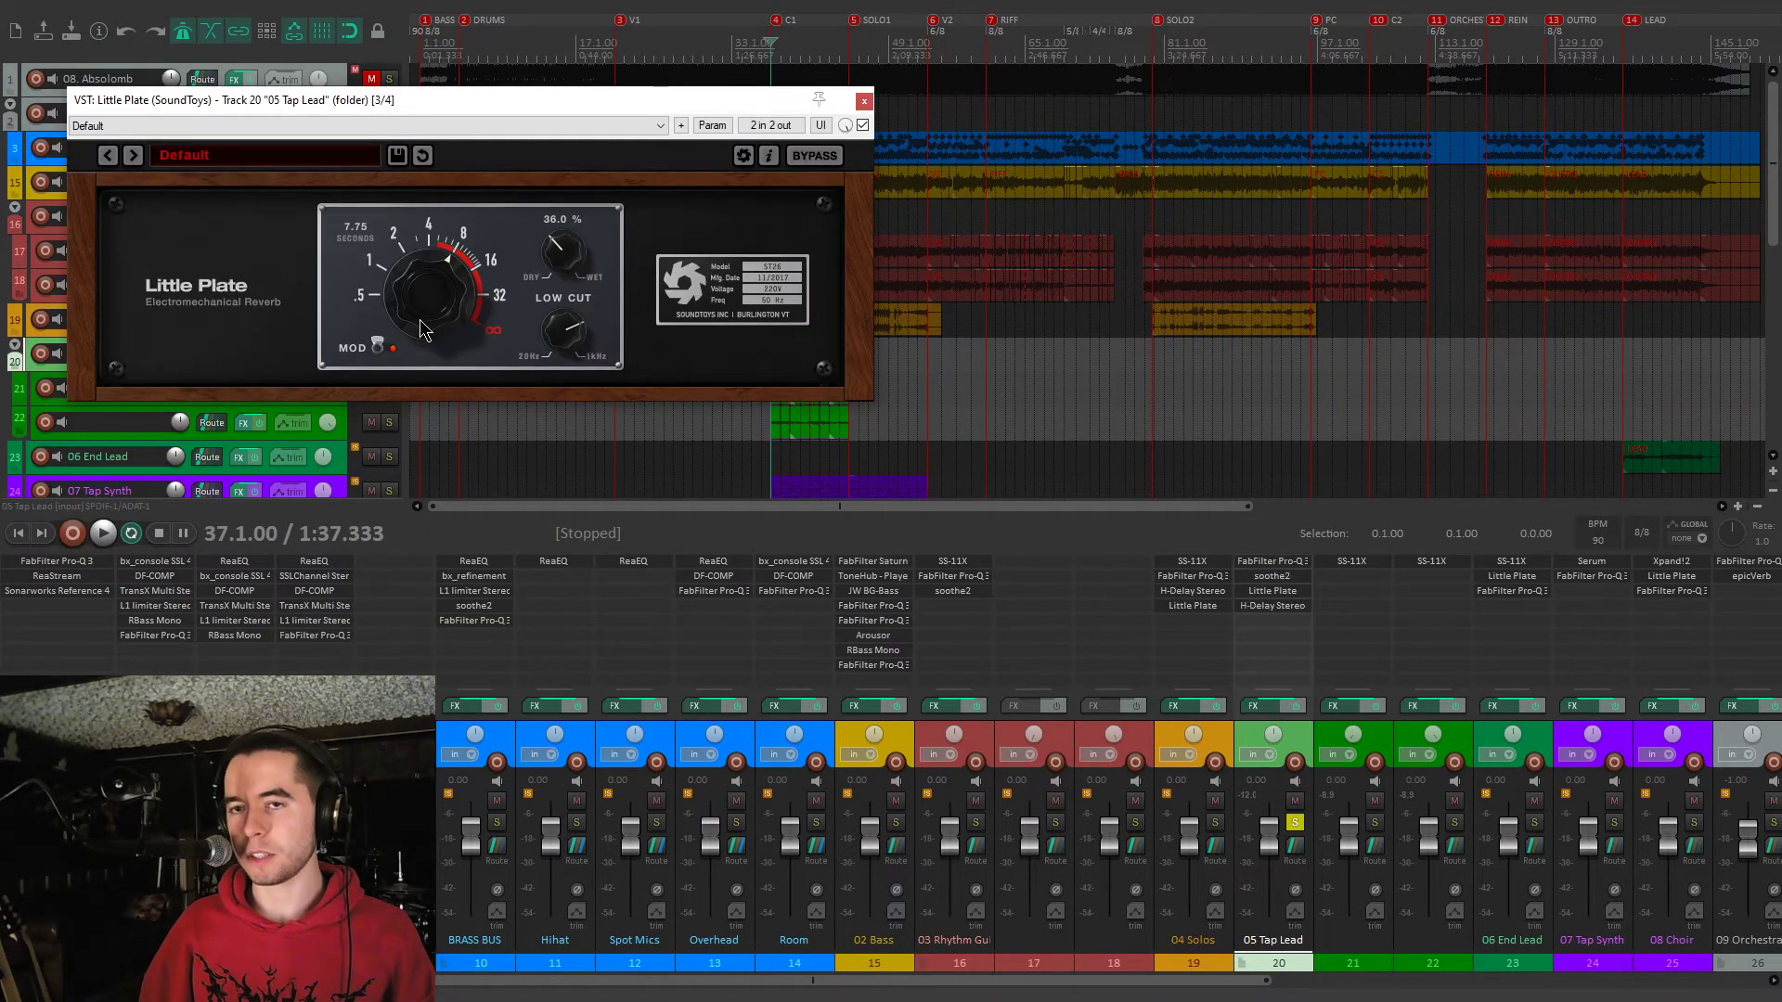
left_click(863, 102)
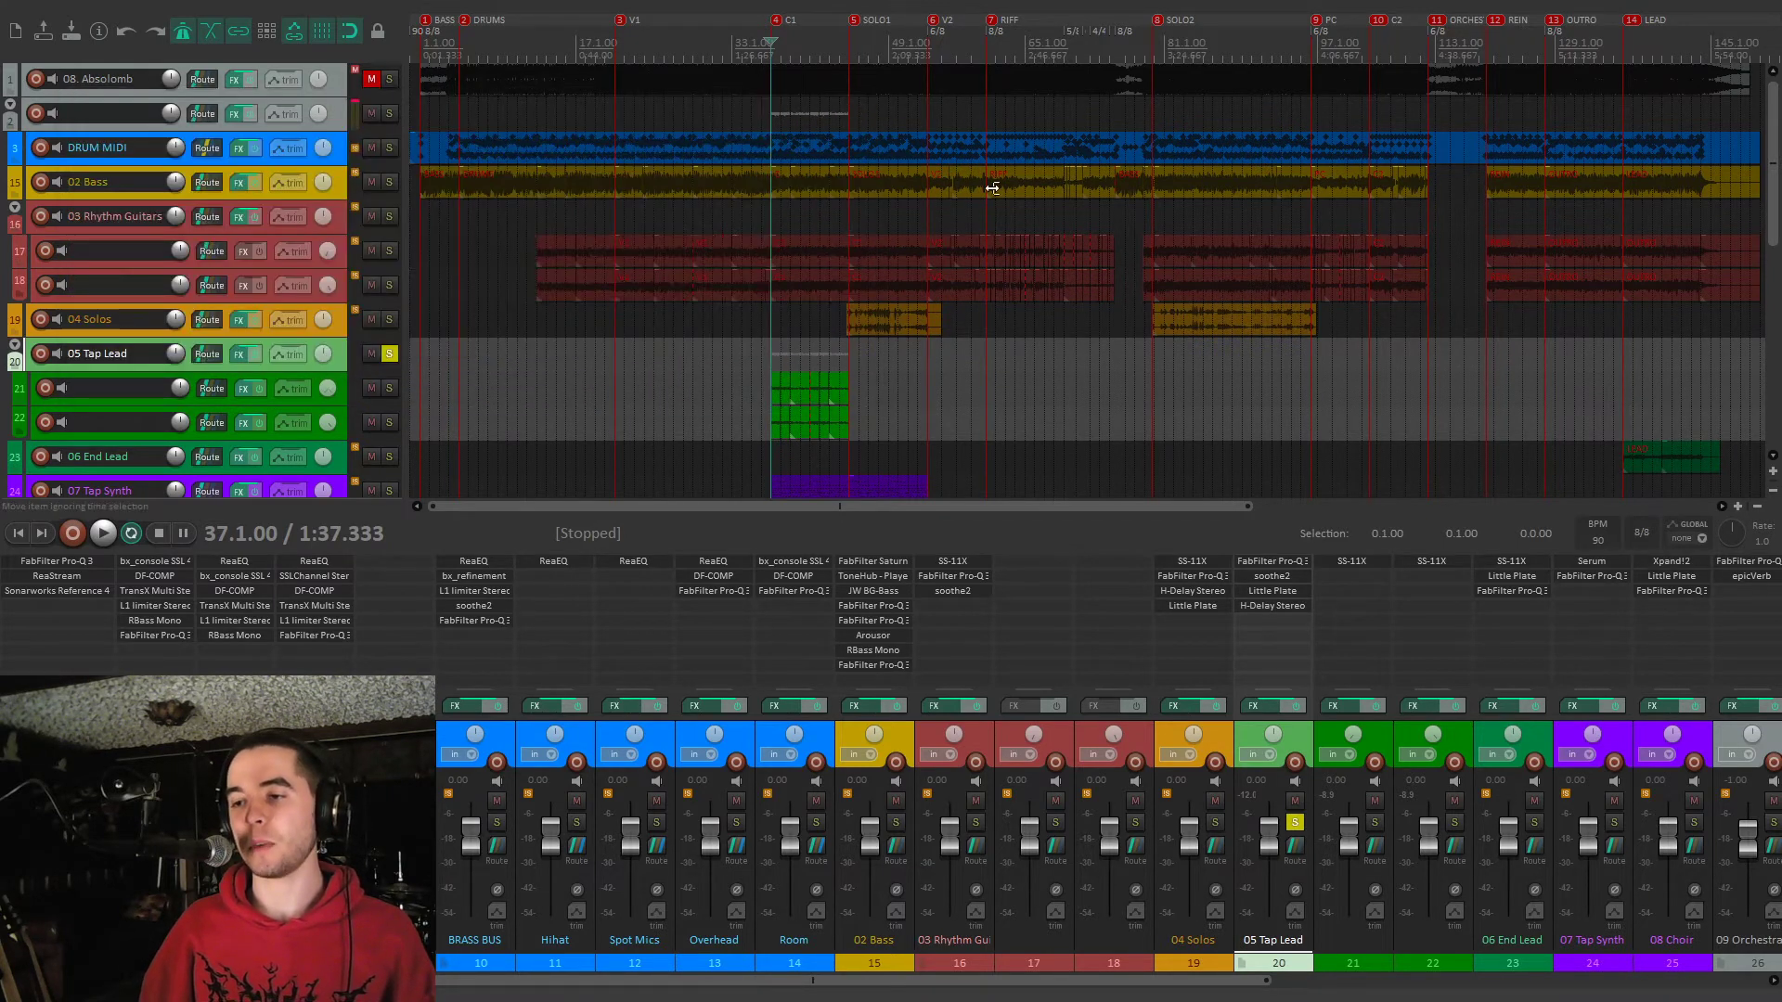
left_click(1279, 607)
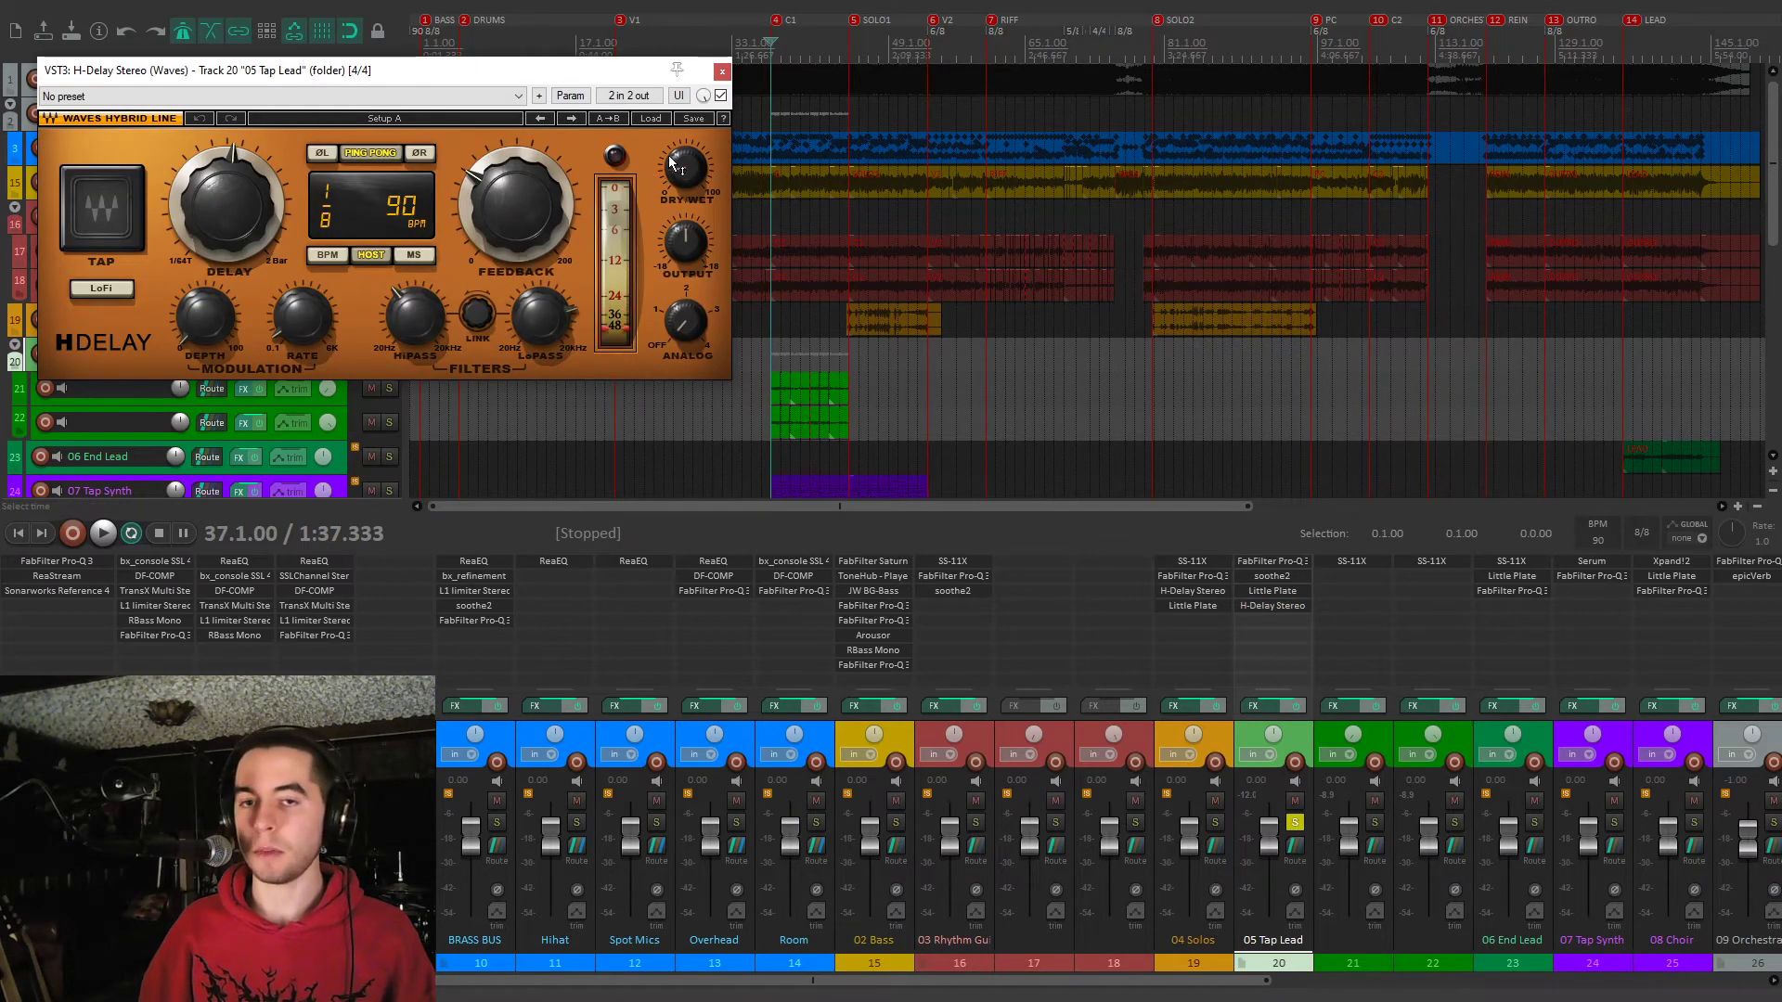
key("space")
left_click(722, 71)
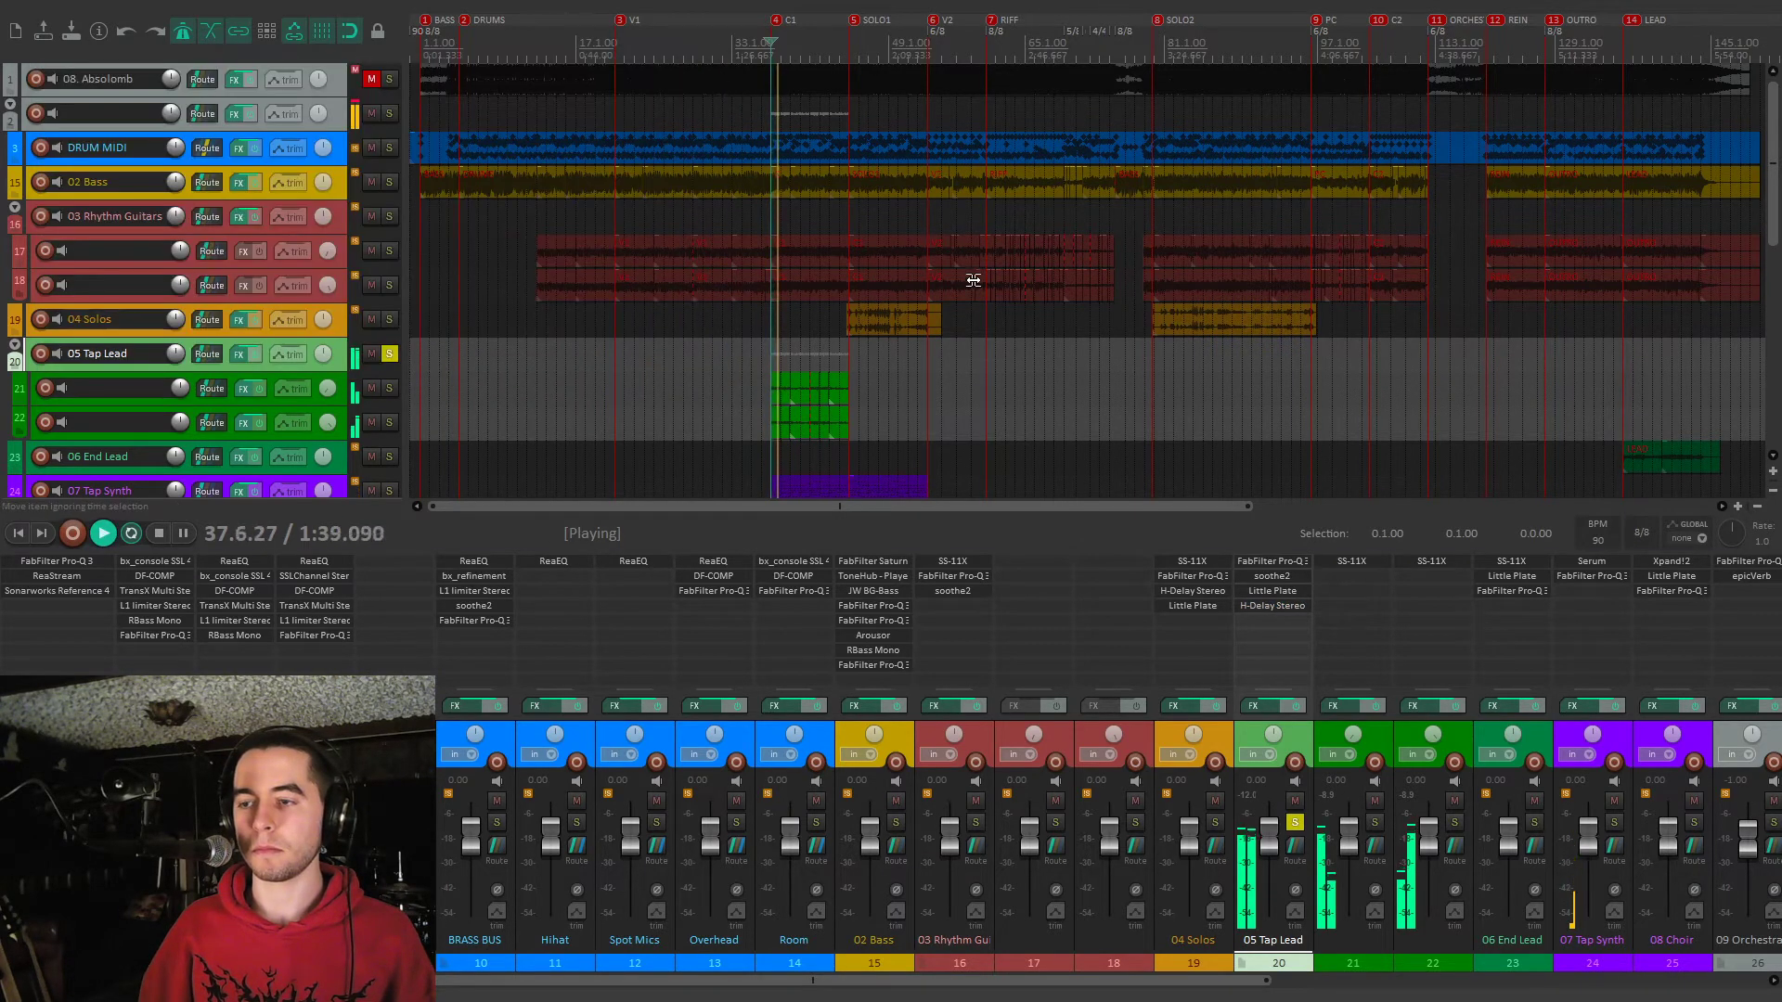
Unsolo 05 Tap Lead, play the tapping part in the full mix, and stop playback
left_click(1295, 822)
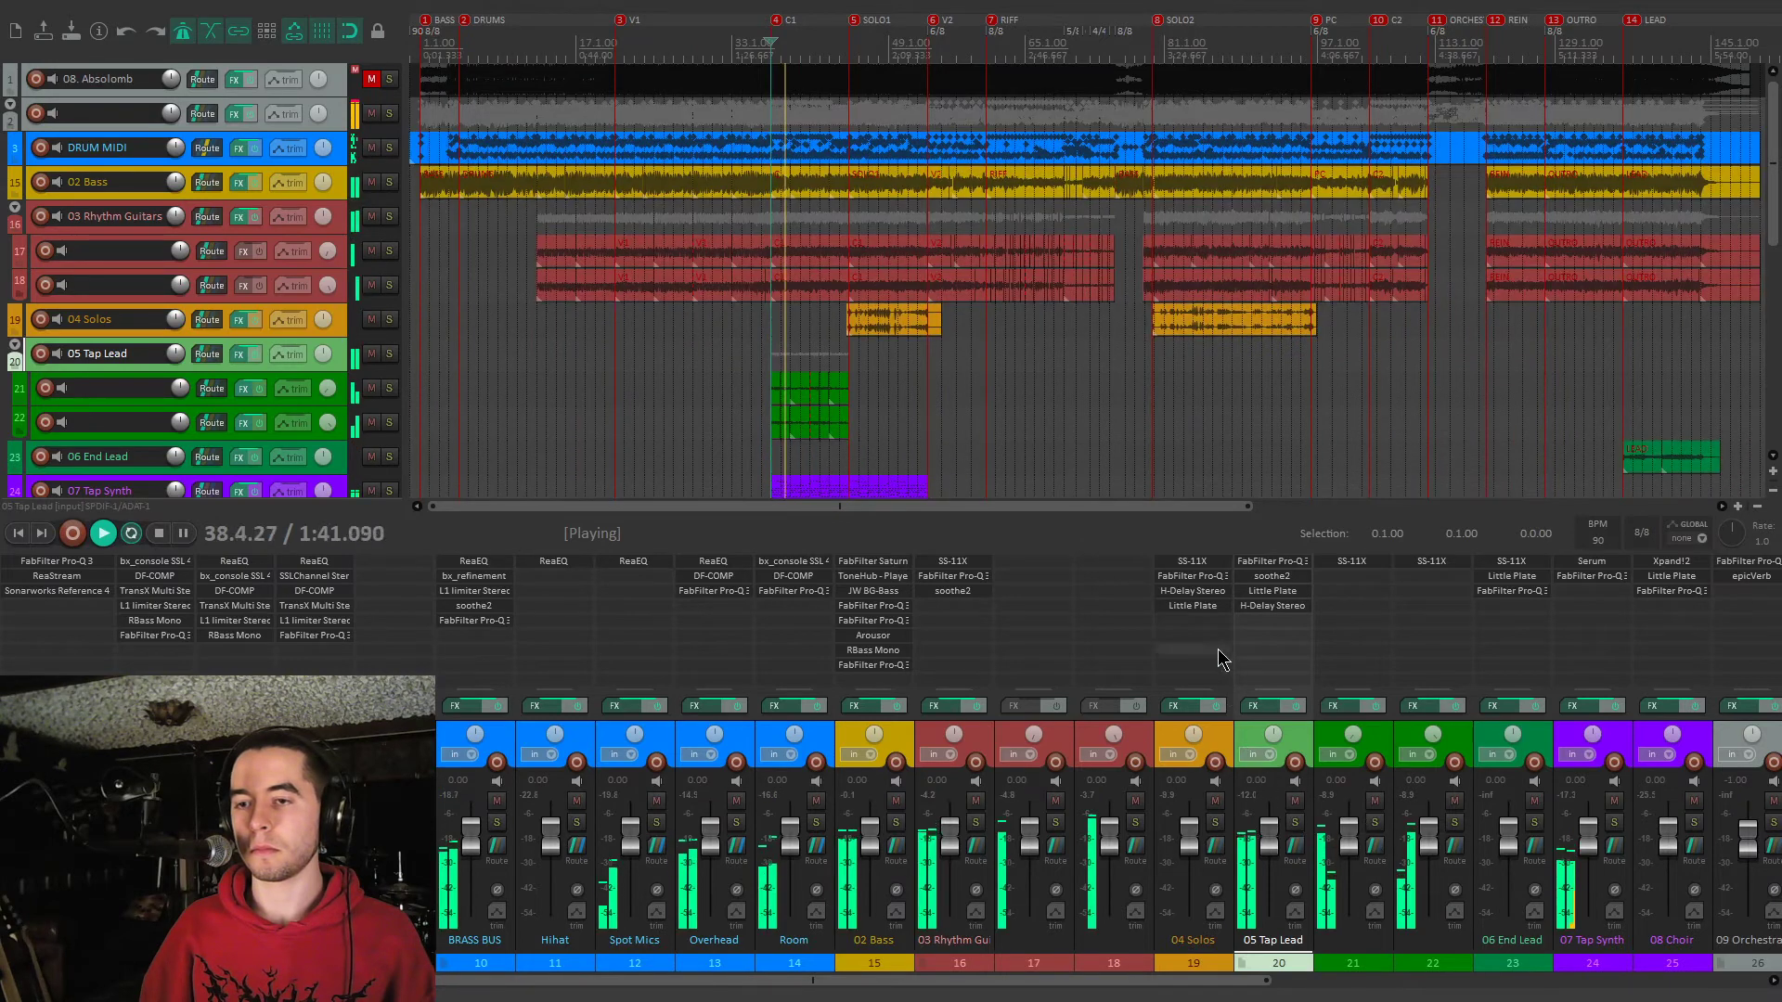
scroll(937, 305, "down", 1)
scroll(937, 305, "down", 2)
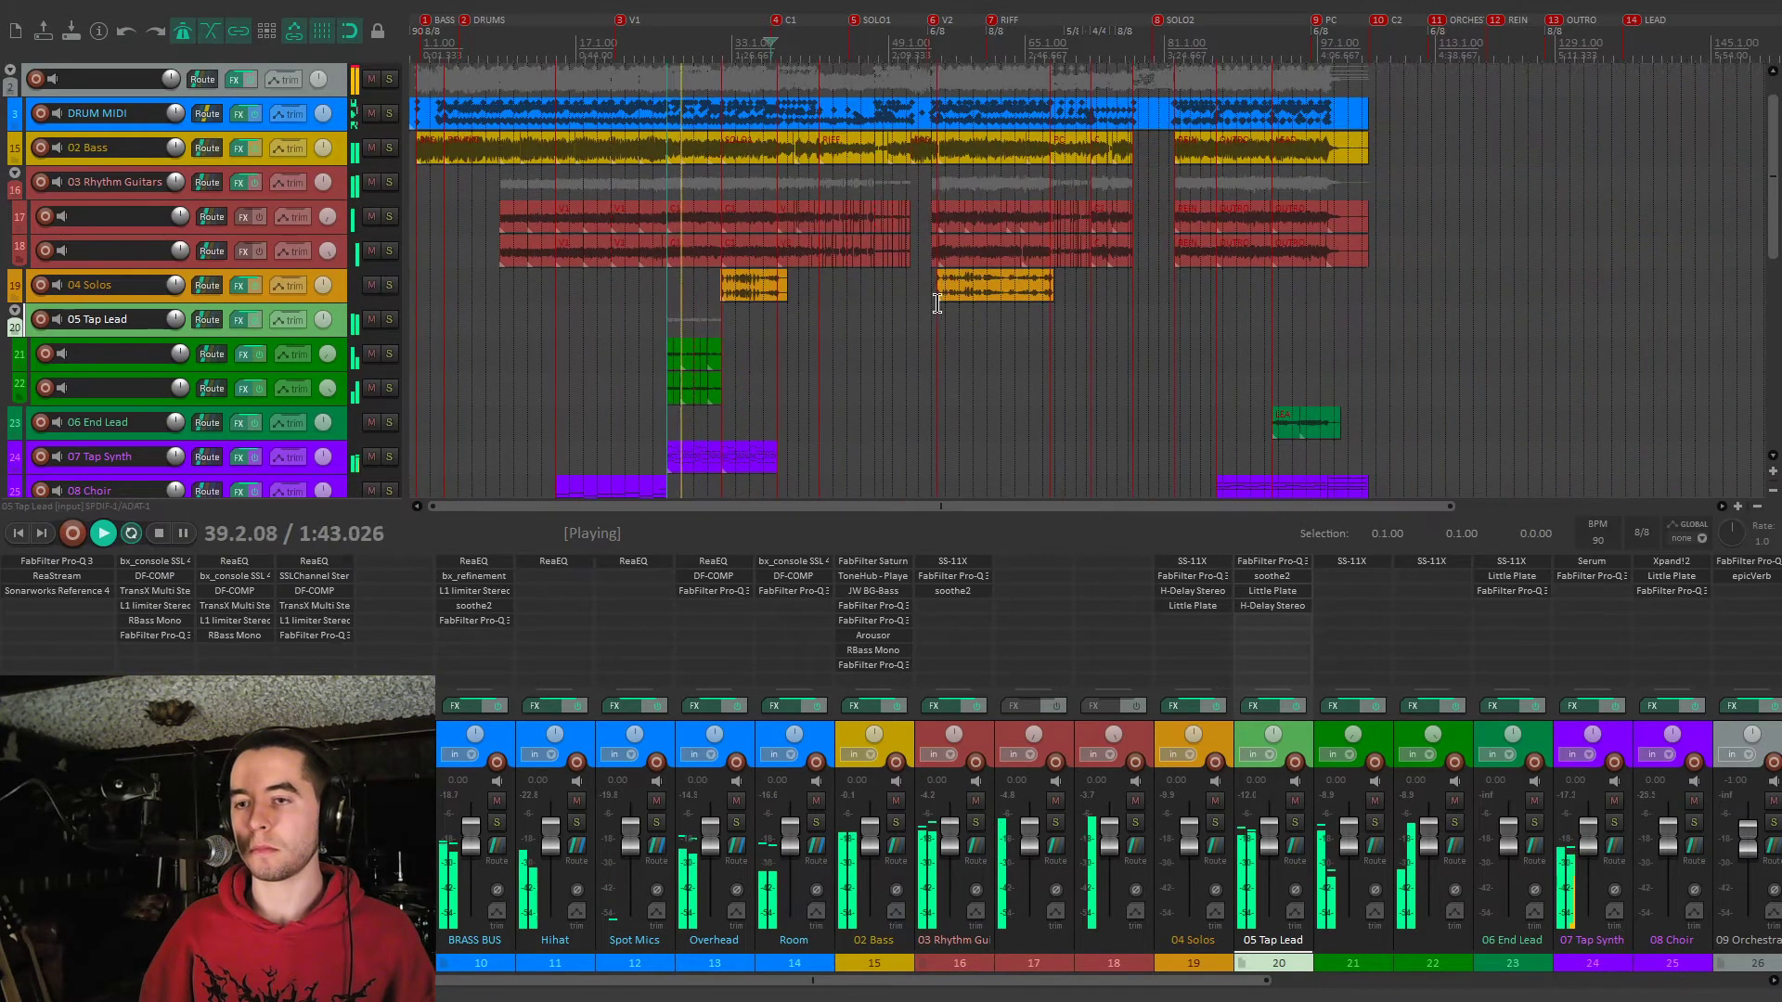
scroll(1222, 300, "down", 2)
key("space")
Play from the LEAD marker with 06 End Lead soloed
left_click(1270, 295)
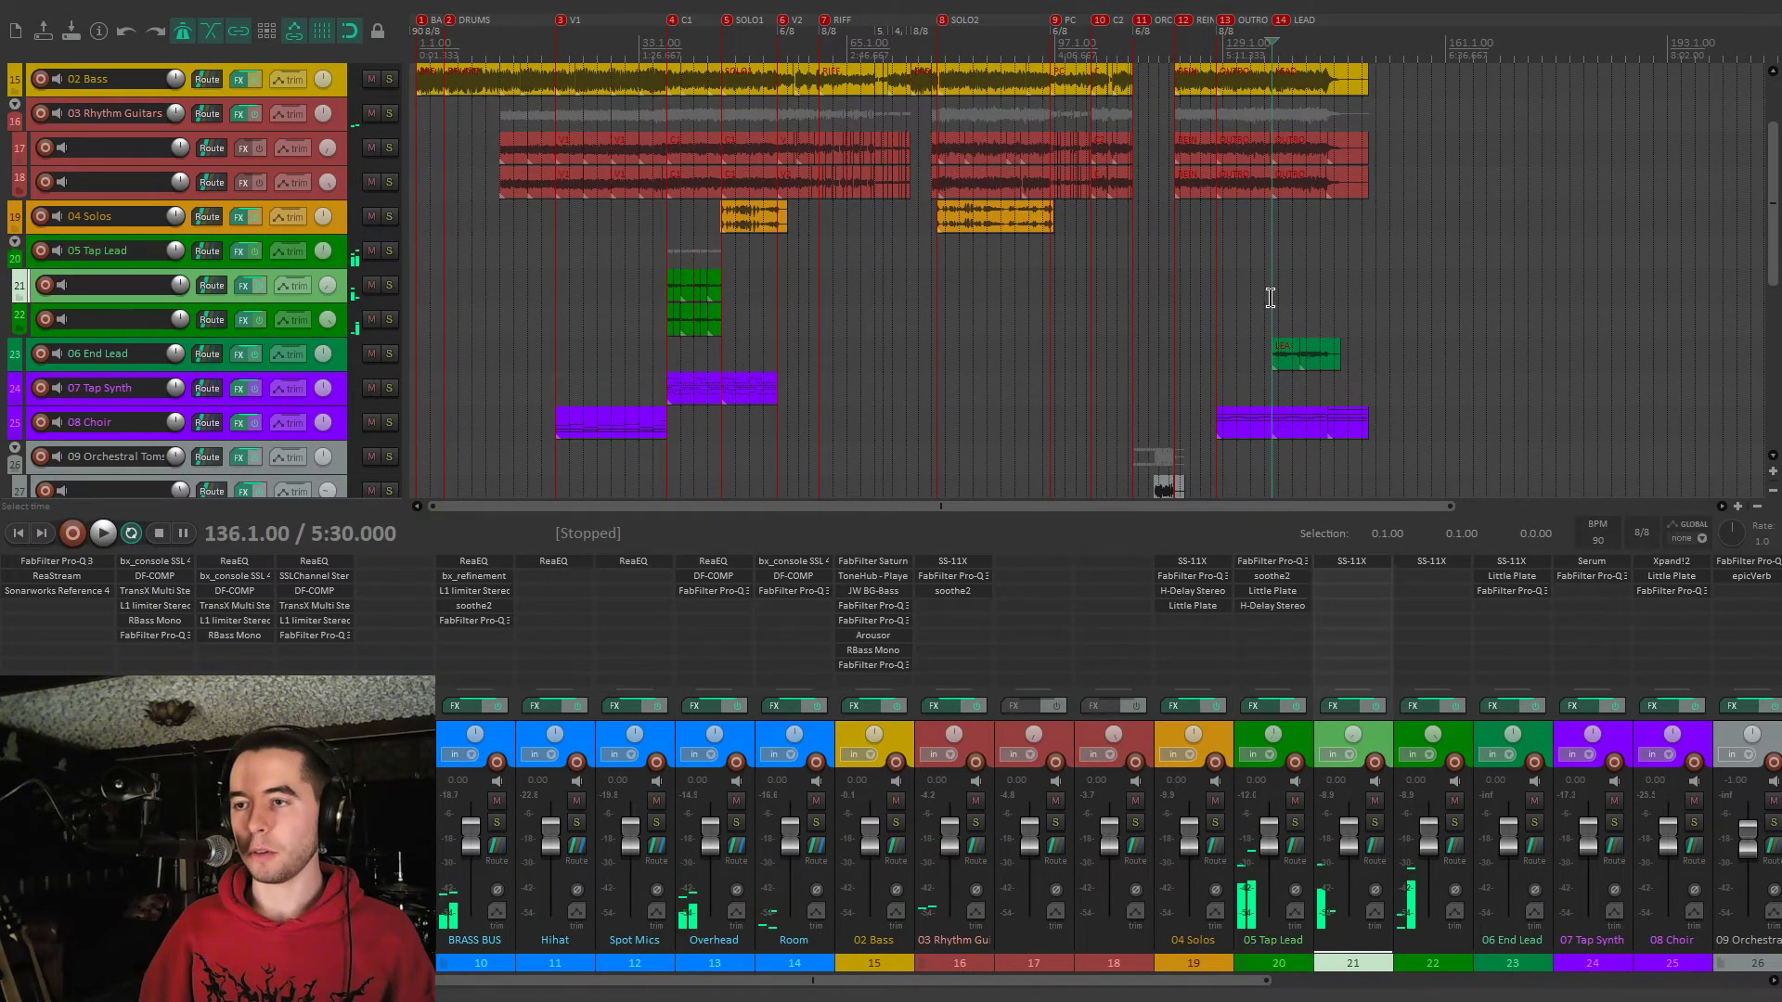
scroll(1358, 389, "up", 1)
scroll(1356, 420, "up", 2)
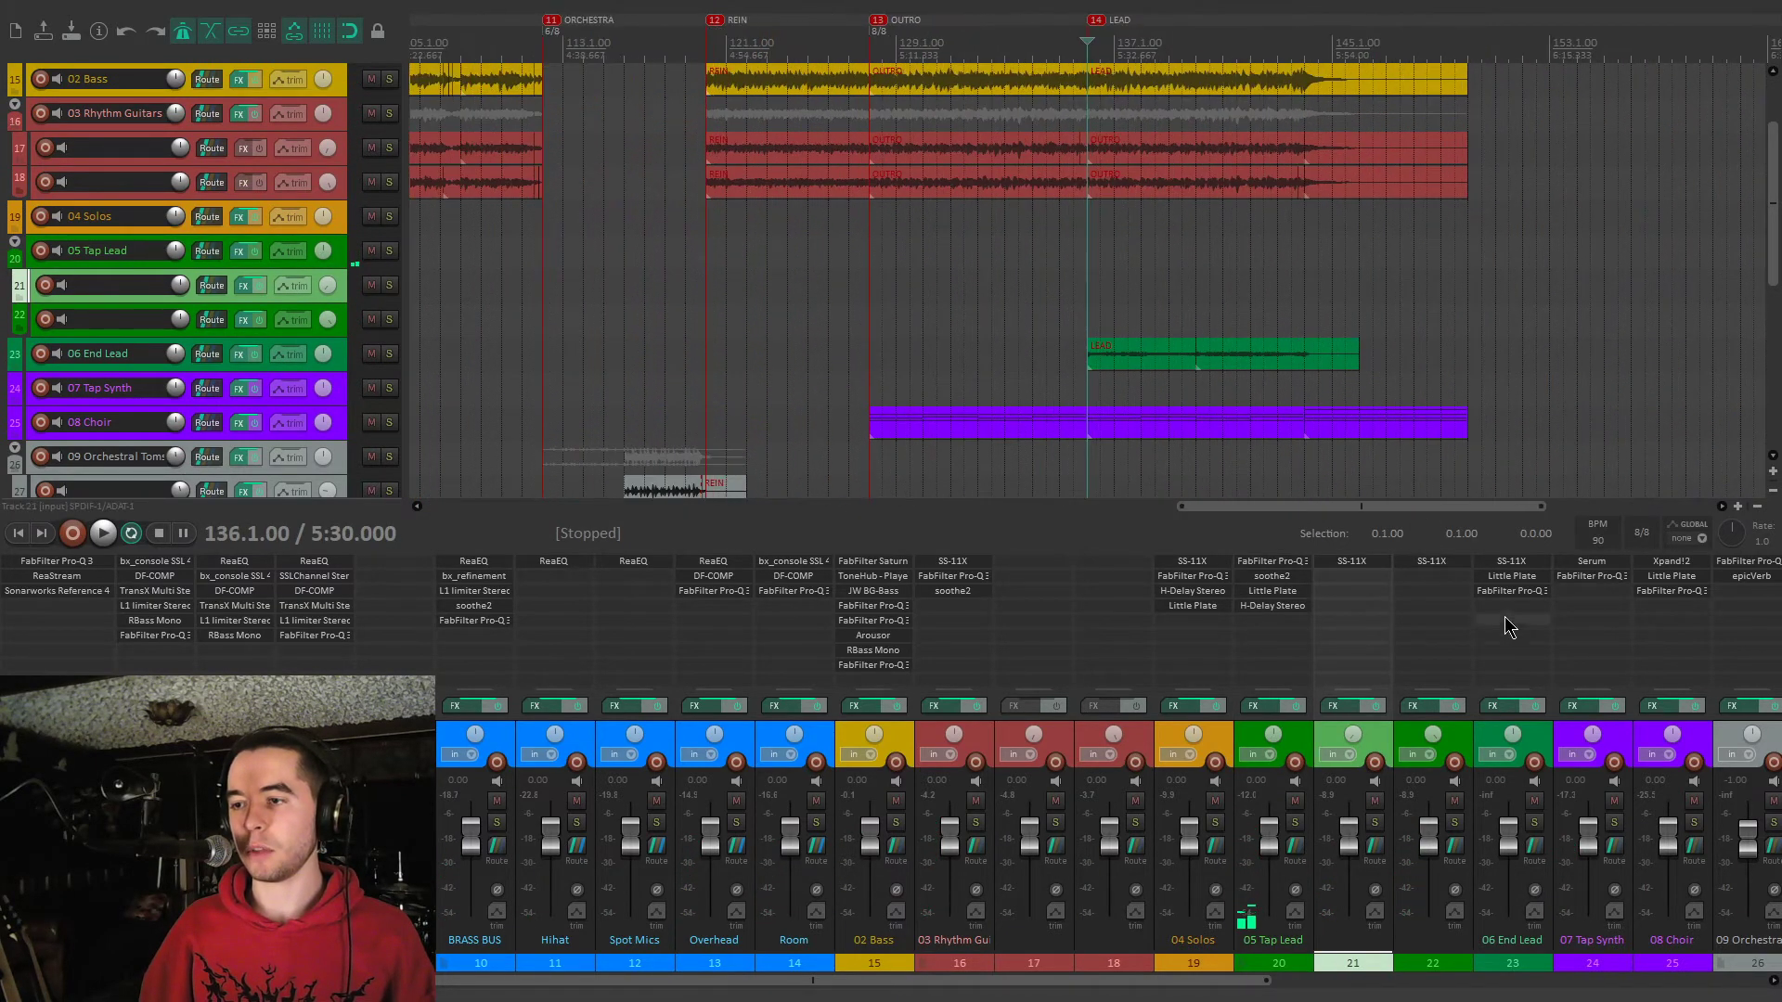
key("space")
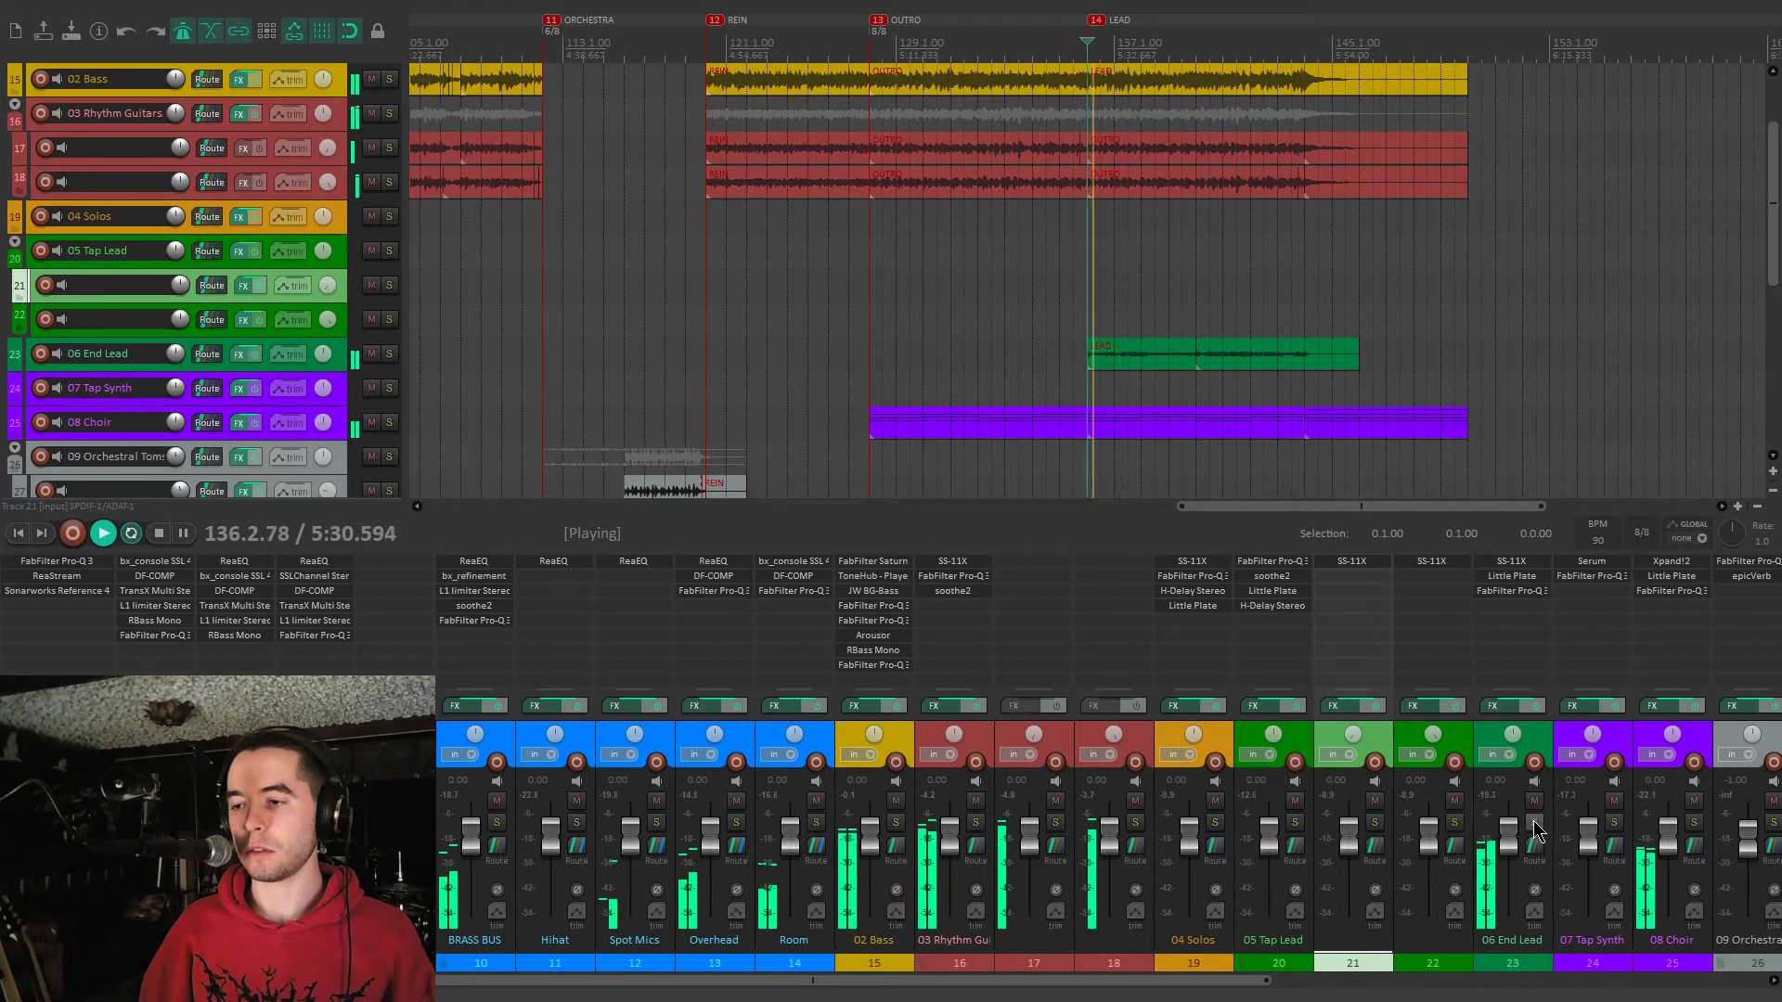
left_click(1534, 823)
Review the SS-11X and the Little Plate mix setting on 06 End Lead, and close both effect windows
left_click(1532, 562)
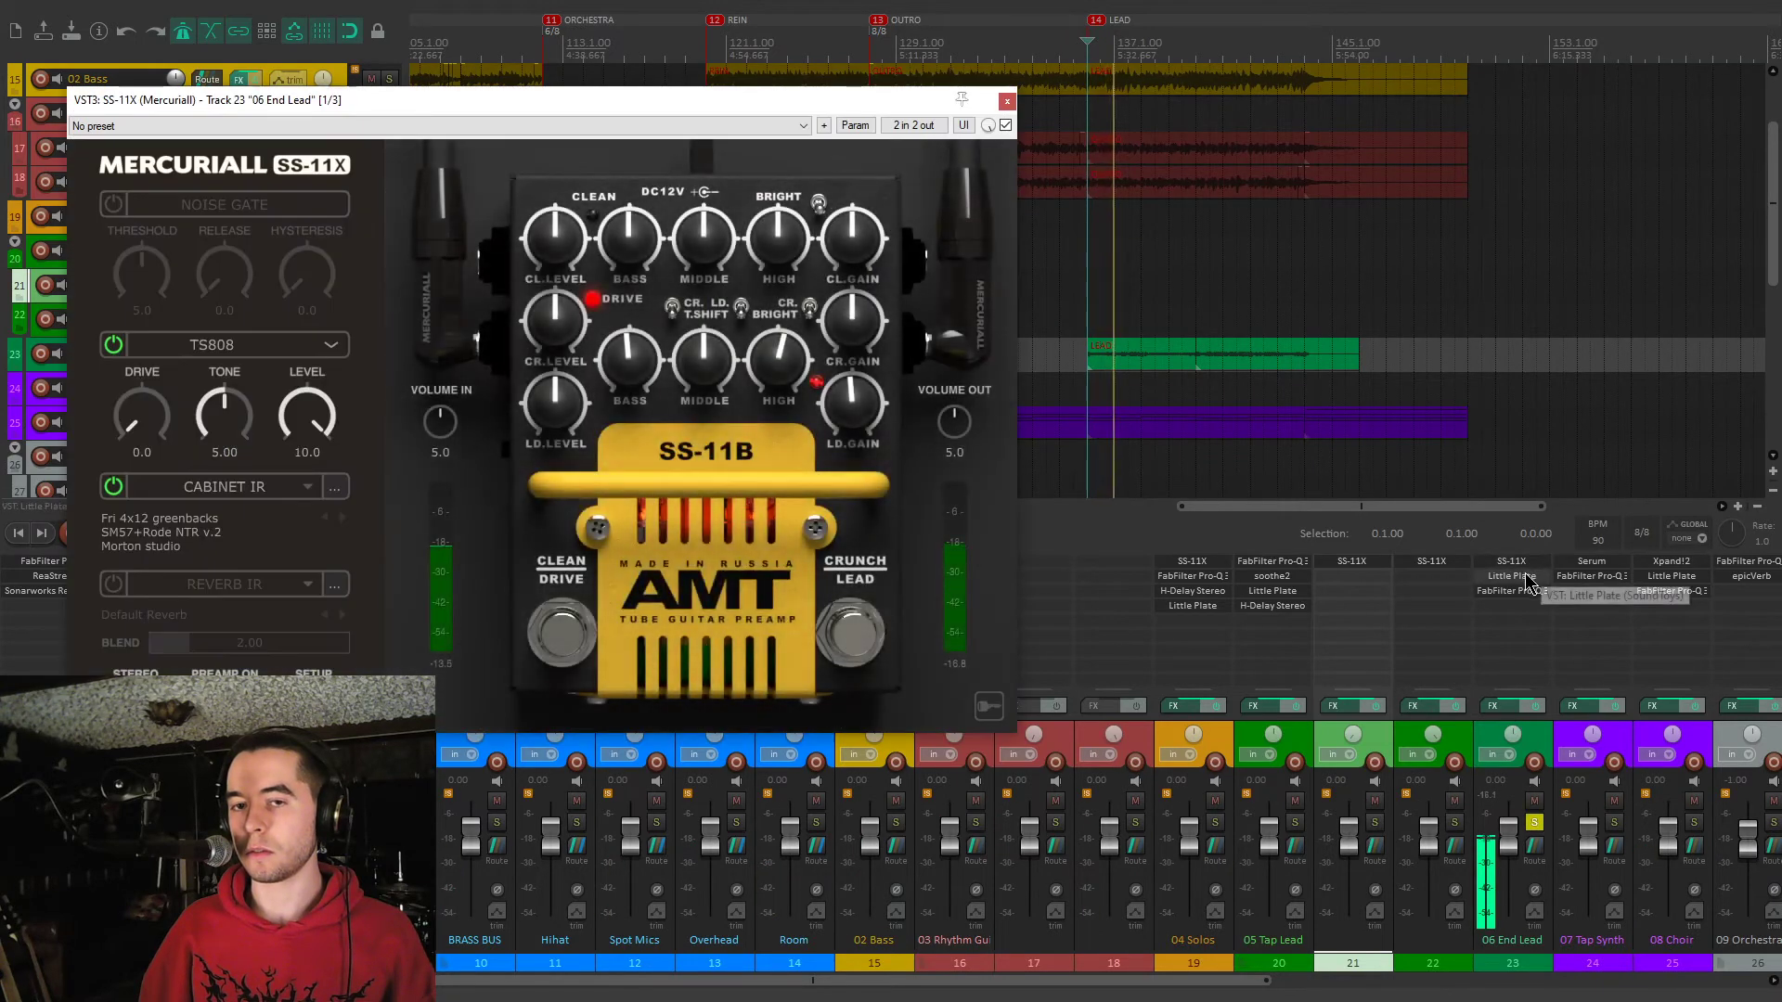
left_click(1525, 578)
left_click_drag(622, 71, 836, 269)
left_click_drag(744, 407, 754, 430)
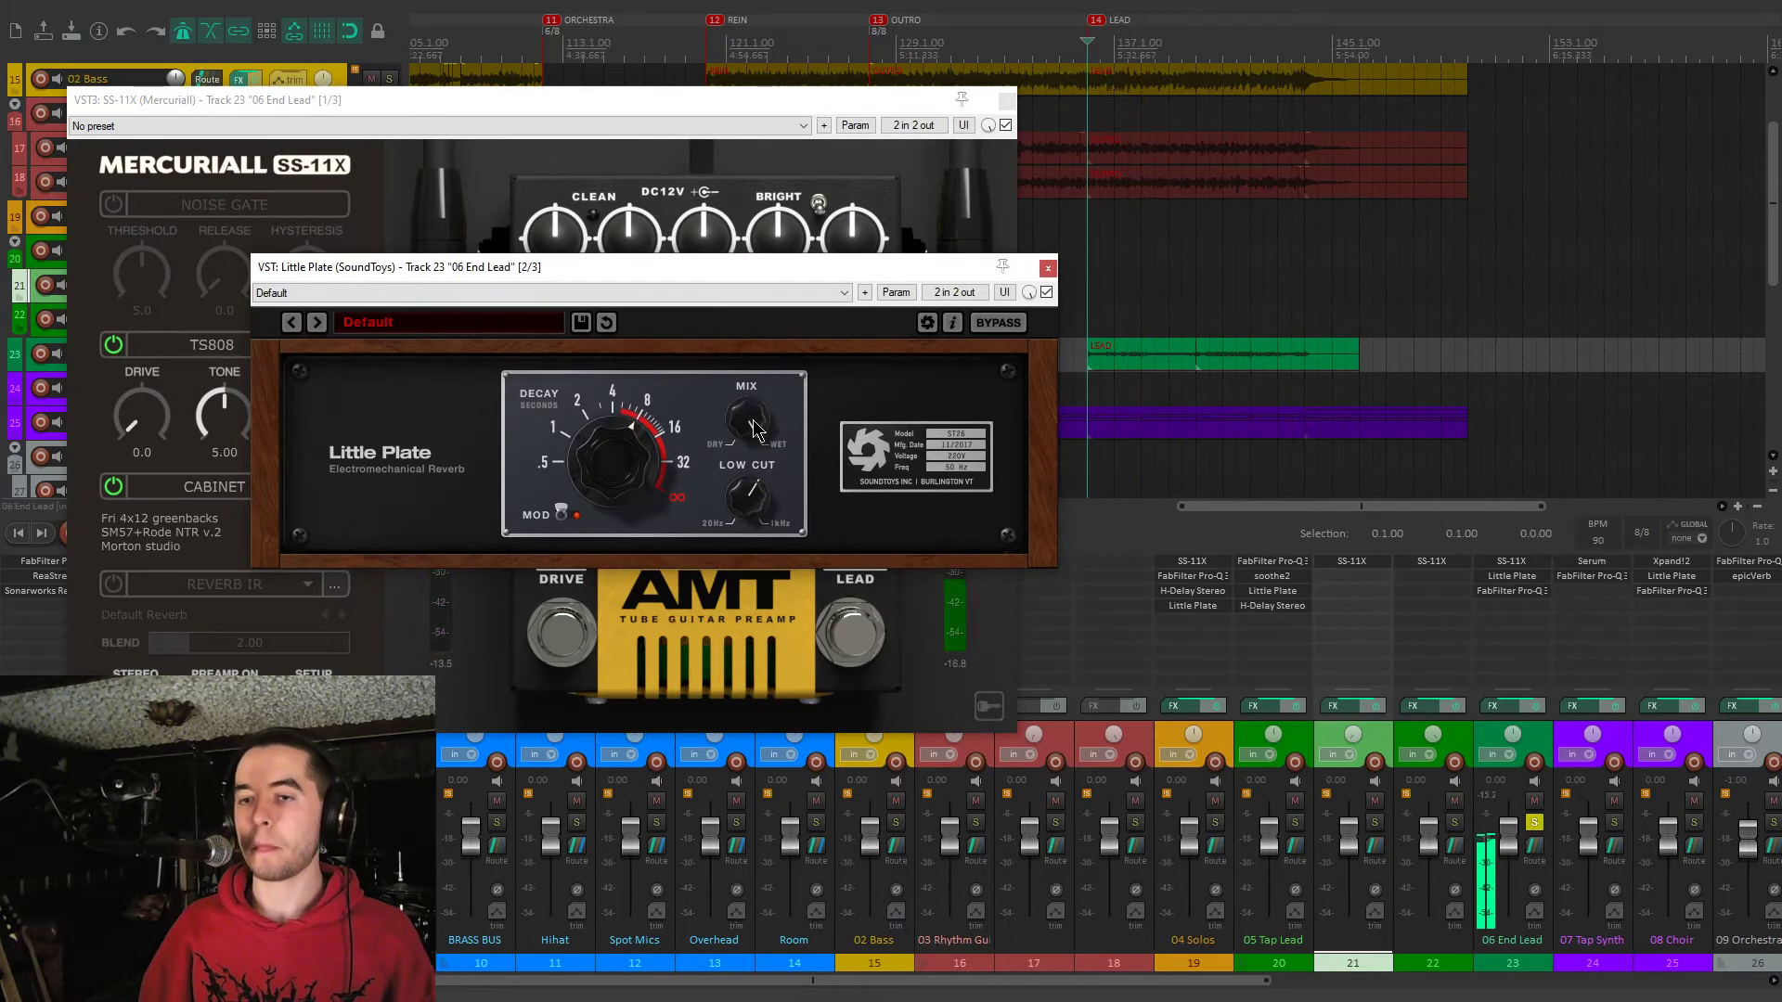
left_click(1048, 270)
left_click(1008, 101)
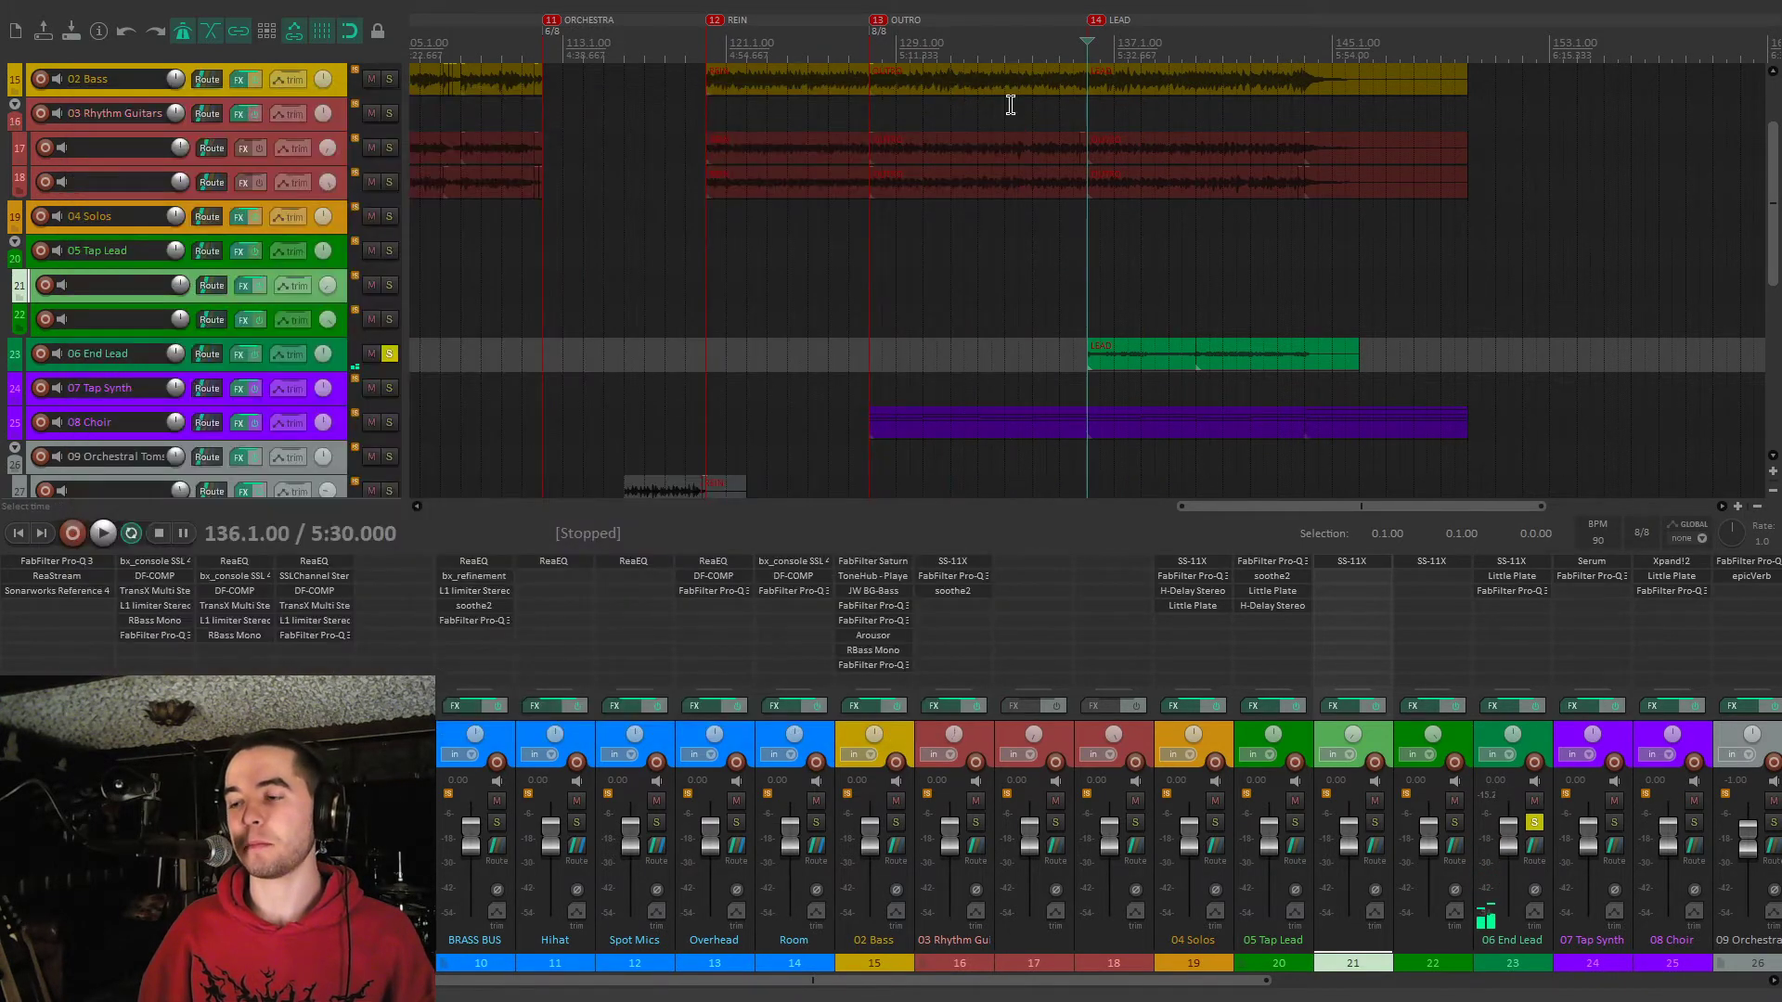
Open Pro-Q 3 on 06 End Lead and compare the track with the equalizer bypassed and enabled
left_click(1534, 594)
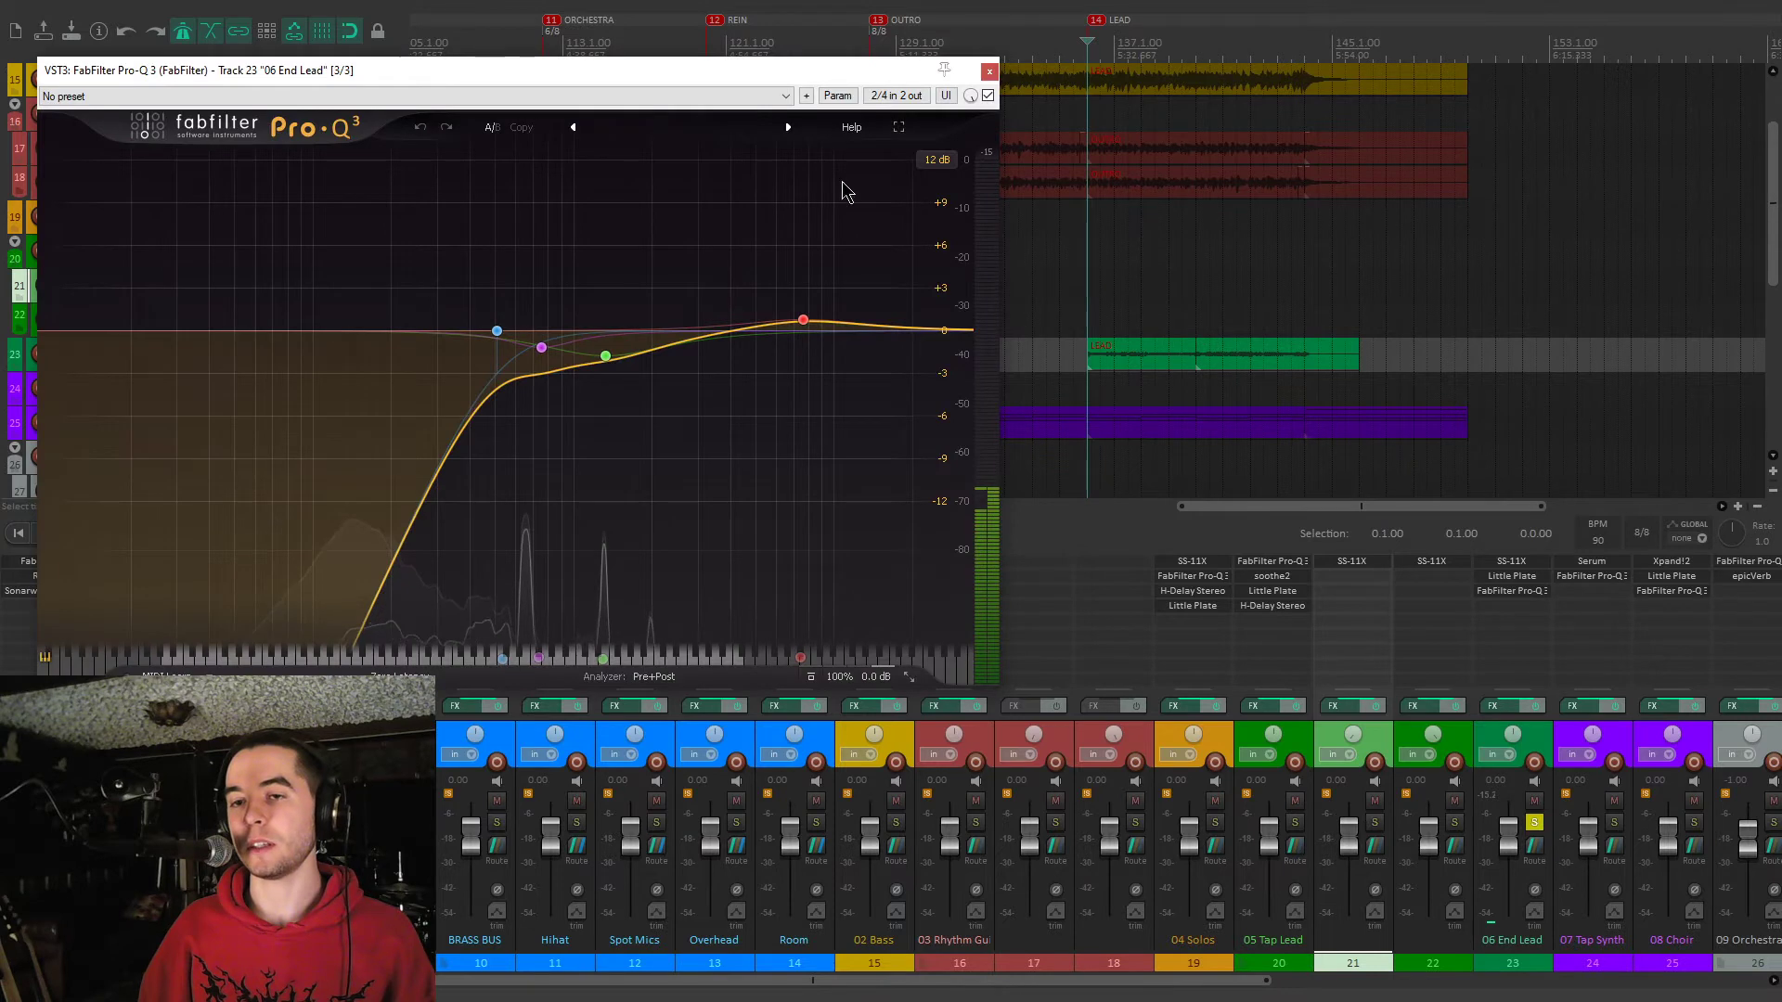
left_click(987, 96)
left_click(987, 97)
Unsolo 06 End Lead, close Pro-Q 3, play the ending lead in the full mix, and stop playback
key("ctrl+alt+s")
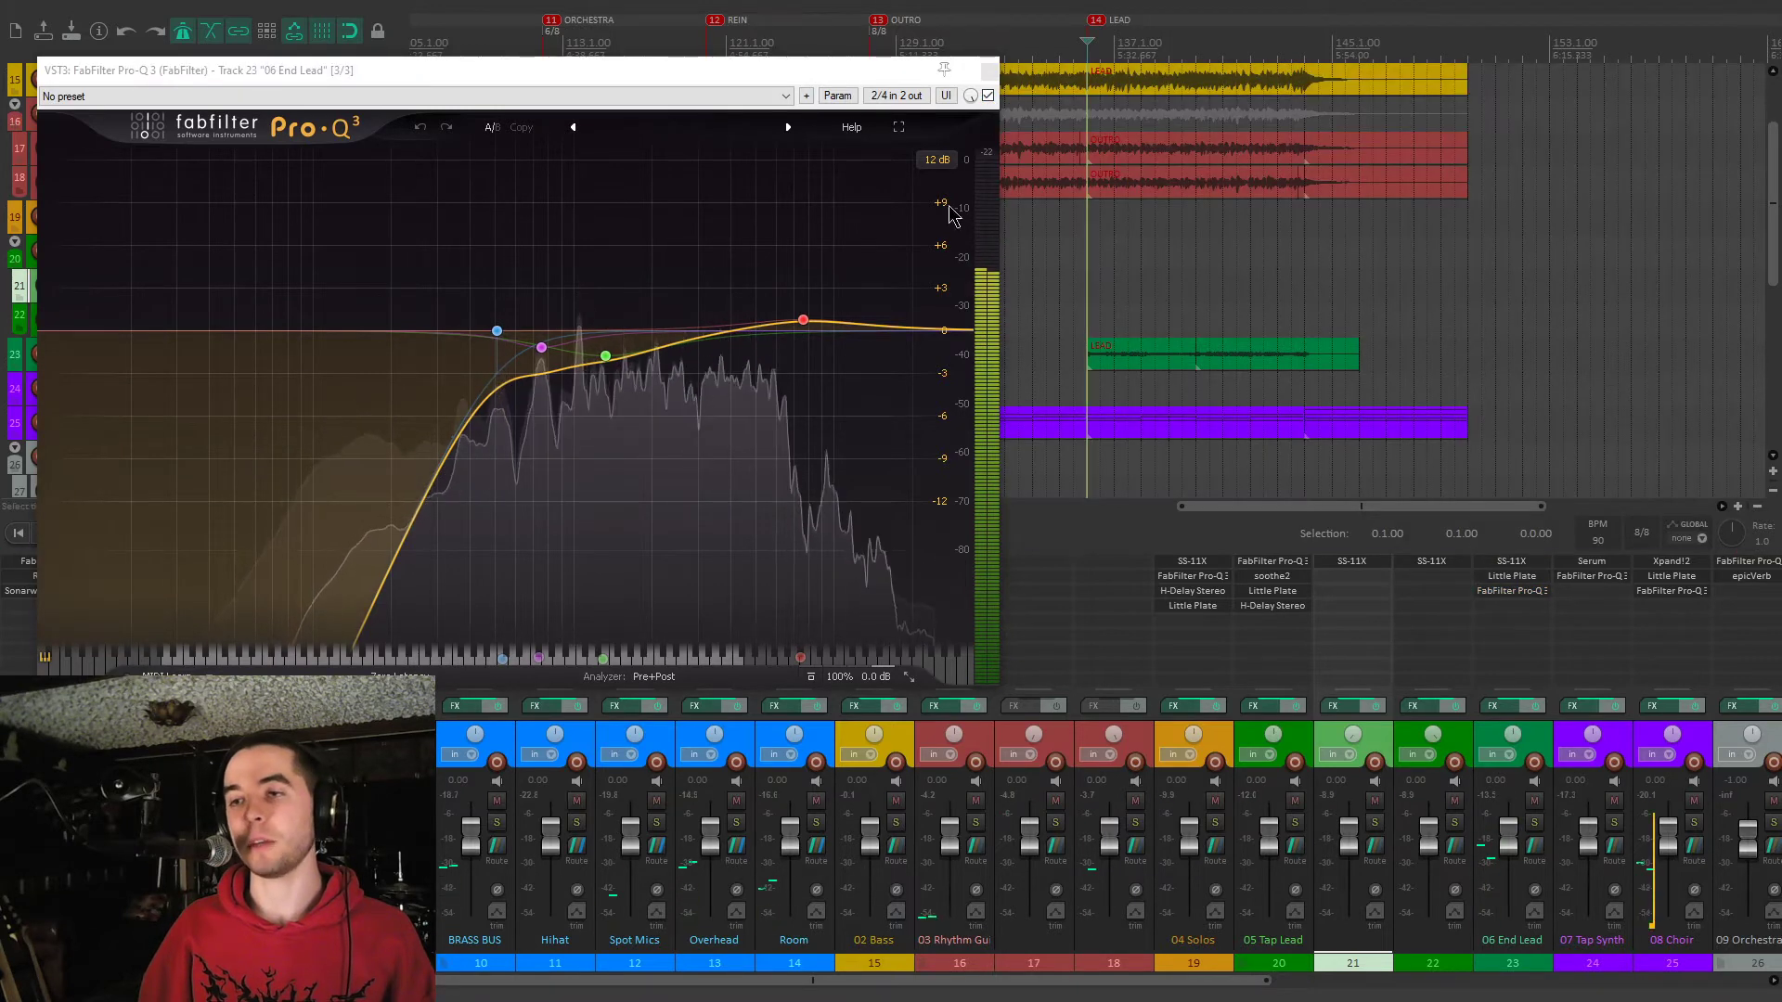
left_click(989, 69)
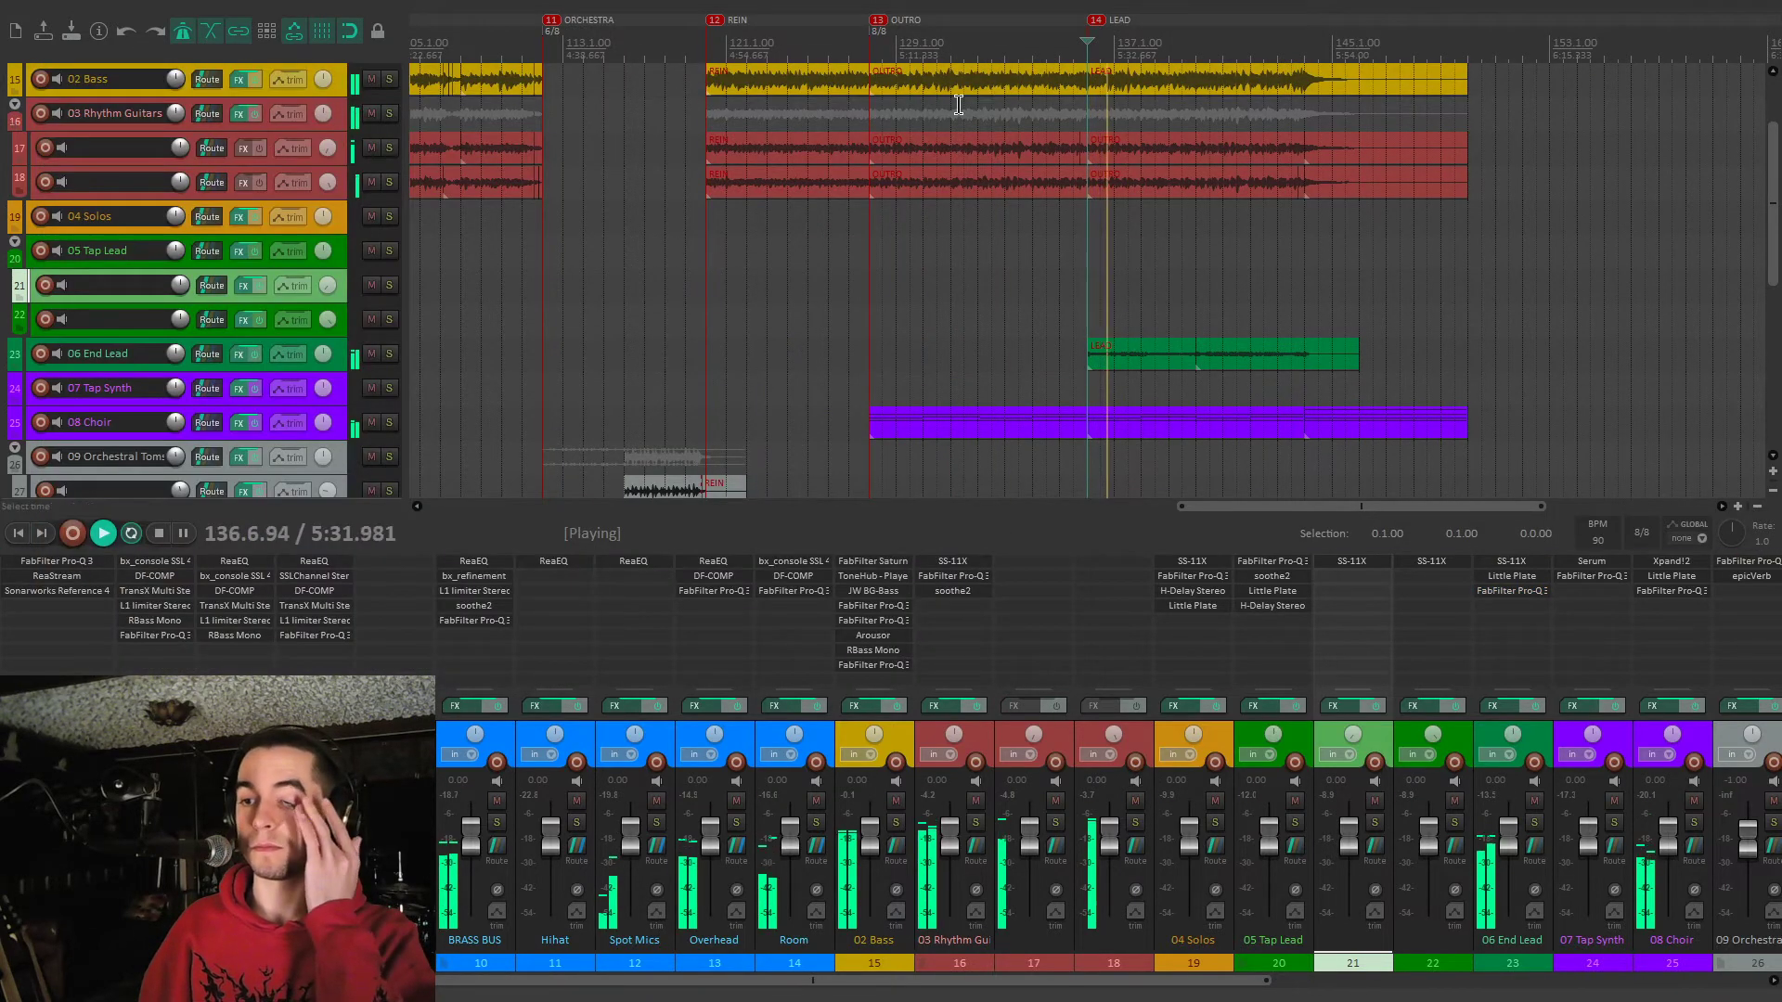
scroll(753, 338, "down", 5)
scroll(807, 341, "up", 1)
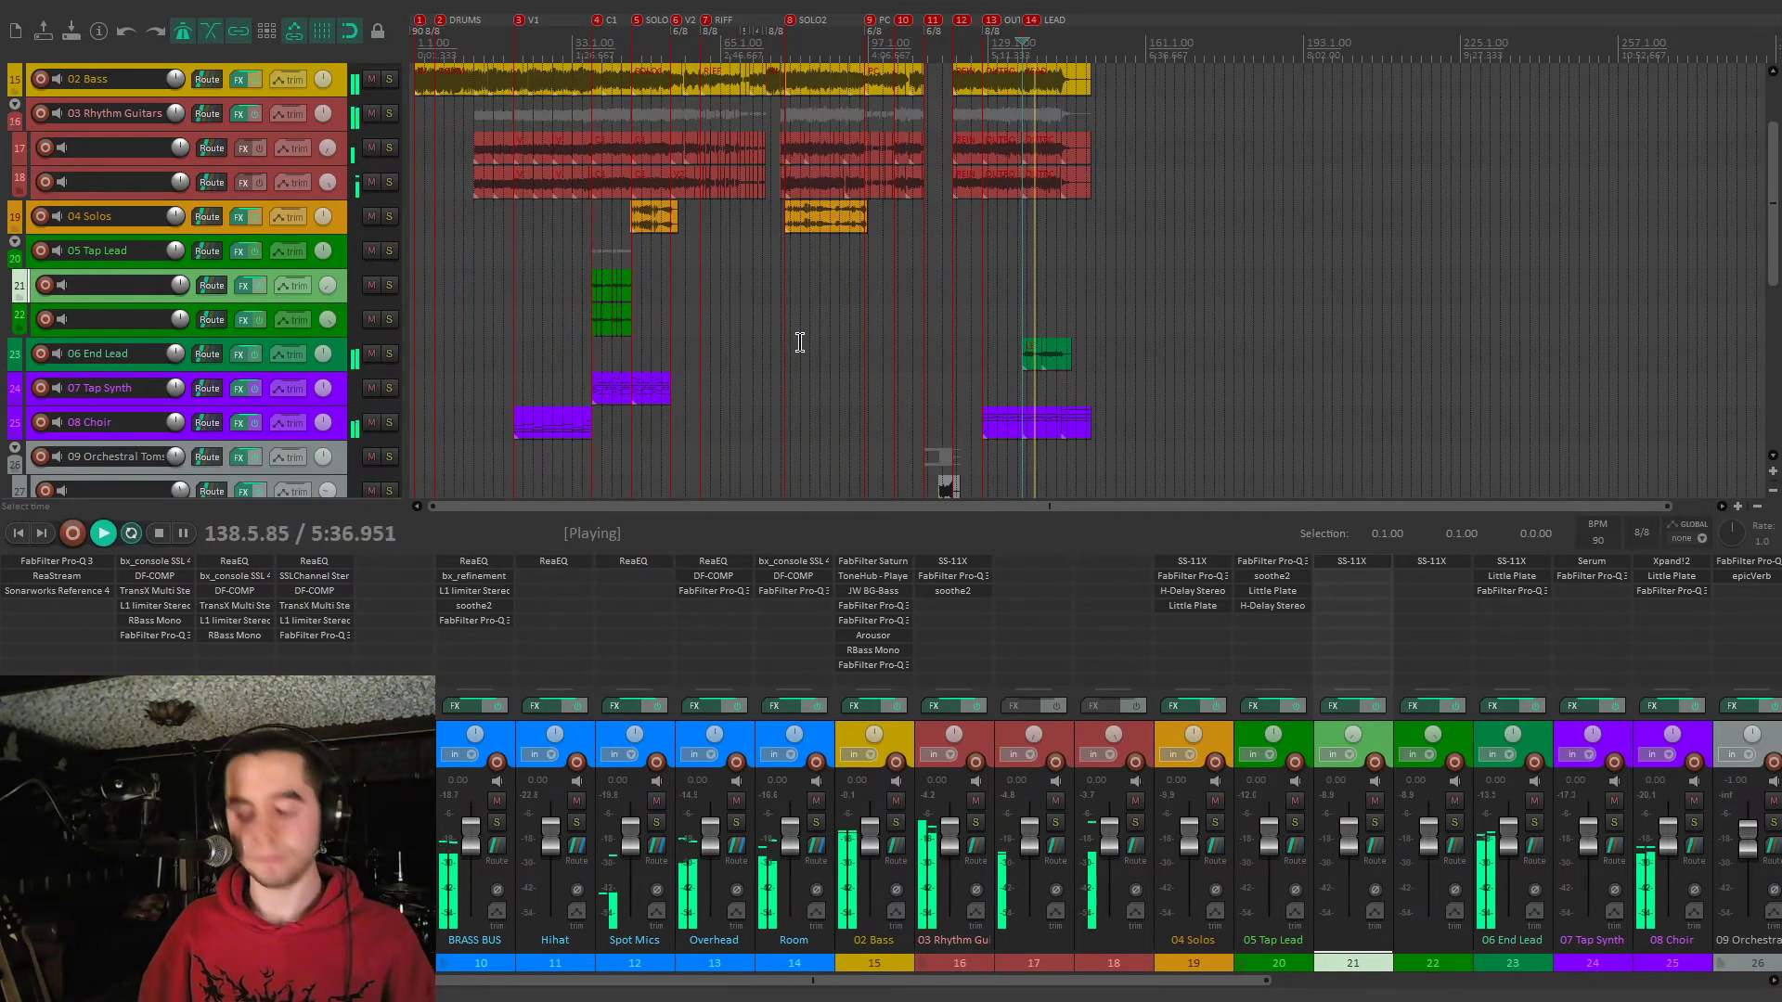
key("space")
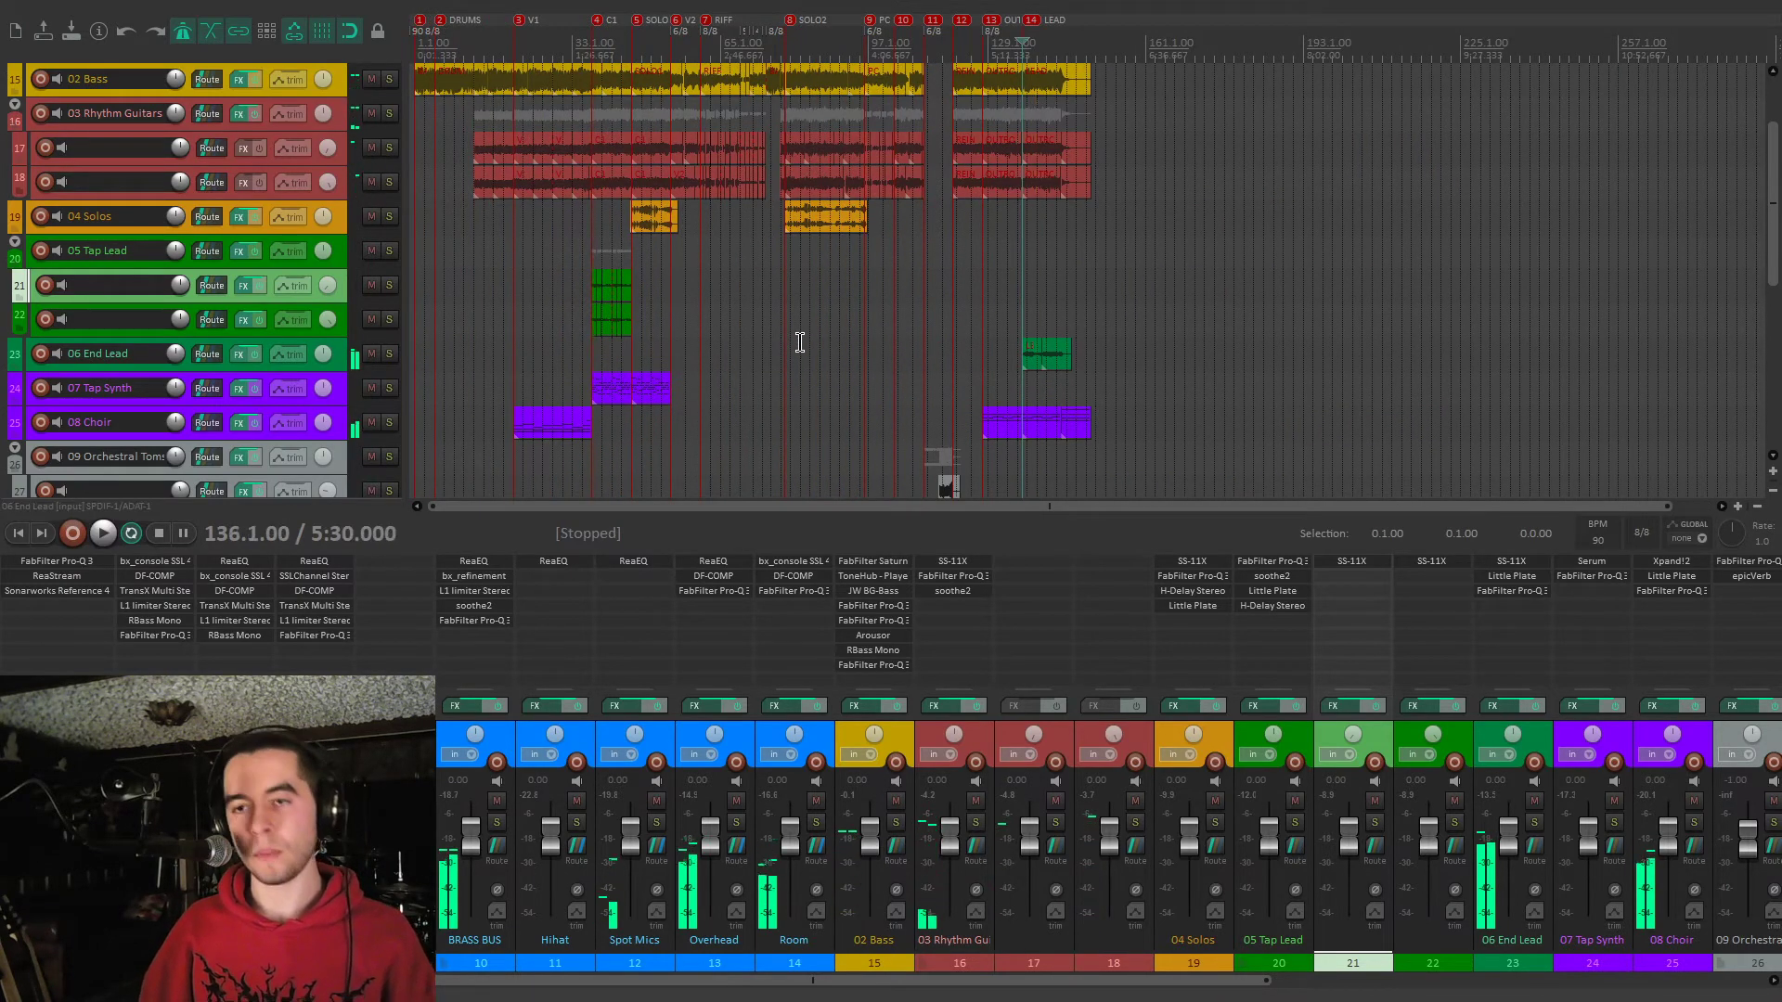
Go to the SOLO1 marker, audition 07 Tap Synth soloed, and stop playback
key("5")
scroll(796, 339, "up", 5)
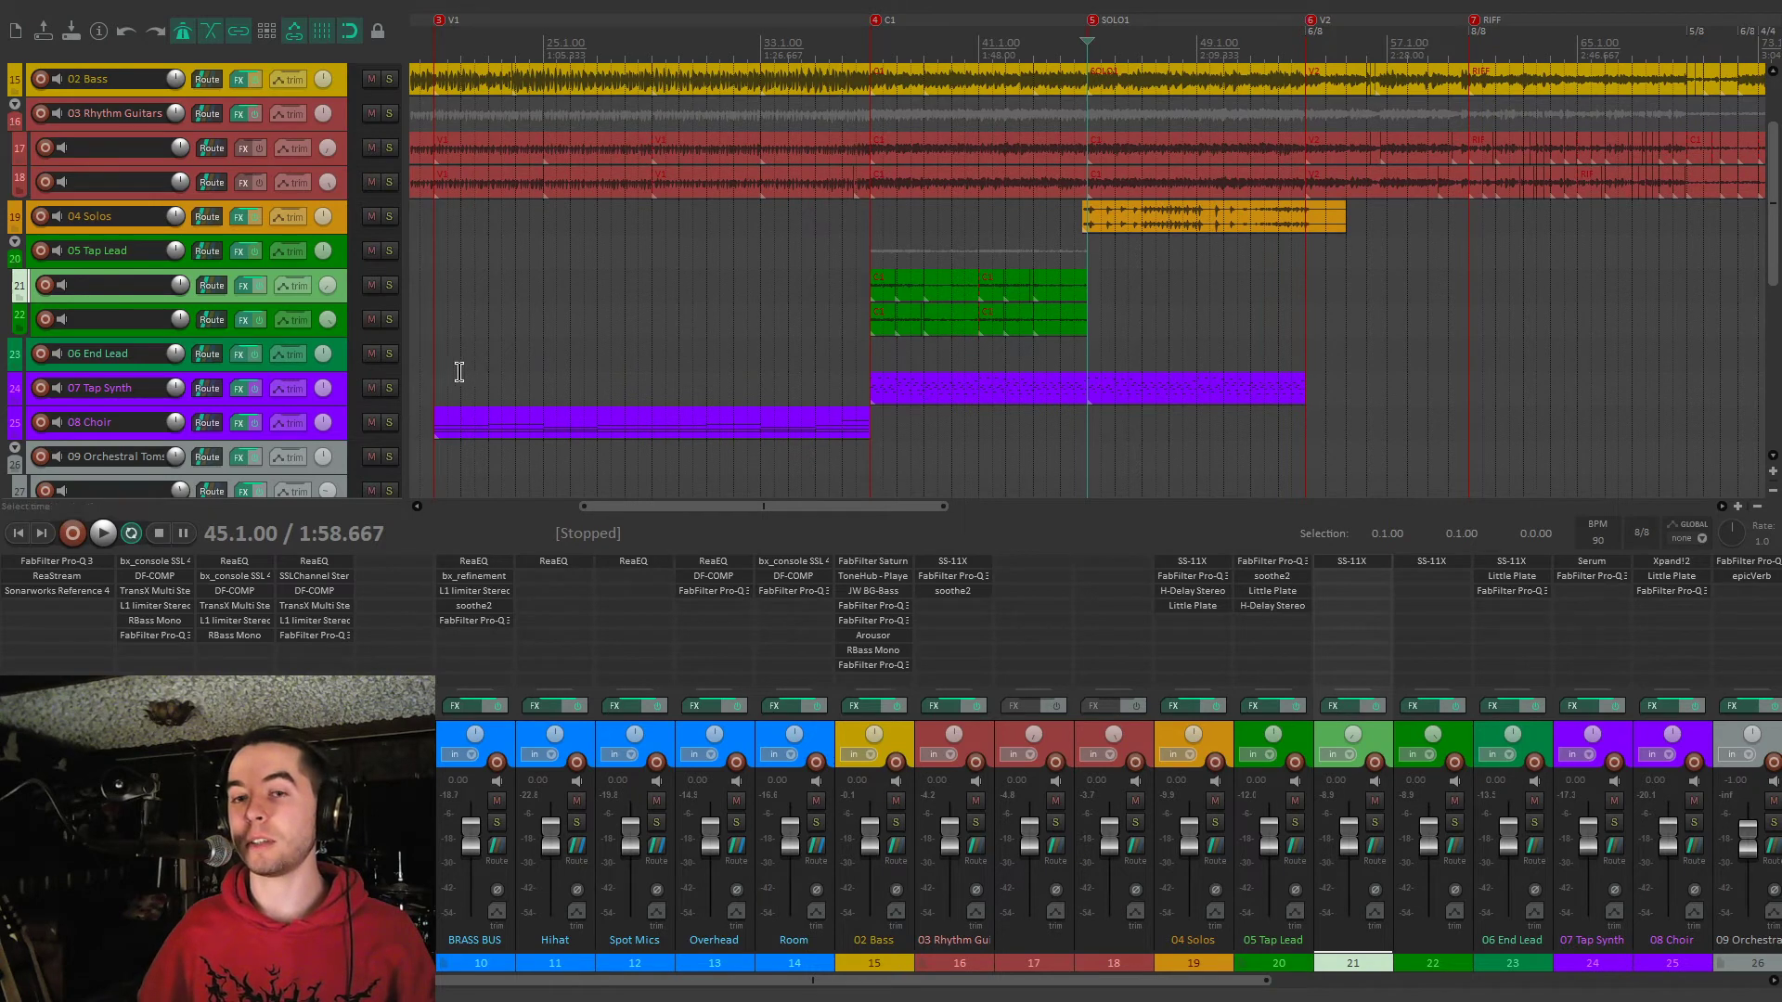
key("space")
left_click(389, 388)
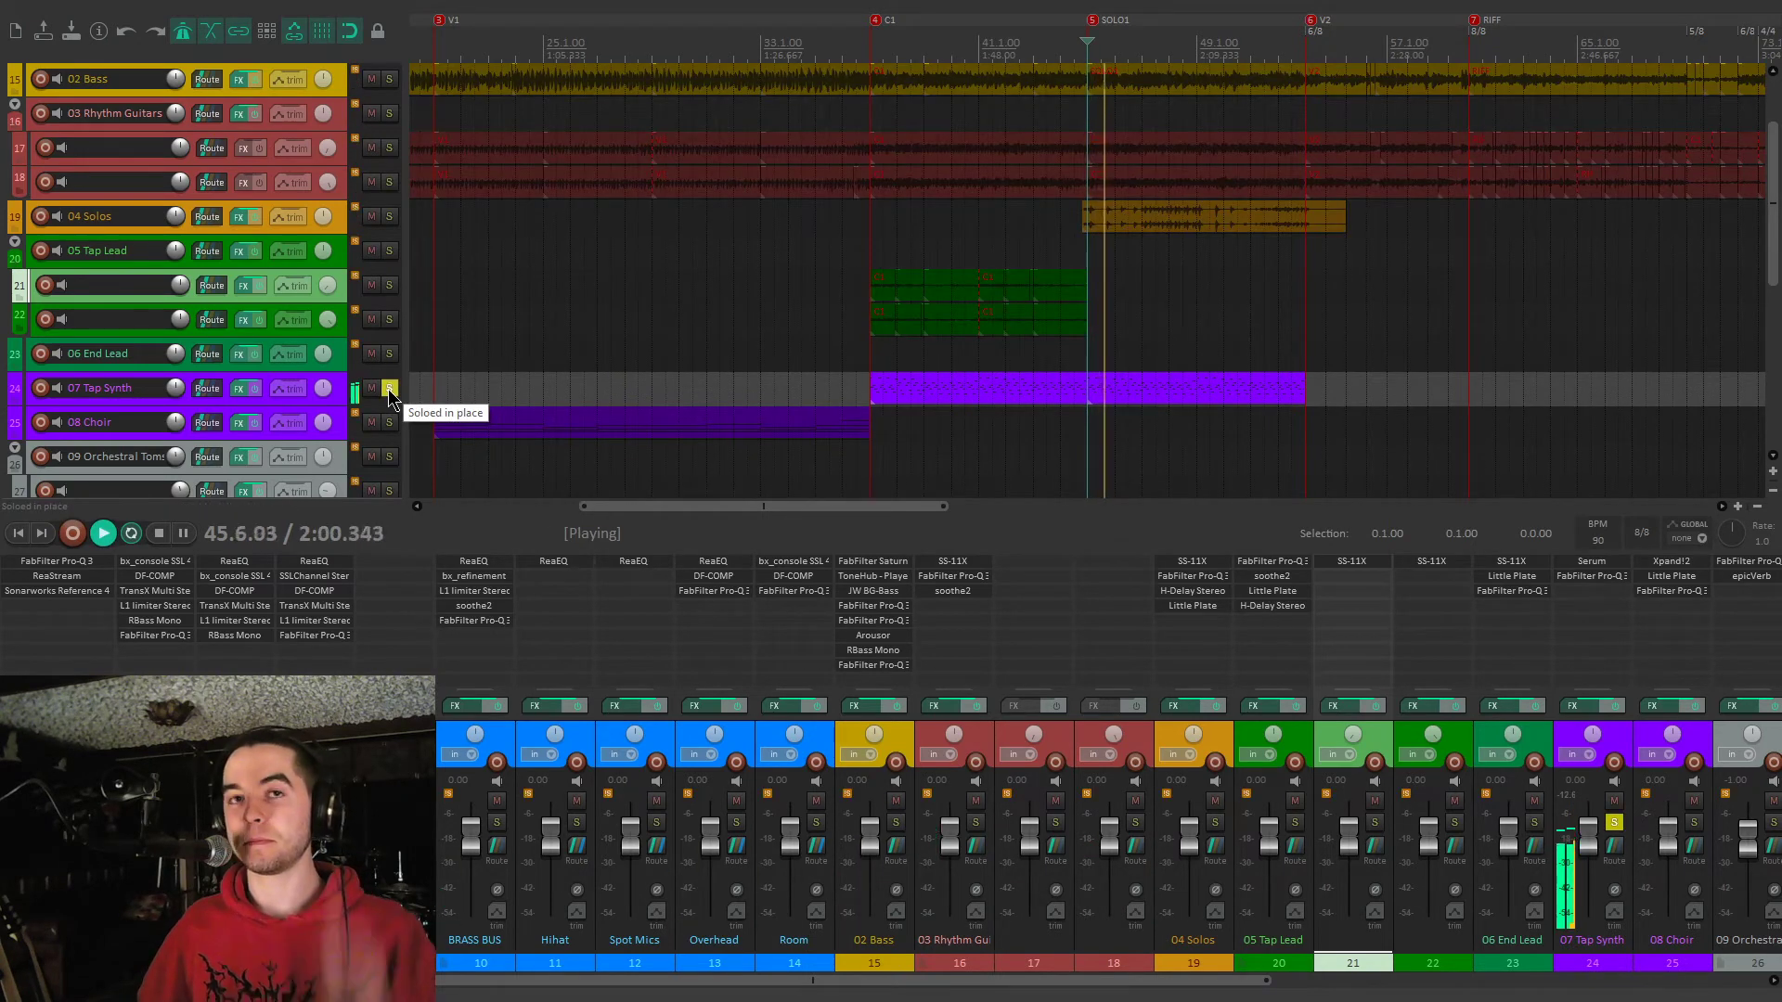
key("space")
Bypass Pro-Q 3 on 07 Tap Synth and audition Serum's MG Low 24 filter switched off and back on
left_click(1589, 568)
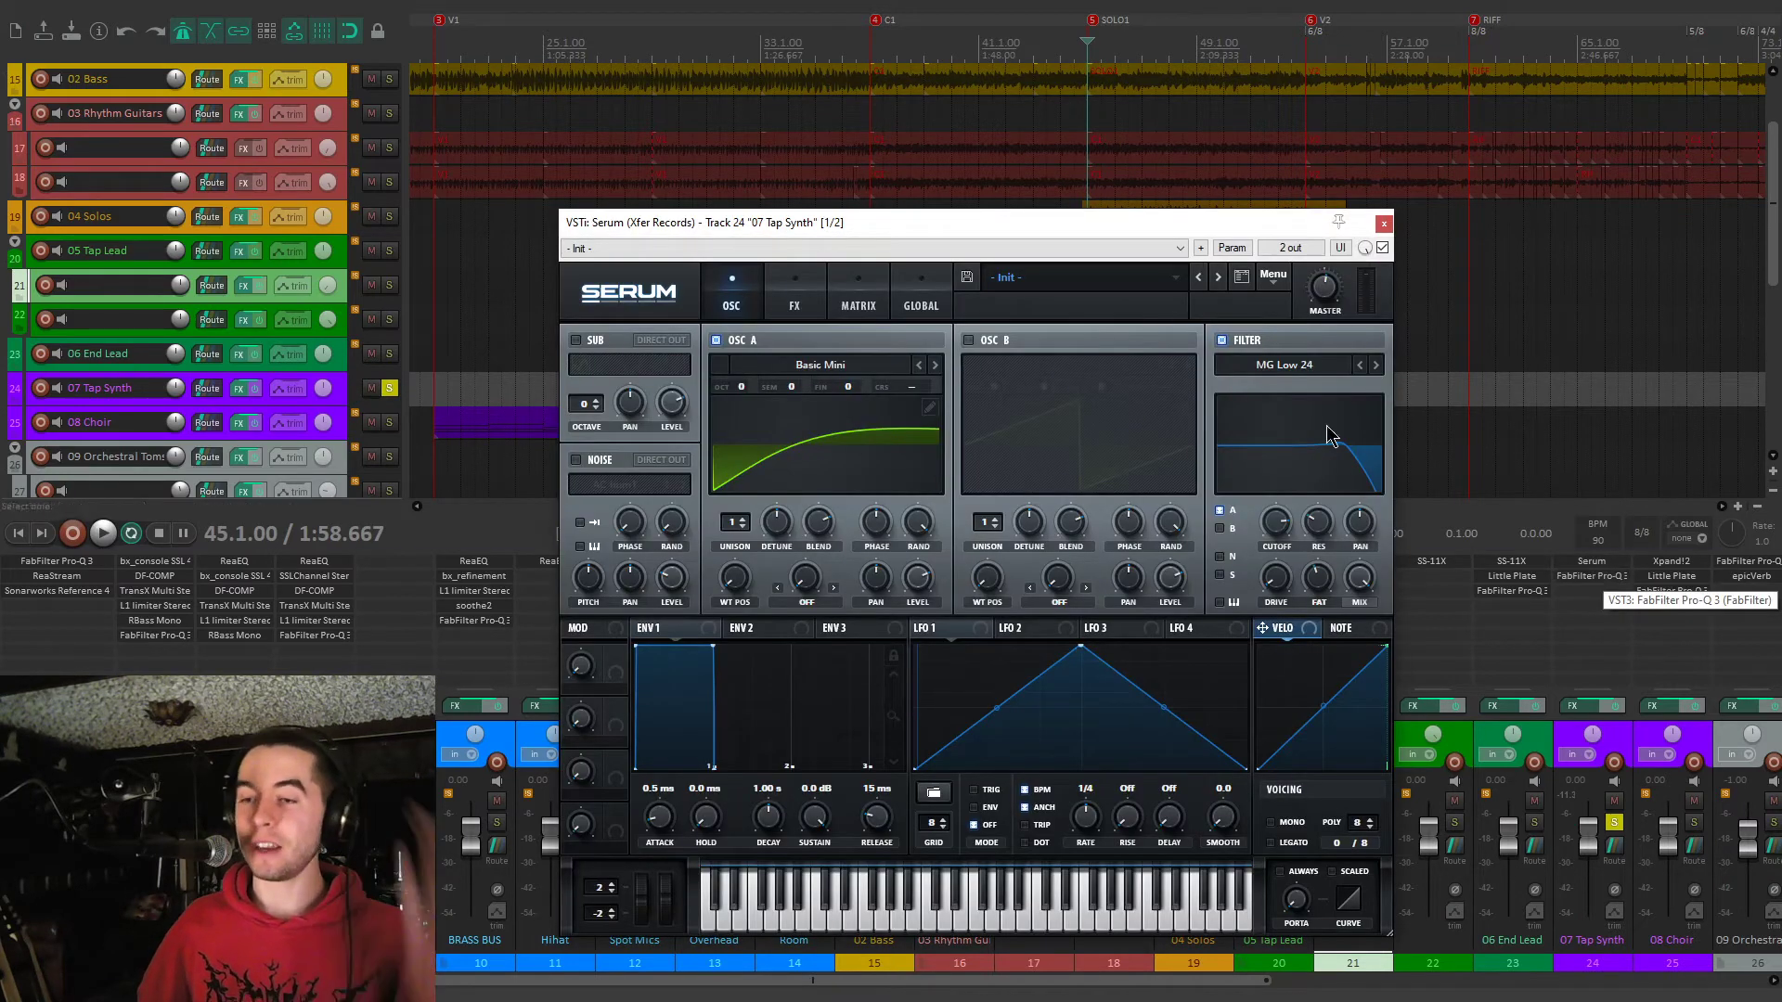
left_click_drag(1111, 225, 1088, 134)
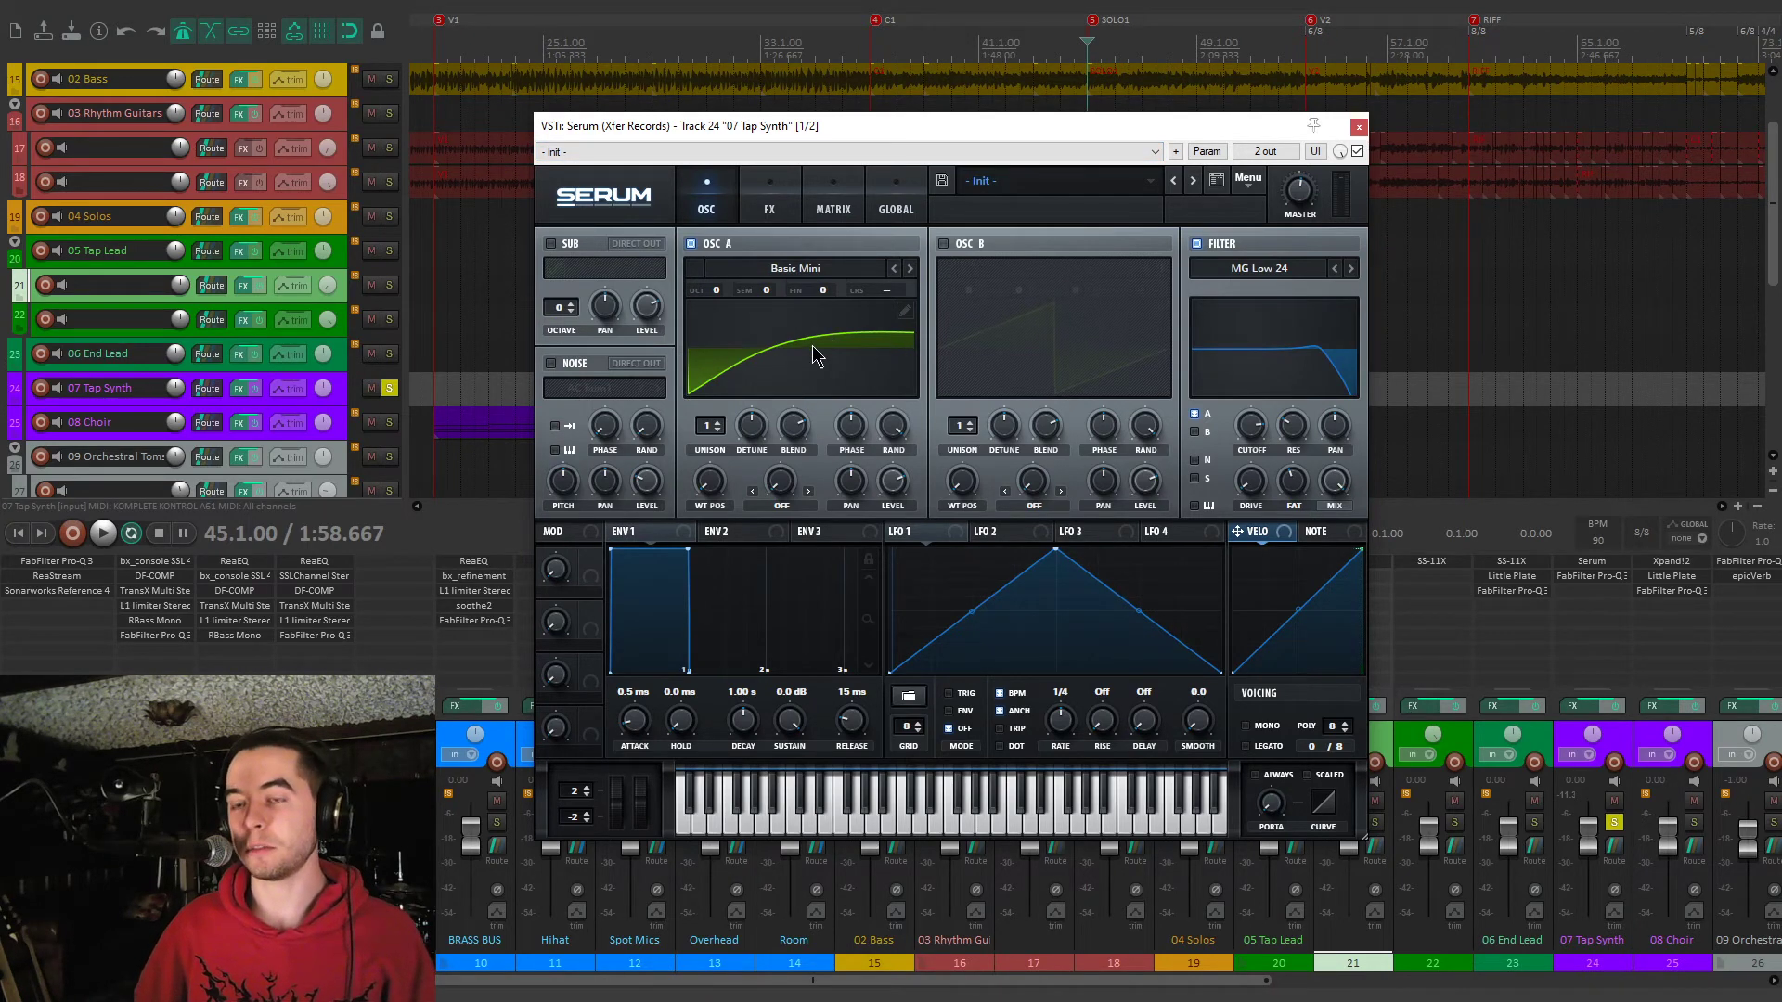
left_click(1583, 577)
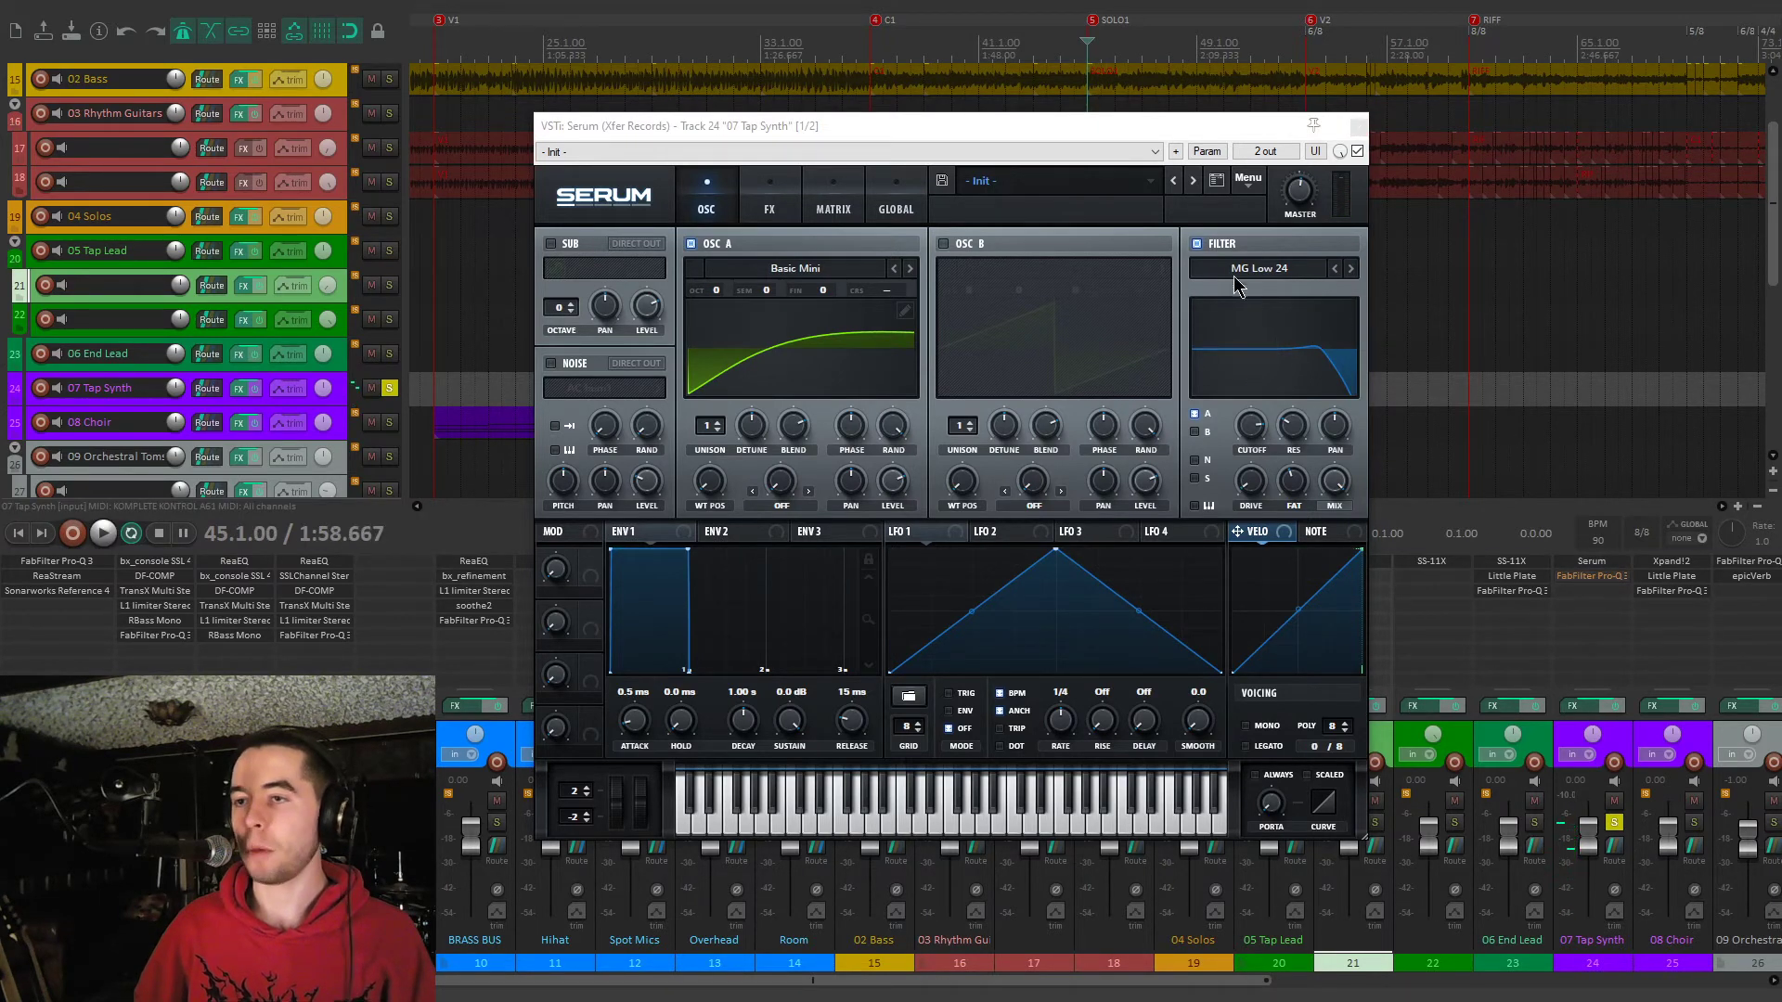
left_click(1198, 243)
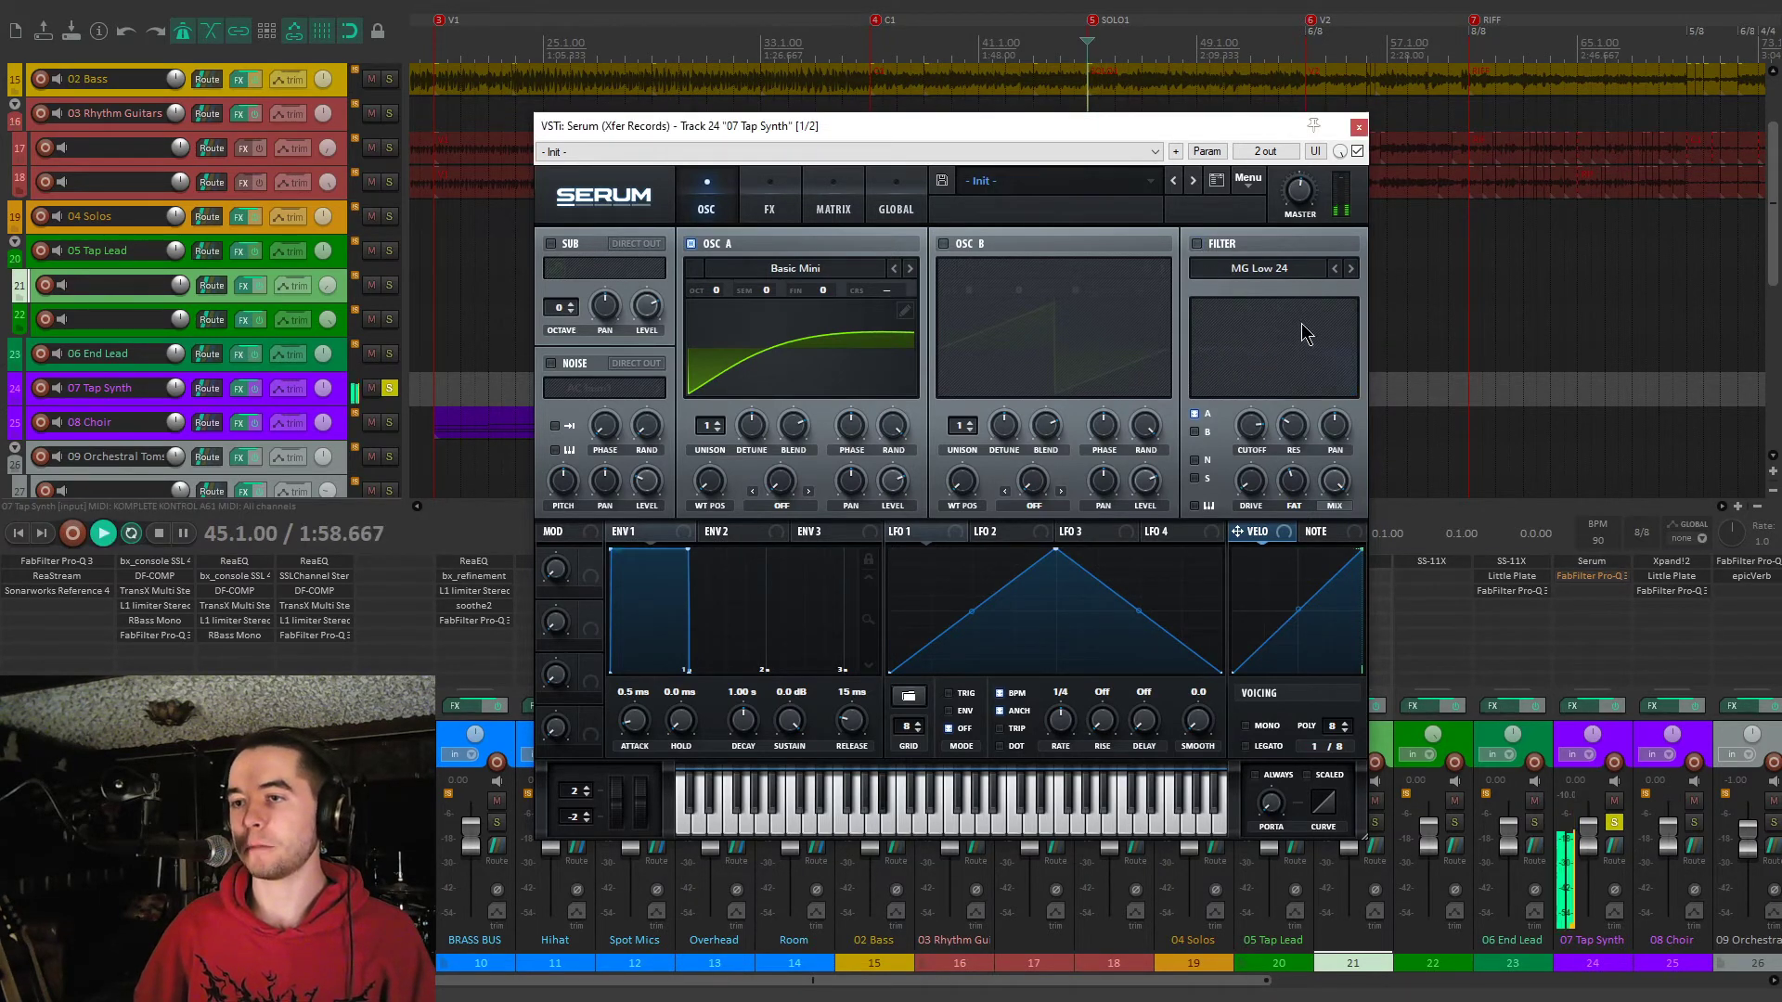
left_click(1197, 244)
Audition Serum's Hyper/Dimension and Reverb effects switched off and back on, close Serum, and stop playback
left_click(771, 200)
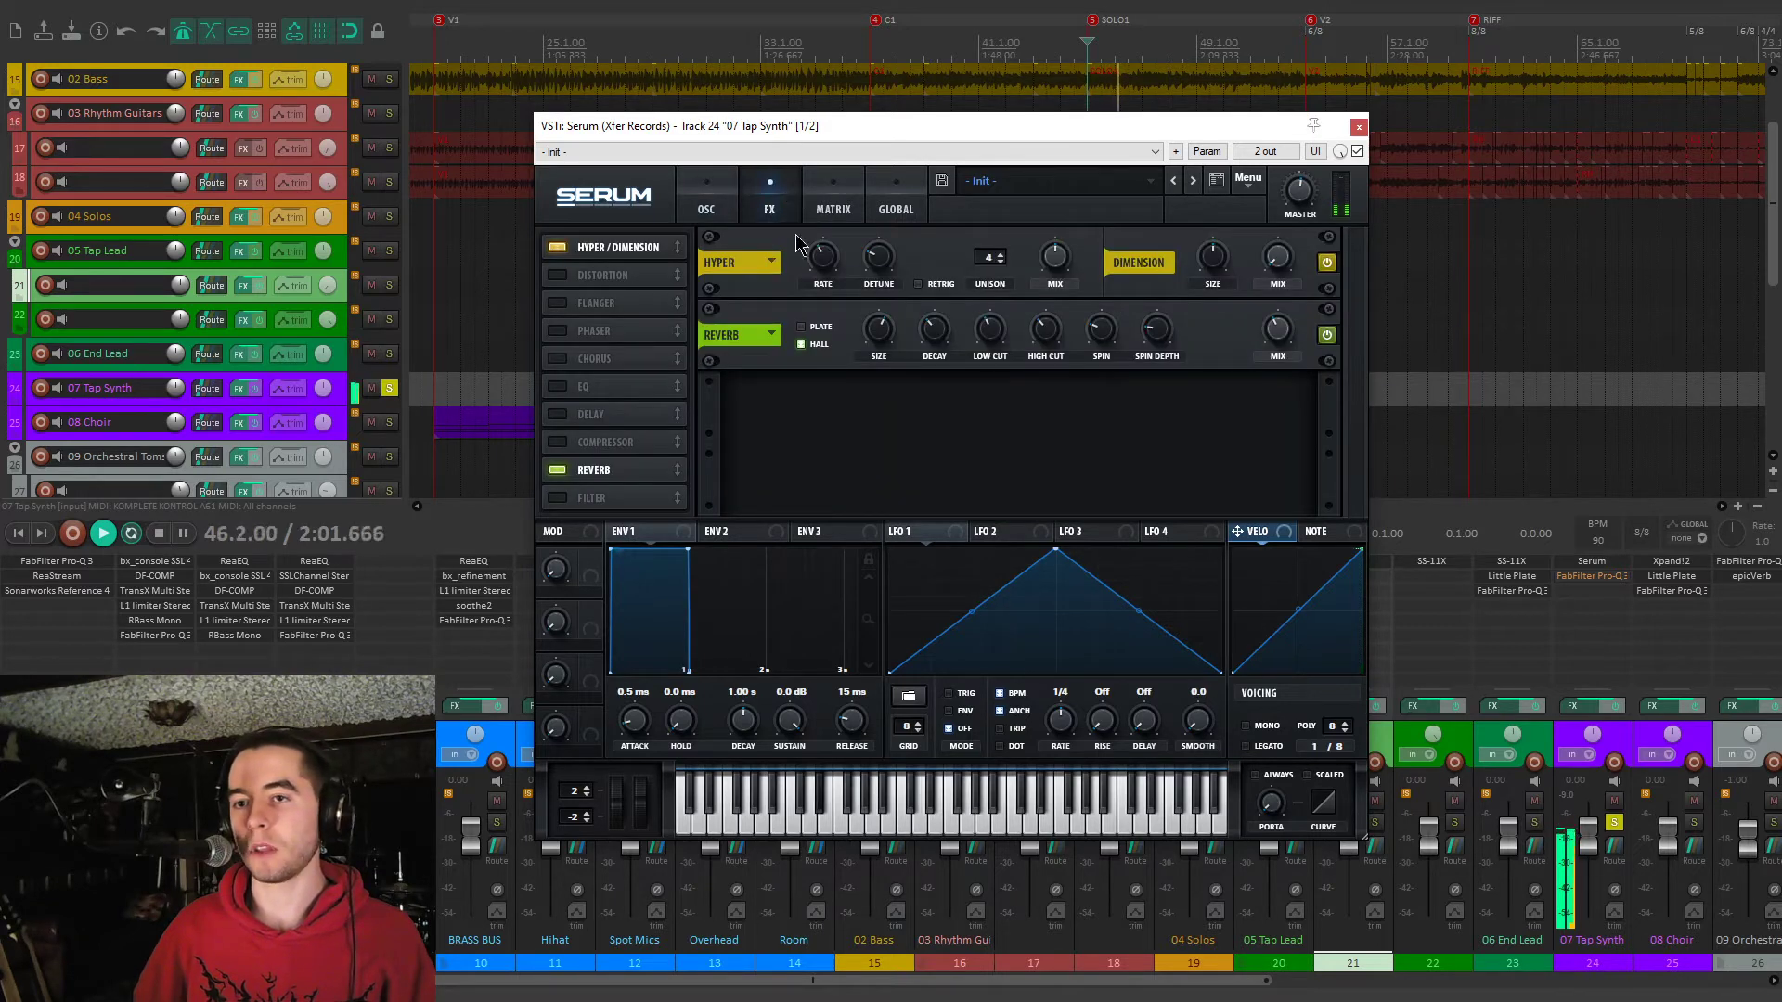
left_click(557, 248)
left_click(558, 469)
left_click(553, 247)
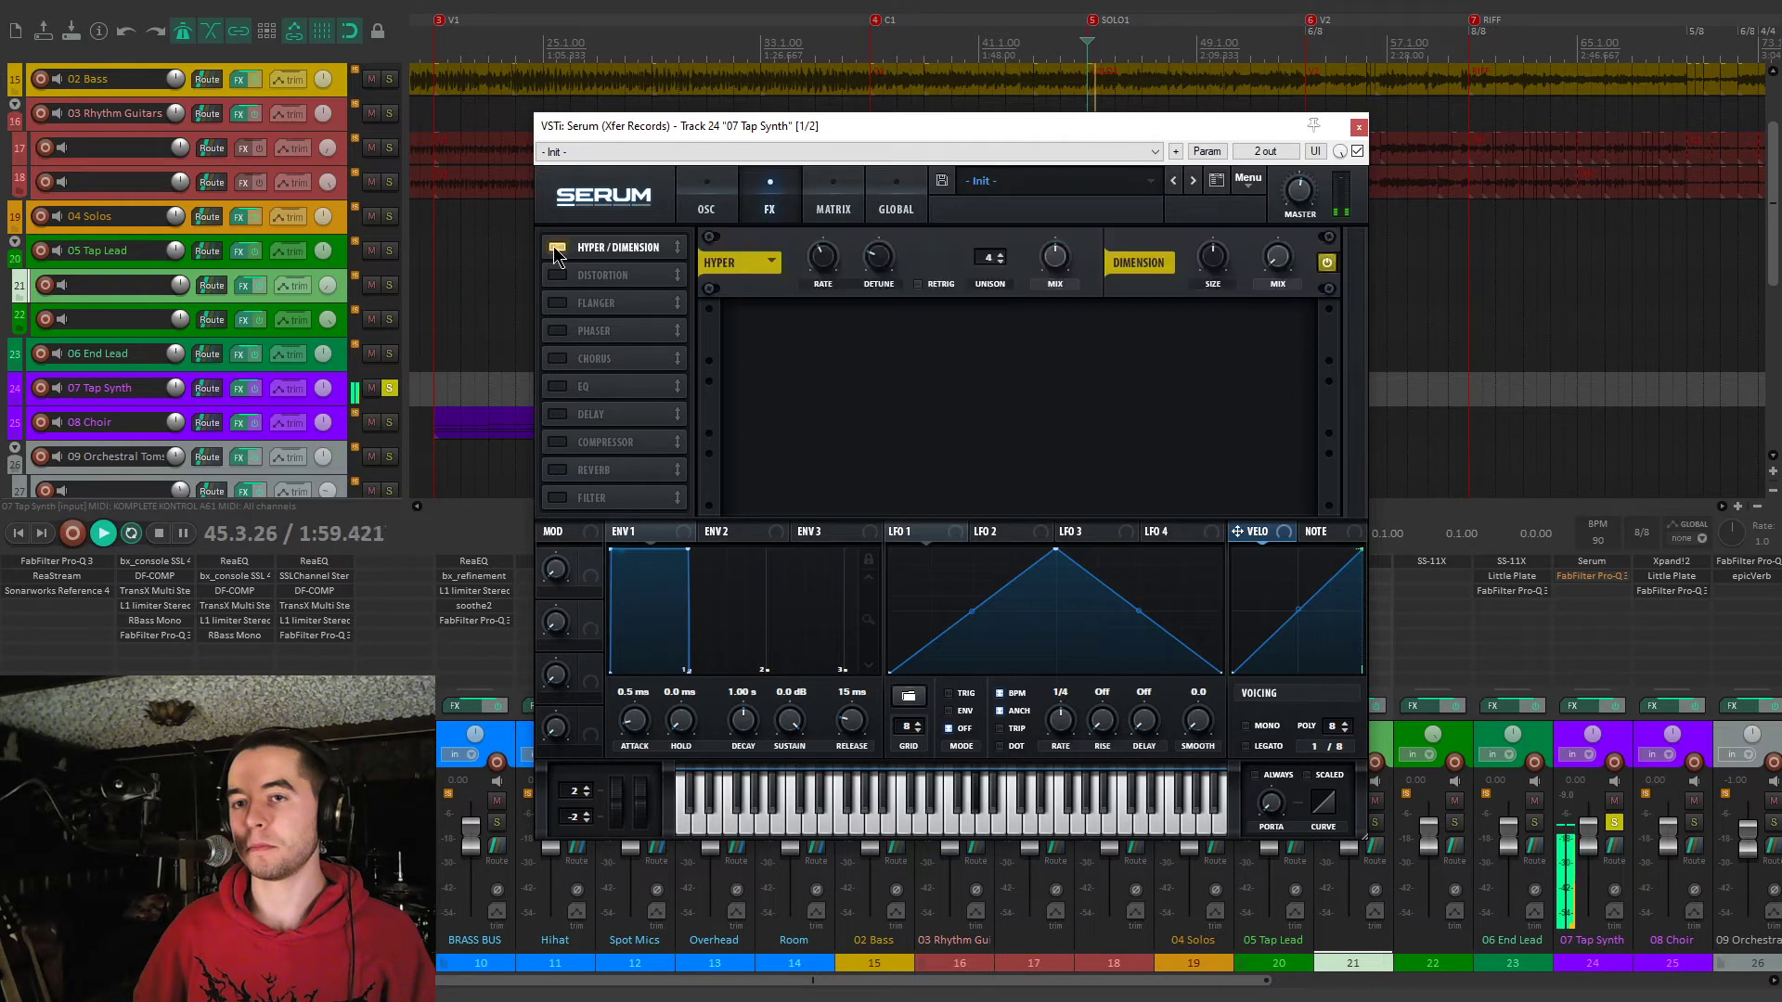
left_click(558, 440)
left_click(558, 440)
left_click(559, 468)
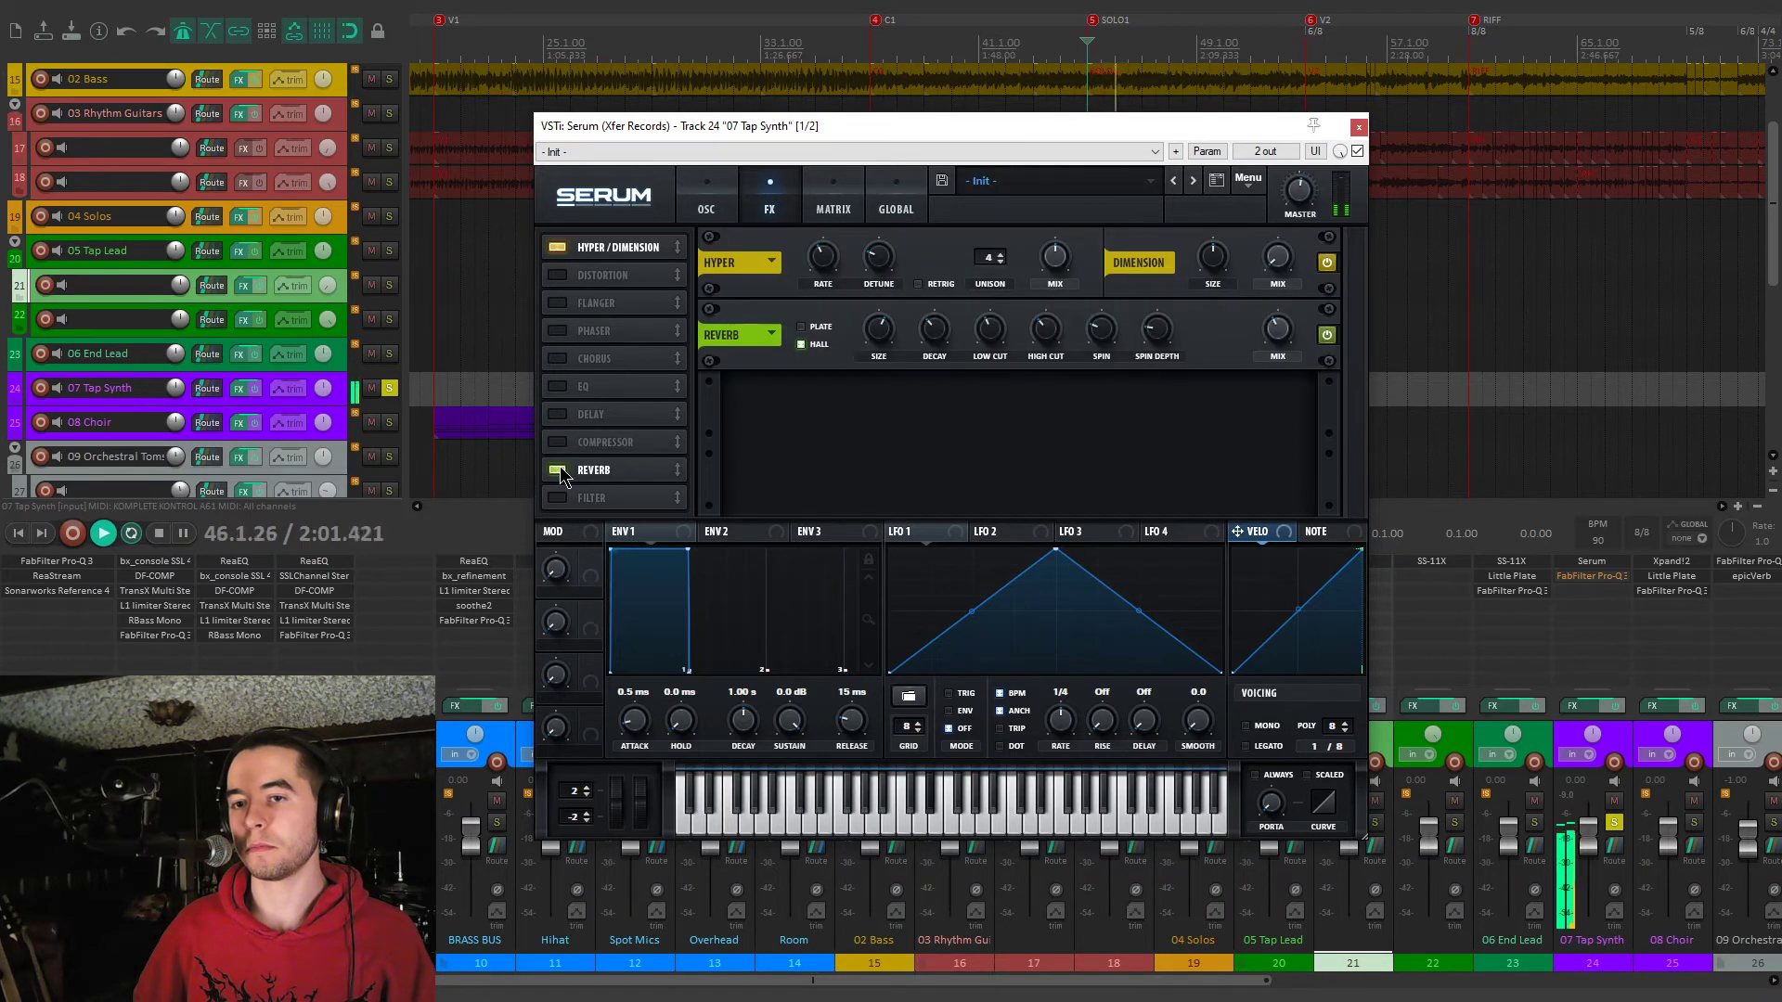
left_click(1358, 127)
key("space")
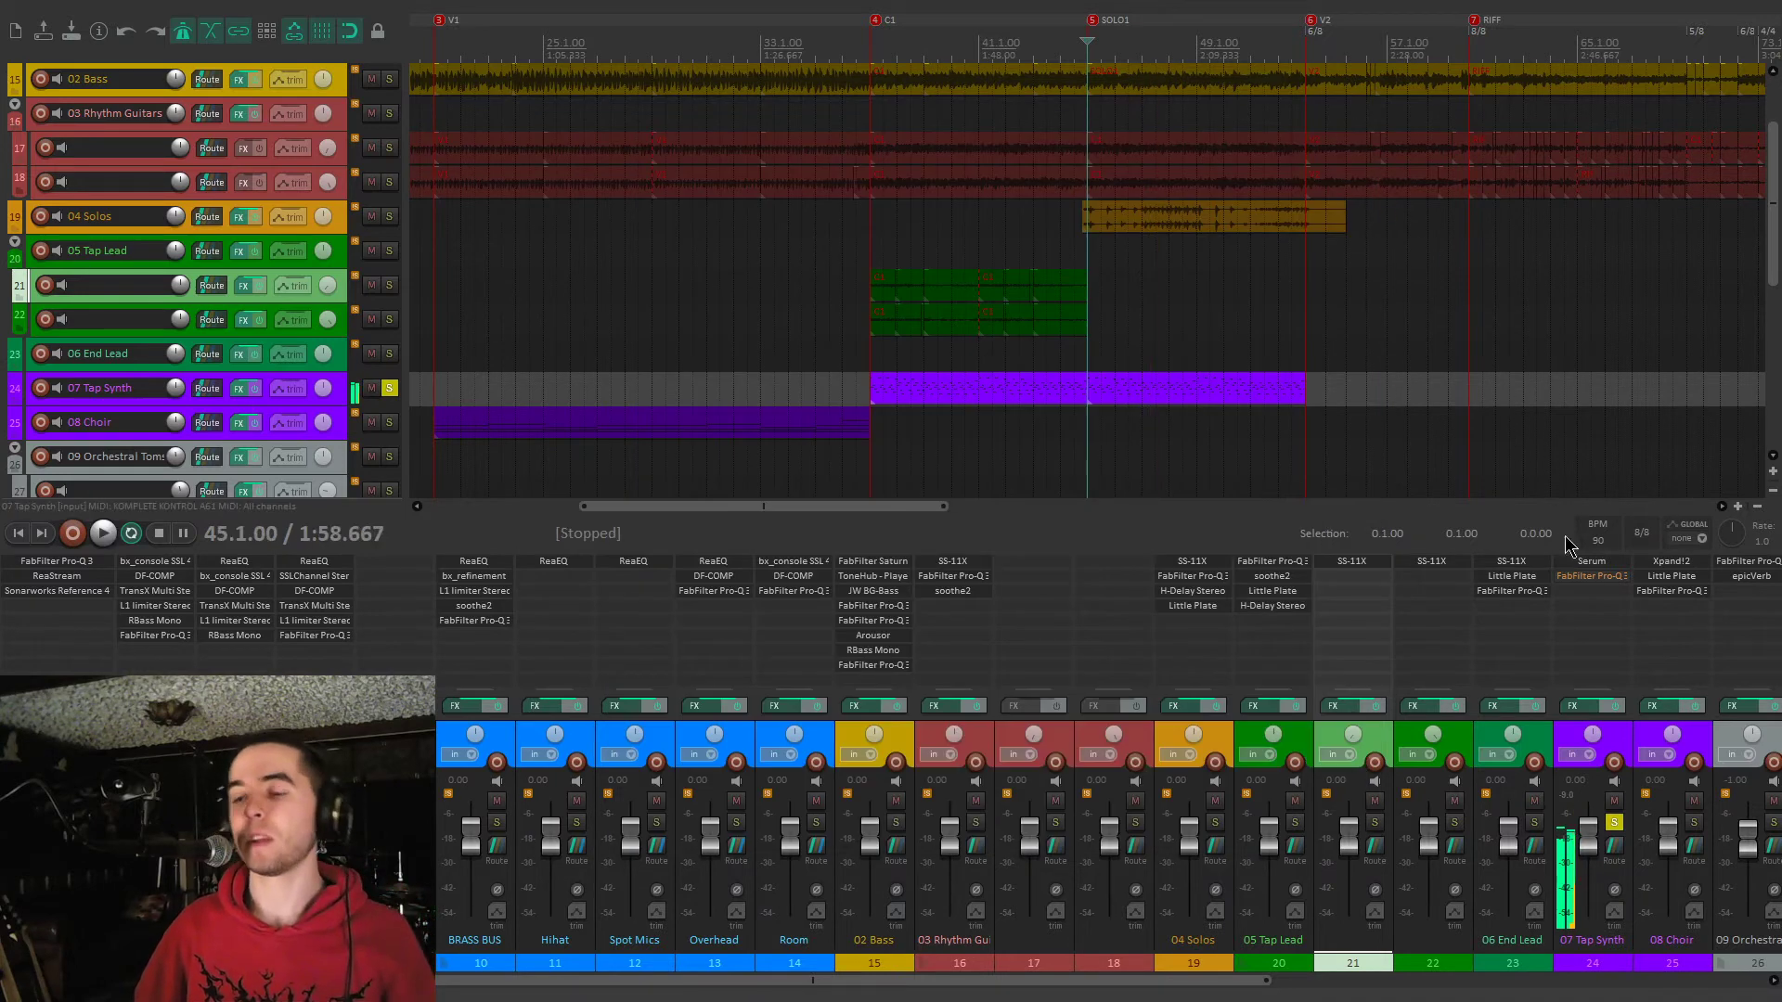
Re-enable Pro-Q 3 on 07 Tap Synth, compare the soloed track with the equalizer bypassed and enabled, and close it
left_click(1587, 577)
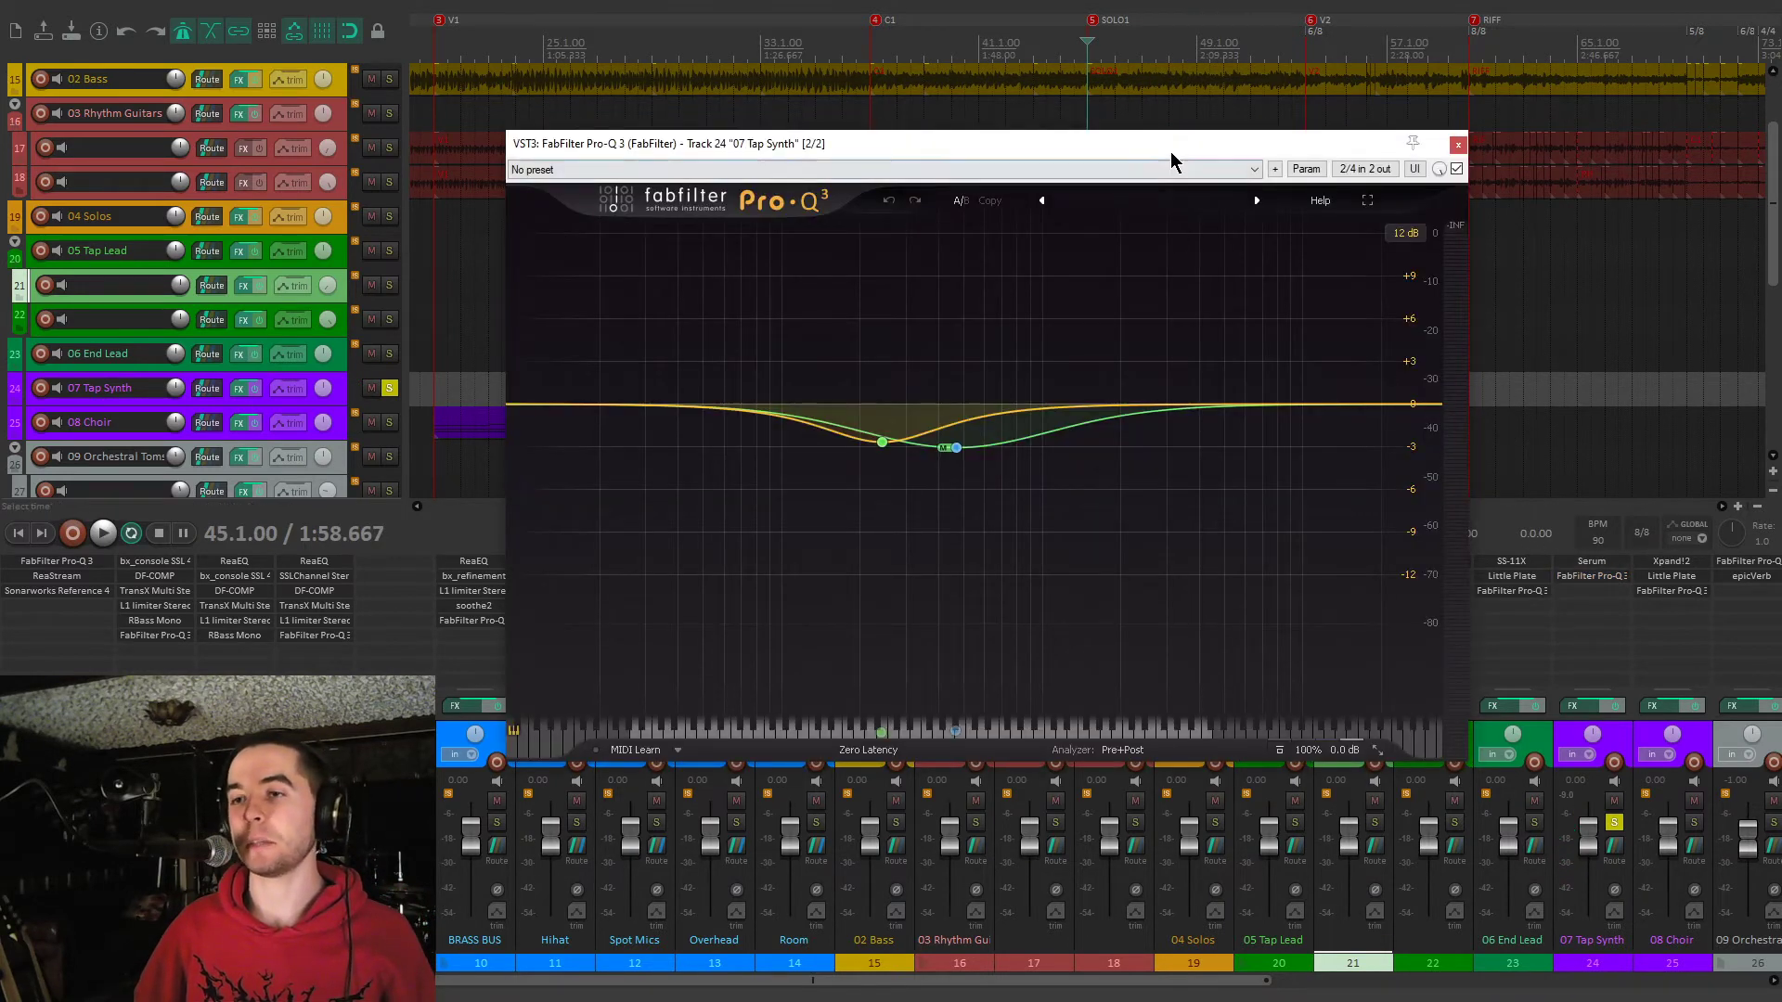
left_click_drag(1172, 154, 954, 137)
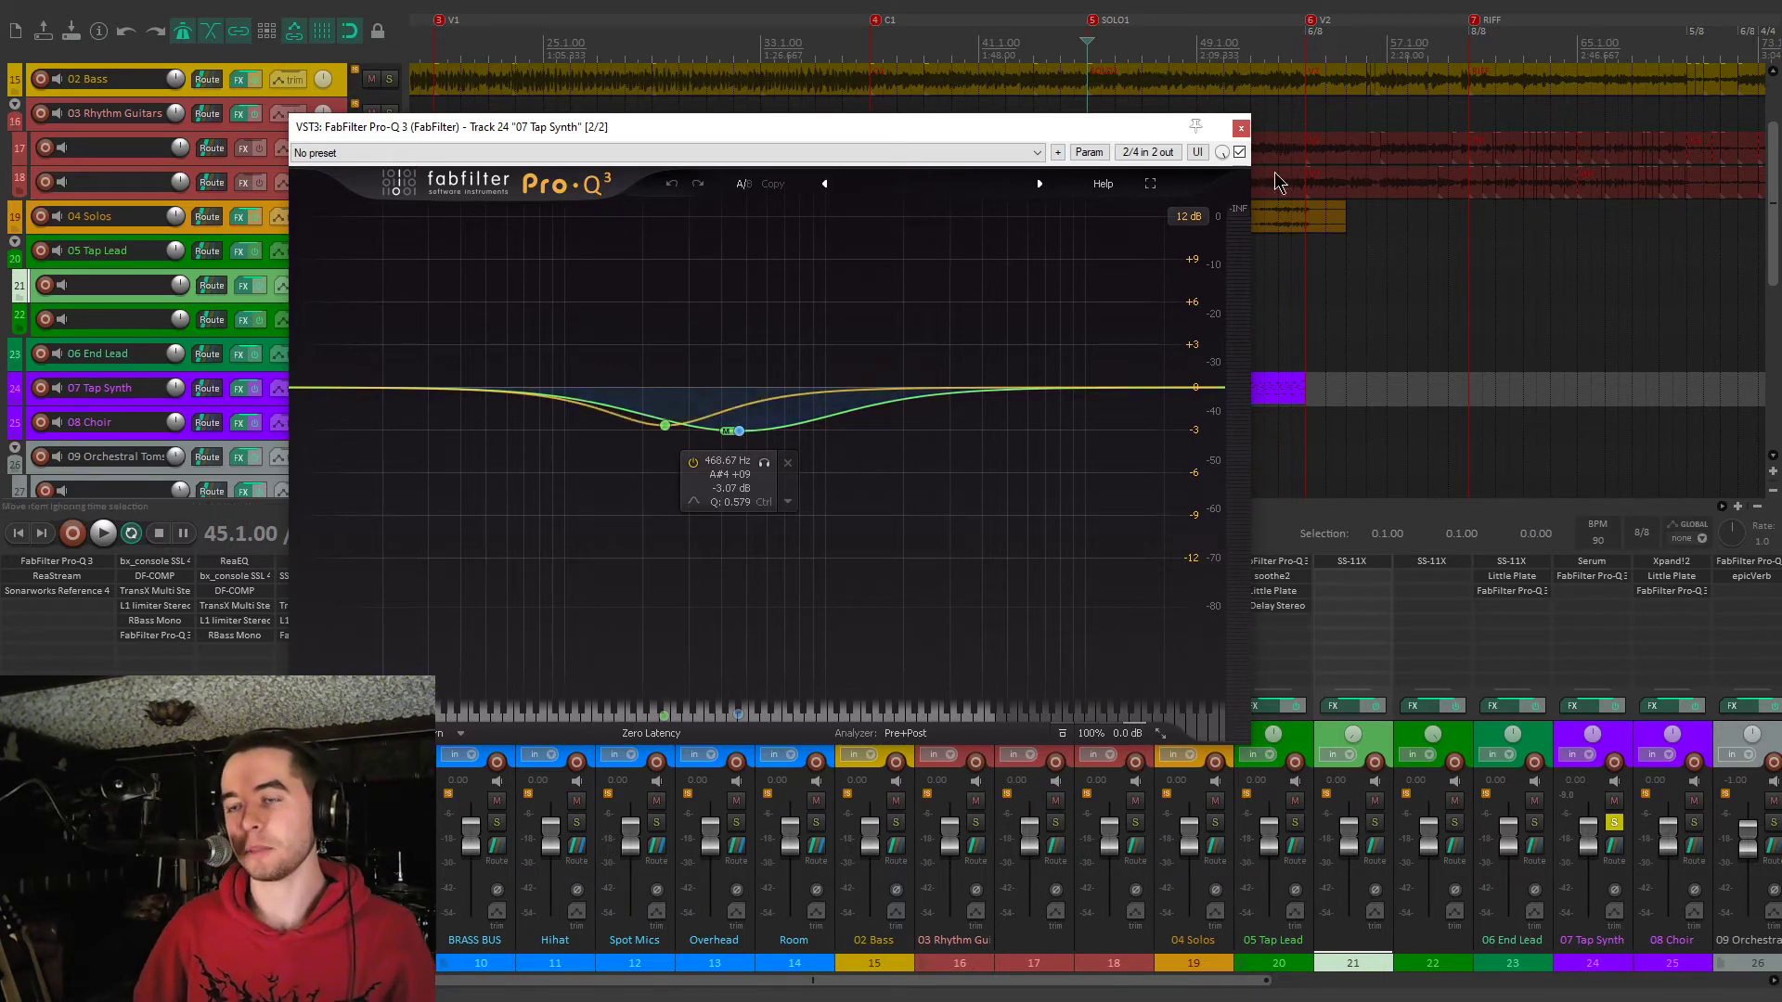
key("space")
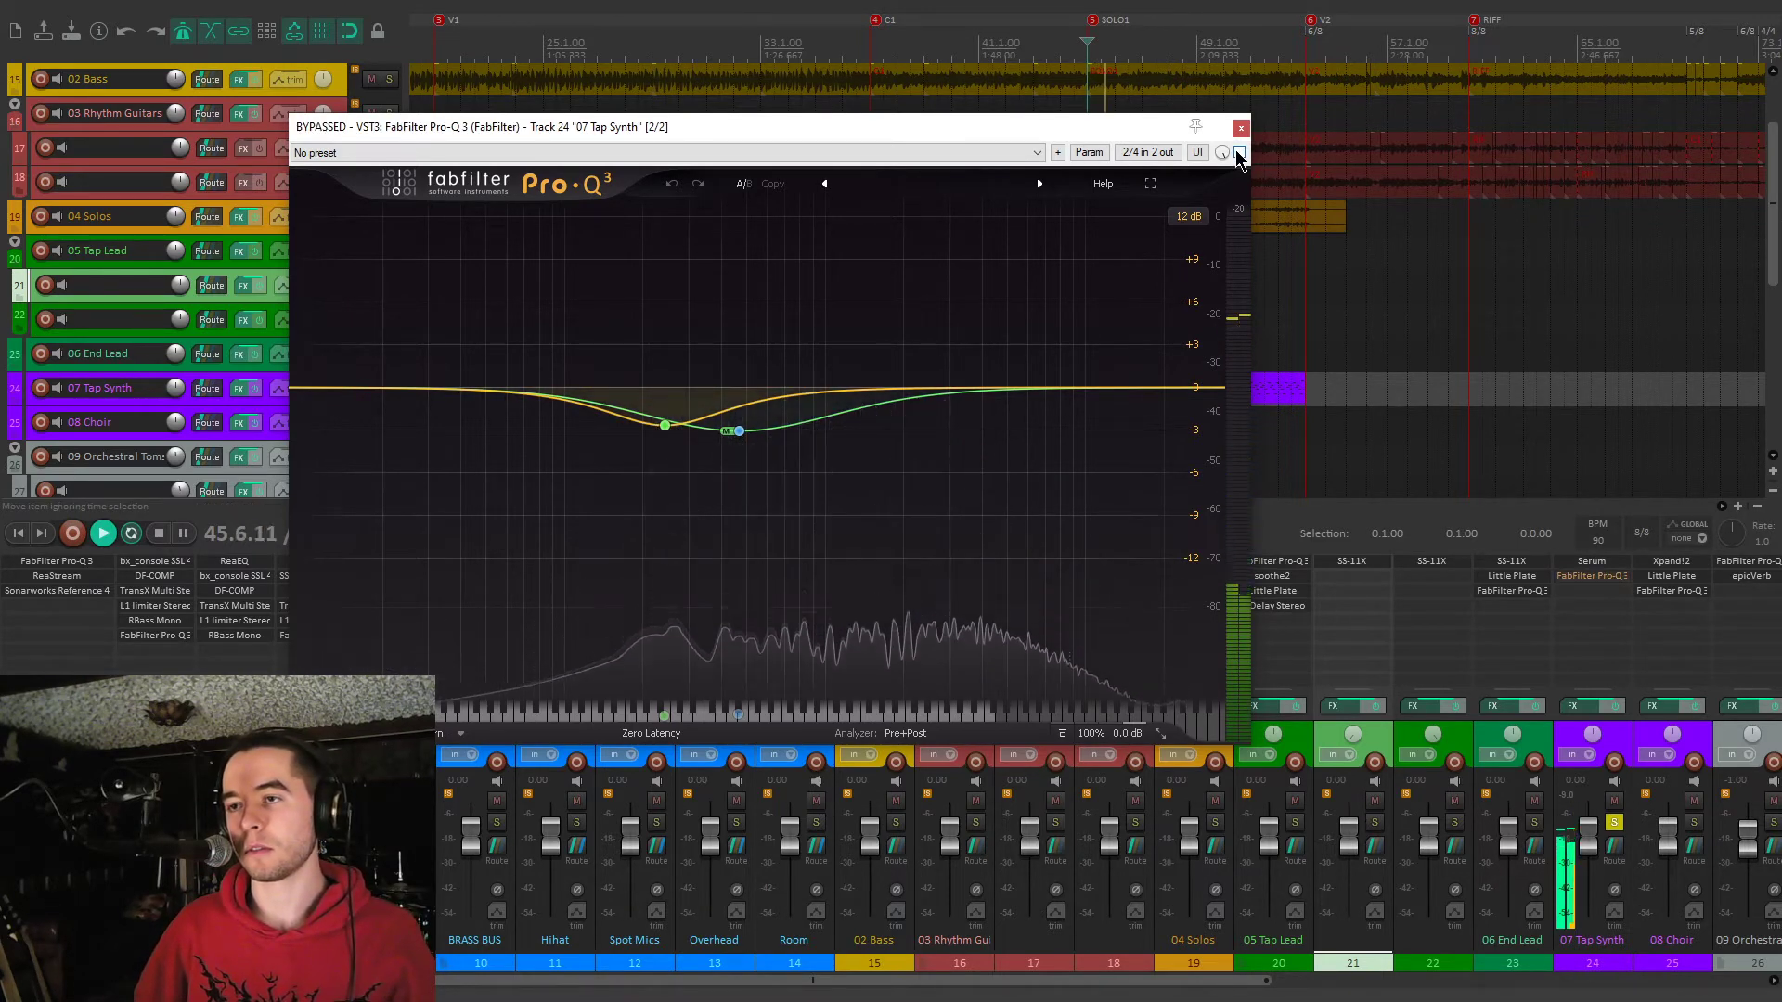
left_click(1240, 153)
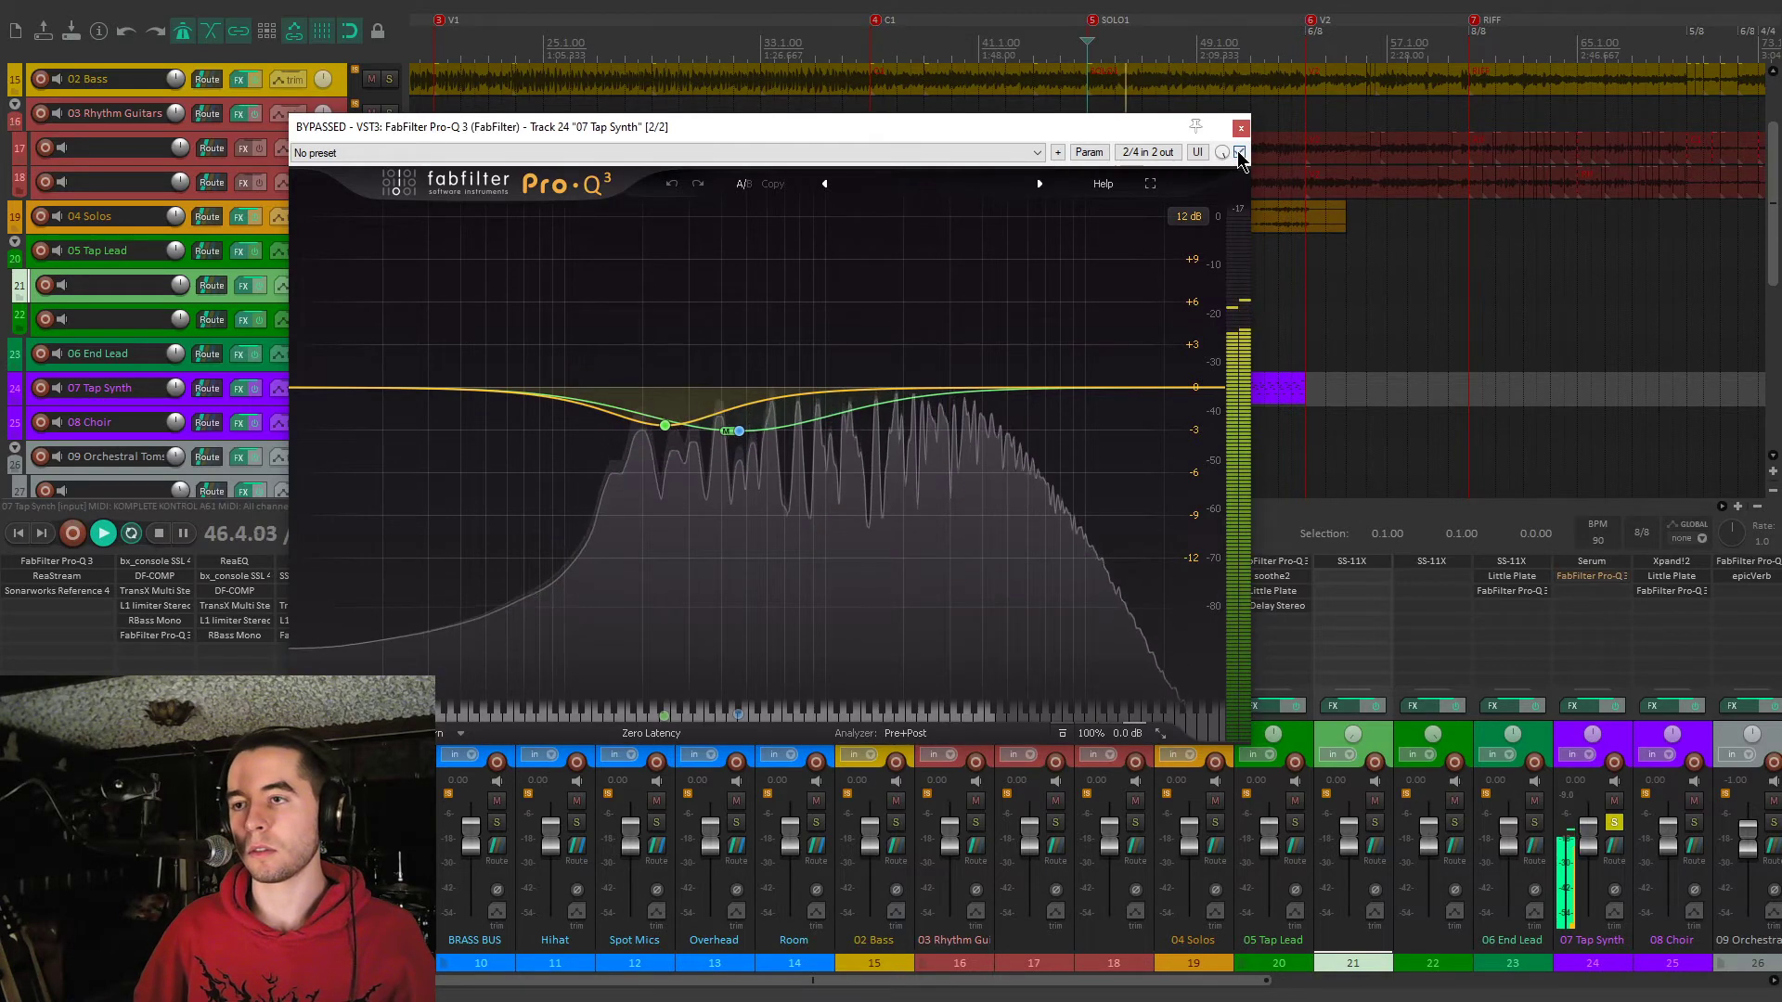
key("space")
left_click(1241, 127)
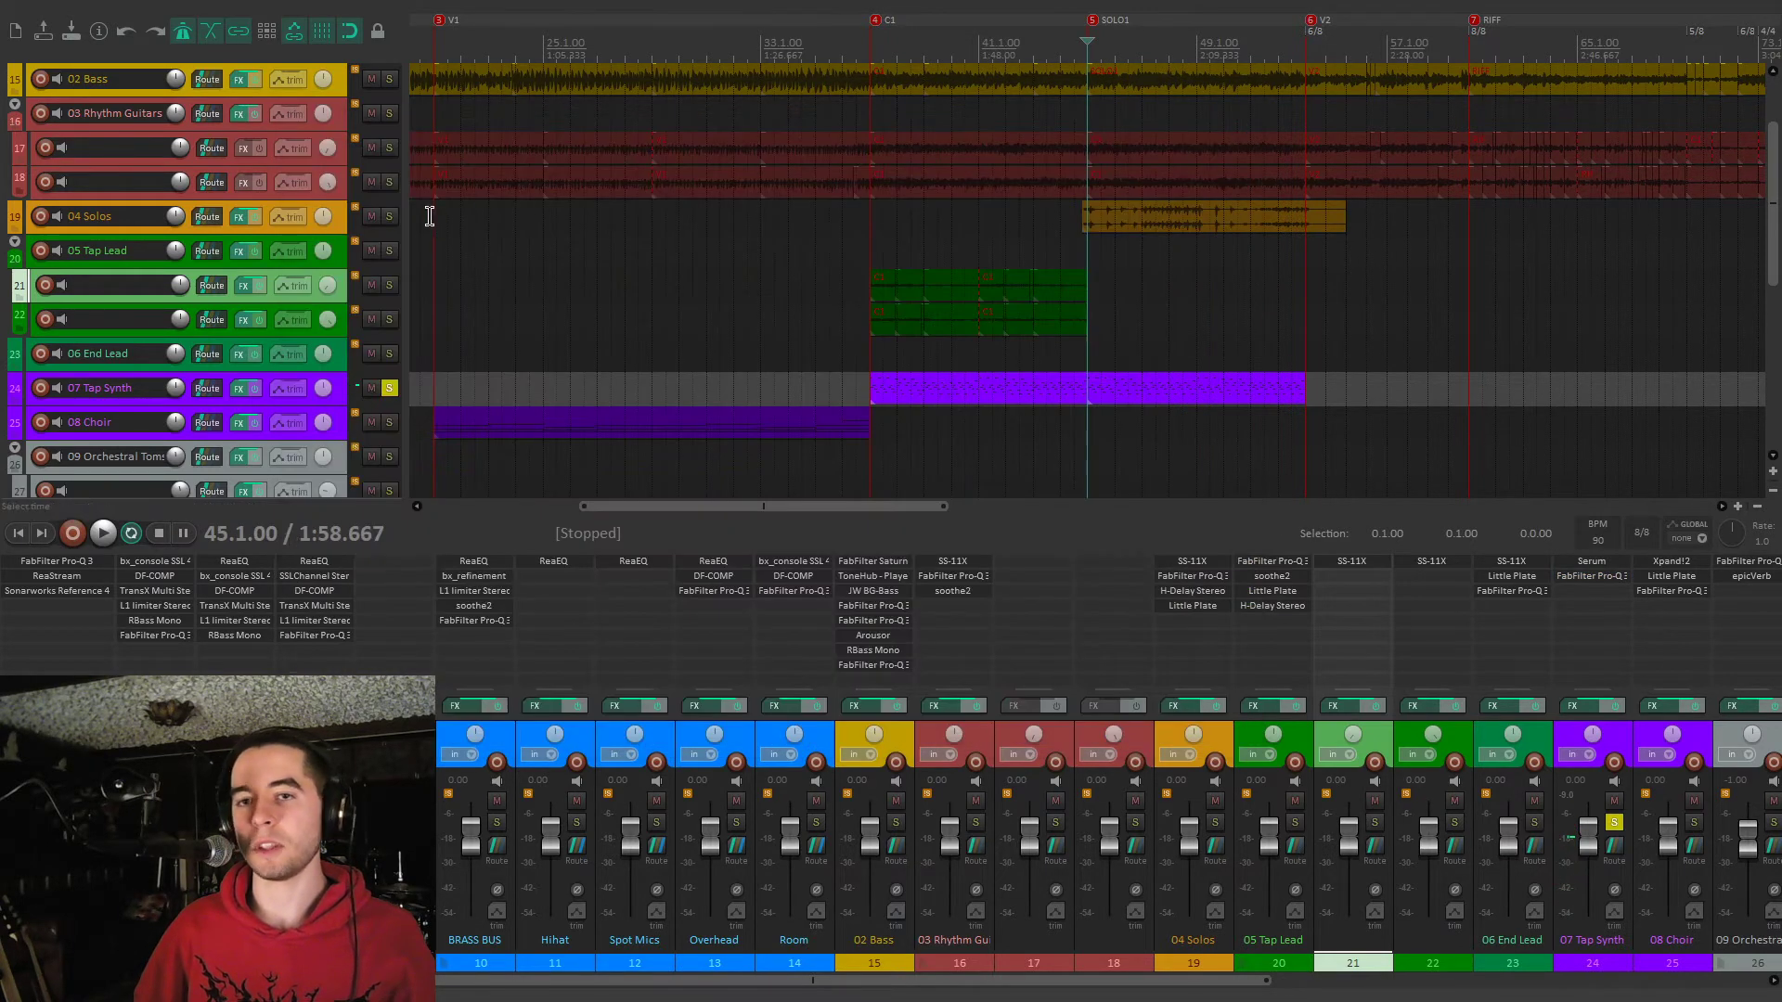
Play 04 Solos and 07 Tap Synth soloed together, unsolo both to hear the full mix, and stop playback
left_click(389, 217)
key("space")
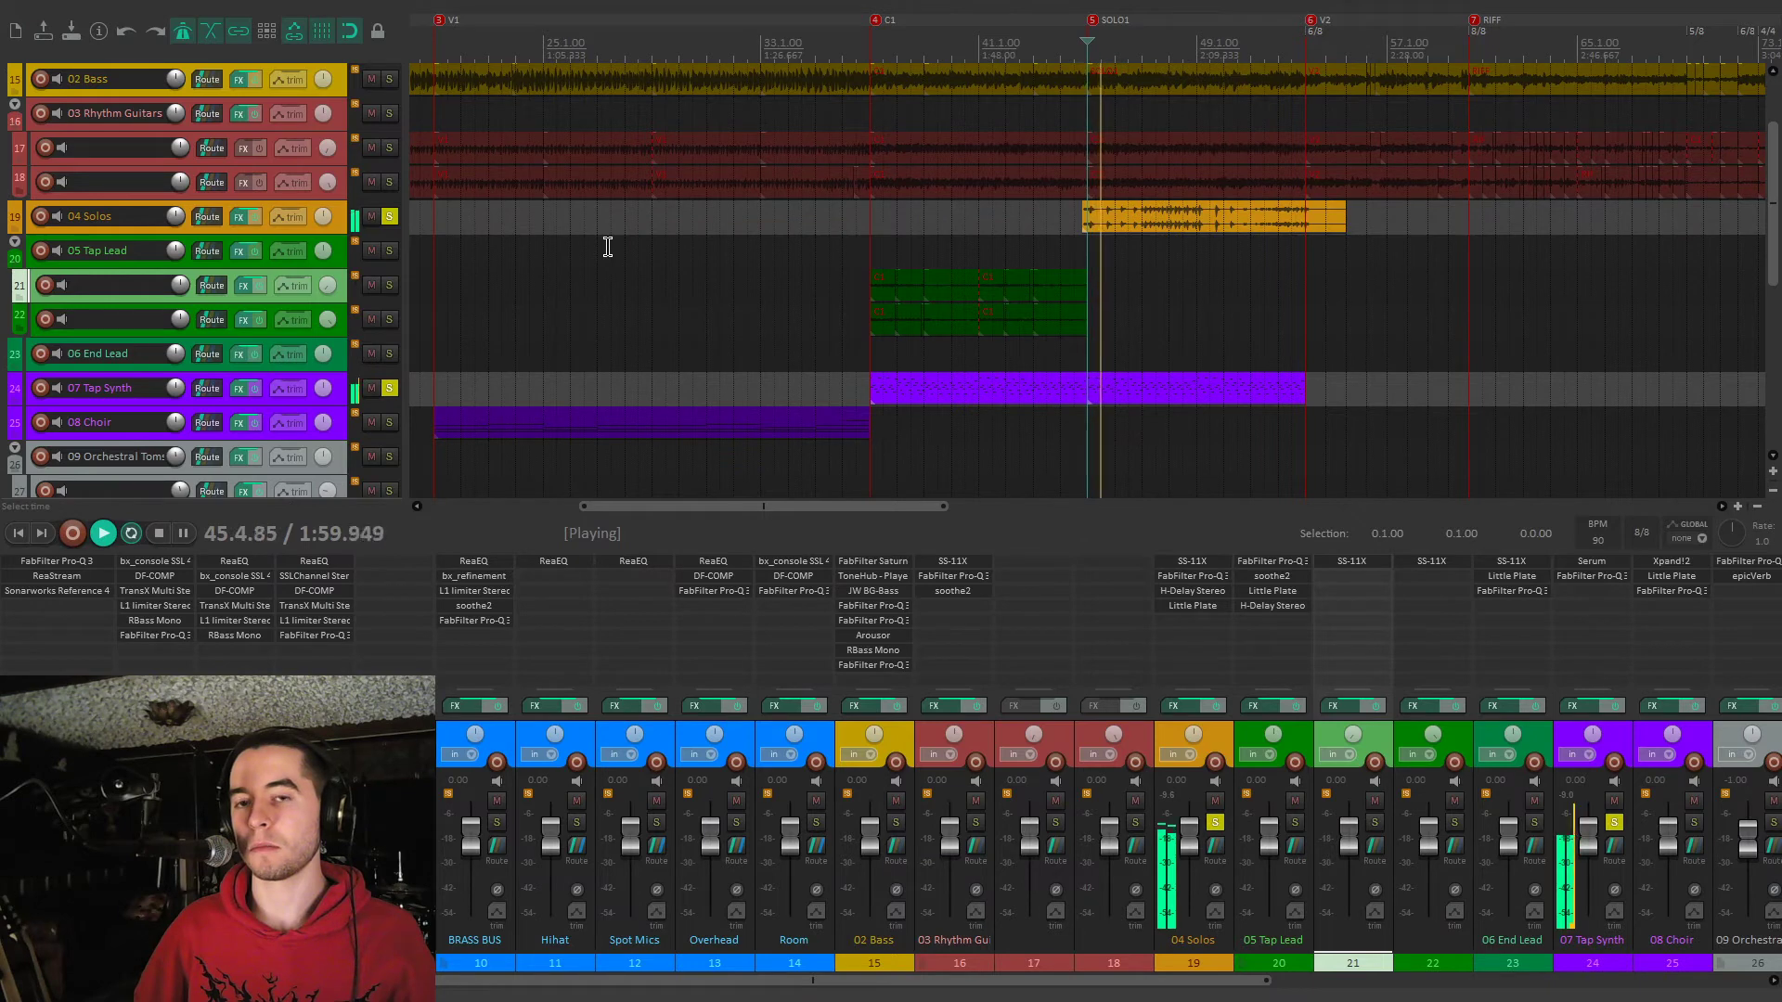
left_click(390, 388)
left_click(389, 216)
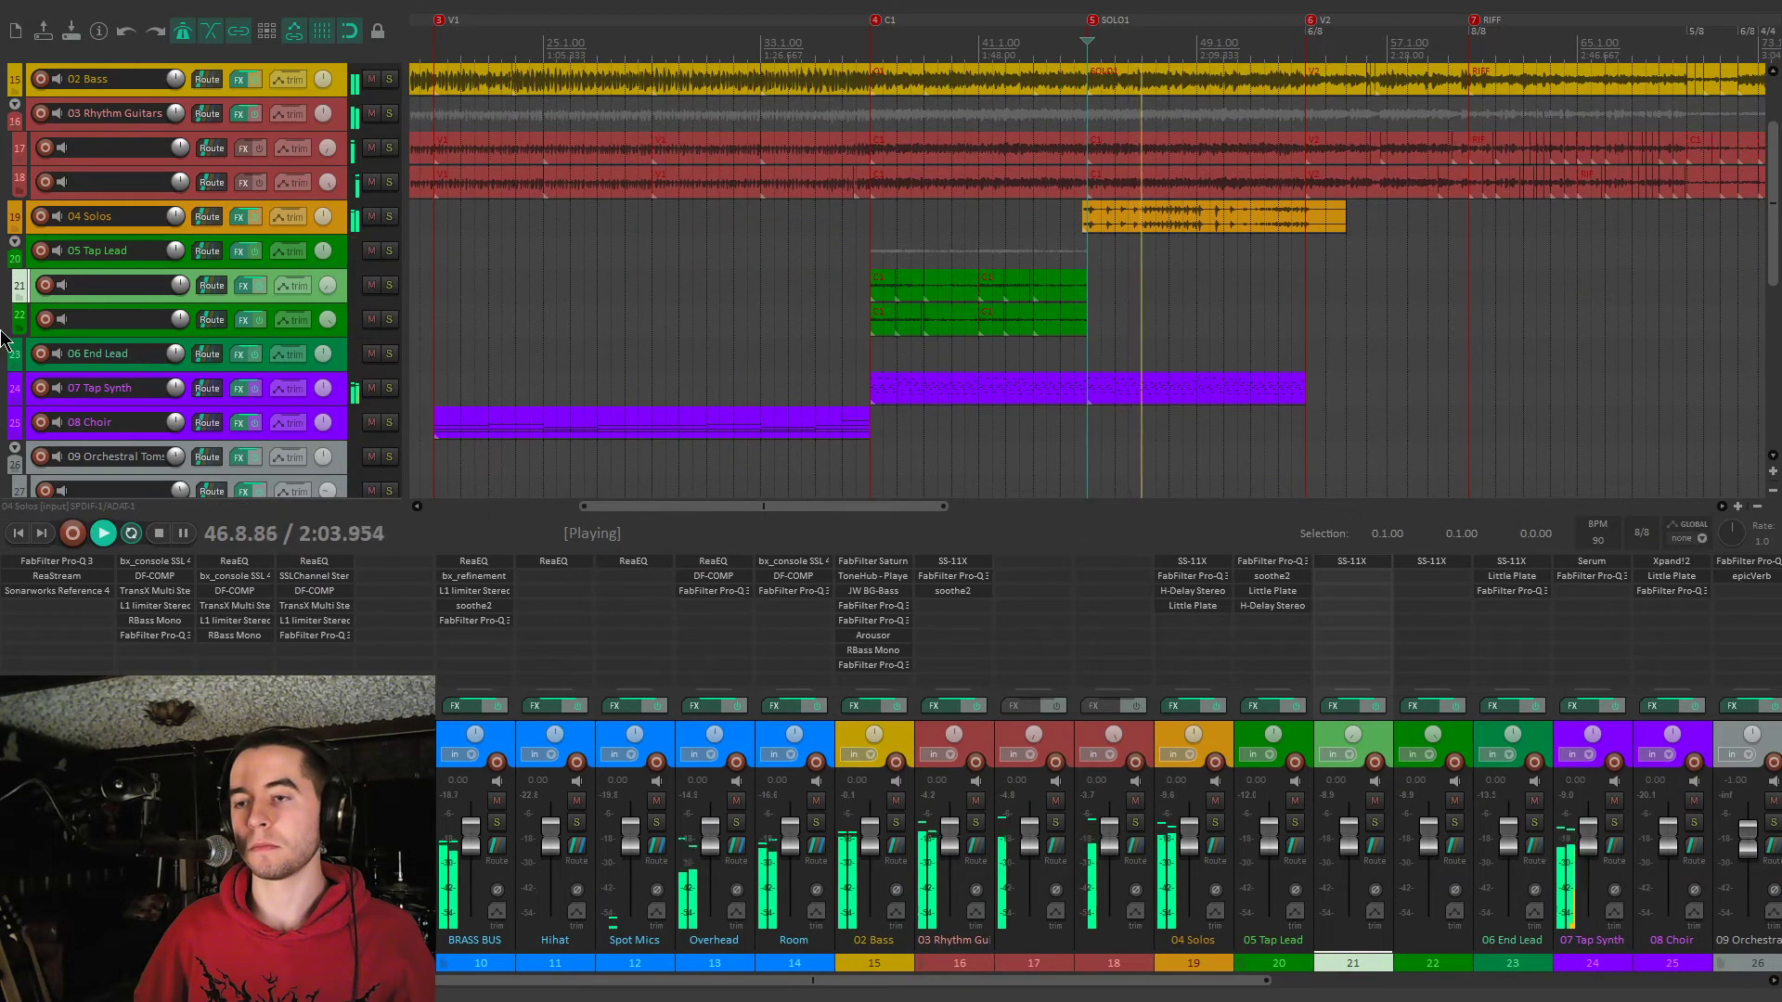
scroll(790, 319, "down", 4)
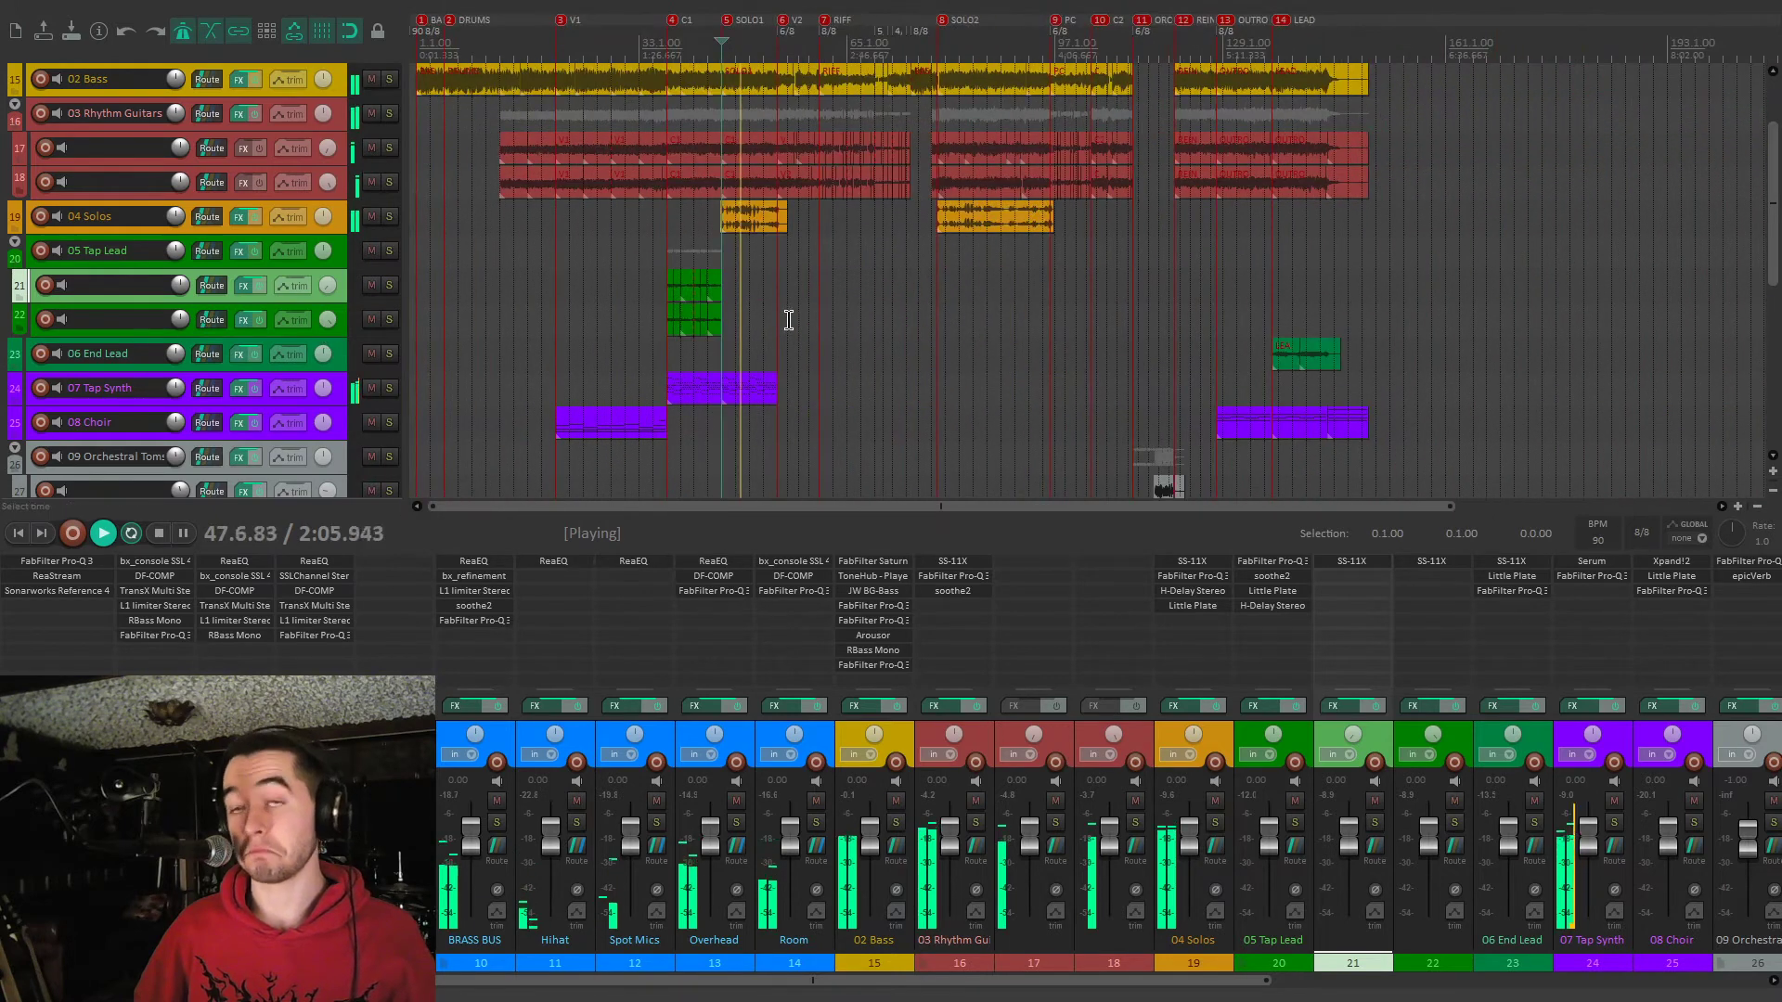
scroll(788, 321, "up", 1)
key("space")
Go to the V1 marker, audition 08 Choir soloed, and stop playback
left_click(723, 348)
key("3")
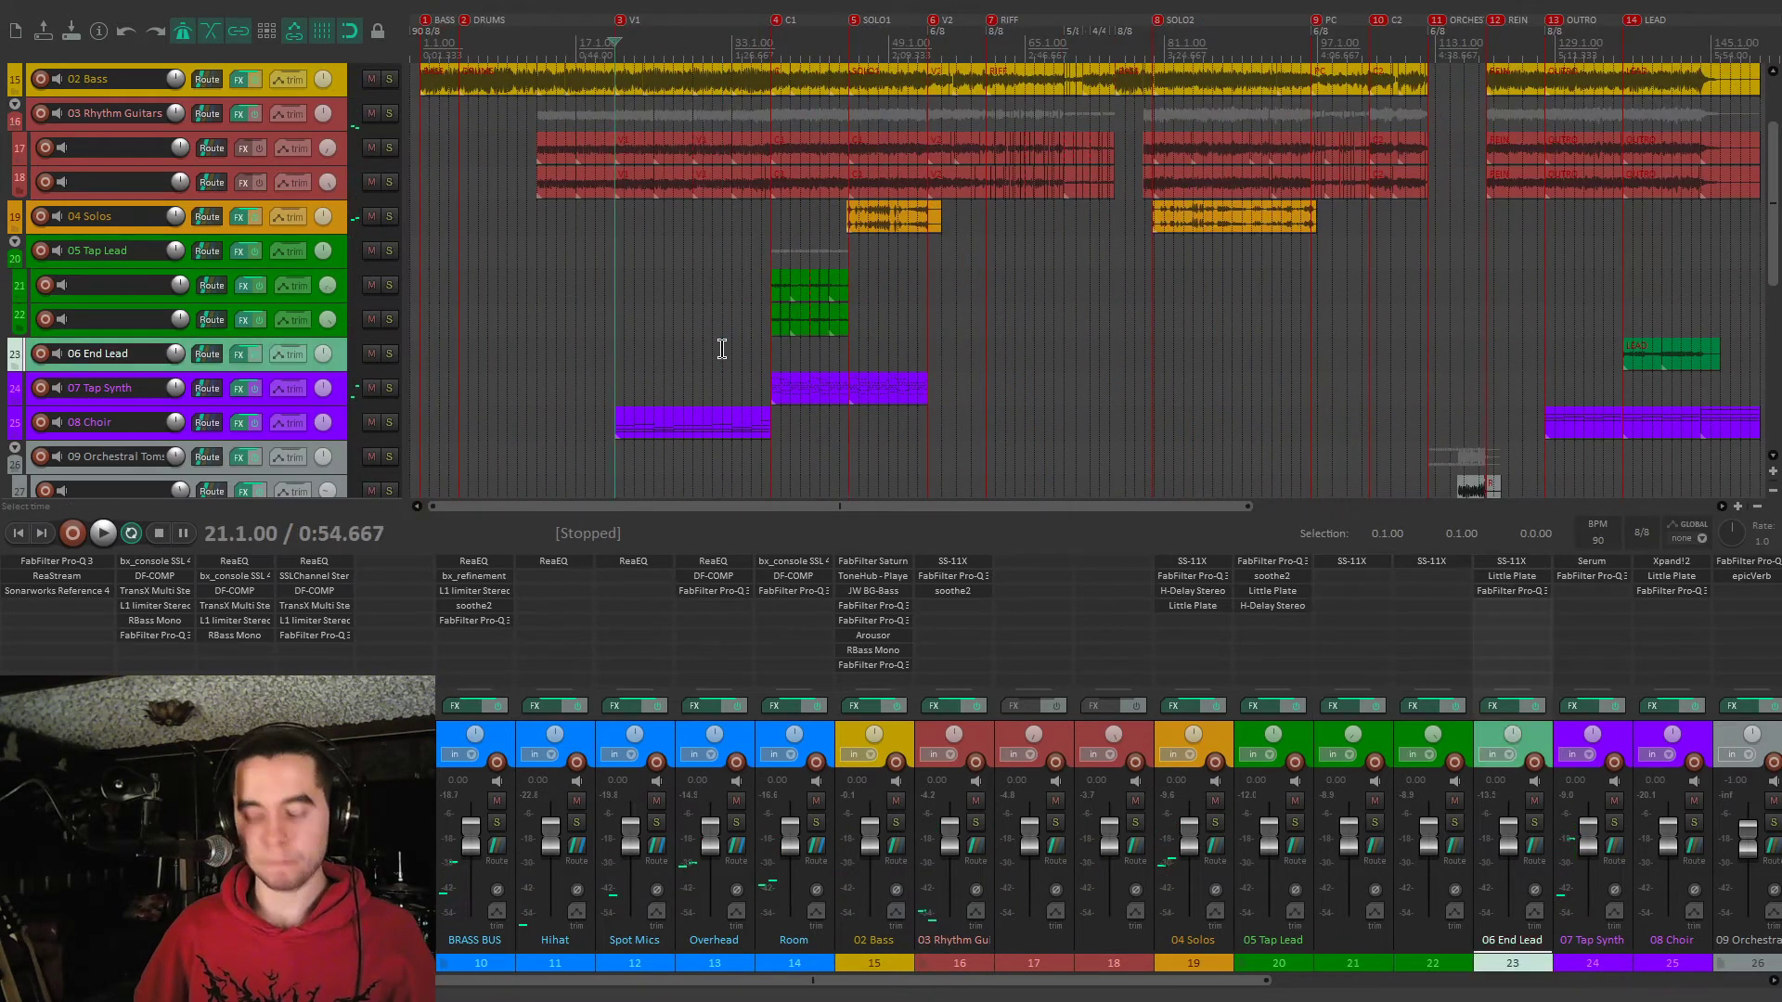
key("space")
left_click(390, 424)
left_click(389, 424)
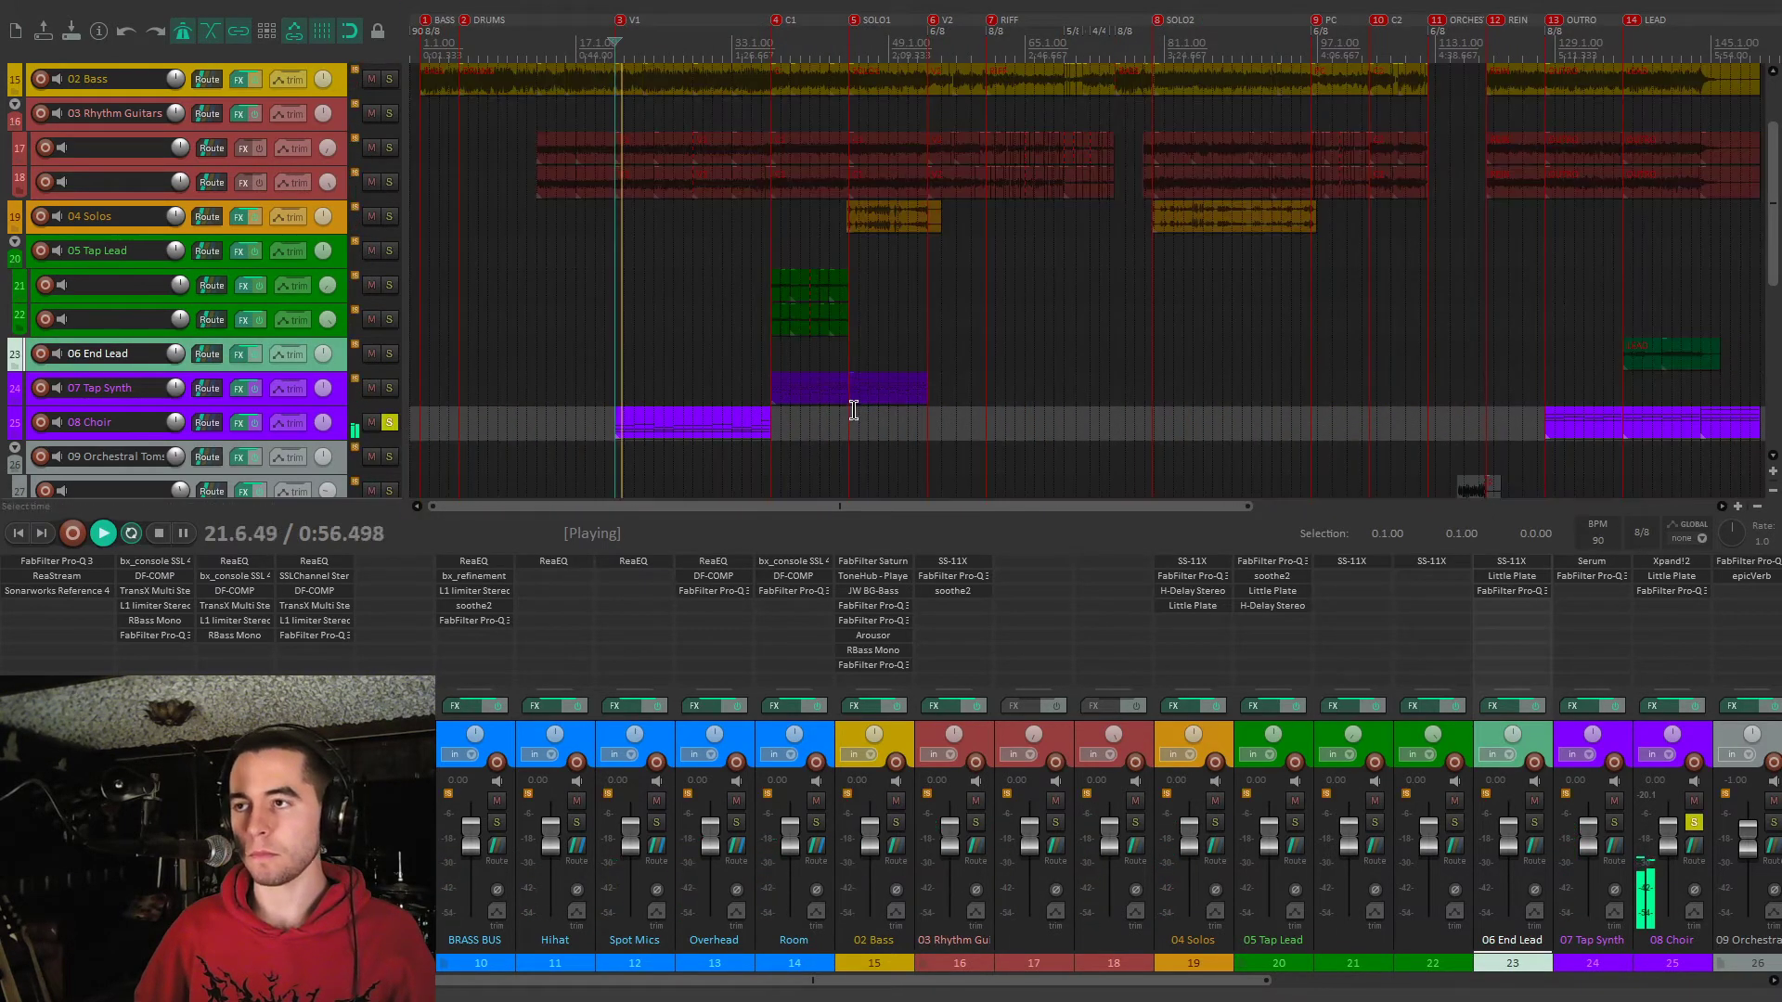
scroll(880, 408, "down", 3)
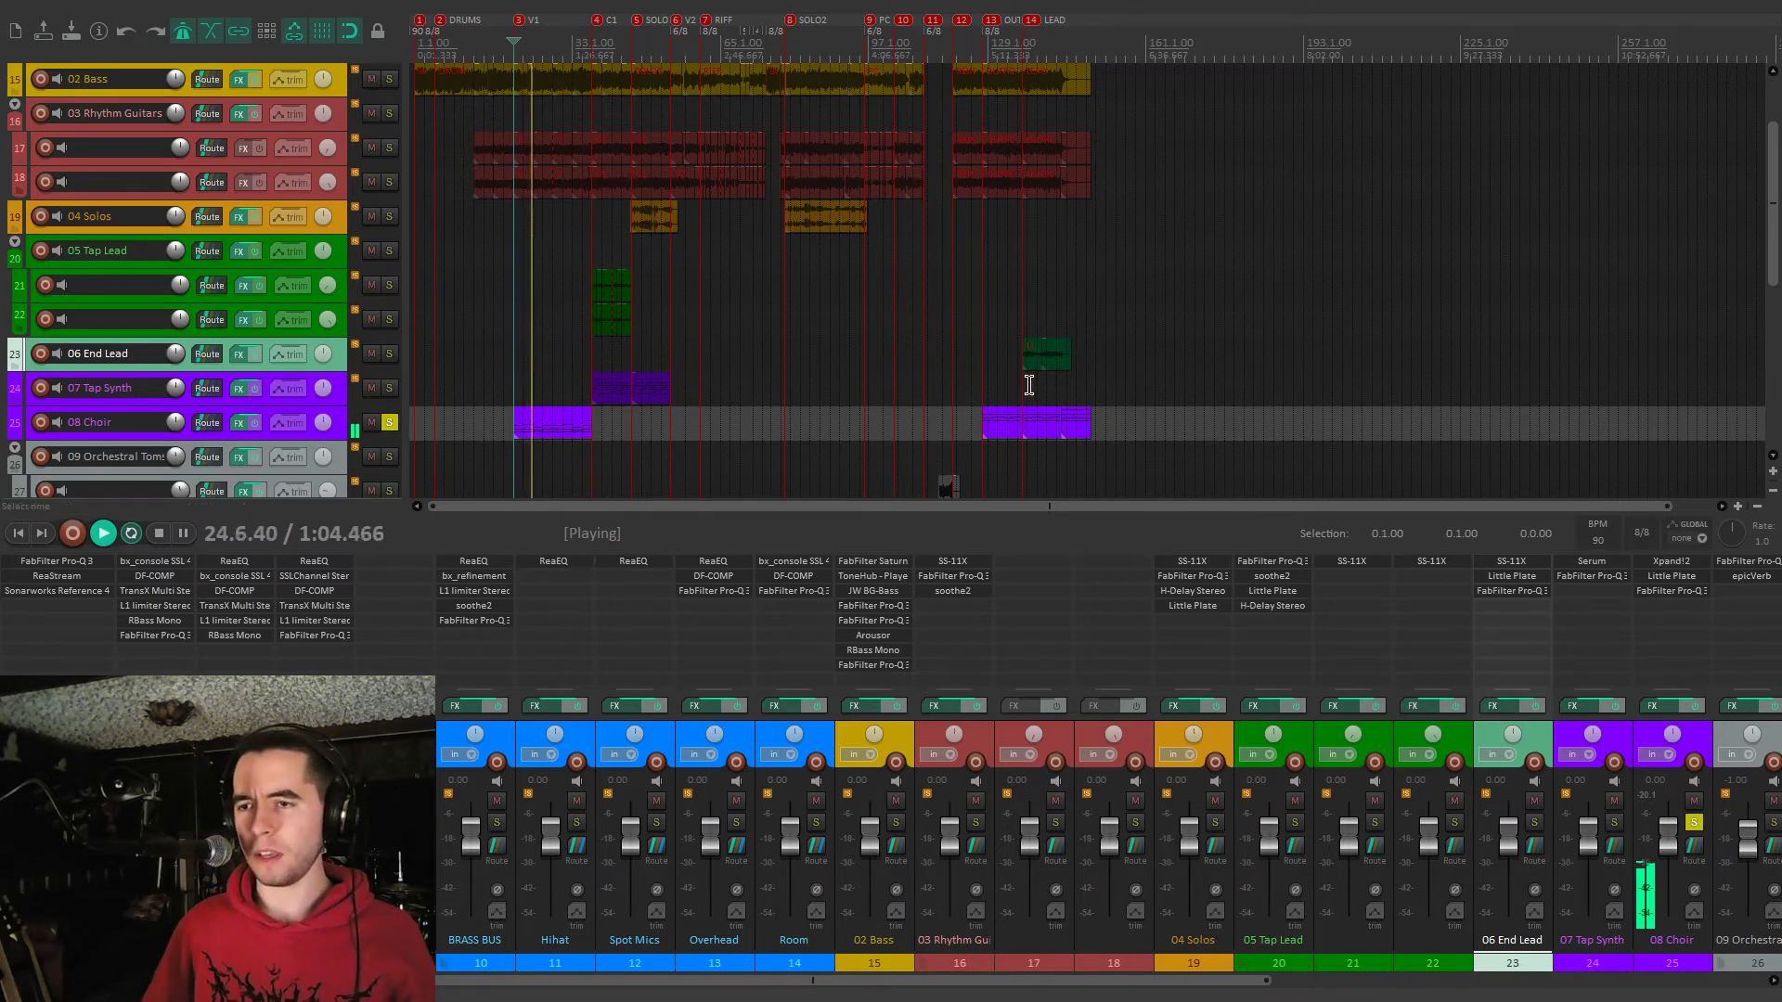
key("space")
Play the soloed 08 Choir from the OUTRO marker with its Xpand!2 instrument open, and stop playback
left_click(979, 378)
scroll(1244, 344, "up", 5)
key("space")
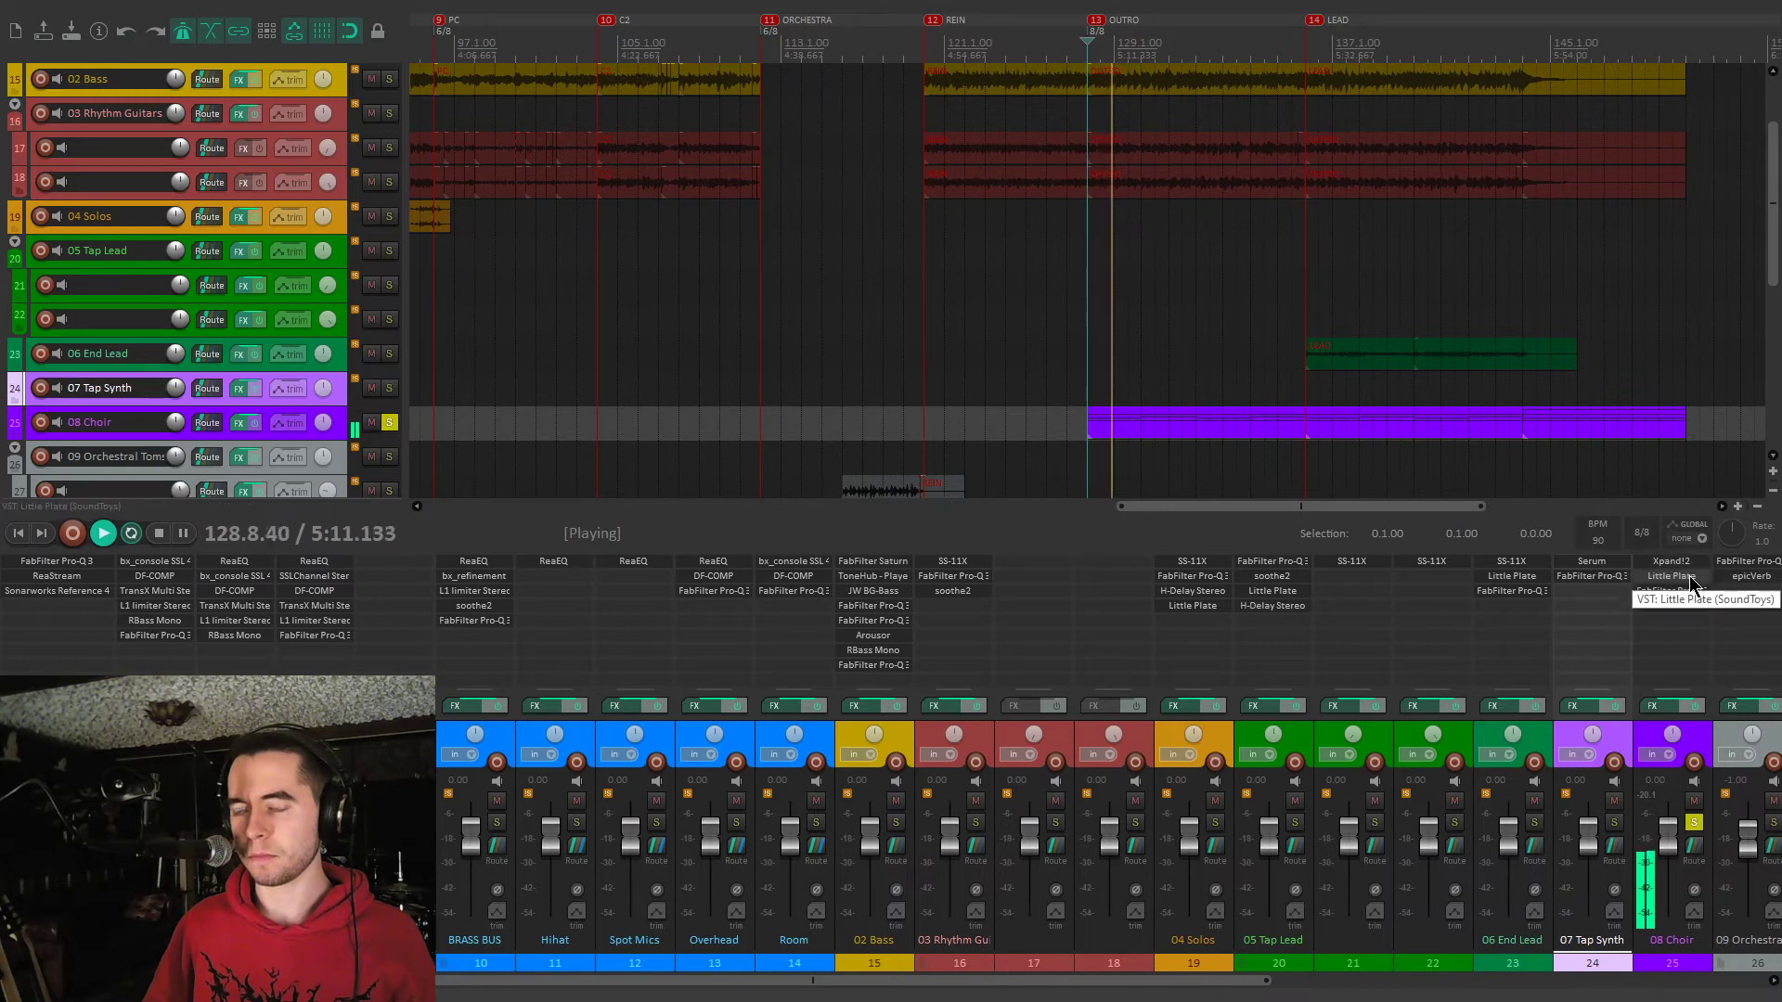
left_click(1670, 560)
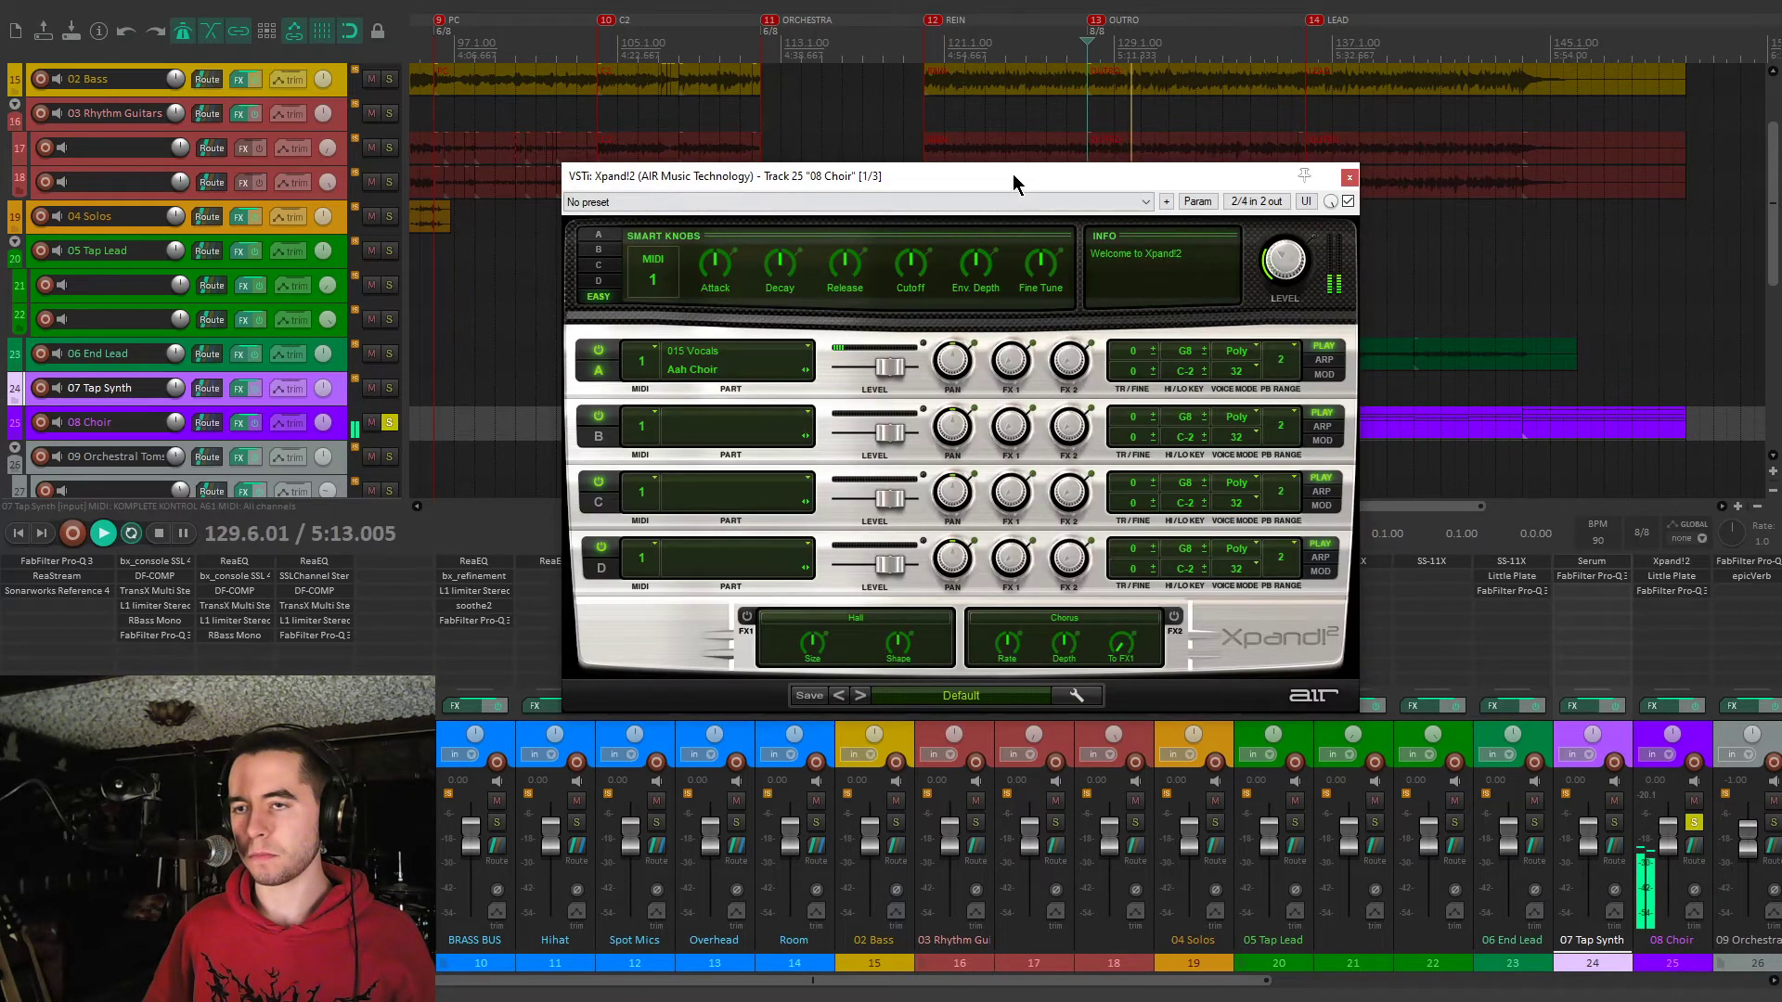
left_click_drag(1016, 176, 1012, 169)
left_click(1680, 780)
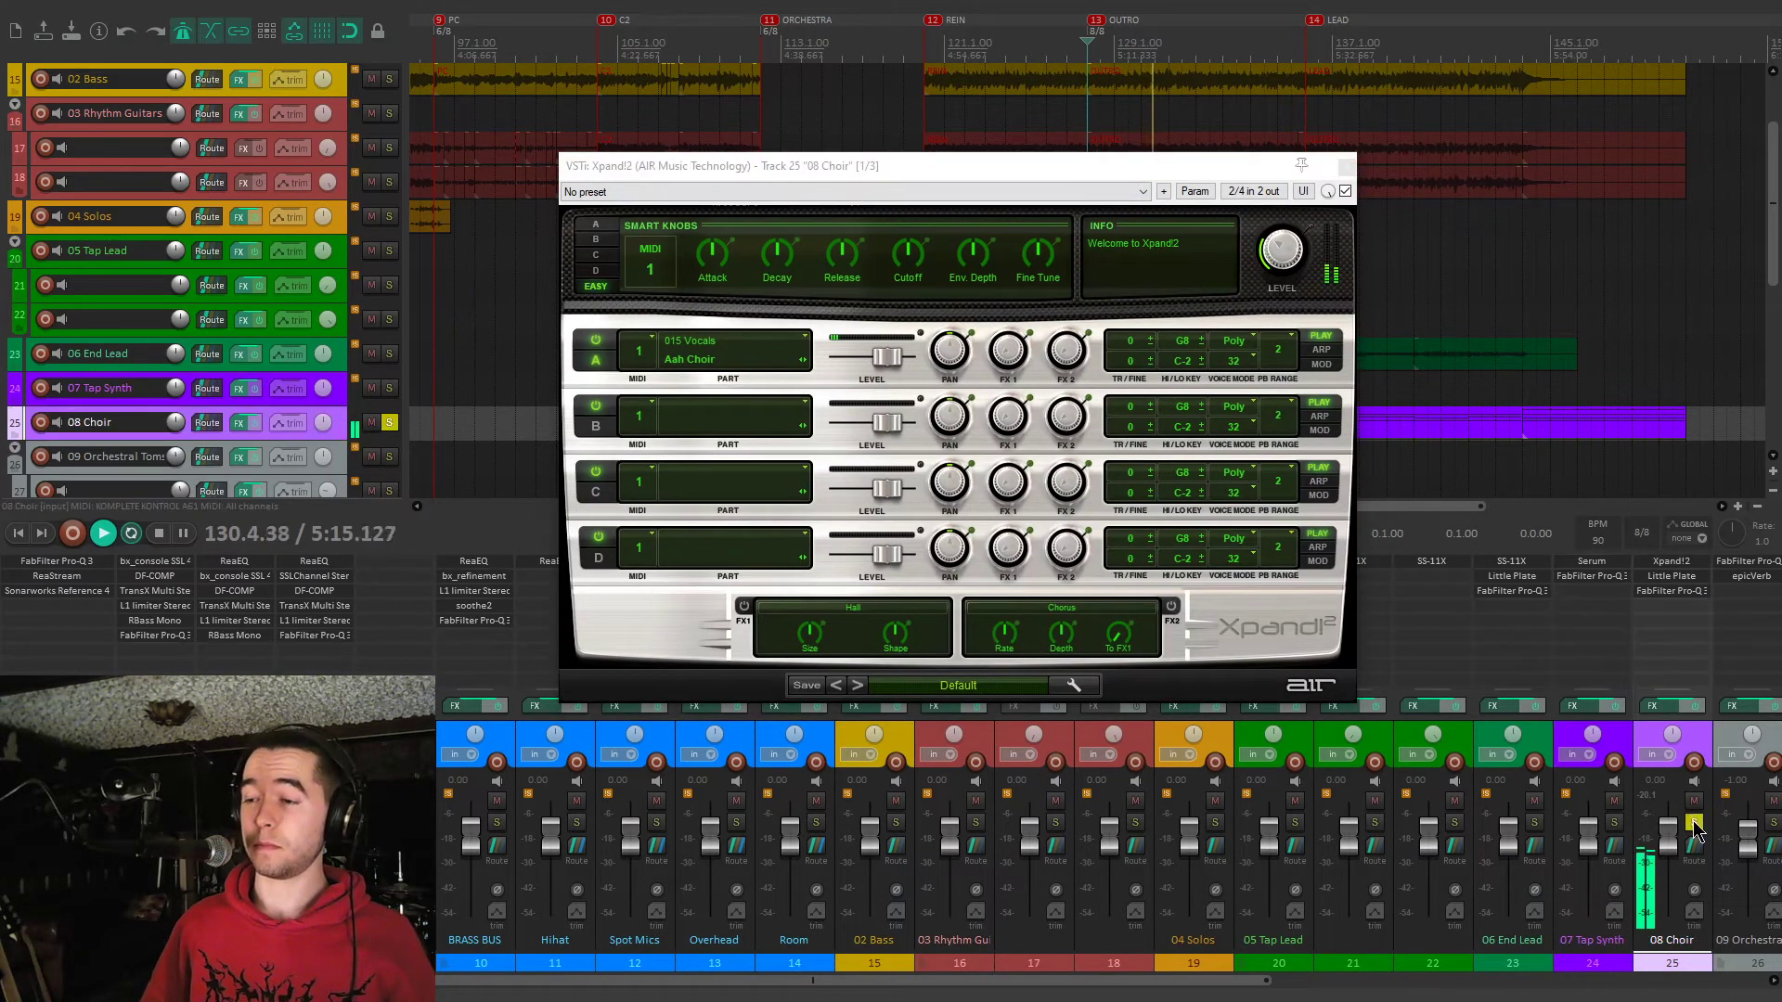
left_click(1694, 823)
left_click(1694, 825)
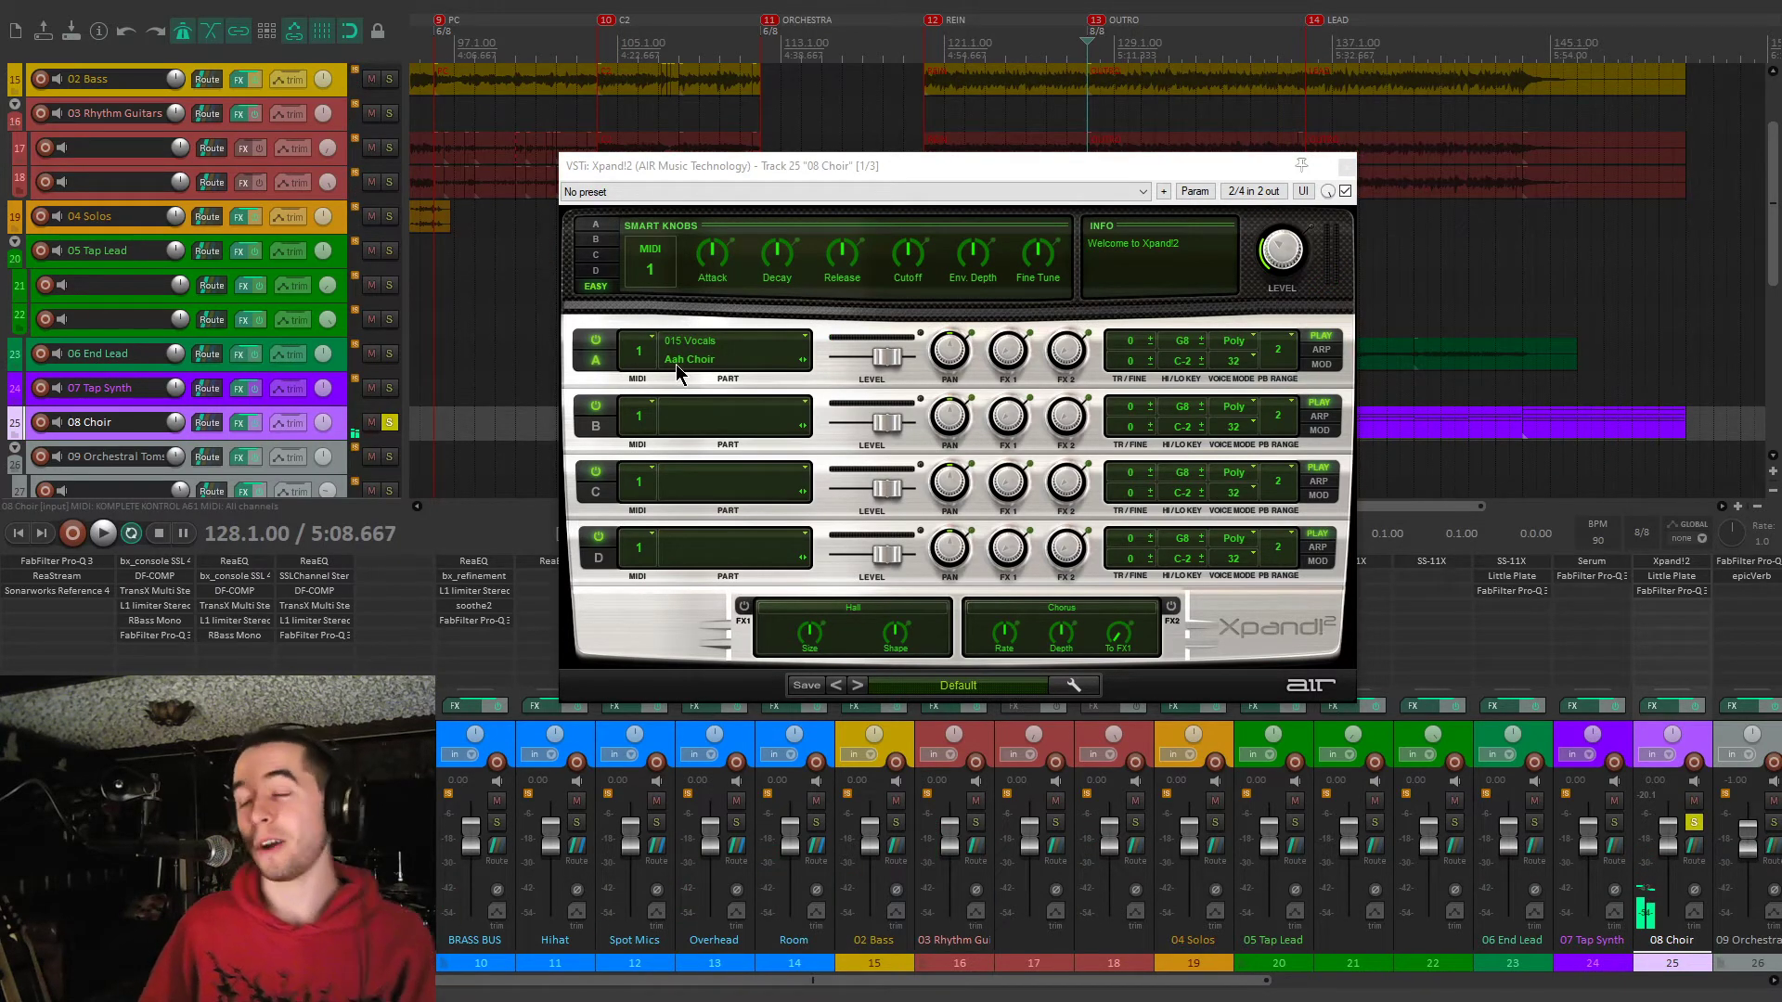
Open Little Plate and Pro-Q 3 on 08 Choir and examine their reverb and equalizer settings
left_click(1670, 577)
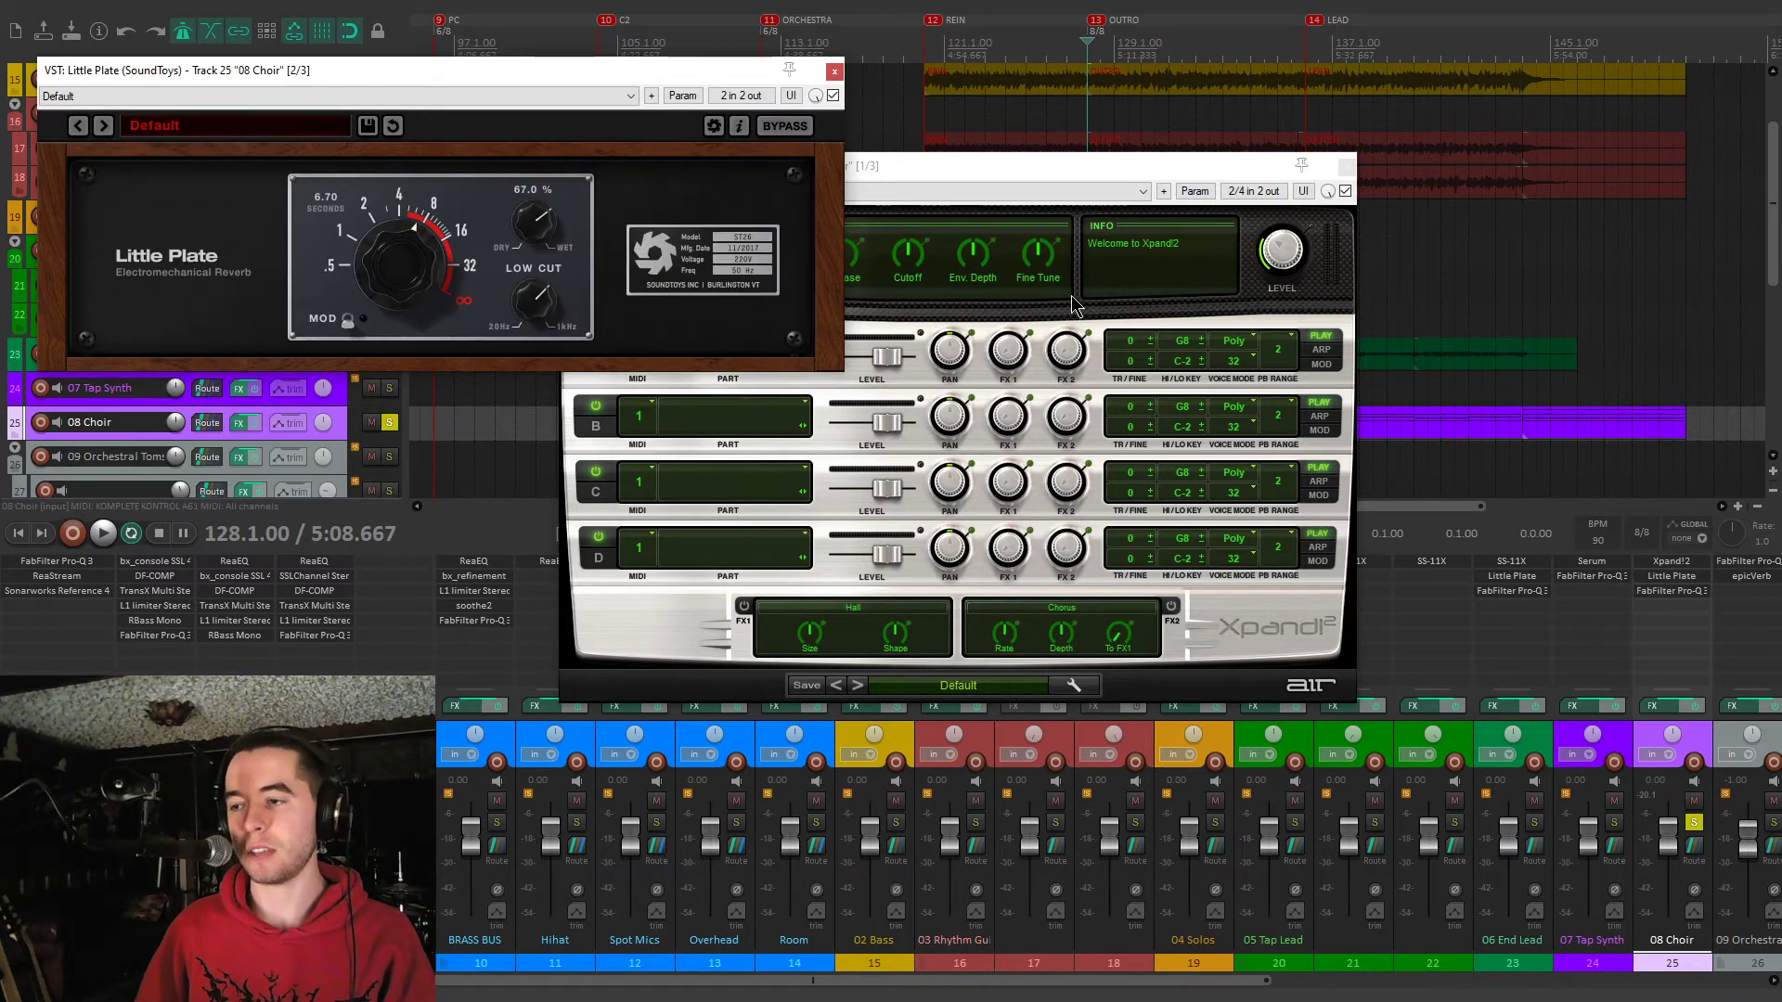
left_click(1671, 591)
mouse_move(546, 376)
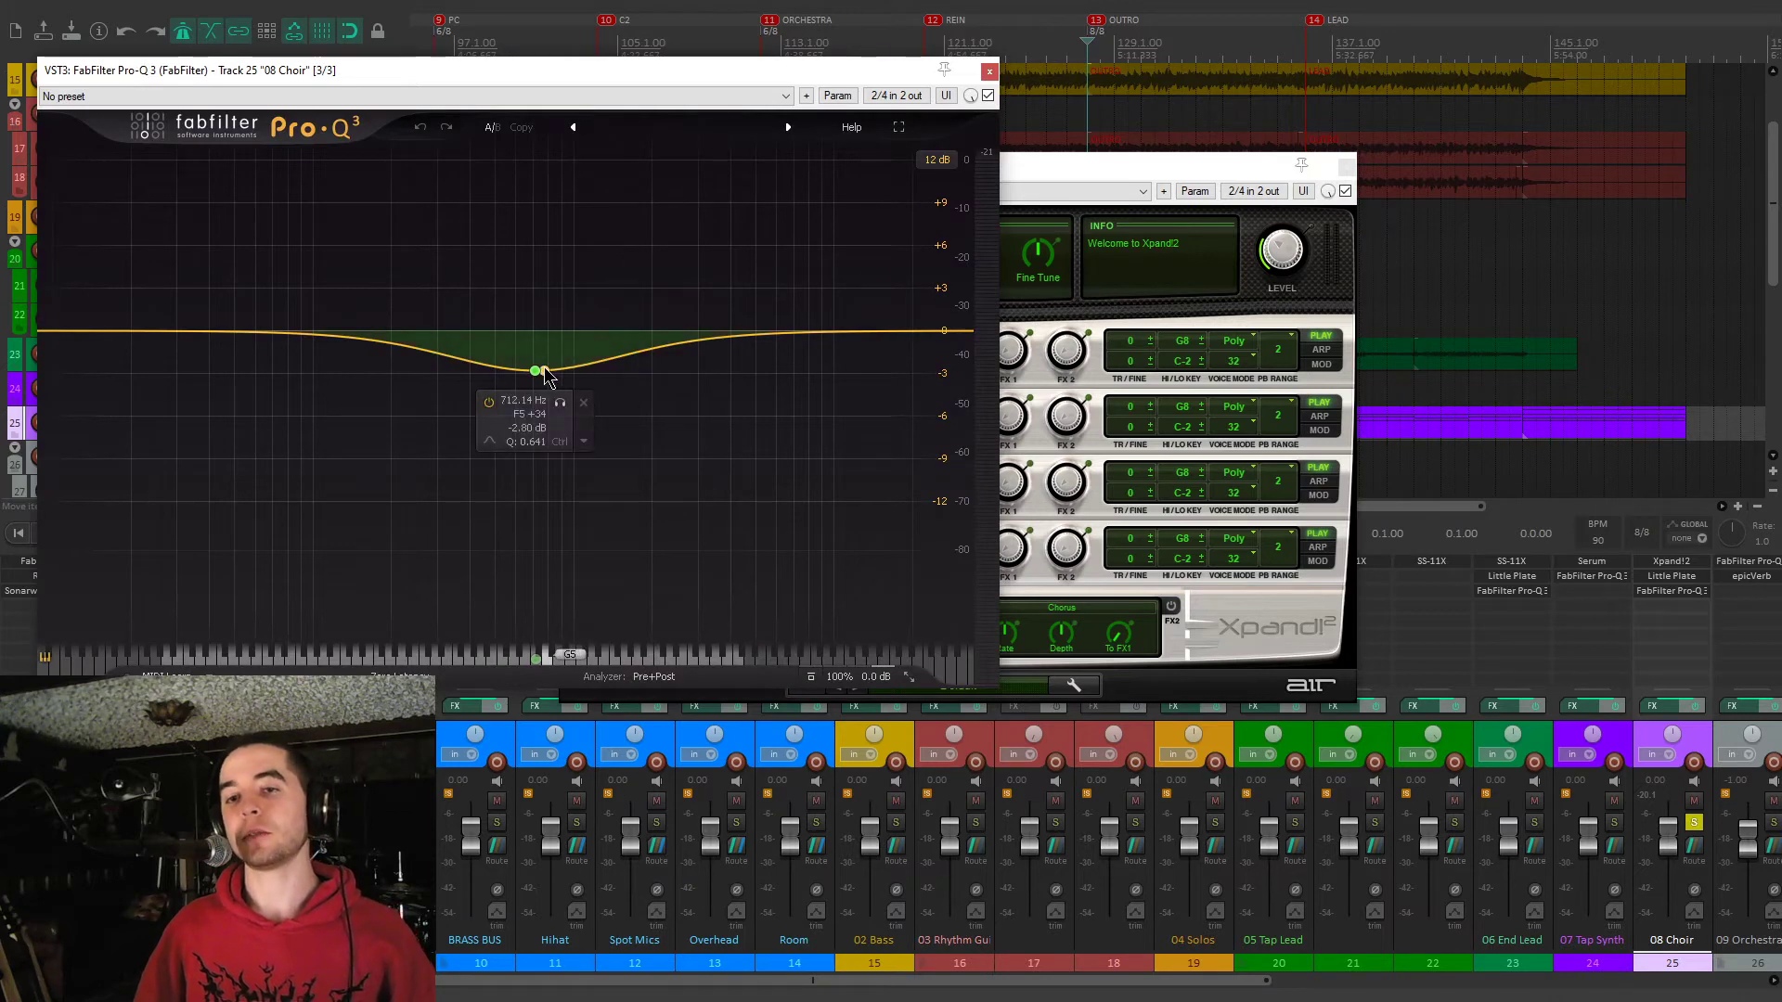
left_click_drag(647, 72, 690, 284)
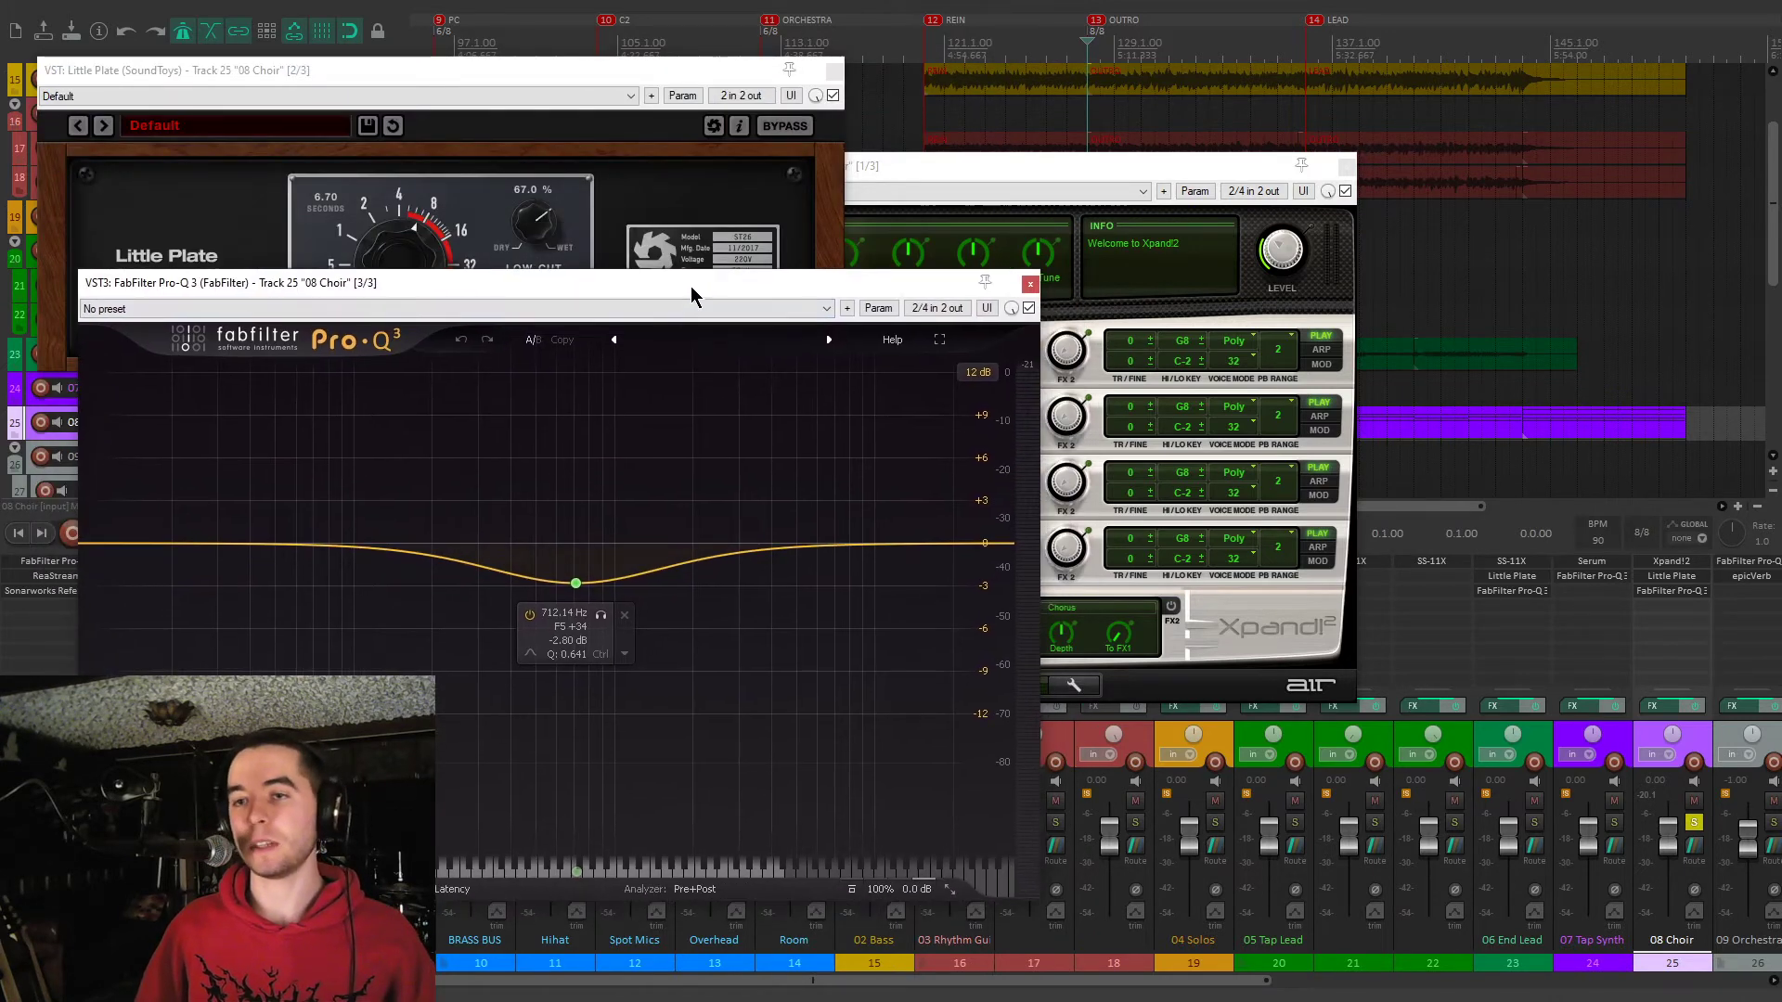
Play the choir soloed and in the full mix, close its three plug-in windows, and stop playback
key("space")
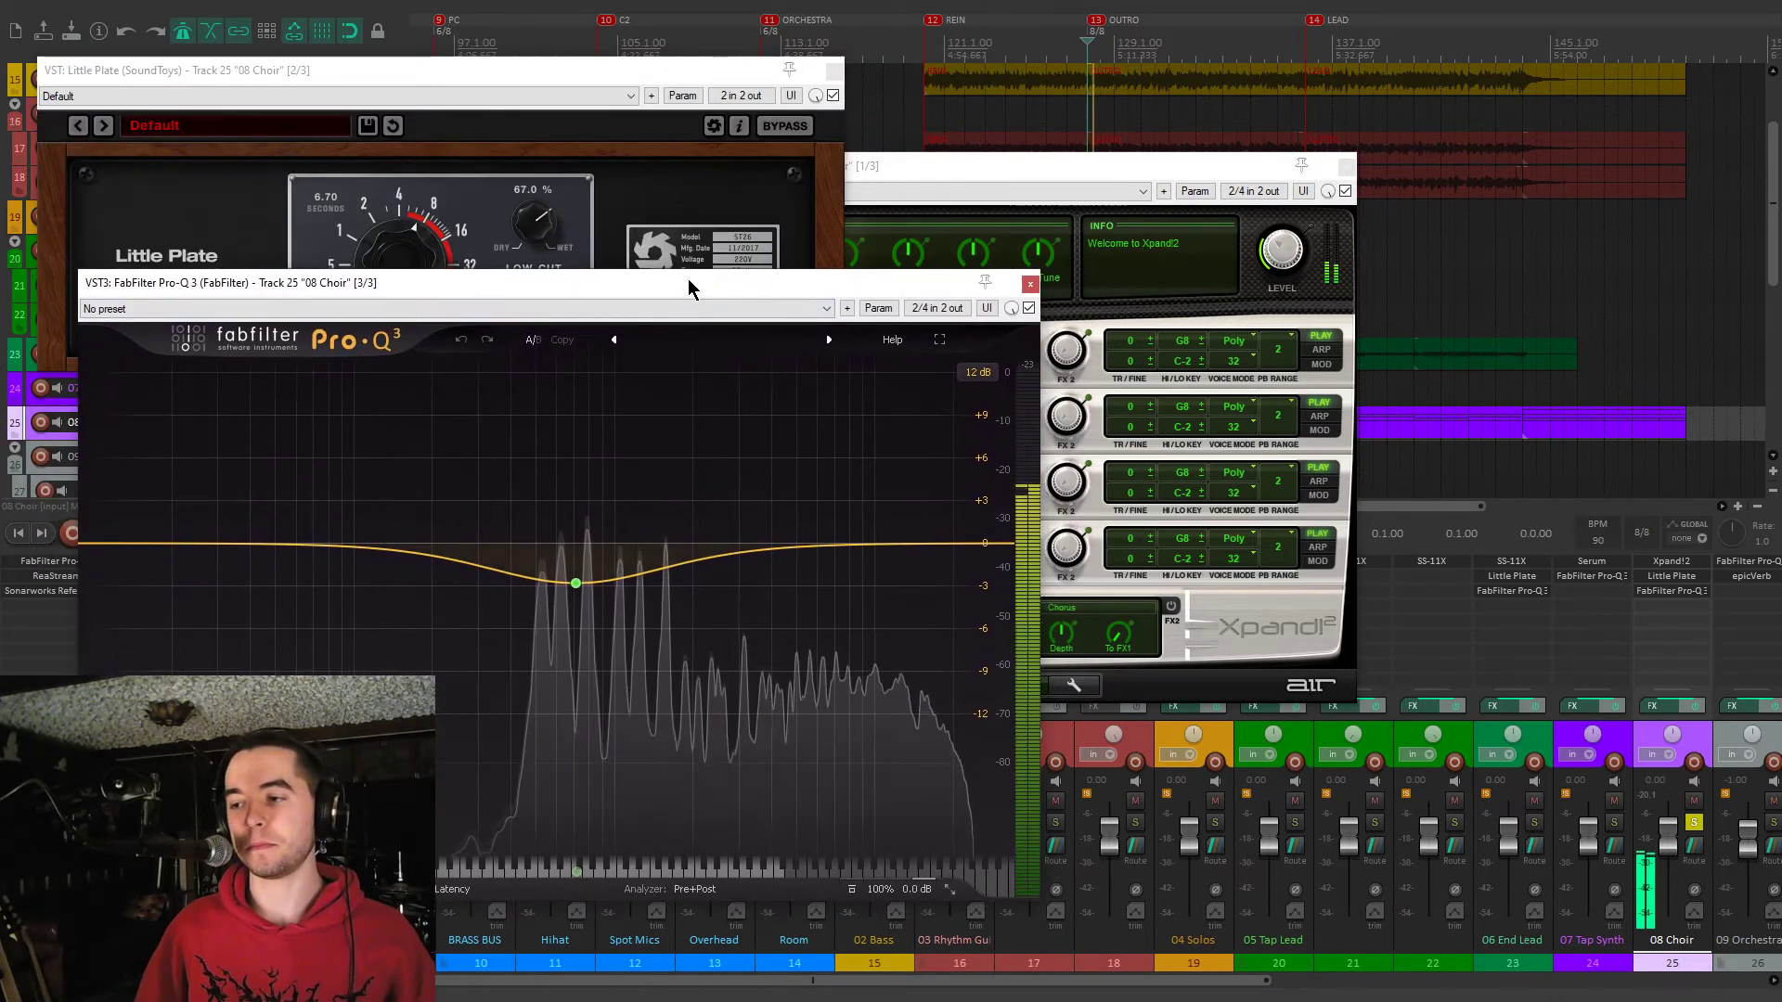
left_click(1693, 822)
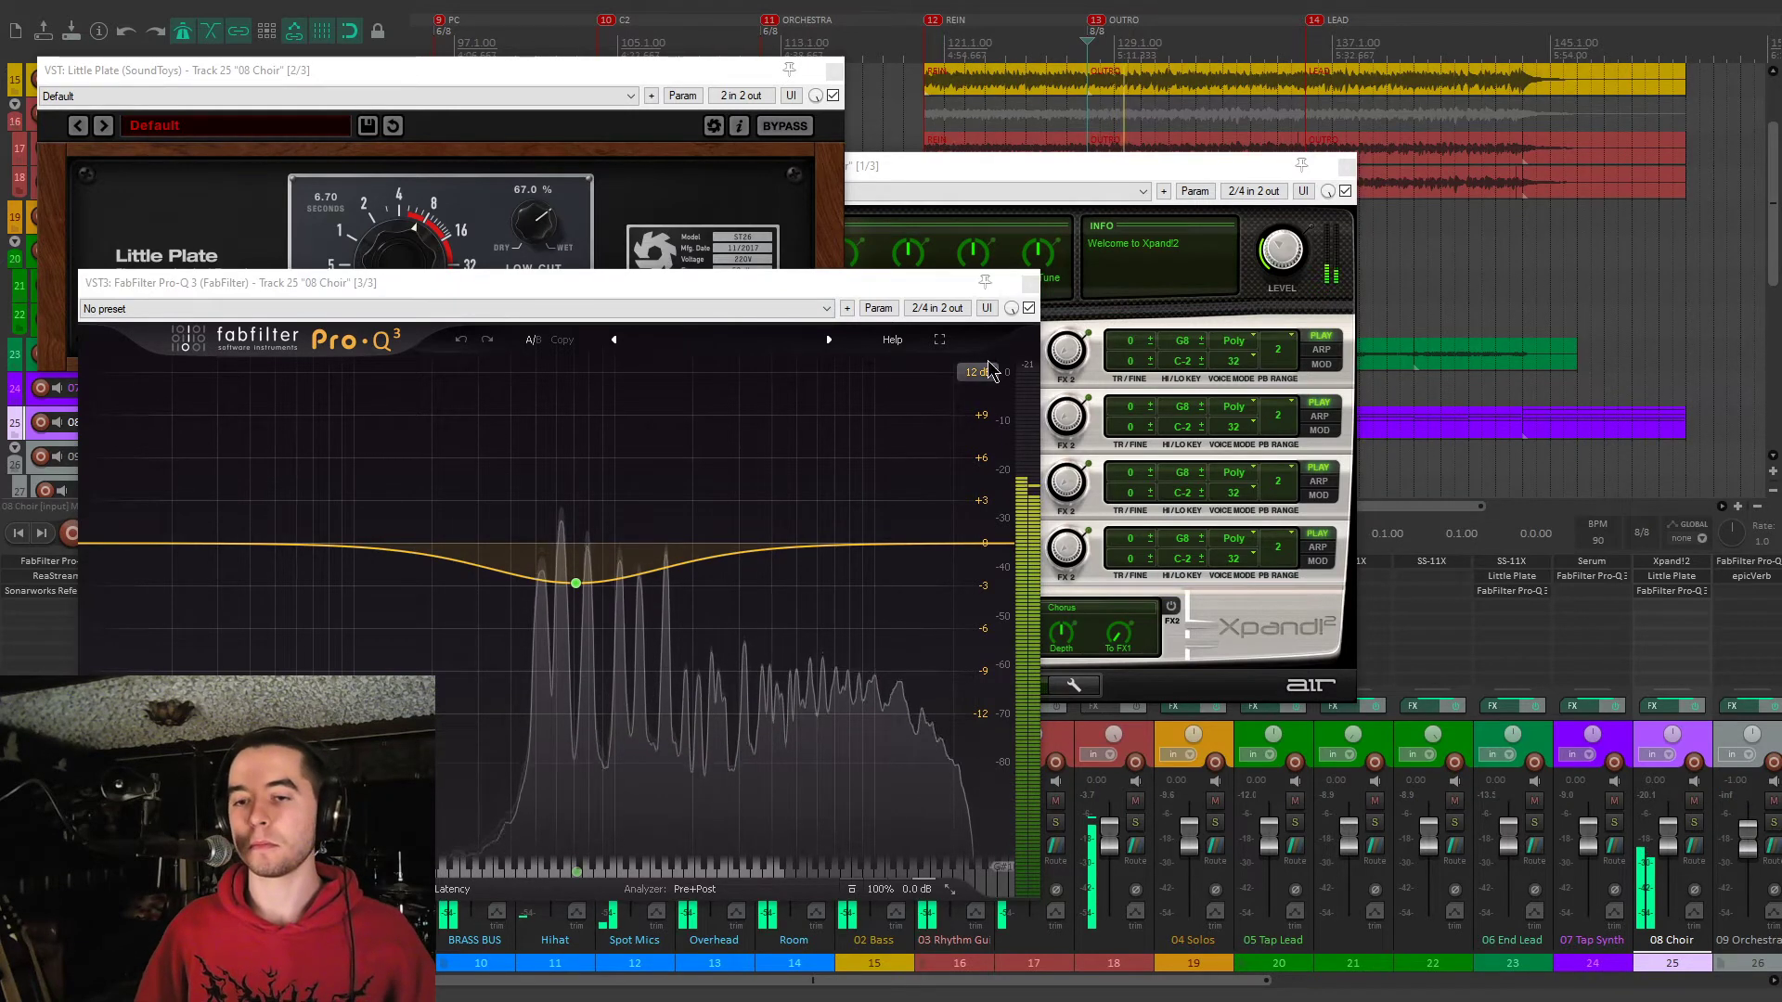
left_click(1029, 283)
left_click(834, 69)
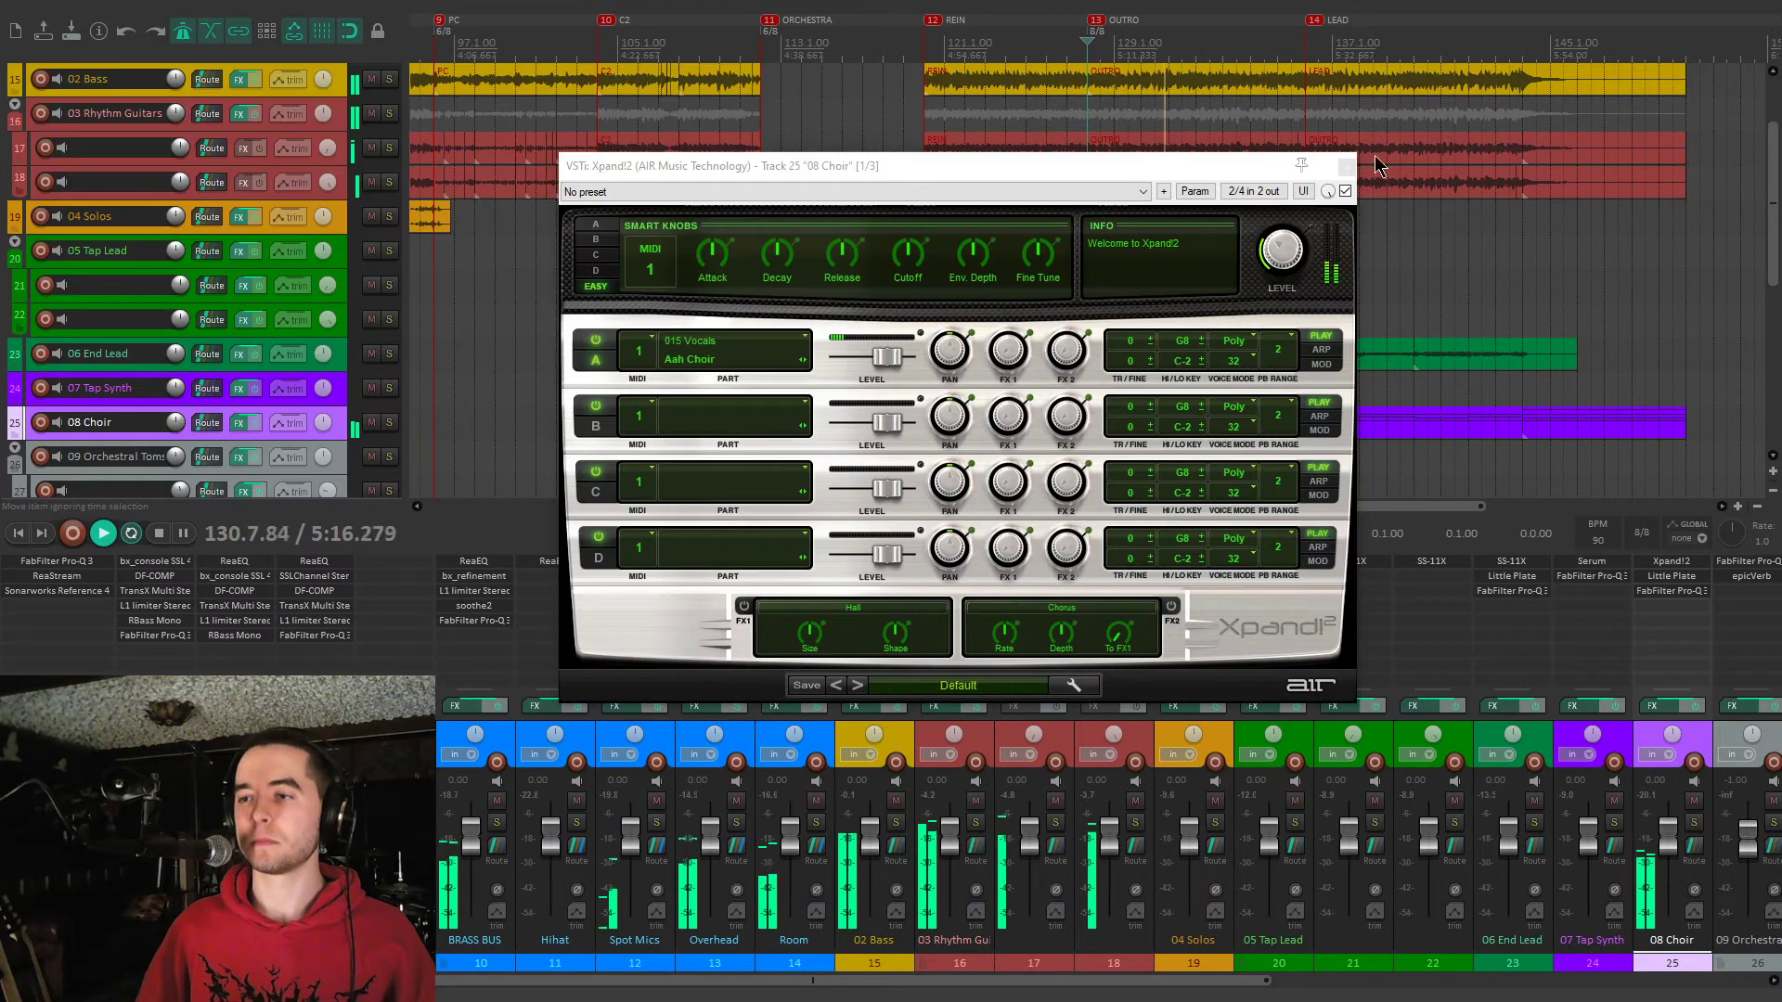
left_click(1344, 166)
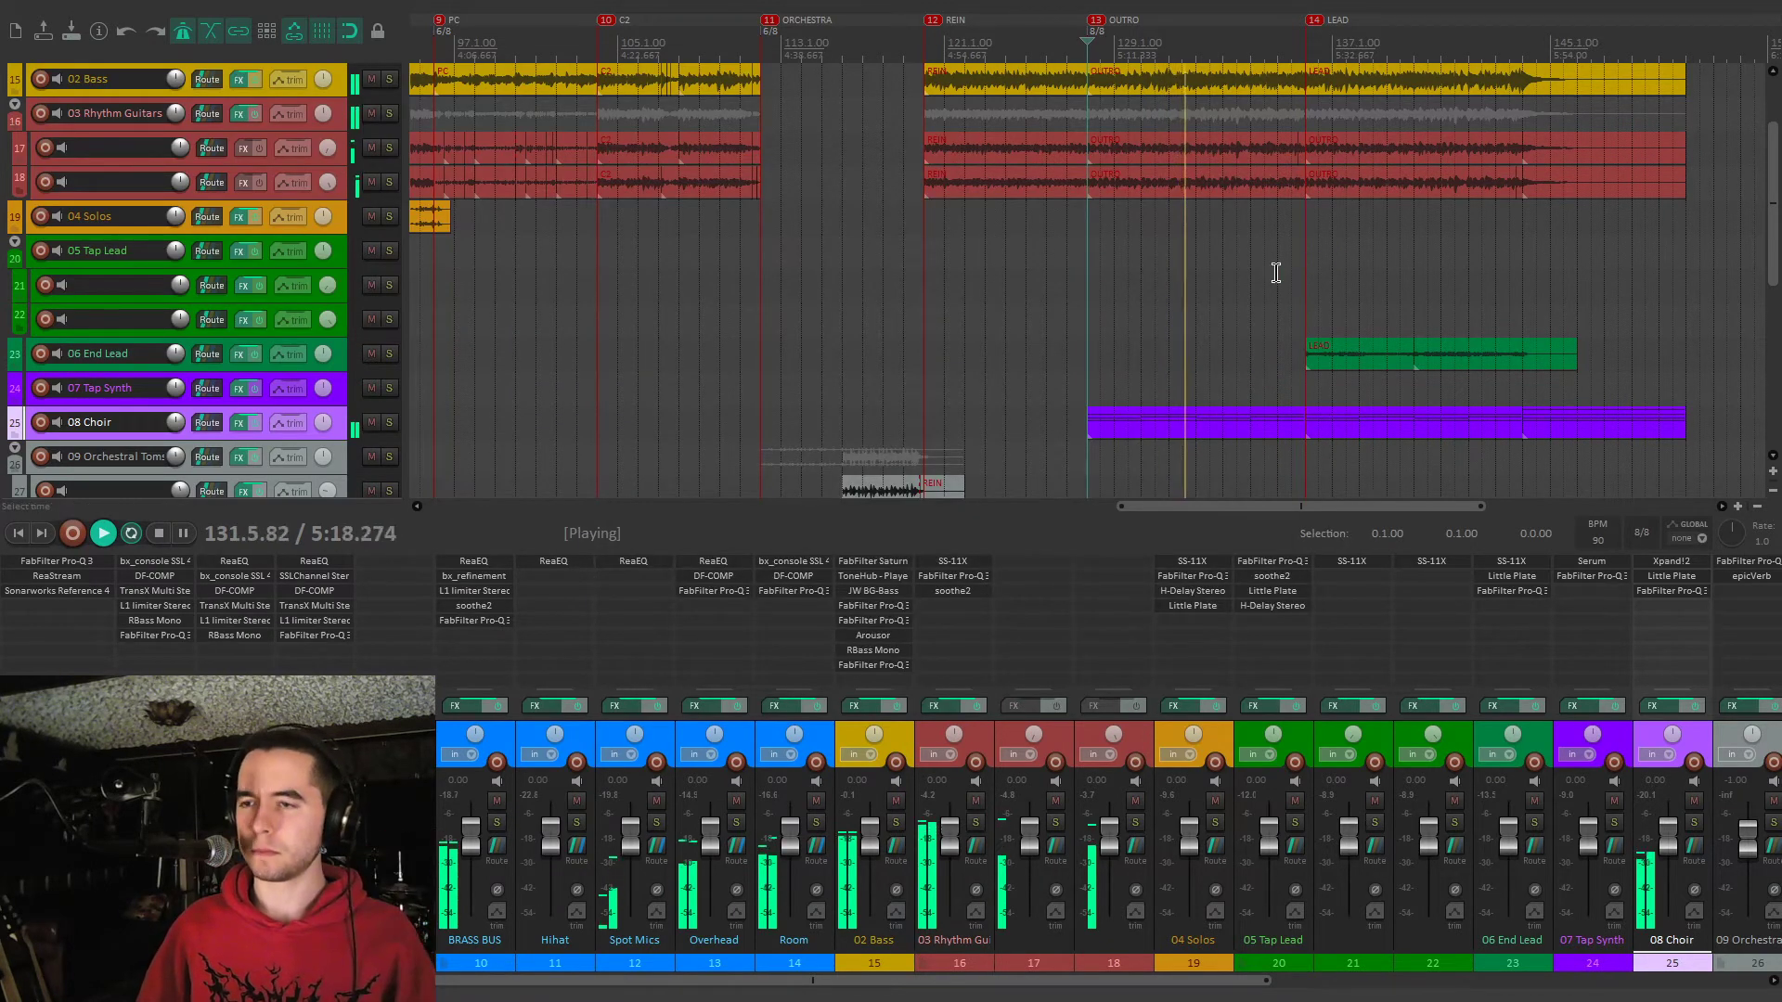
scroll(5, 364, "down", 1)
scroll(4, 365, "down", 3)
key("space")
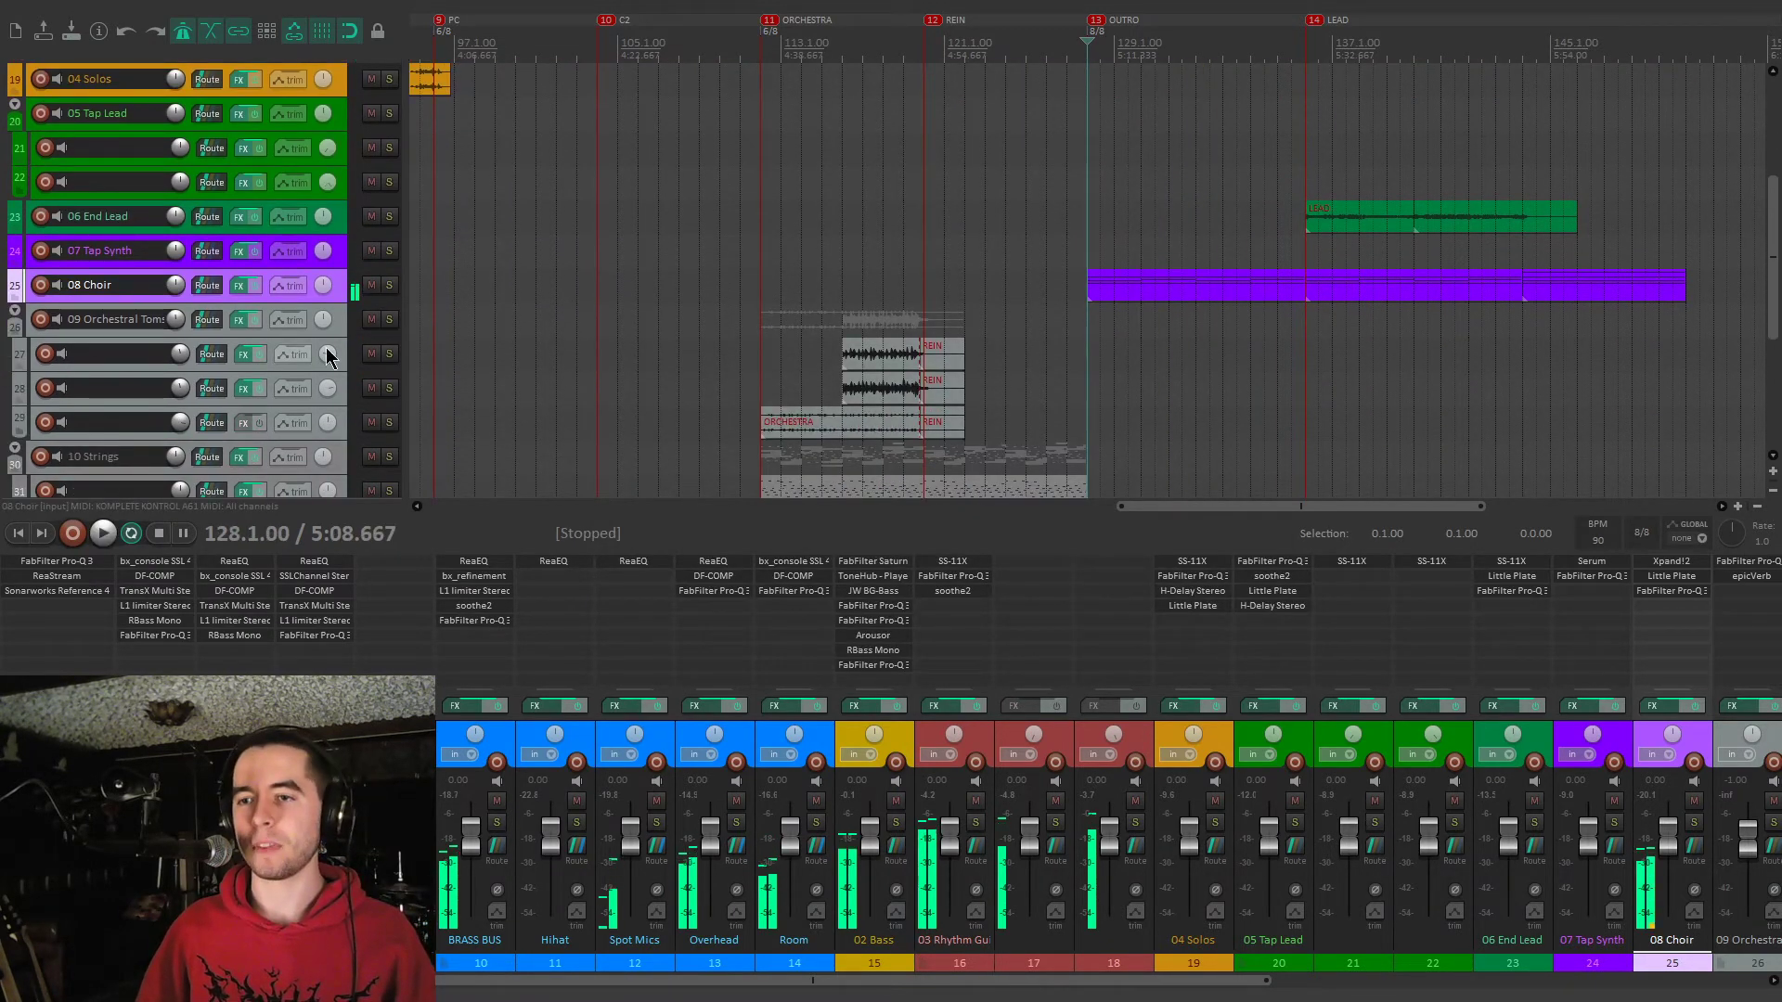
Go to the ORCHESTRA marker, play the section, solo the 09 Orchestral Toms folder, and stop playback
scroll(654, 334, "down", 4)
left_click(1141, 291)
scroll(1151, 293, "up", 4)
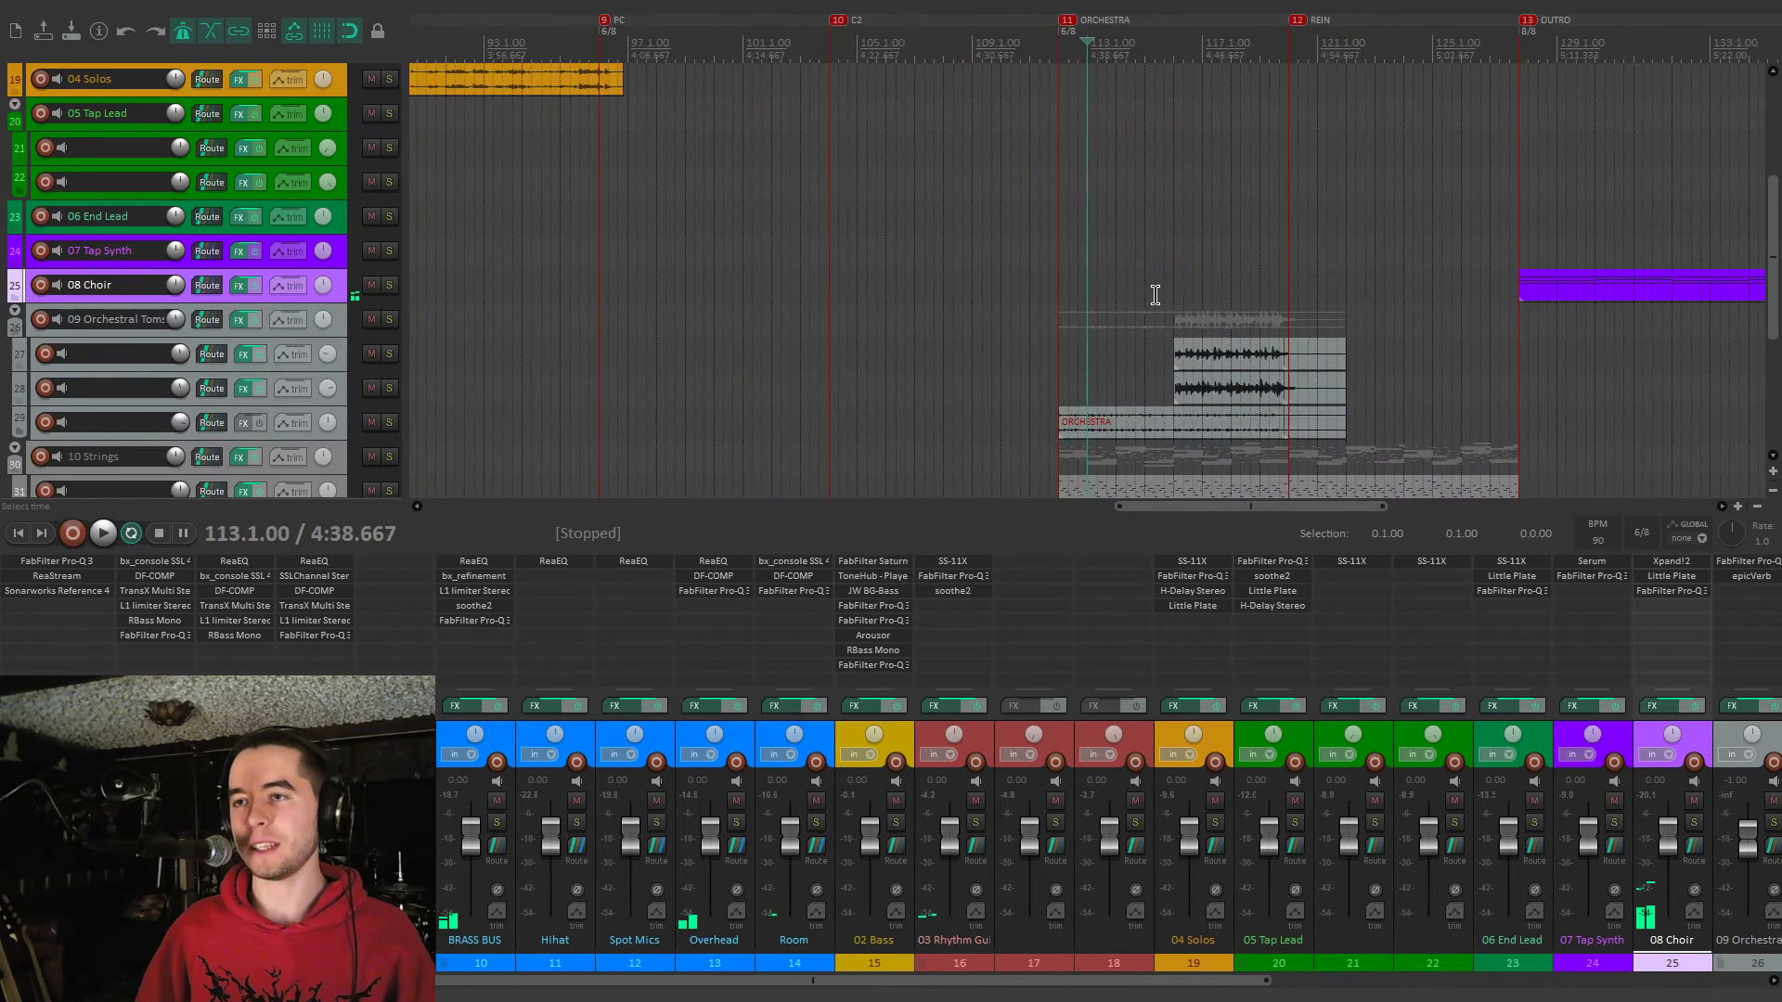
key("space")
scroll(1213, 187, "up", 4)
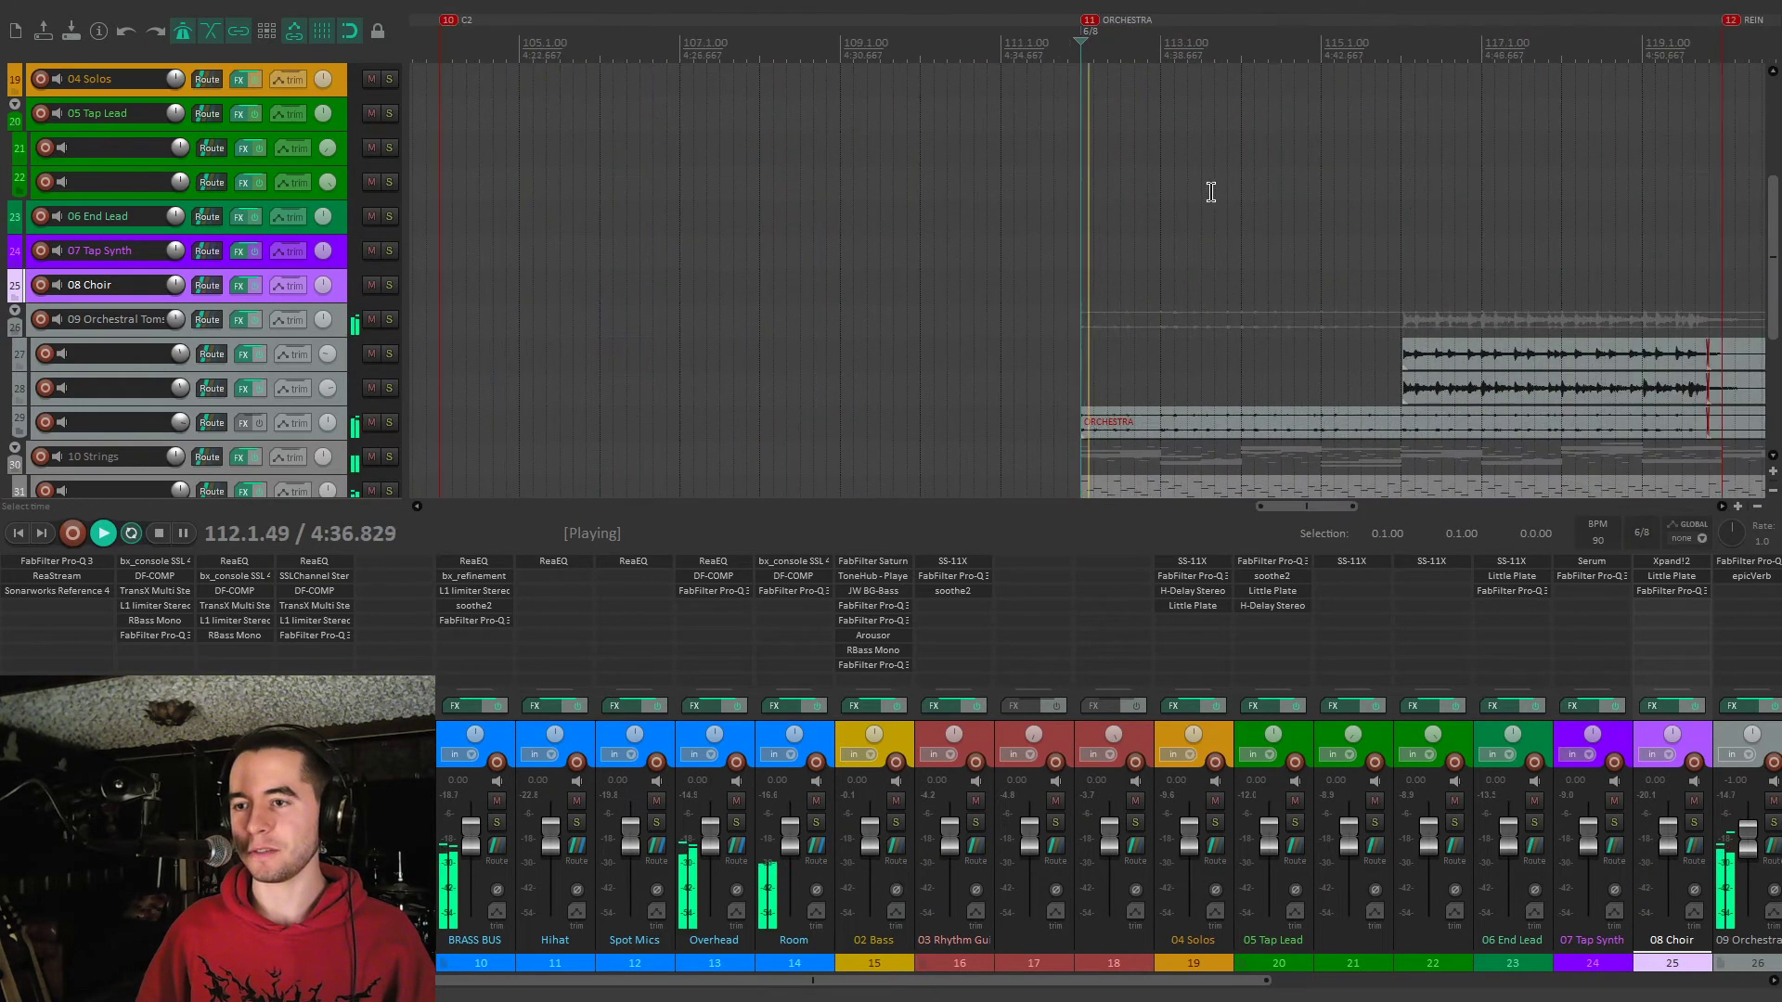
scroll(1126, 278, "down", 2)
left_click(390, 321)
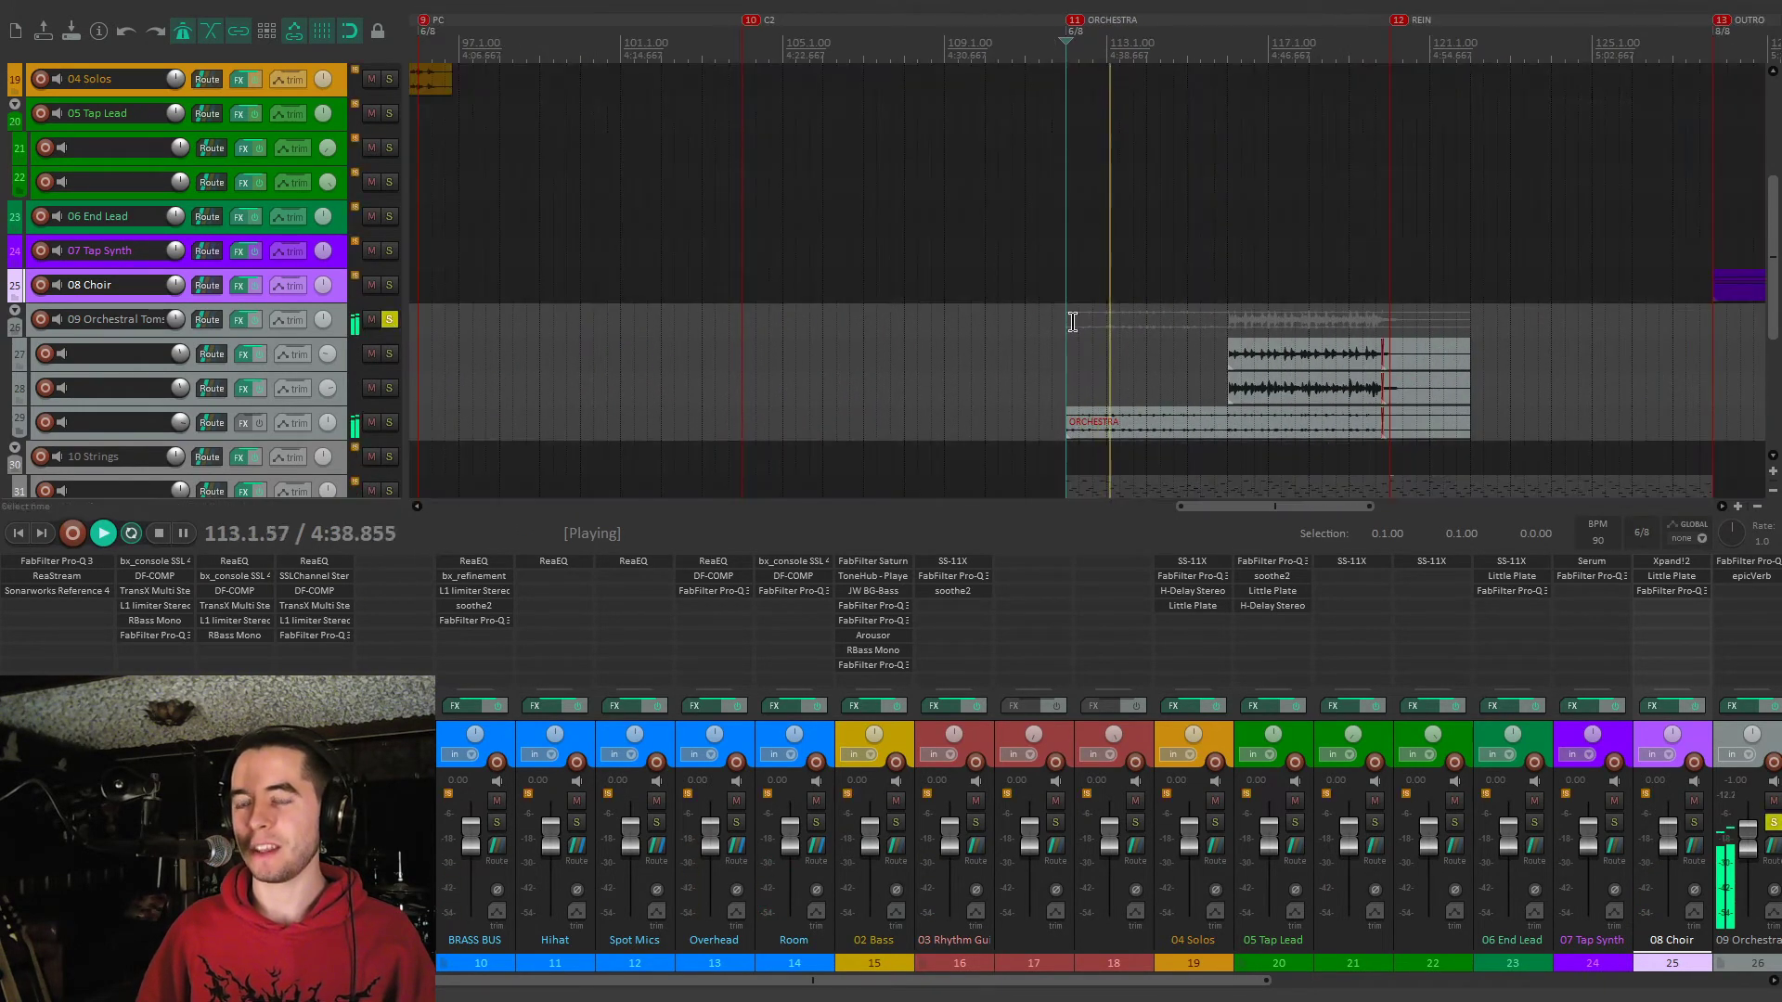
key("space")
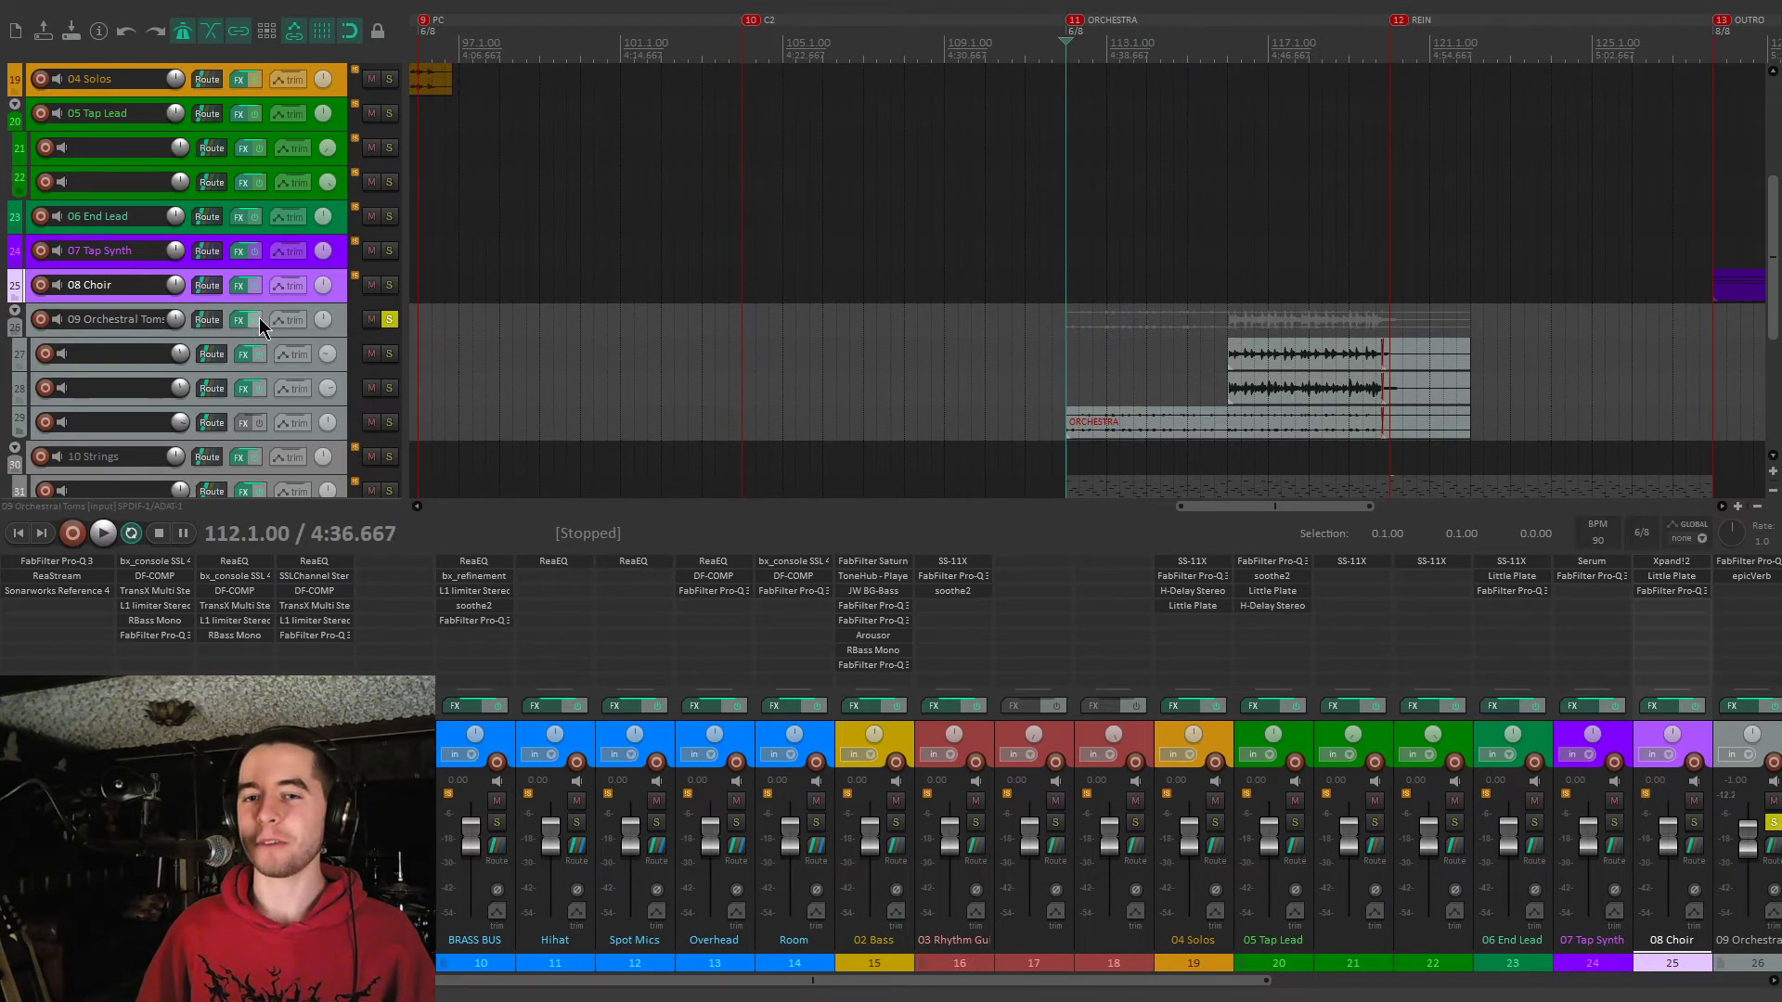
Bypass the effects chains on 09 Orchestral Toms and its tracks 27 and 28, and audition the dry toms from bar 116
left_click(342, 321)
left_click(256, 321)
left_click(1227, 295)
scroll(1212, 305, "up", 4)
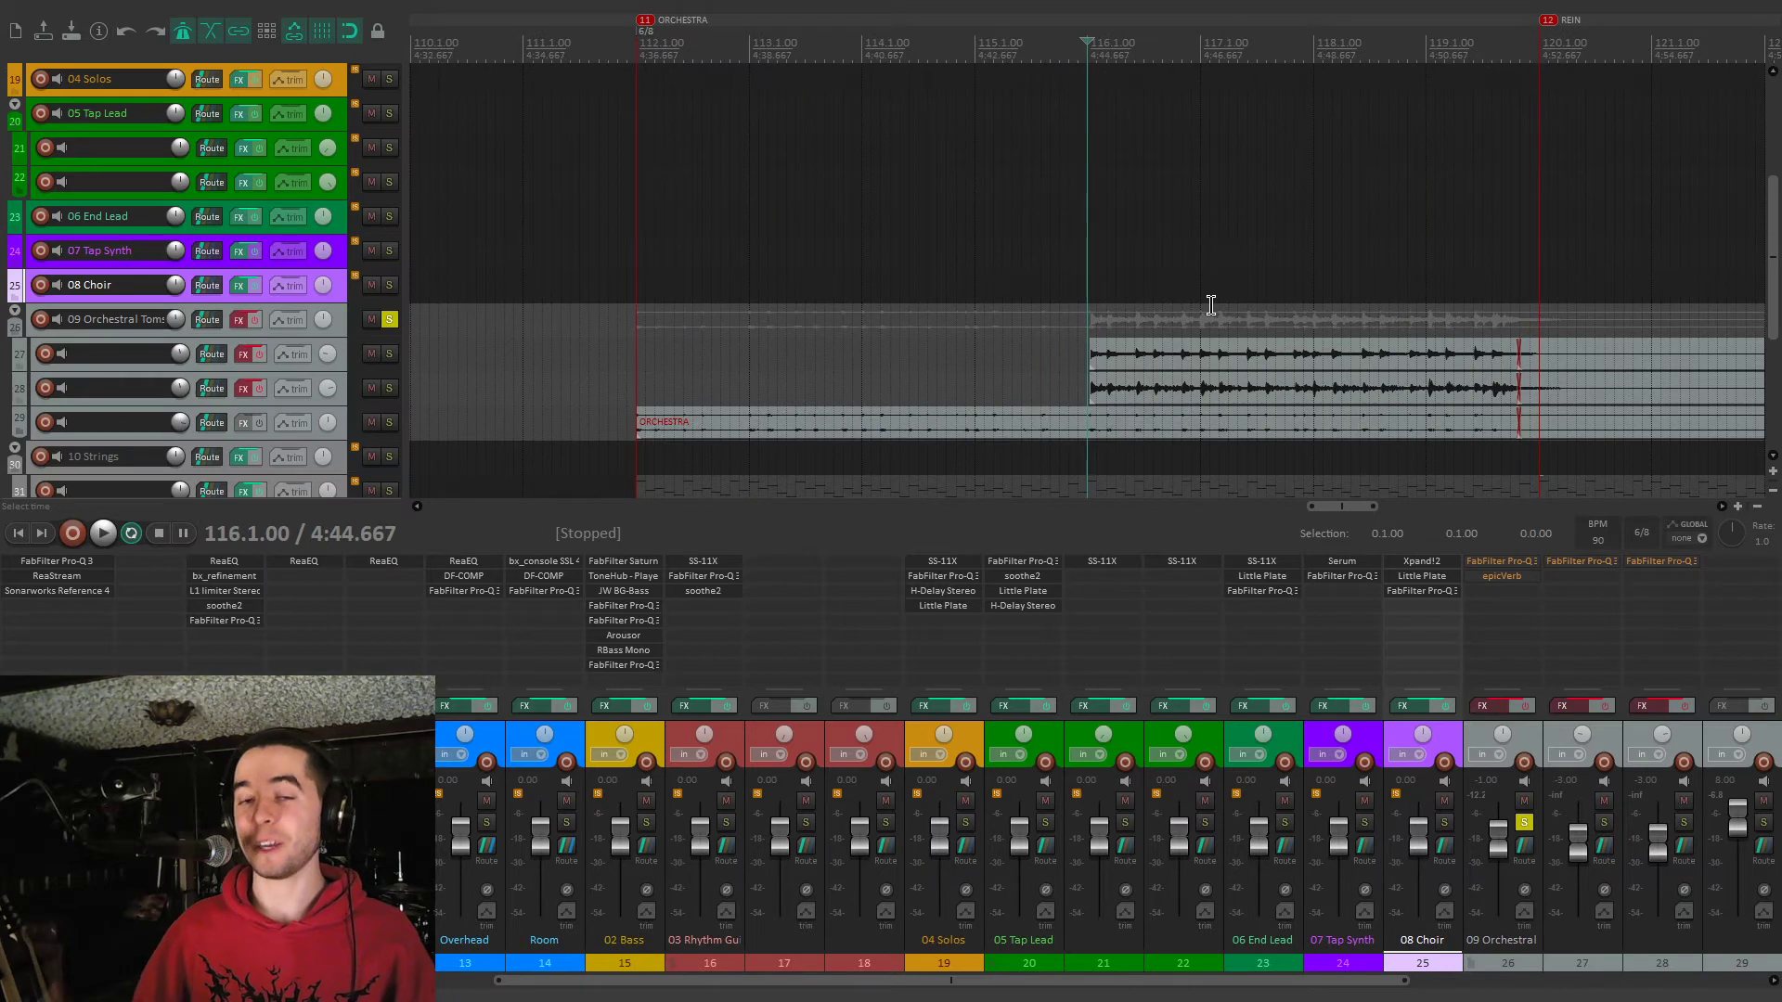
key("space")
scroll(1214, 304, "down", 2)
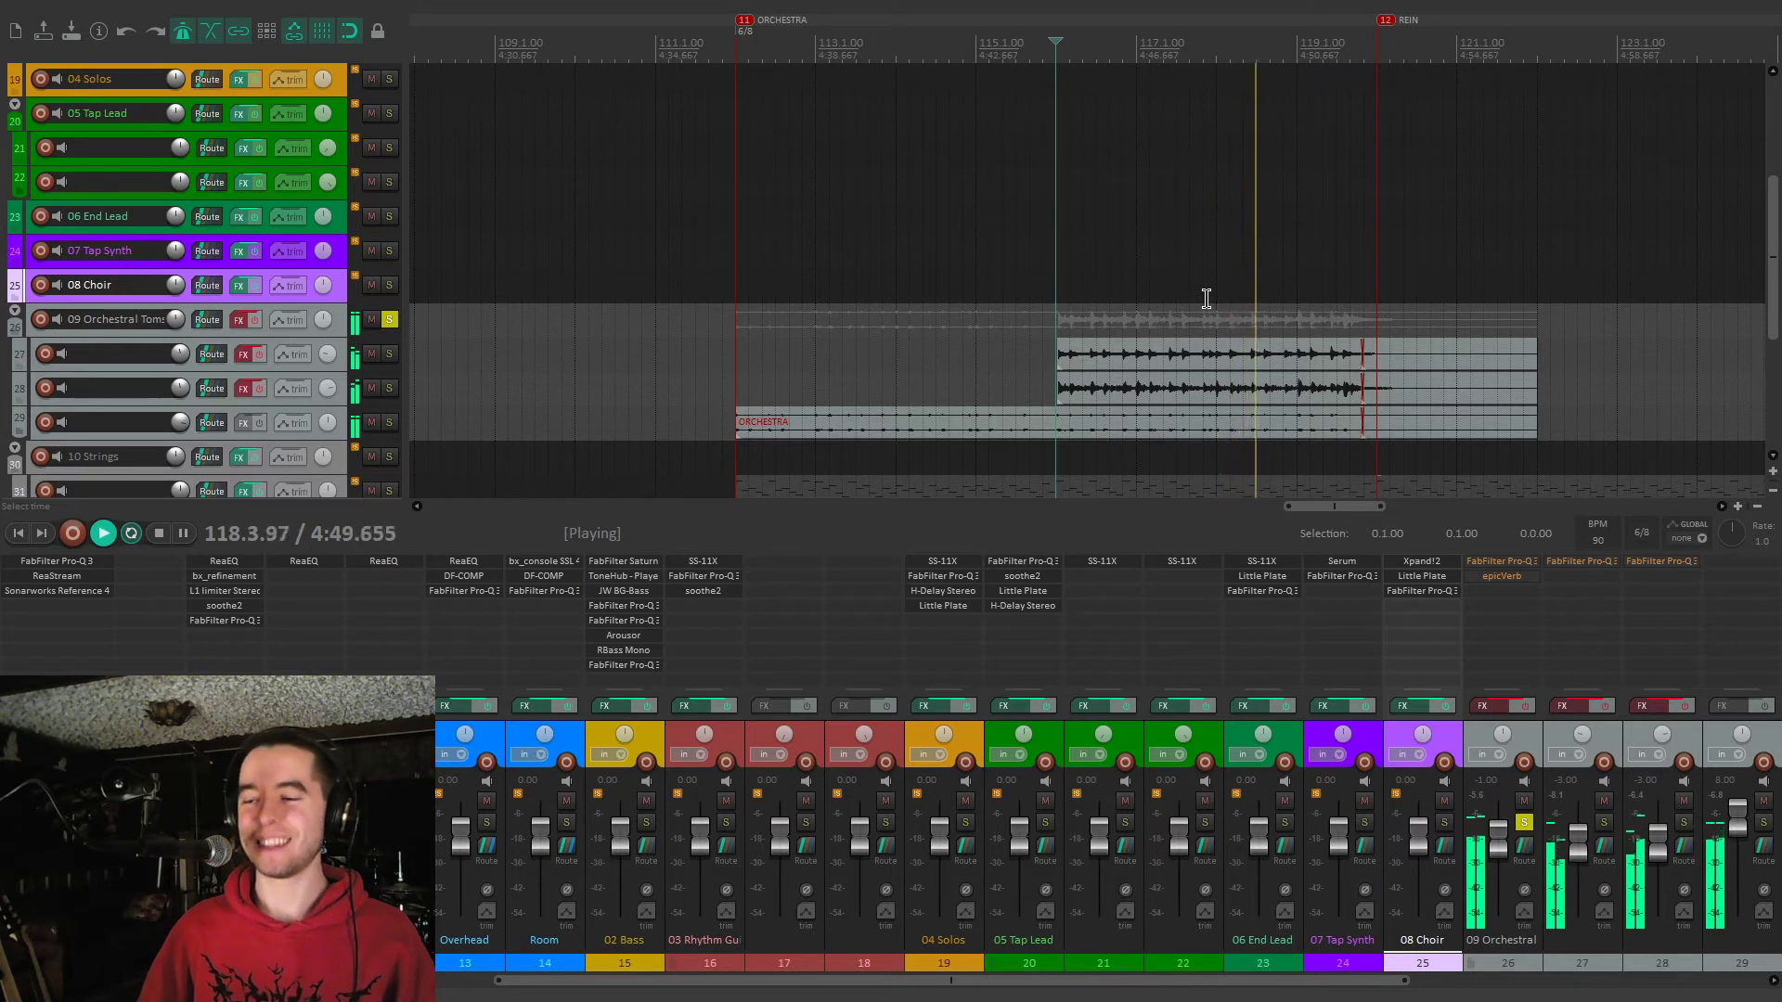
key("space")
key("v")
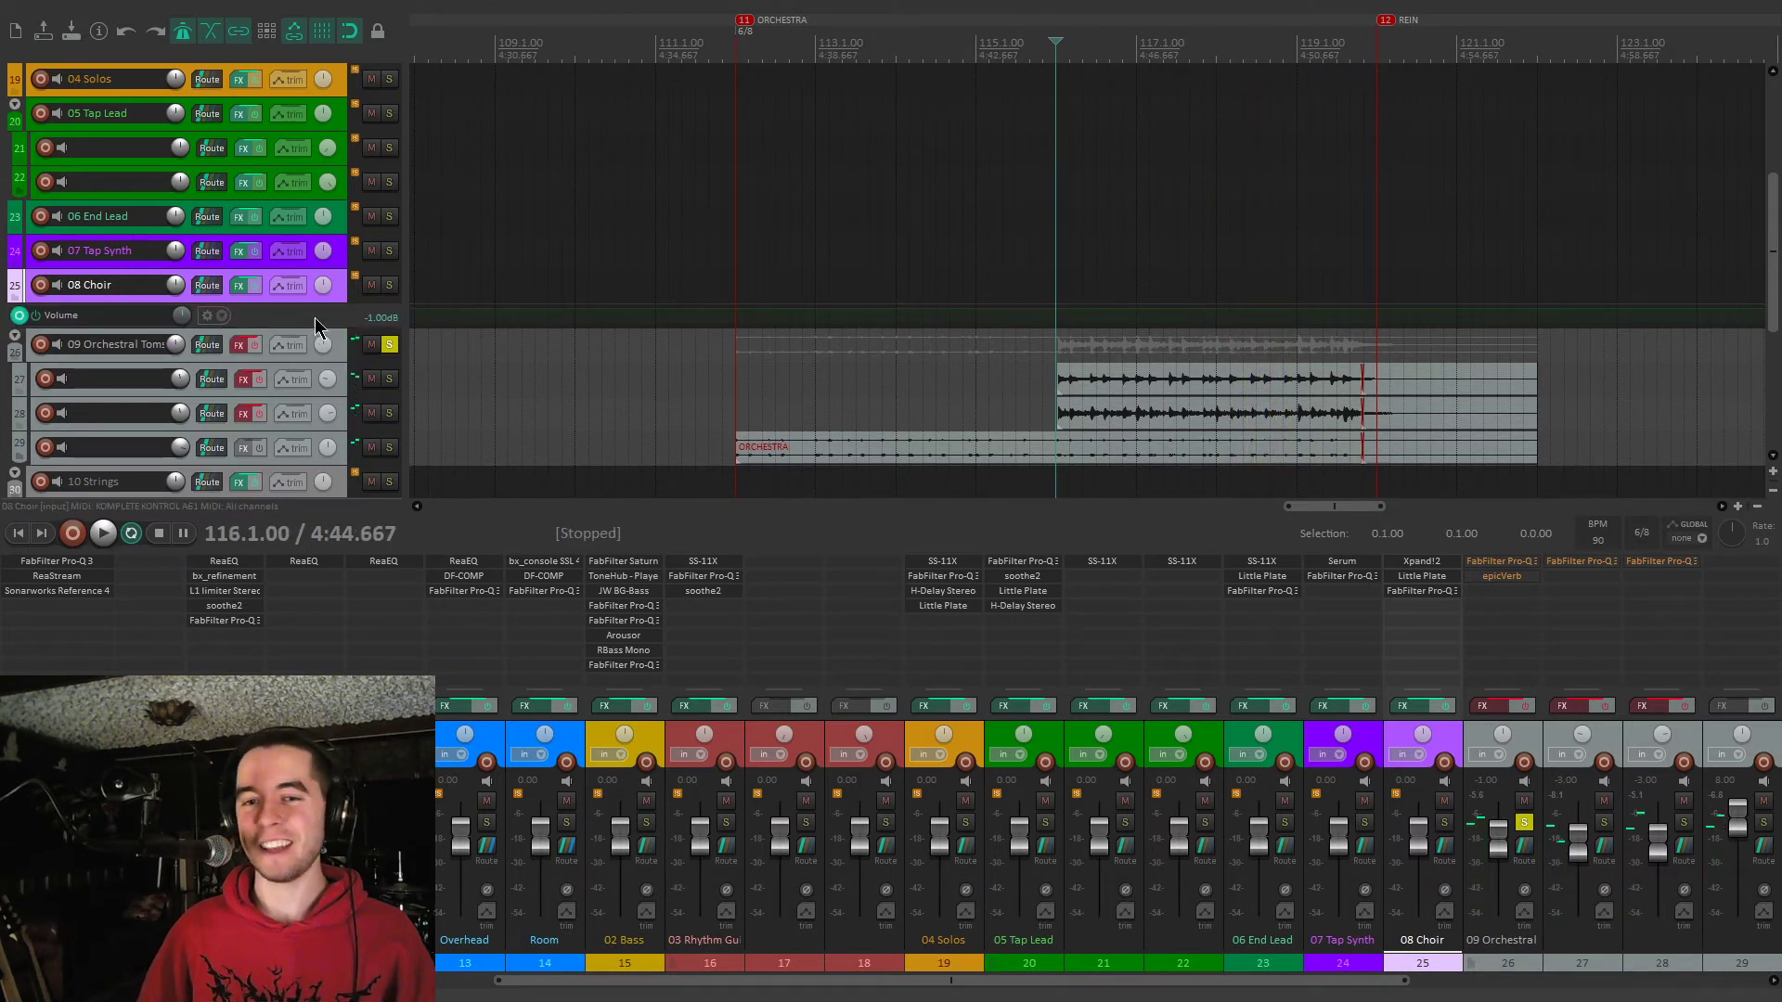
key("v")
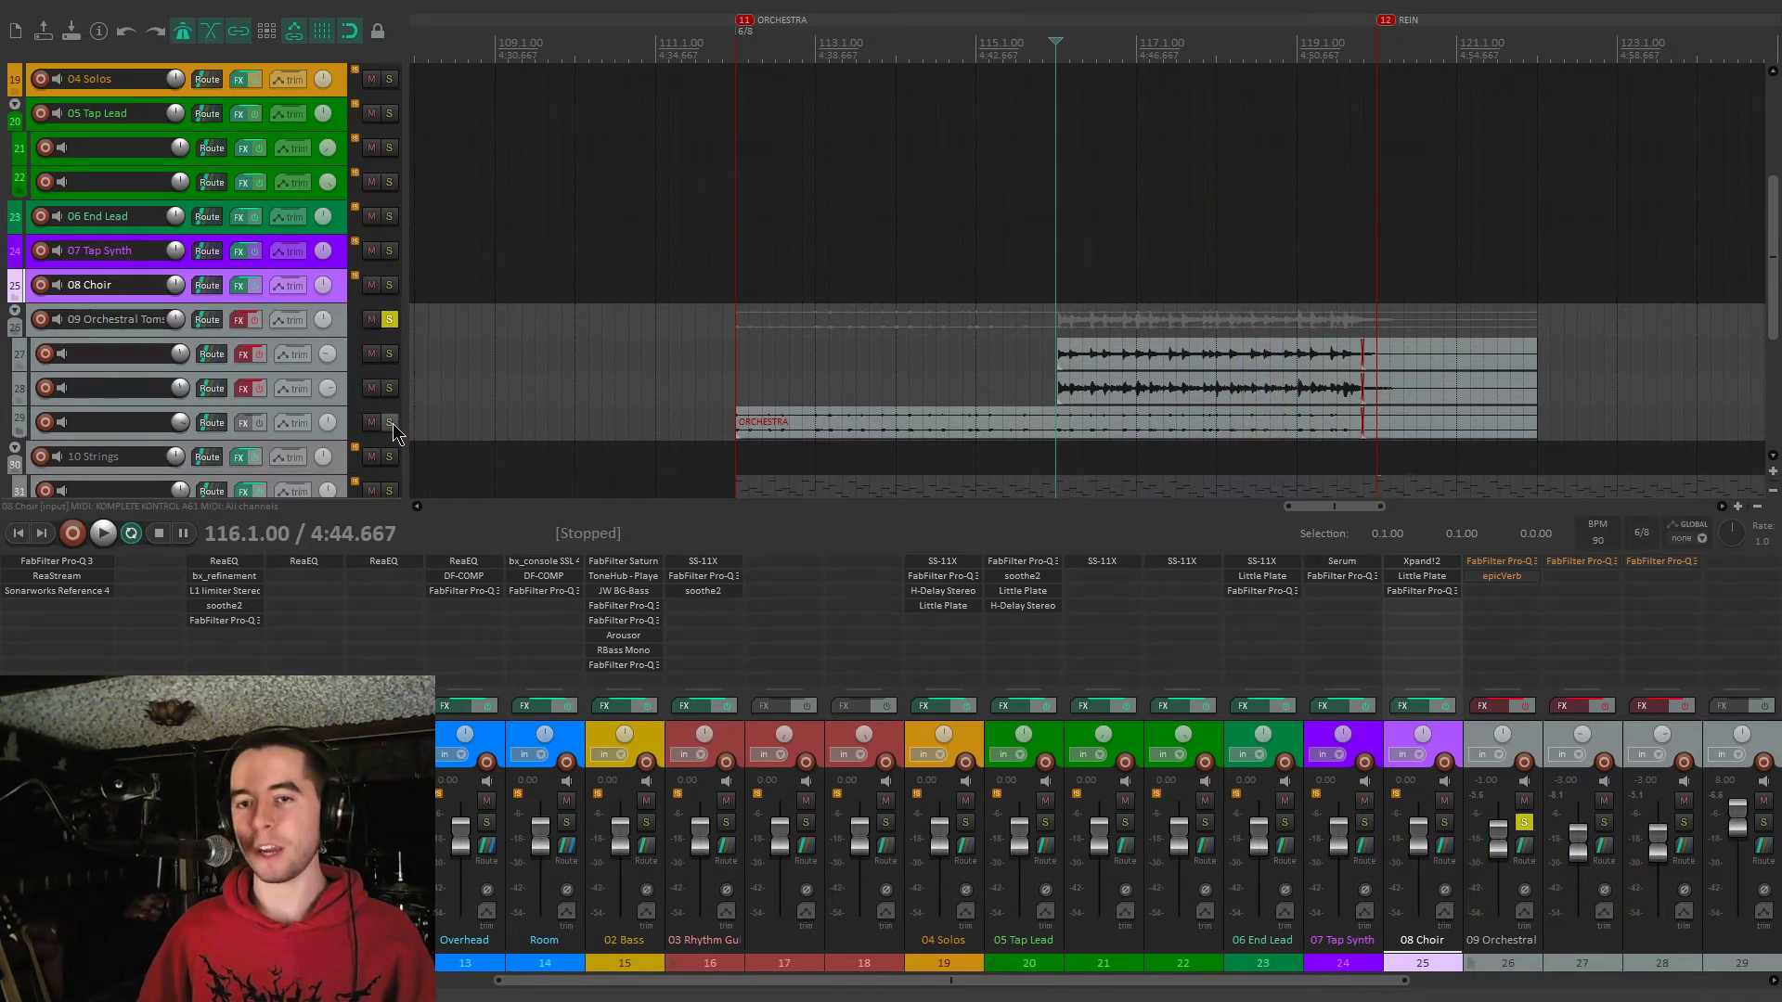
Audition track 29 of the 09 Orchestral Toms folder in solo, and unsolo it again
left_click(390, 423)
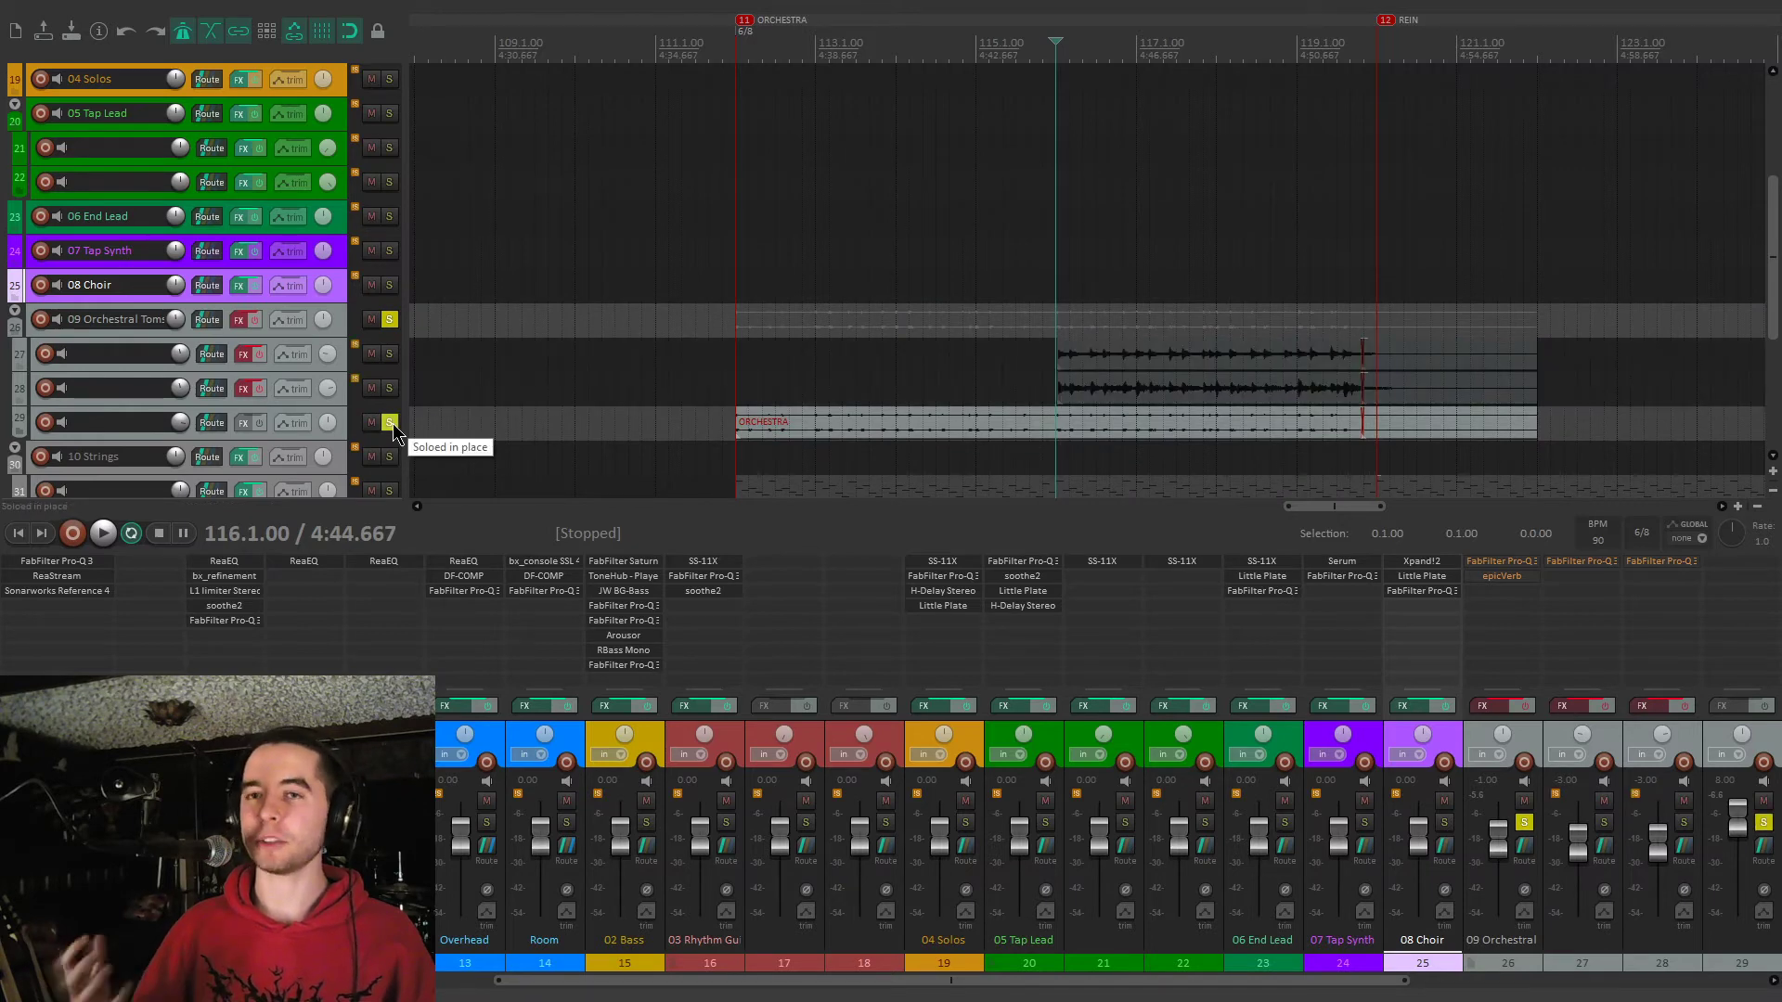
key("space")
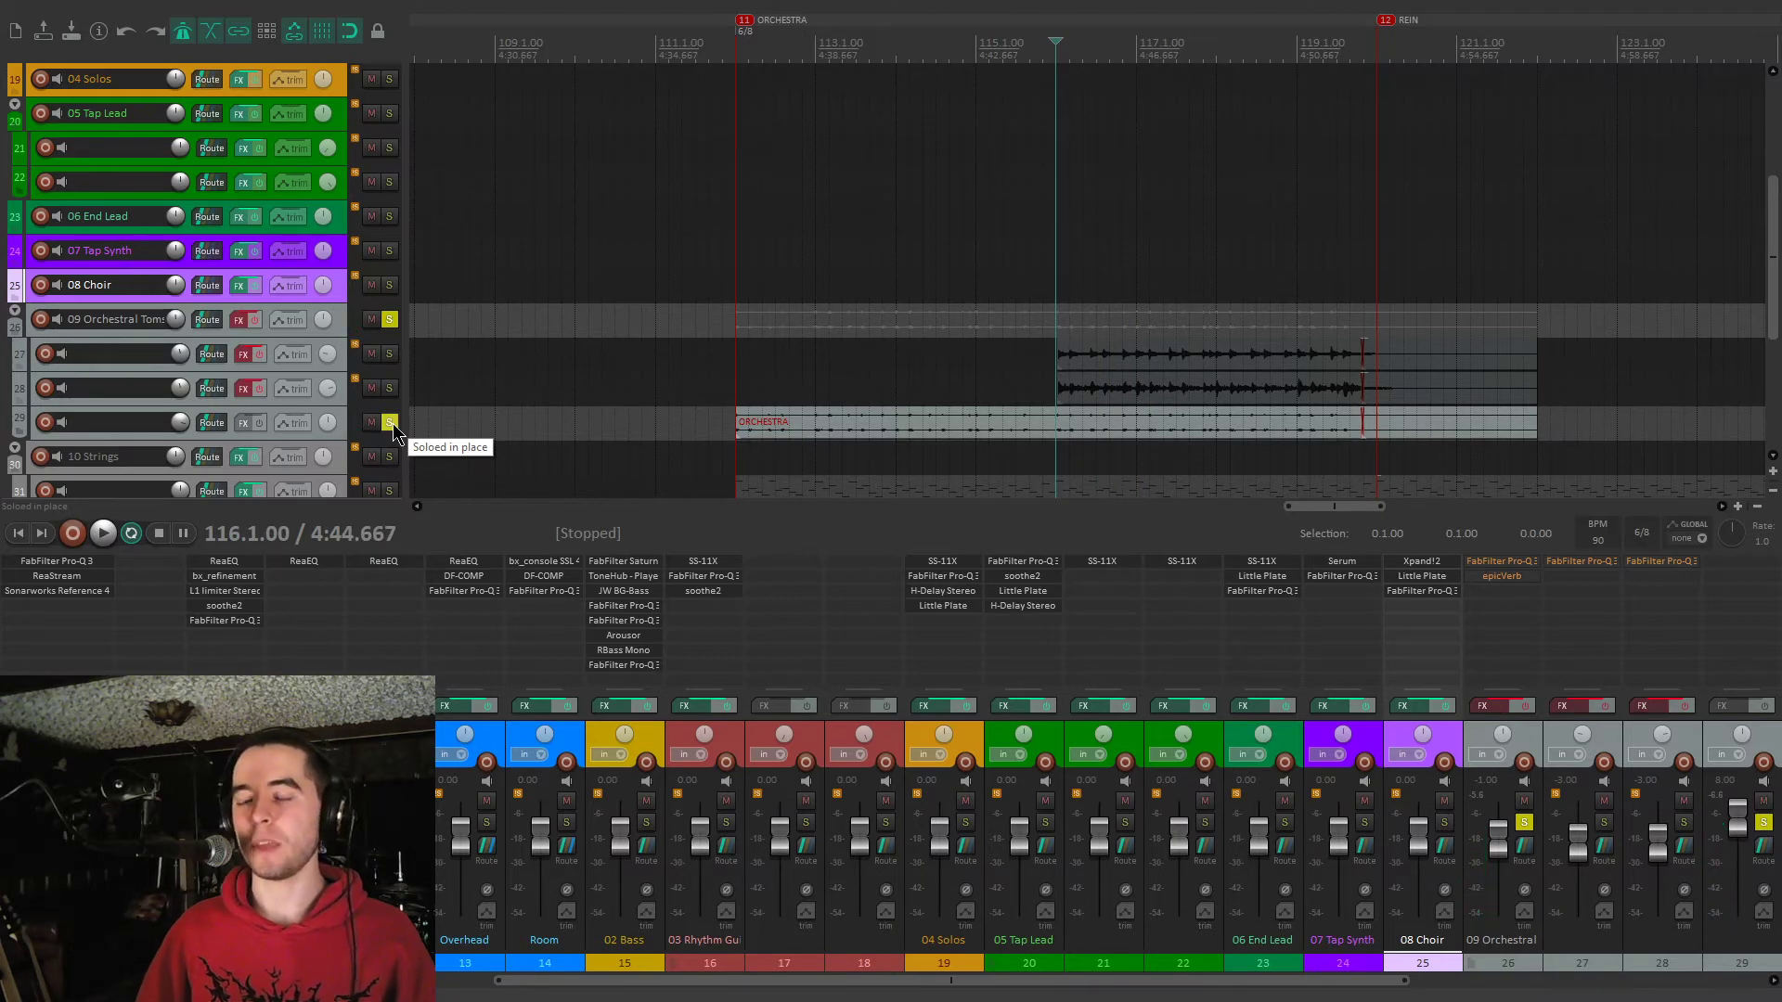
left_click(391, 425)
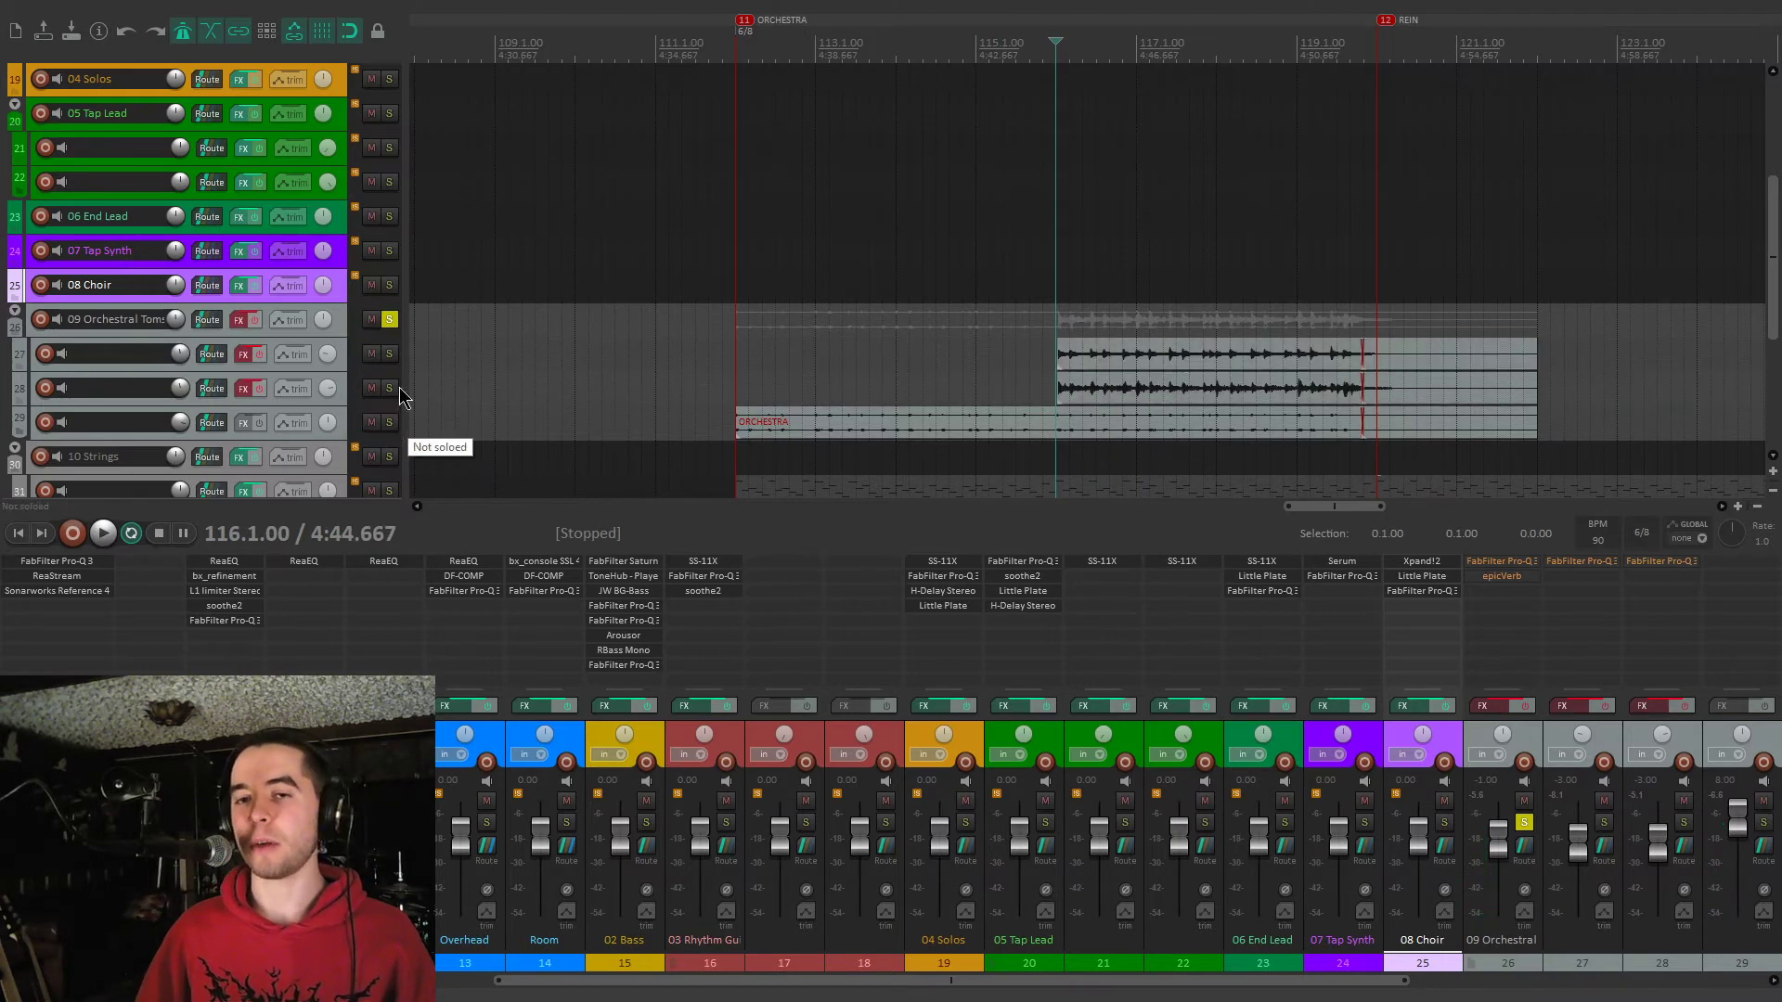
Play the toms folder from bar 116, re-enable the effects chains on 09 Orchestral Toms and its tracks during playback, and stop
key("space")
left_click(343, 425)
left_click(342, 325, "shift")
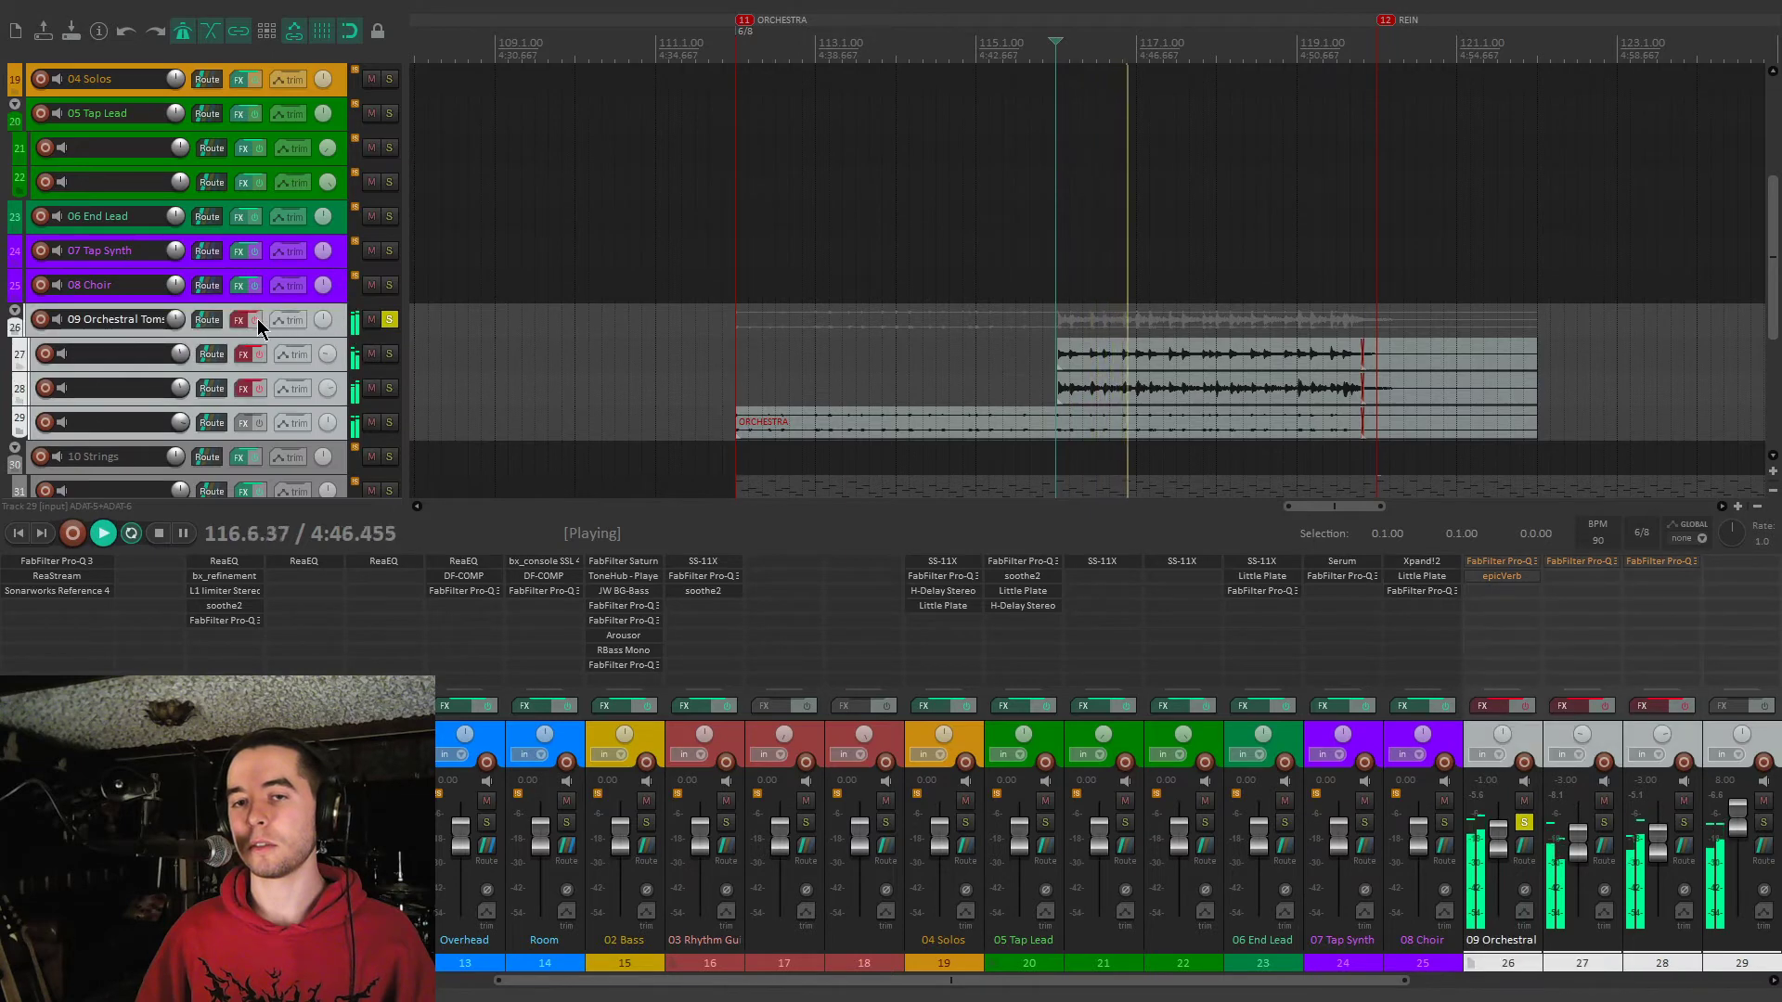
left_click(258, 320)
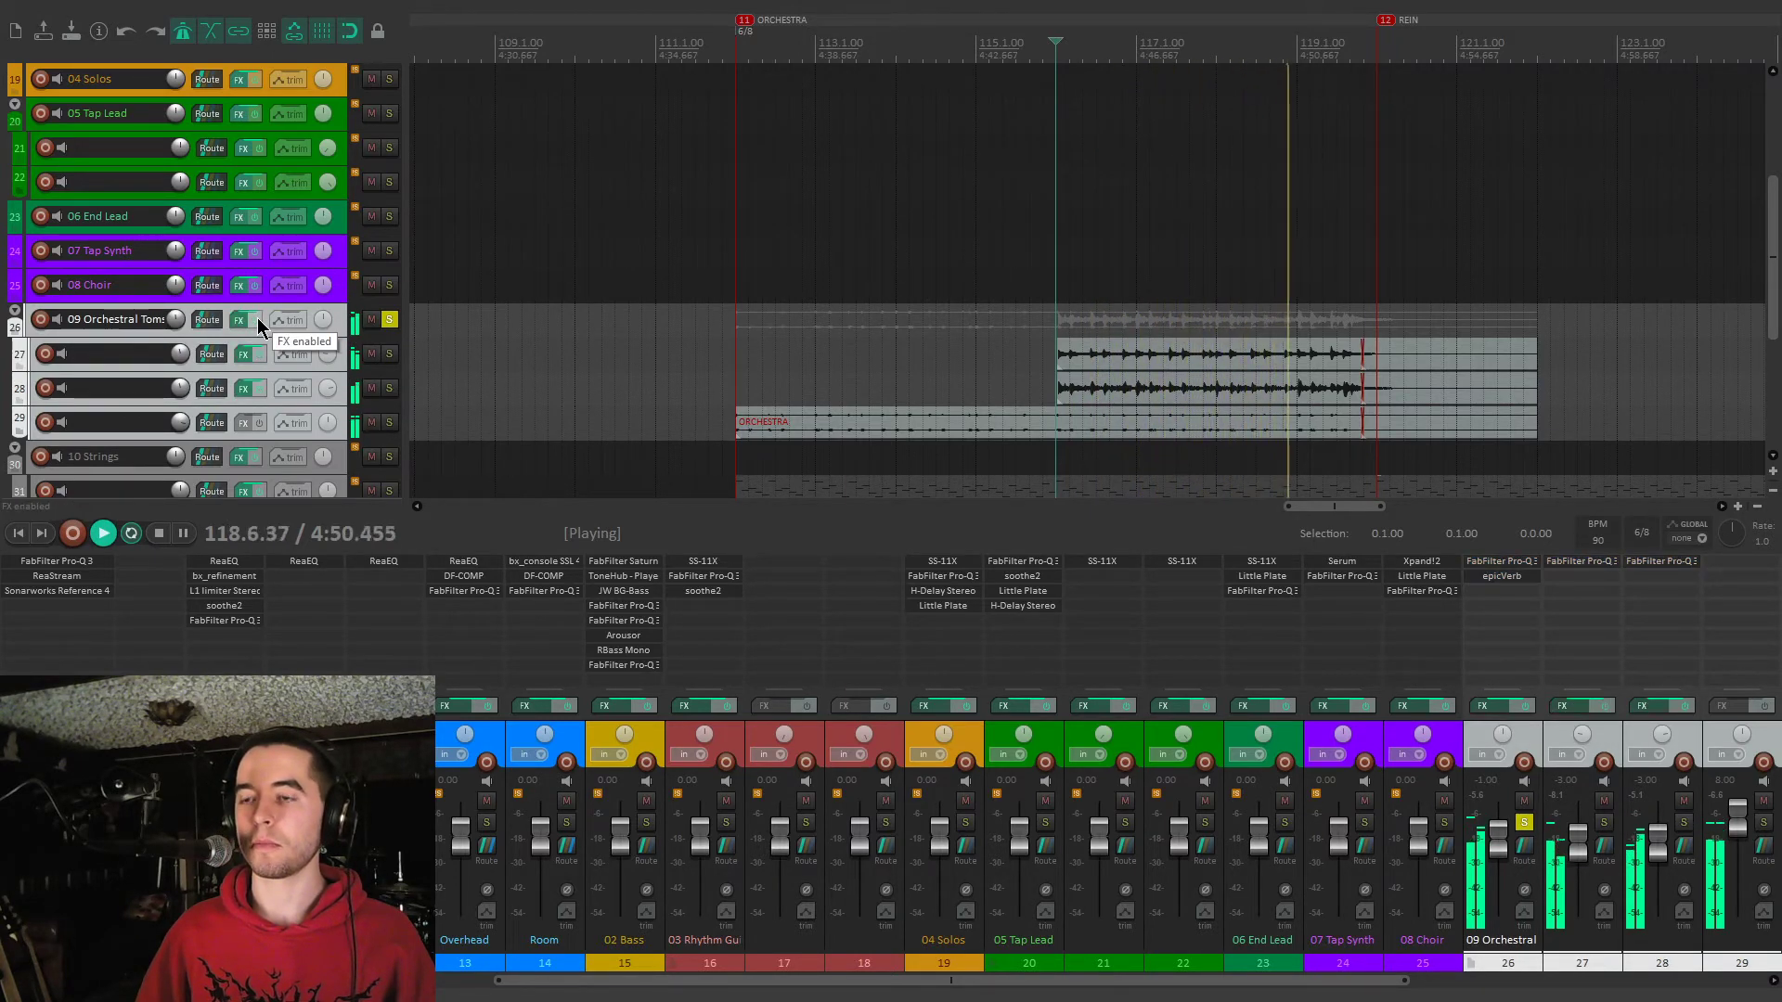
key("space")
Open Pro-Q 3 on tracks 27 and 28 side by side, examine their equalizer bands, and close both windows
left_click(1582, 562)
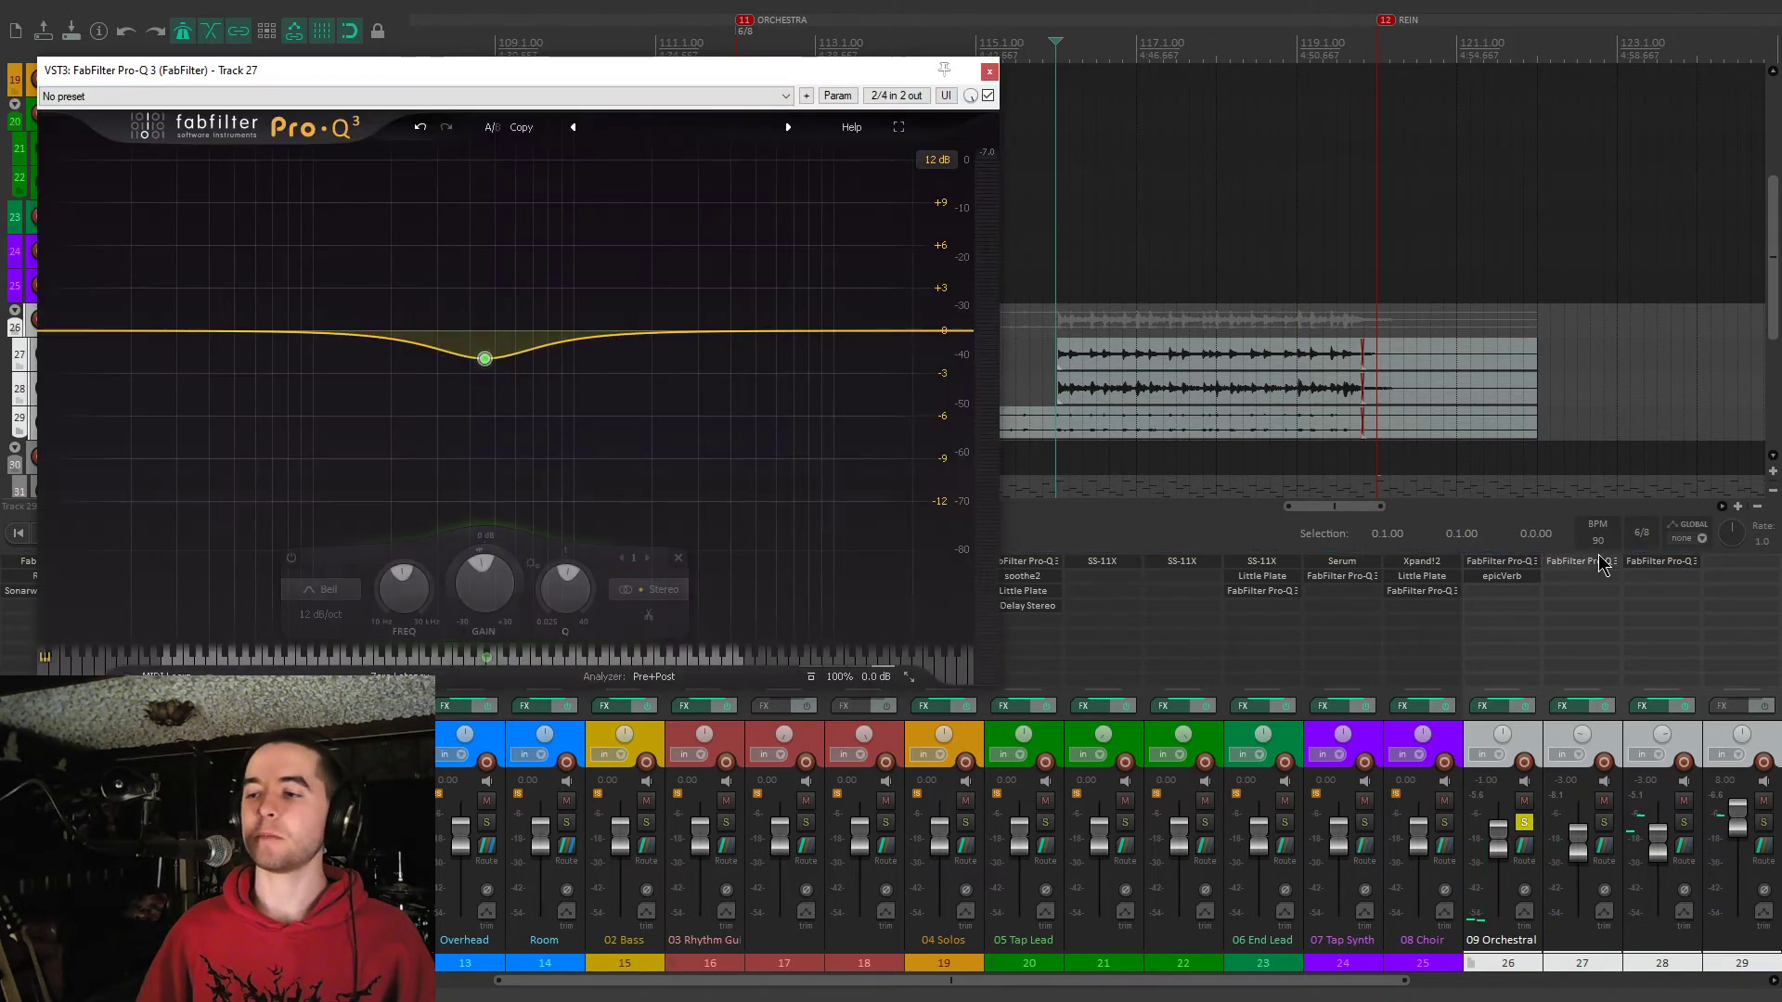
left_click(1648, 563)
left_click_drag(721, 85, 1479, 209)
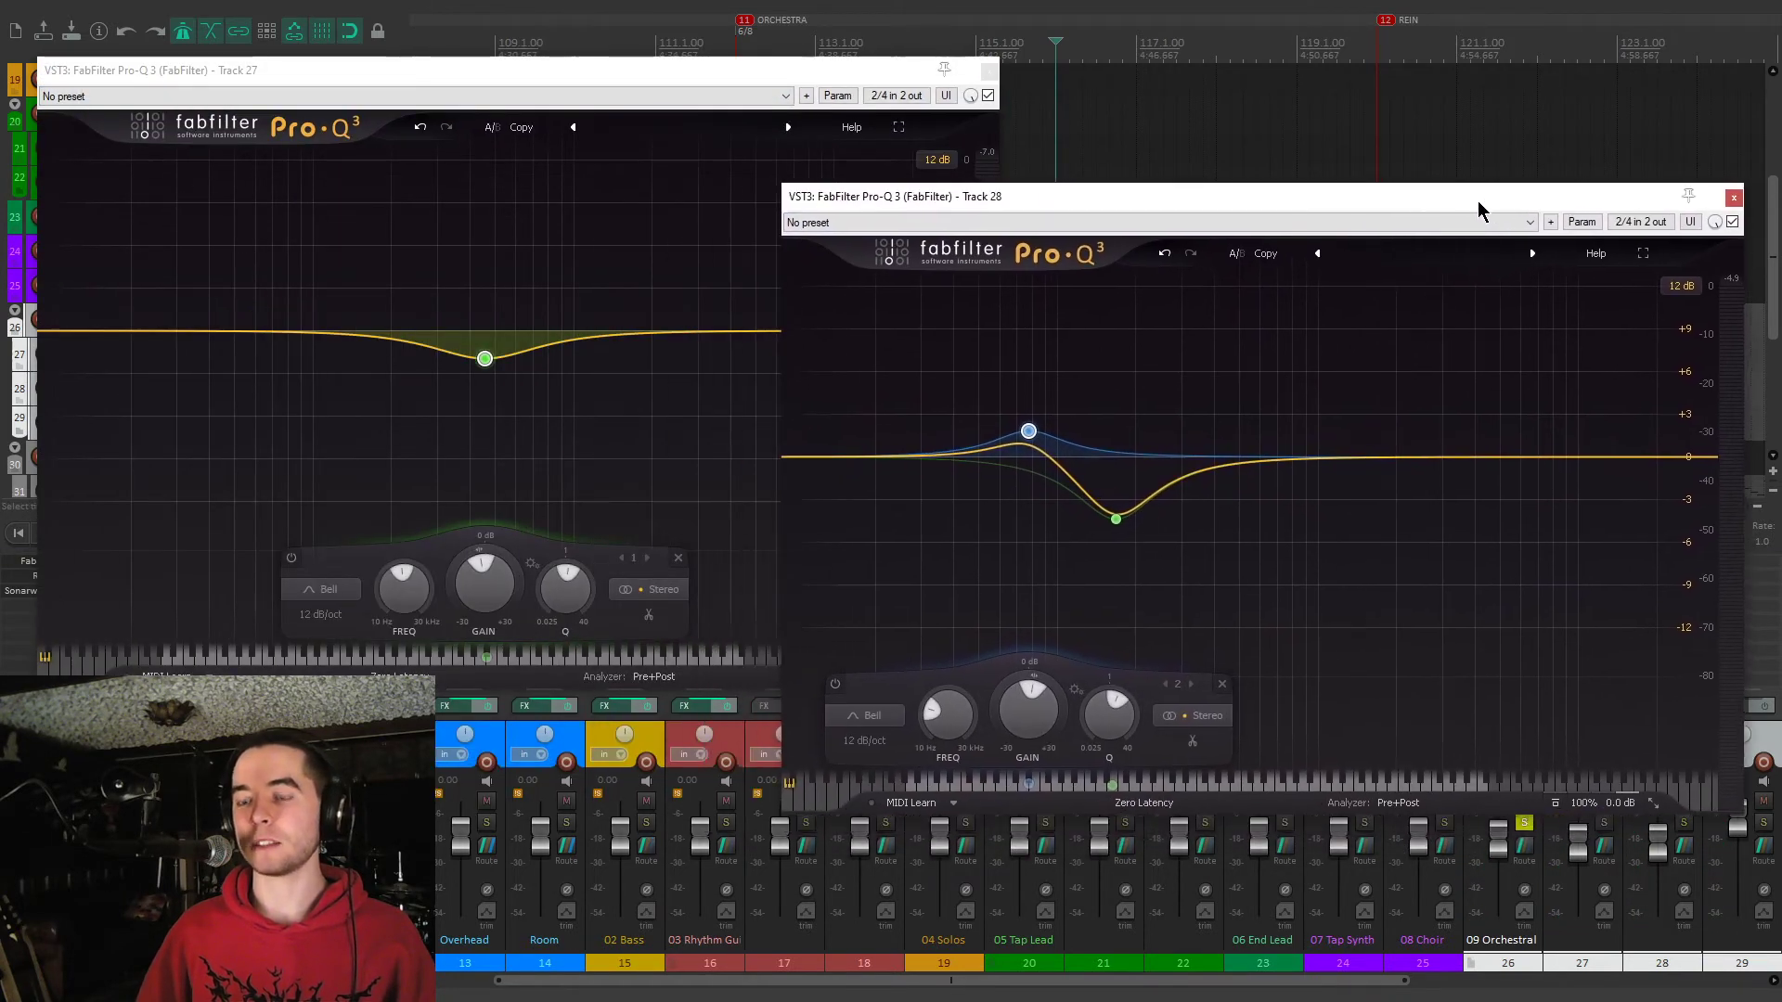
mouse_move(462, 357)
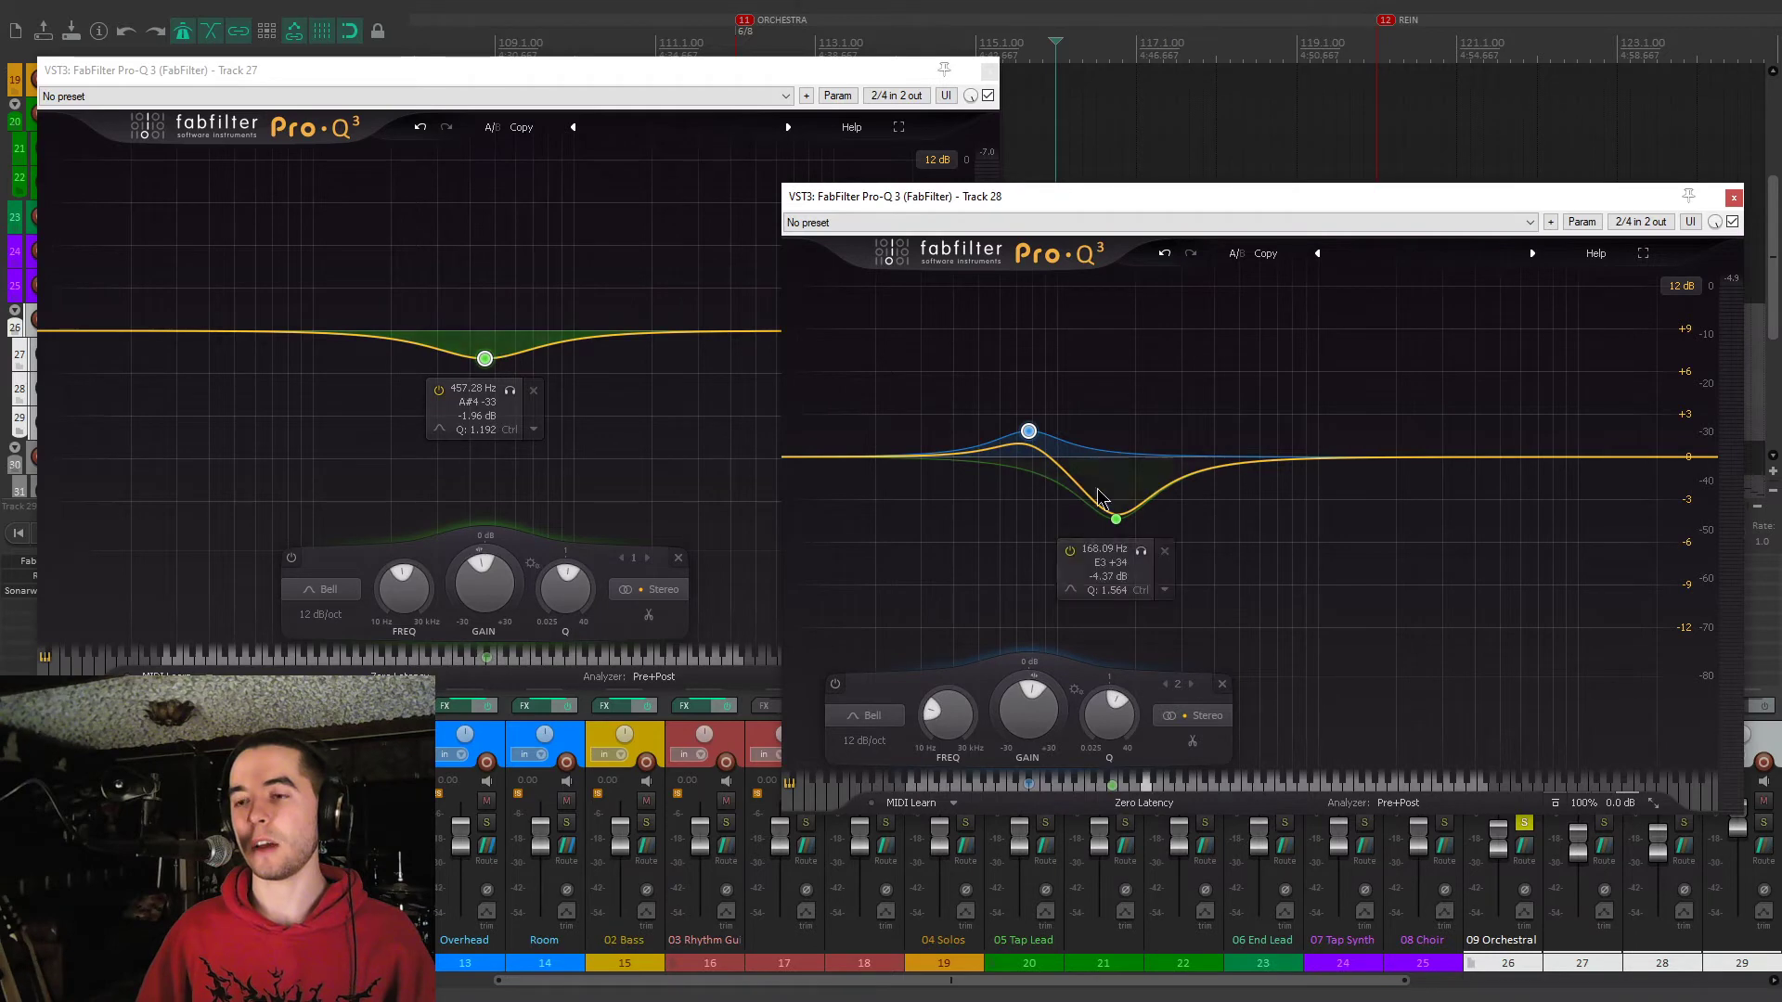
left_click(1734, 197)
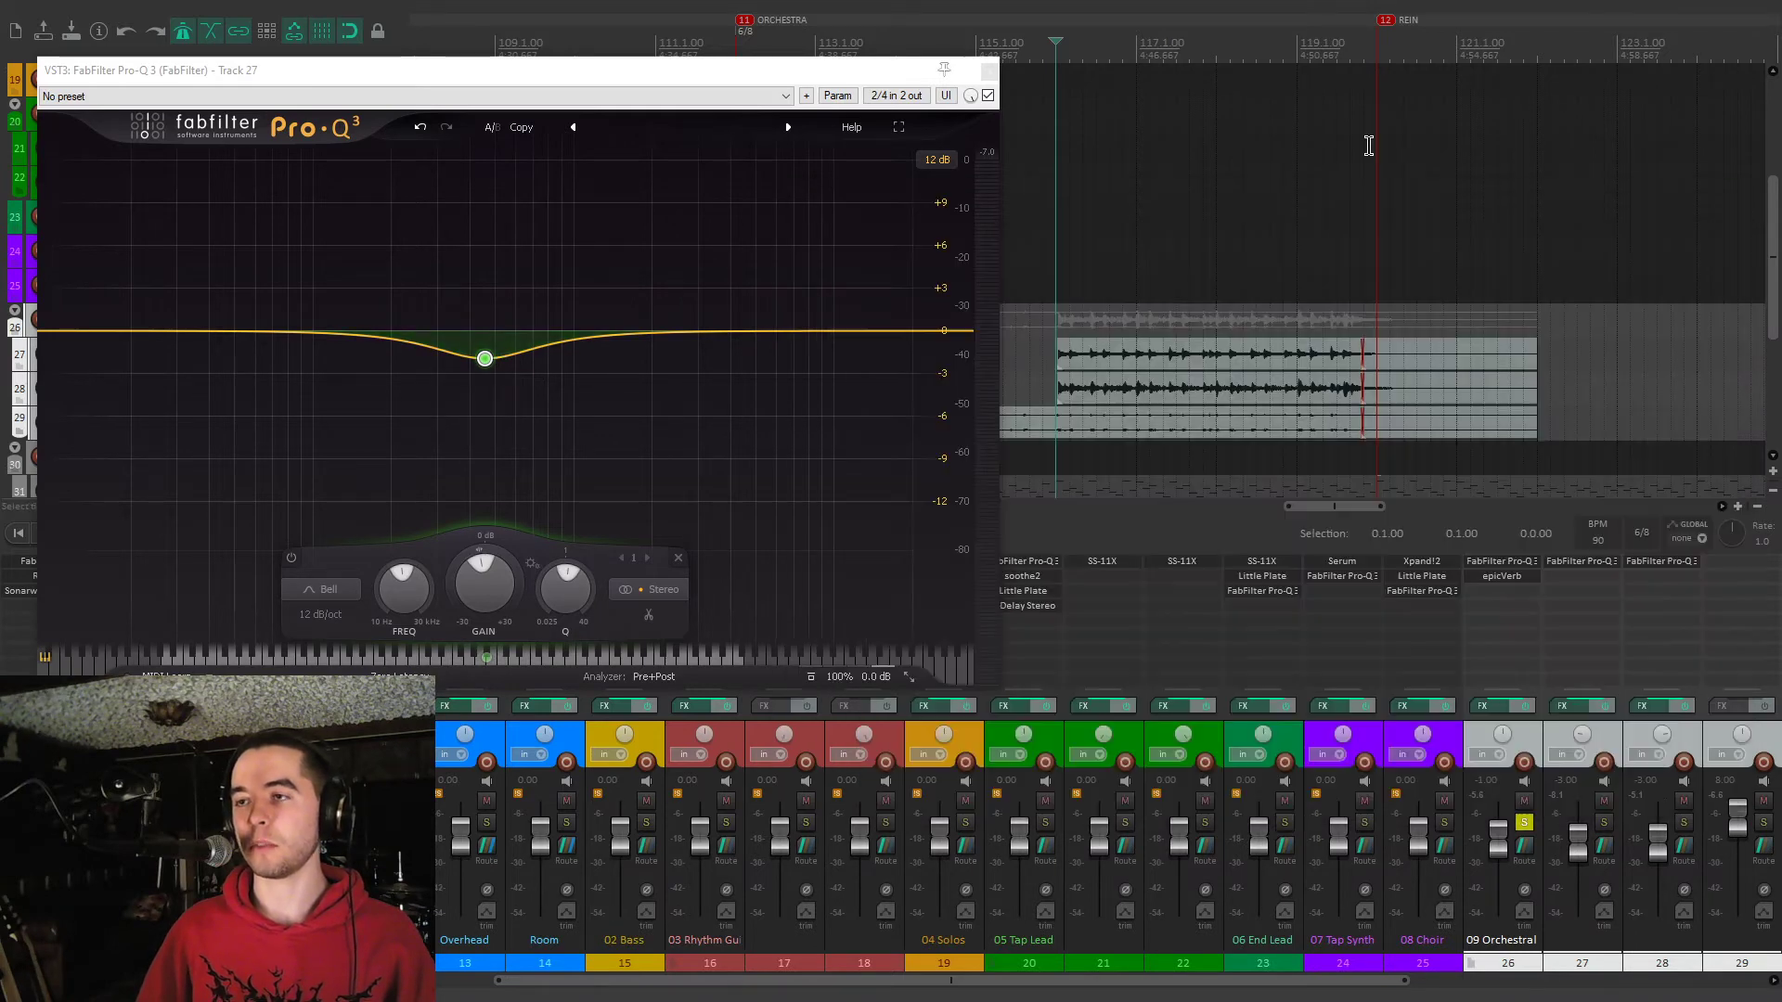
left_click(990, 71)
Open Pro-Q 3 on the 09 Orchestral Toms folder, inspect its two bands, and close it
left_click(1527, 562)
mouse_move(530, 464)
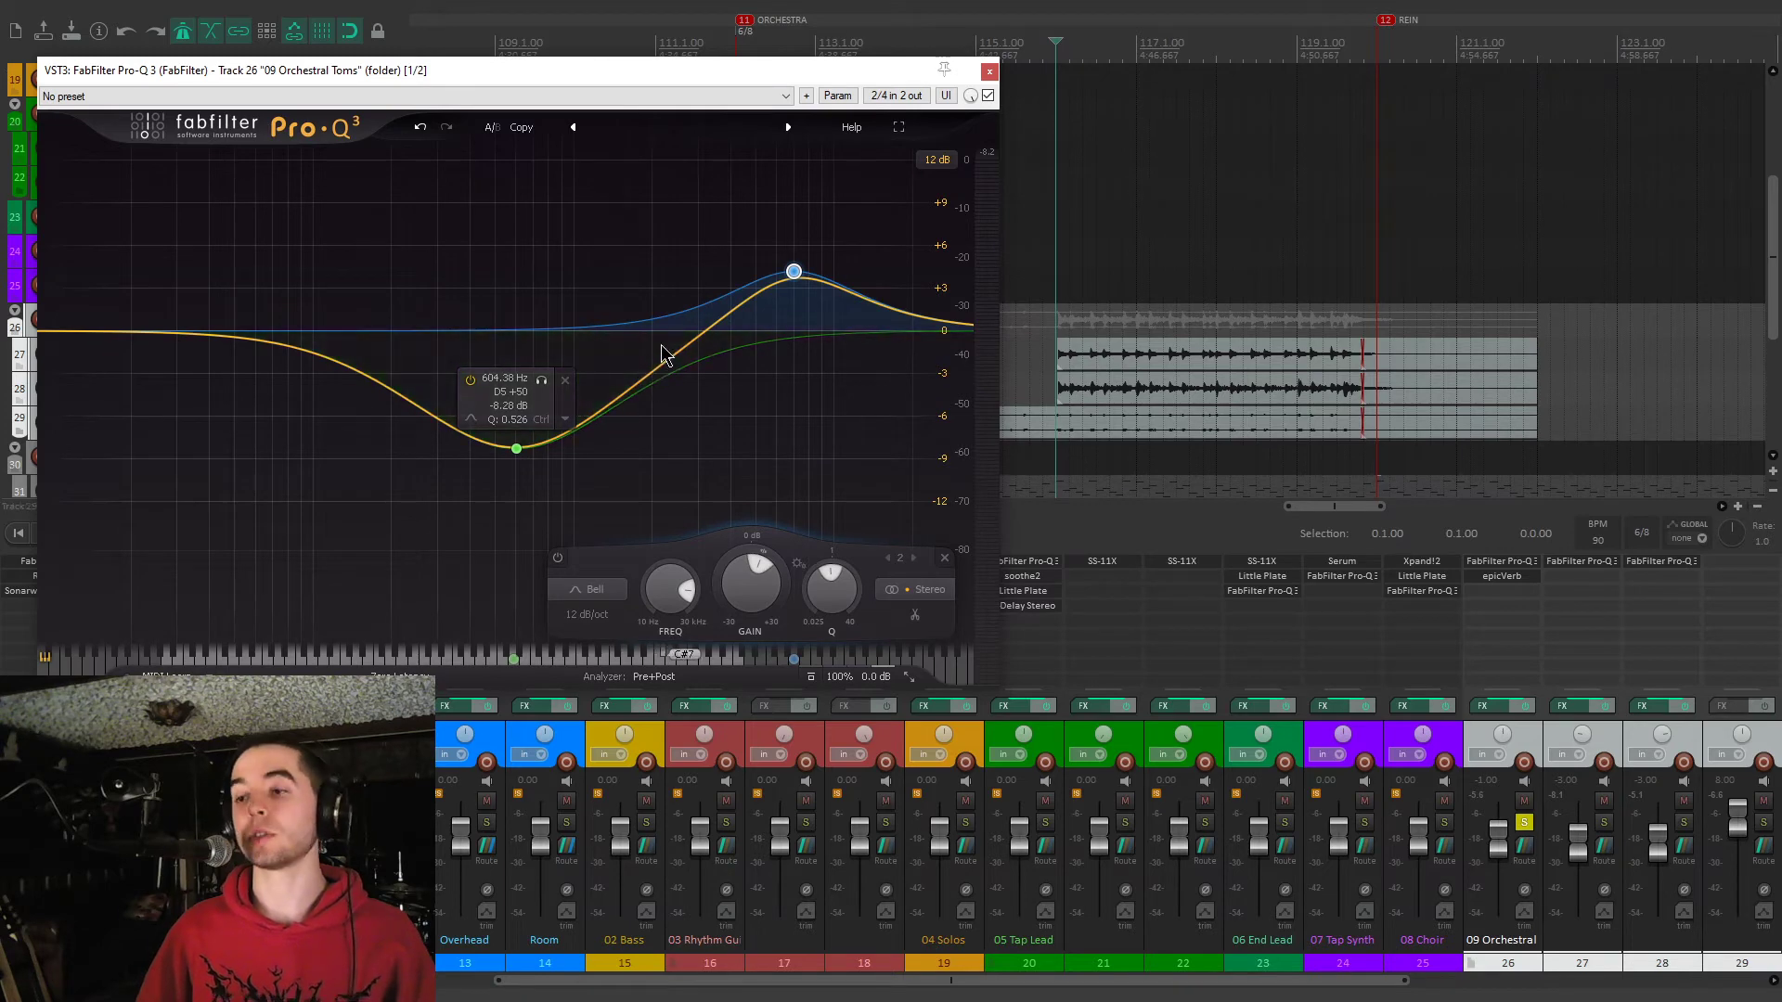
mouse_move(801, 275)
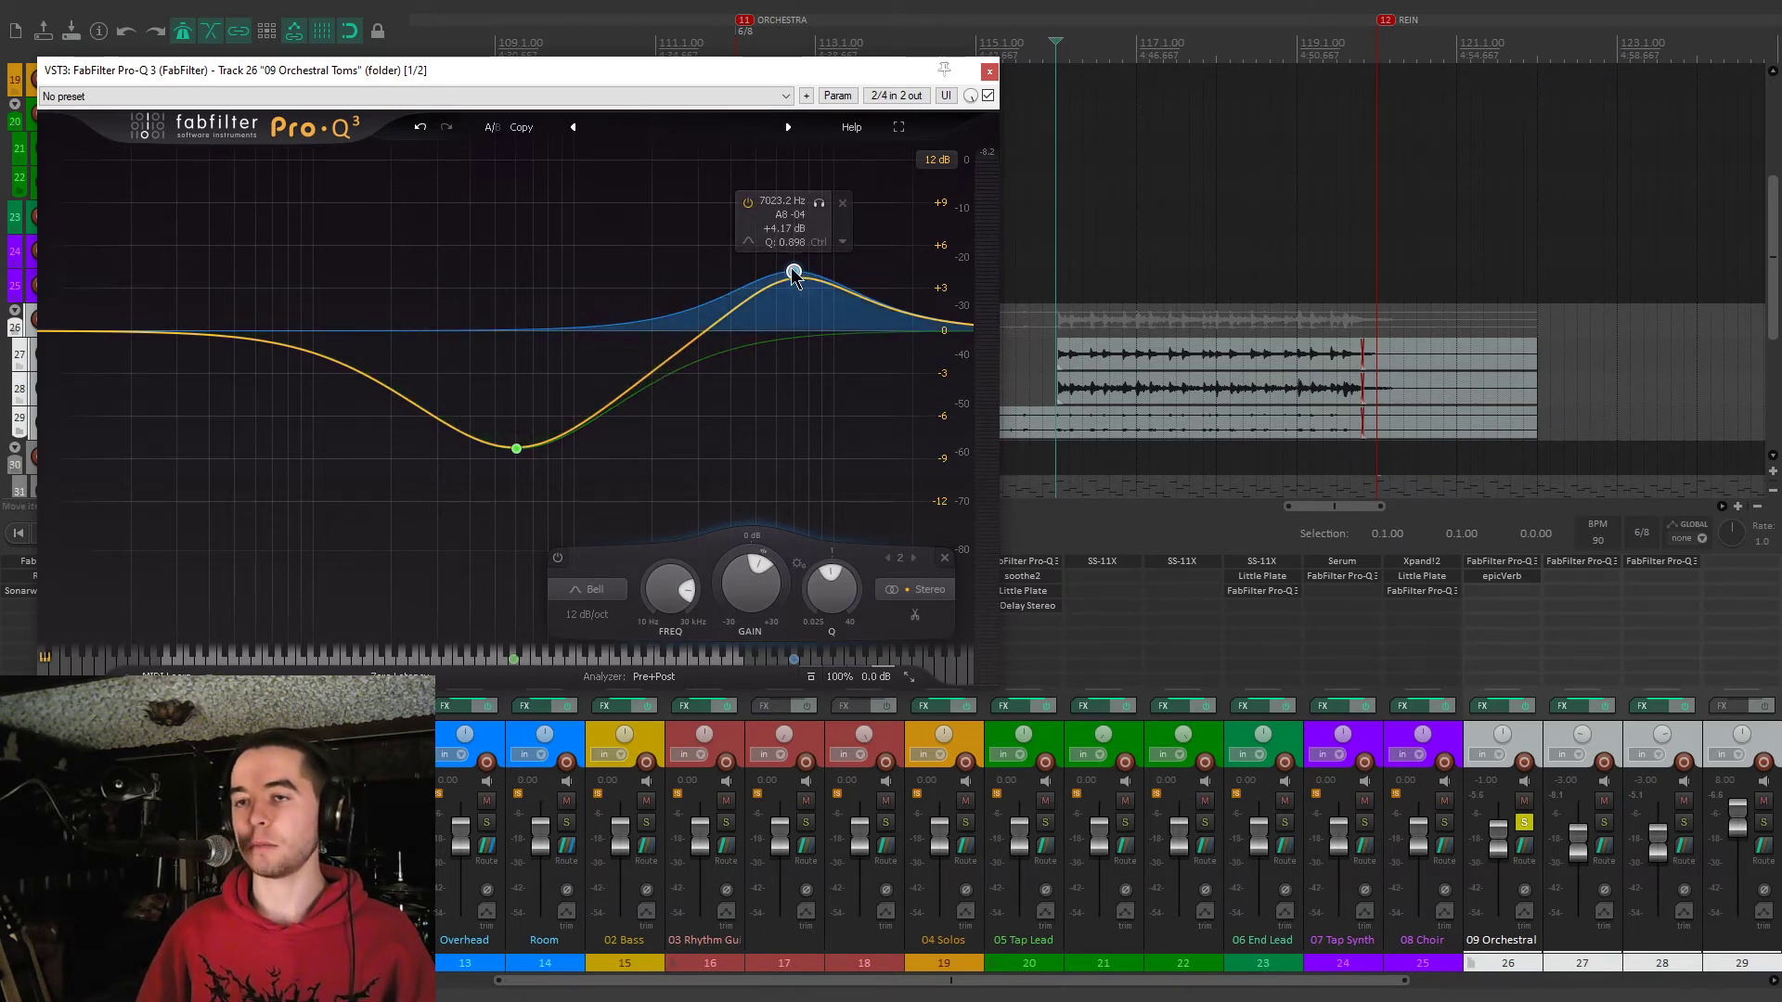
left_click(989, 71)
Open epicVerb on 09 Orchestral Toms, check its reverb settings, close its windows while the toms play, and stop playback
left_click(1511, 578)
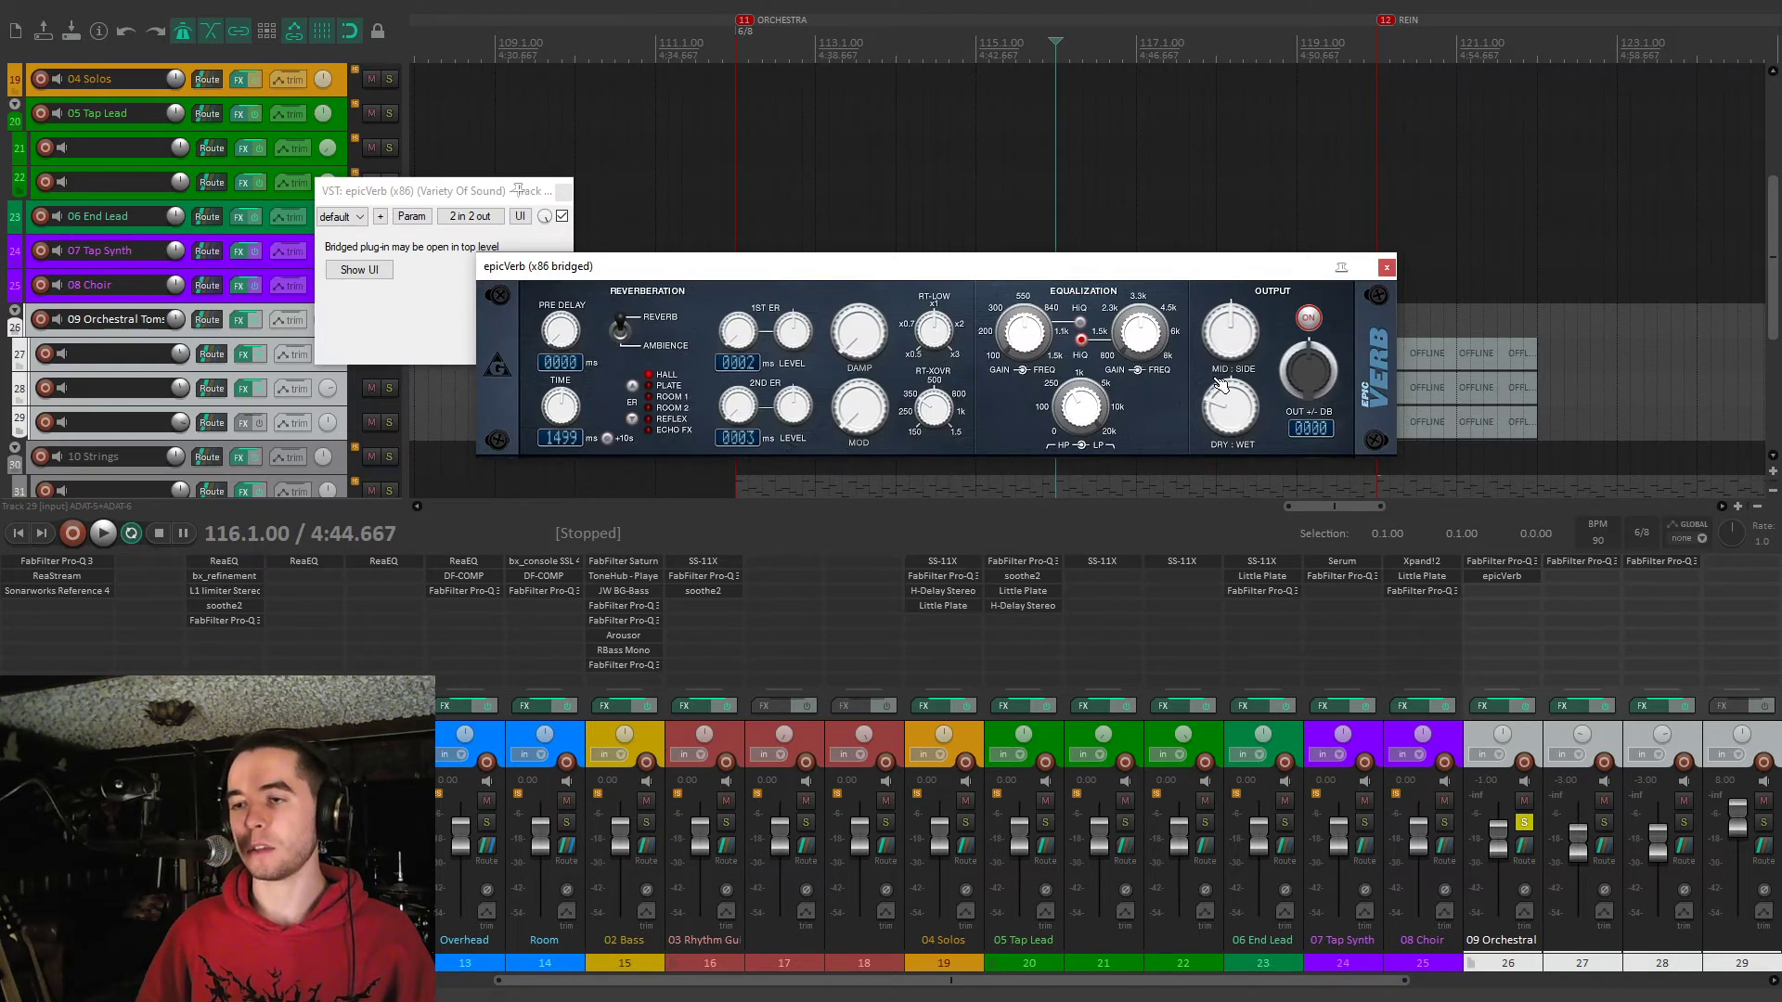
left_click_drag(1318, 269, 934, 348)
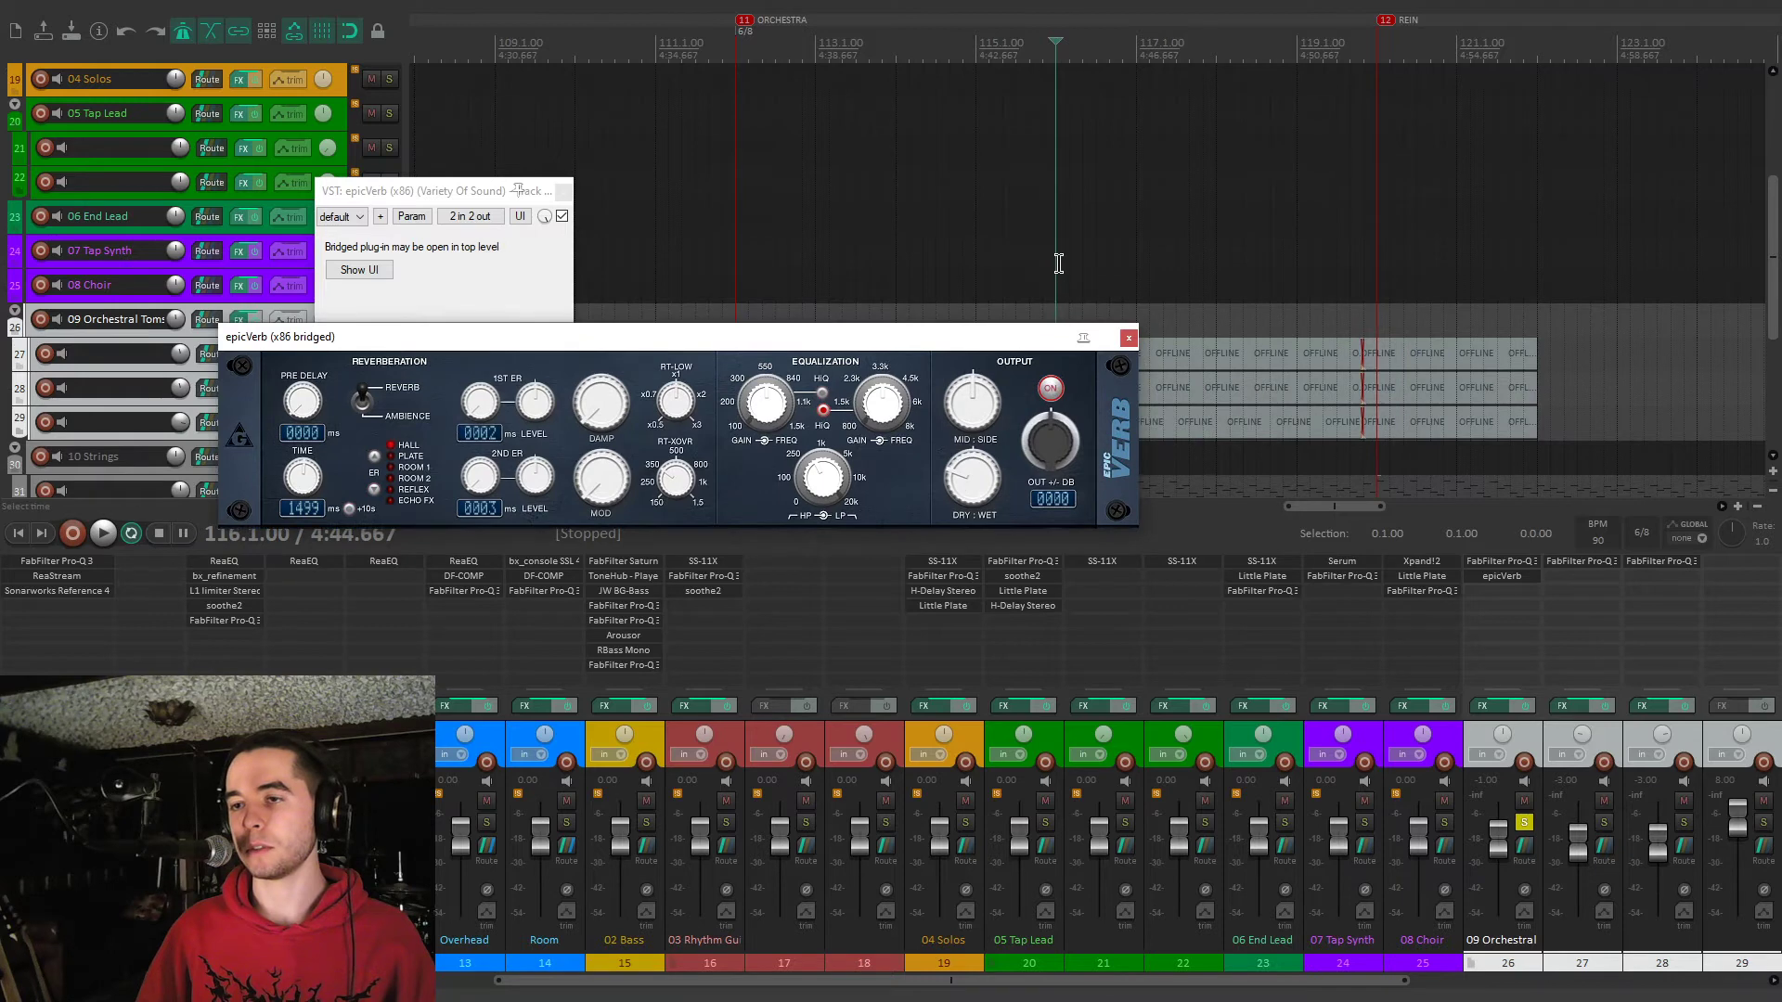
key("space")
left_click(1128, 337)
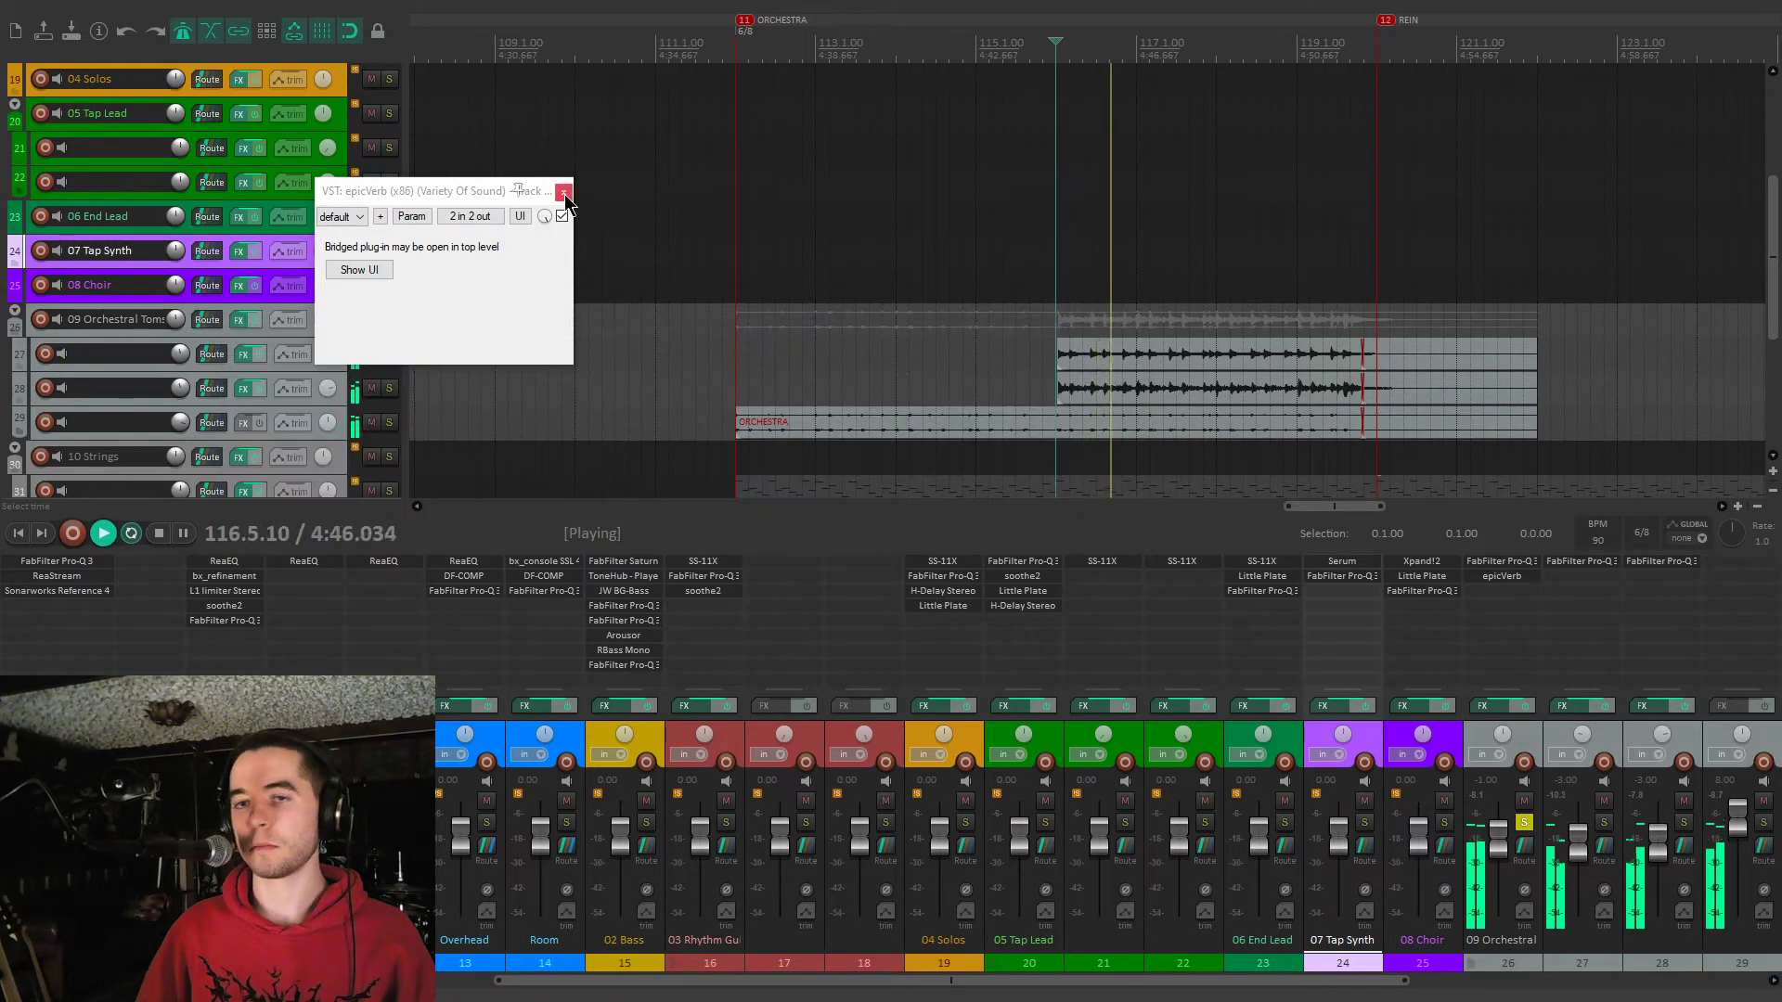
left_click(564, 193)
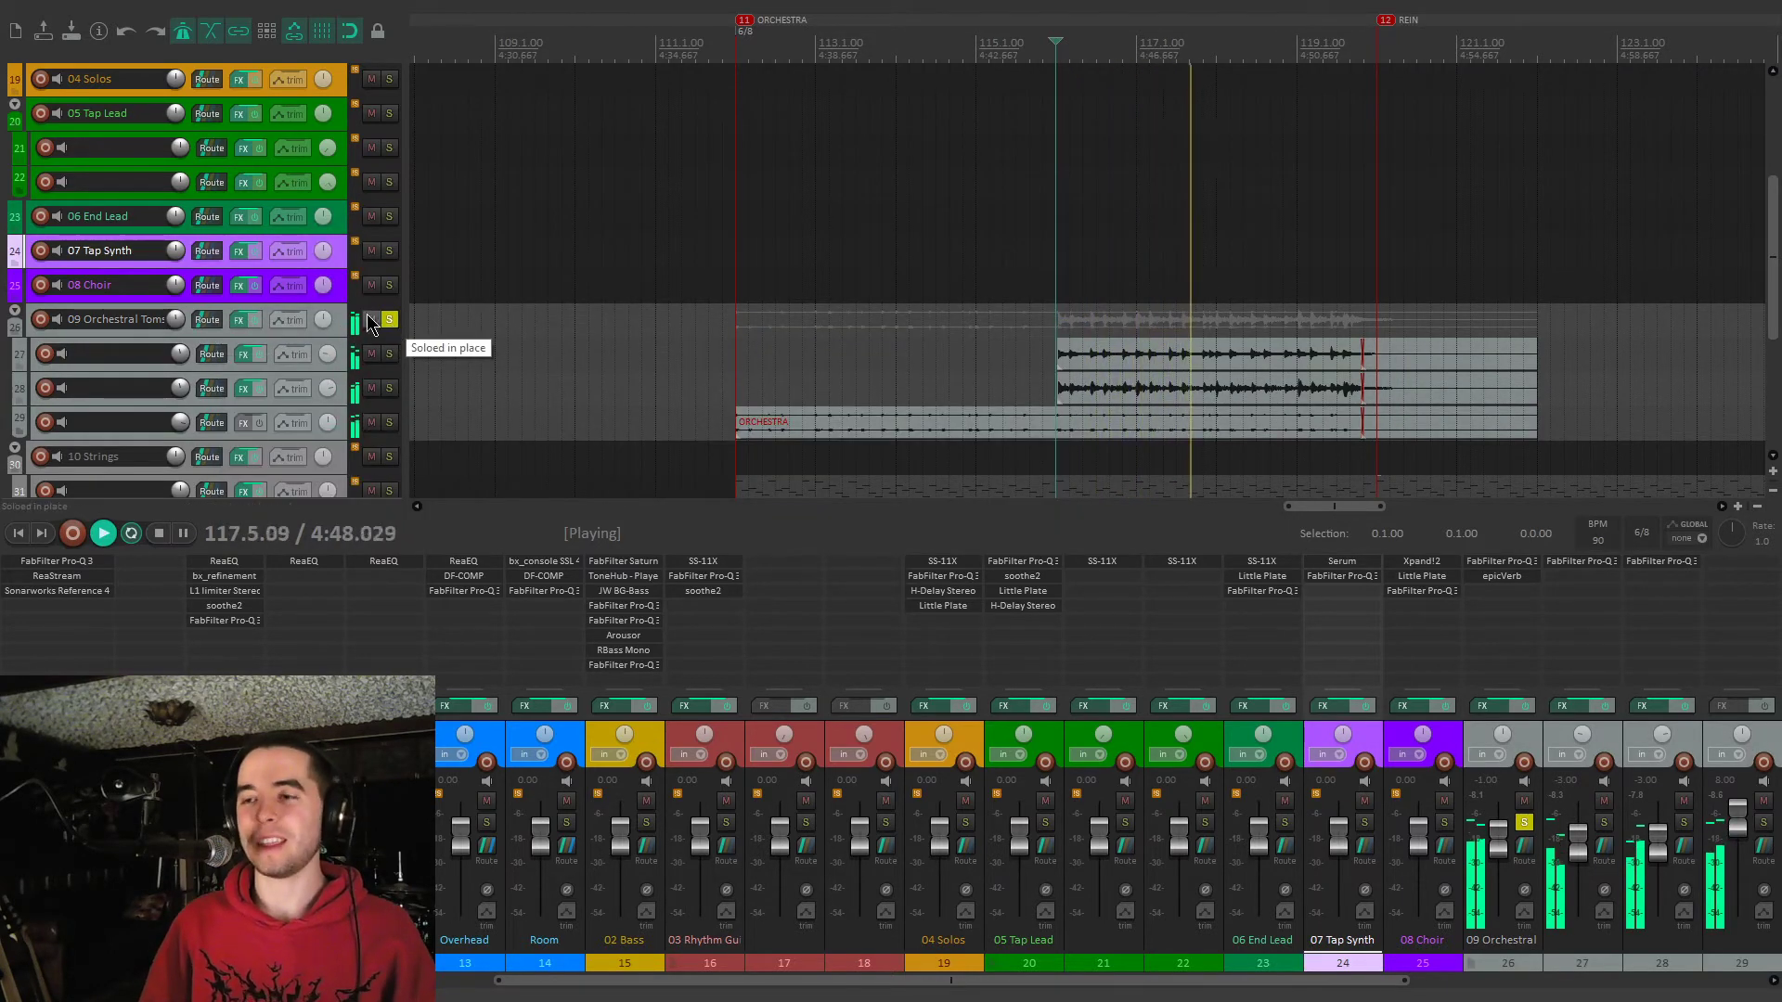
key("space")
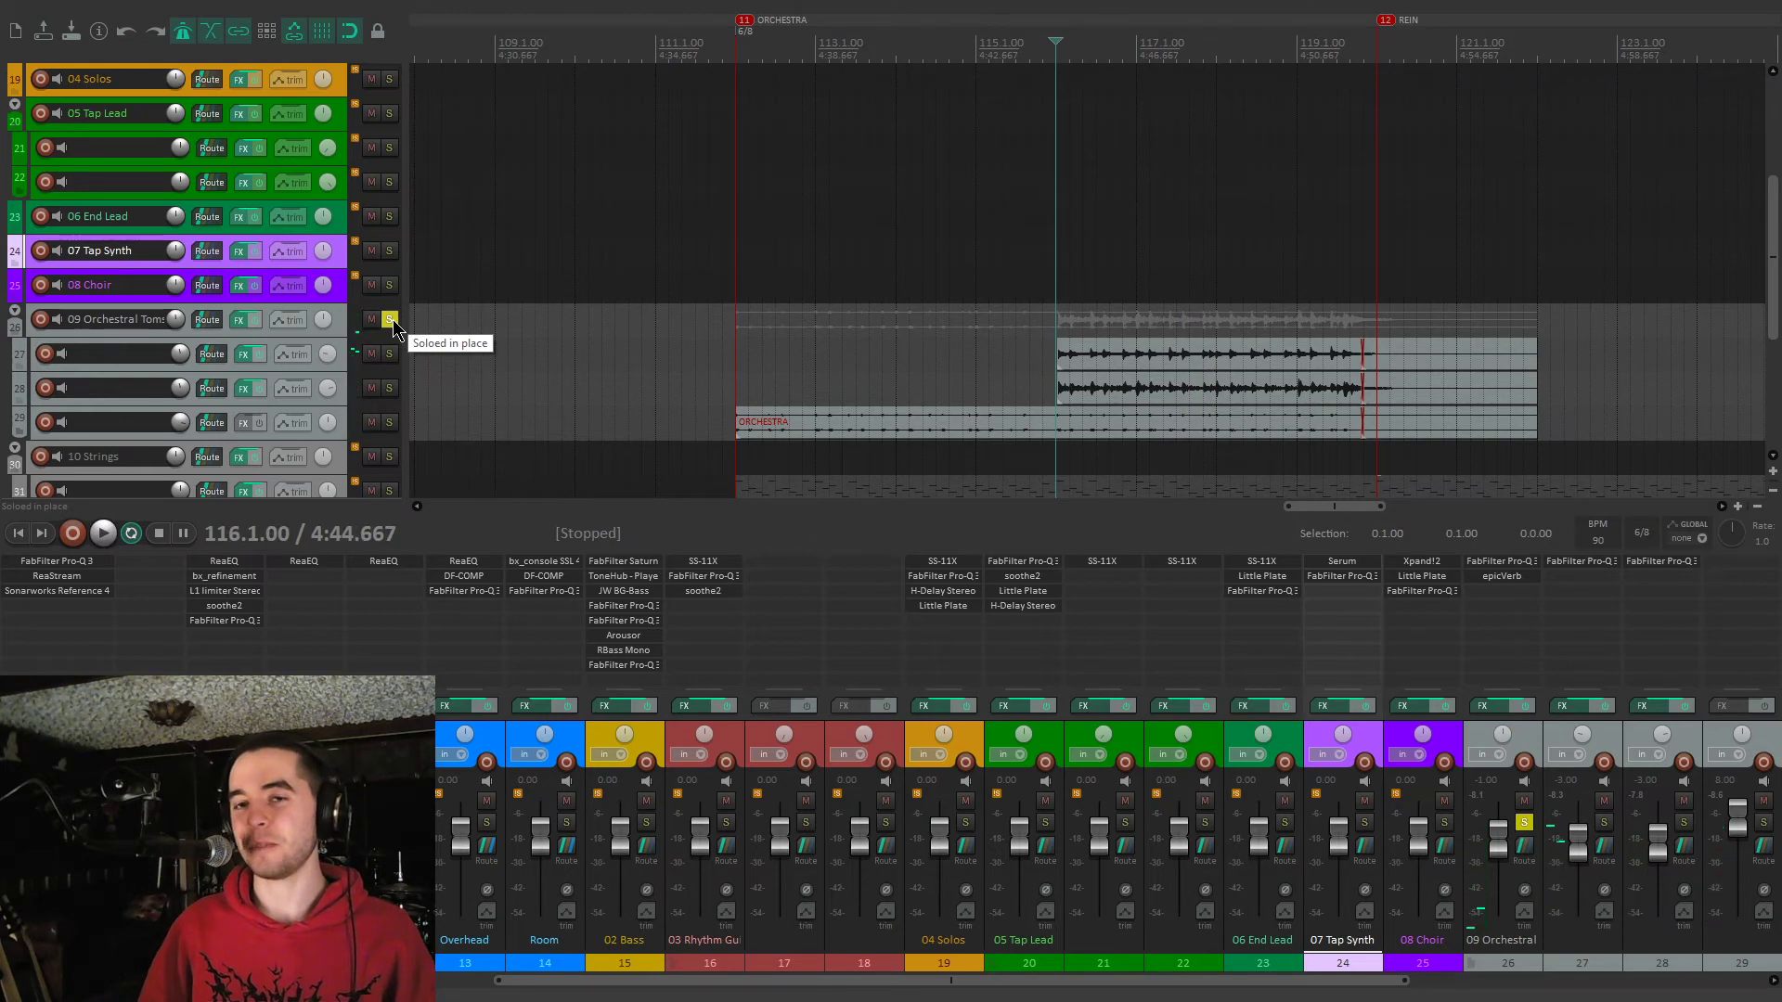
Unsolo 09 Orchestral Toms, play the orchestra section in the full mix while bringing the 10 Strings tracks into view, and stop playback
left_click(390, 319)
key("space")
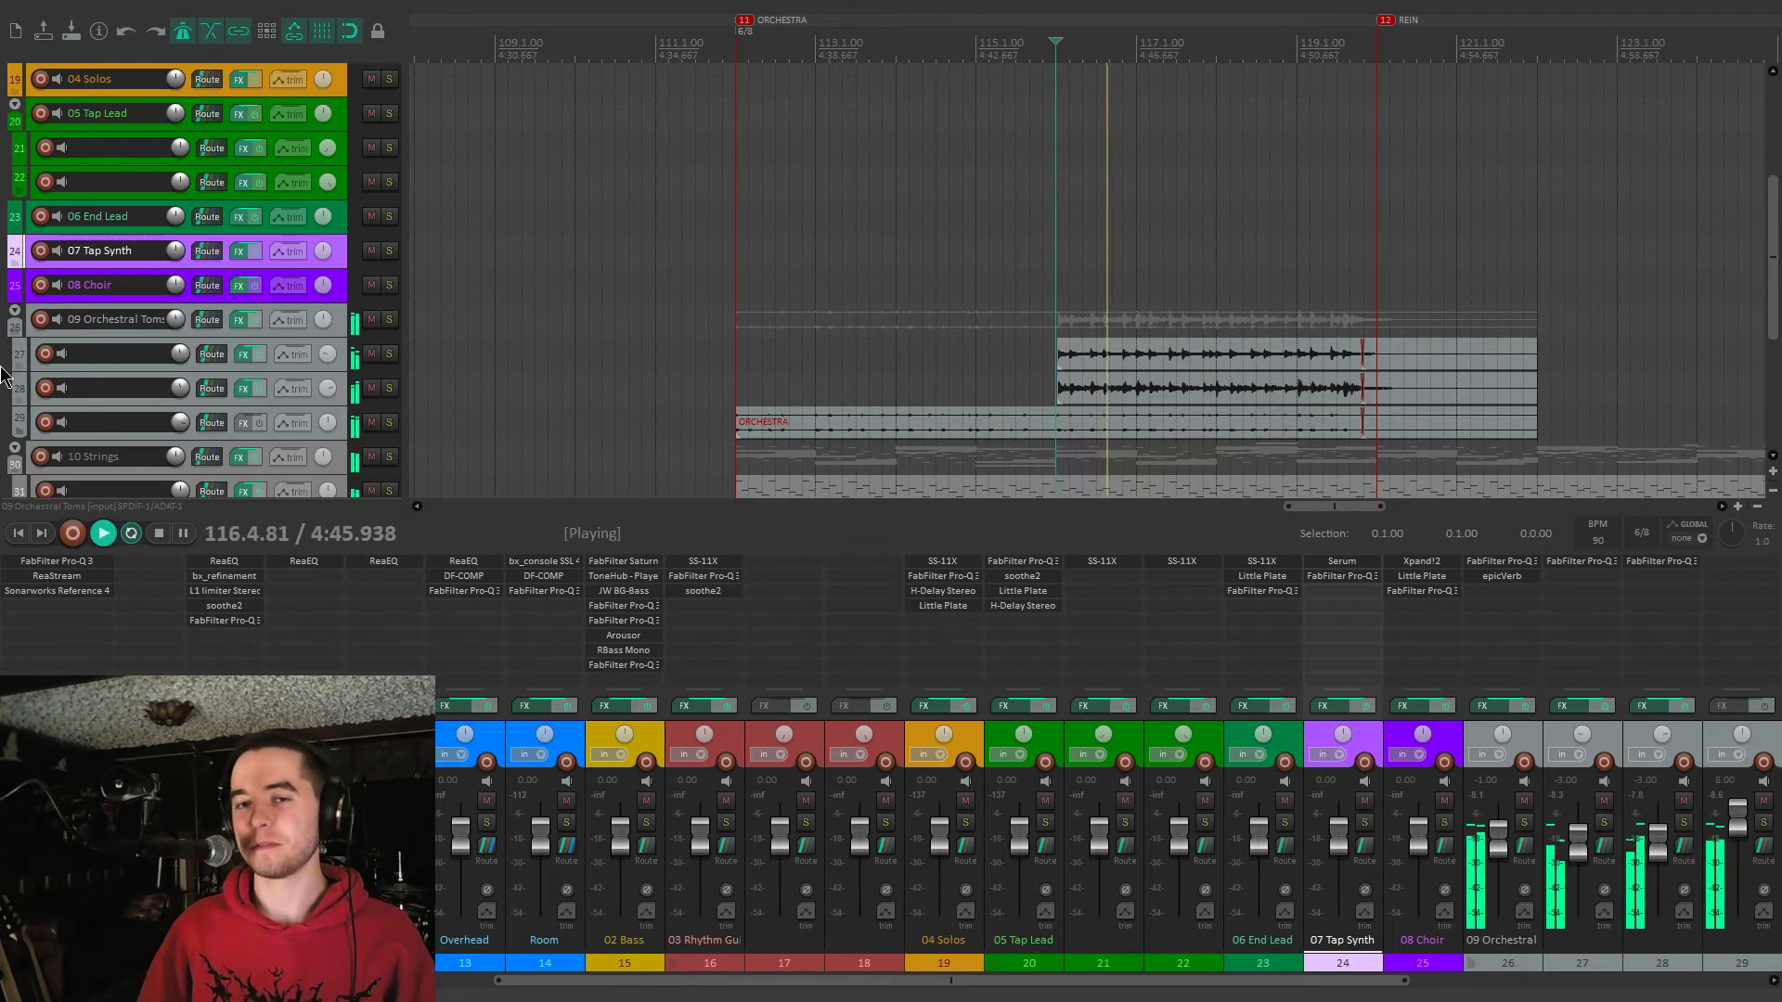
scroll(3, 378, "down", 1)
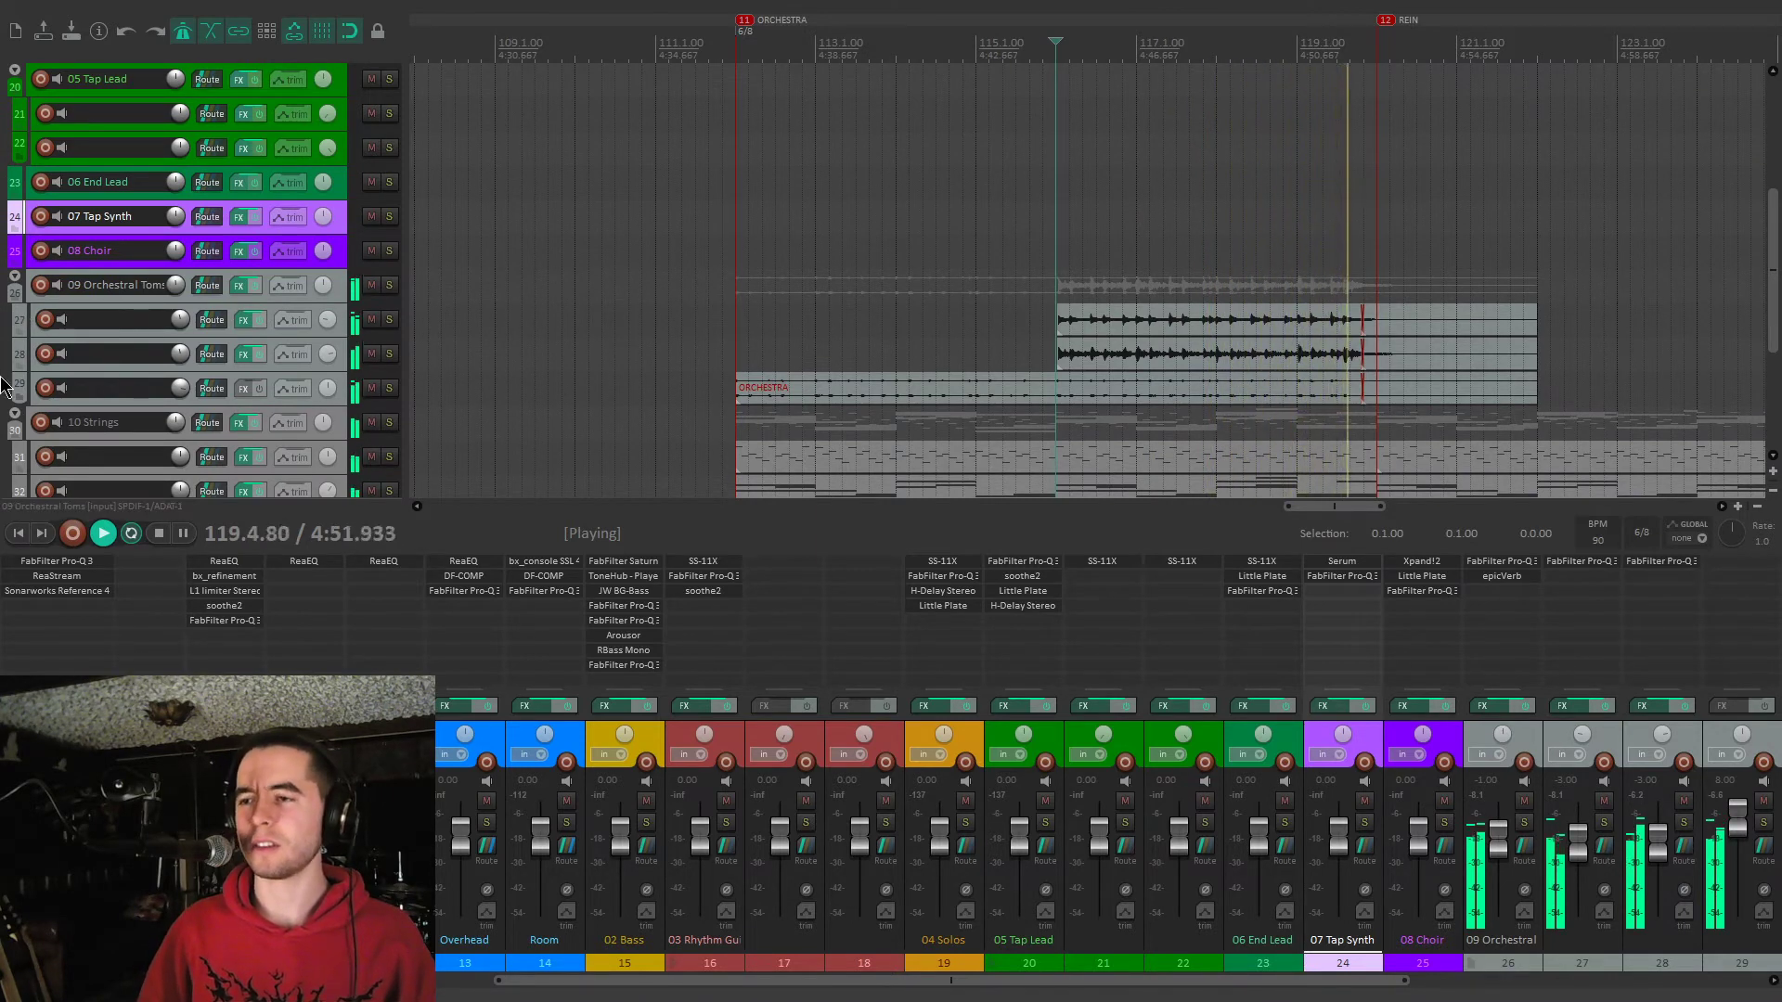
scroll(3, 380, "down", 2)
scroll(665, 310, "down", 3)
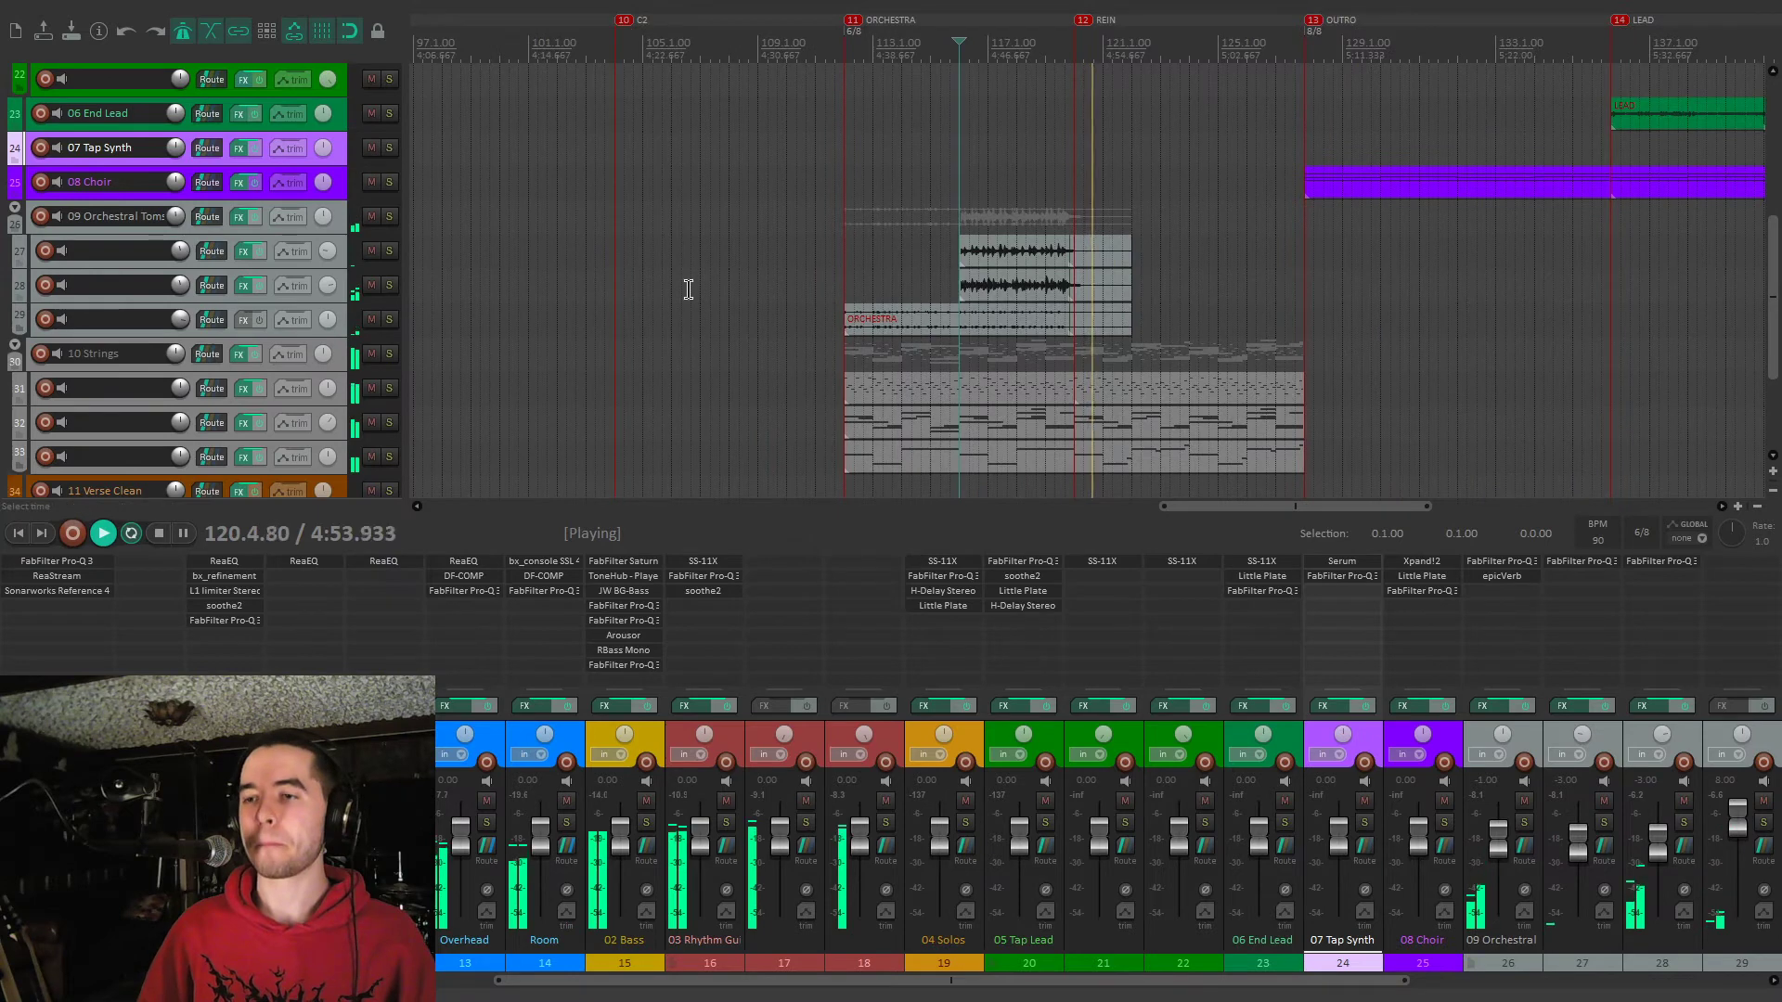
scroll(747, 306, "down", 2)
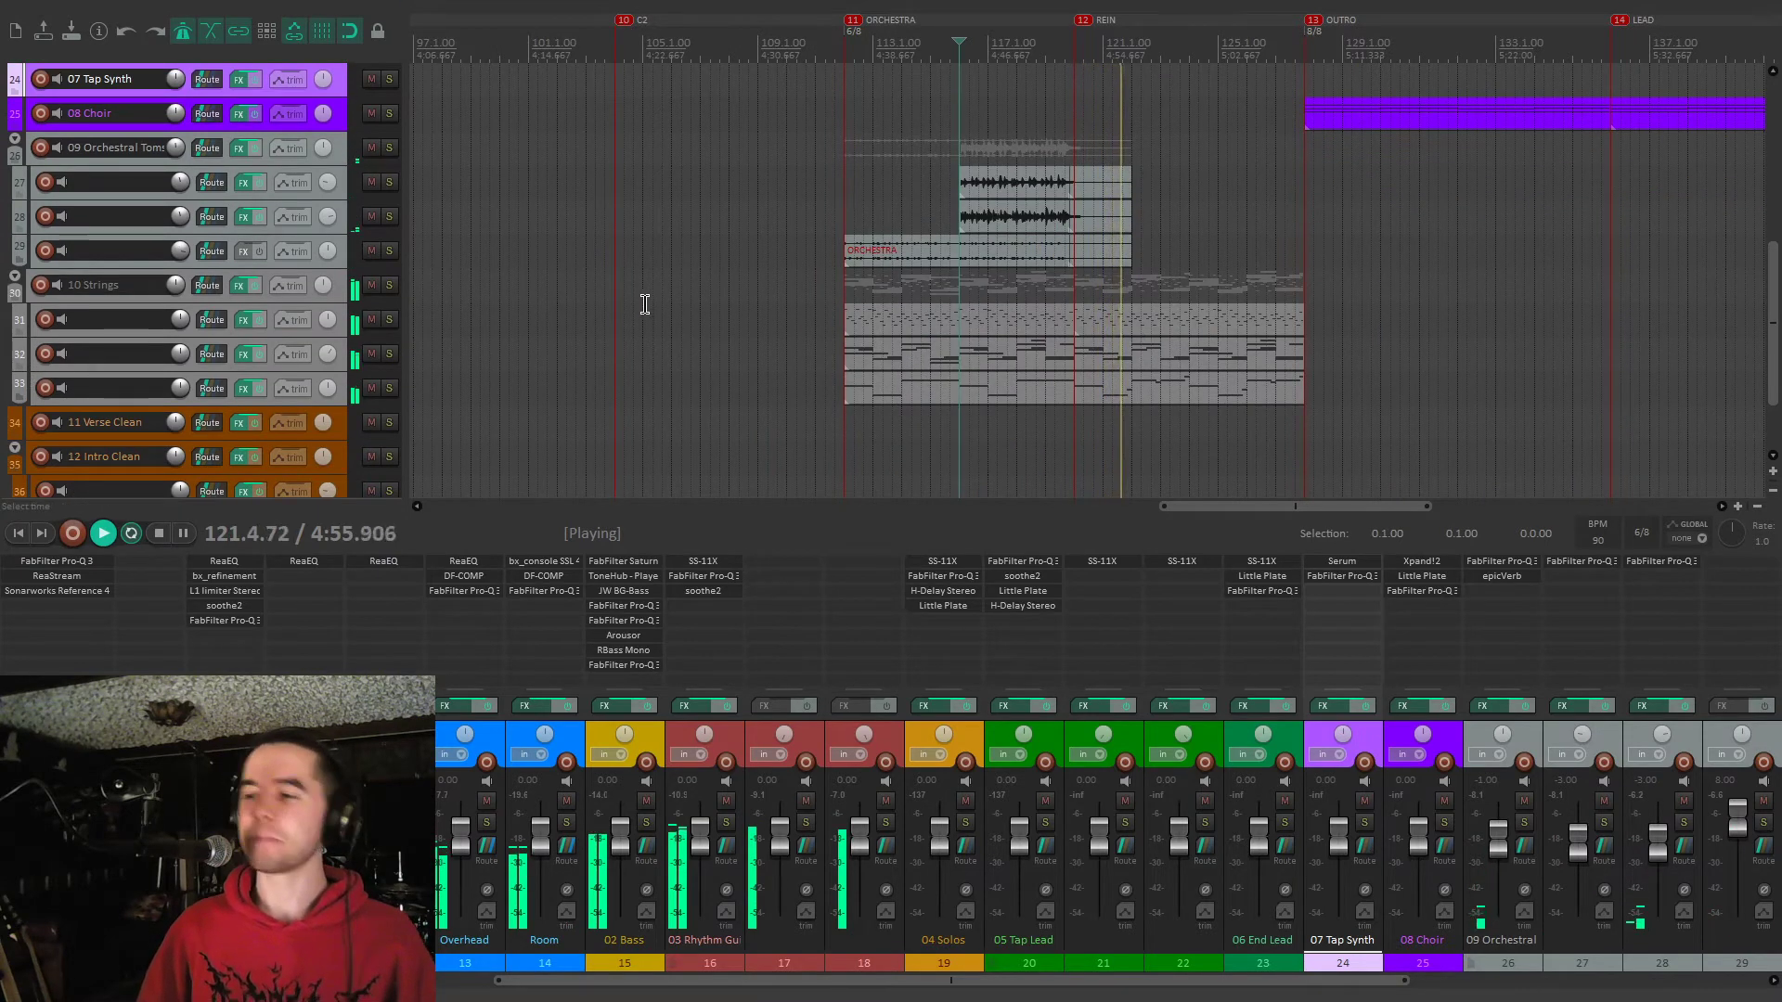
scroll(1410, 727, "right", 3)
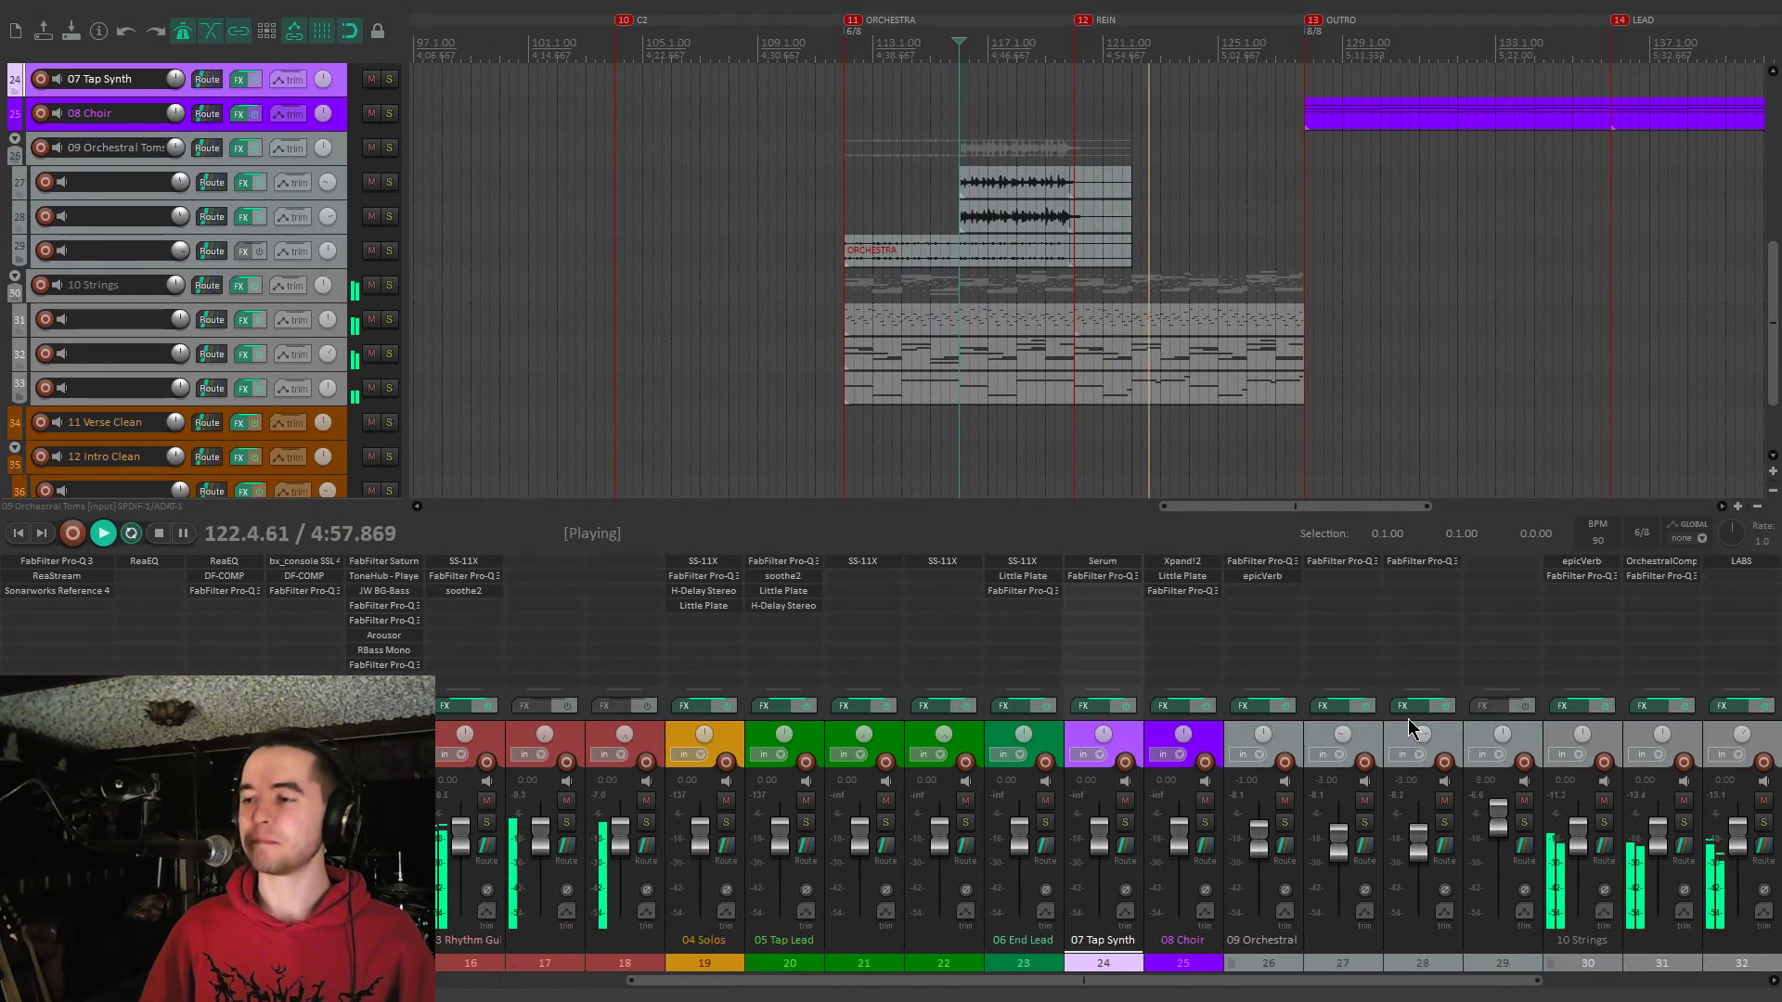
scroll(1411, 727, "right", 5)
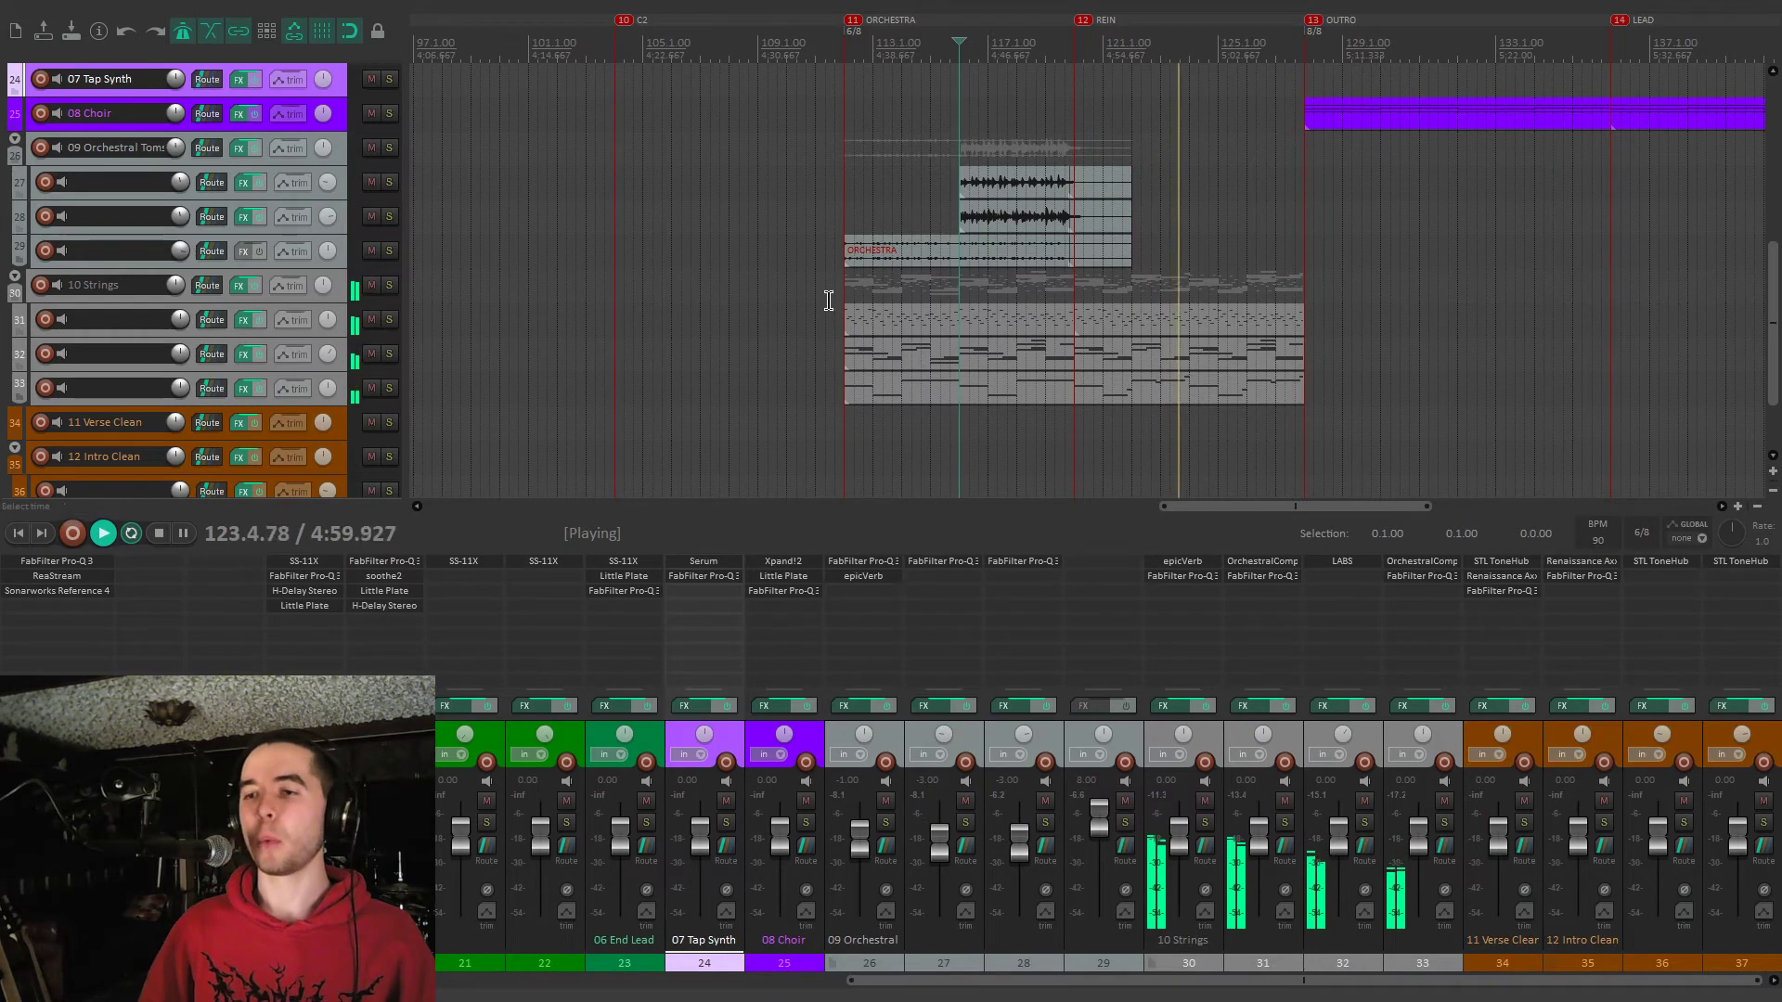
key("space")
Solo the 10 Strings folder and audition it from the ORCHESTRA marker at bar 112
key("F6")
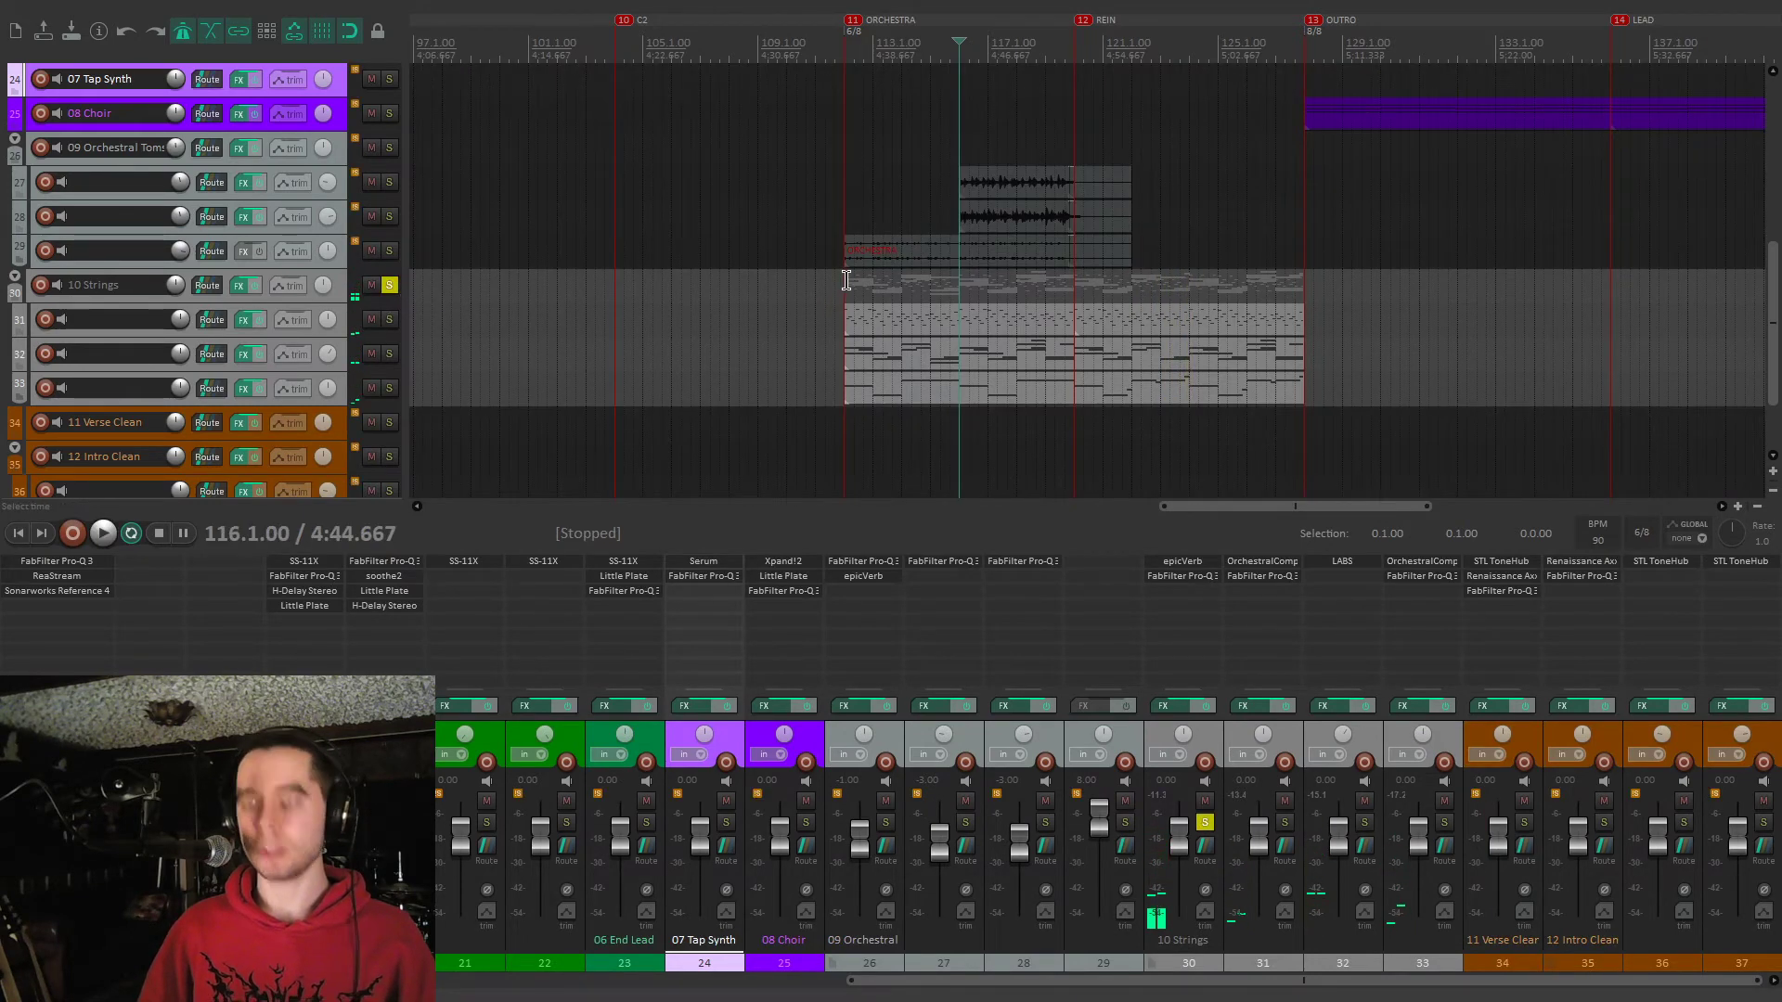
left_click(847, 281)
key("space")
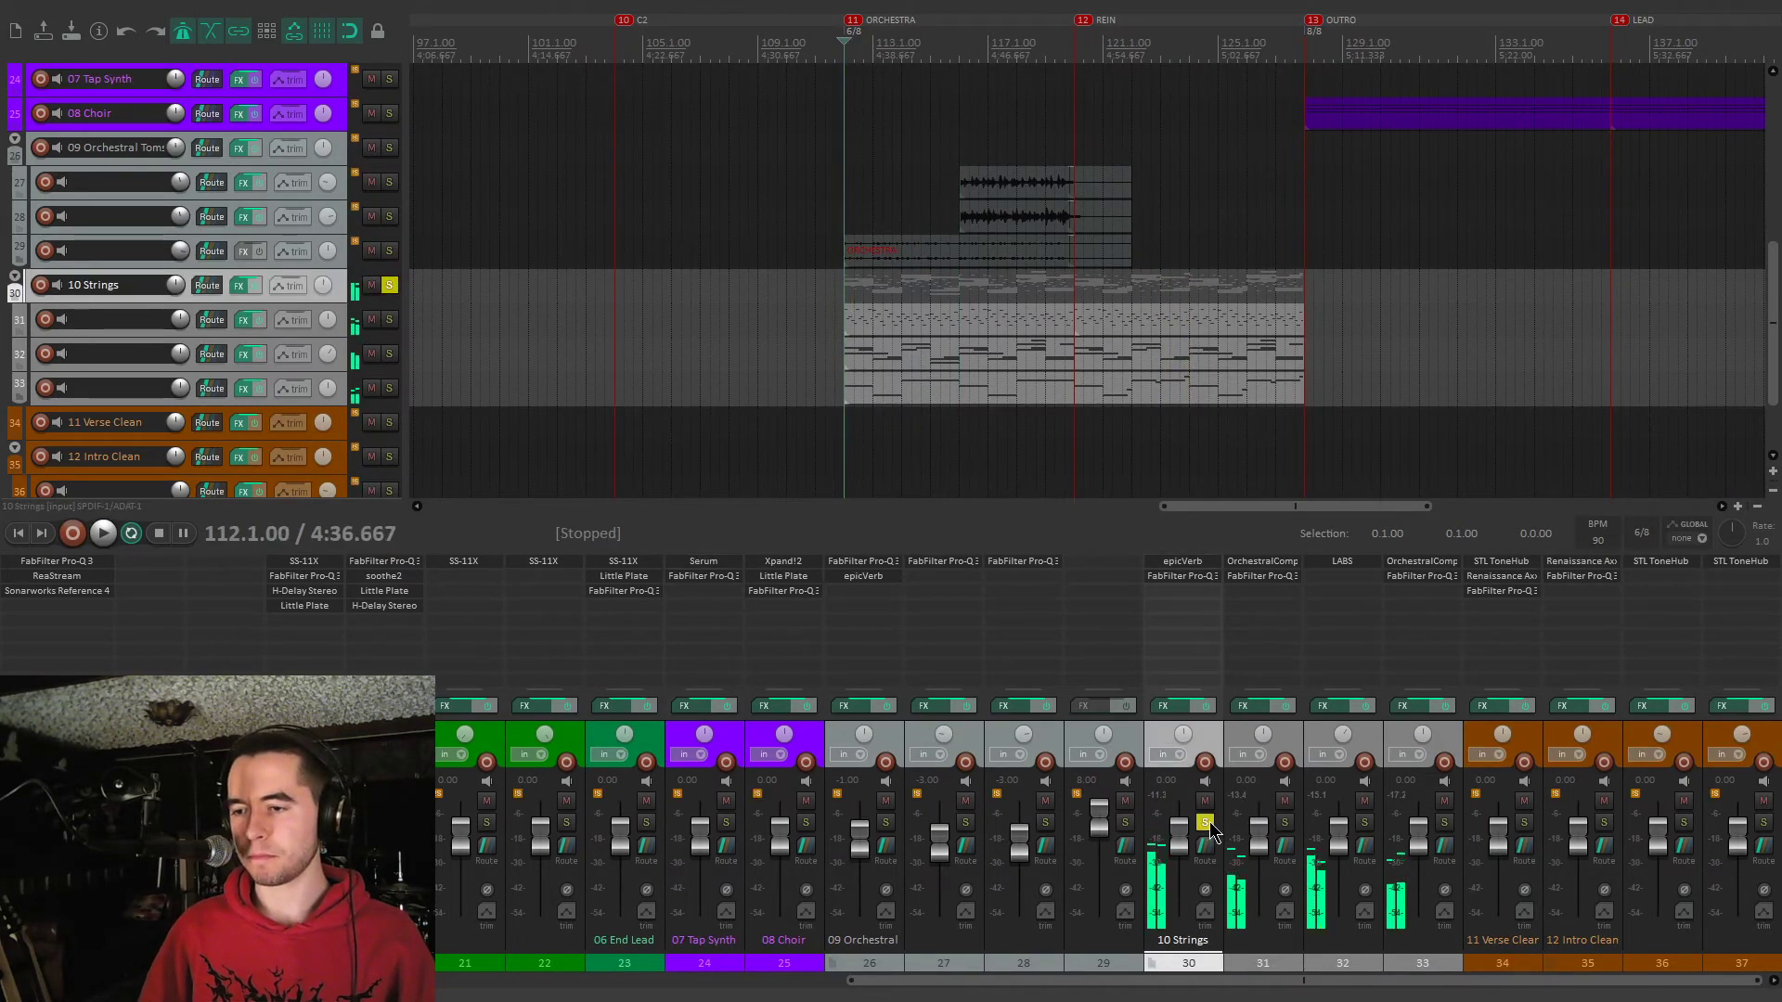
Switch the solo from 10 Strings to track 31, play it, and open its OrchestralCompanionStrings instrument
left_click(1205, 822)
left_click(1285, 822)
key("space")
left_click(1262, 562)
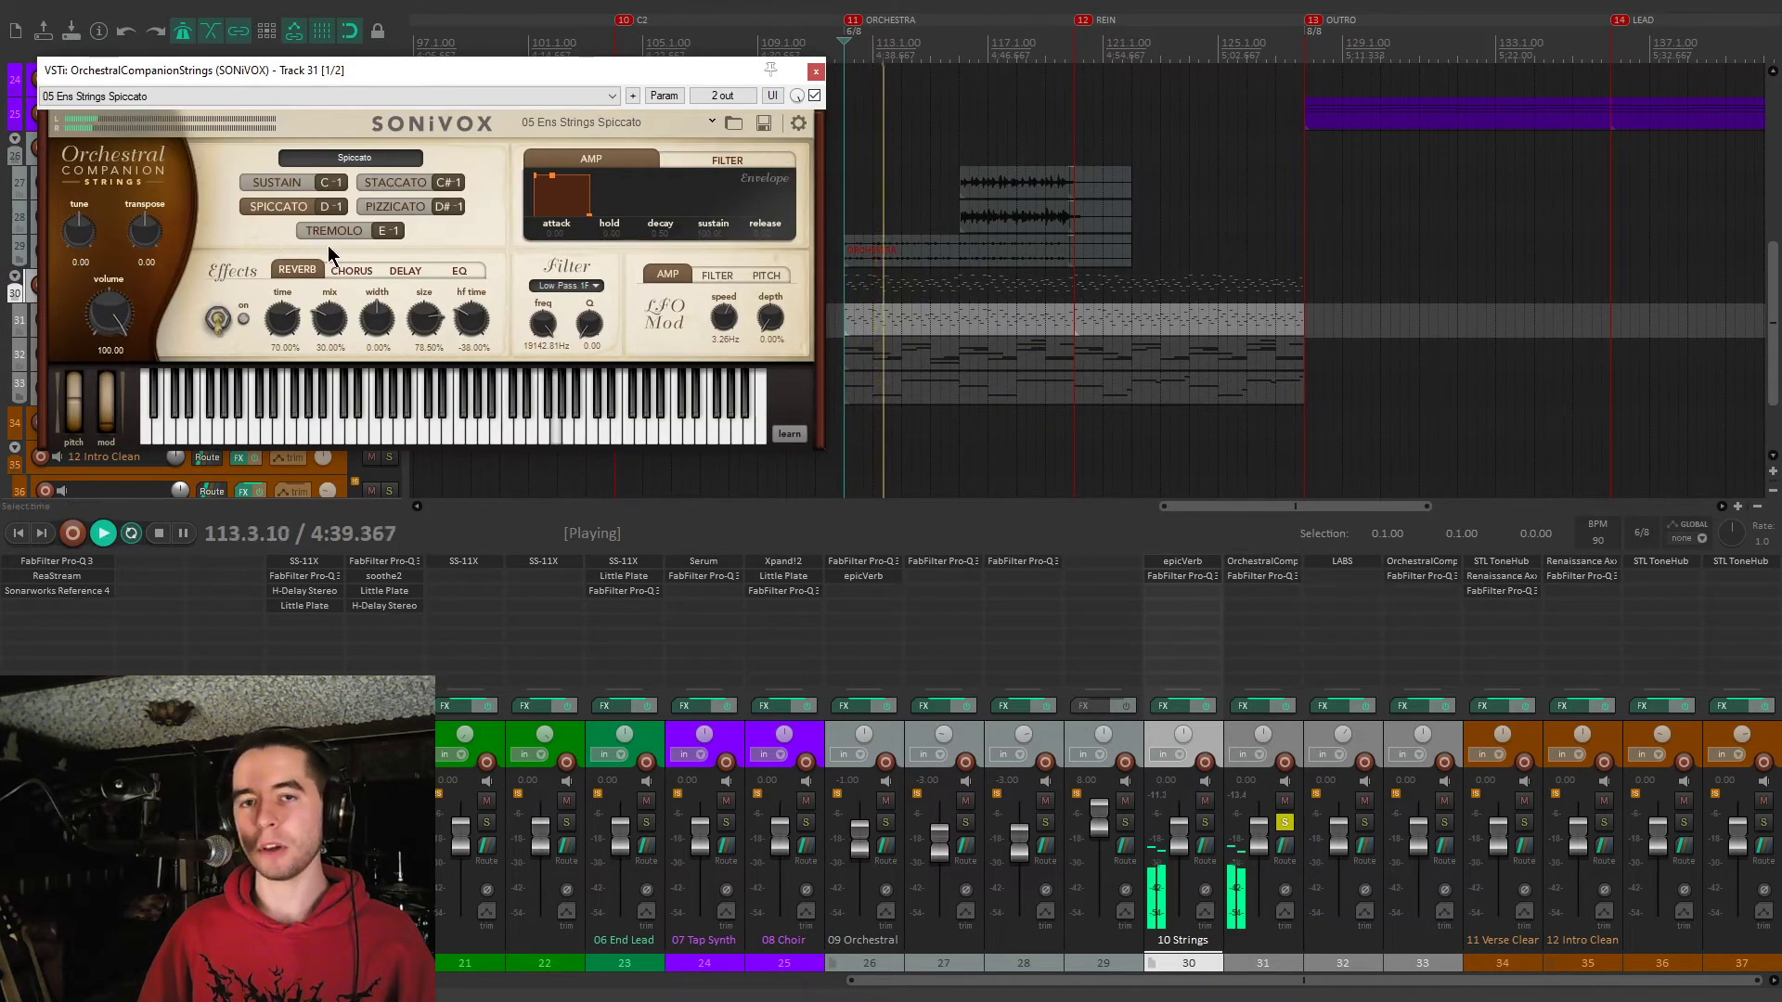
Open Pro-Q 3 on track 31, examine its boost and dynamic cut during playback, and close both plug-in windows
left_click(1297, 591)
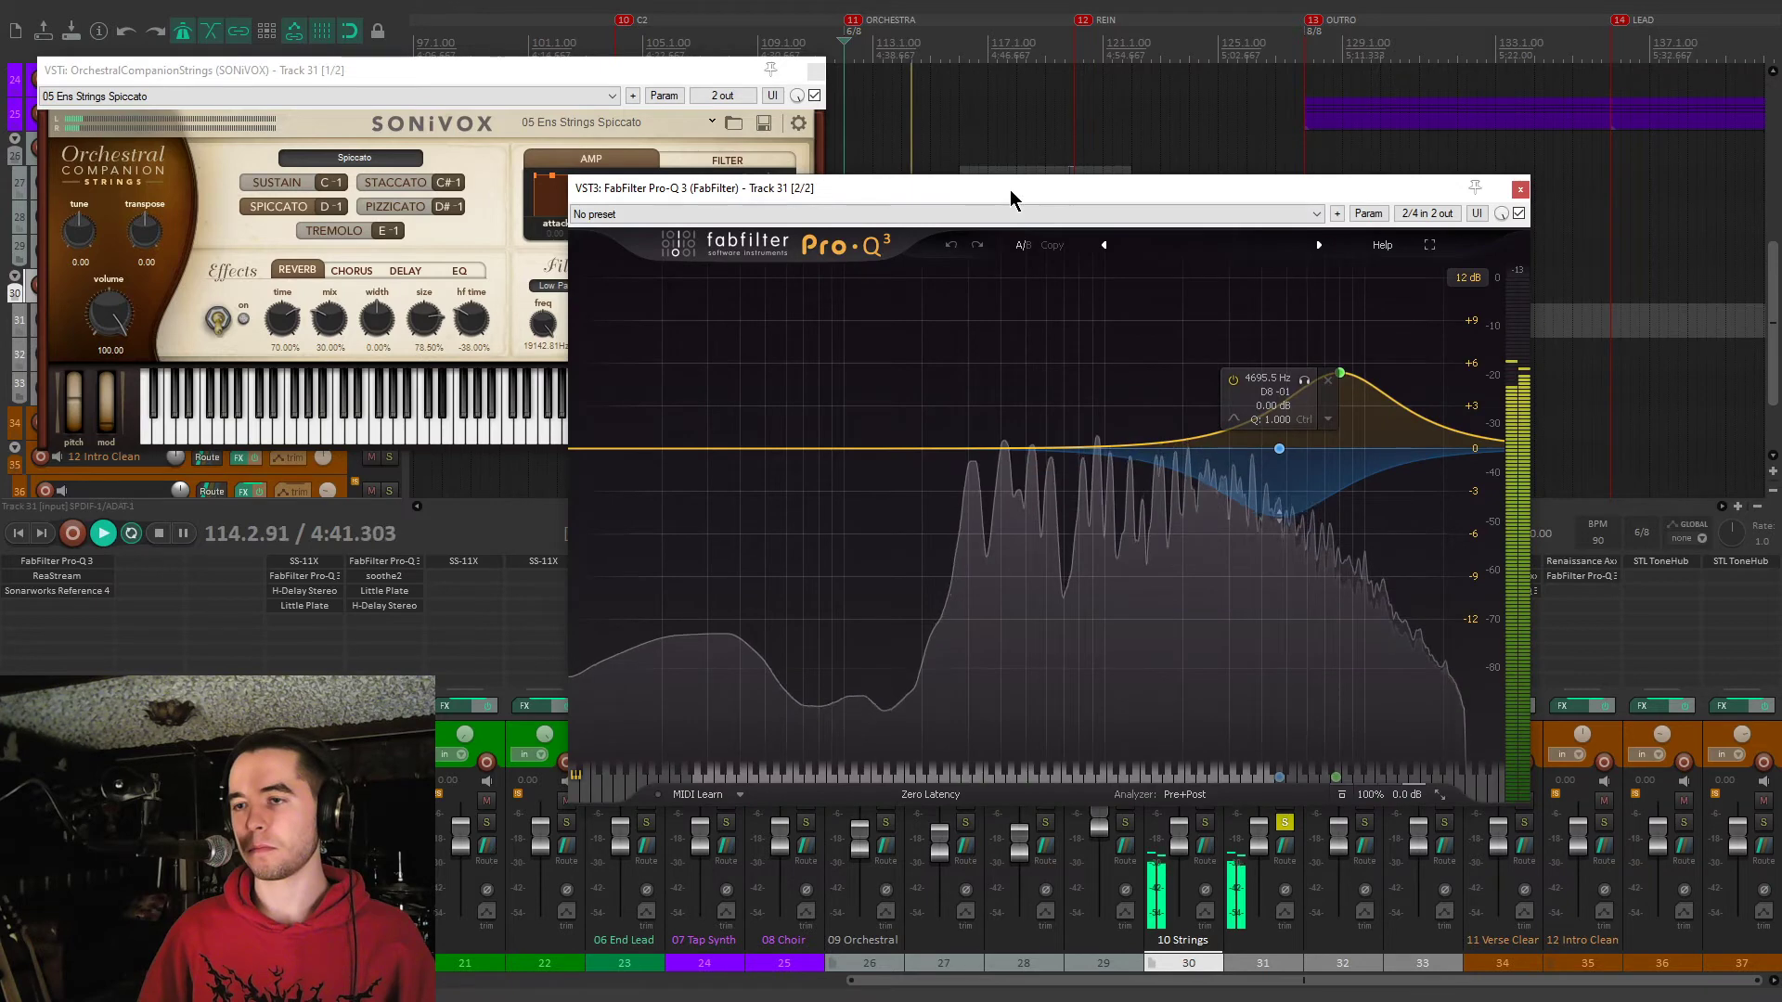
left_click_drag(1010, 189, 990, 181)
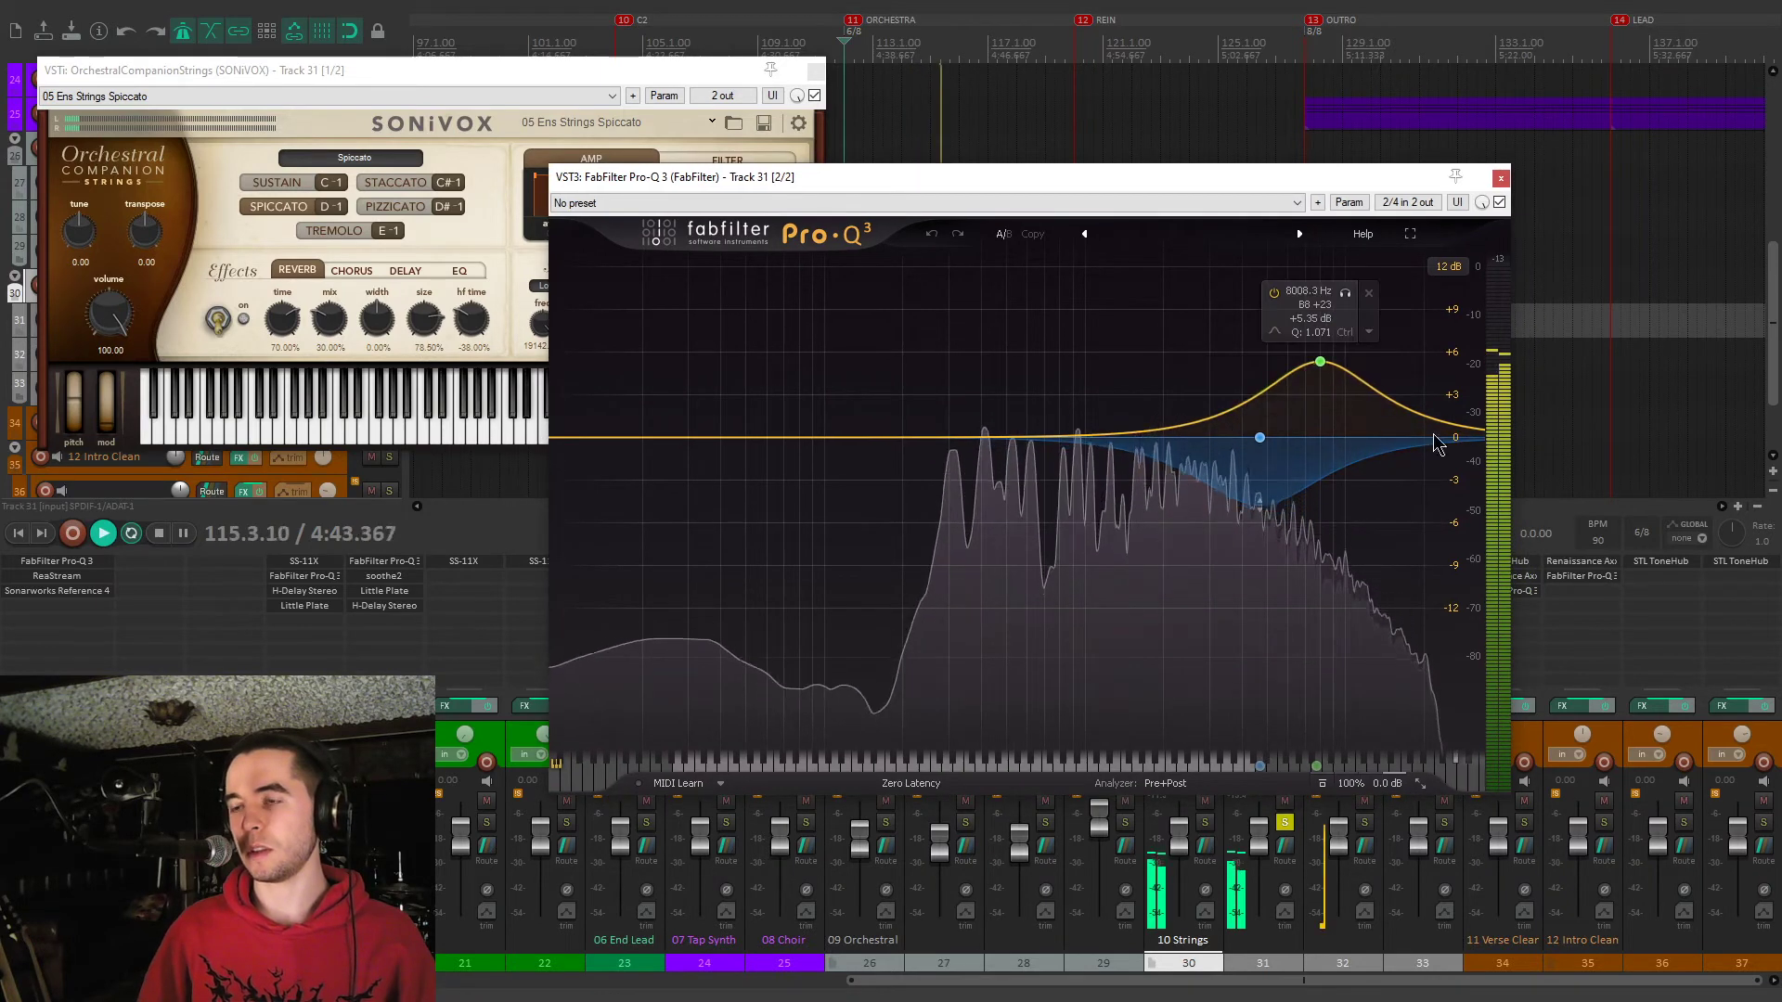
key("space")
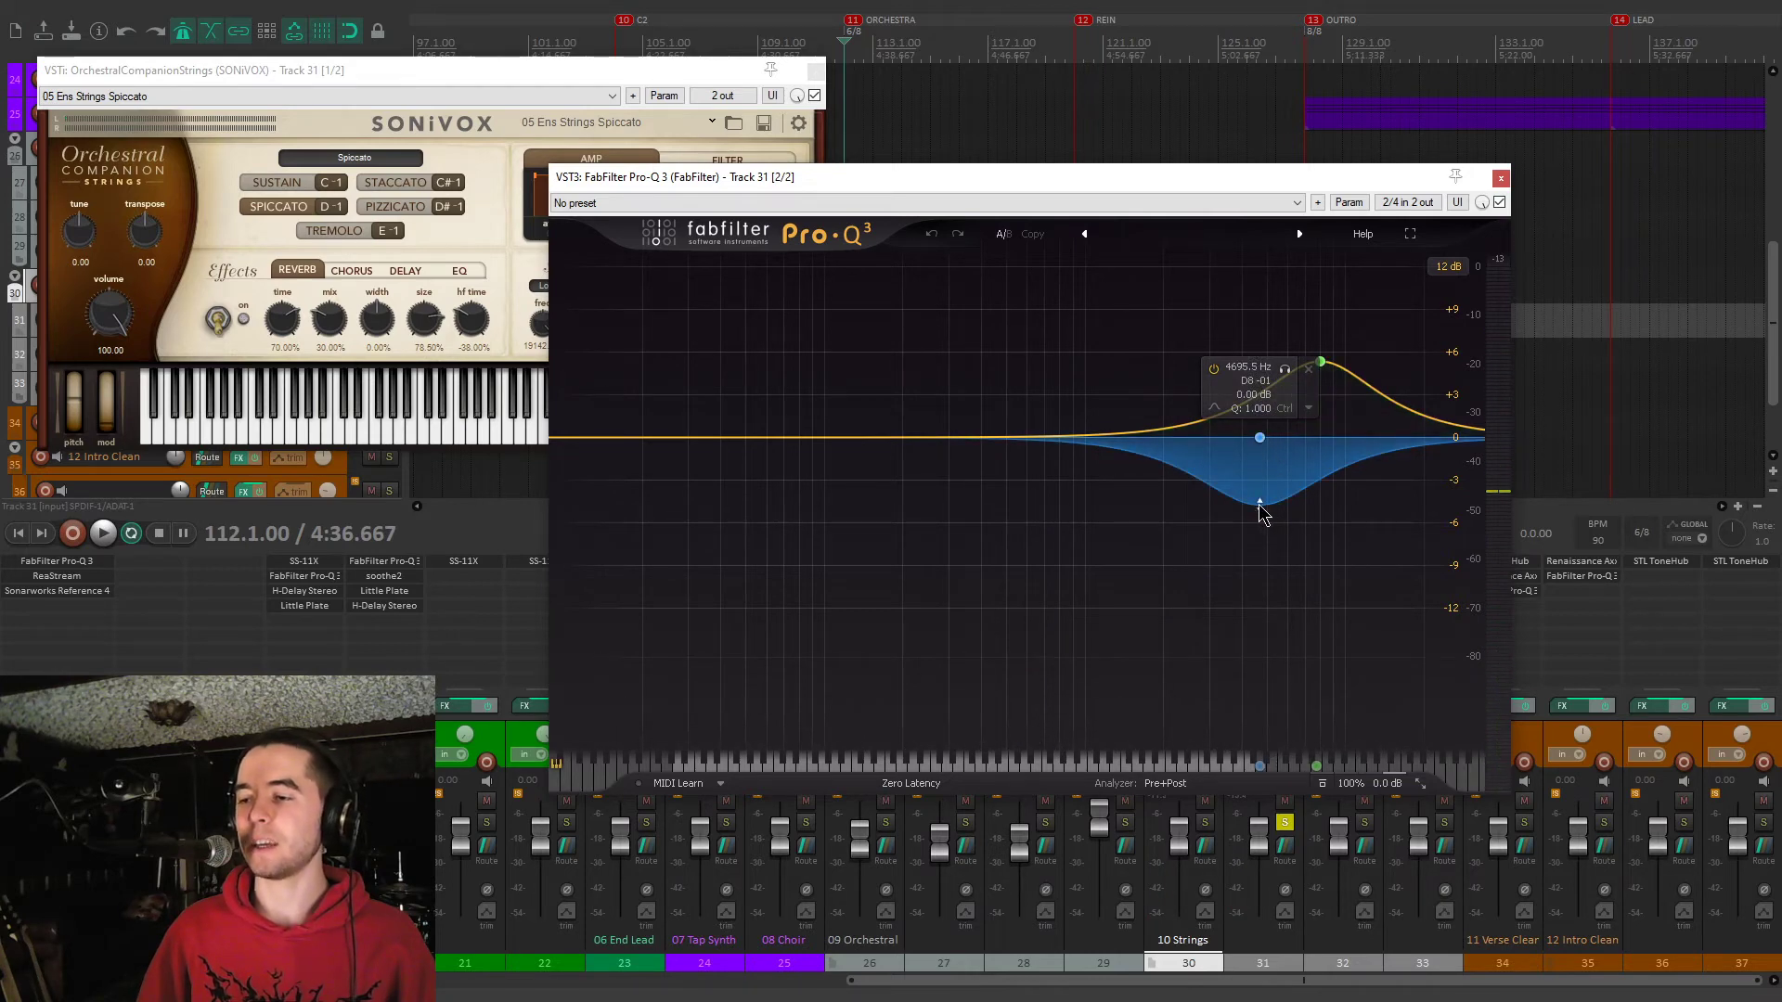
key("space")
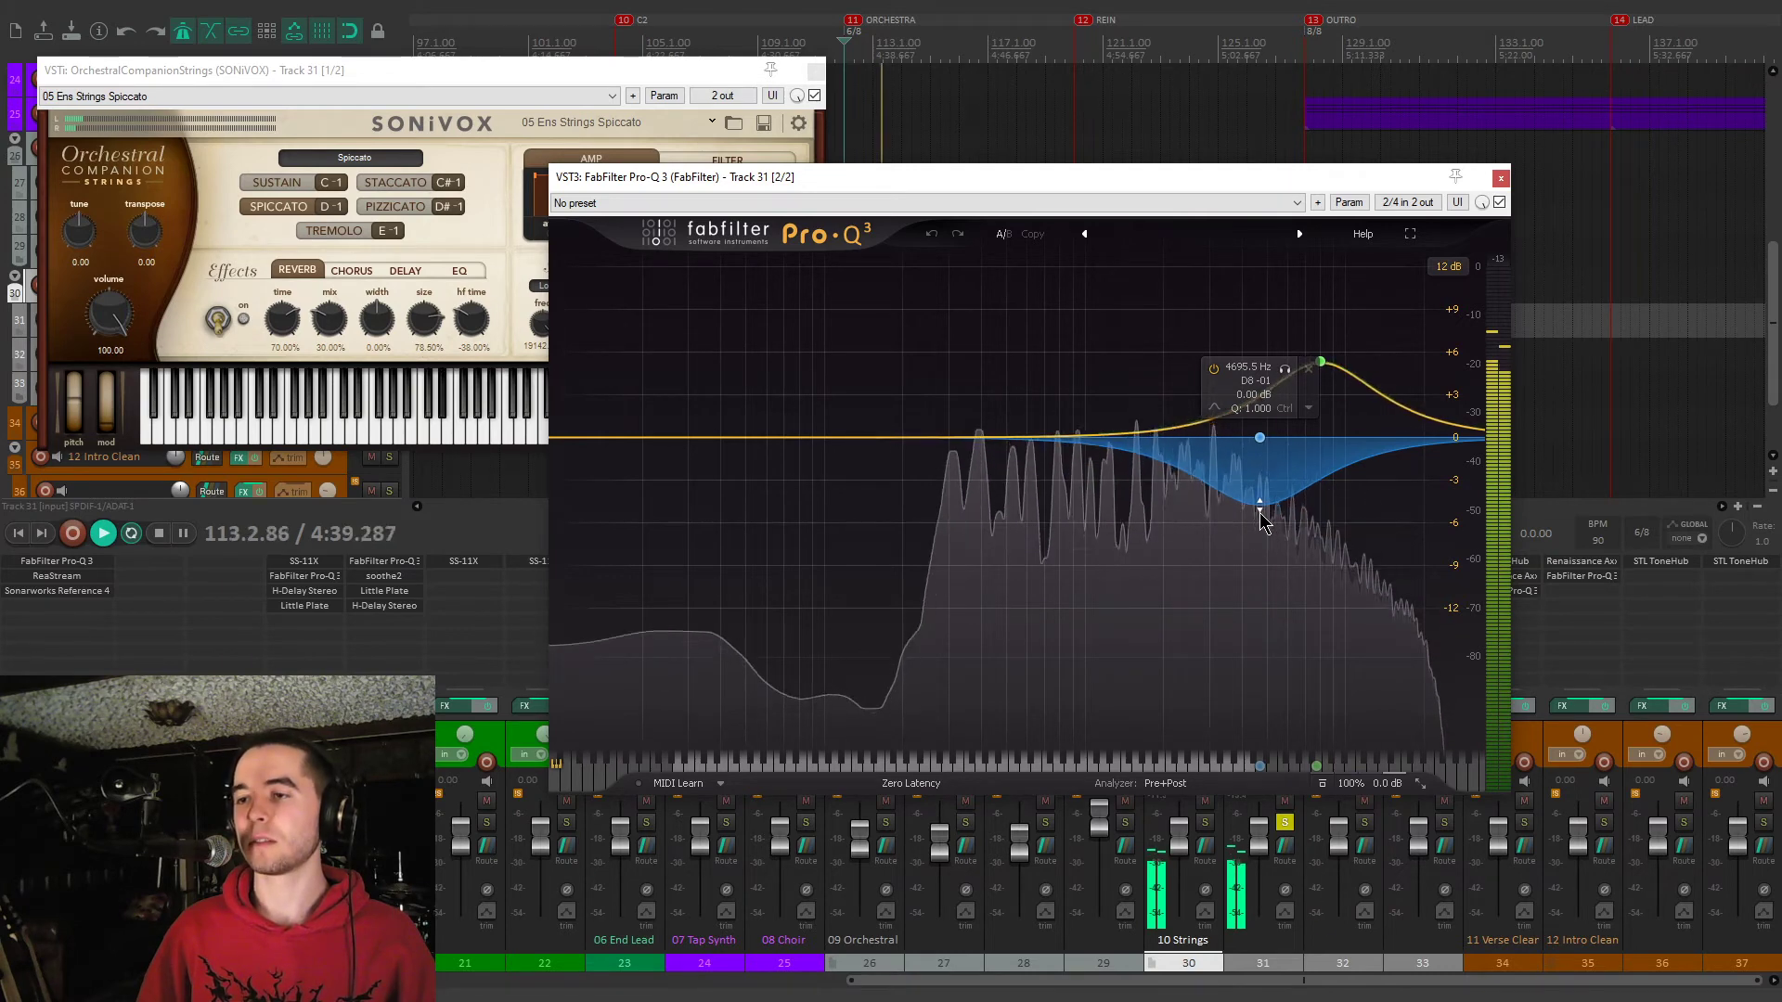
key("space")
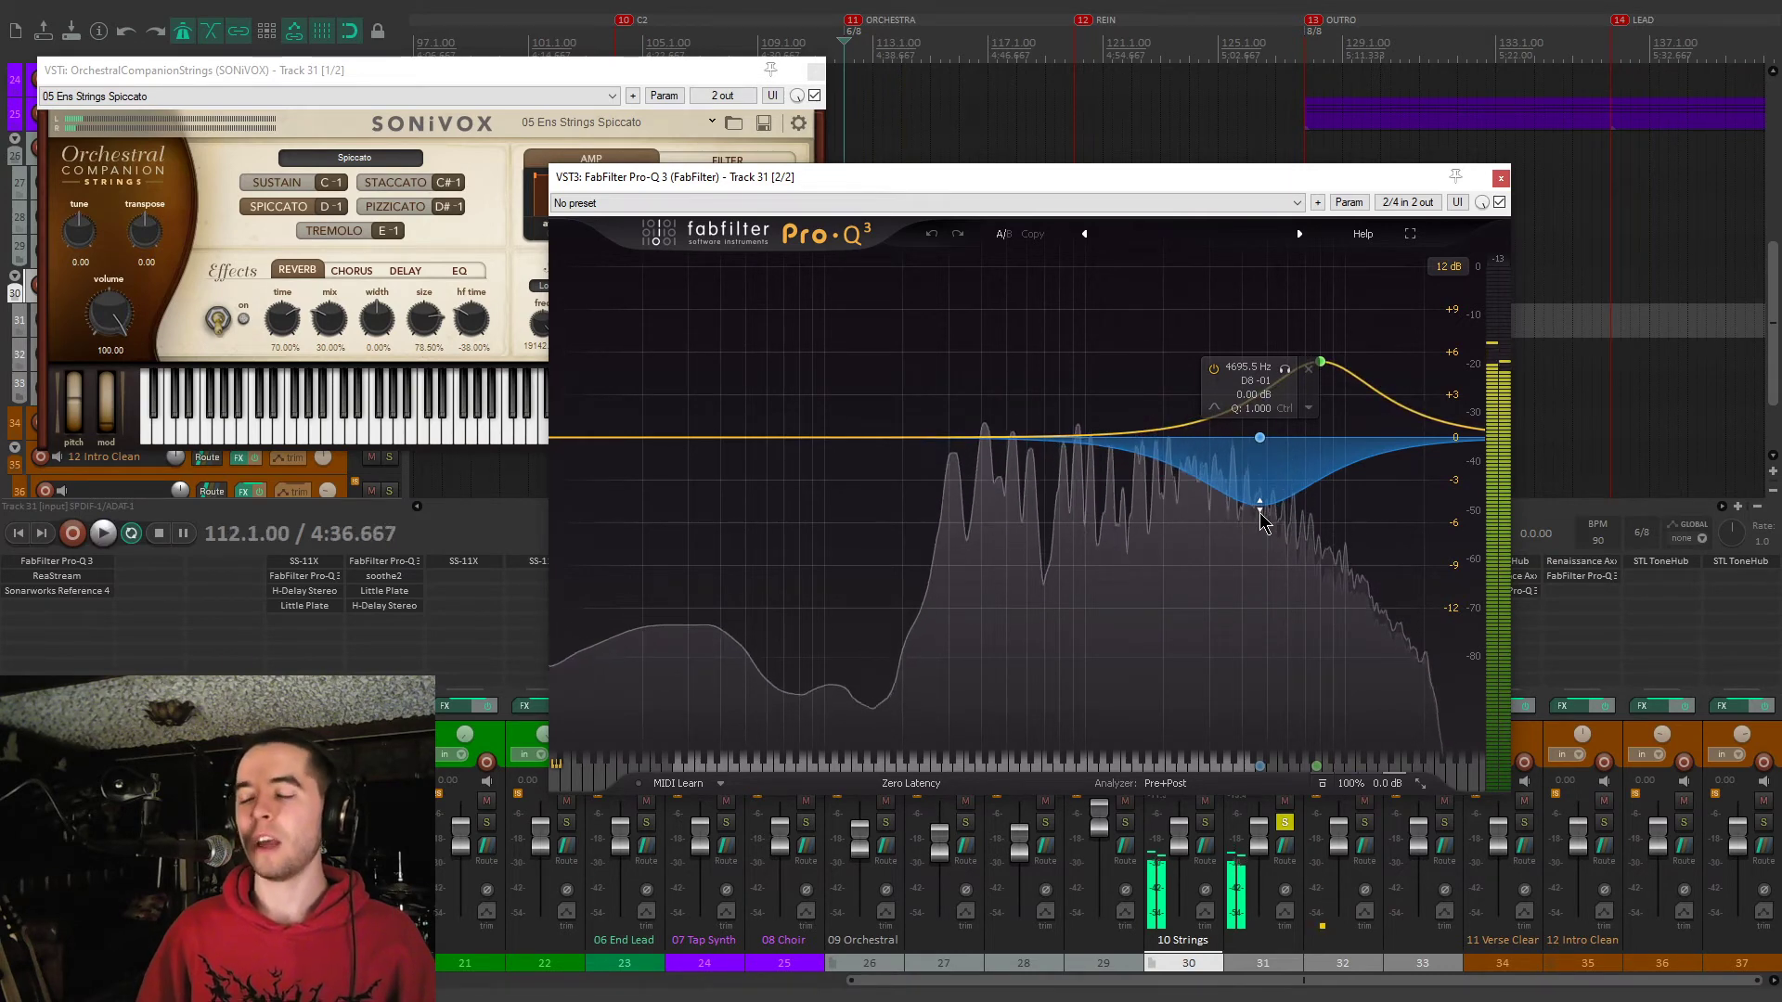
left_click(1501, 177)
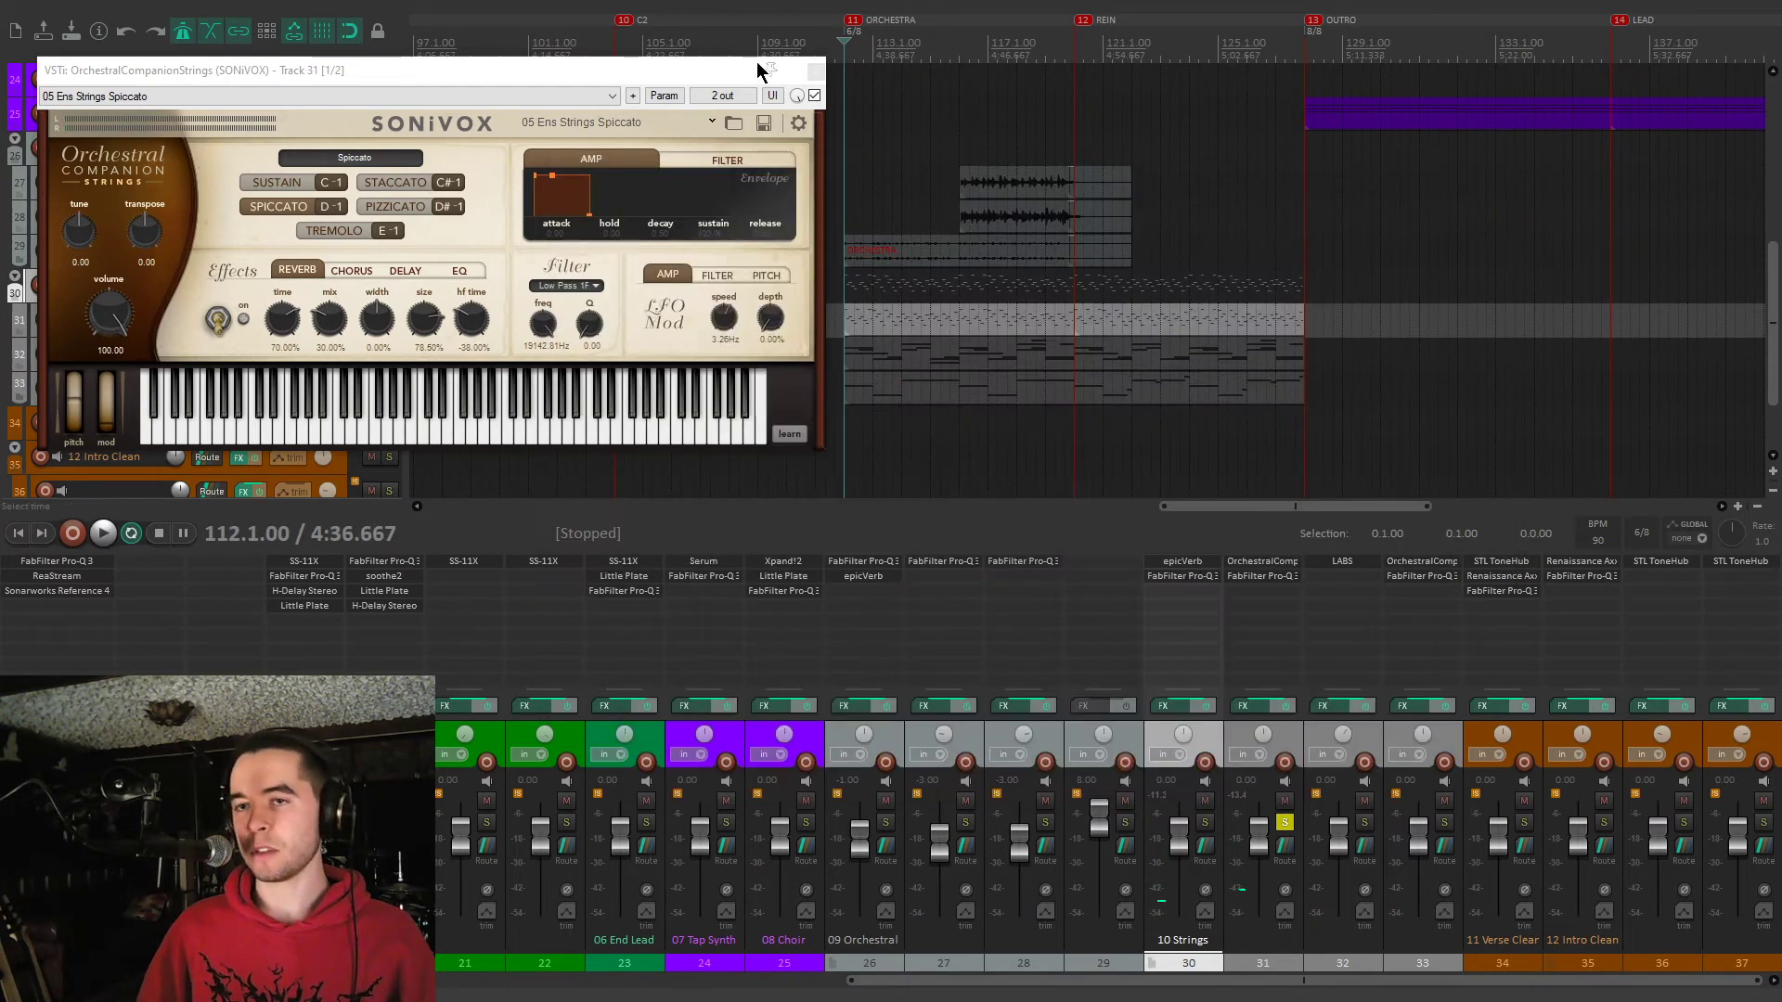
left_click(814, 72)
Solo track 32, play it while viewing its LABS instrument, stop playback, and close the plug-in window
left_click(1365, 823)
key("space")
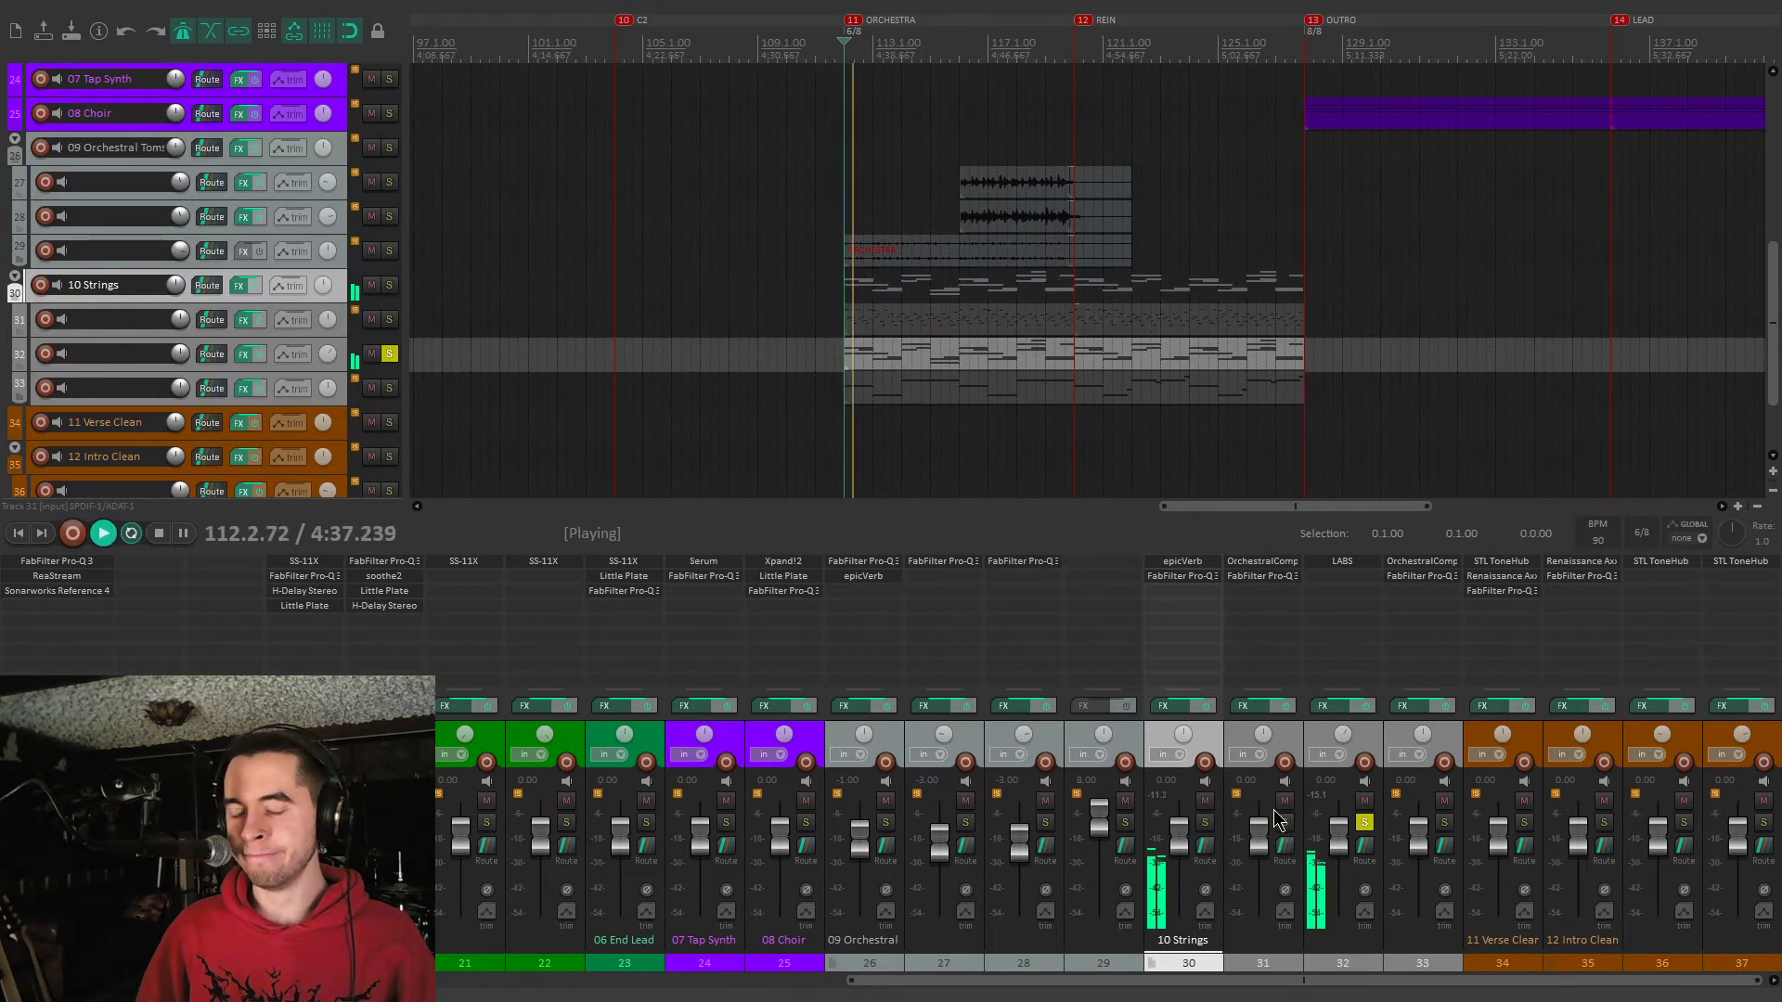
left_click(1325, 566)
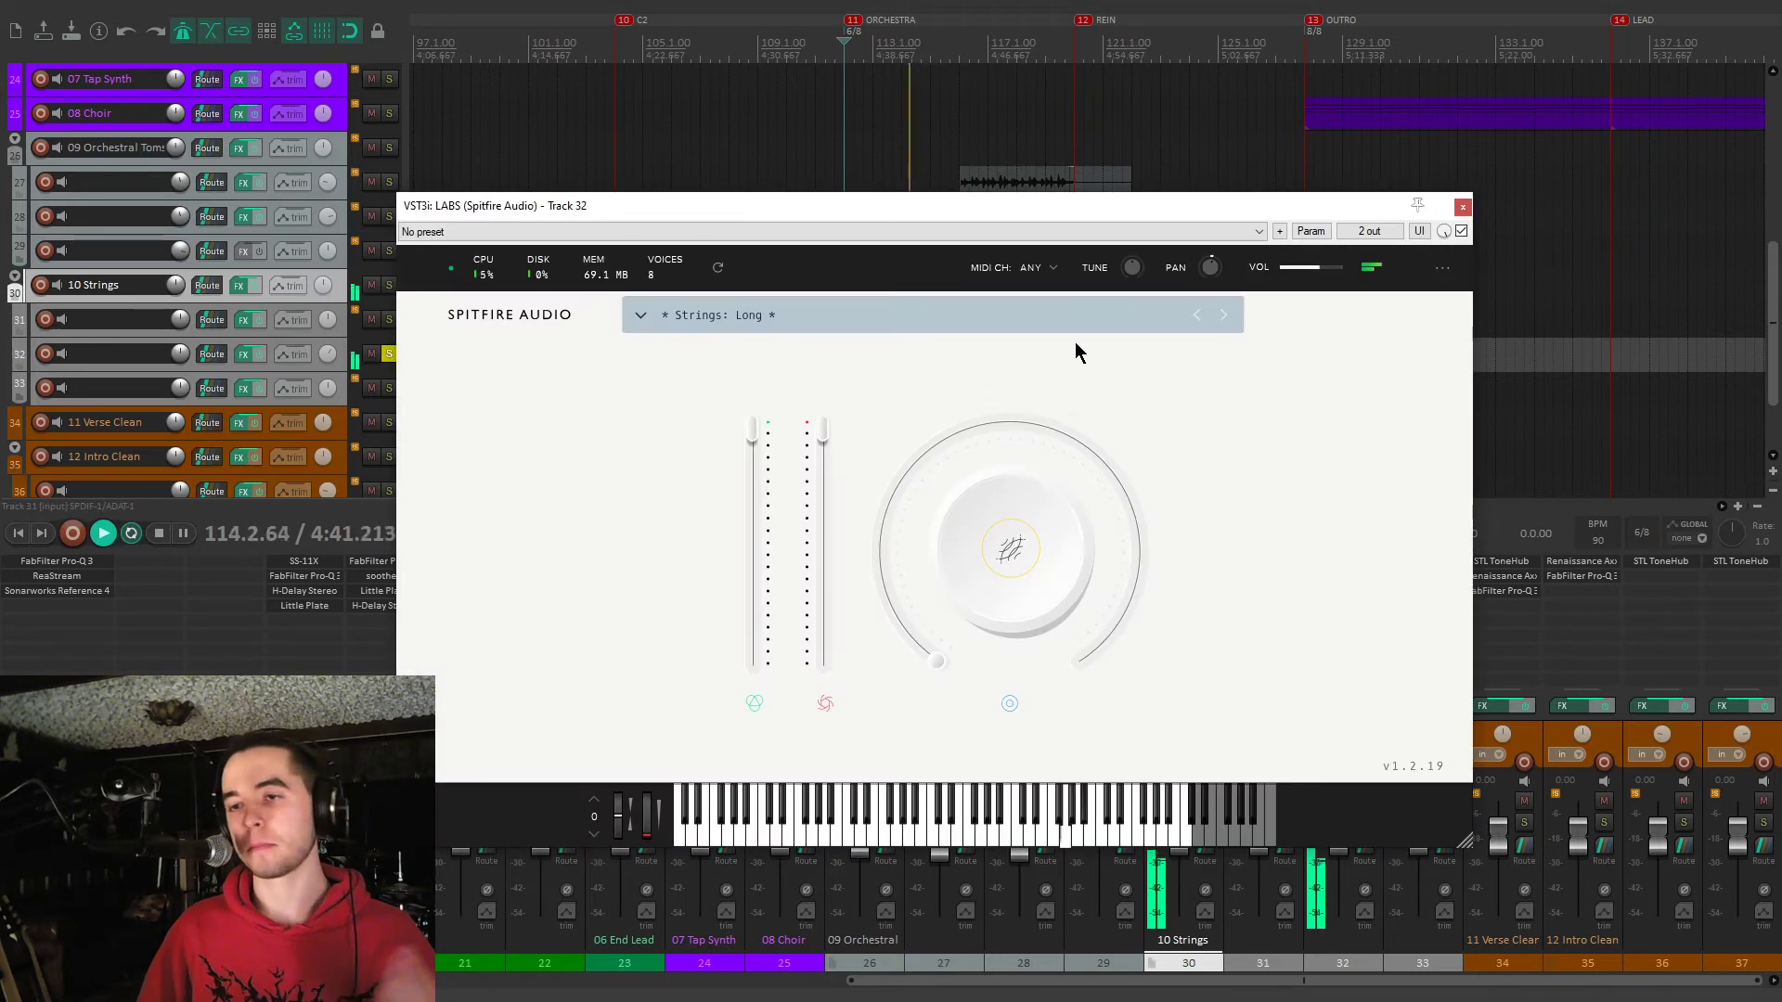
key("space")
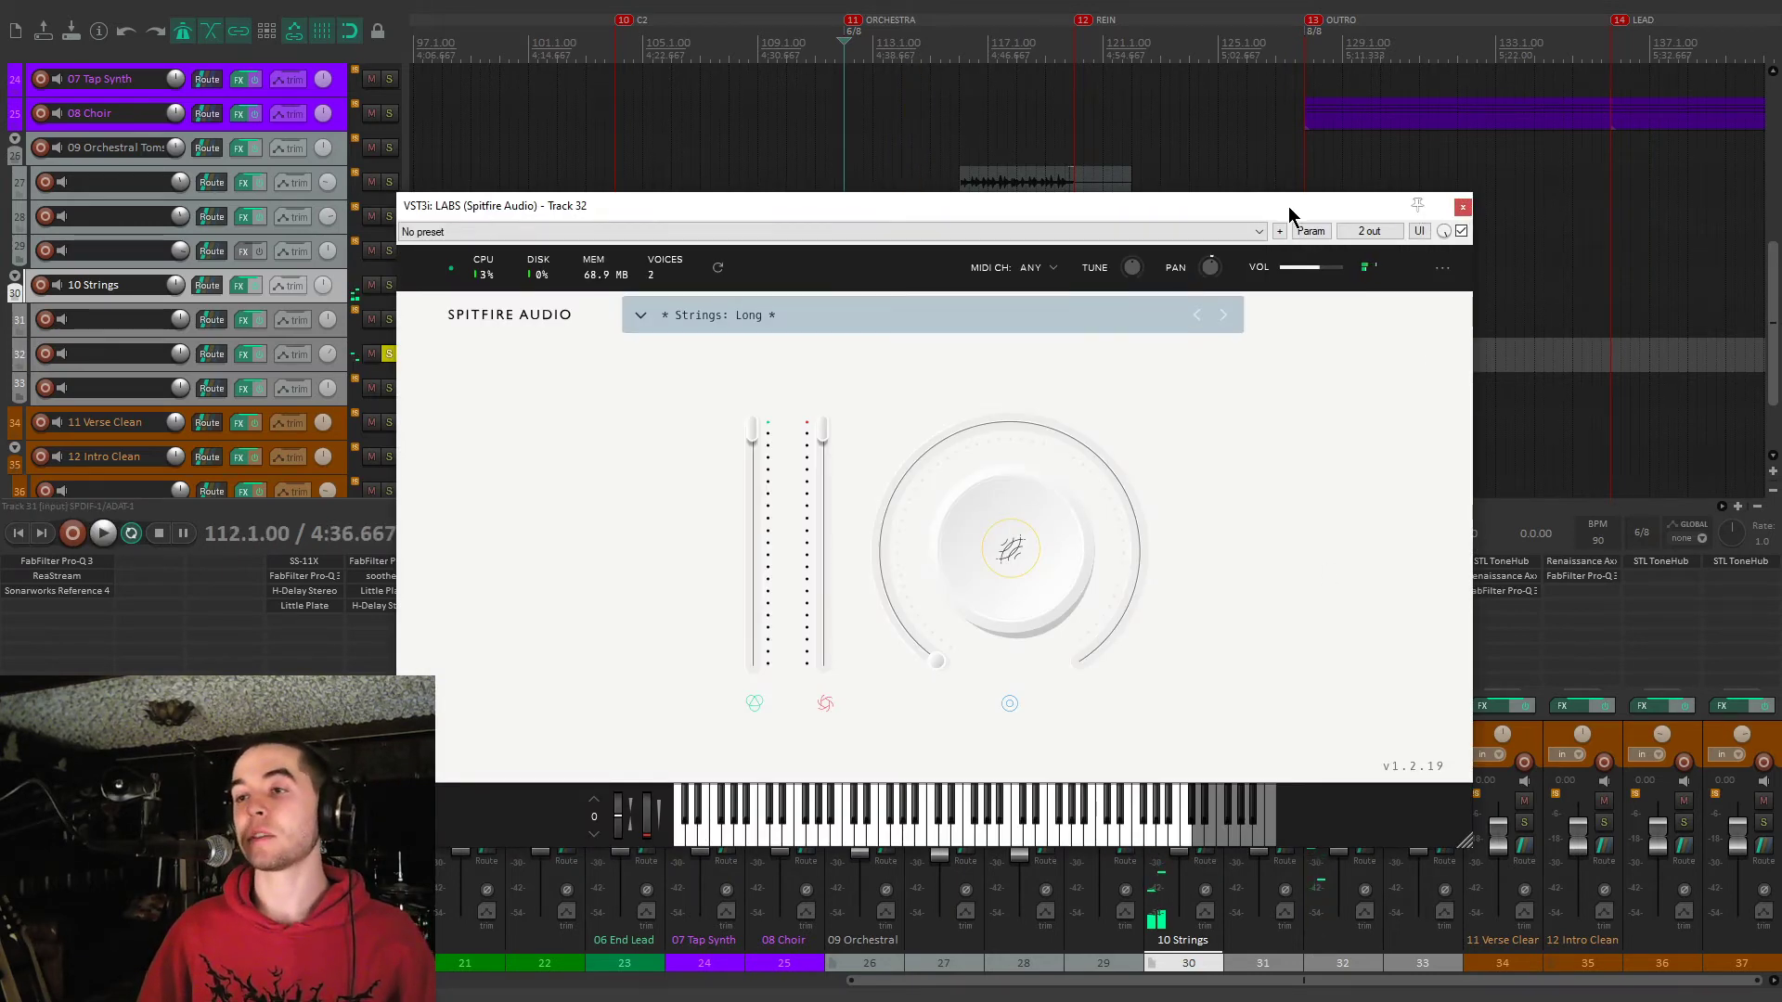
left_click_drag(1288, 206, 1350, 154)
left_click(1527, 154)
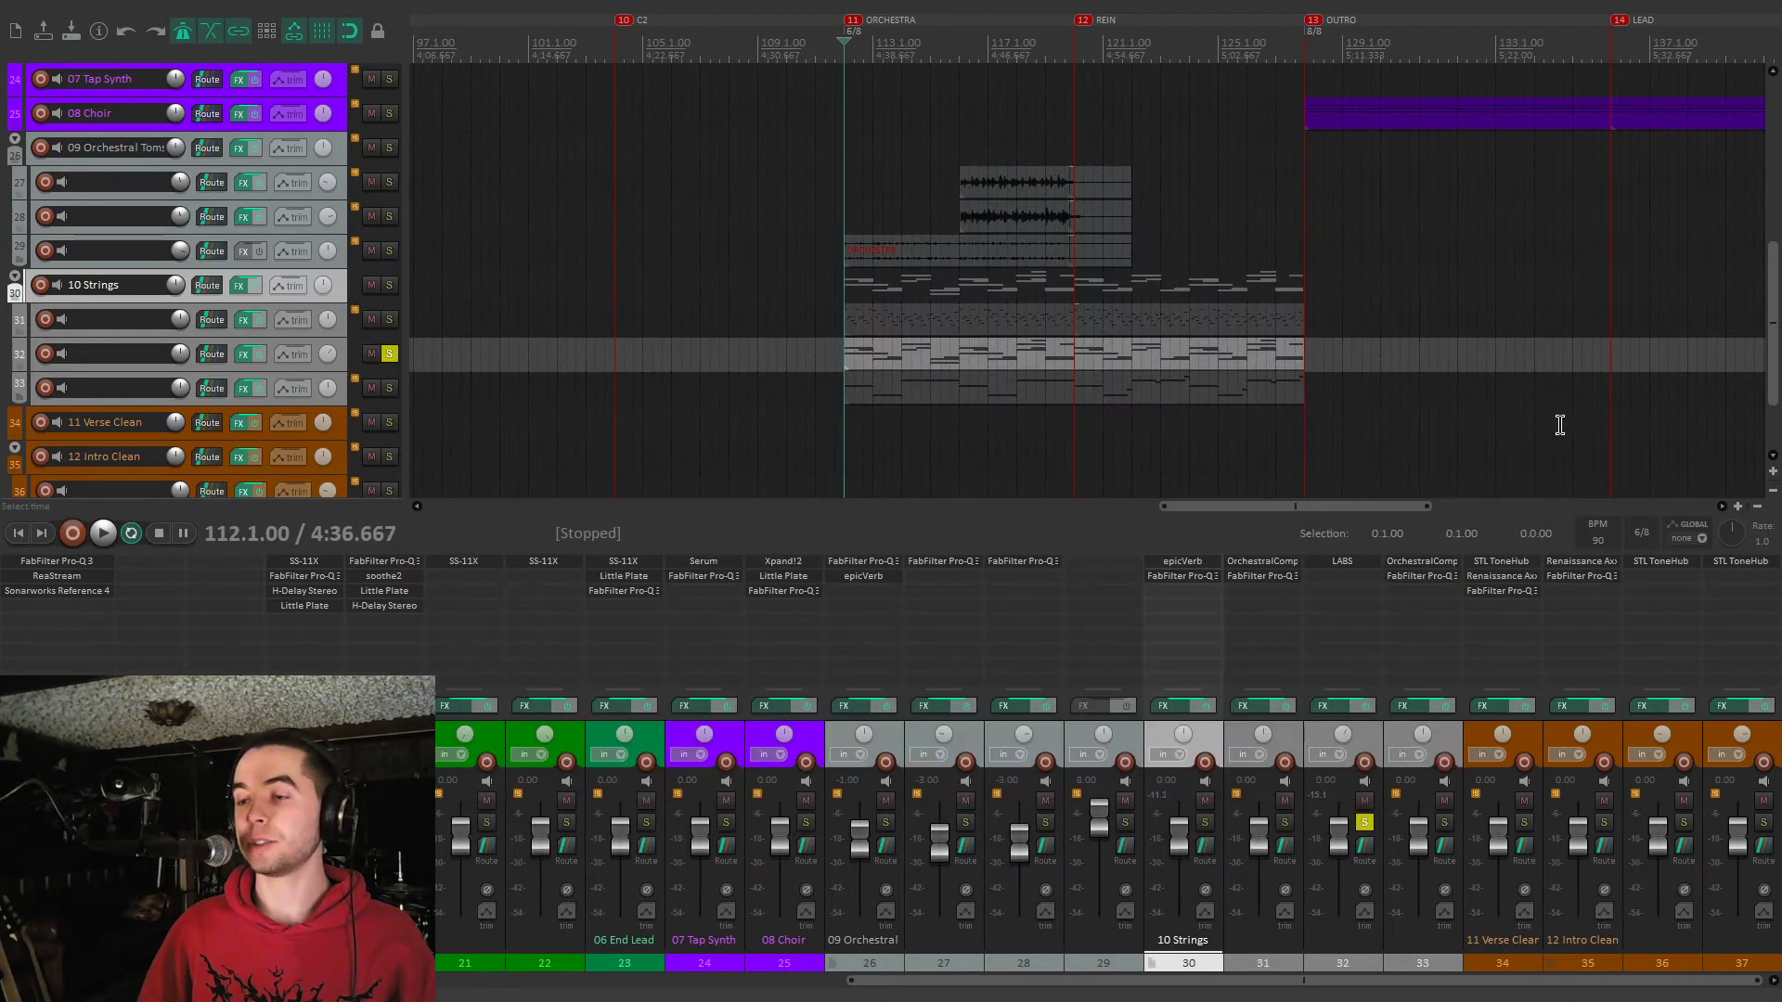
Solo track 33, play it, and open its OrchestralCompanionStrings instrument
left_click(1444, 823)
key("space")
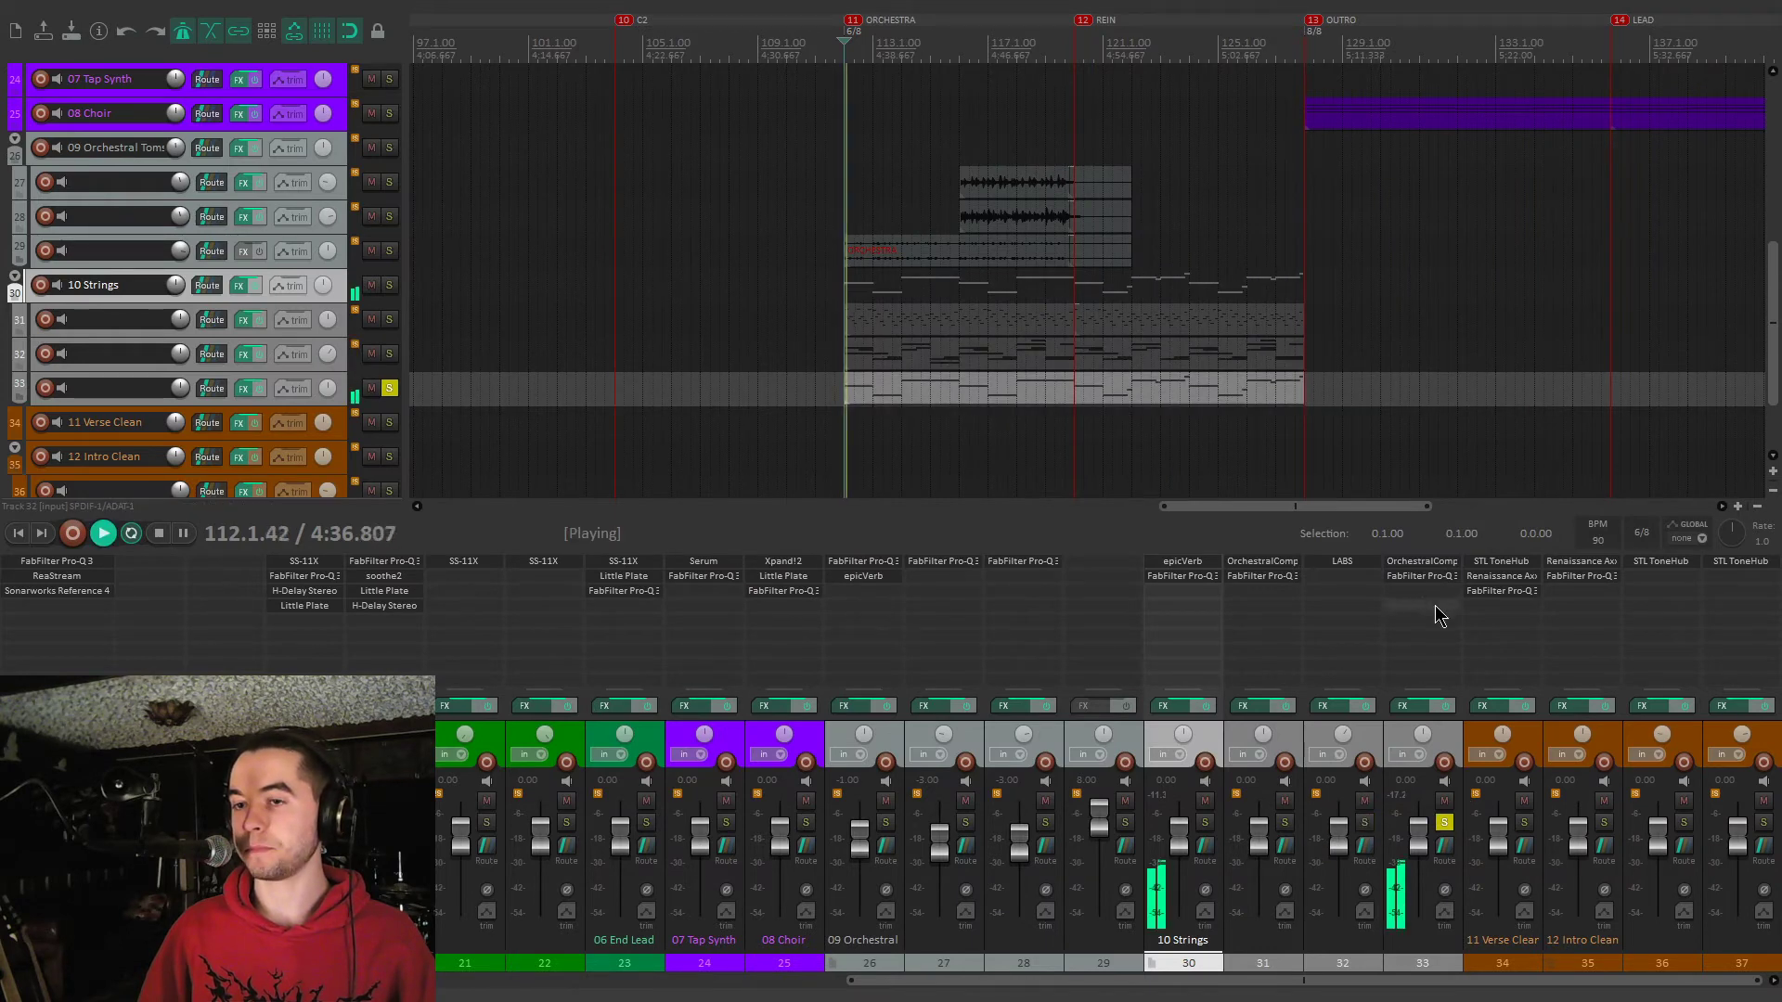
left_click(1439, 562)
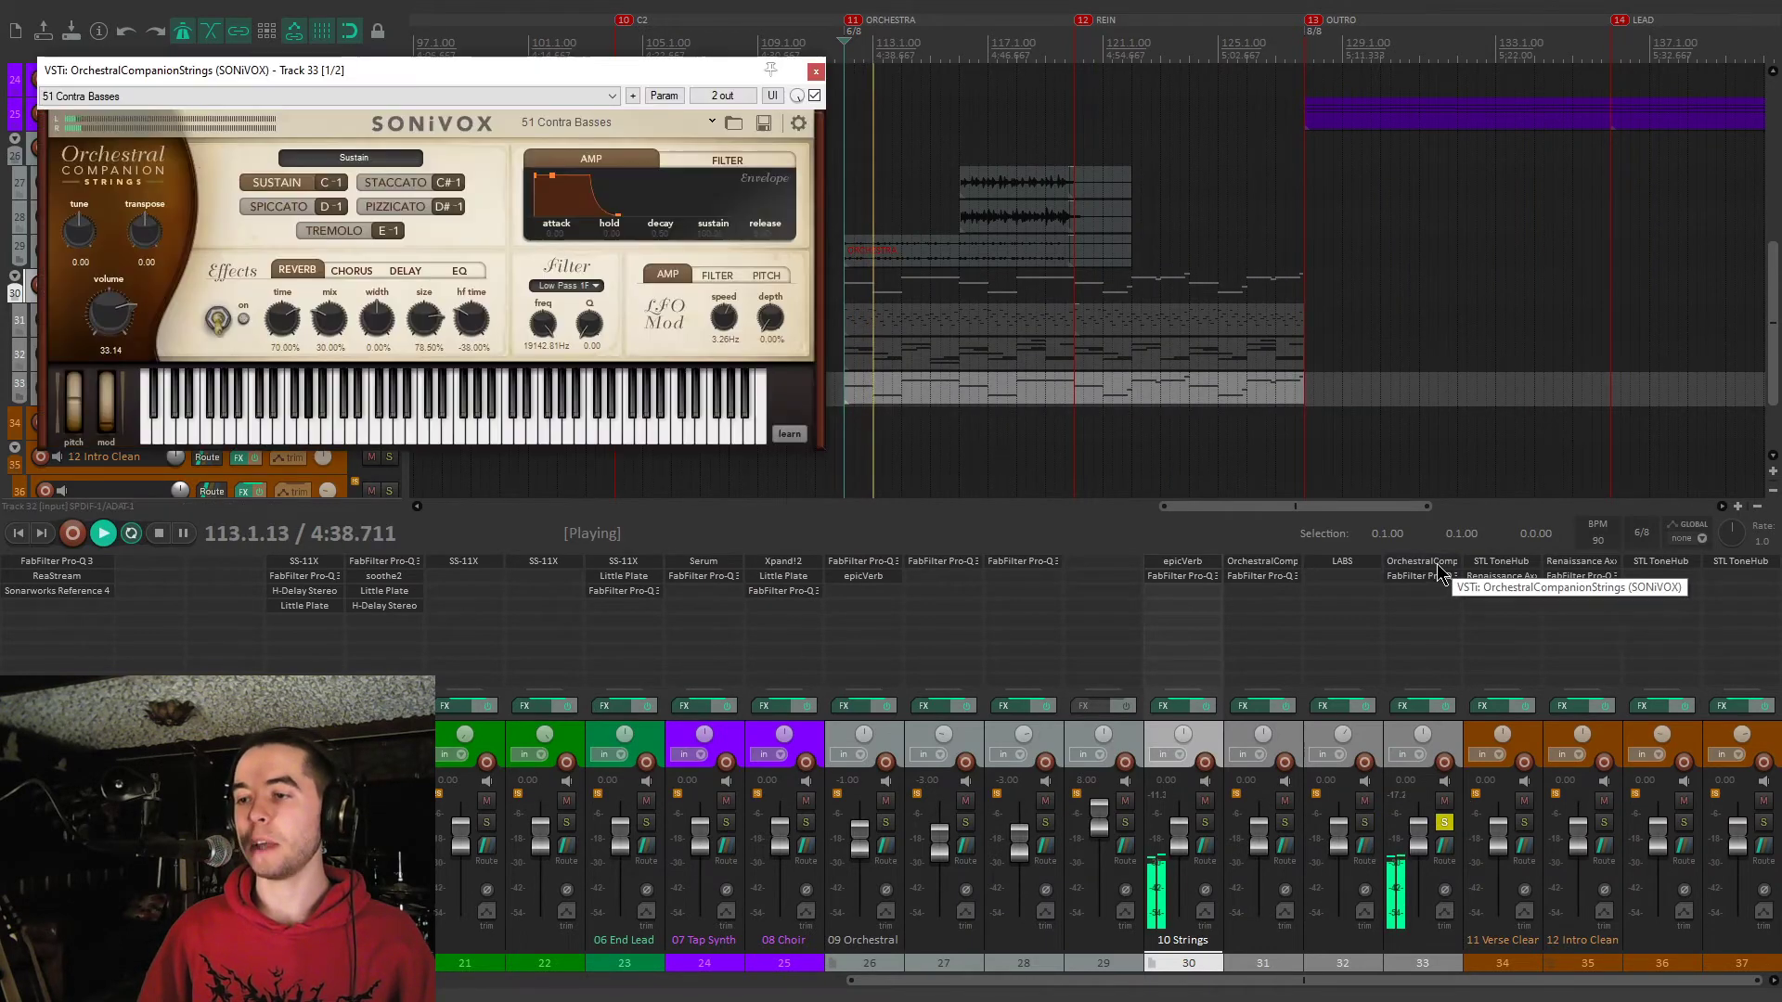
Open Pro-Q 3 on track 33, examine its two EQ cuts during playback, and close both plug-in windows
left_click(1421, 575)
left_click_drag(764, 71, 1172, 154)
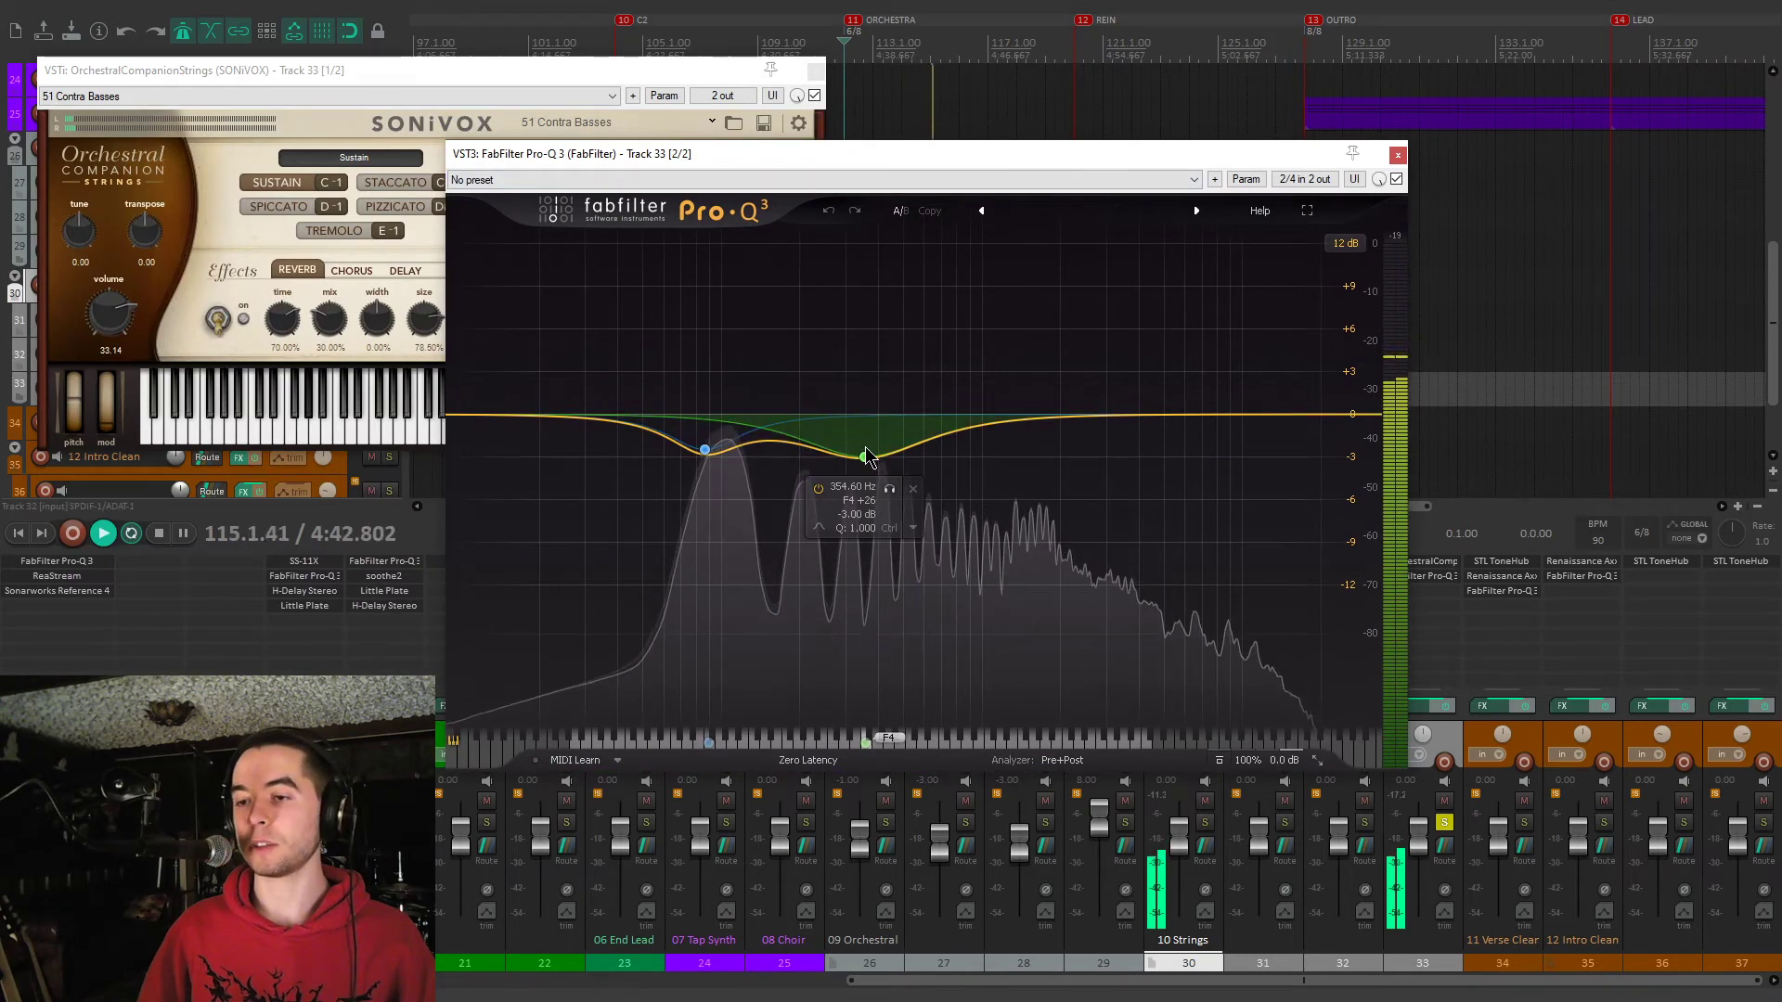
left_click(1398, 154)
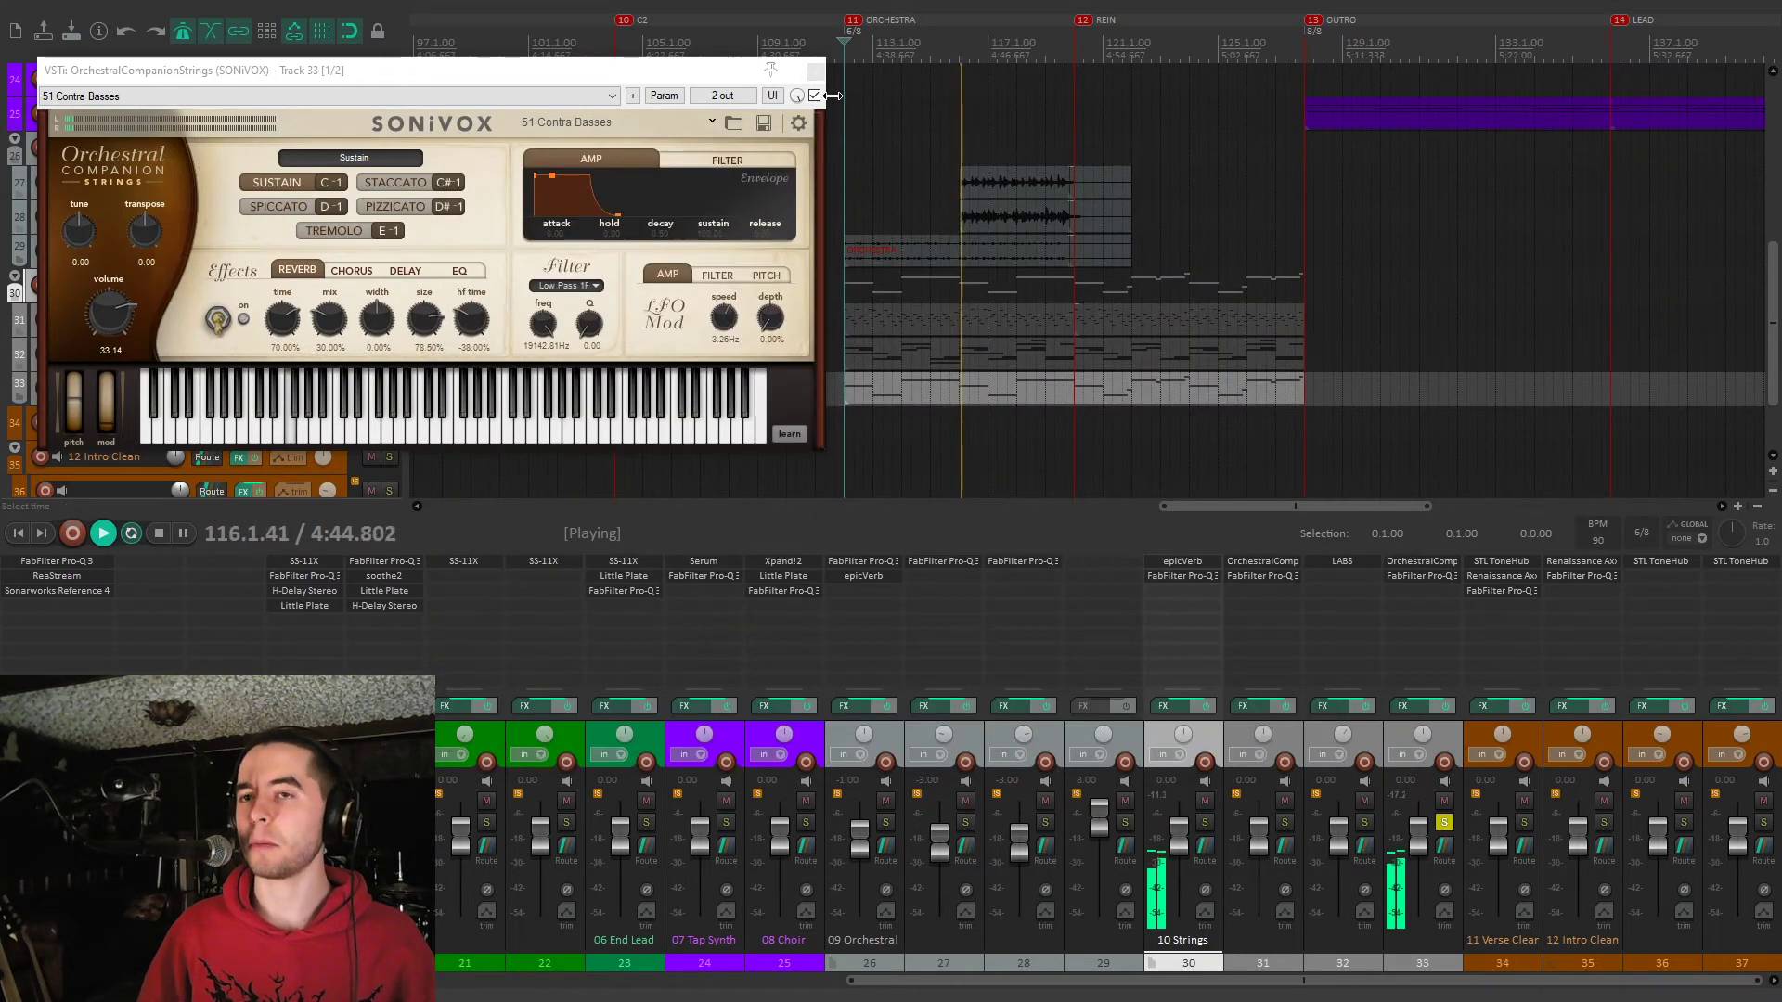
left_click(816, 71)
Switch the solo from track 33 to the 10 Strings folder, view its epicVerb reverb, and stop playback
left_click(1444, 822)
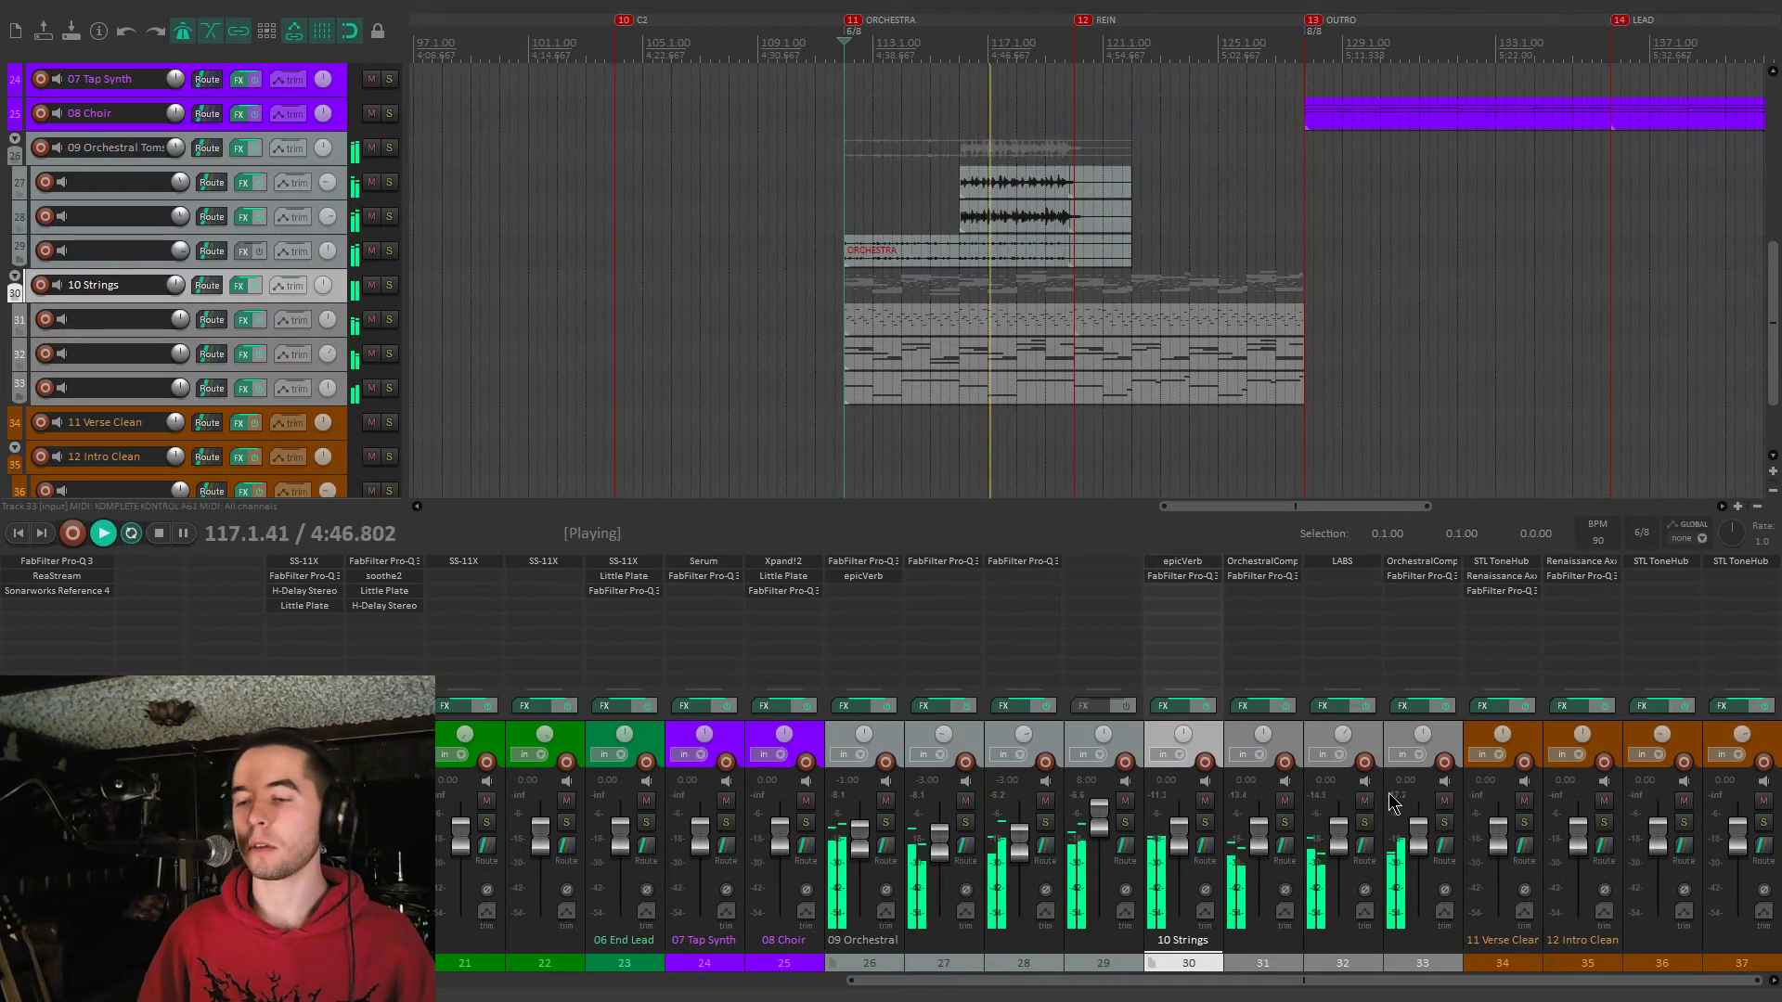
left_click(1205, 823)
left_click(1195, 562)
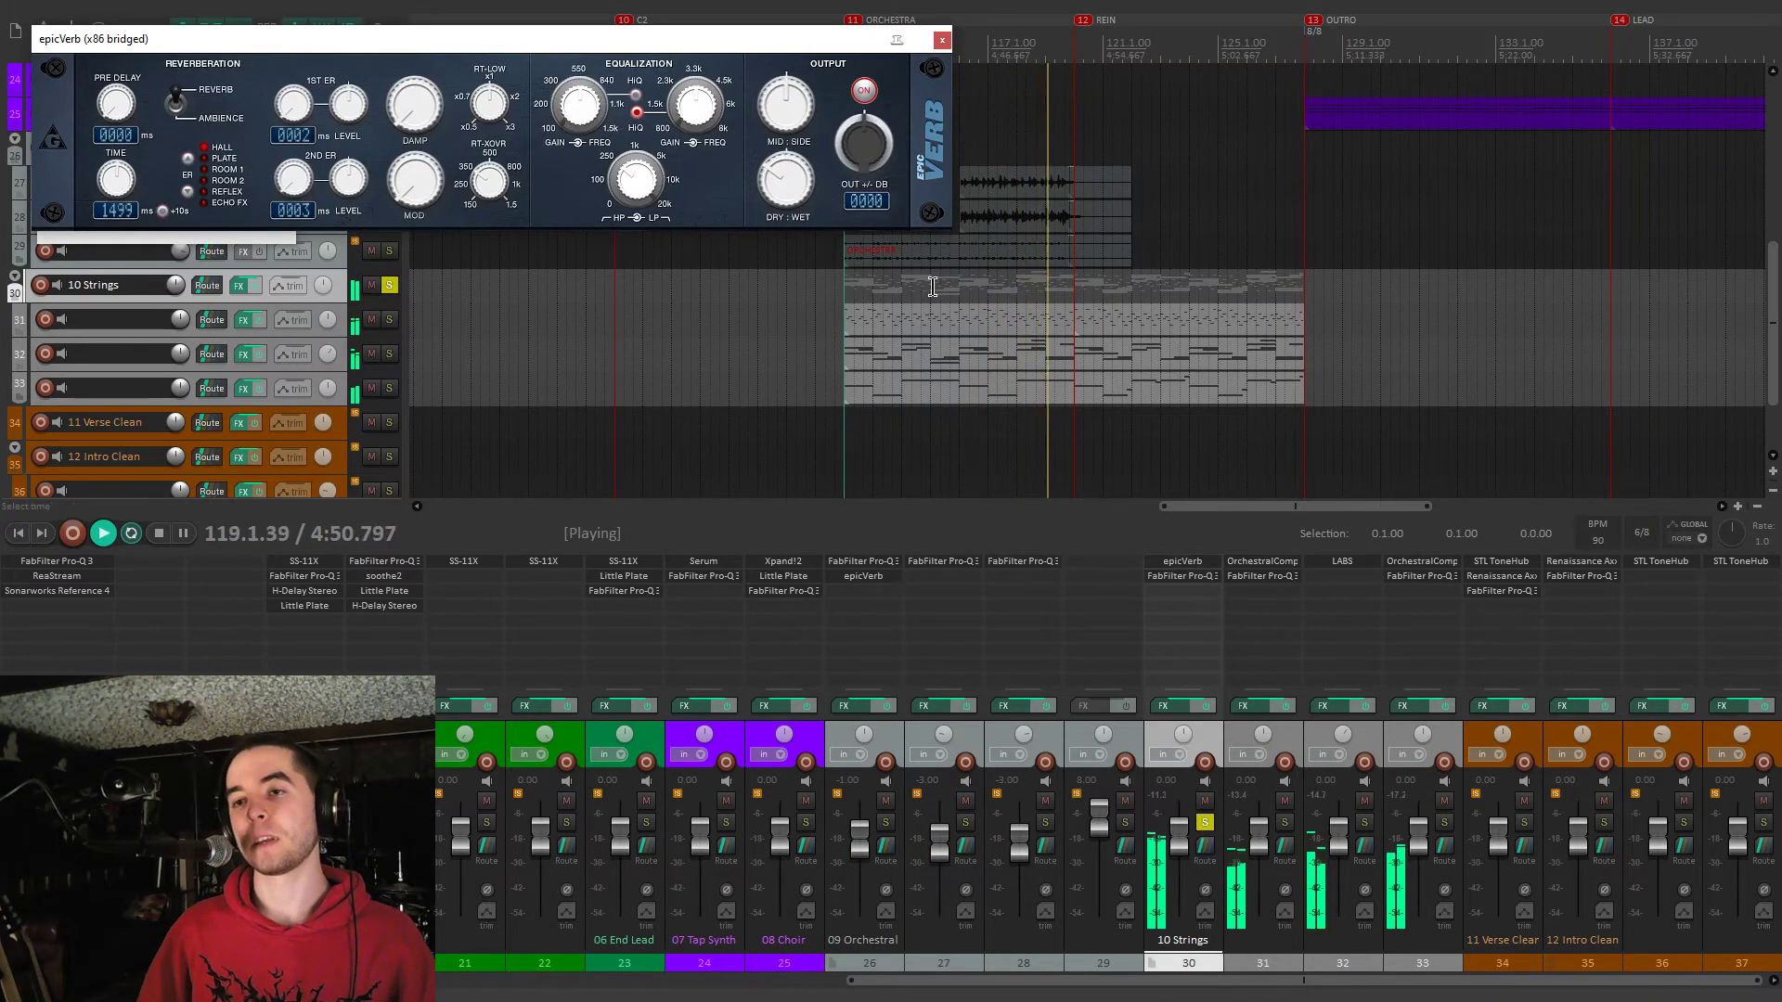
left_click(866, 426)
key("space")
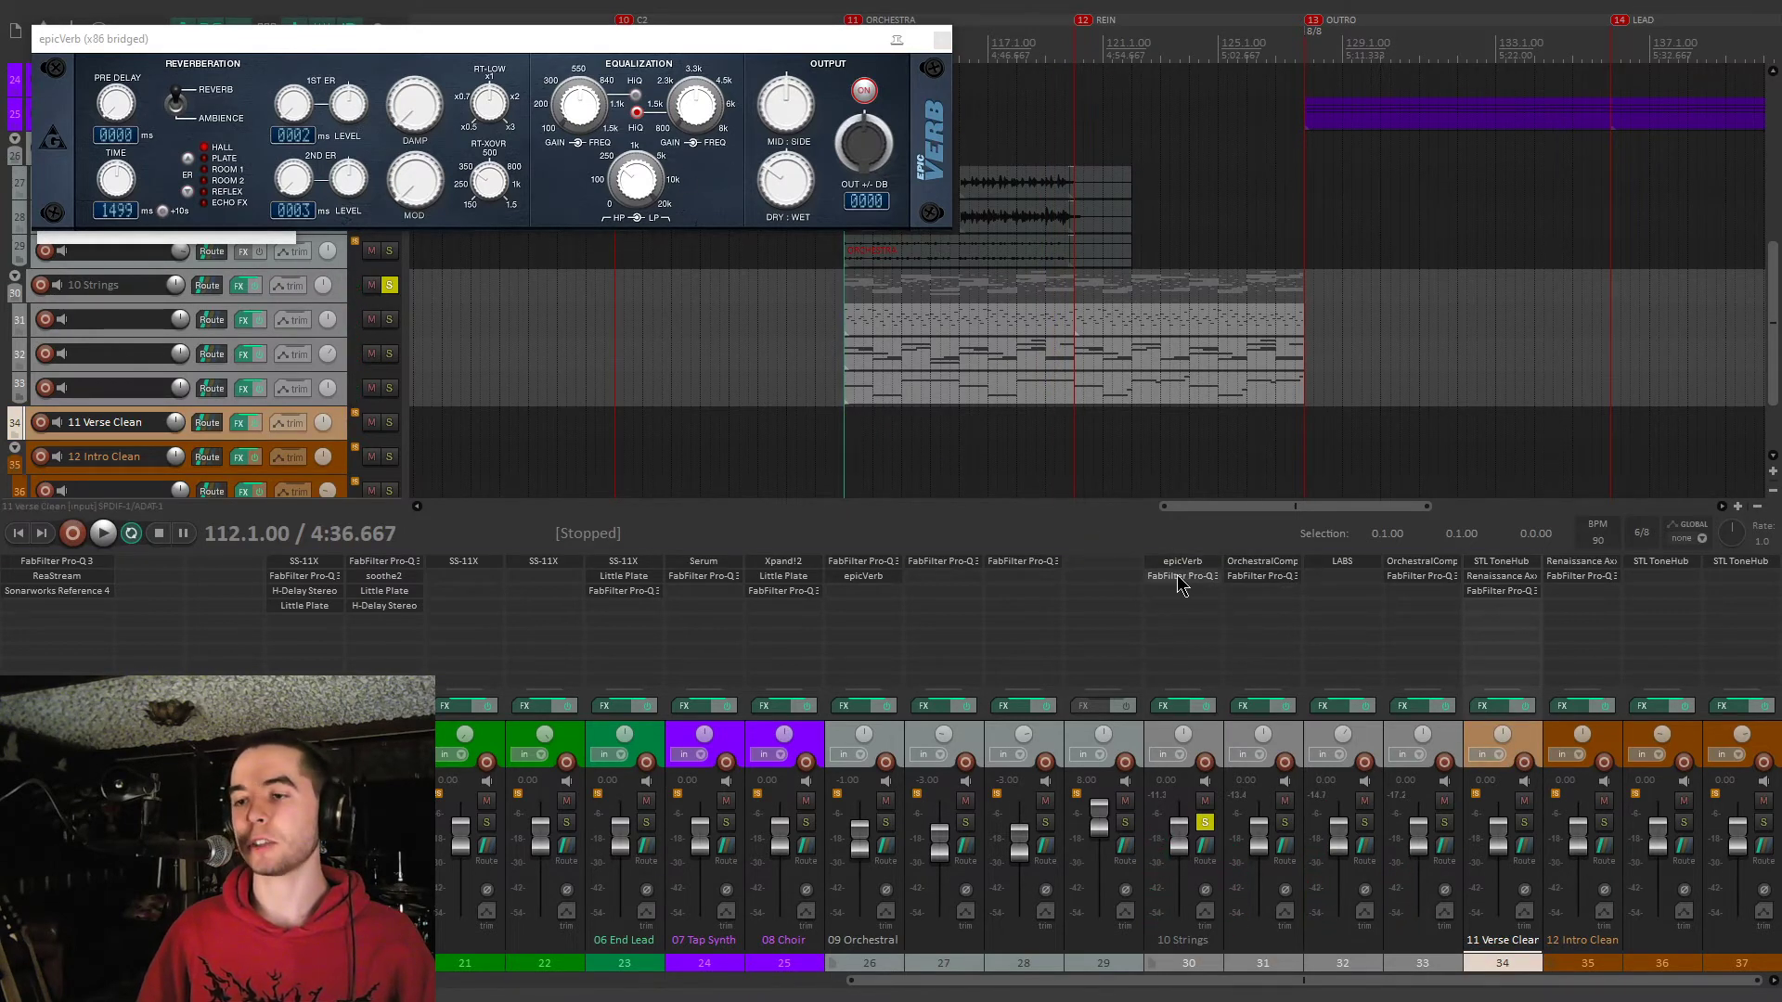
Open Pro-Q 3 on the 10 Strings folder, play it, and audition the 640 Hz cut in isolation
left_click(1179, 578)
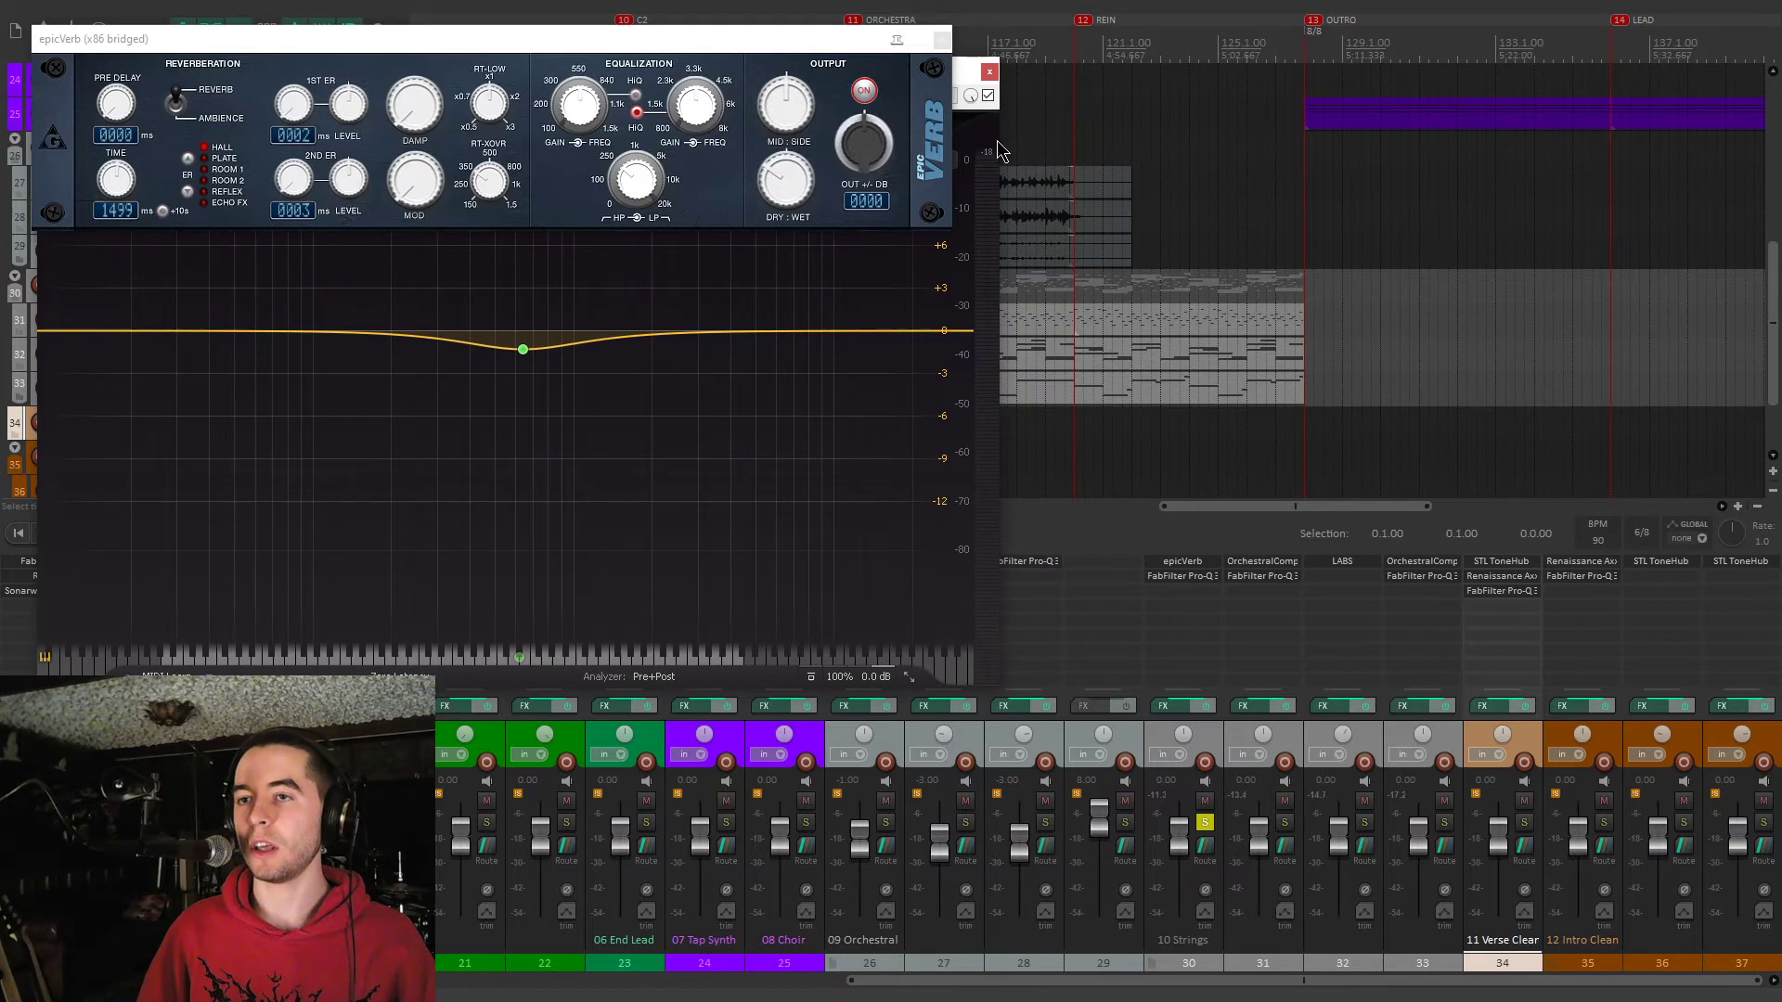
mouse_move(495, 349)
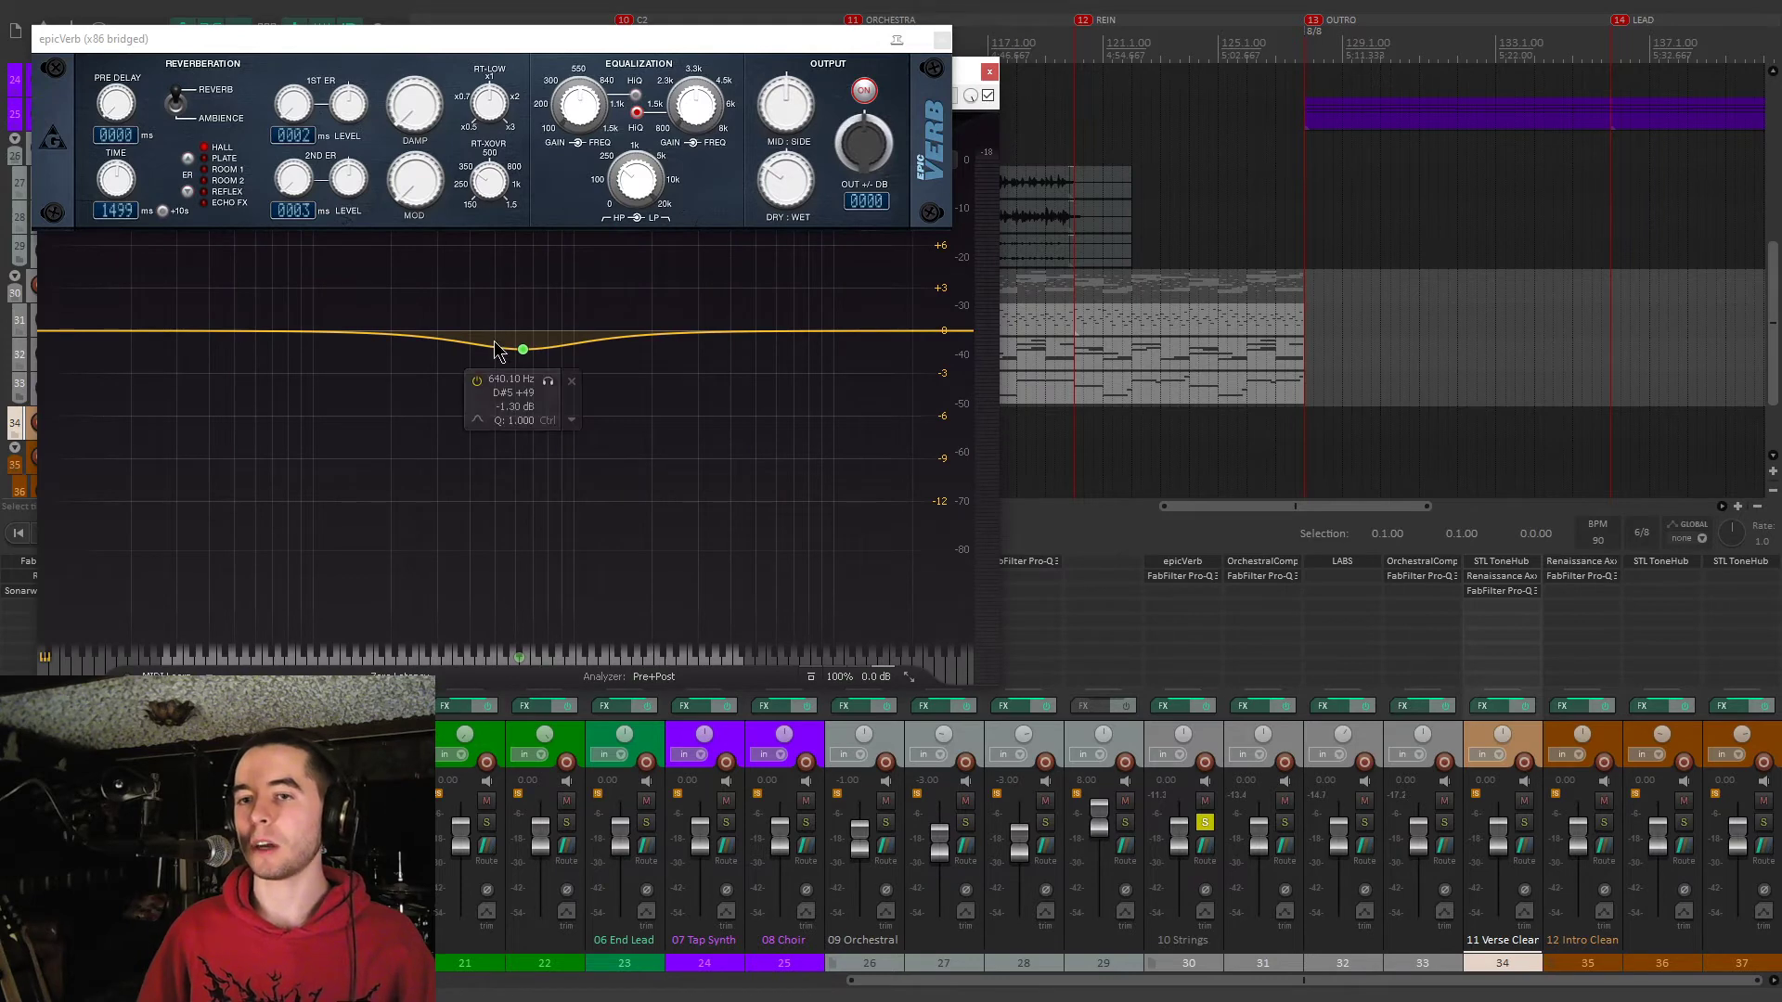
key("space")
left_click(549, 382)
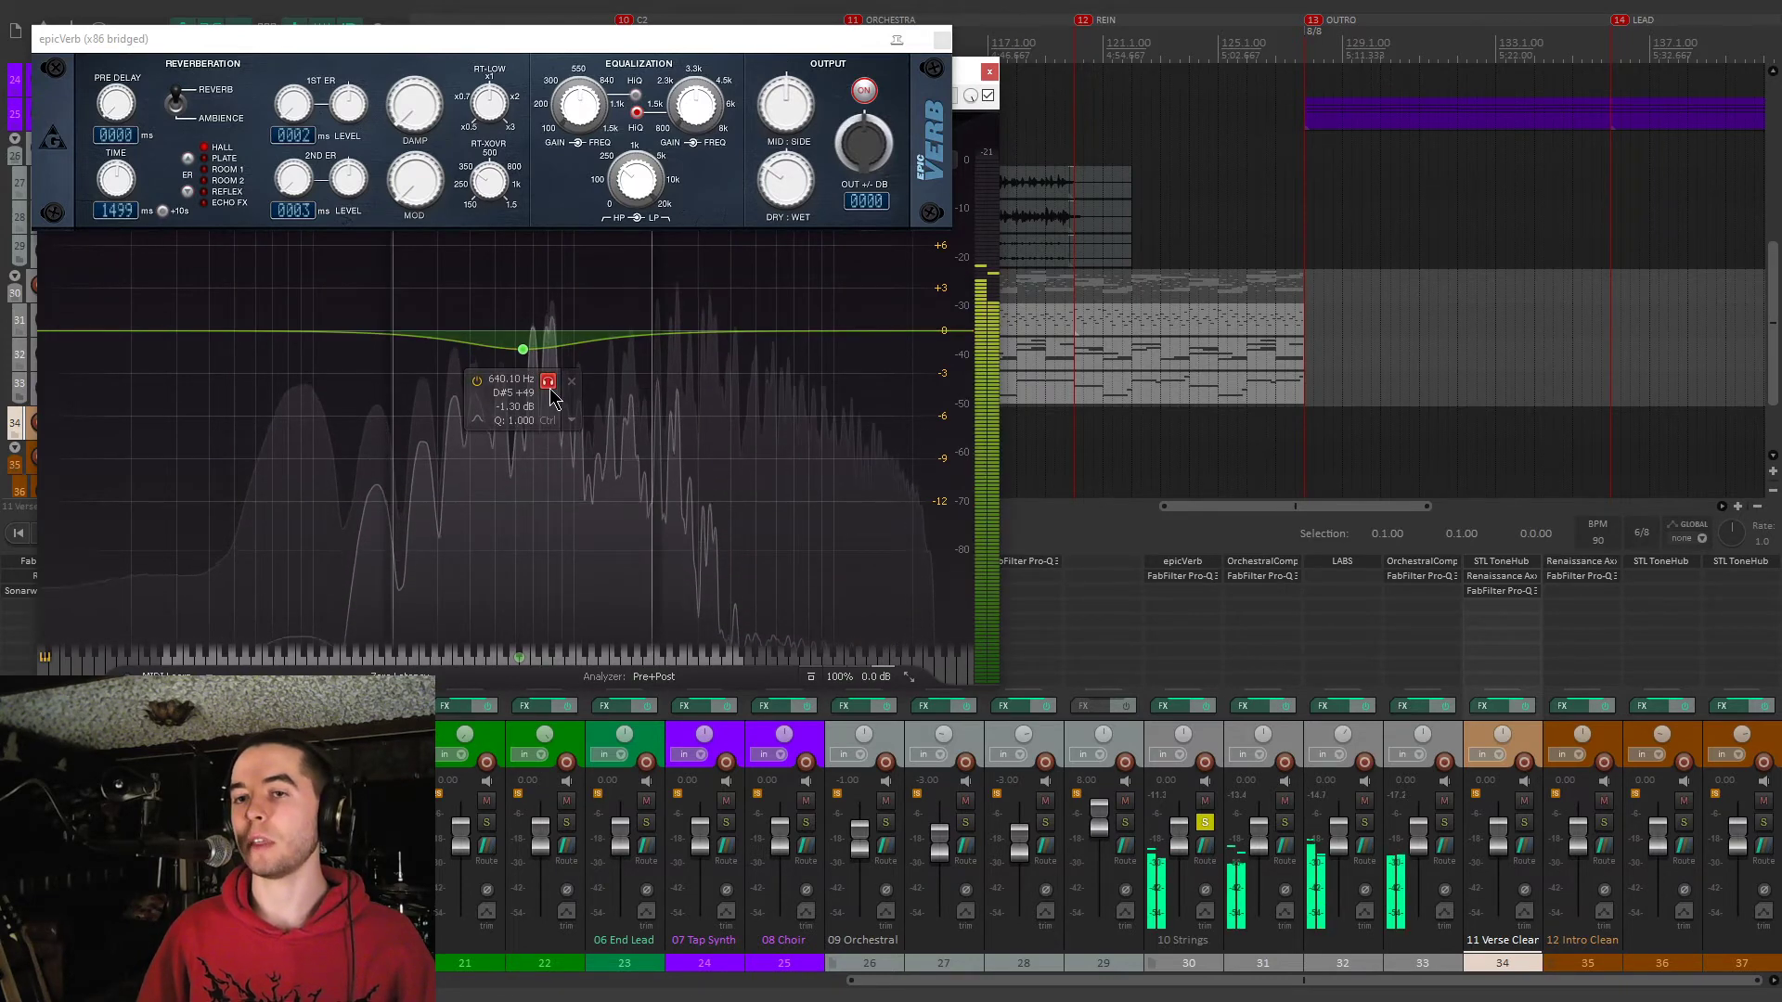
Close the 10 Strings plug-in windows, listen to the orchestra section without any solo, and stop playback
left_click(941, 38)
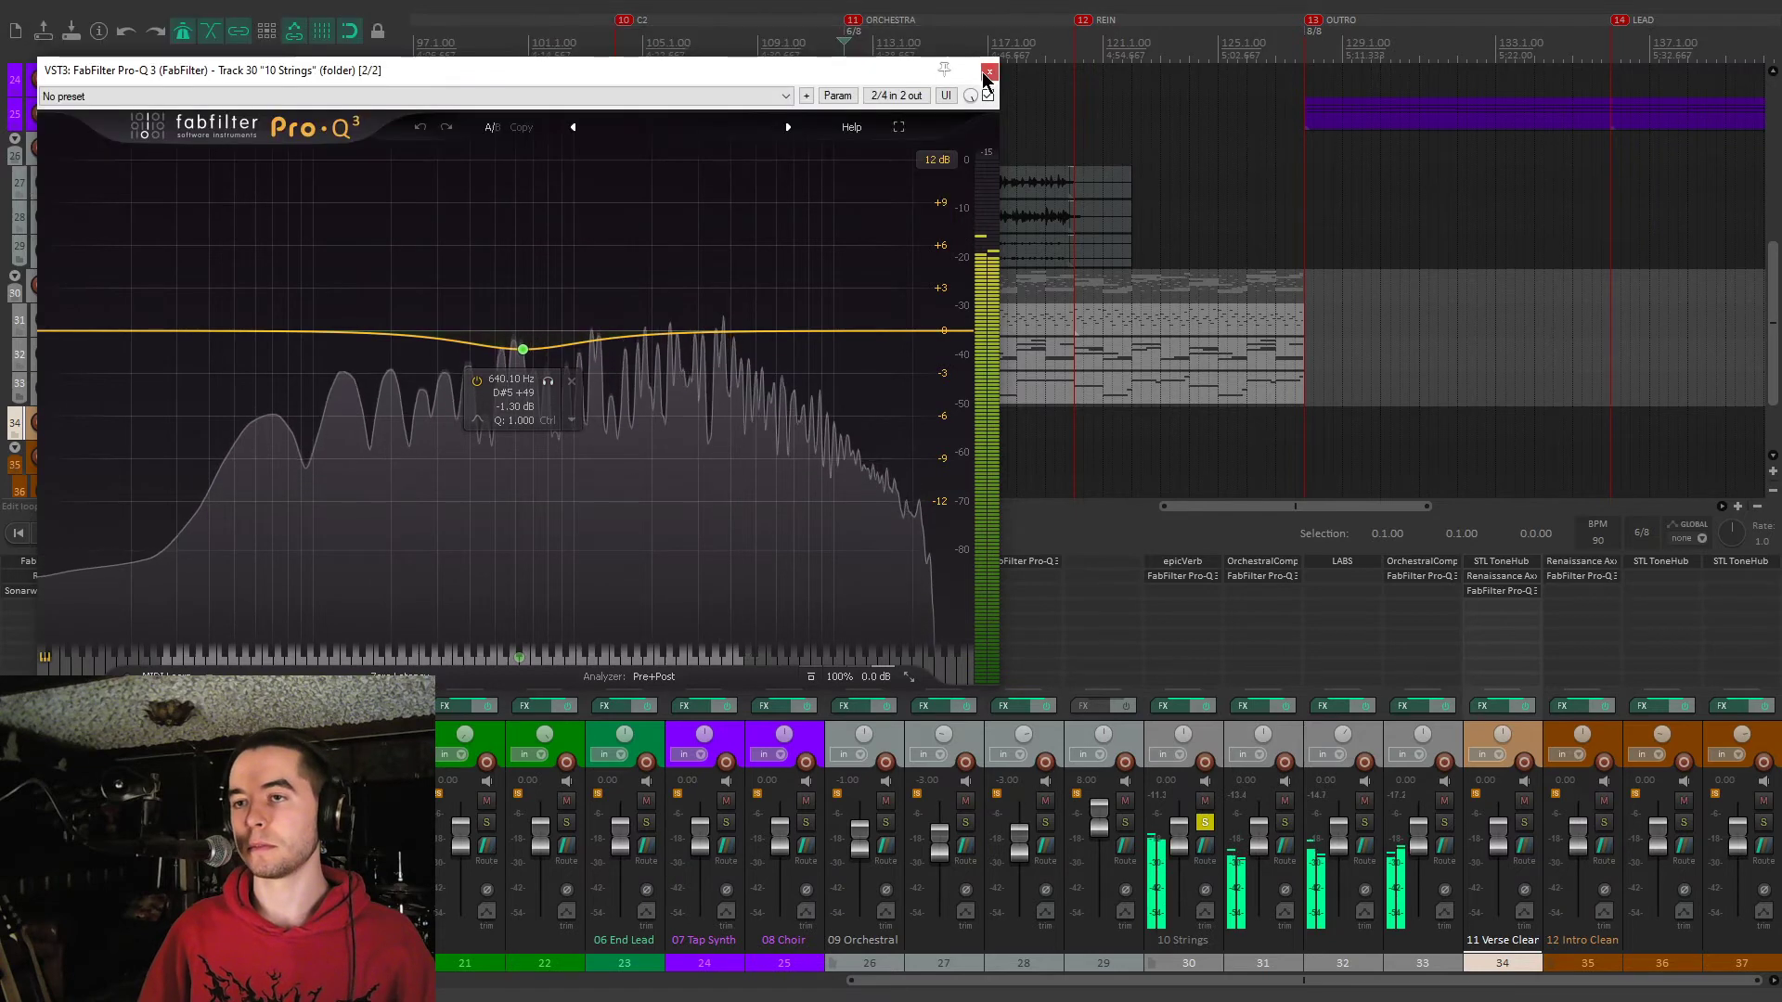
left_click(988, 72)
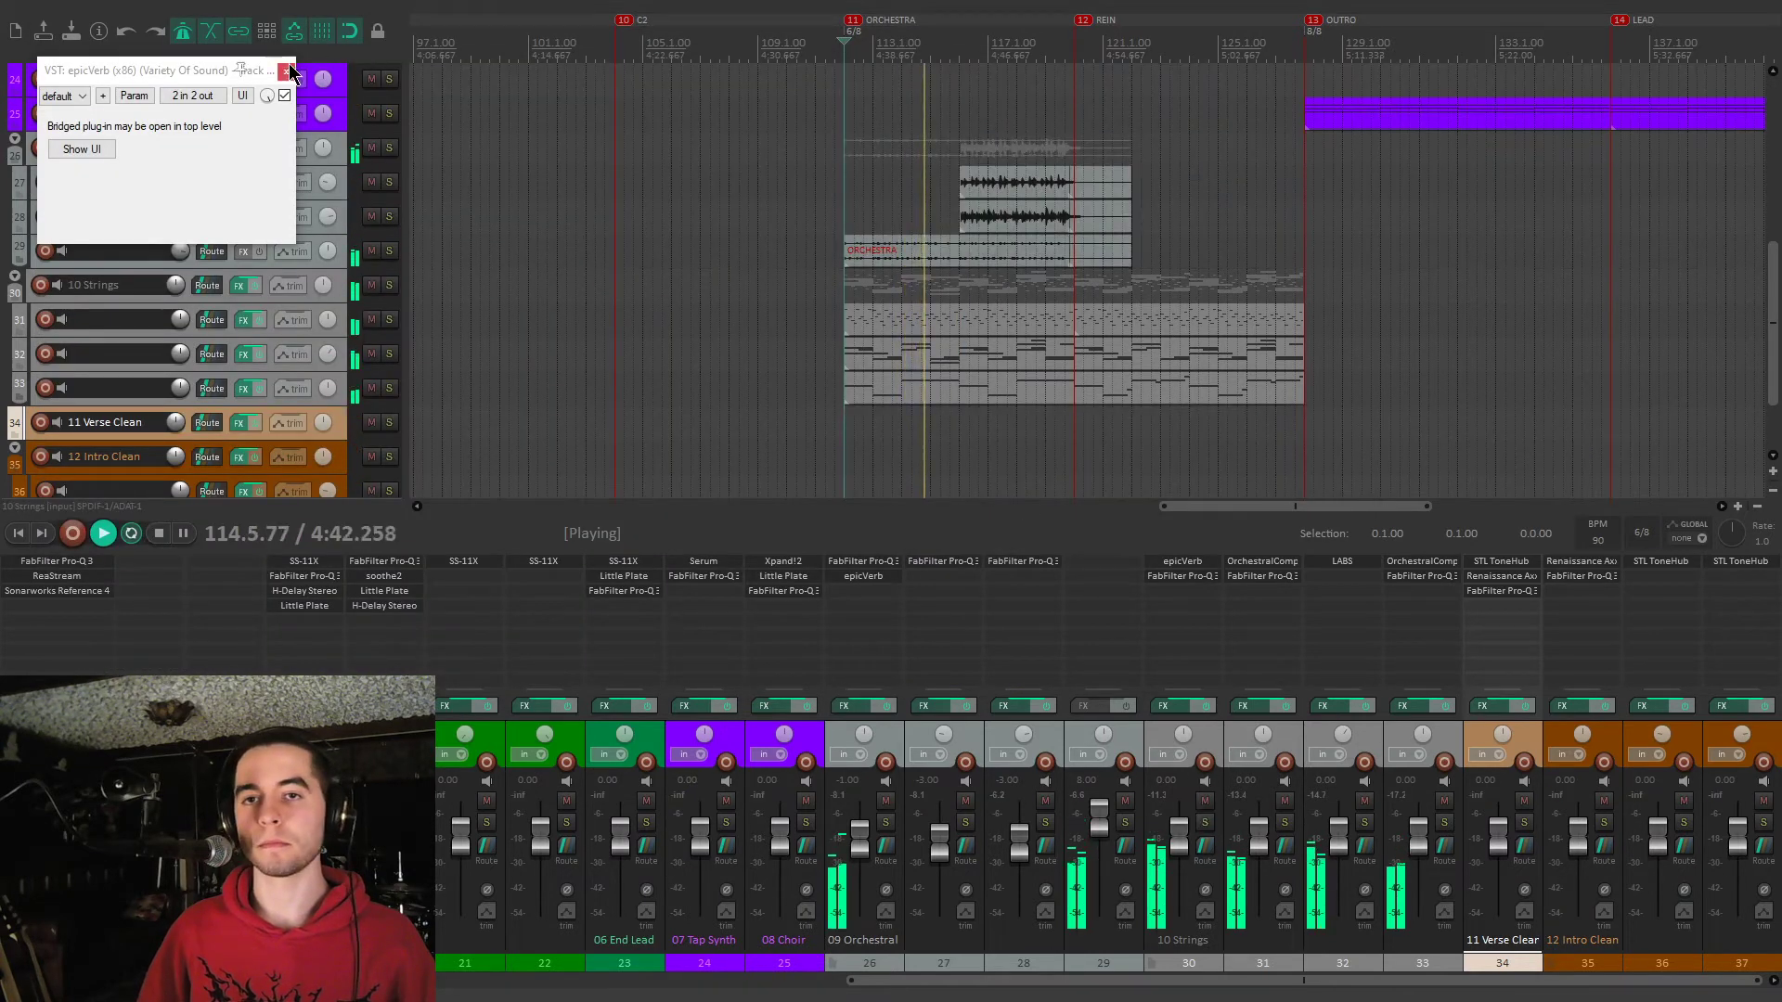
left_click(285, 72)
scroll(4, 319, "down", 2)
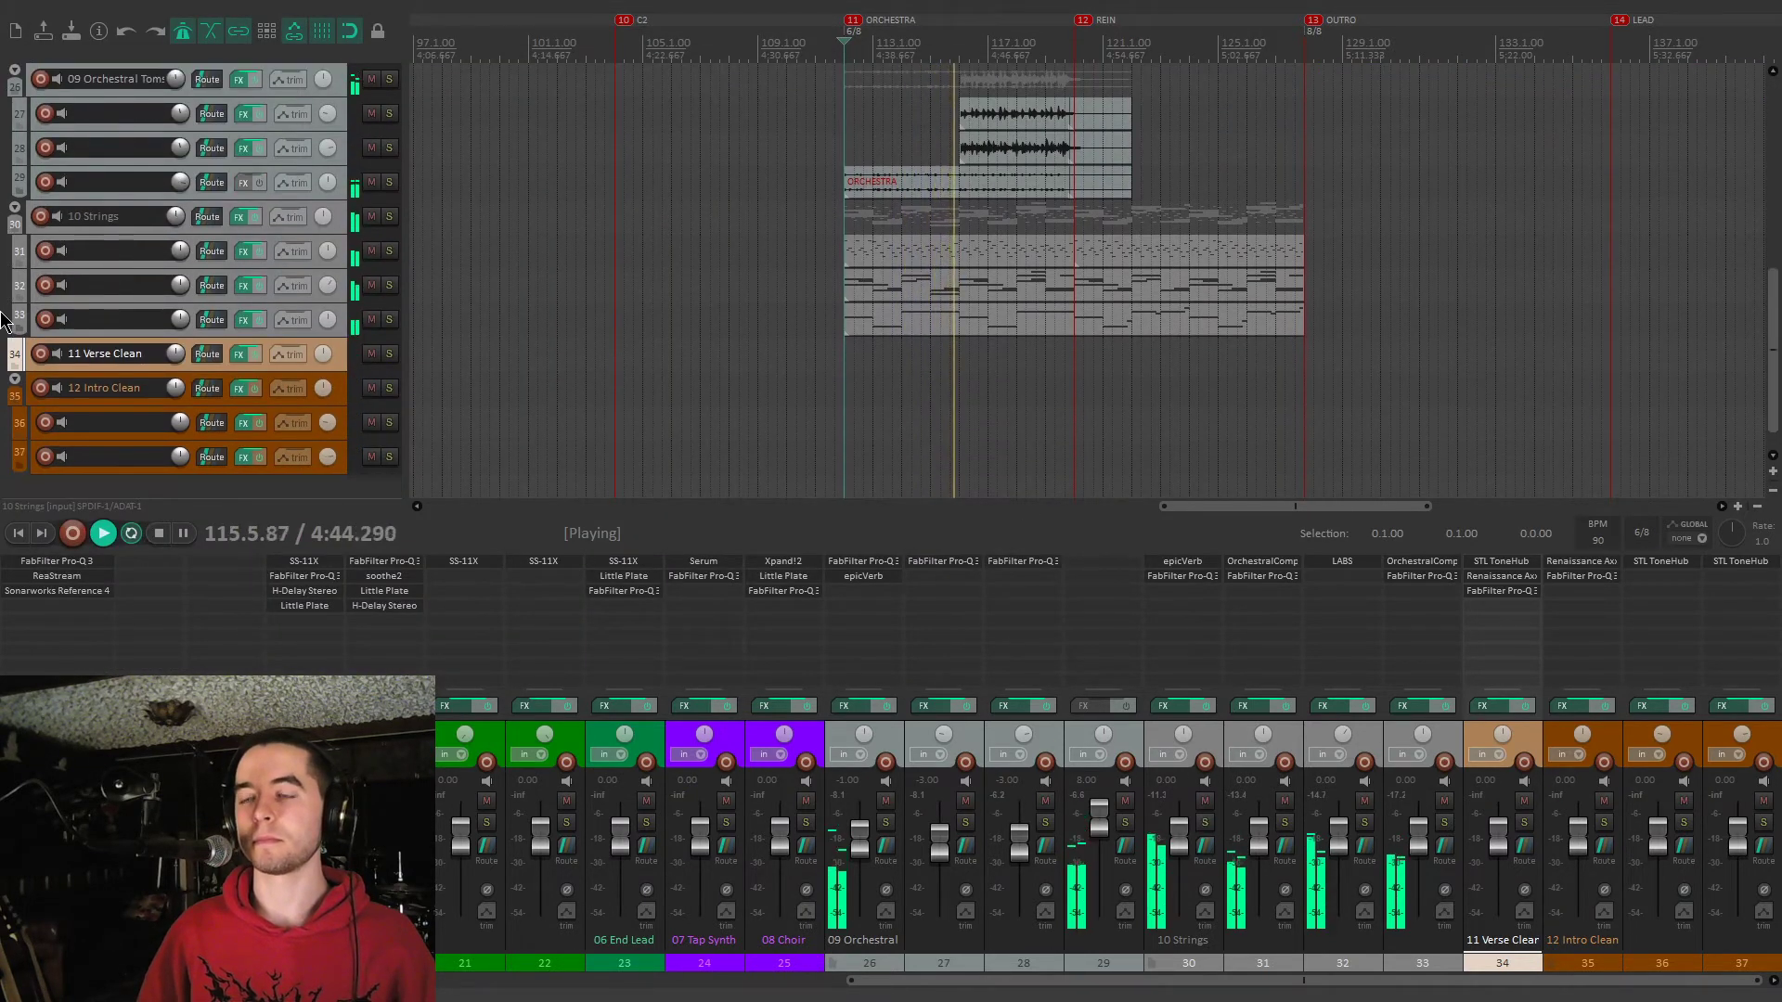
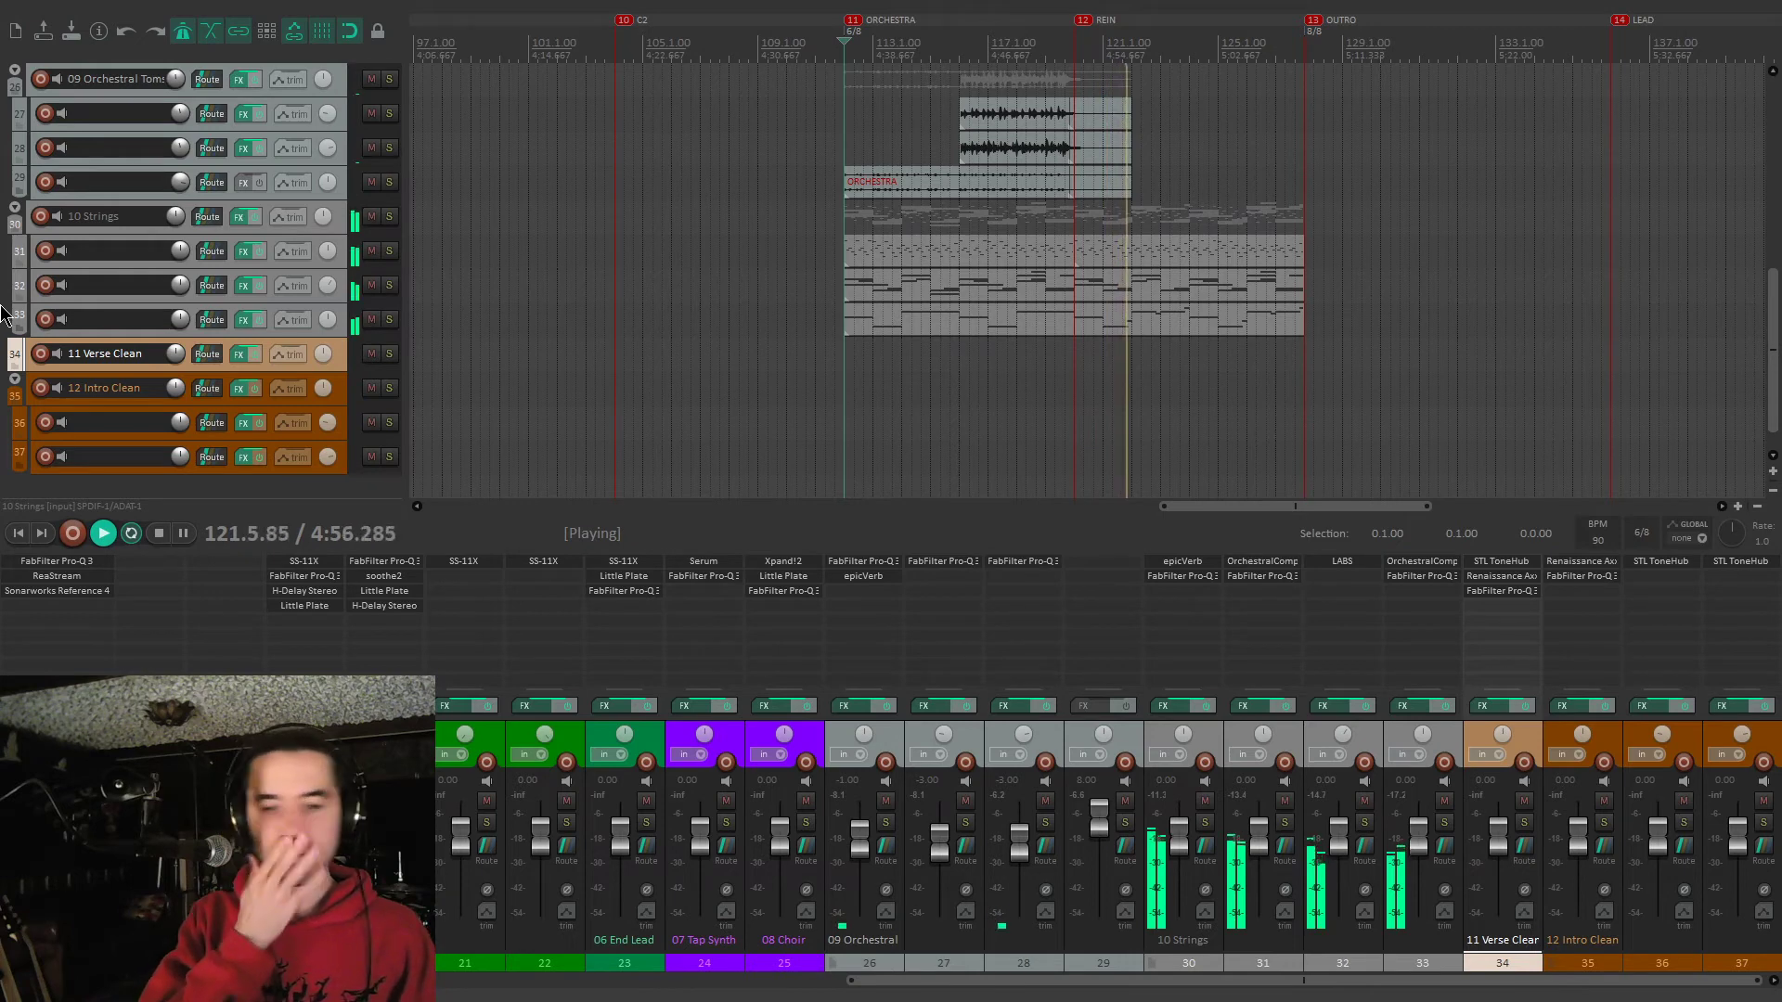
key("space")
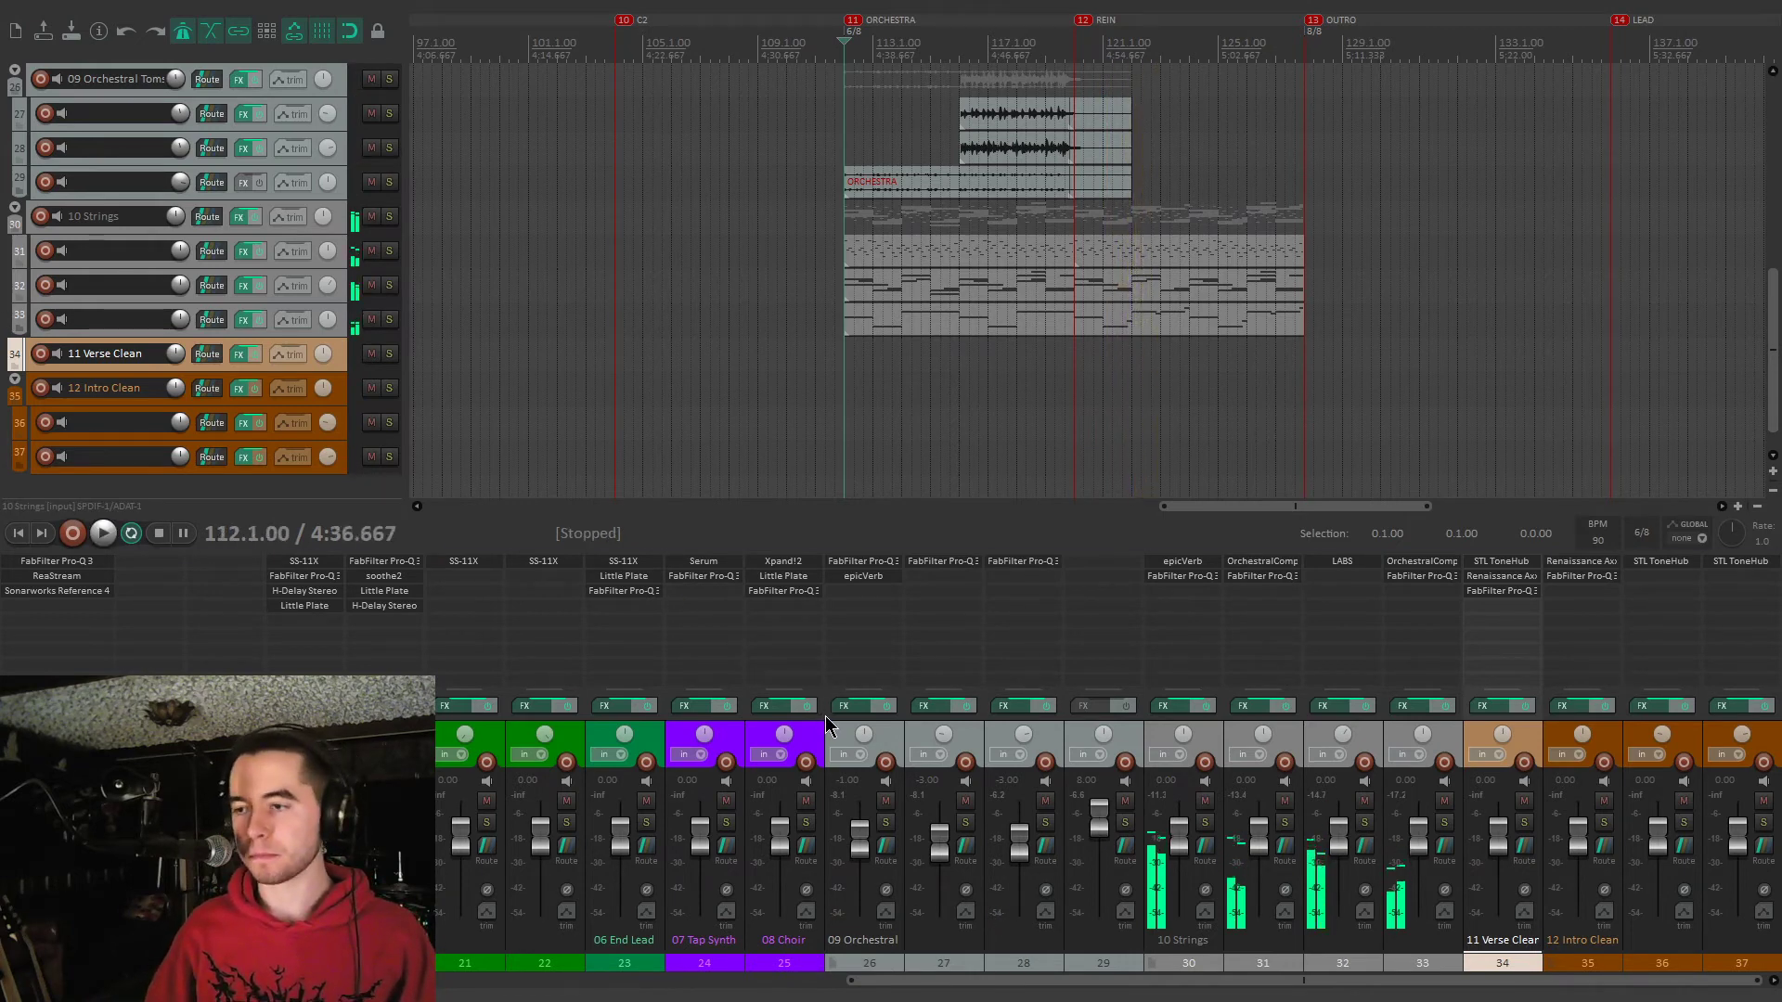
Play from the SOLO2 marker with the 11 Verse Clean track soloed, and stop playback
scroll(836, 392, "down", 4)
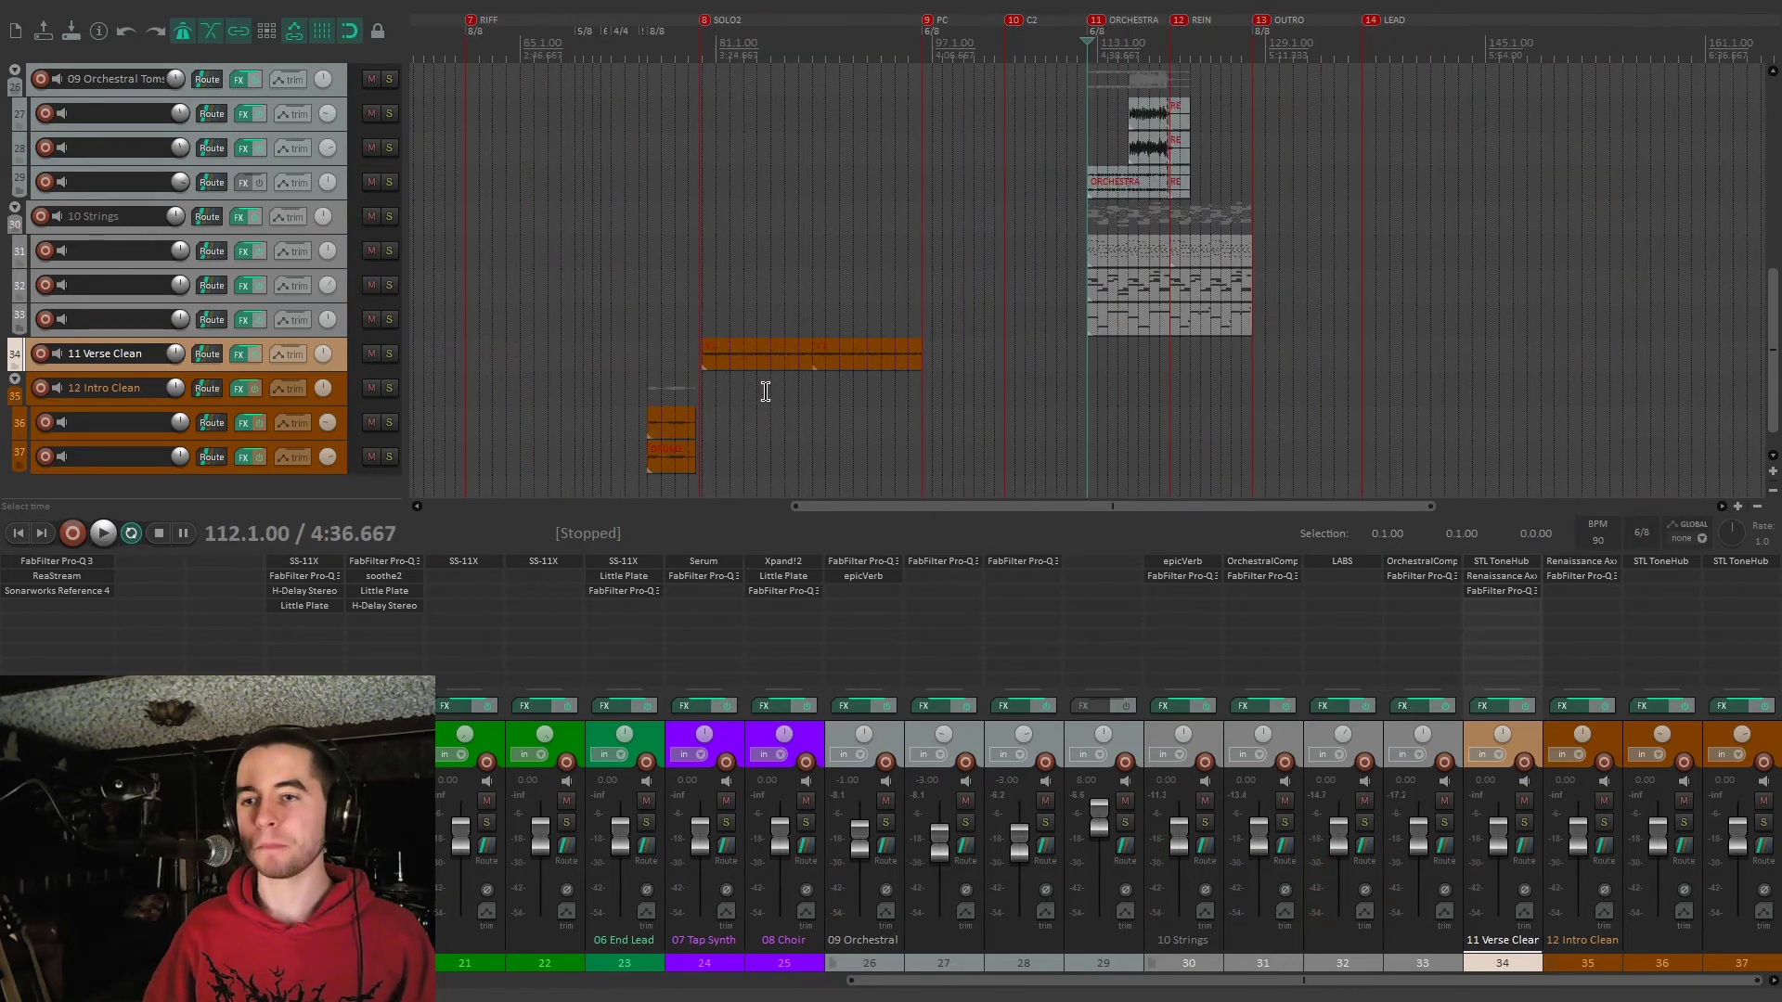
left_click(776, 308)
key("space")
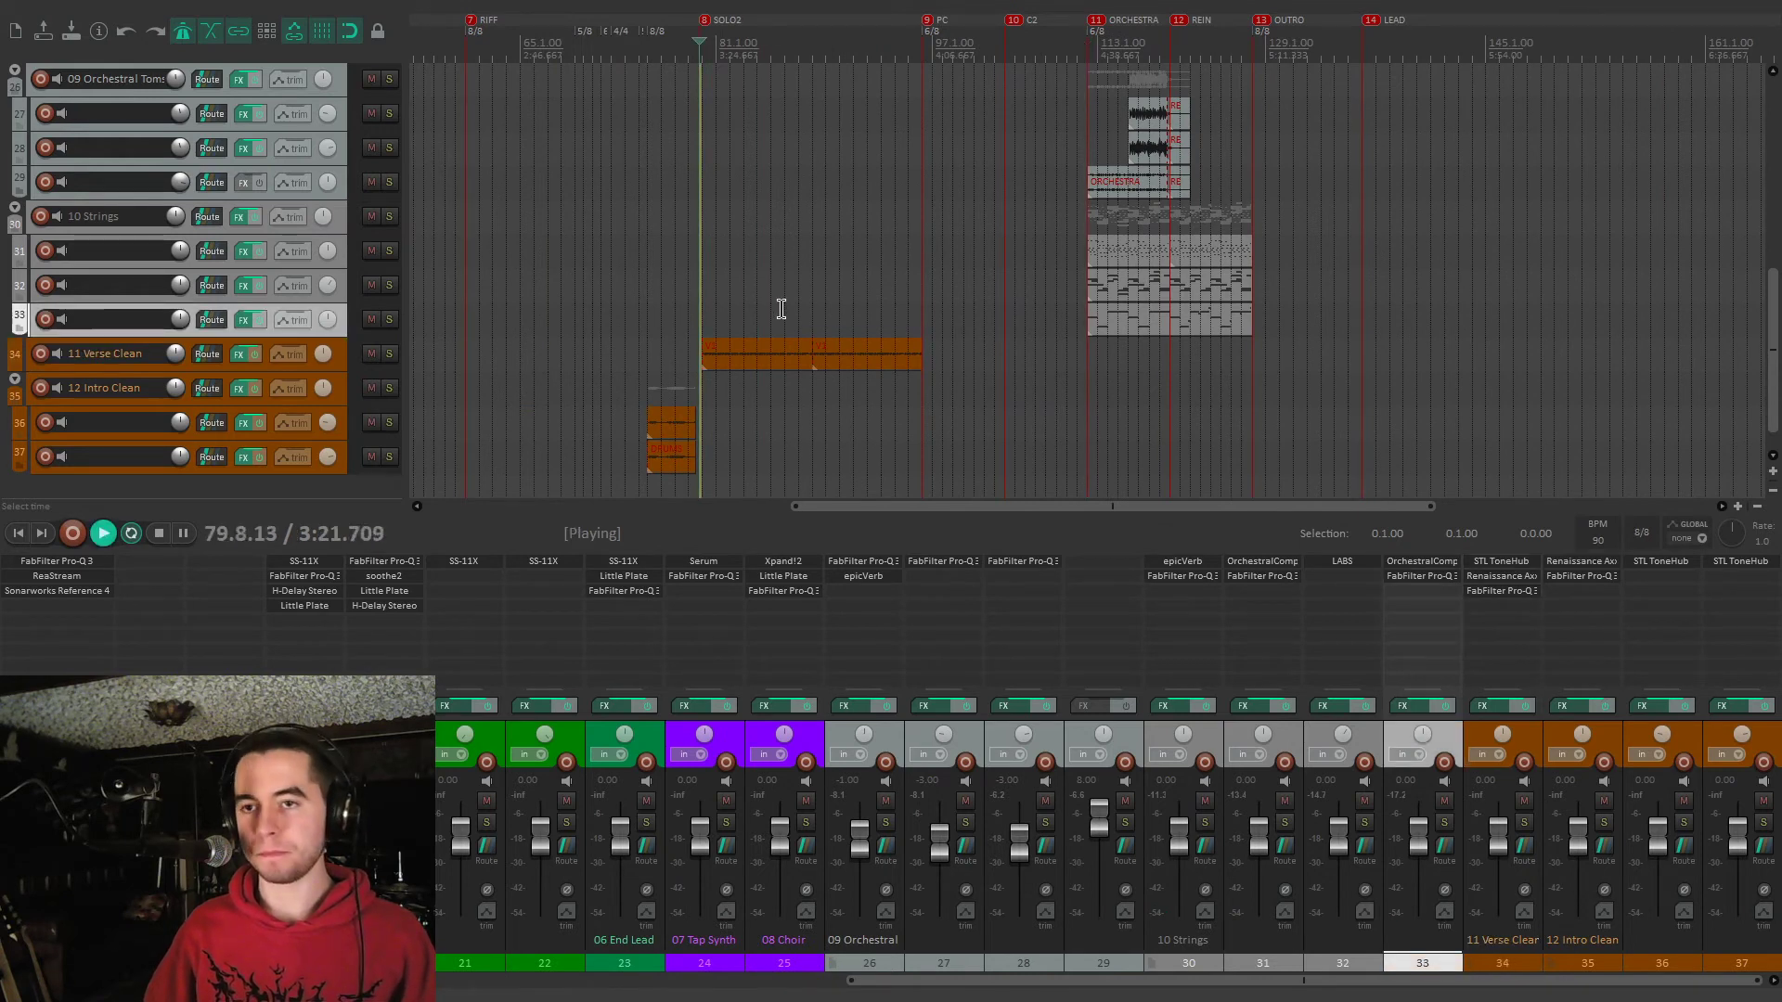
left_click(390, 355)
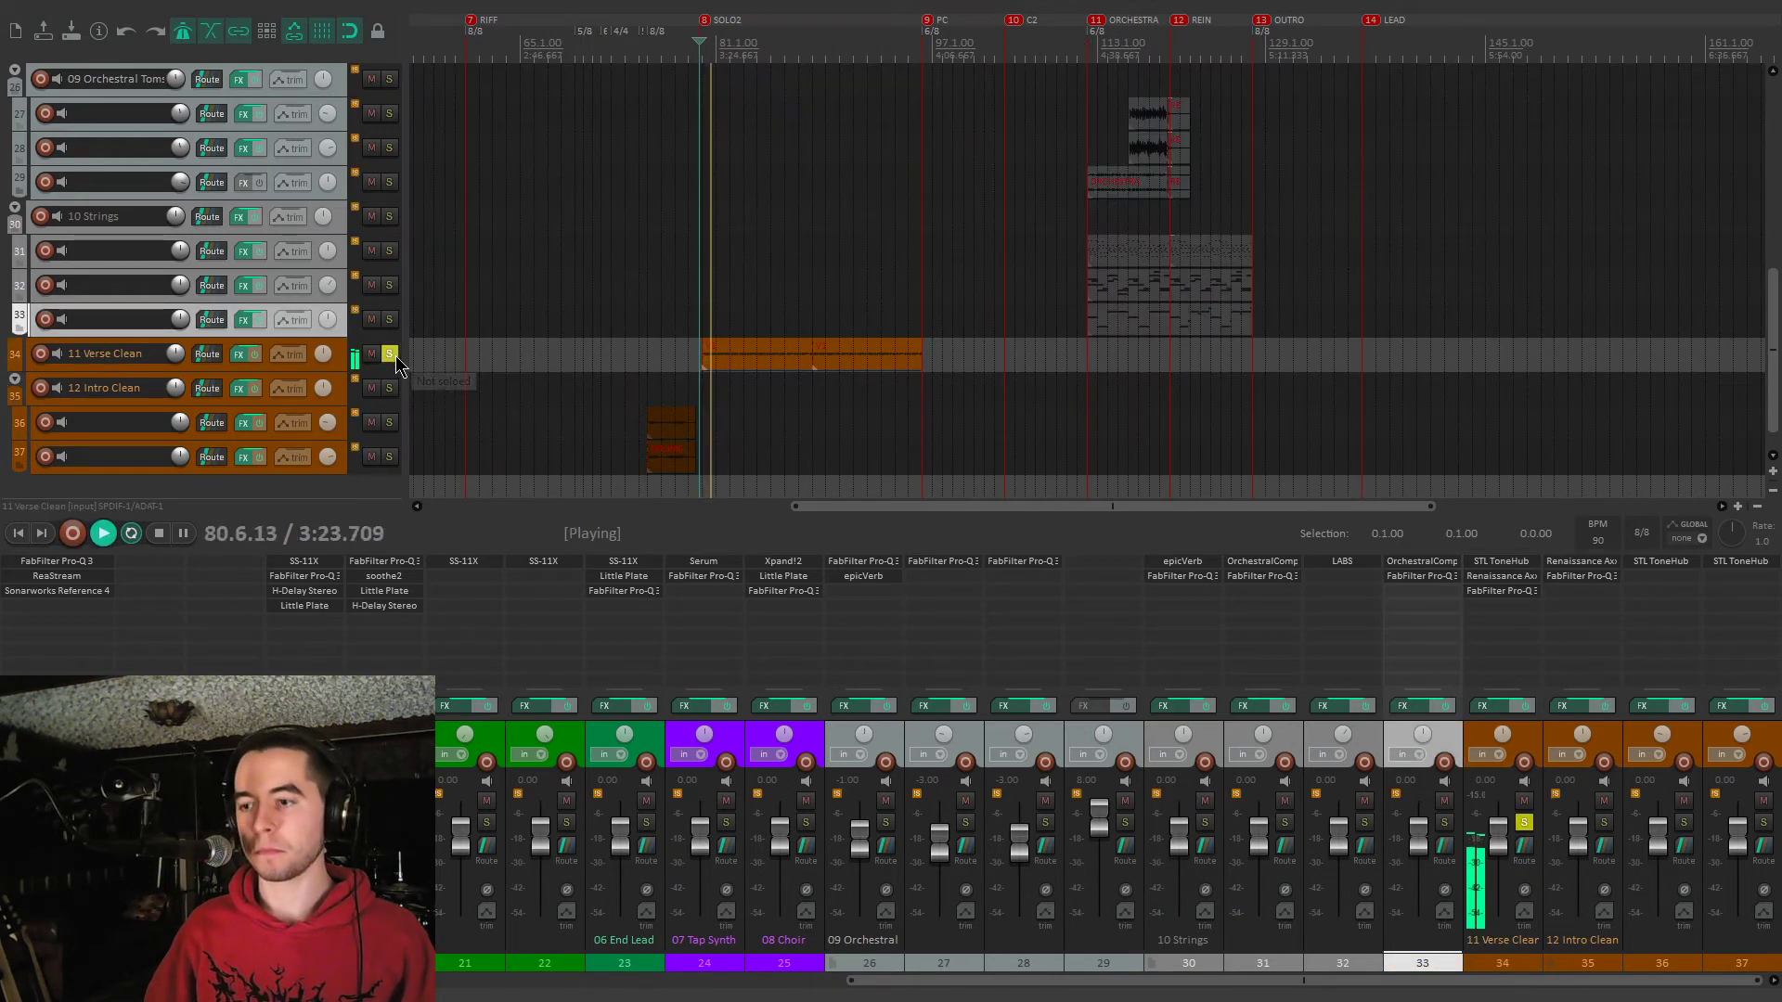
scroll(1161, 354, "up", 4)
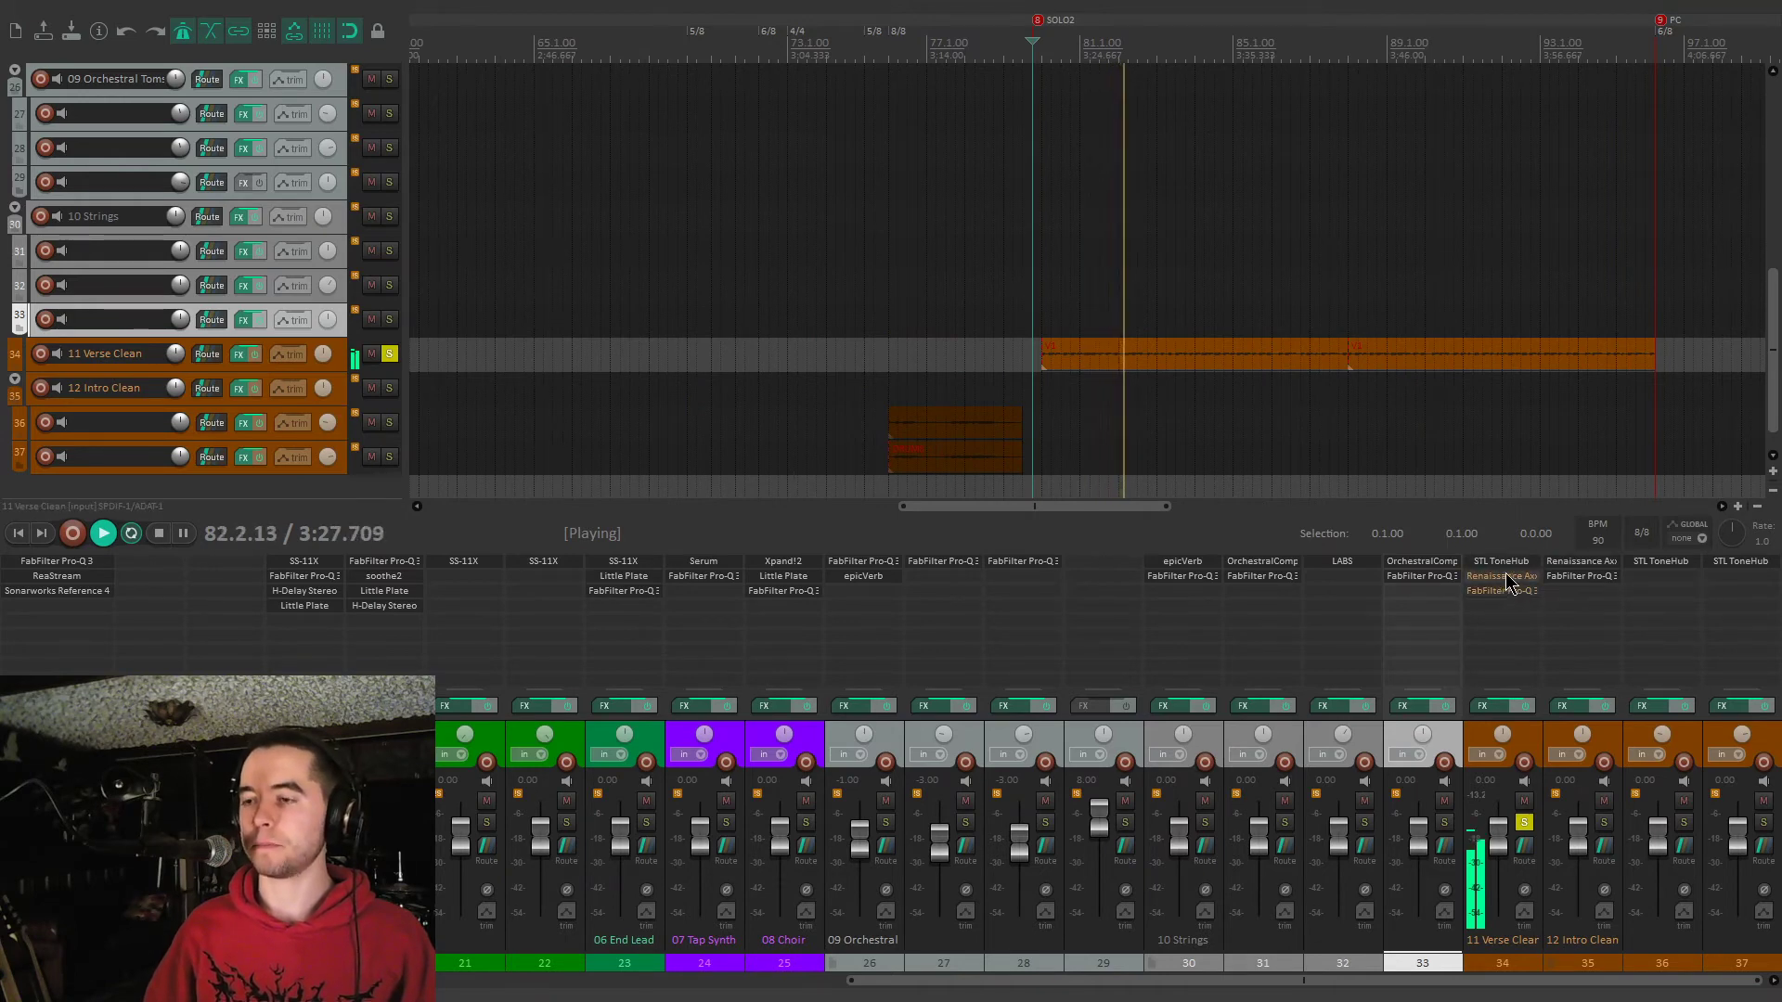
key("space")
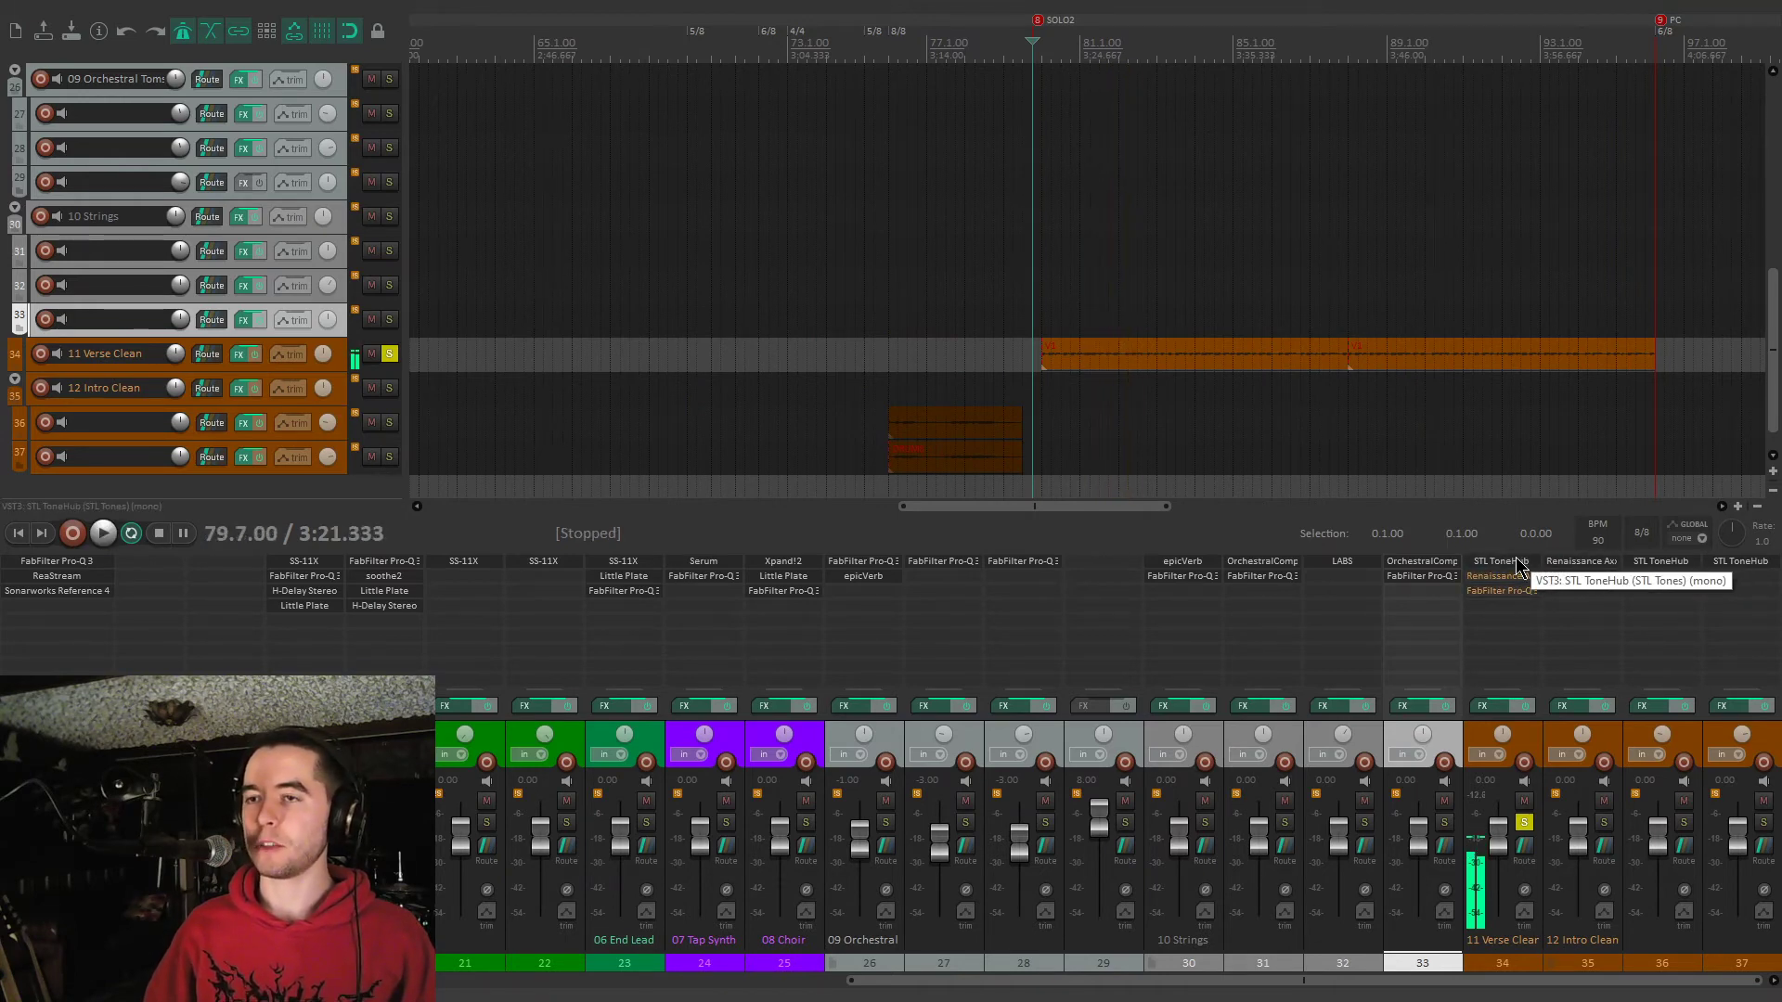
Open STL ToneHub on 11 Verse Clean, widen its Preset column, and browse the Will Putney Guitar presets down to 49 Combo Clean
left_click(1520, 566)
left_click_drag(821, 120, 939, 68)
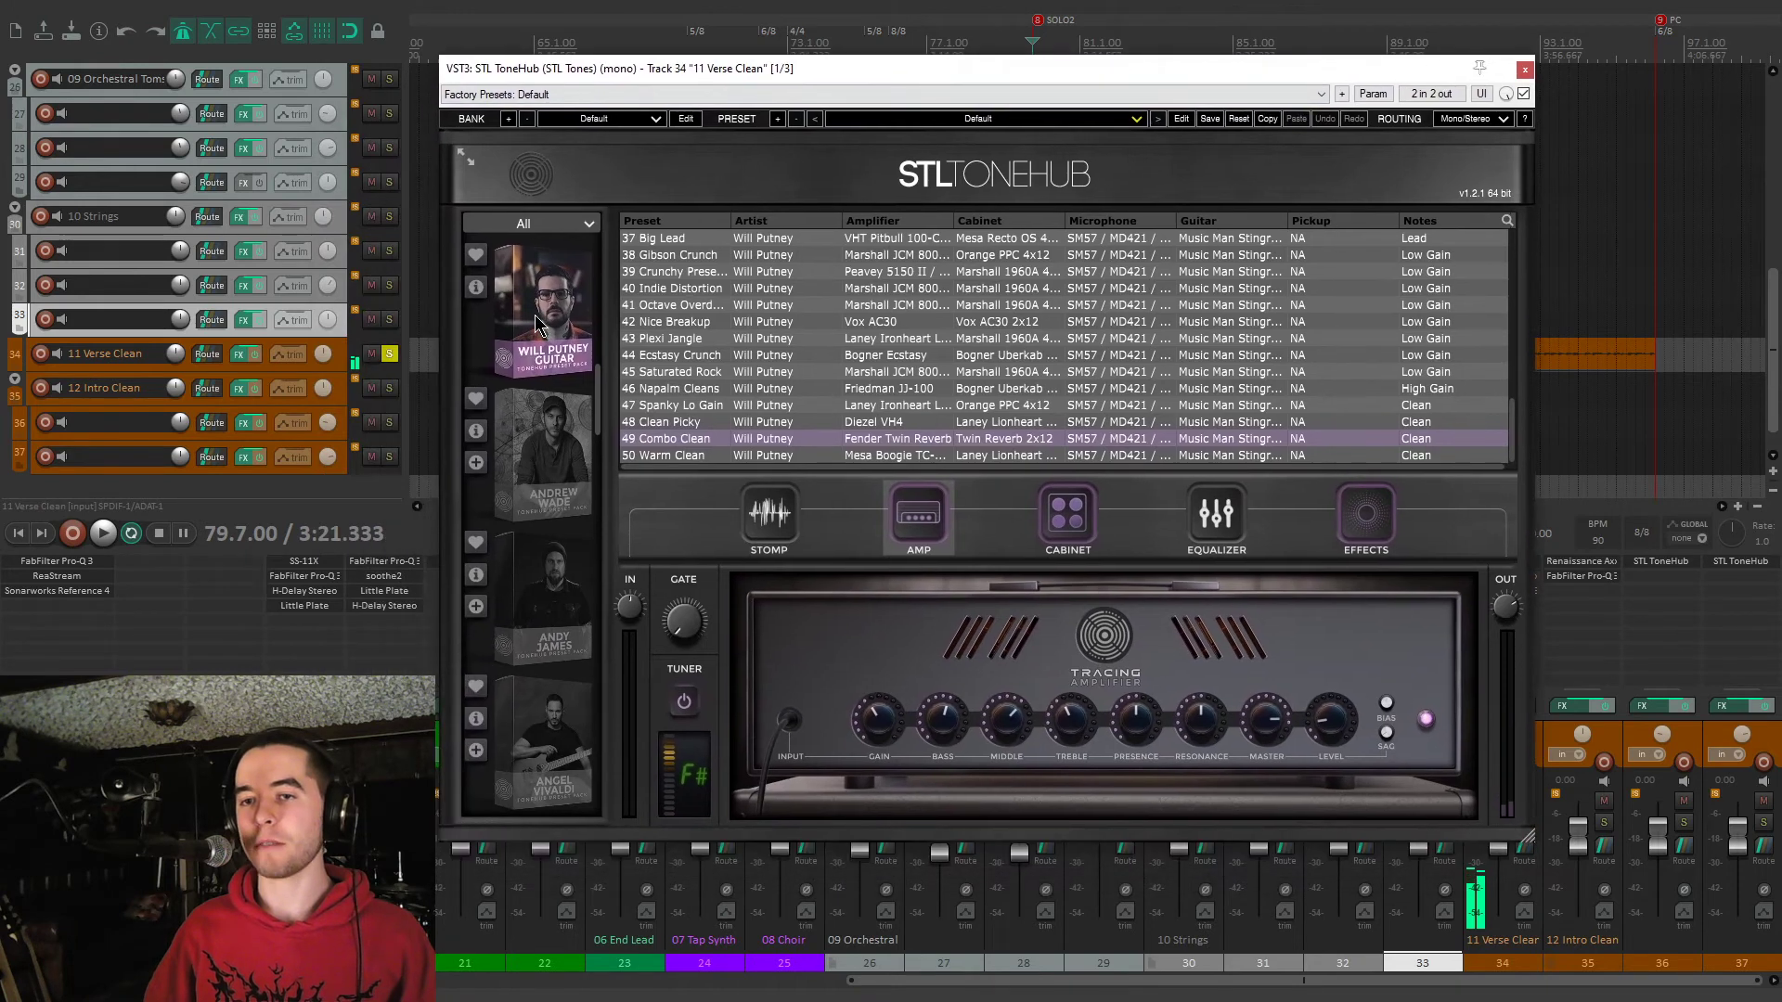
left_click_drag(780, 68, 798, 61)
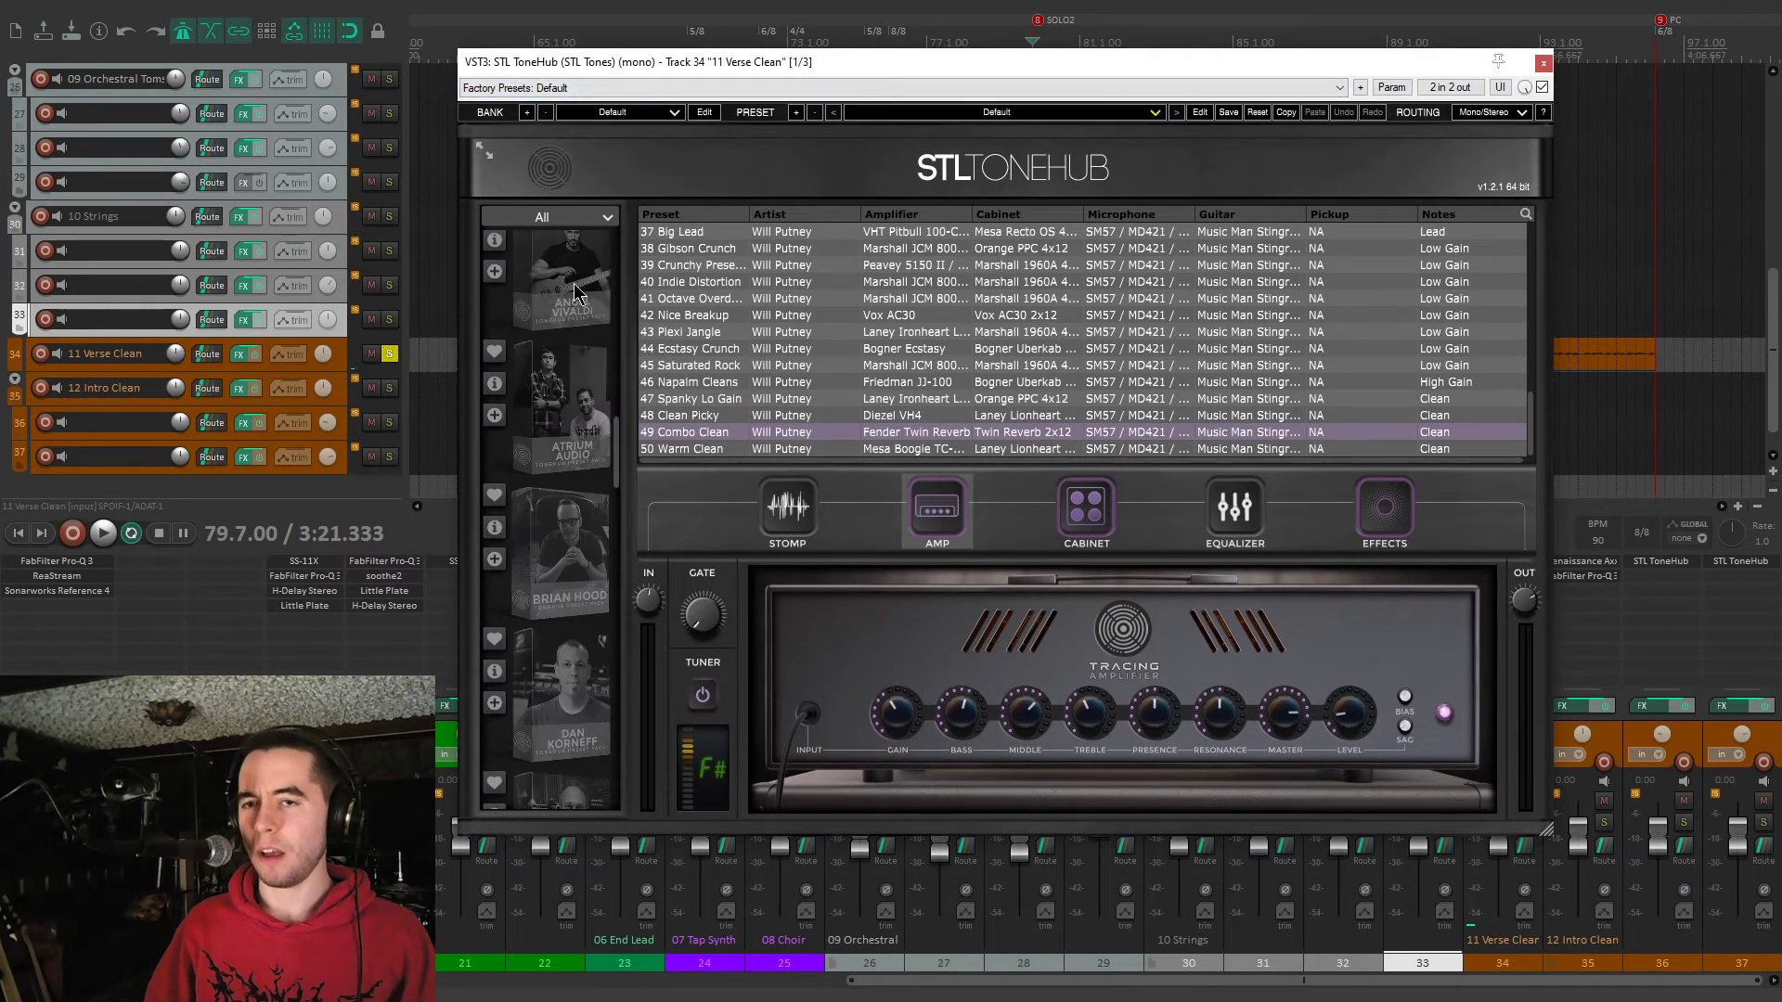
scroll(740, 314, "up", 5)
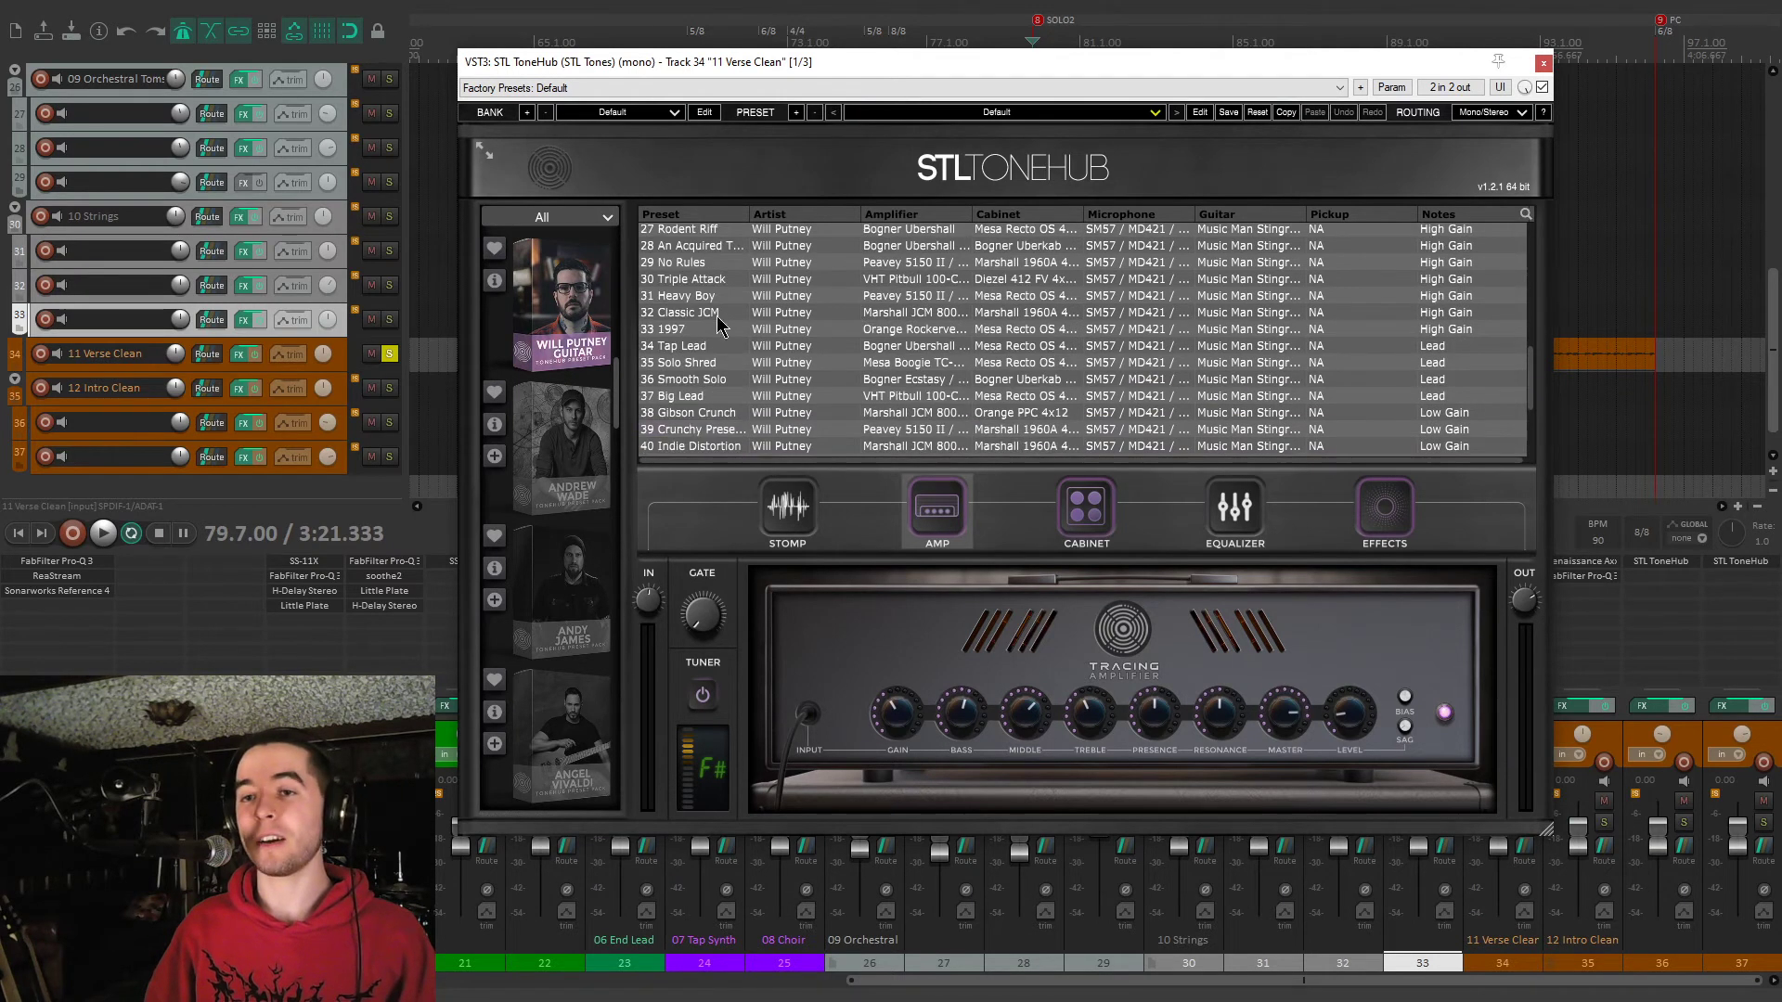
scroll(729, 350, "down", 5)
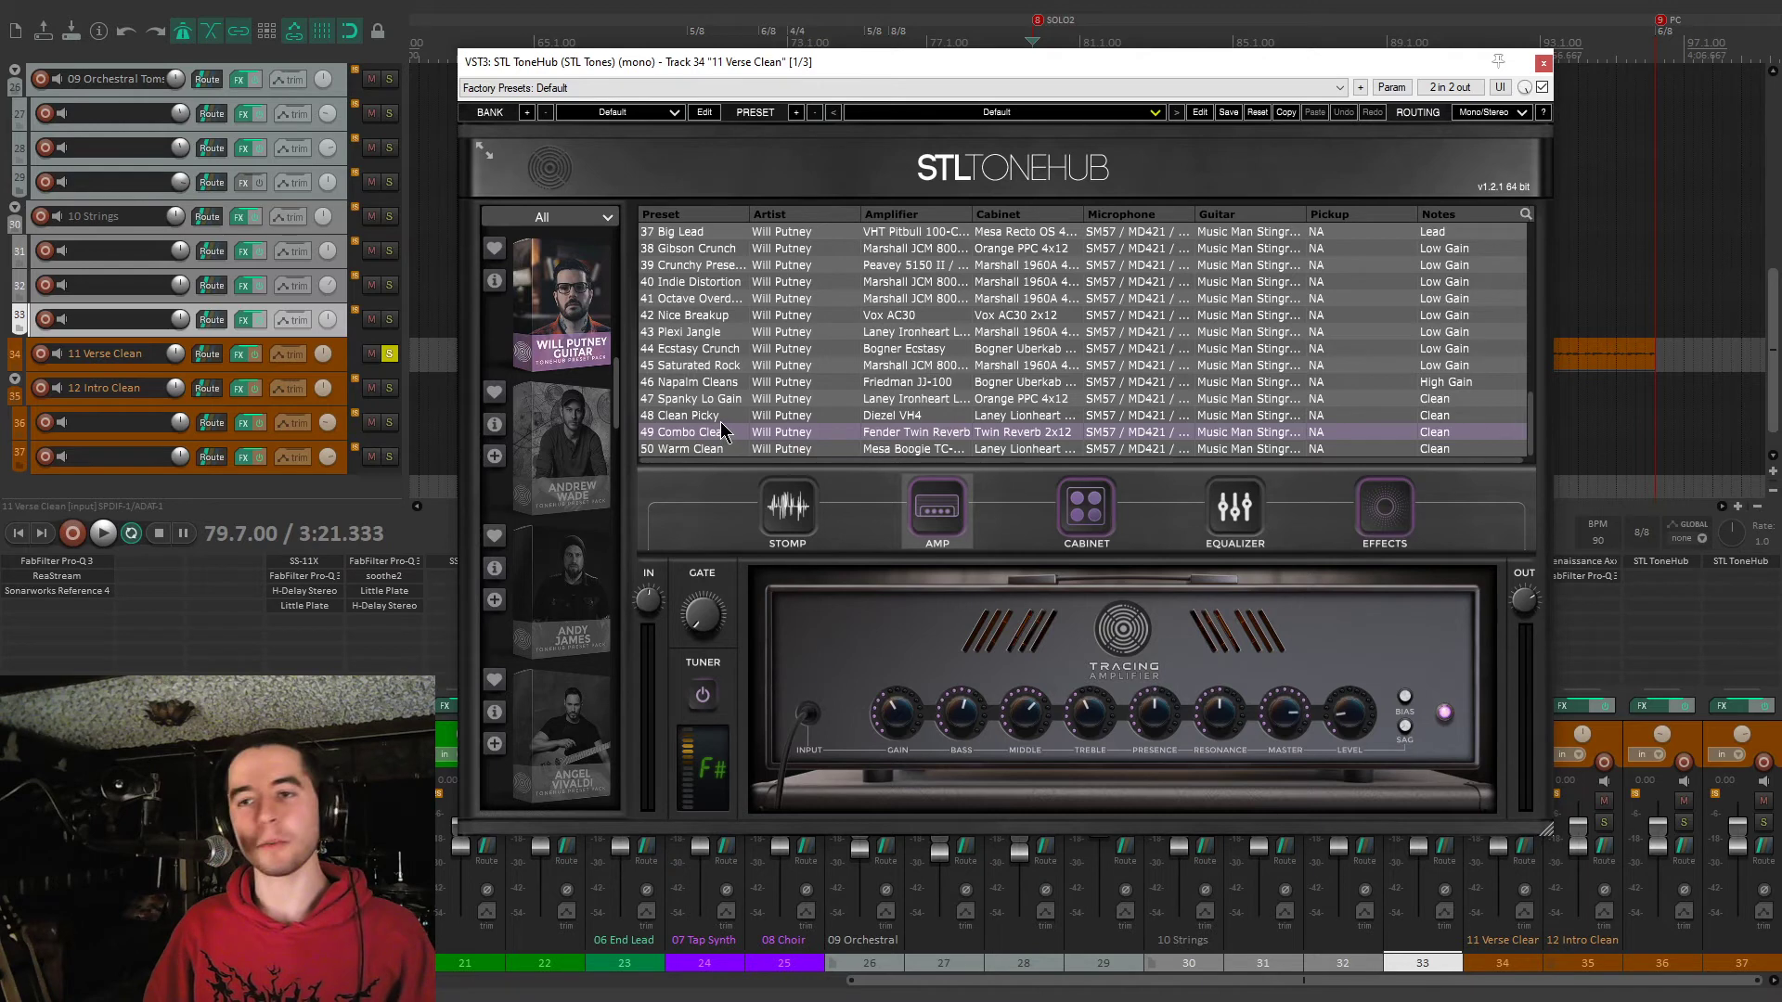
scroll(721, 422, "up", 10)
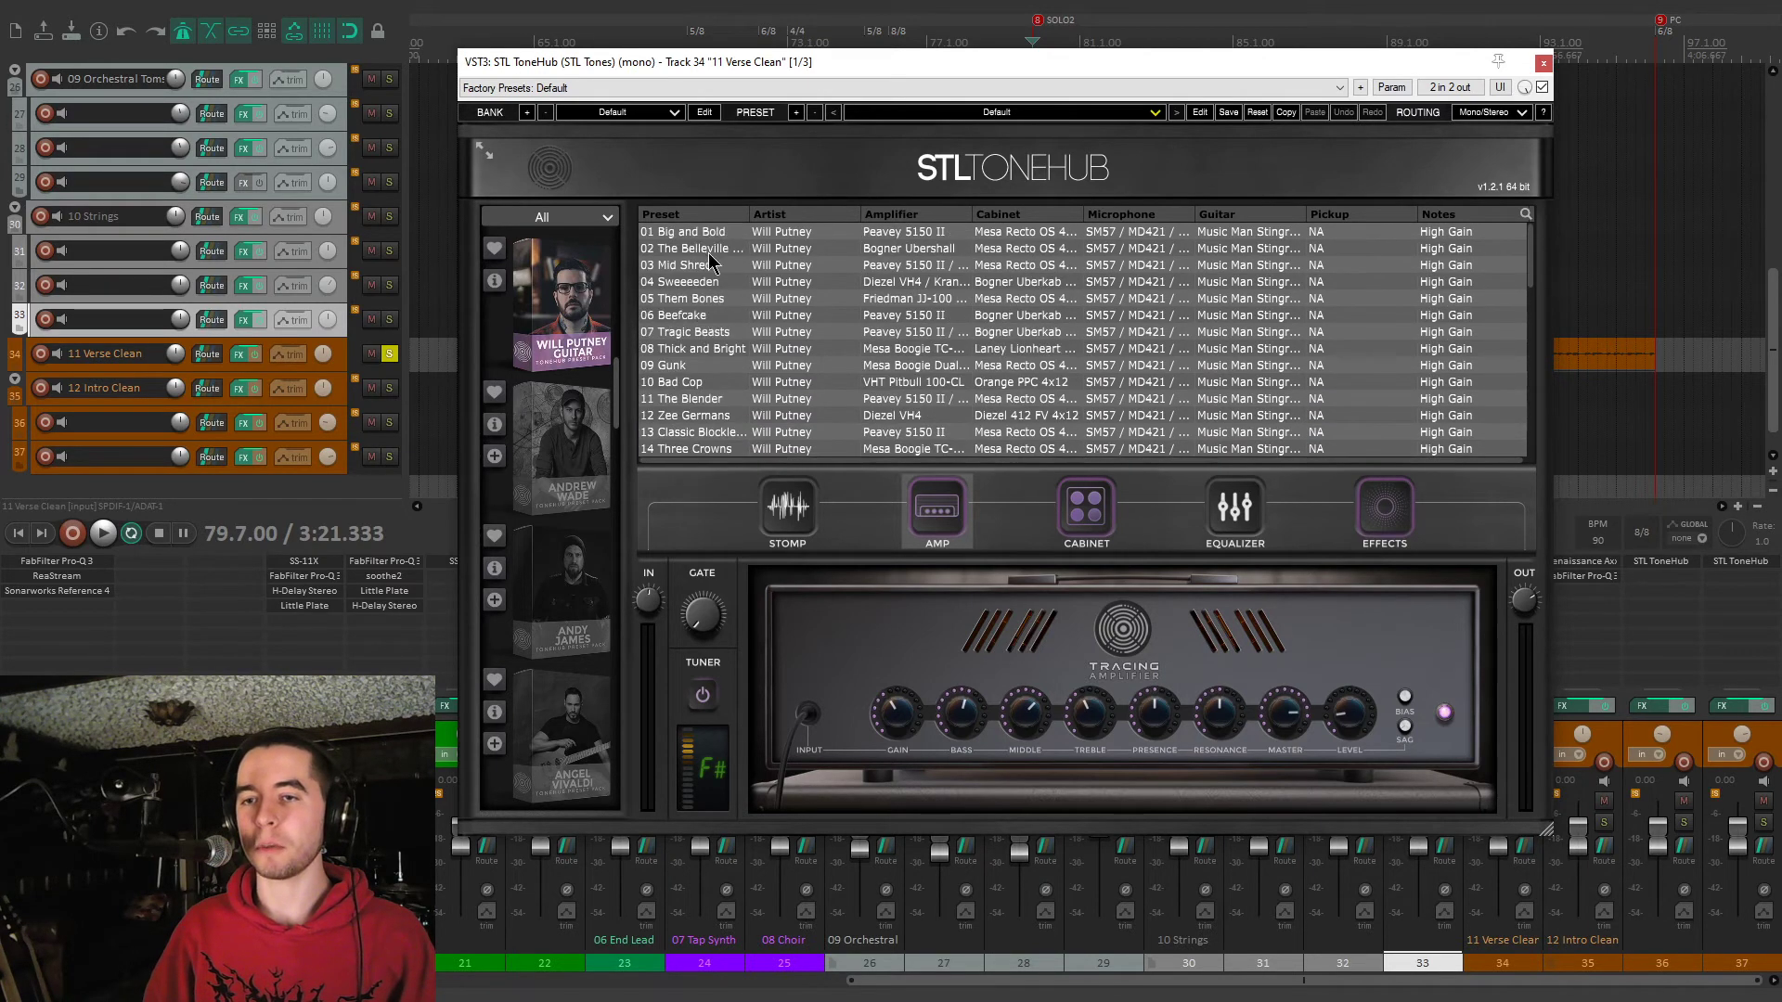
left_click_drag(750, 219, 780, 220)
scroll(722, 298, "down", 10)
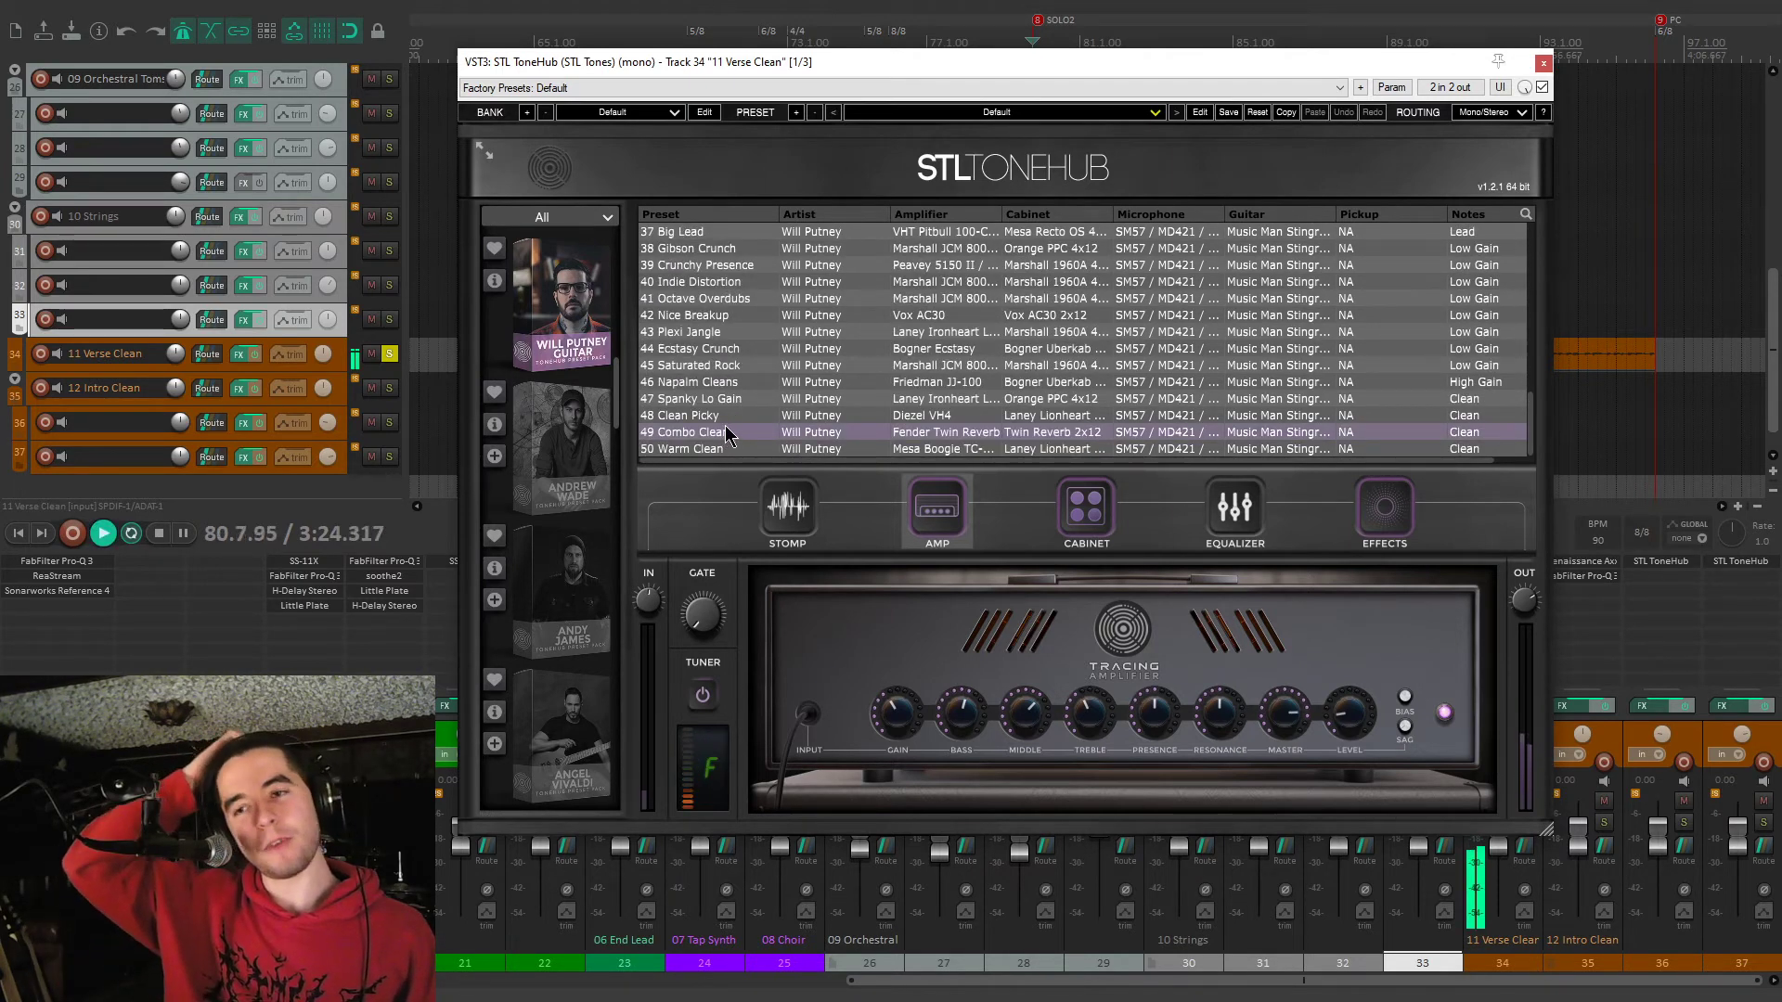
Compare ToneHub bypassed and active during playback, examine its delay and reverb effects, and close the plug-in window
left_click(1542, 87)
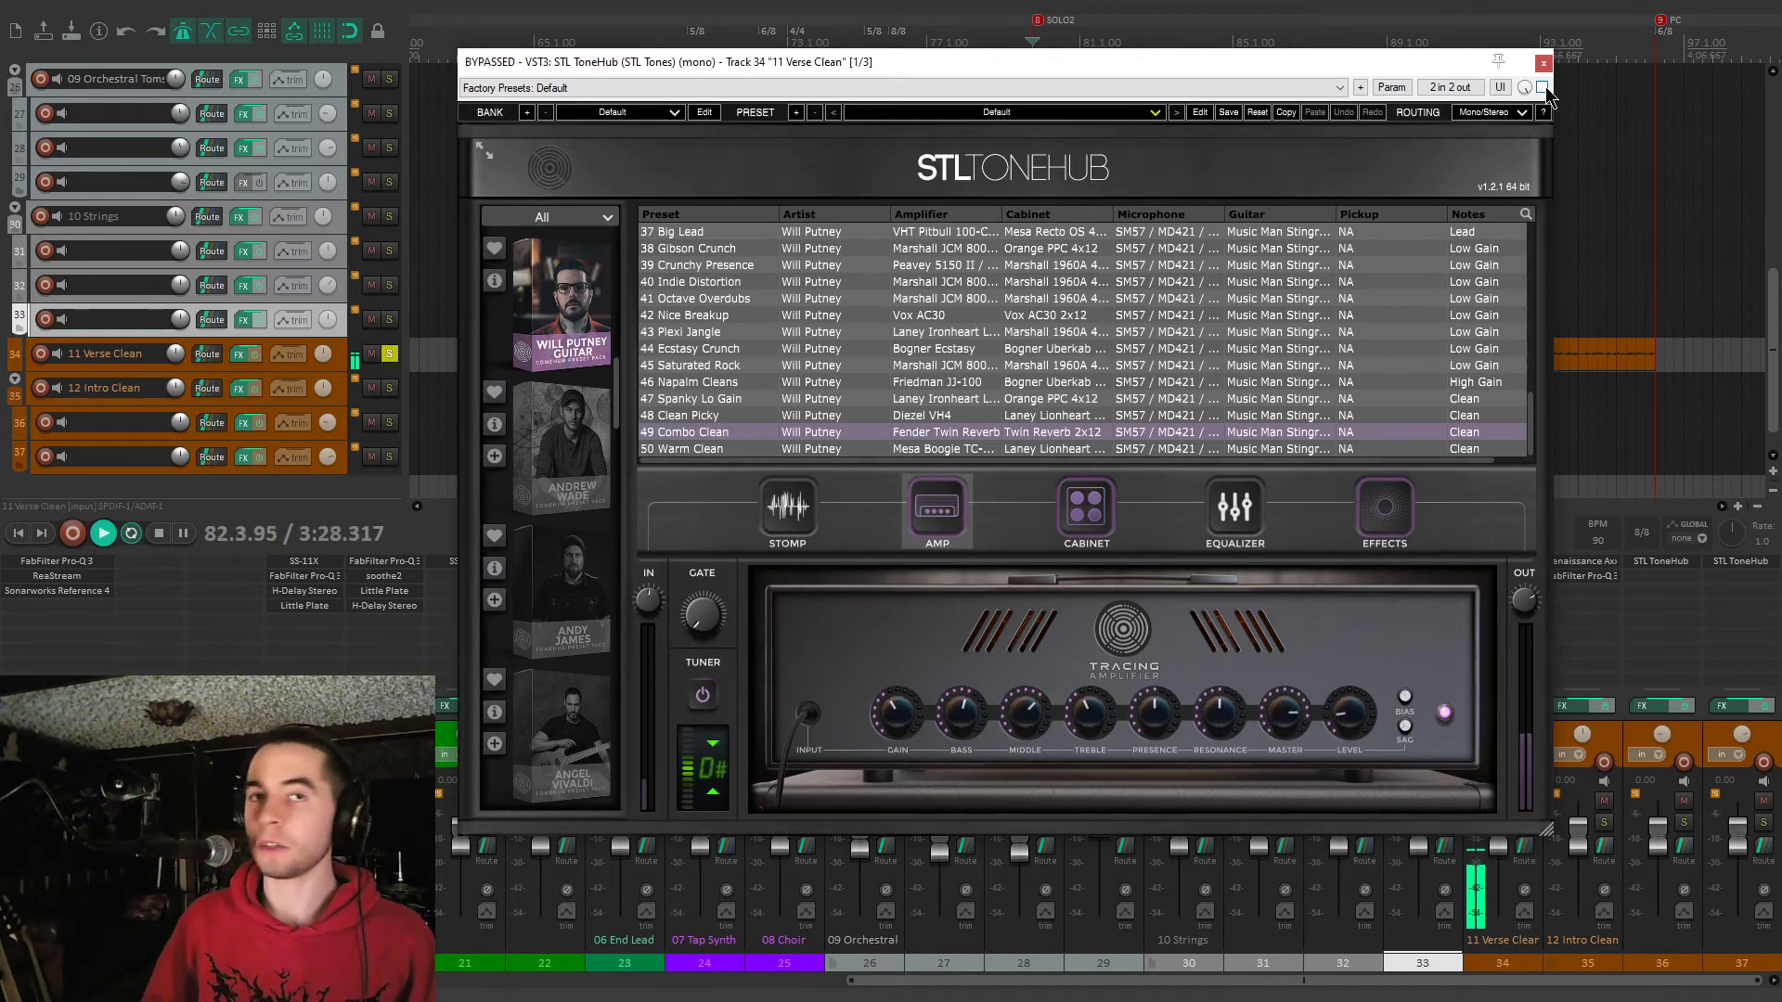
left_click(1543, 87)
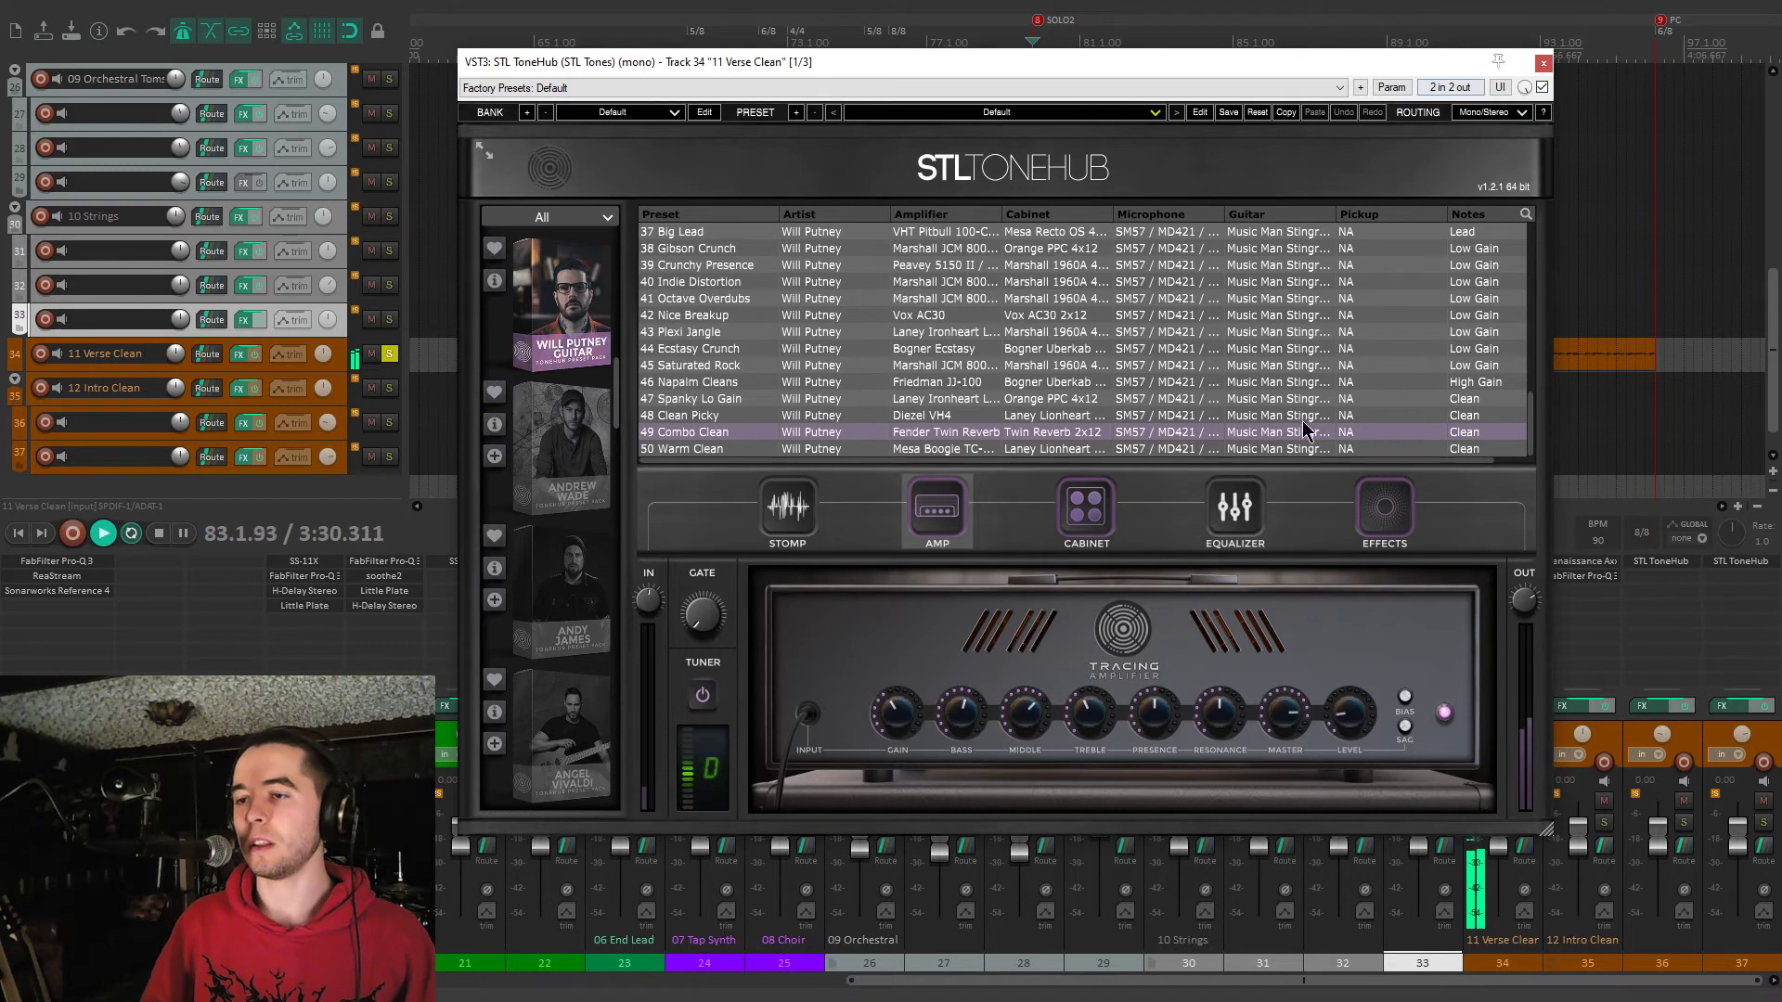
left_click(1385, 513)
key("space")
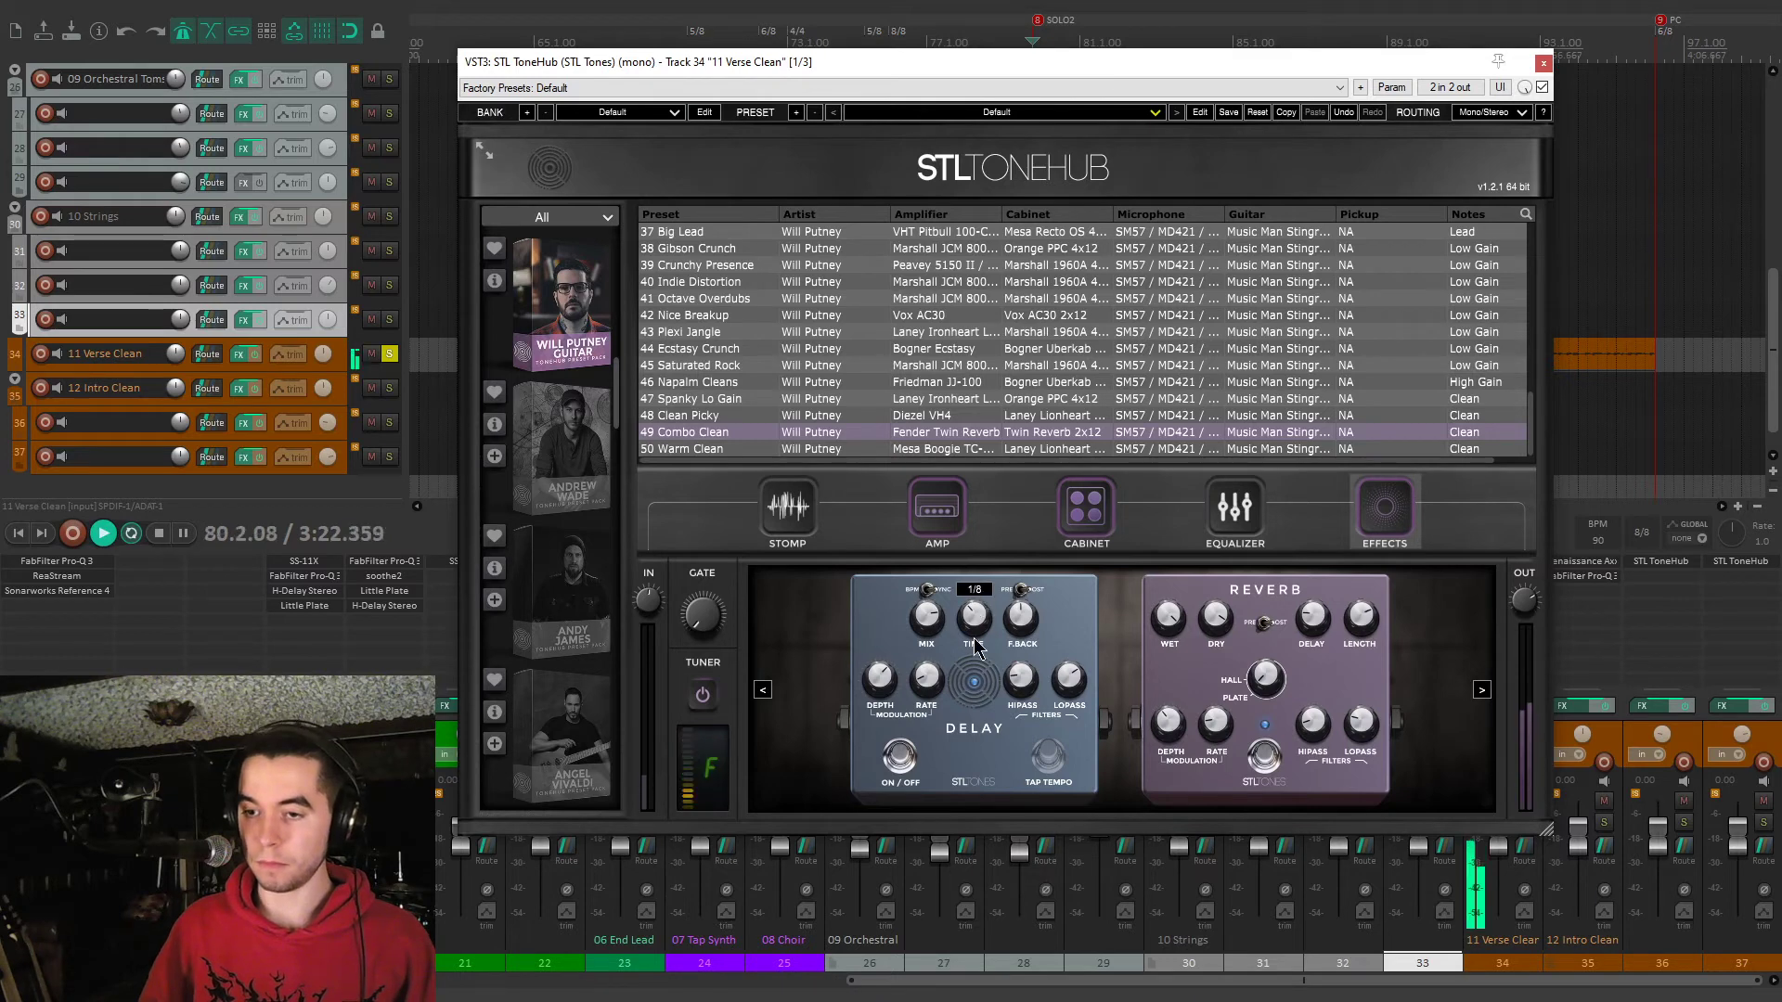
key("space")
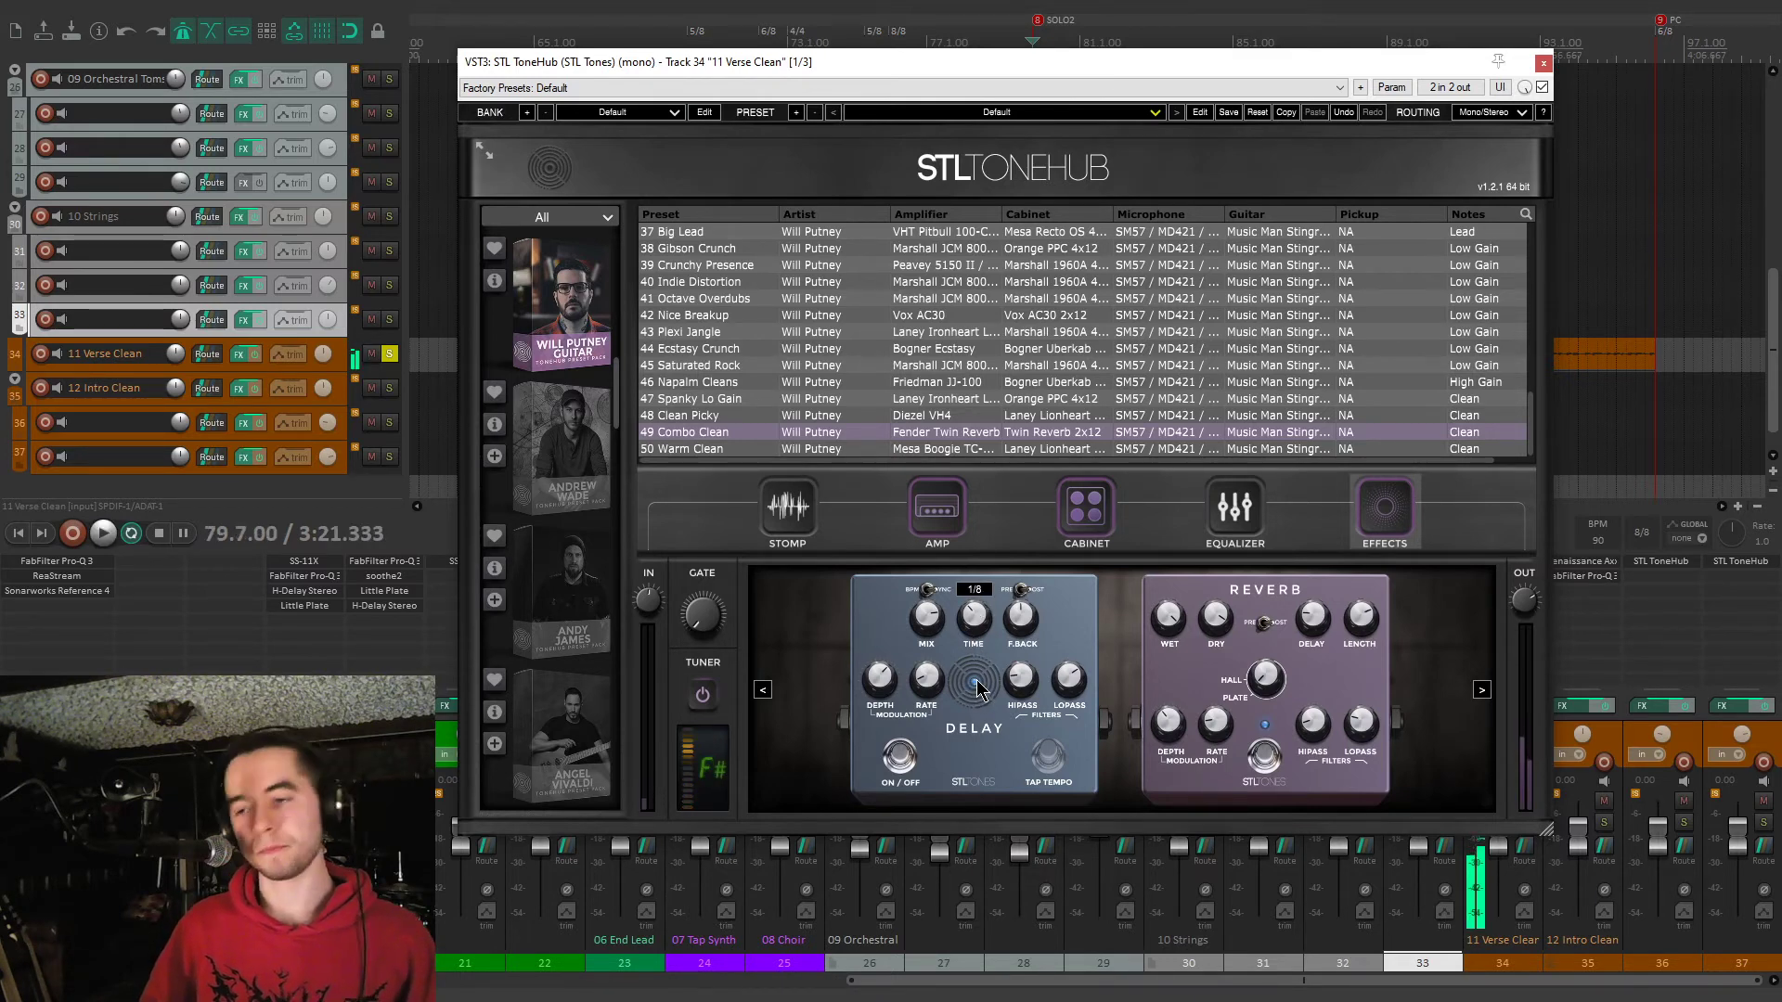
left_click(1543, 65)
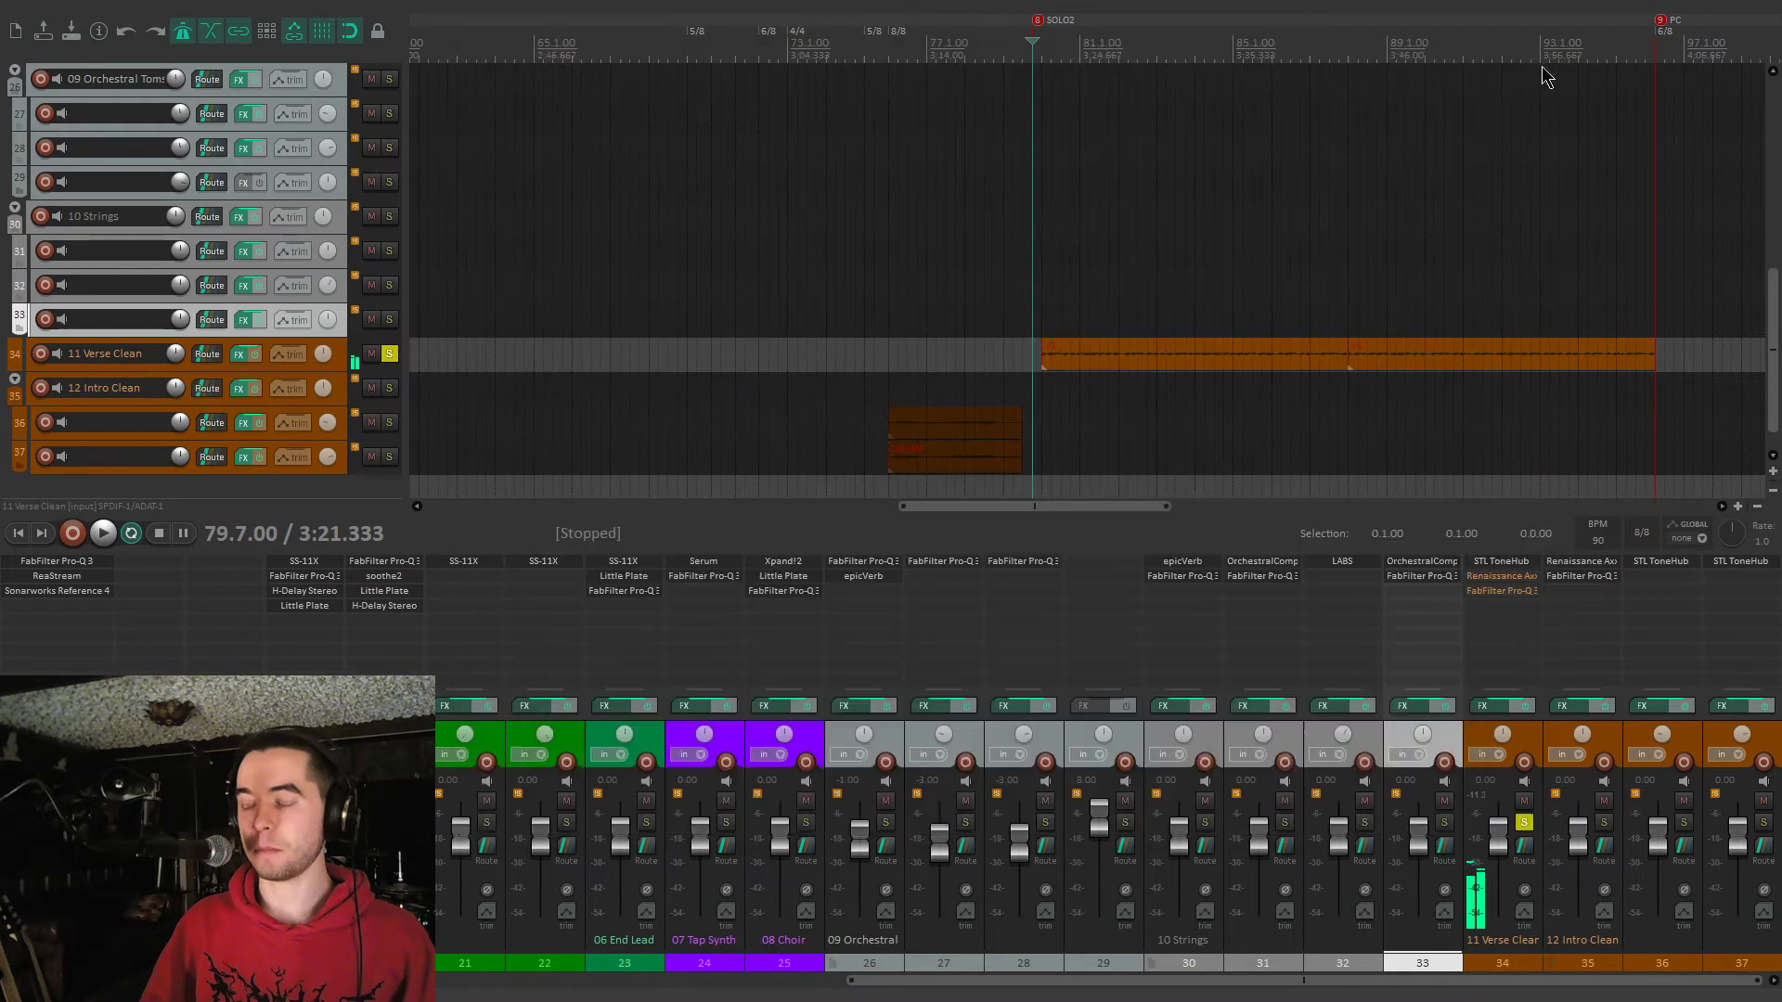
Open Renaissance Axx on 11 Verse Clean, examine its compression during playback, and close the plug-in window
left_click(1520, 585)
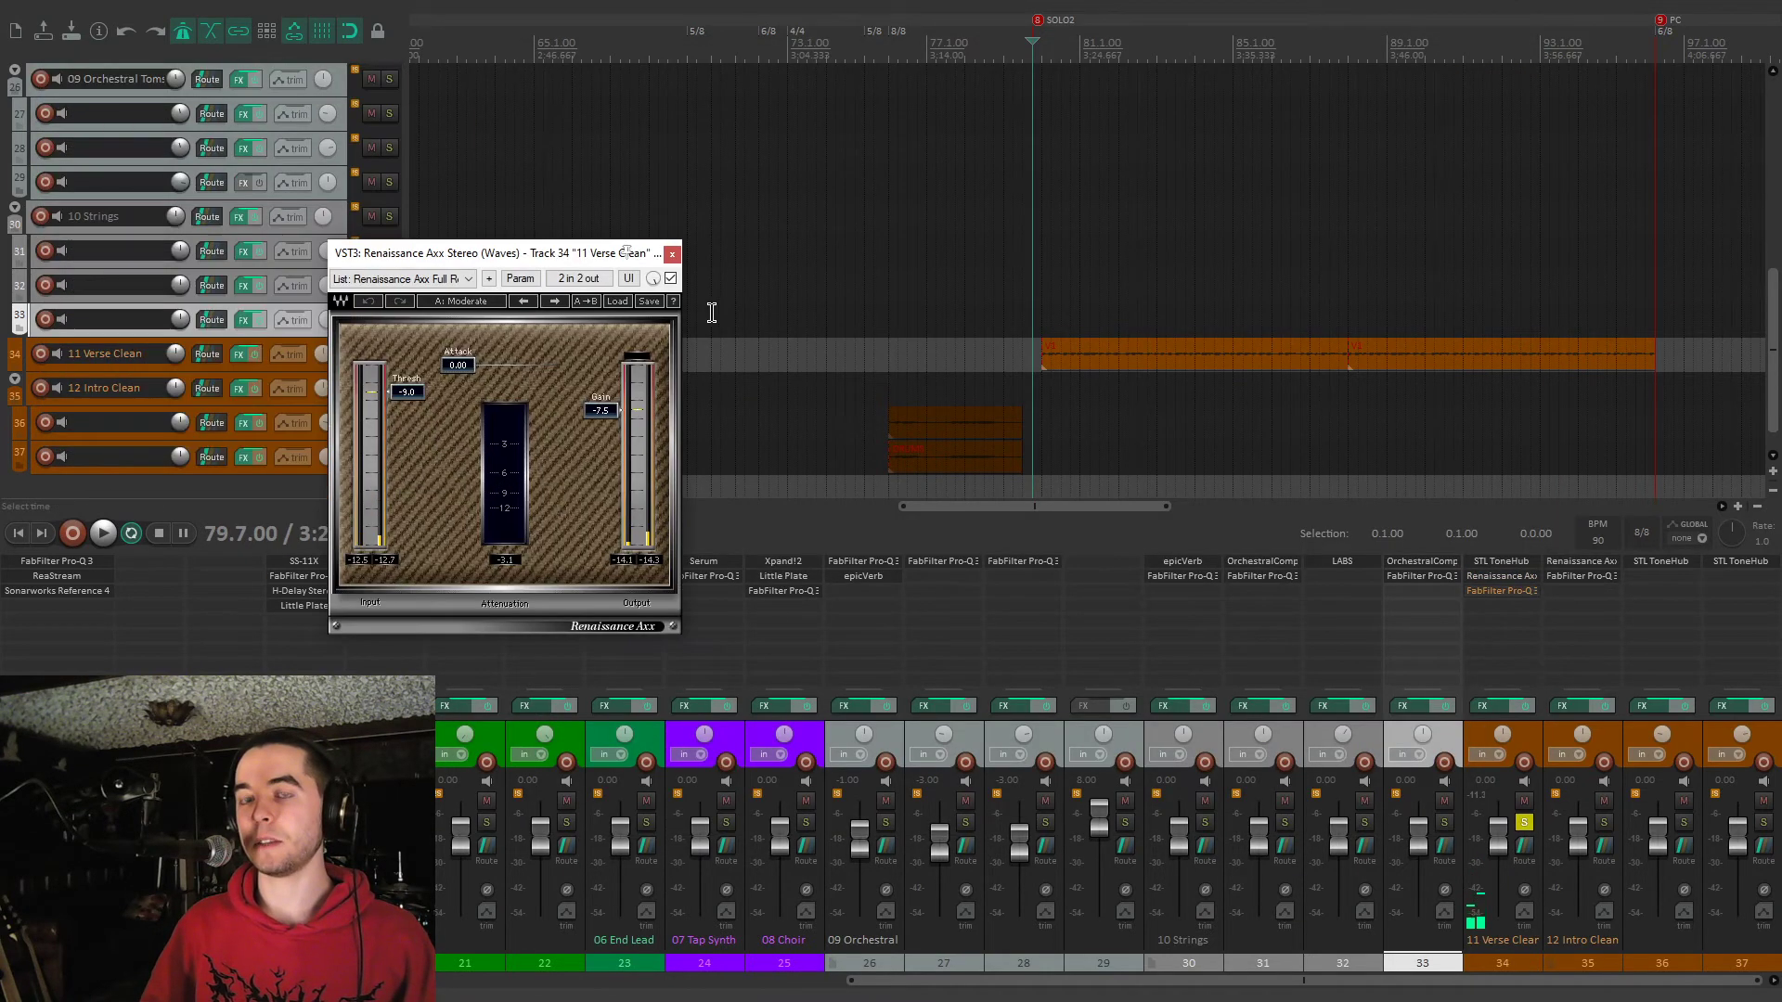
left_click_drag(537, 261, 669, 267)
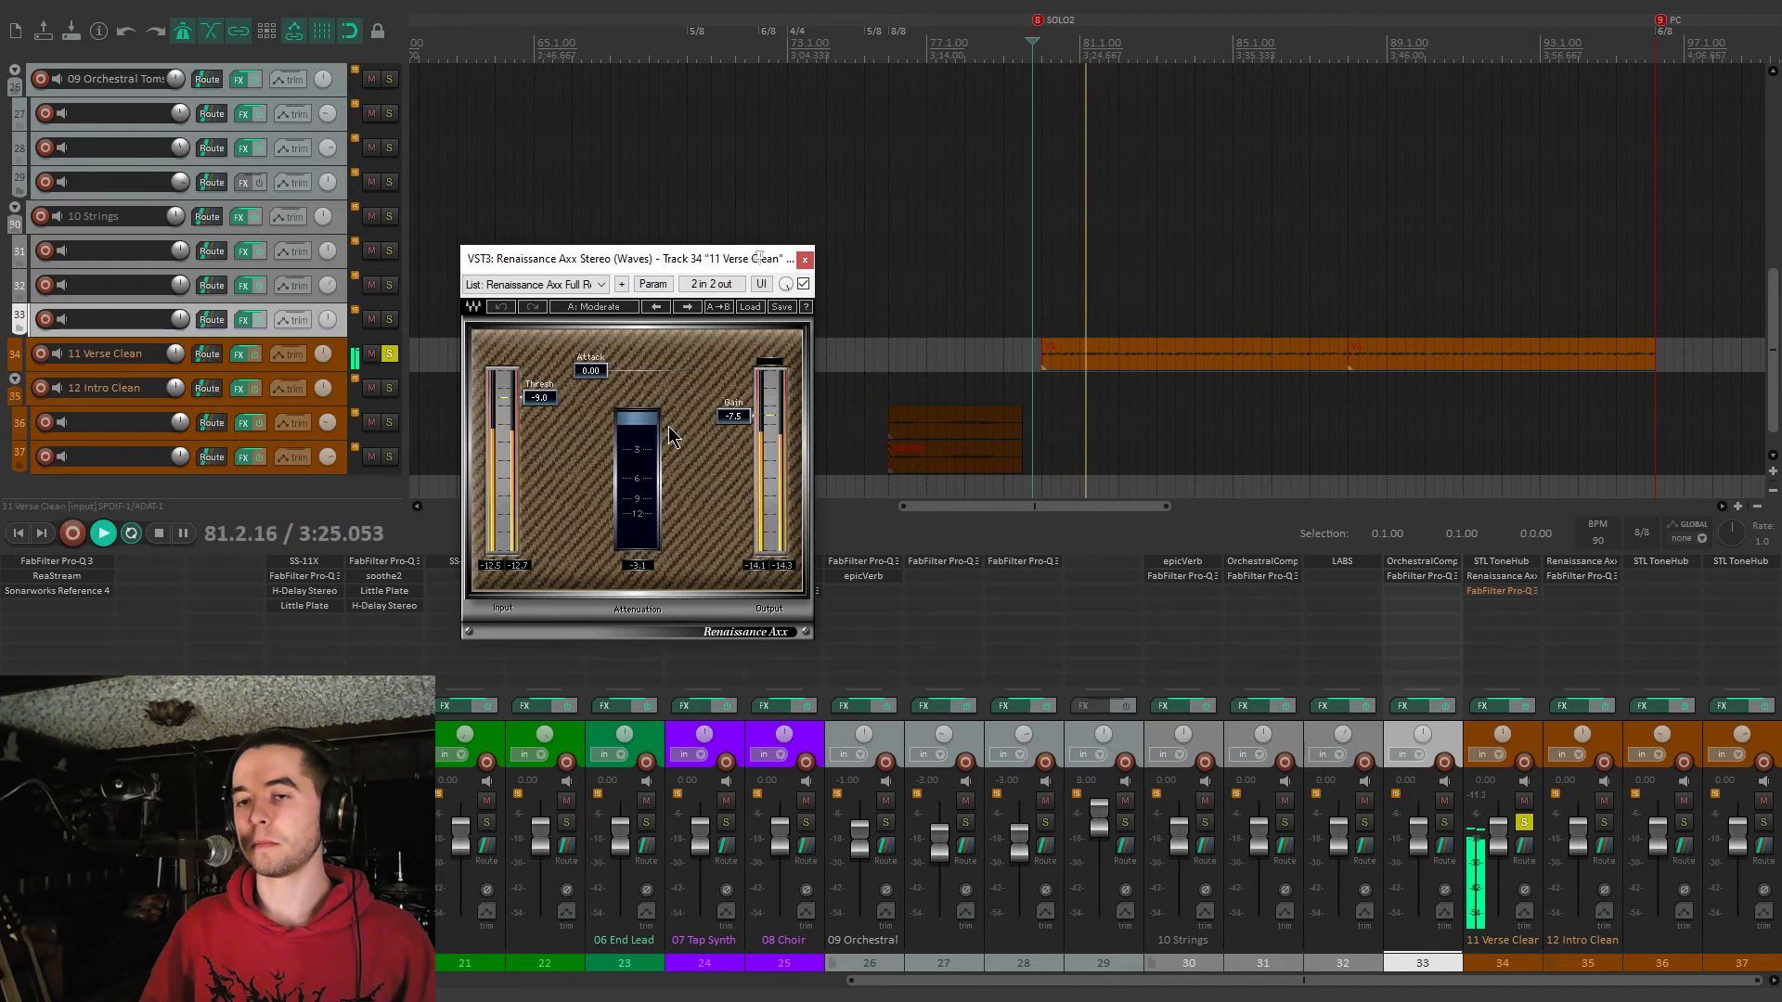
key("space")
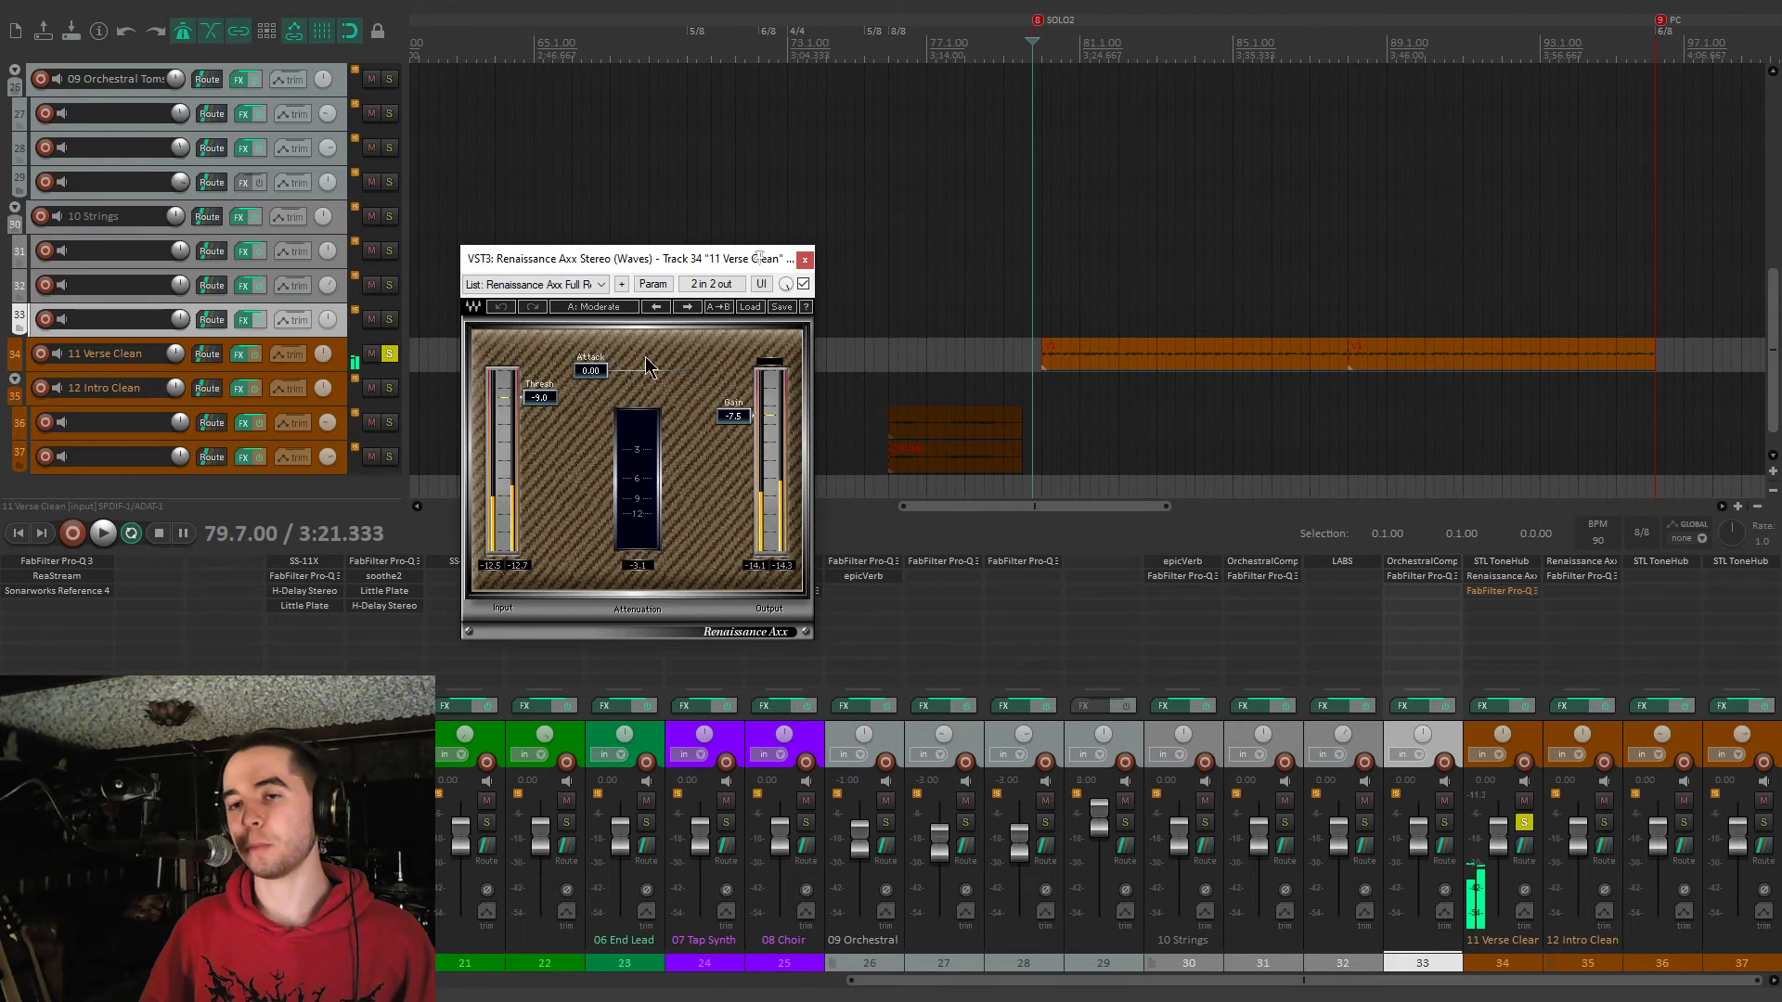
left_click(805, 259)
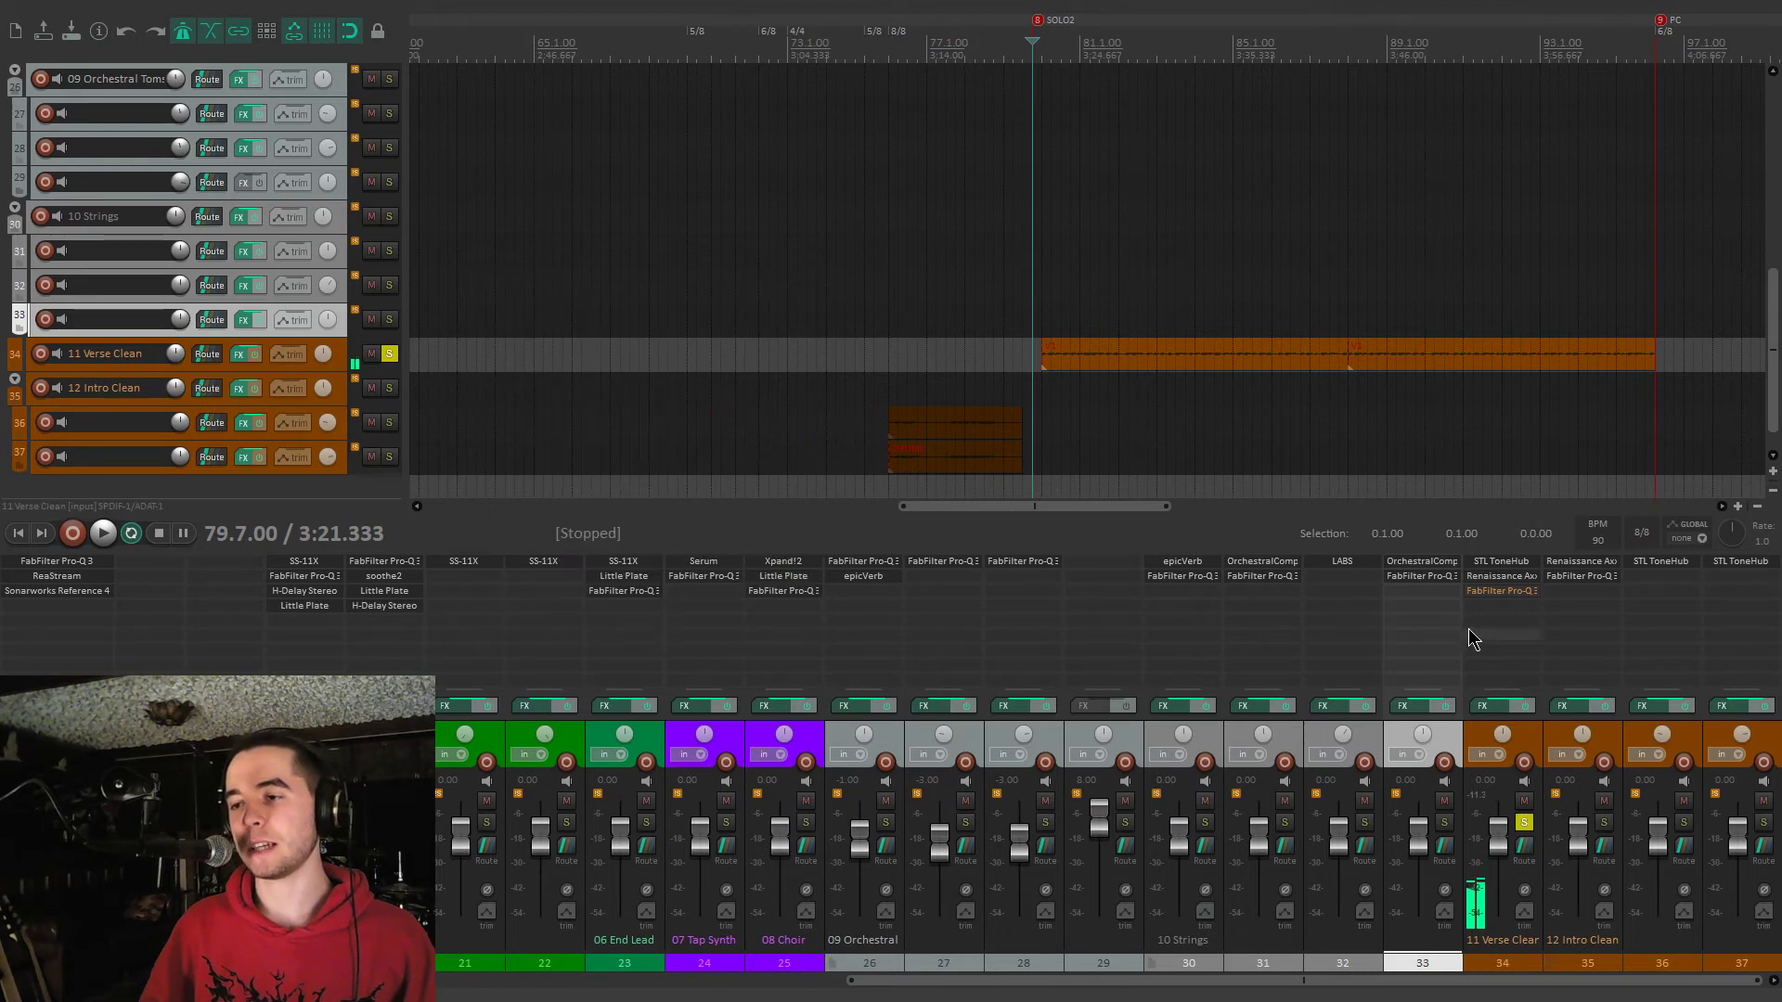
Open FabFilter Pro-Q 3 on 11 Verse Clean, examine its EQ bands, compare it bypassed and active during playback, and close it
left_click(1502, 590)
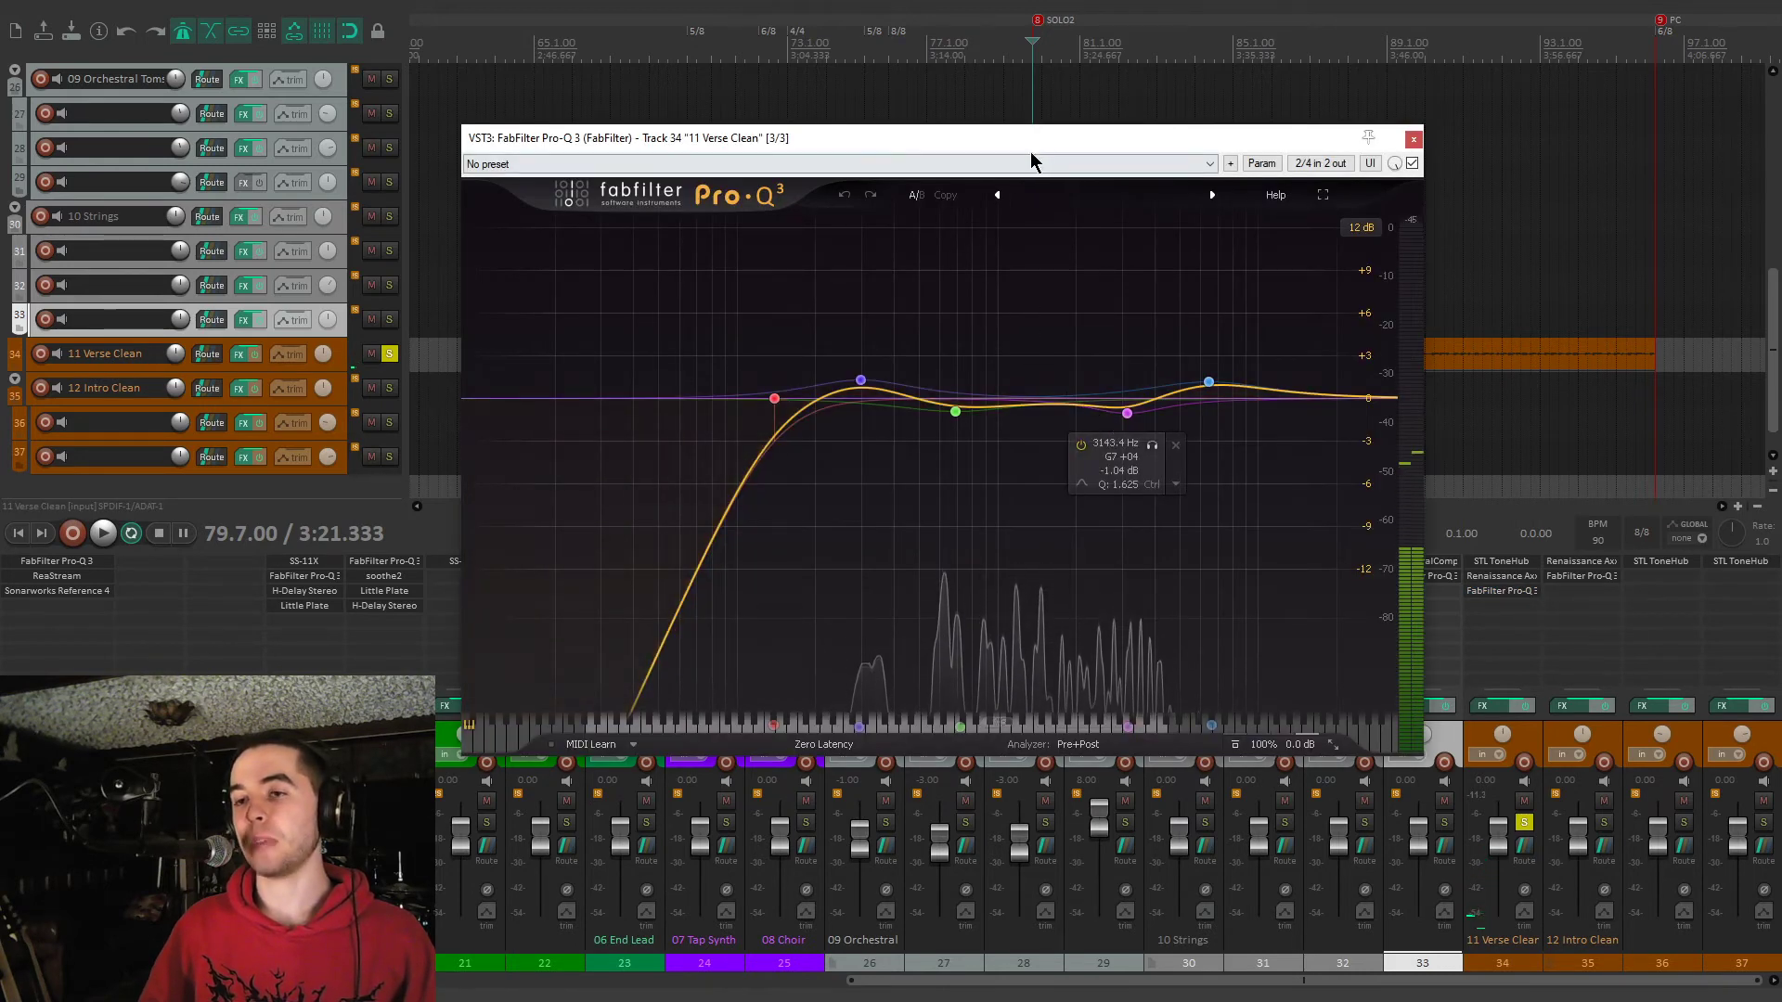
mouse_move(759, 418)
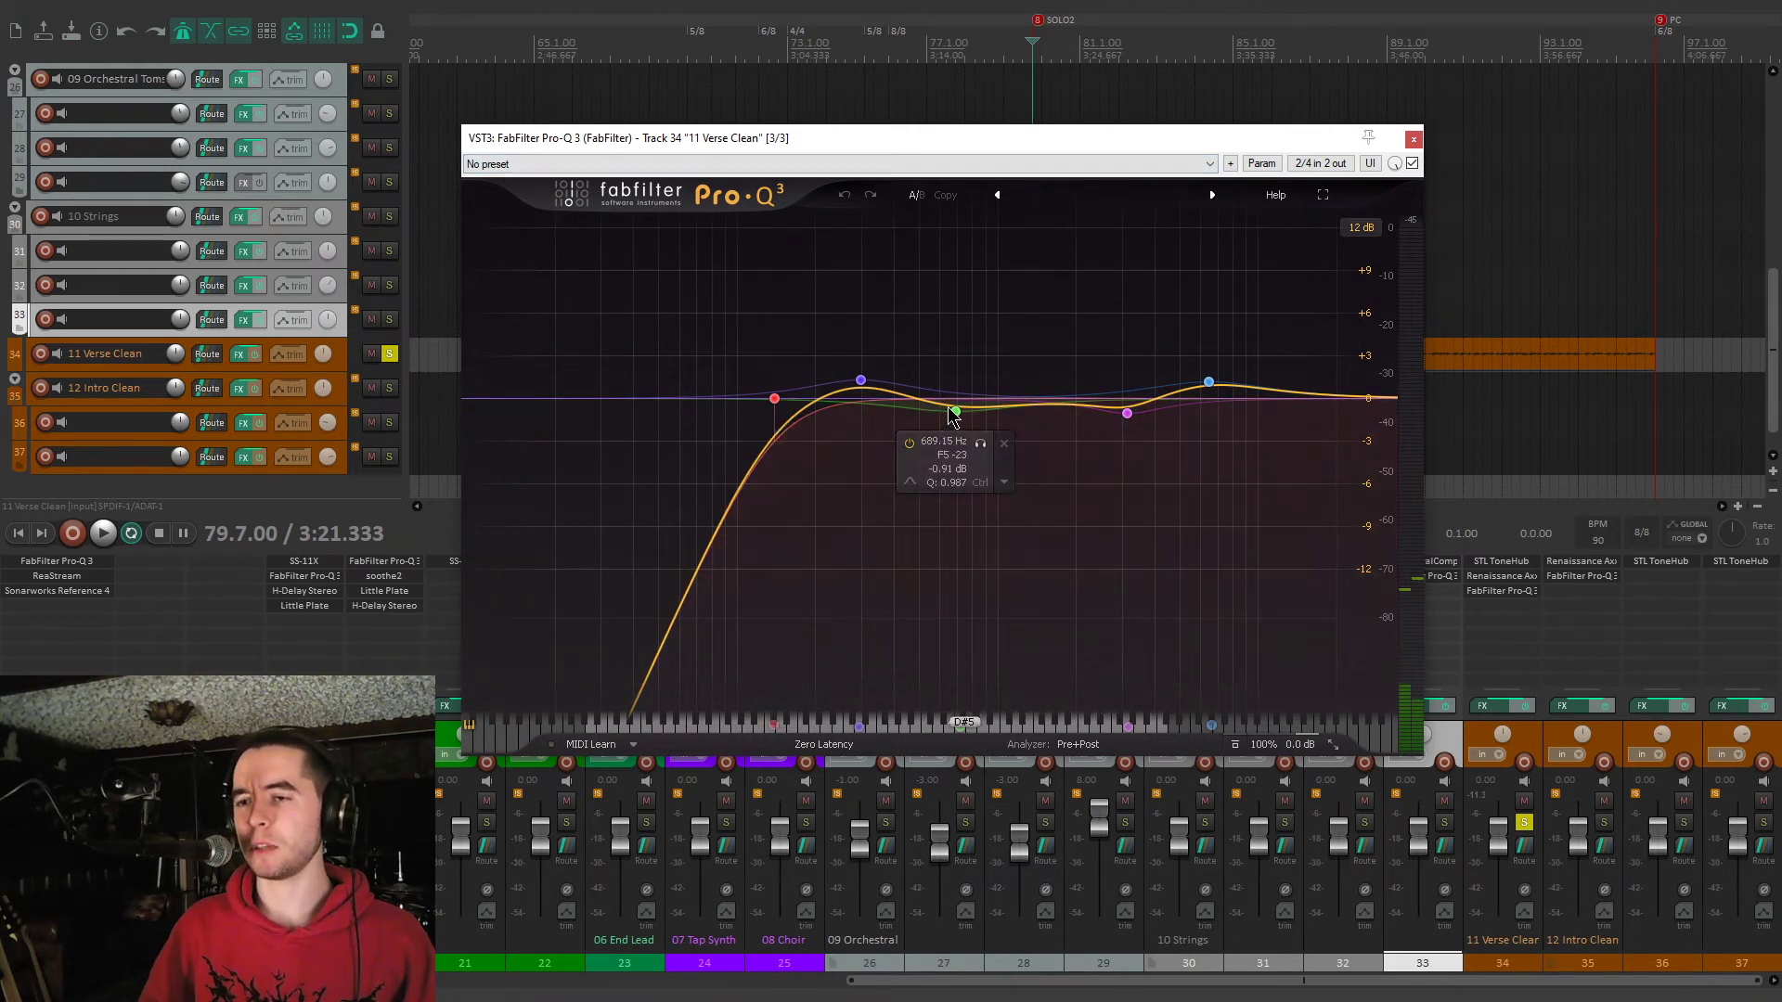
mouse_move(1214, 399)
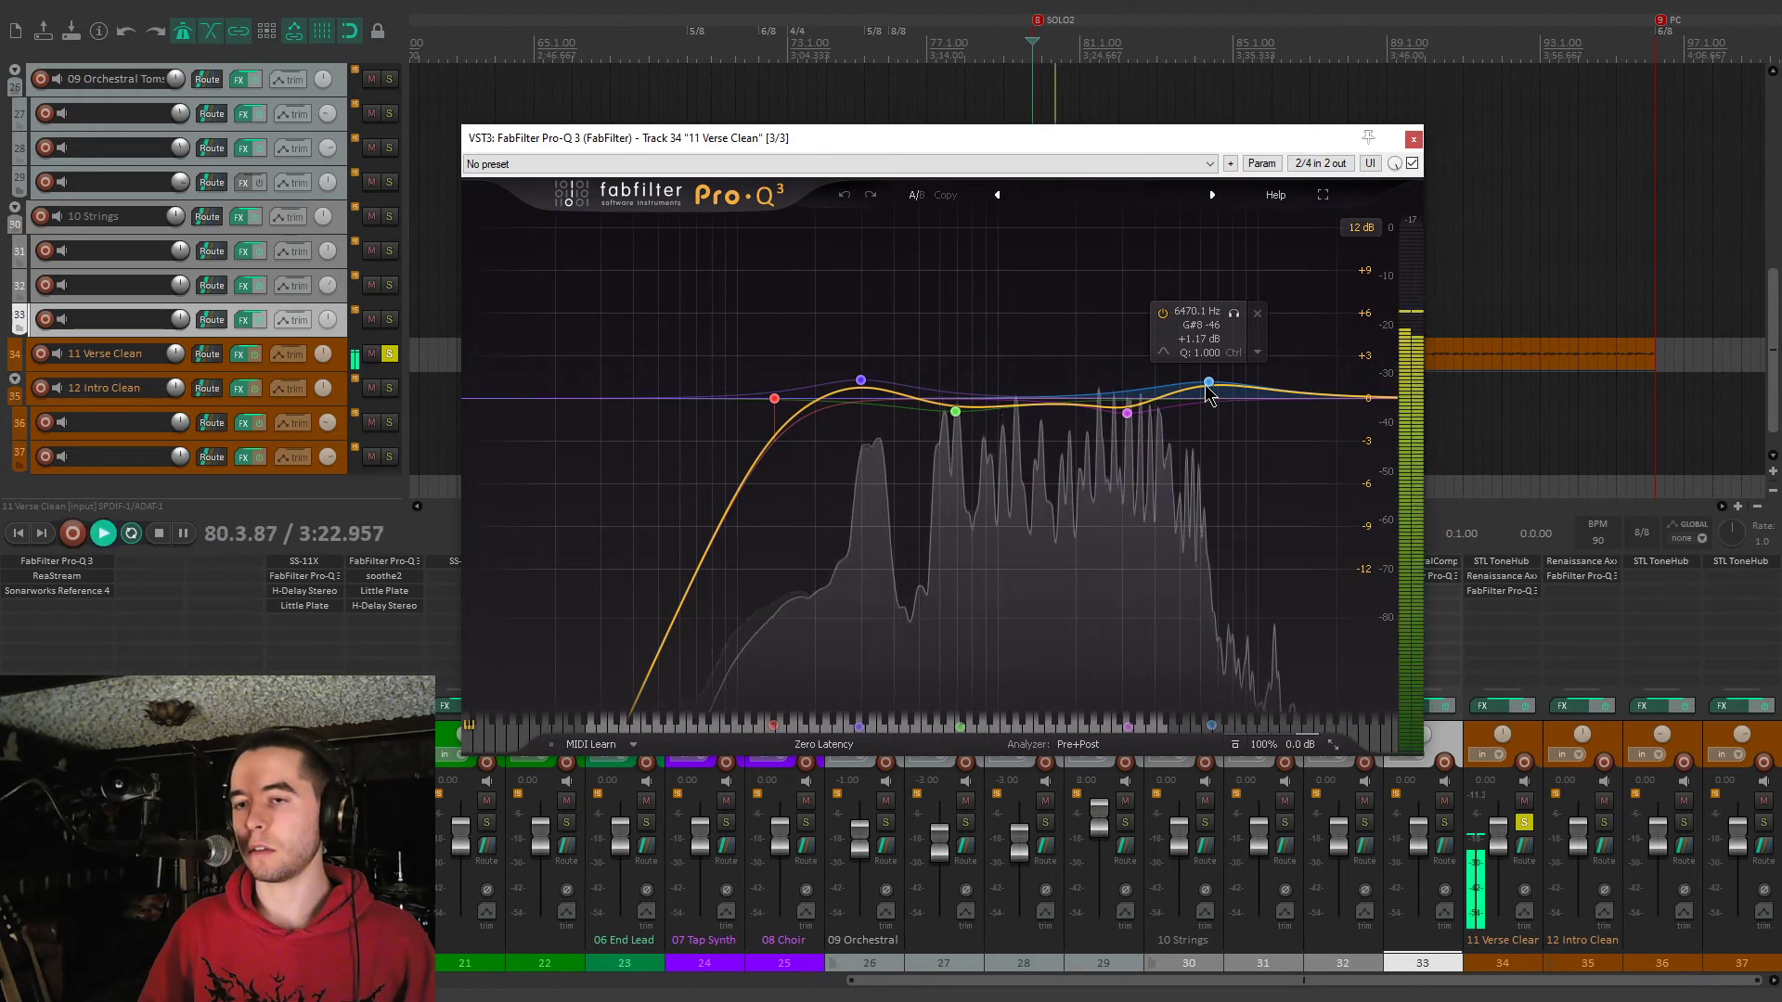
left_click(1412, 163)
left_click(1412, 164)
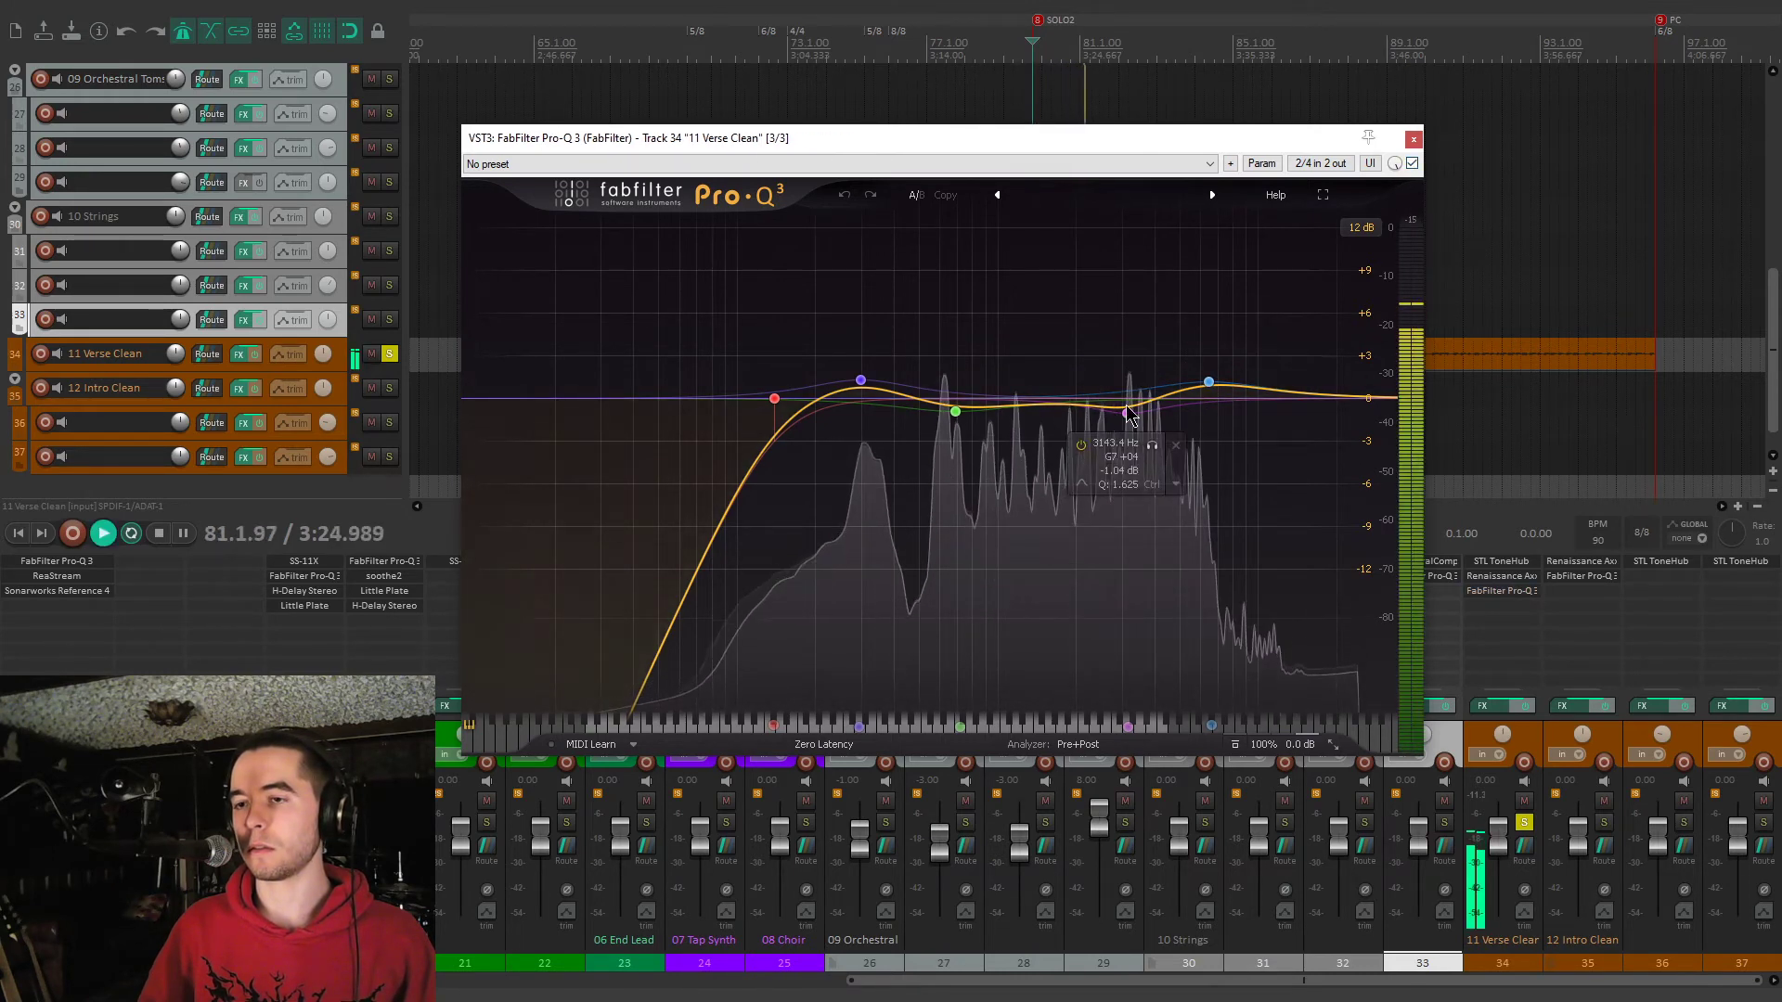
left_click(1413, 138)
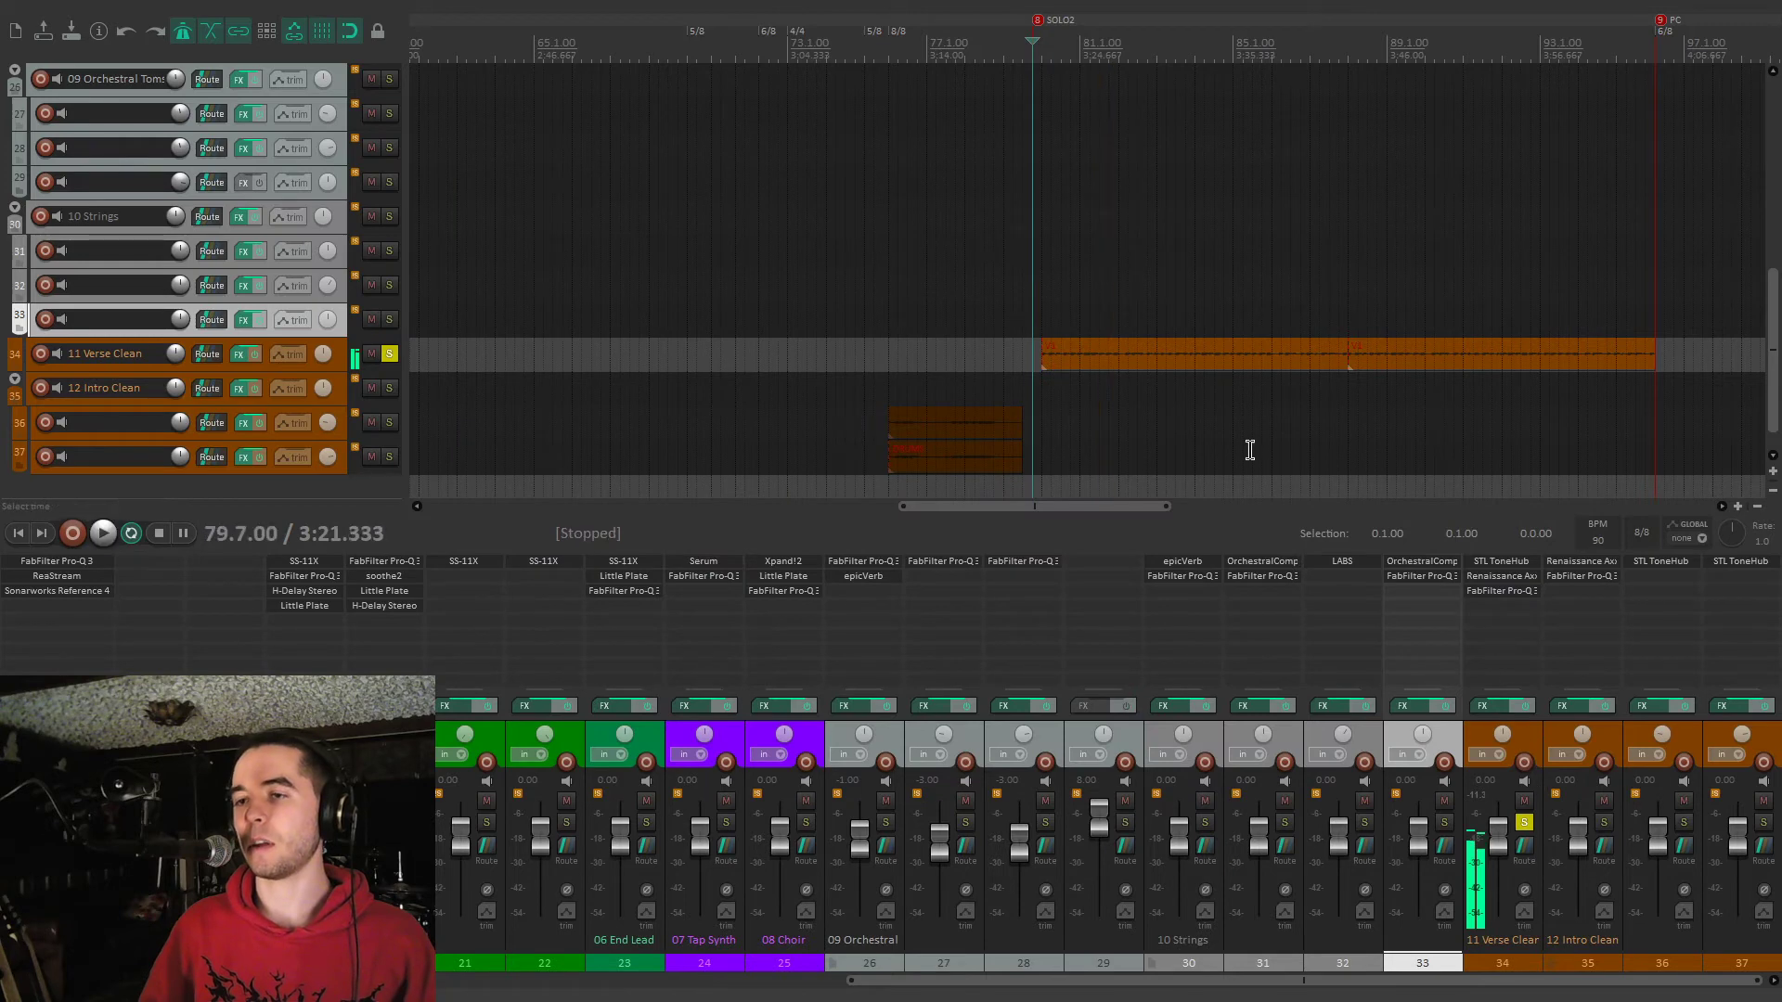
Play from the start of the 11 Verse Clean clip at bar 80 and unsolo the track to hear the full mix
left_click(1040, 306)
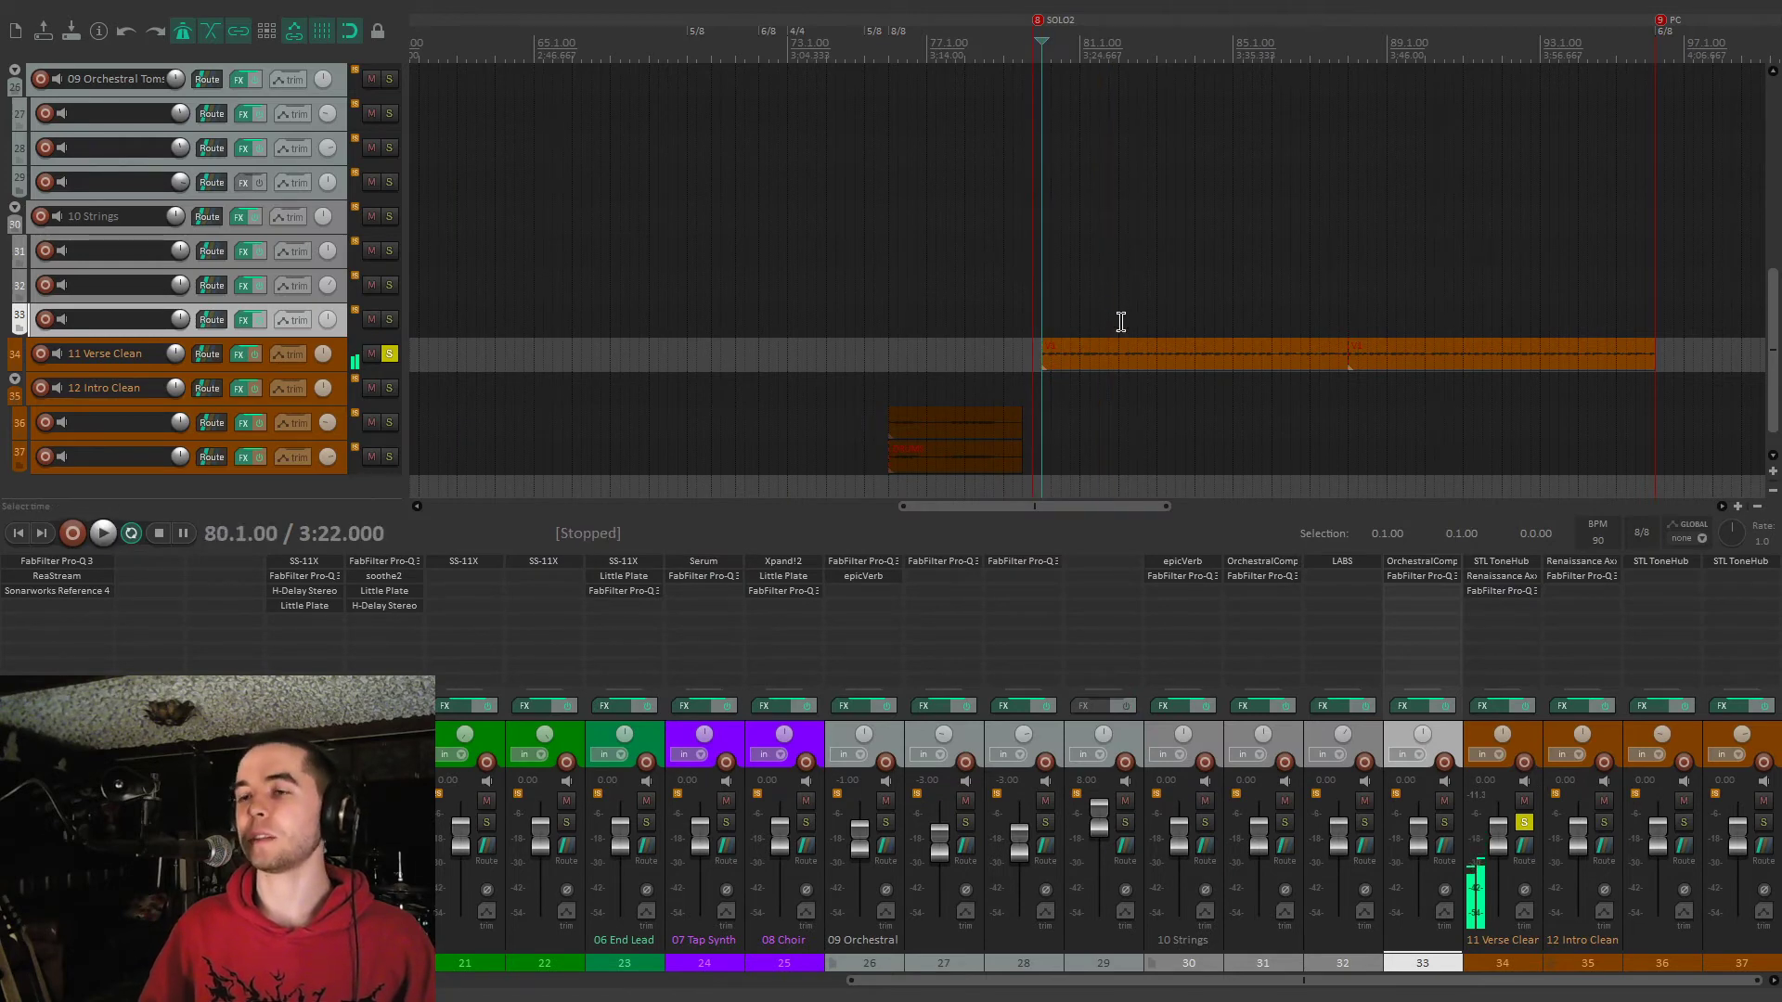
key("space")
left_click(1526, 824)
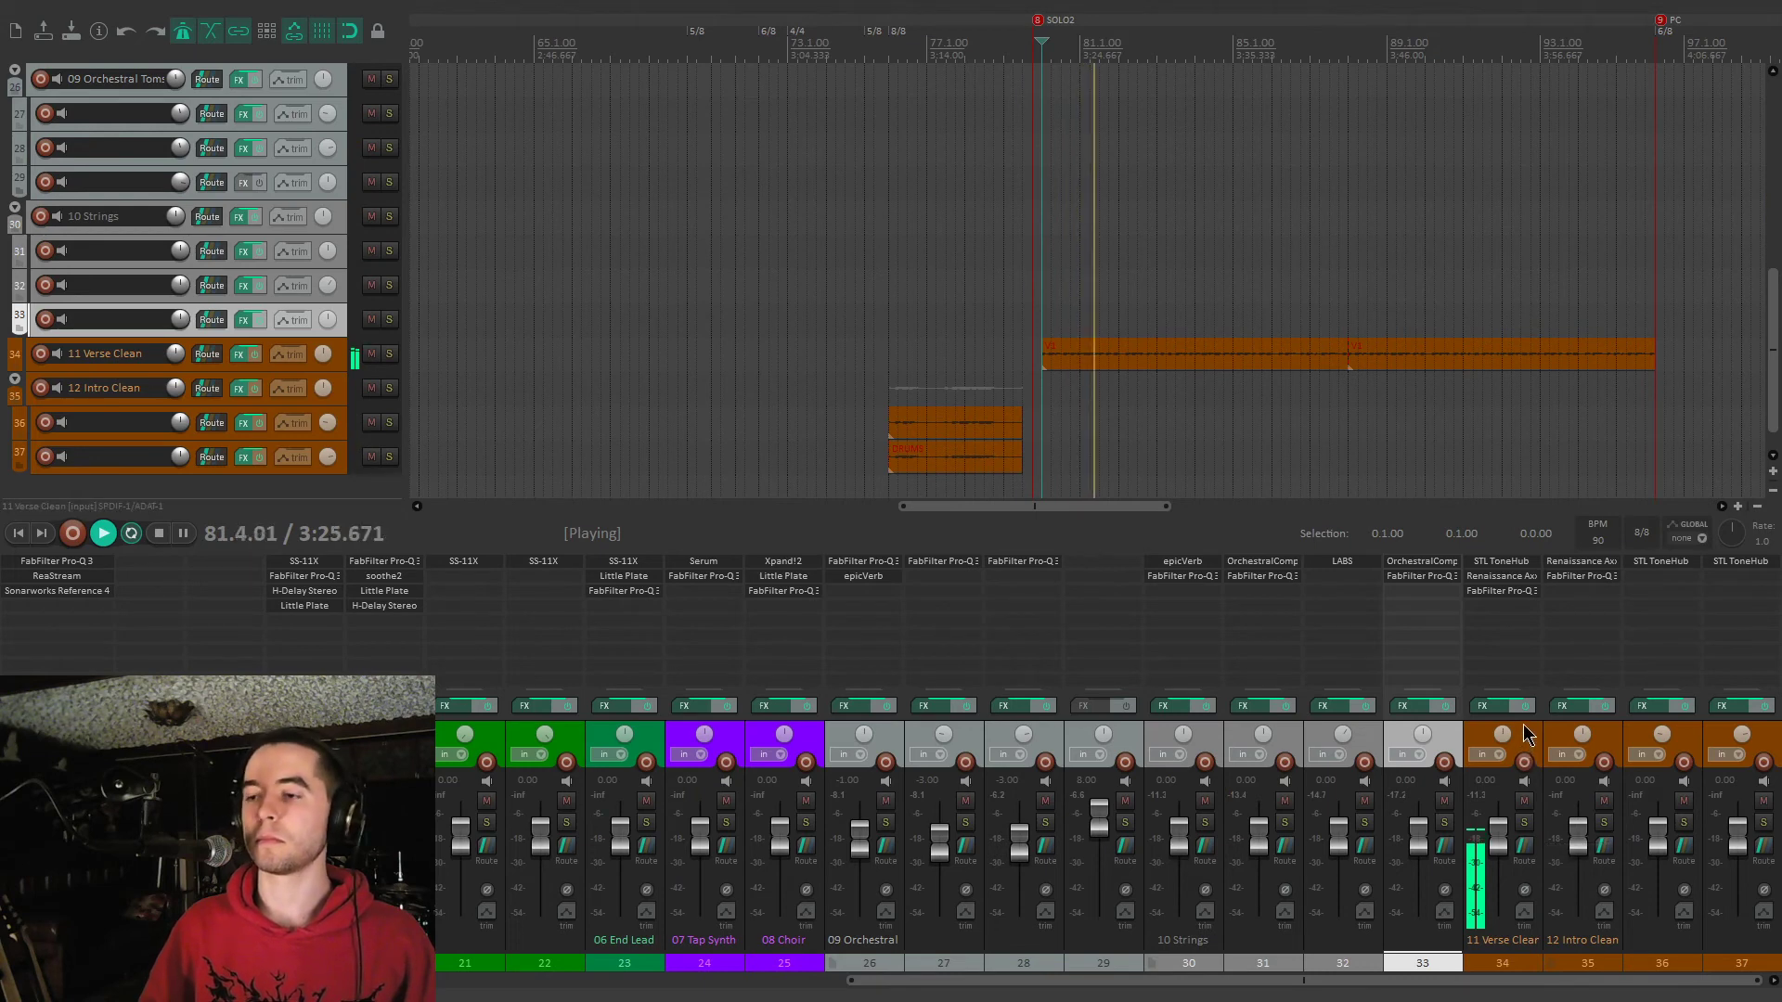
Play the full mix from the V1 marker, briefly show the 11 Verse Clean volume envelope, and stop playback
scroll(1285, 454, "down", 5)
left_click(559, 297)
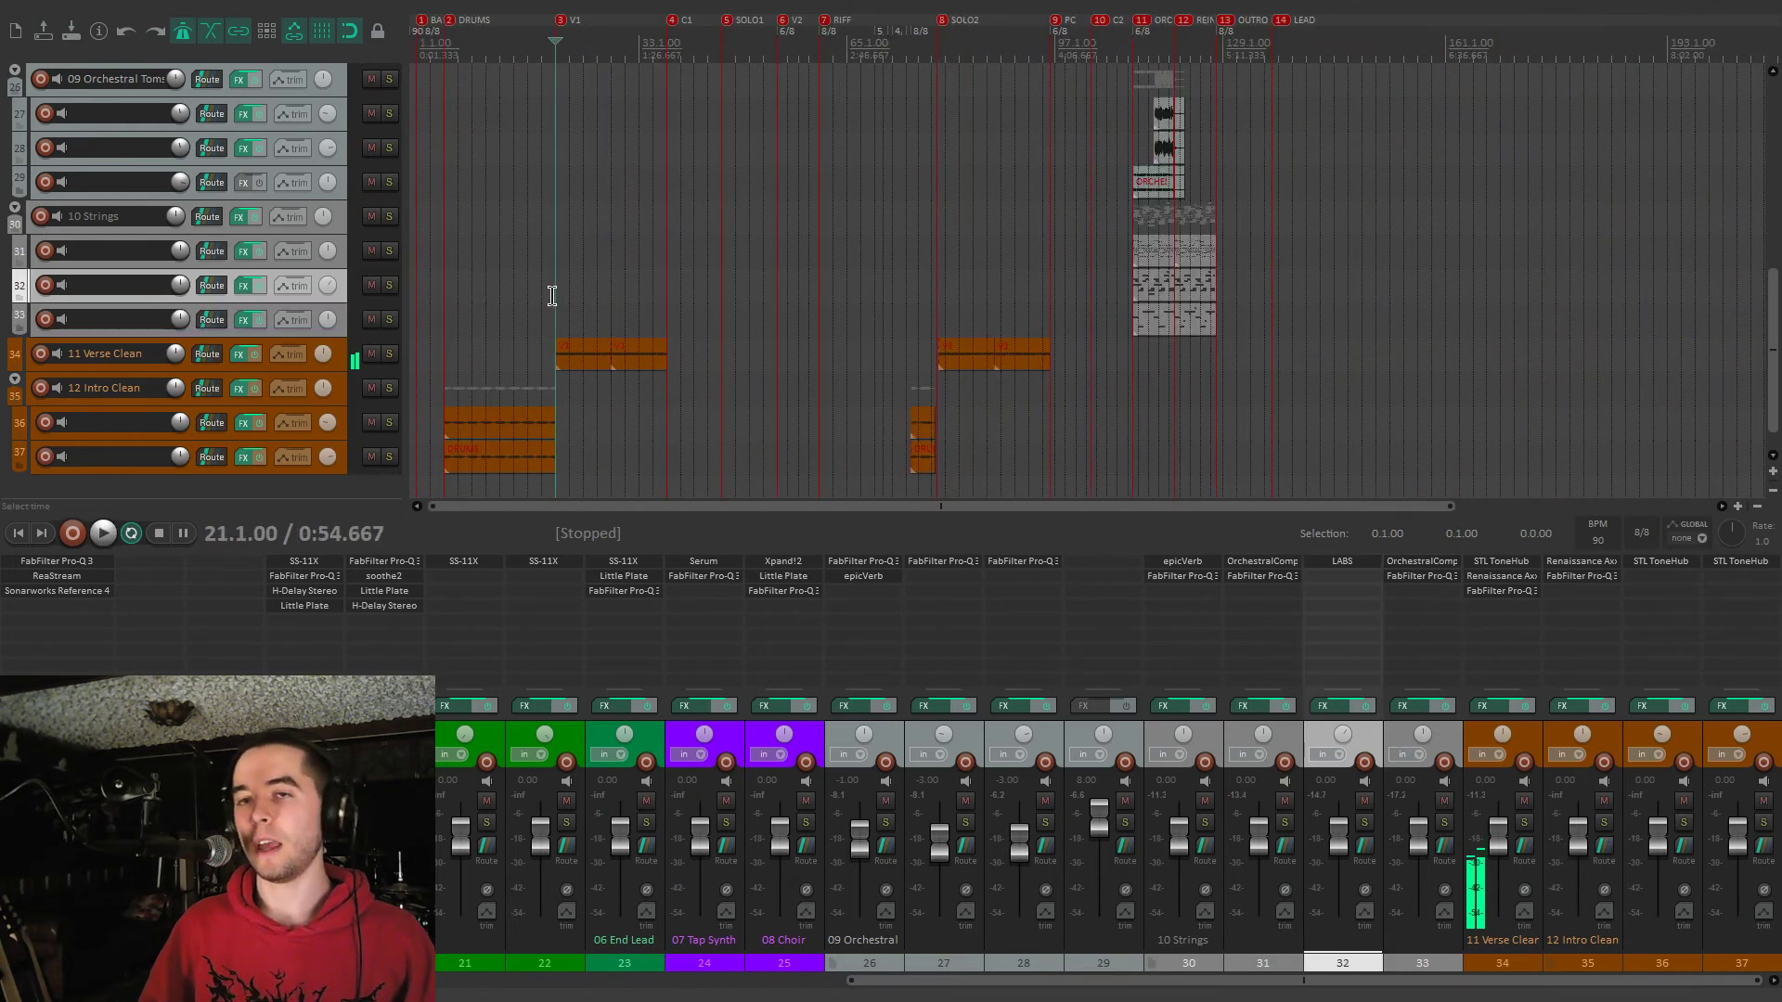
key("space")
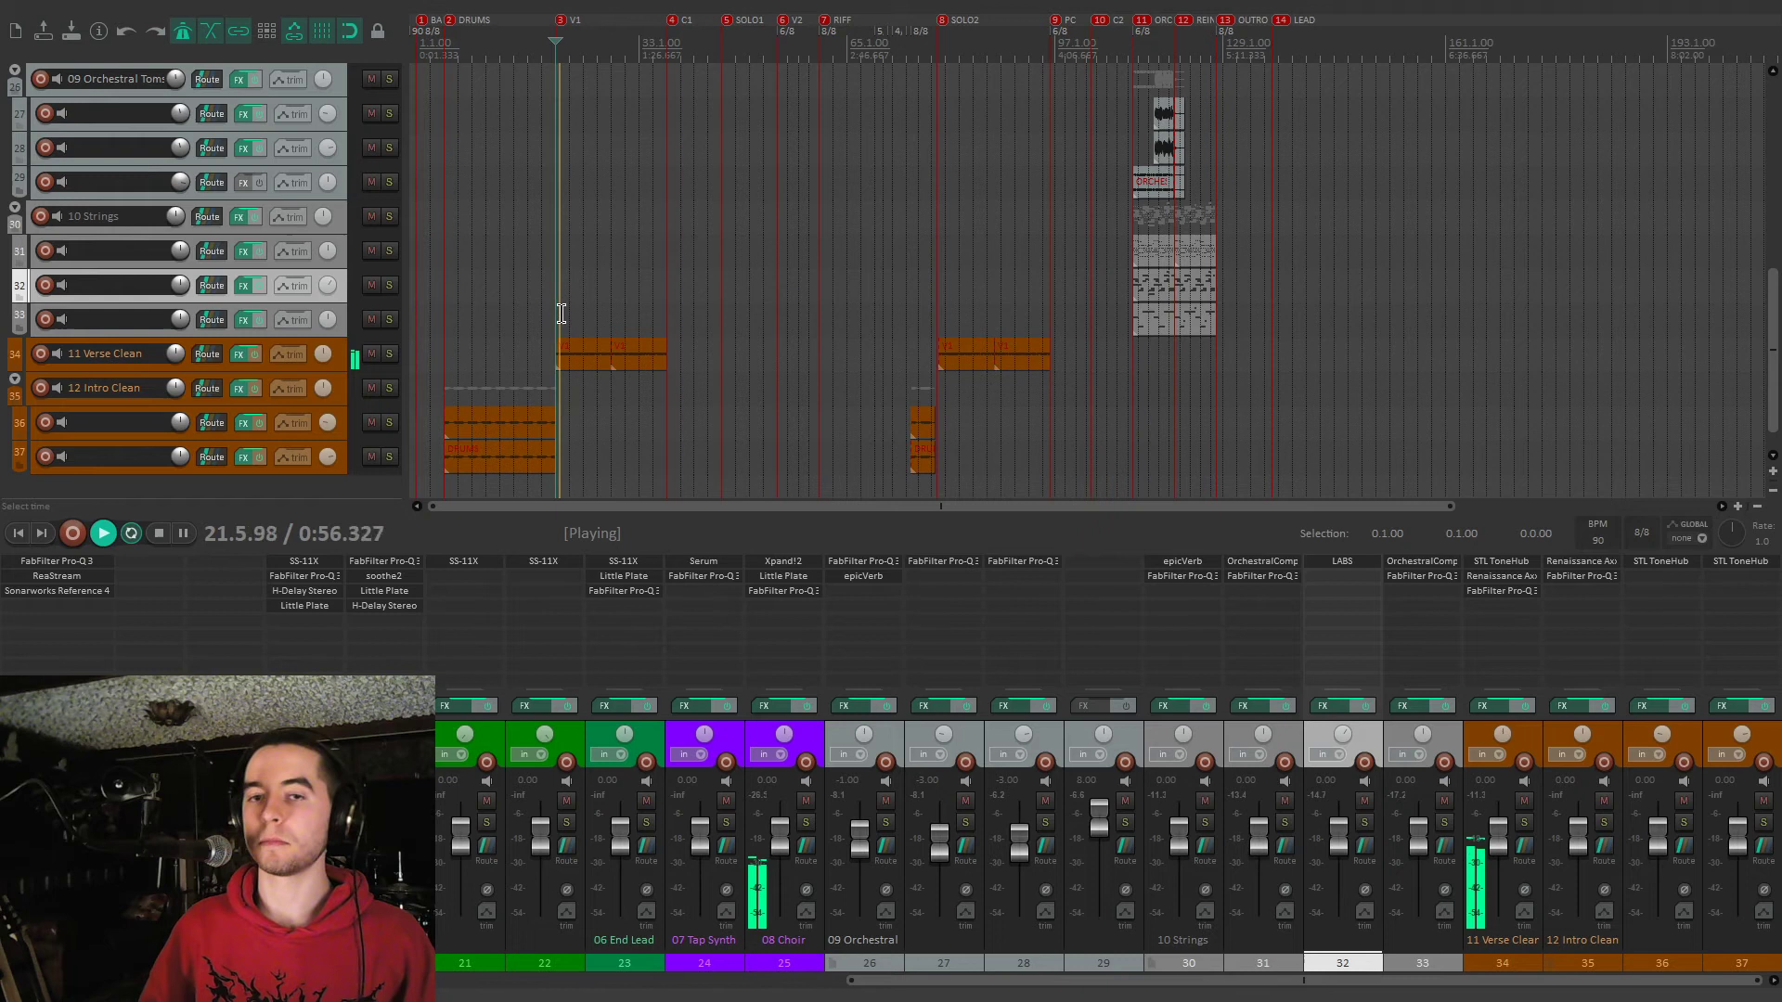
left_click(346, 365)
key("v")
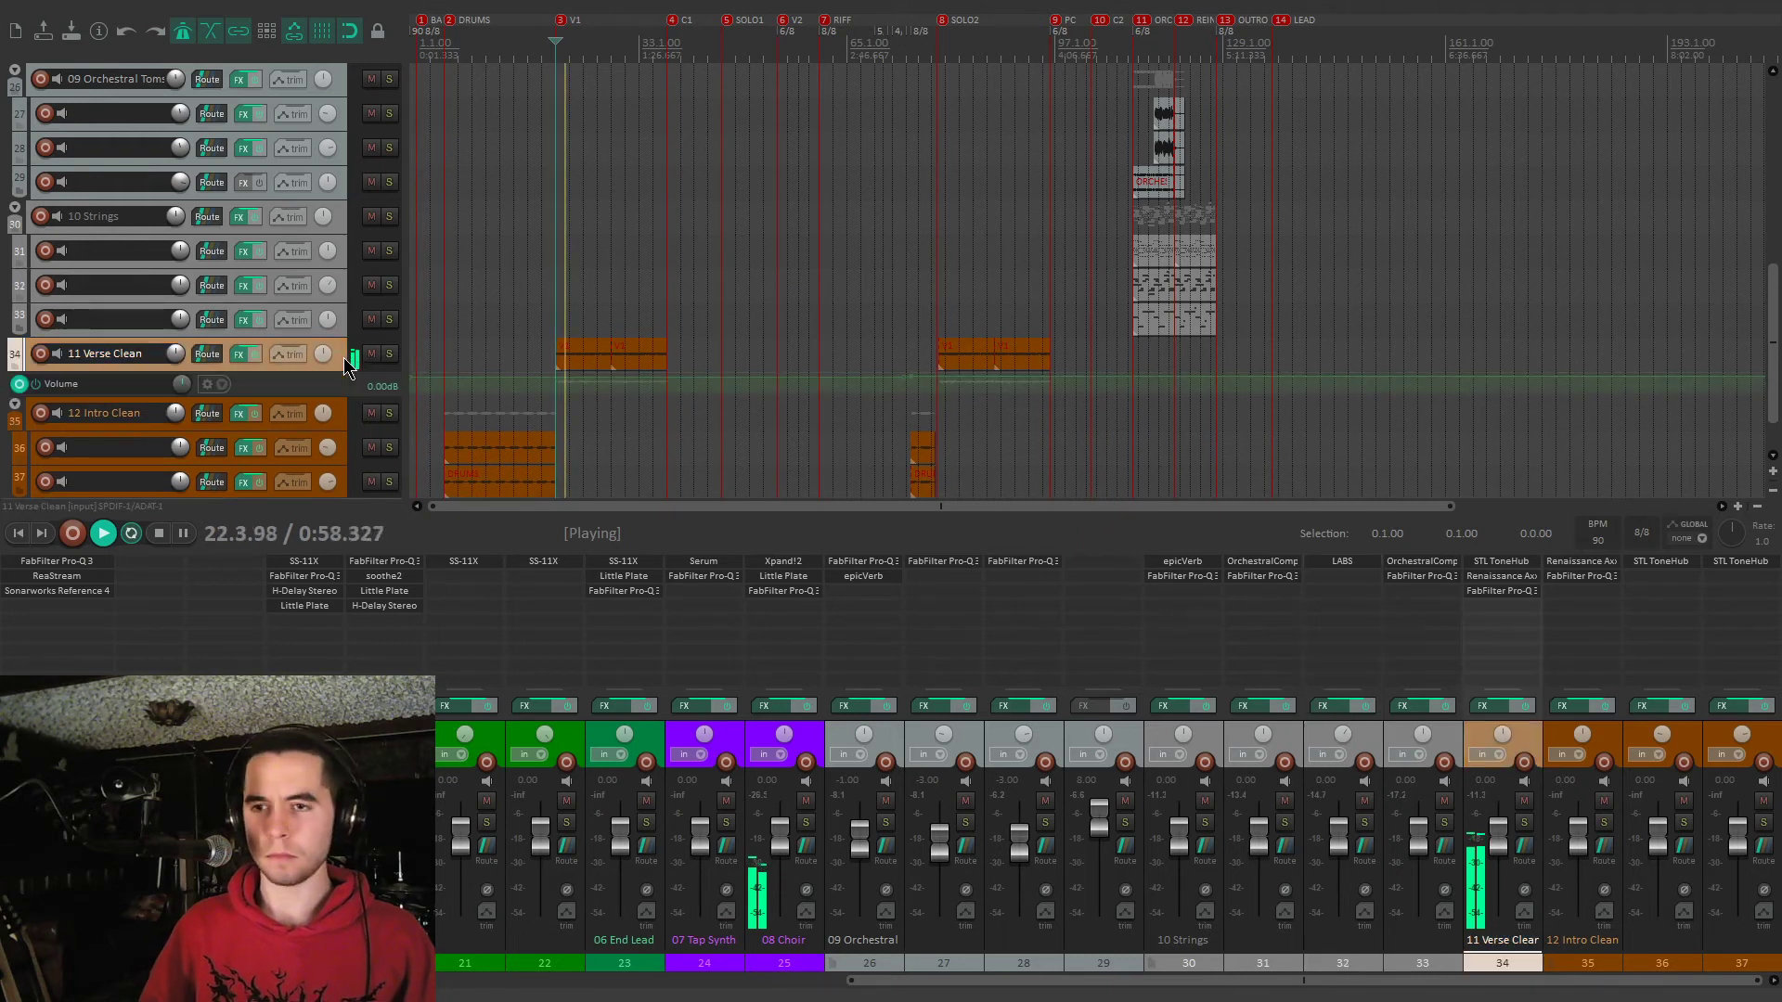
key("v")
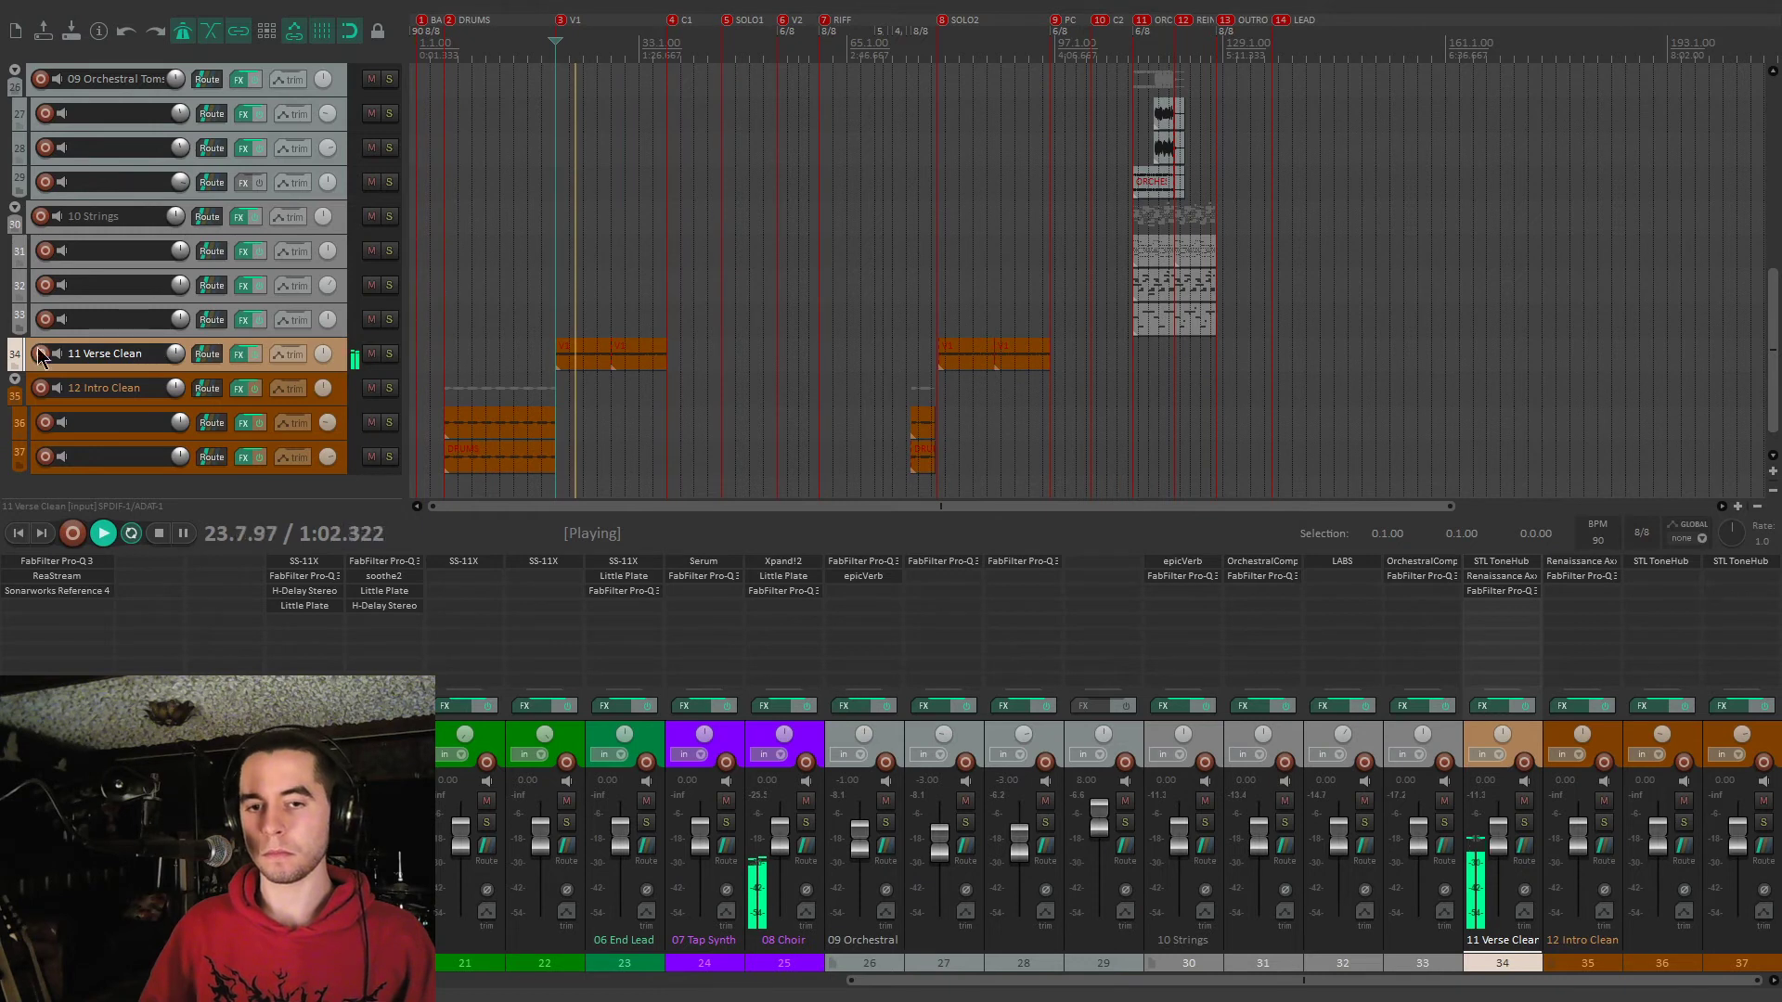
key("space")
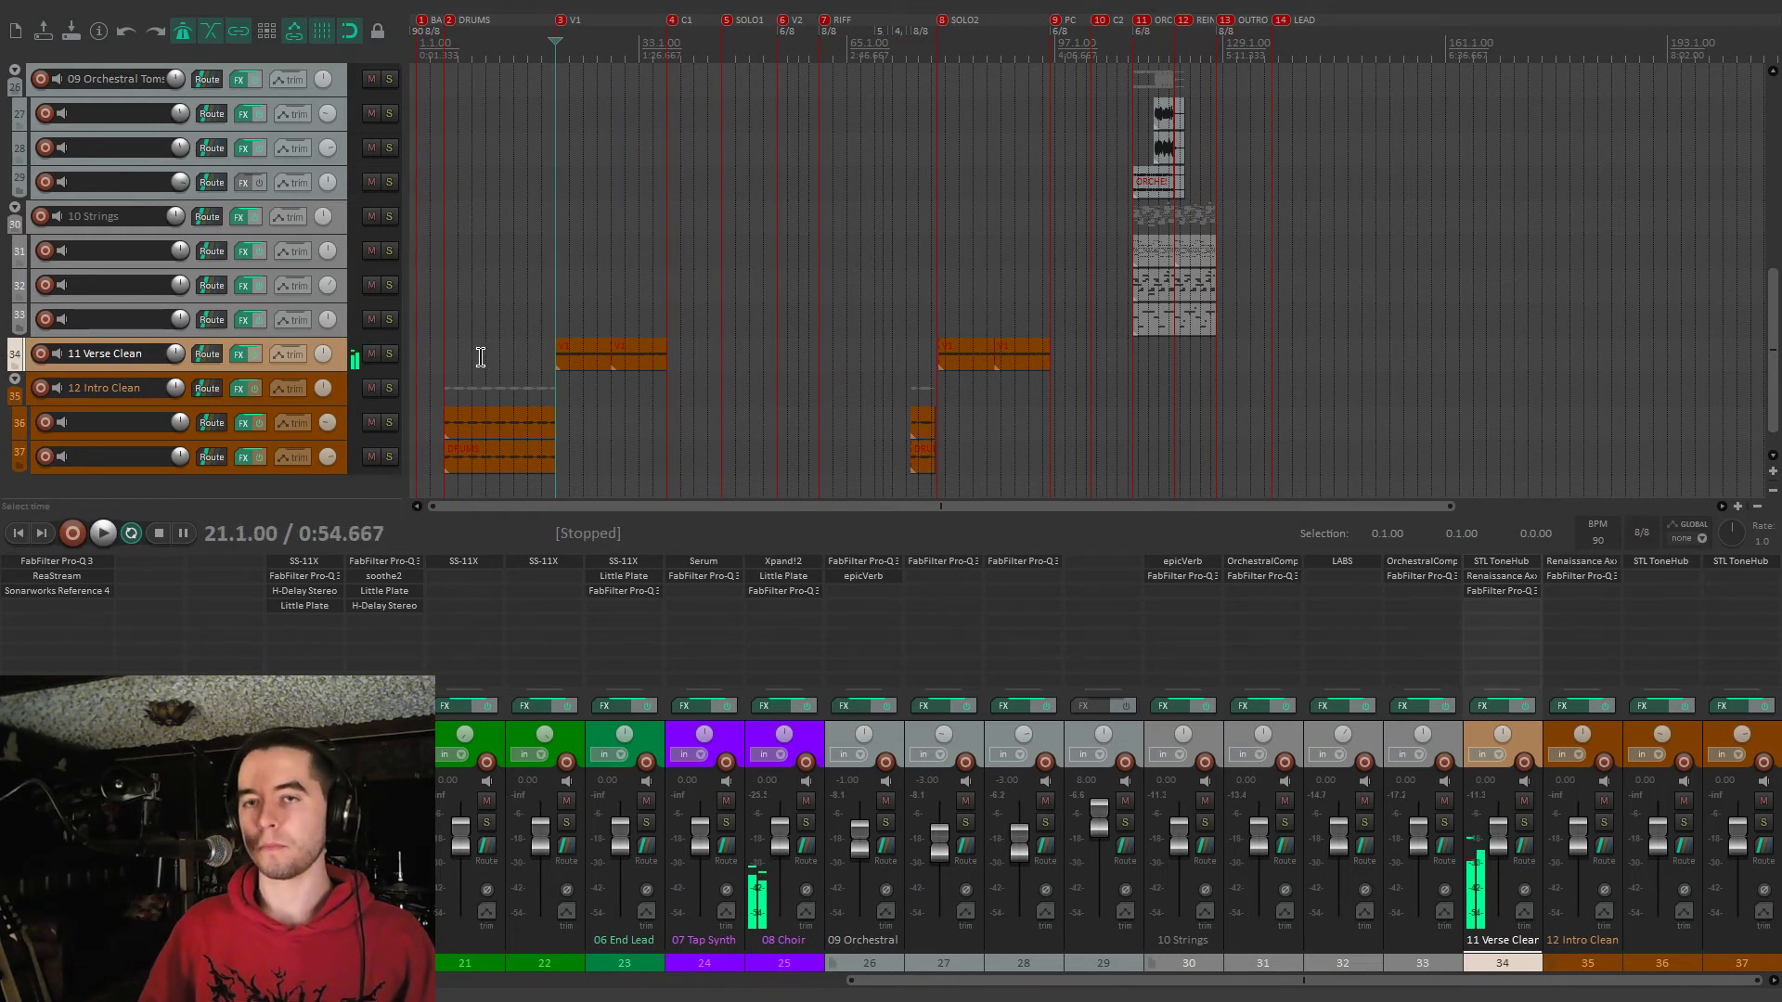
Play from the DRUMS marker with the 12 Intro Clean folder soloed and its FX chain bypassed
key("[")
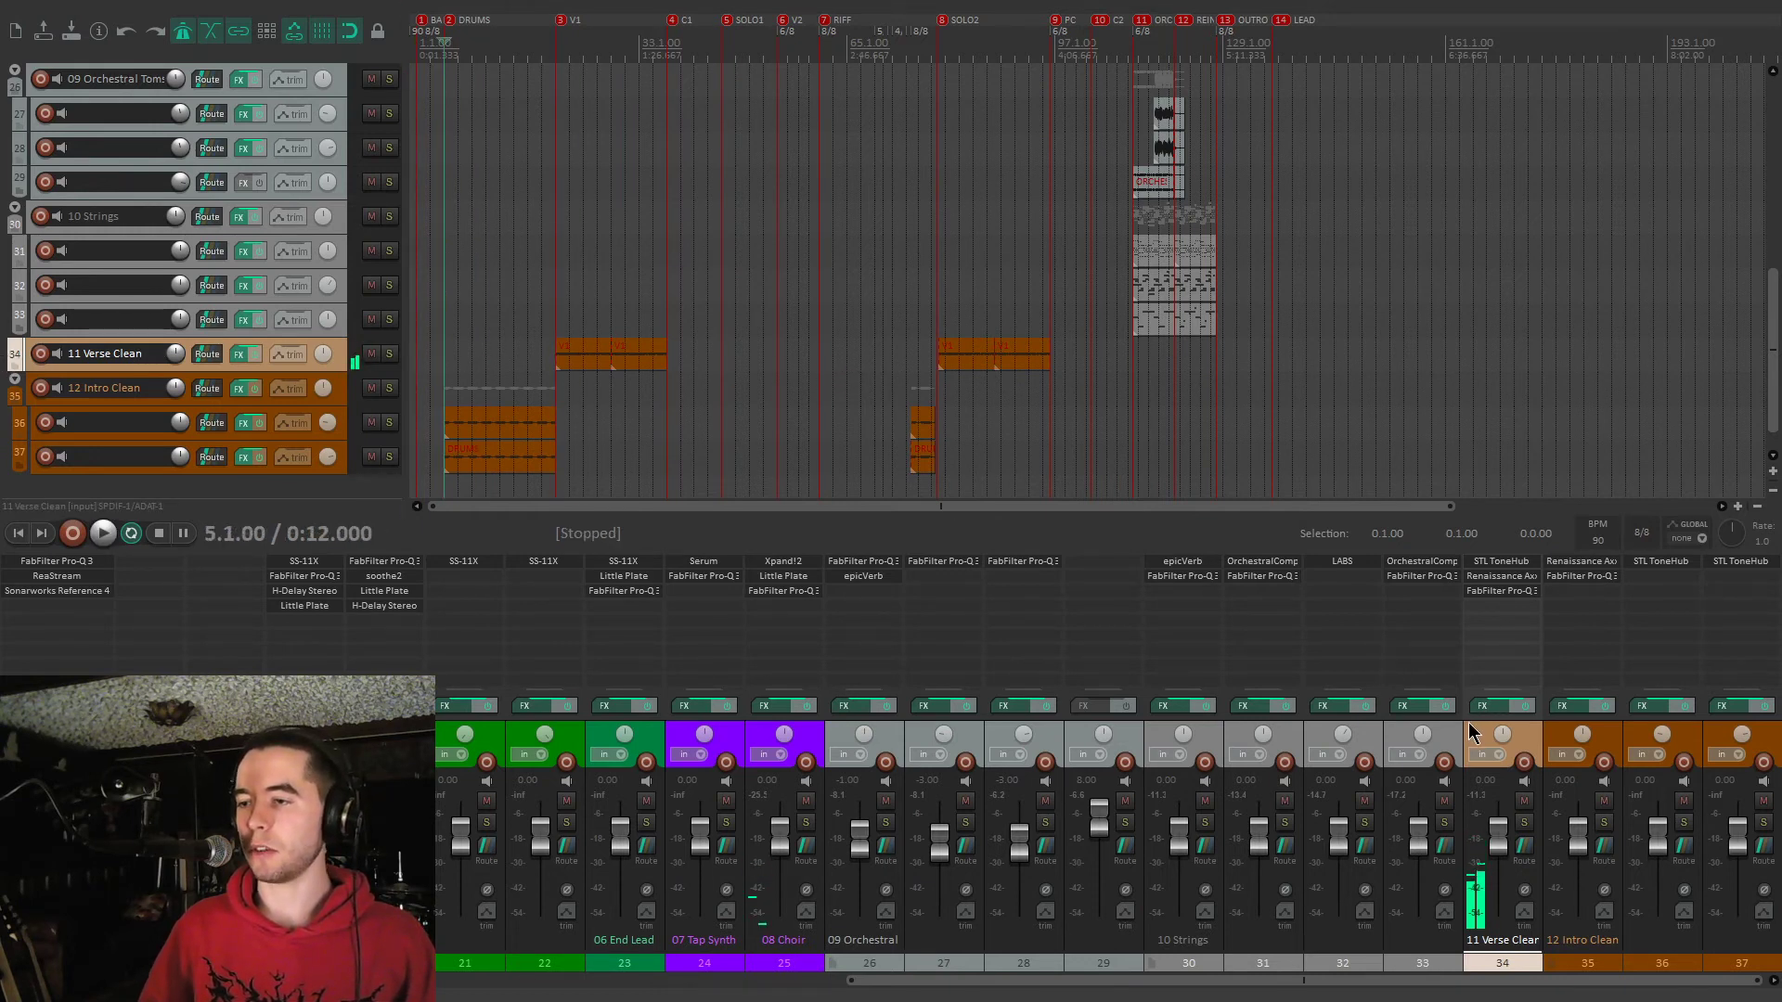
key("space")
left_click(1603, 706)
left_click(1605, 823)
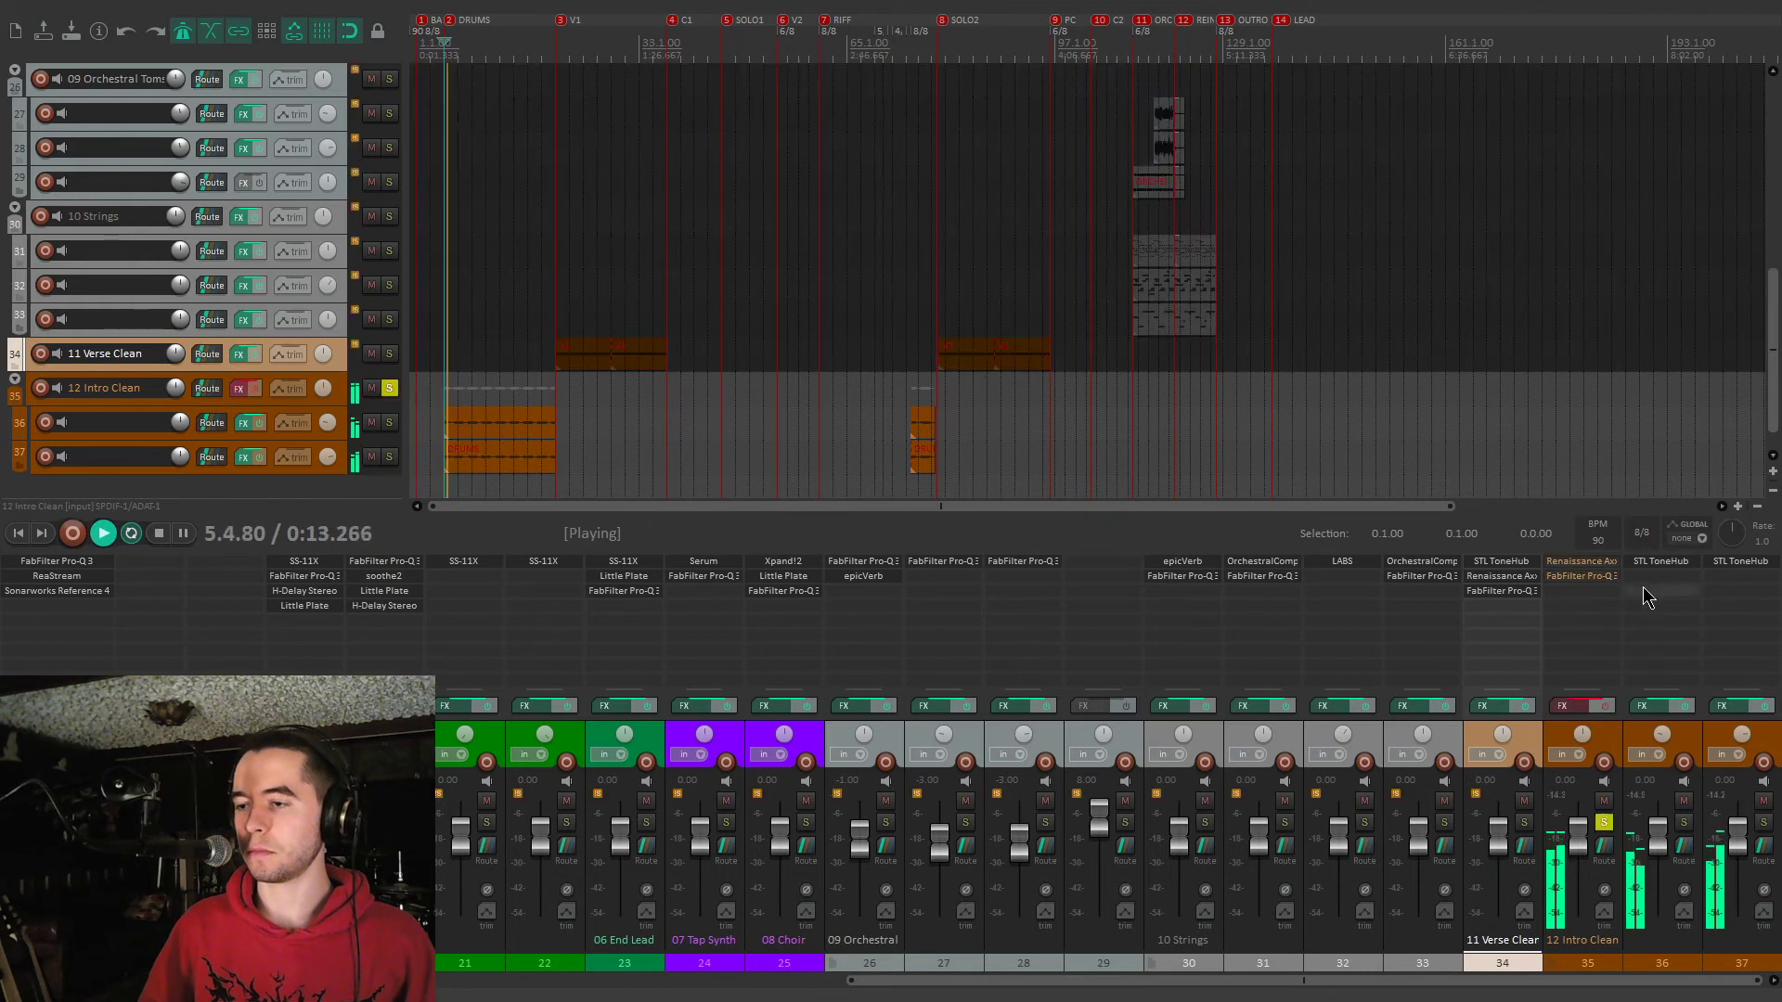
Open STL ToneHub on track 36, examine its delay and reverb effects, close the plug-in window, and stop playback
left_click(1660, 563)
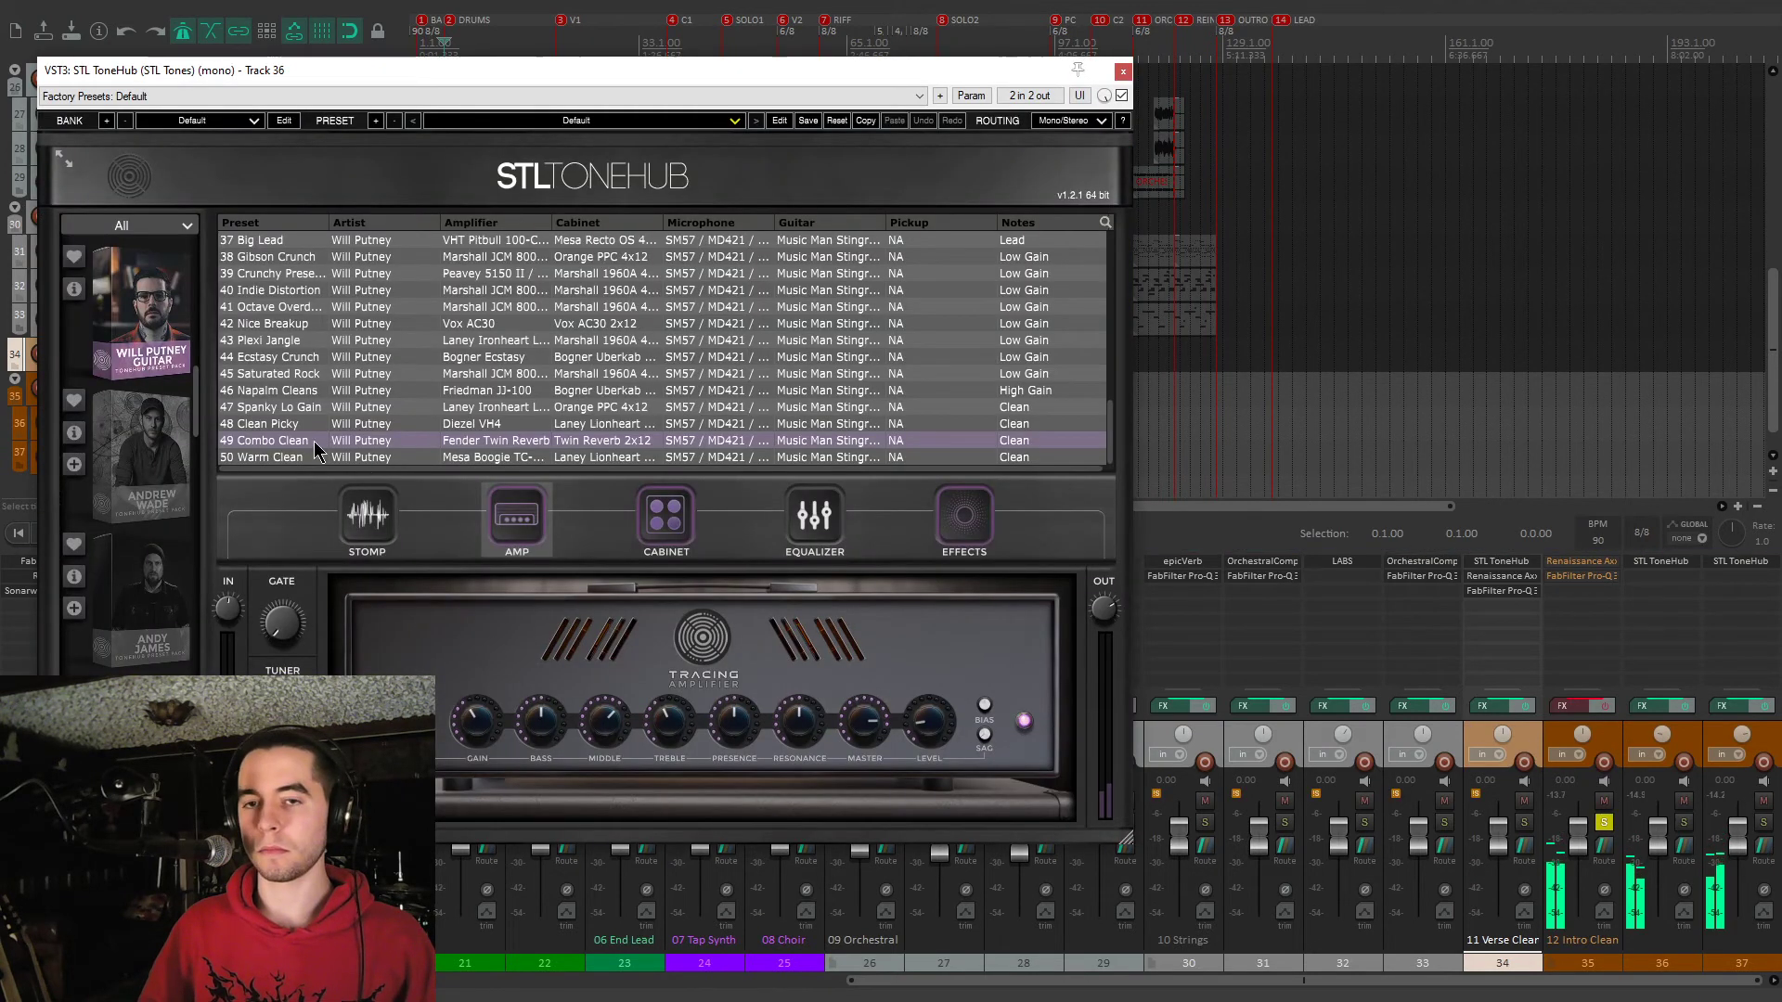
left_click(961, 524)
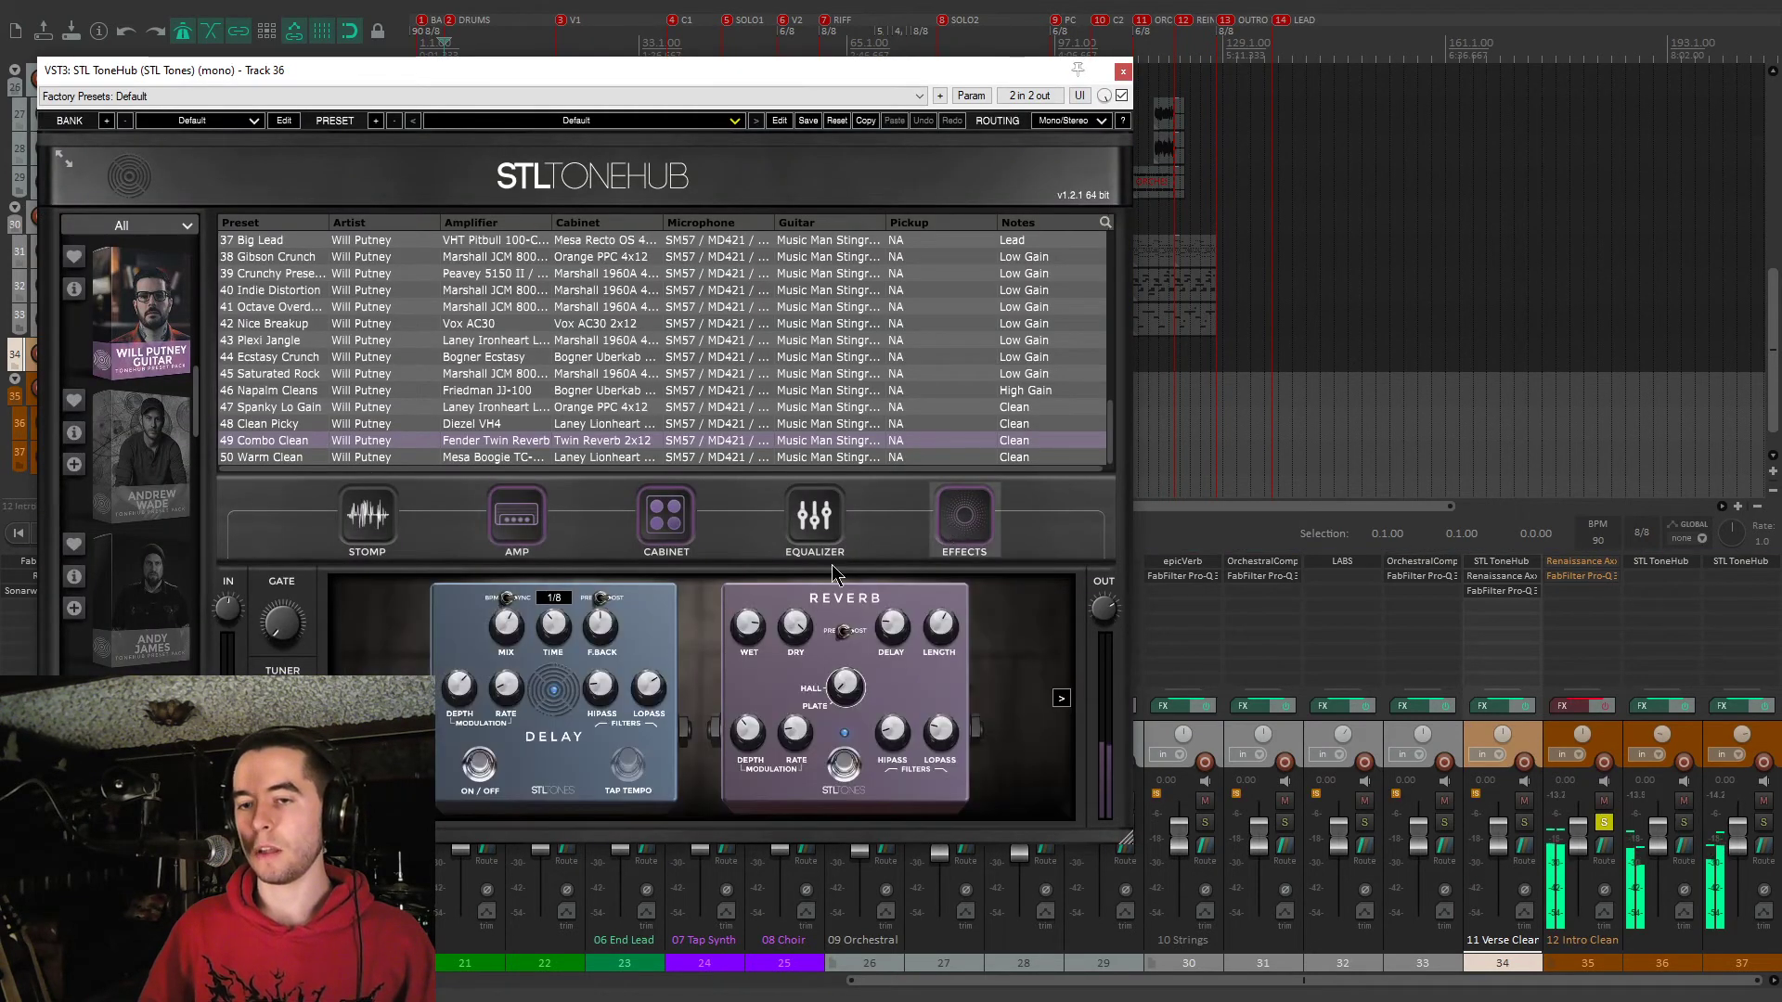
left_click(1123, 71)
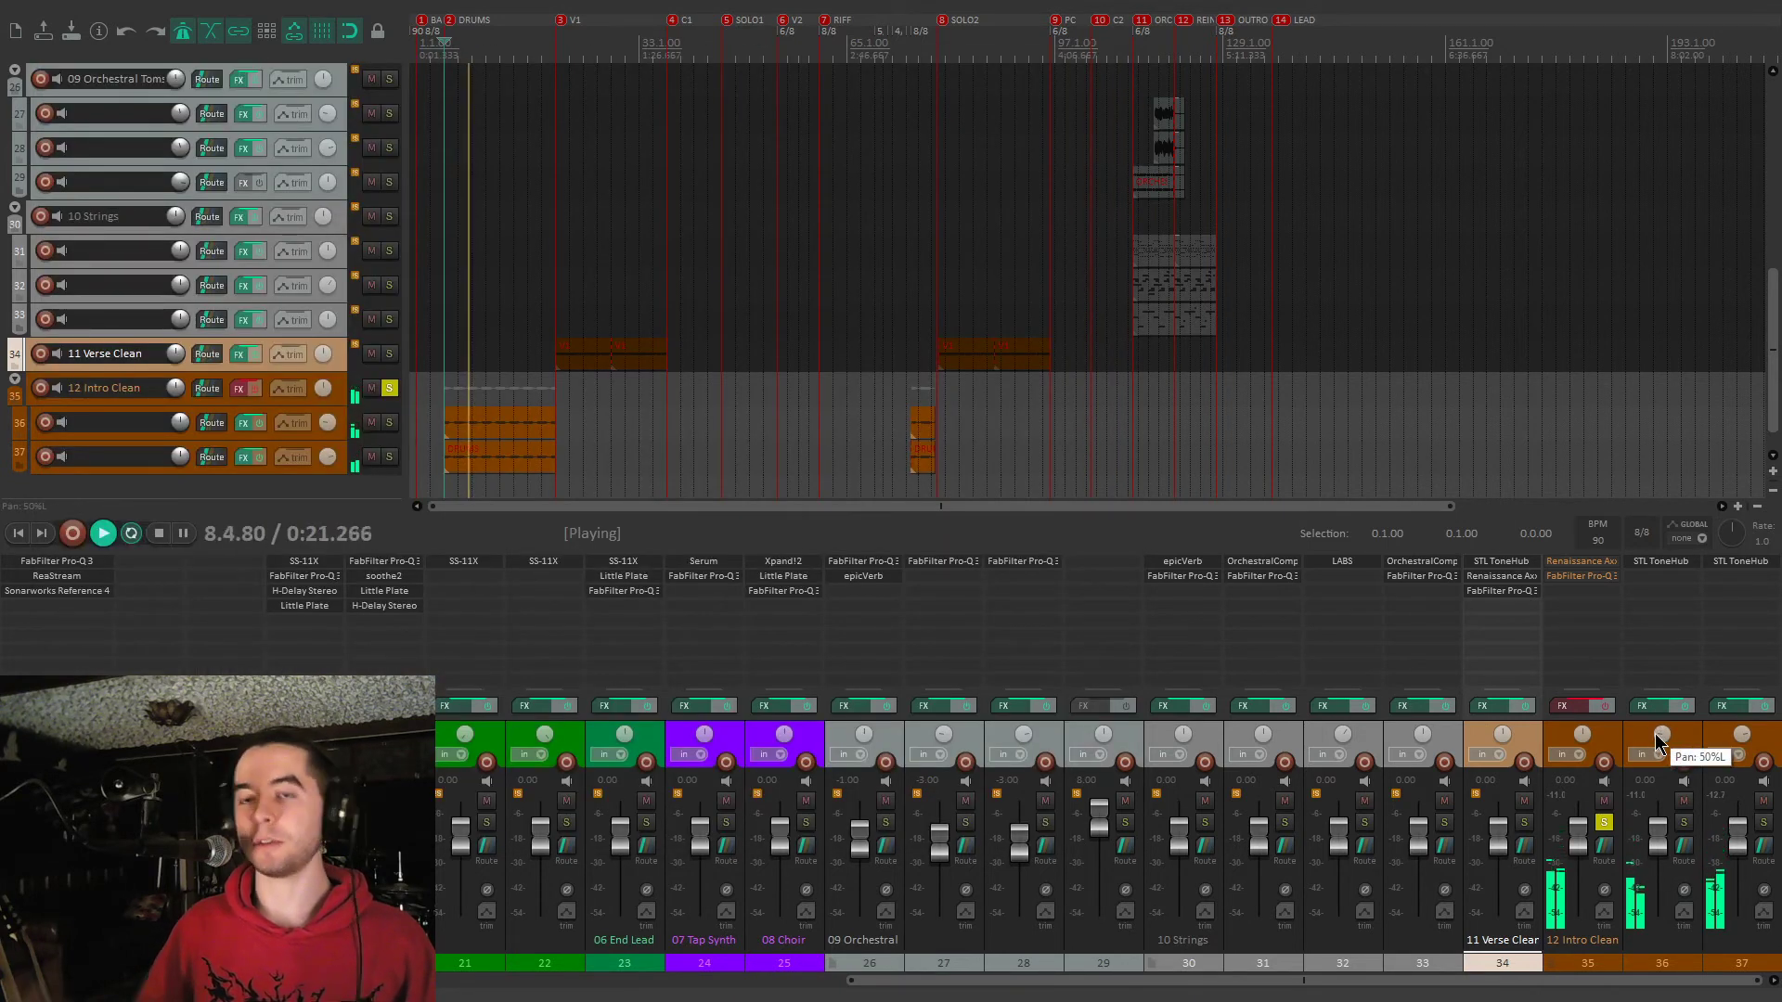
key("space")
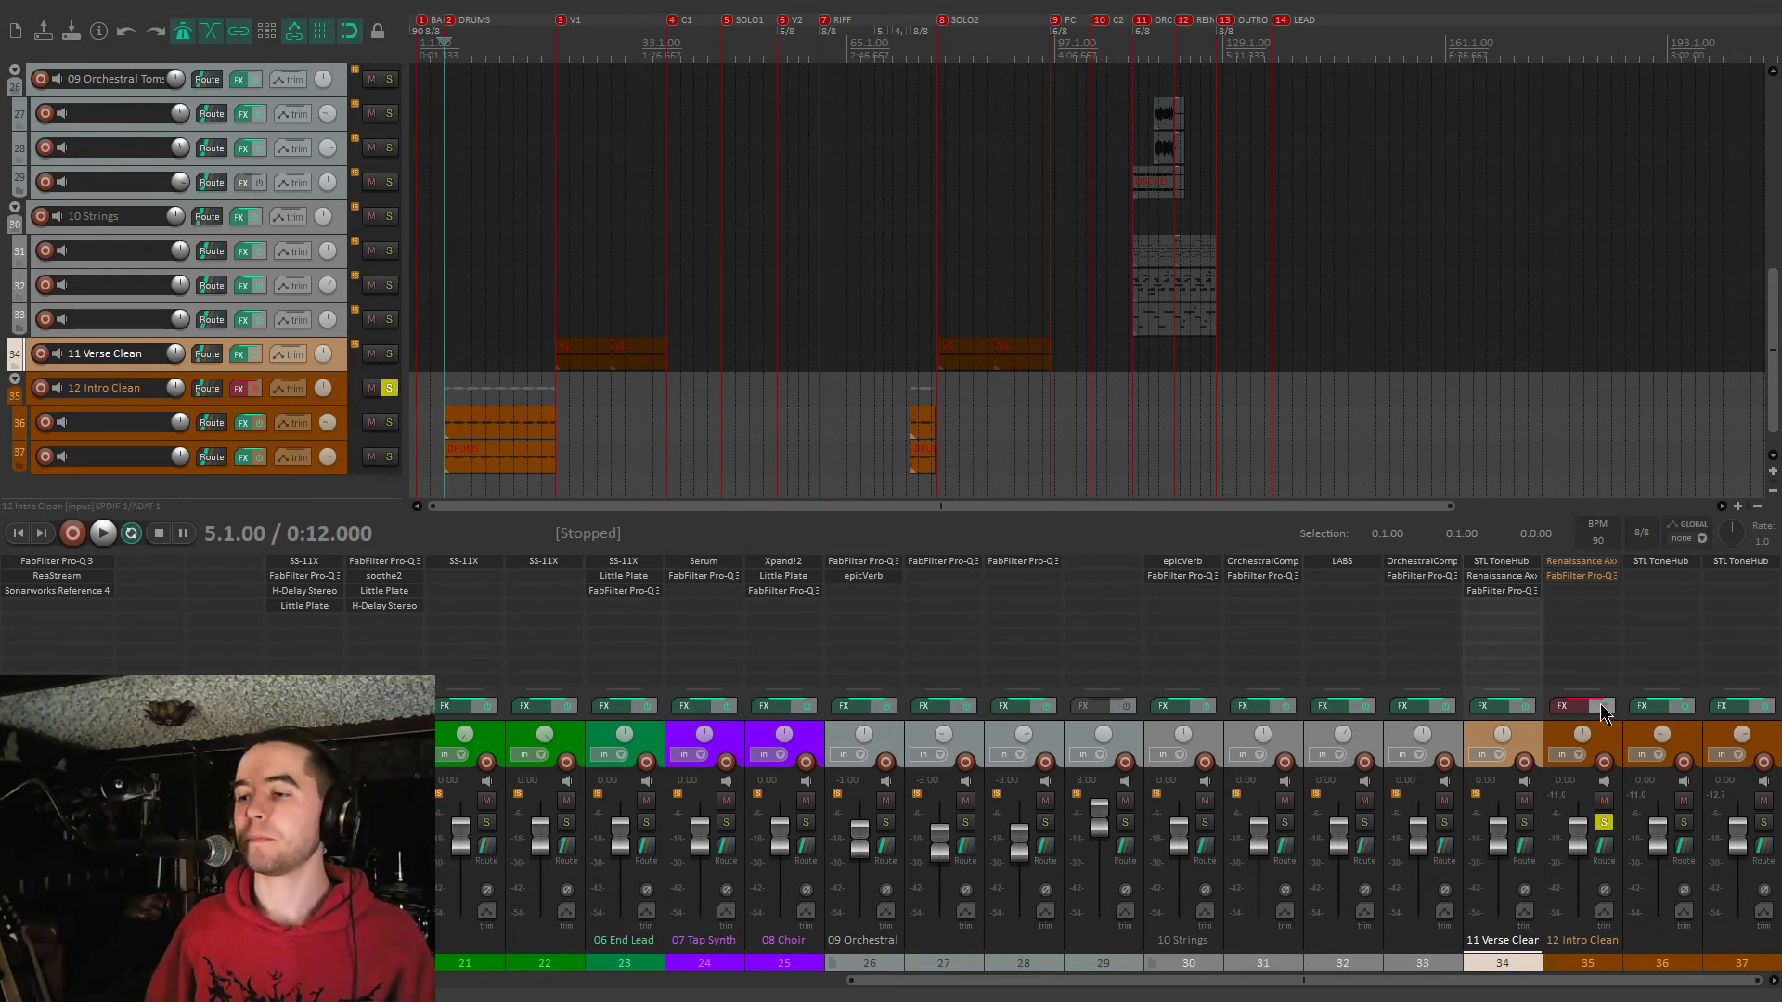
Reactivate the 12 Intro Clean FX chain, open Renaissance Axx, and examine the EQ curve in FabFilter Pro-Q 3 before closing it
left_click(1584, 564)
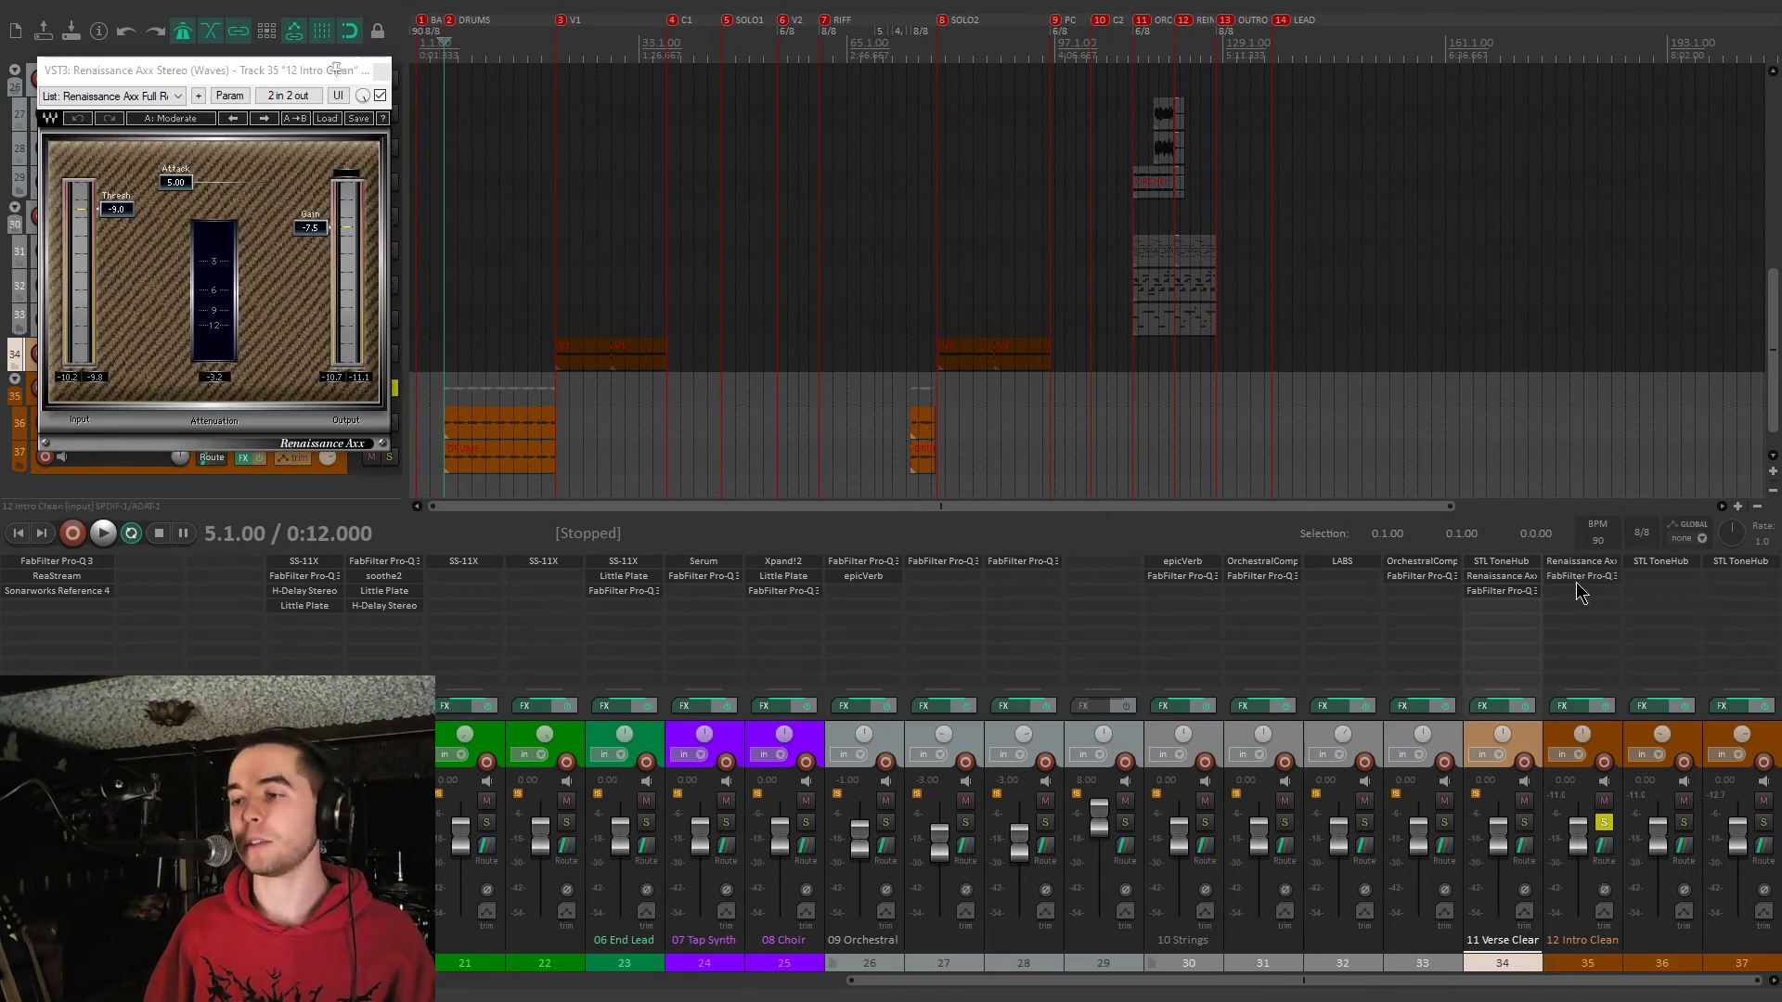
left_click(1582, 576)
mouse_move(735, 378)
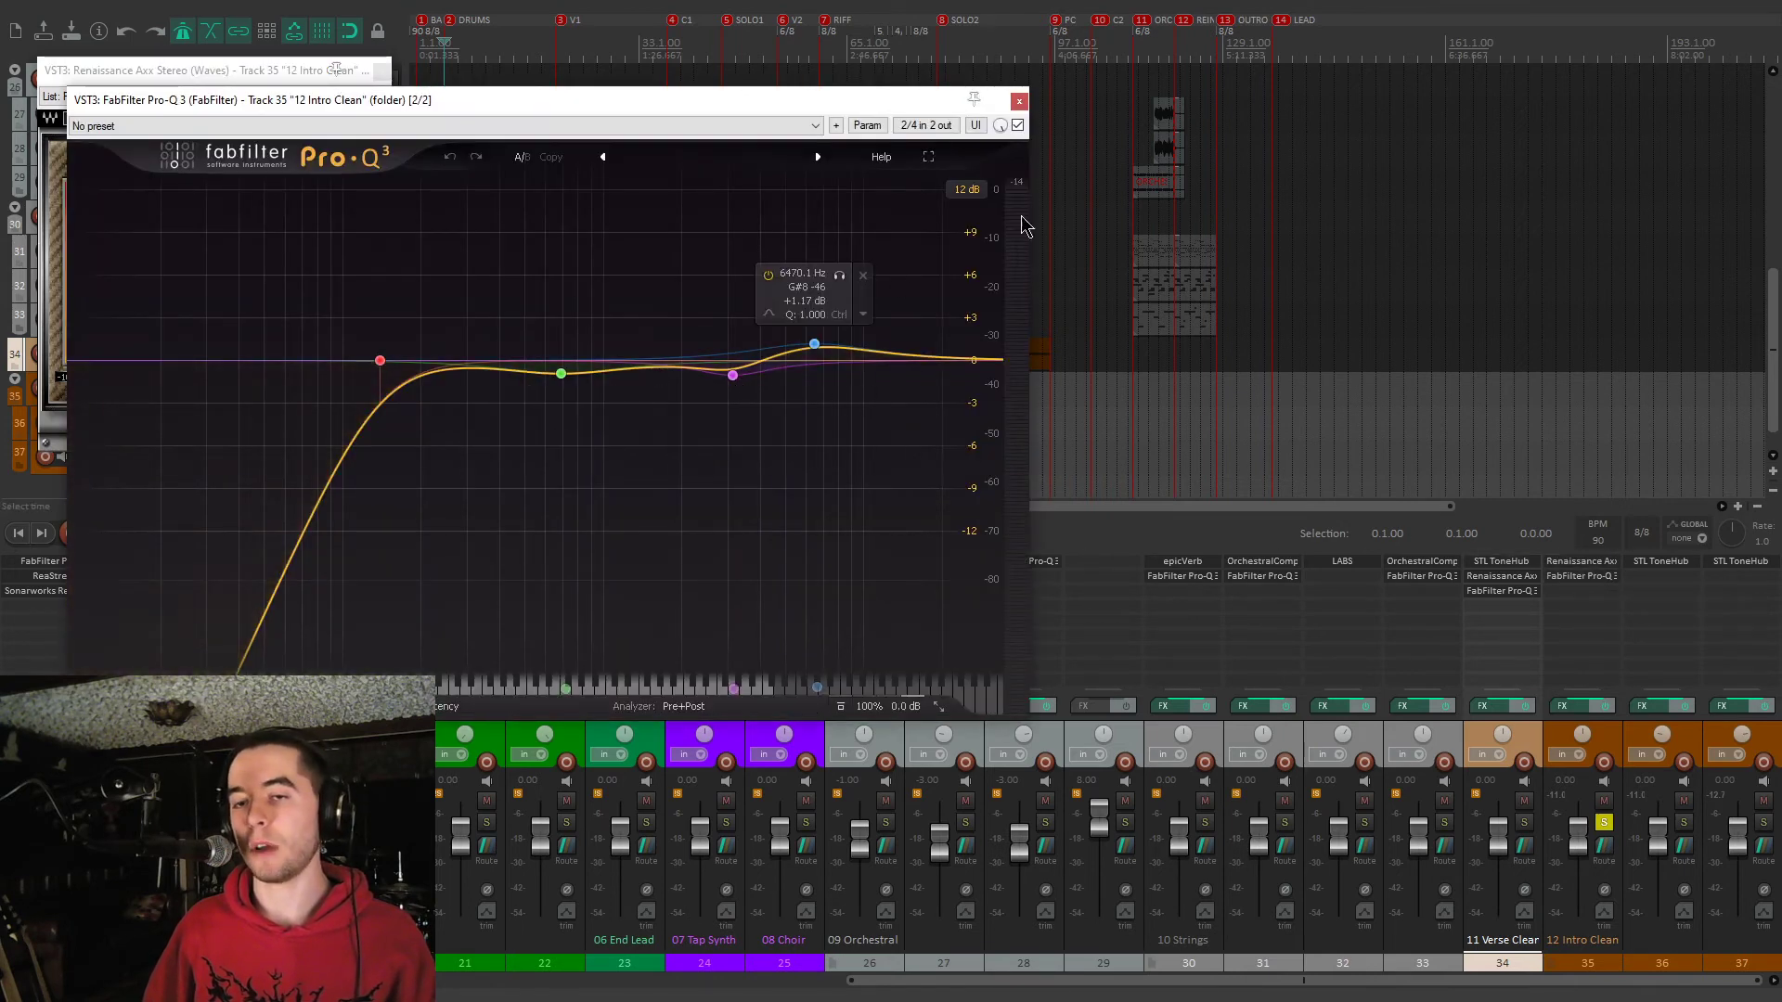
left_click(1018, 100)
Check Renaissance Axx on 12 Intro Clean during playback, unsolo the folder, close the plug-in window, and stop playback
left_click_drag(279, 70, 758, 216)
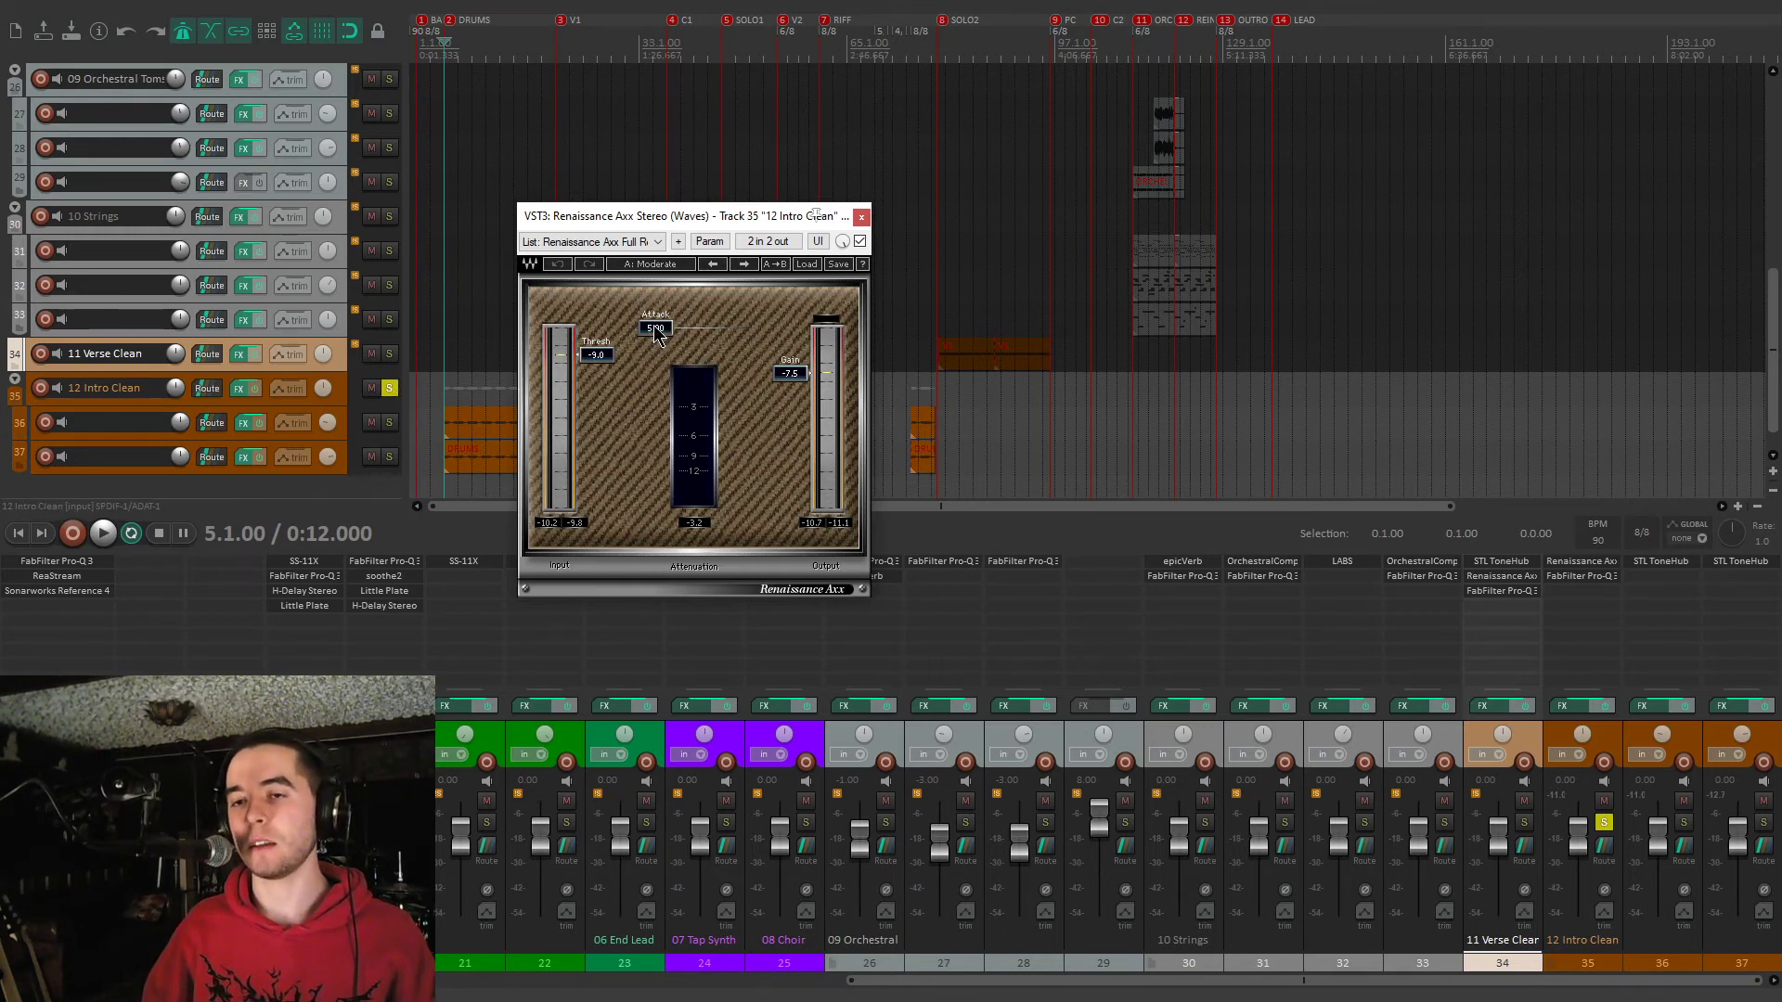
key("space")
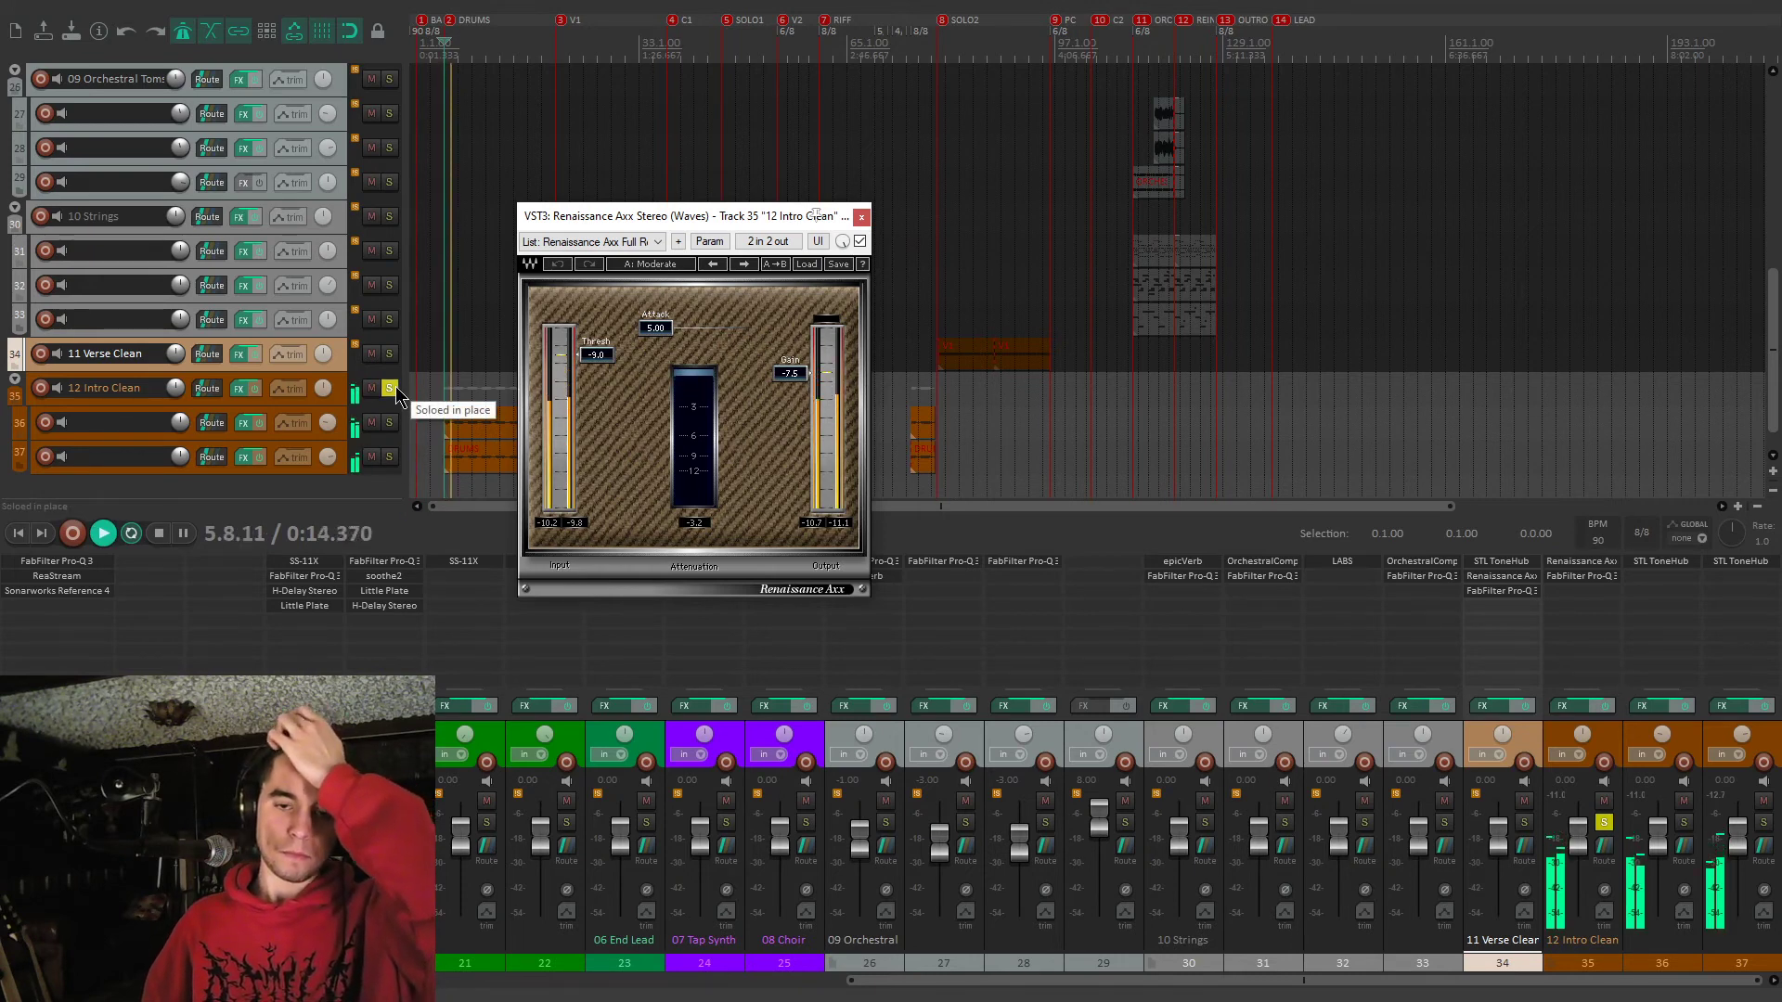
left_click(390, 388)
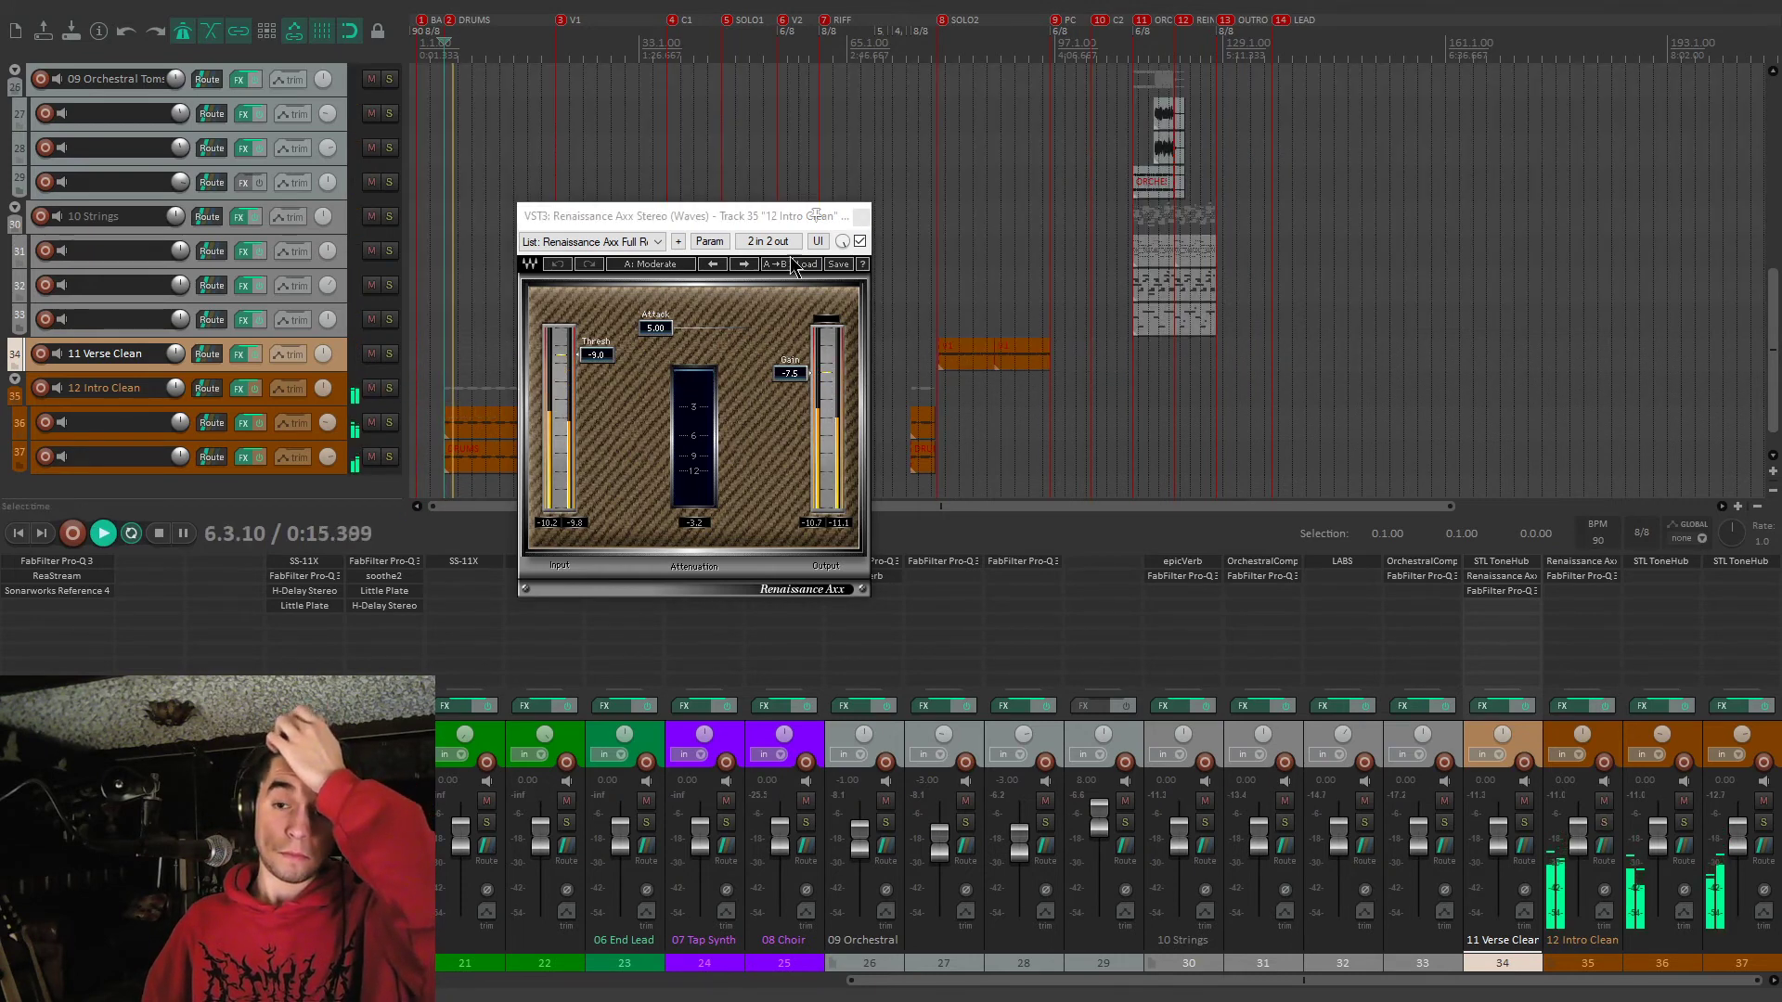
left_click(862, 215)
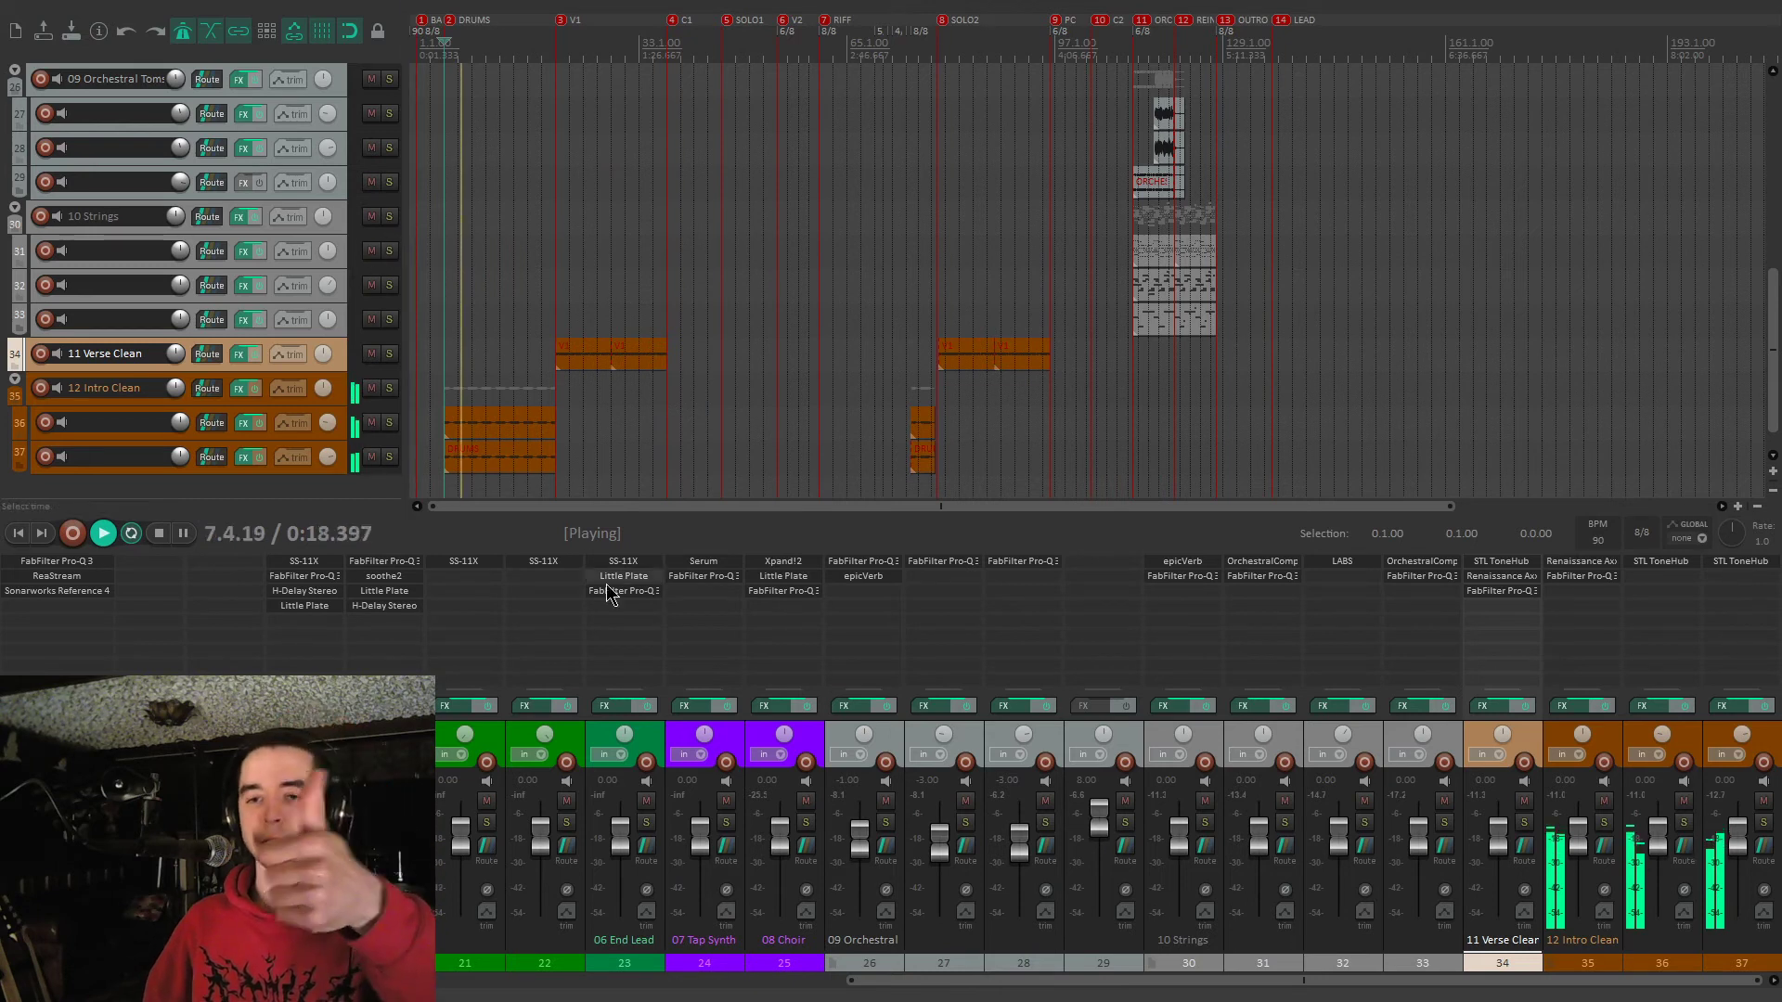
key("space")
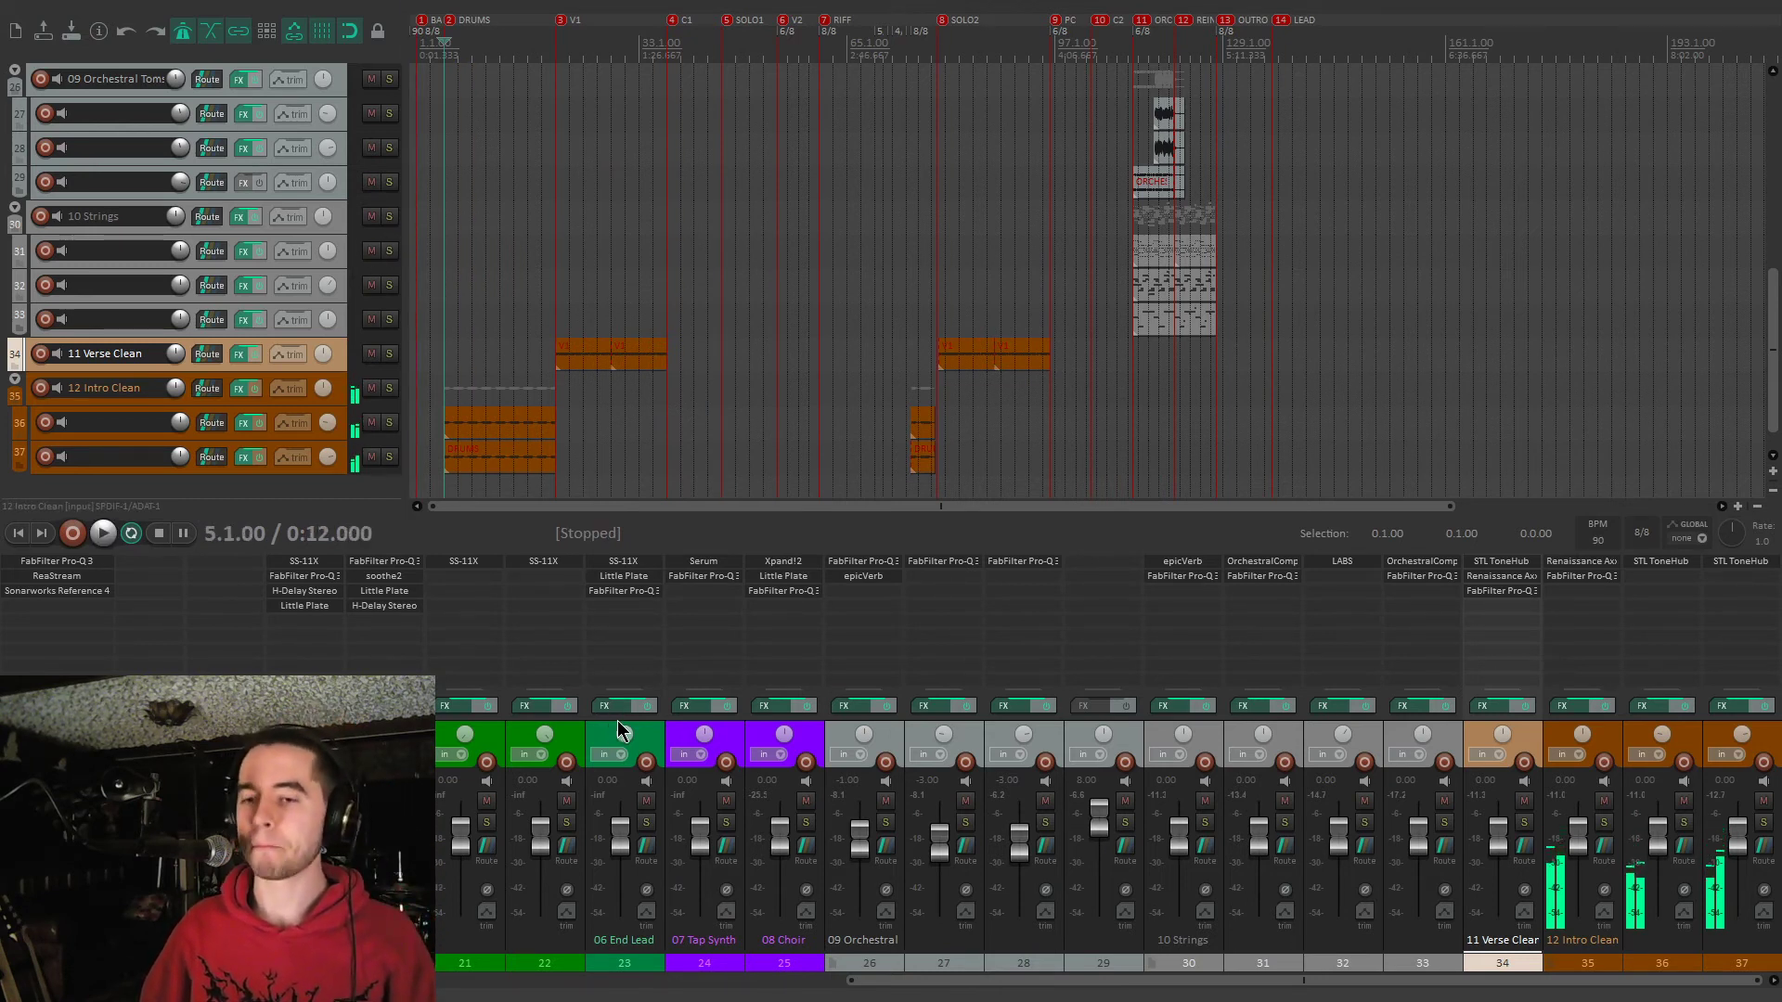
Play the full mix from the OUTRO marker while bringing the track 2 folder's plug-in chain into view, and stop playback
left_click(665, 297)
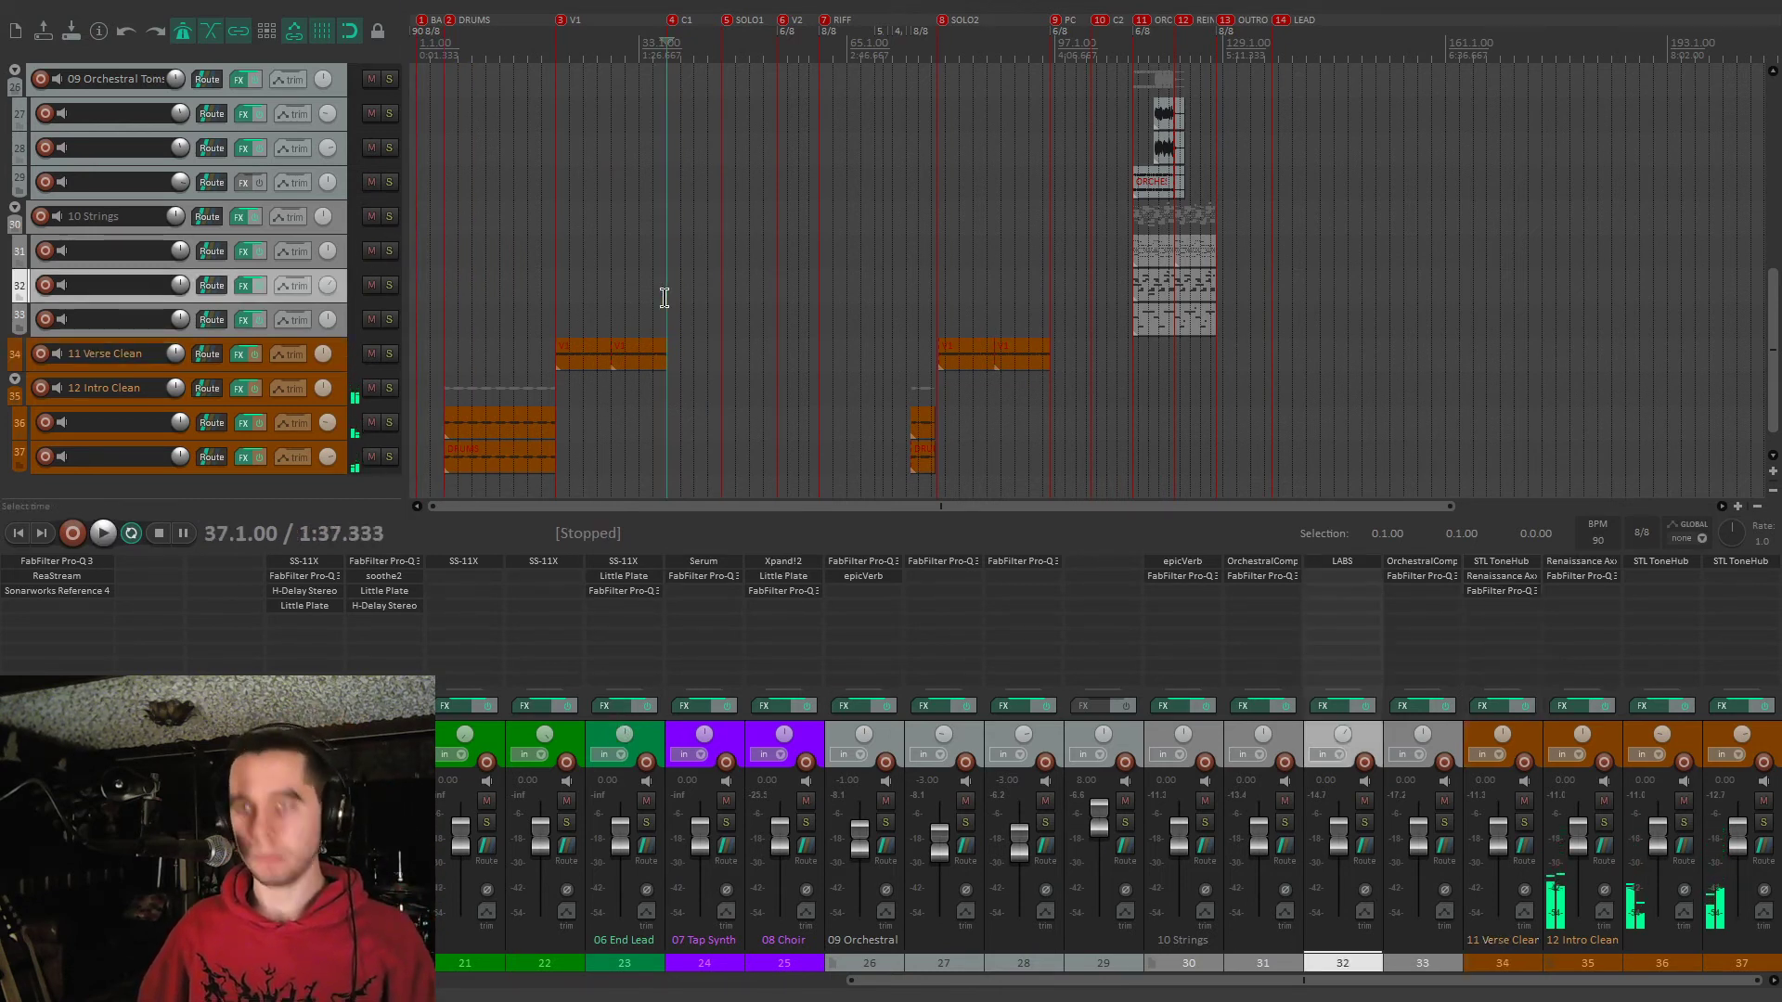
left_click(1223, 31)
key("space")
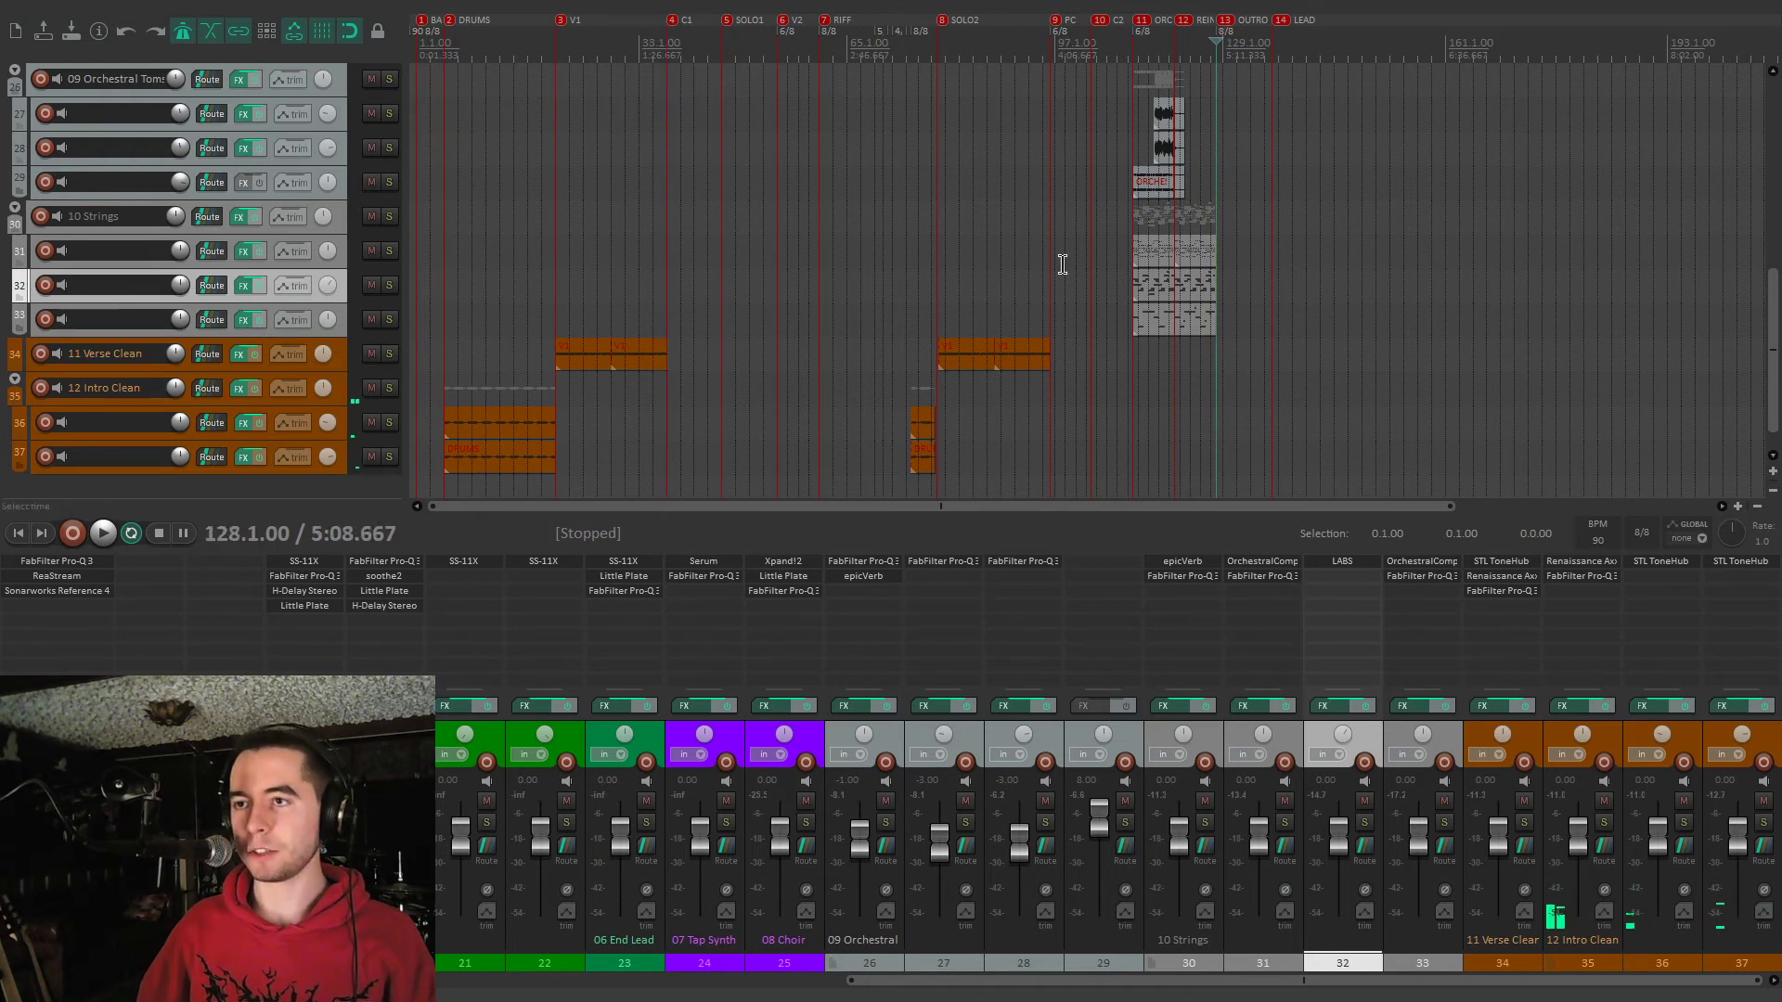
scroll(850, 714, "left", 2)
scroll(849, 720, "left", 4)
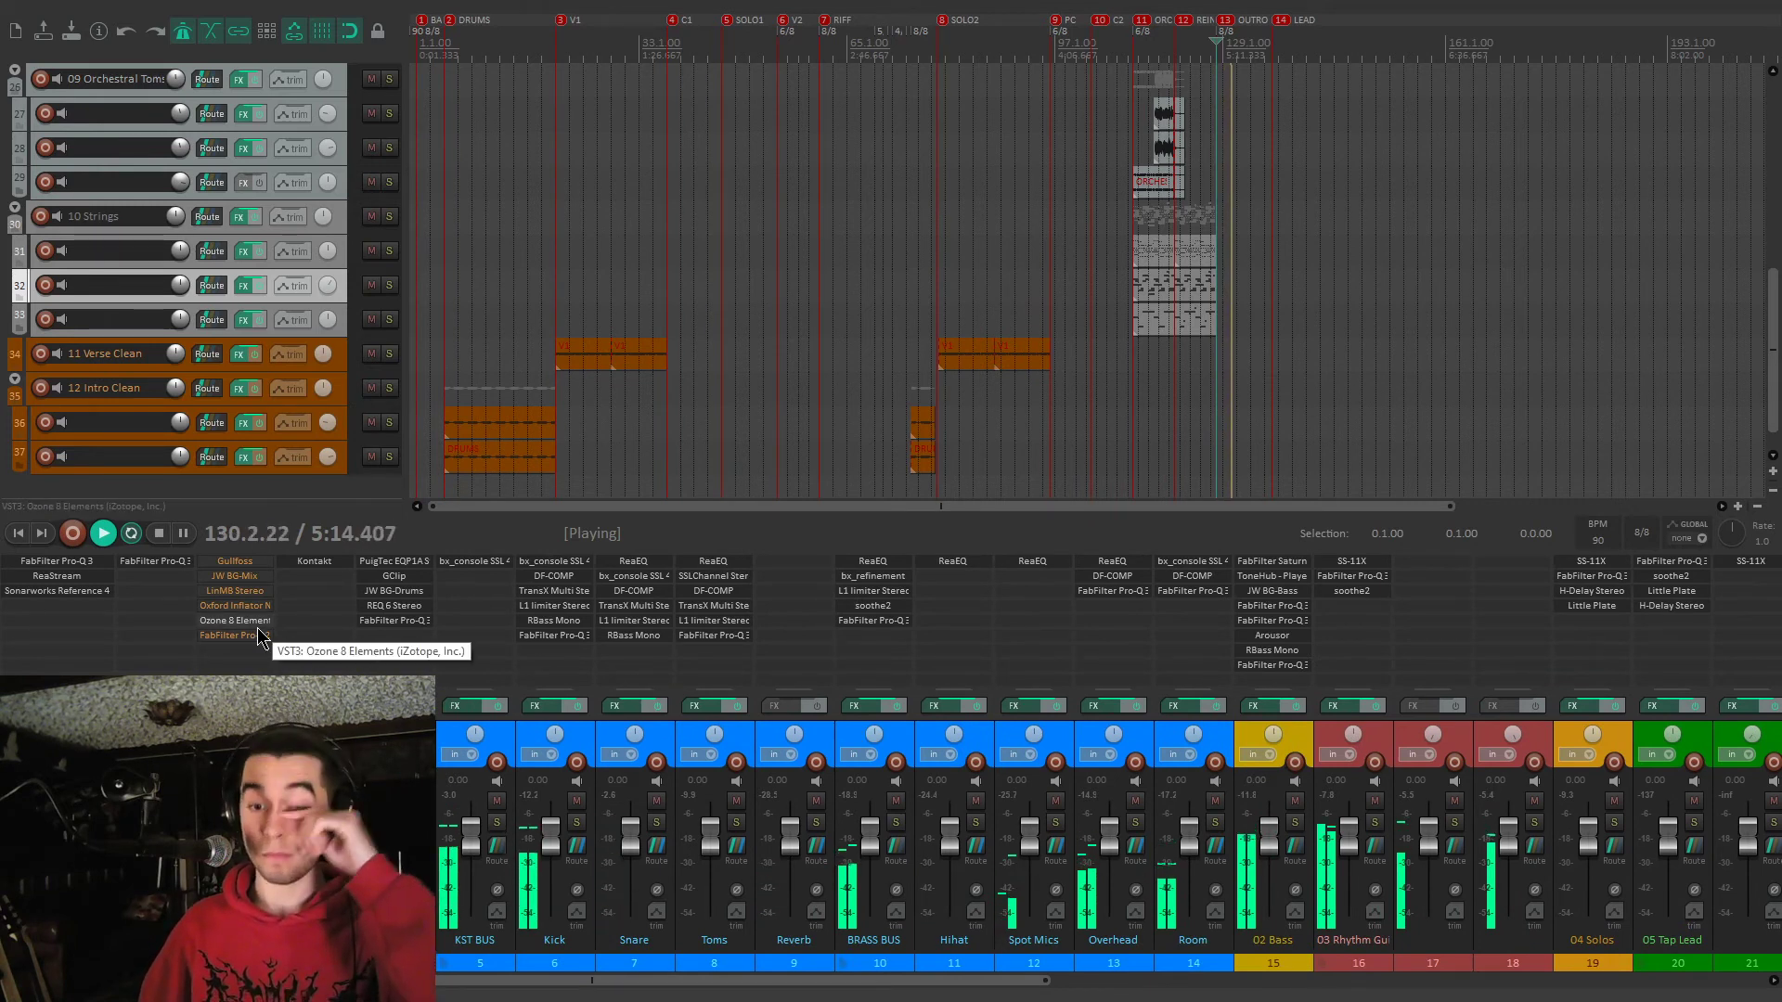
key("space")
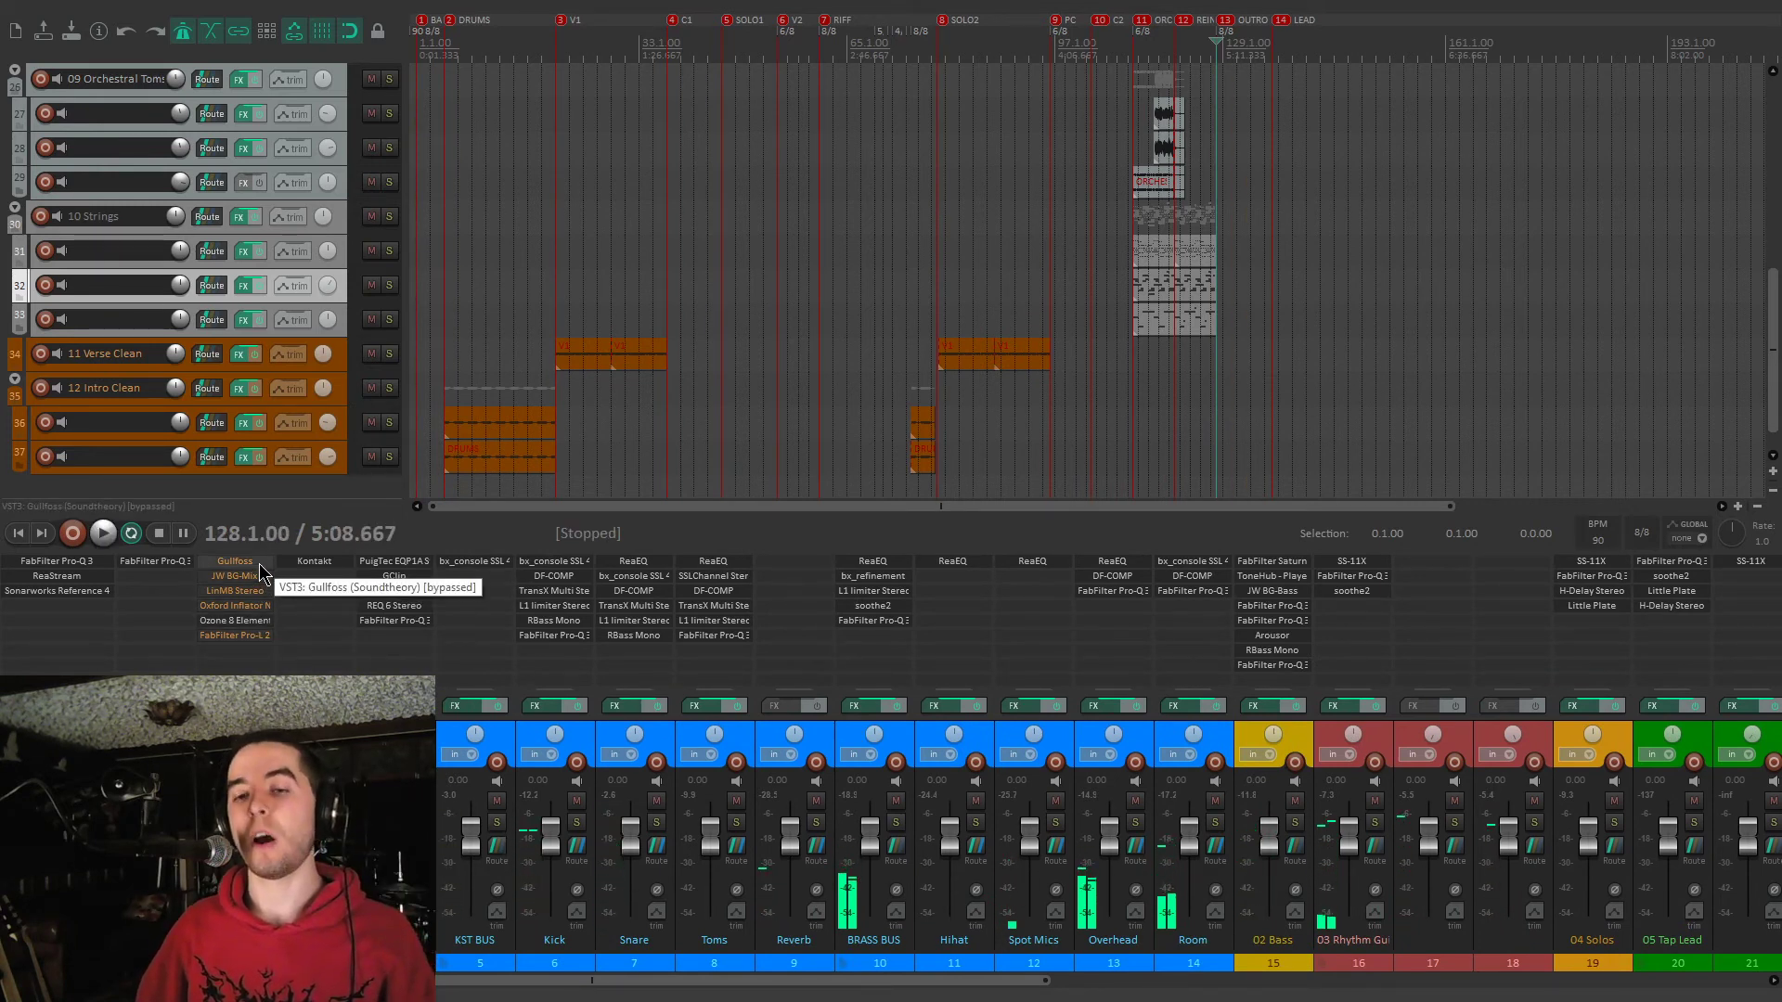
Open Gullfoss on the track 2 folder and examine its Recover and Tame settings alongside the tracks in the arrangement
left_click(257, 563)
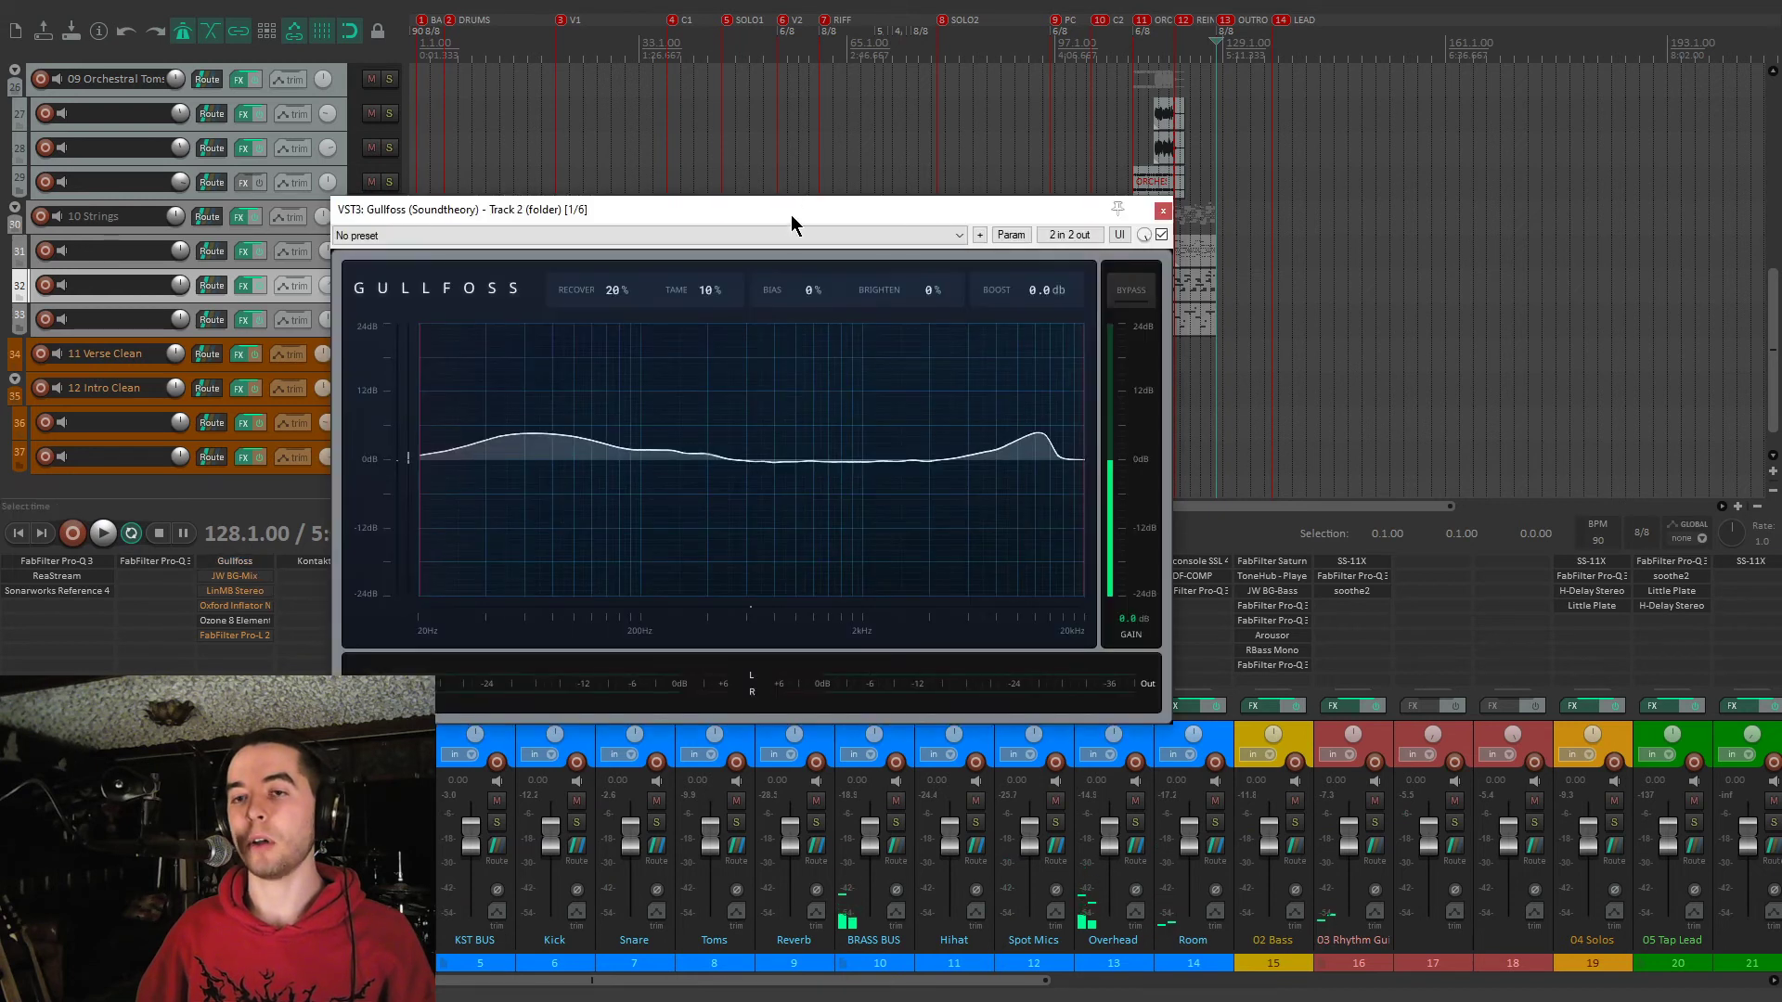
left_click_drag(793, 207, 896, 201)
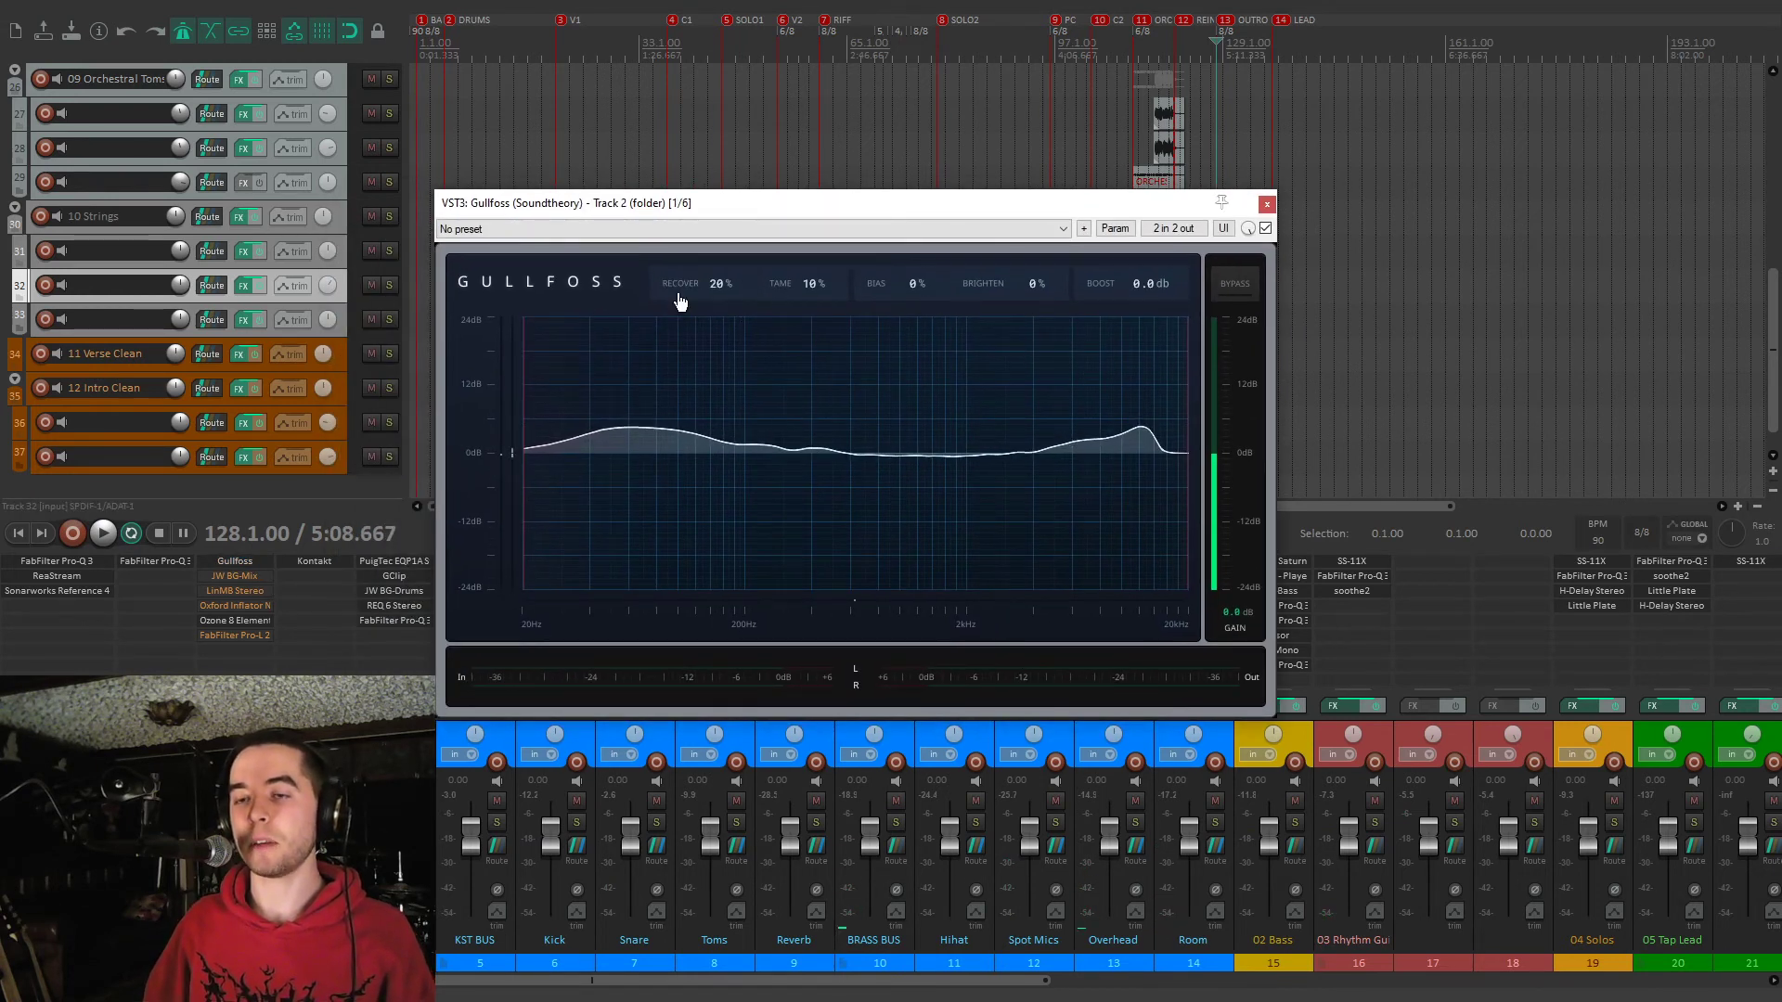
left_click_drag(816, 206, 897, 148)
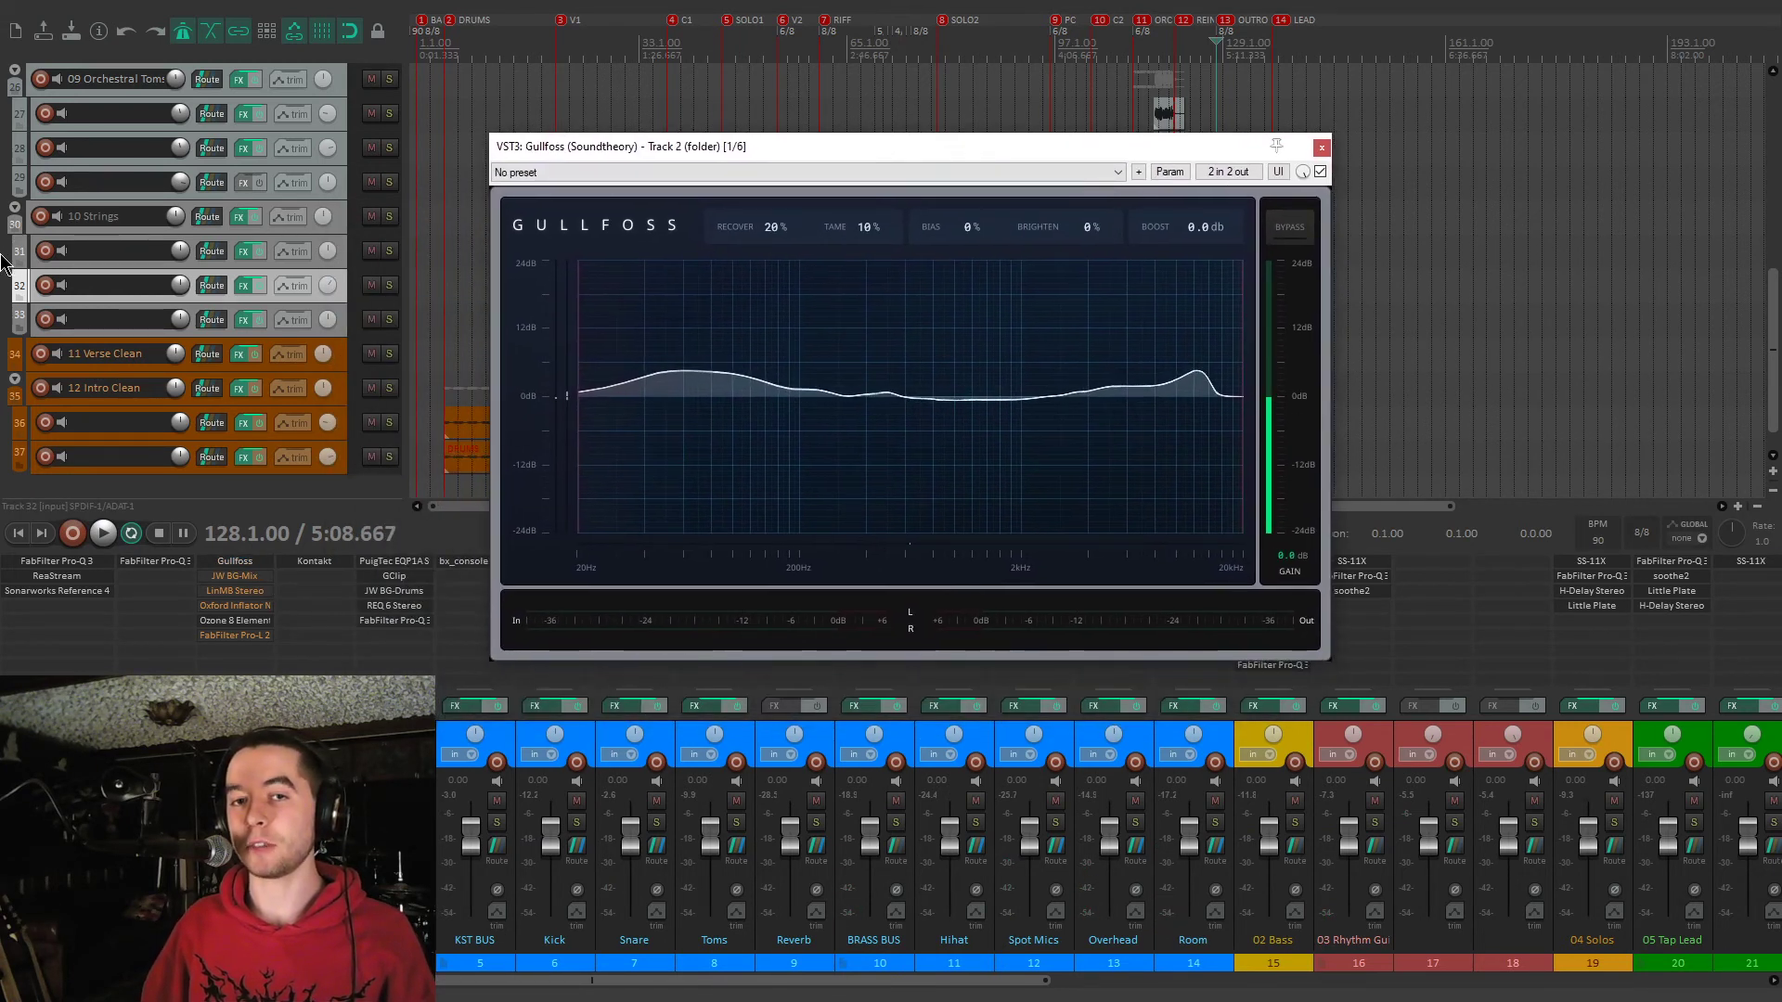
scroll(3, 265, "up", 10)
left_click_drag(923, 154, 867, 326)
scroll(3, 271, "down", 1)
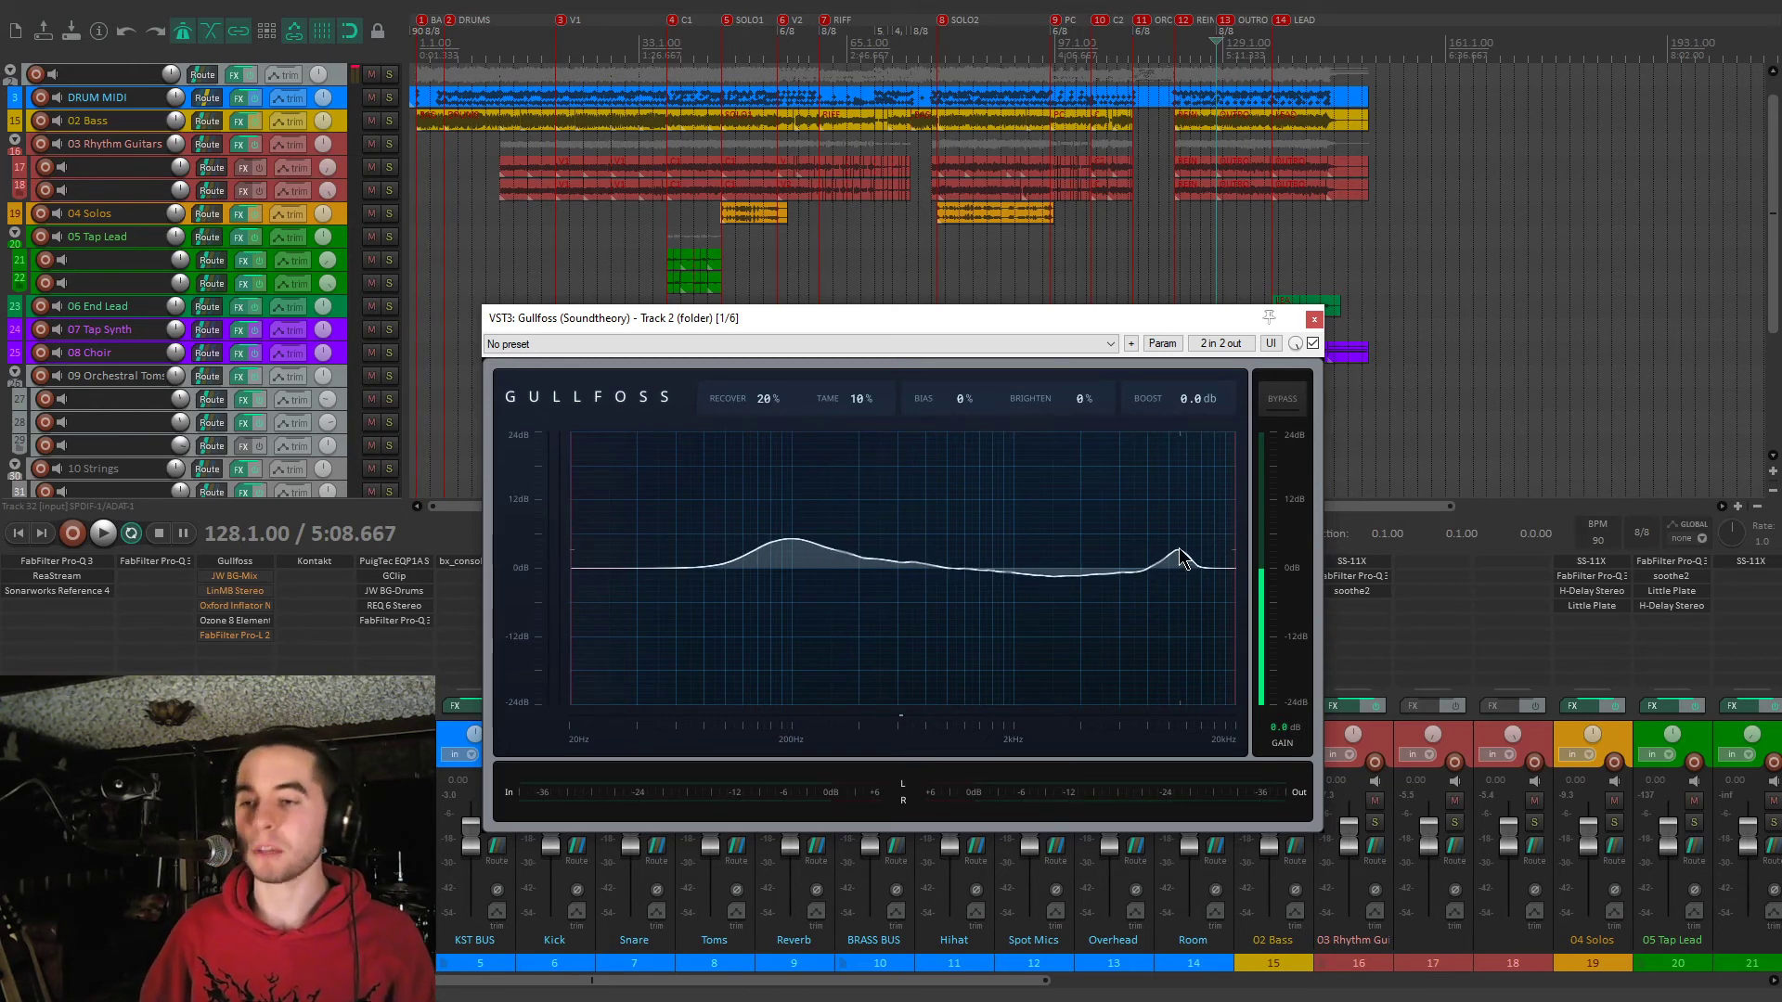
Compare the full mix with Gullfoss bypassed and active during playback, stop playback, and close the Gullfoss window
key("space")
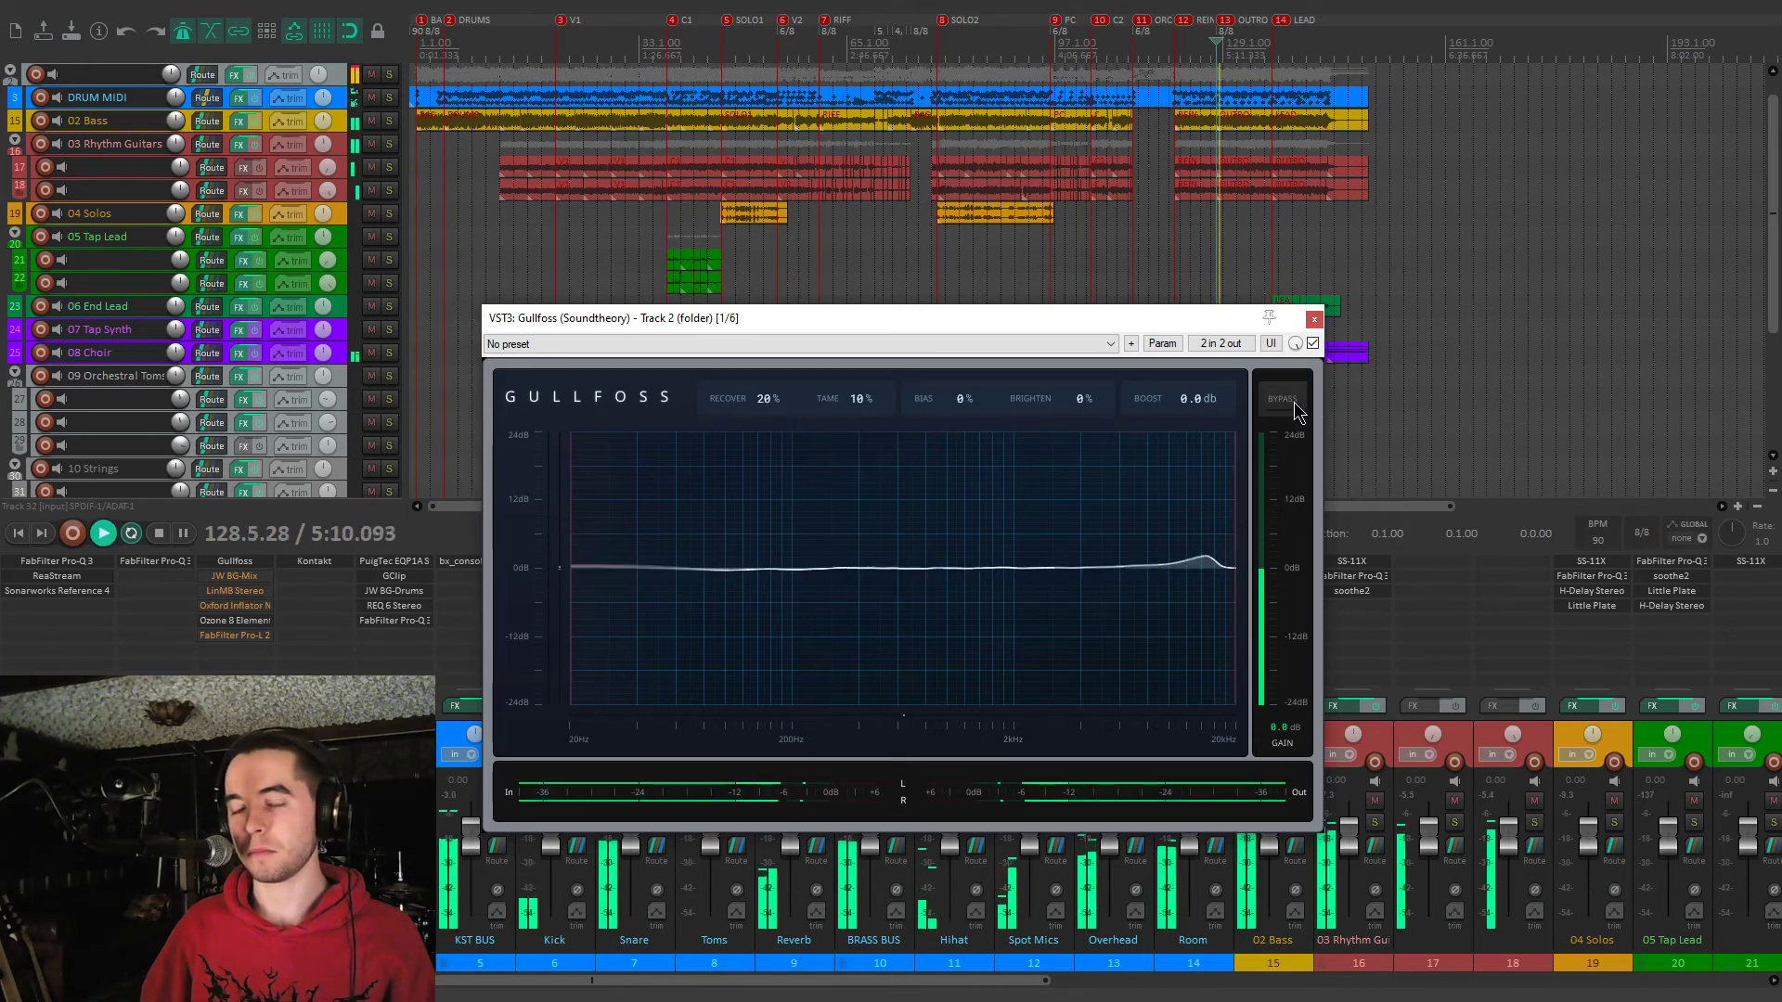
left_click(1295, 406)
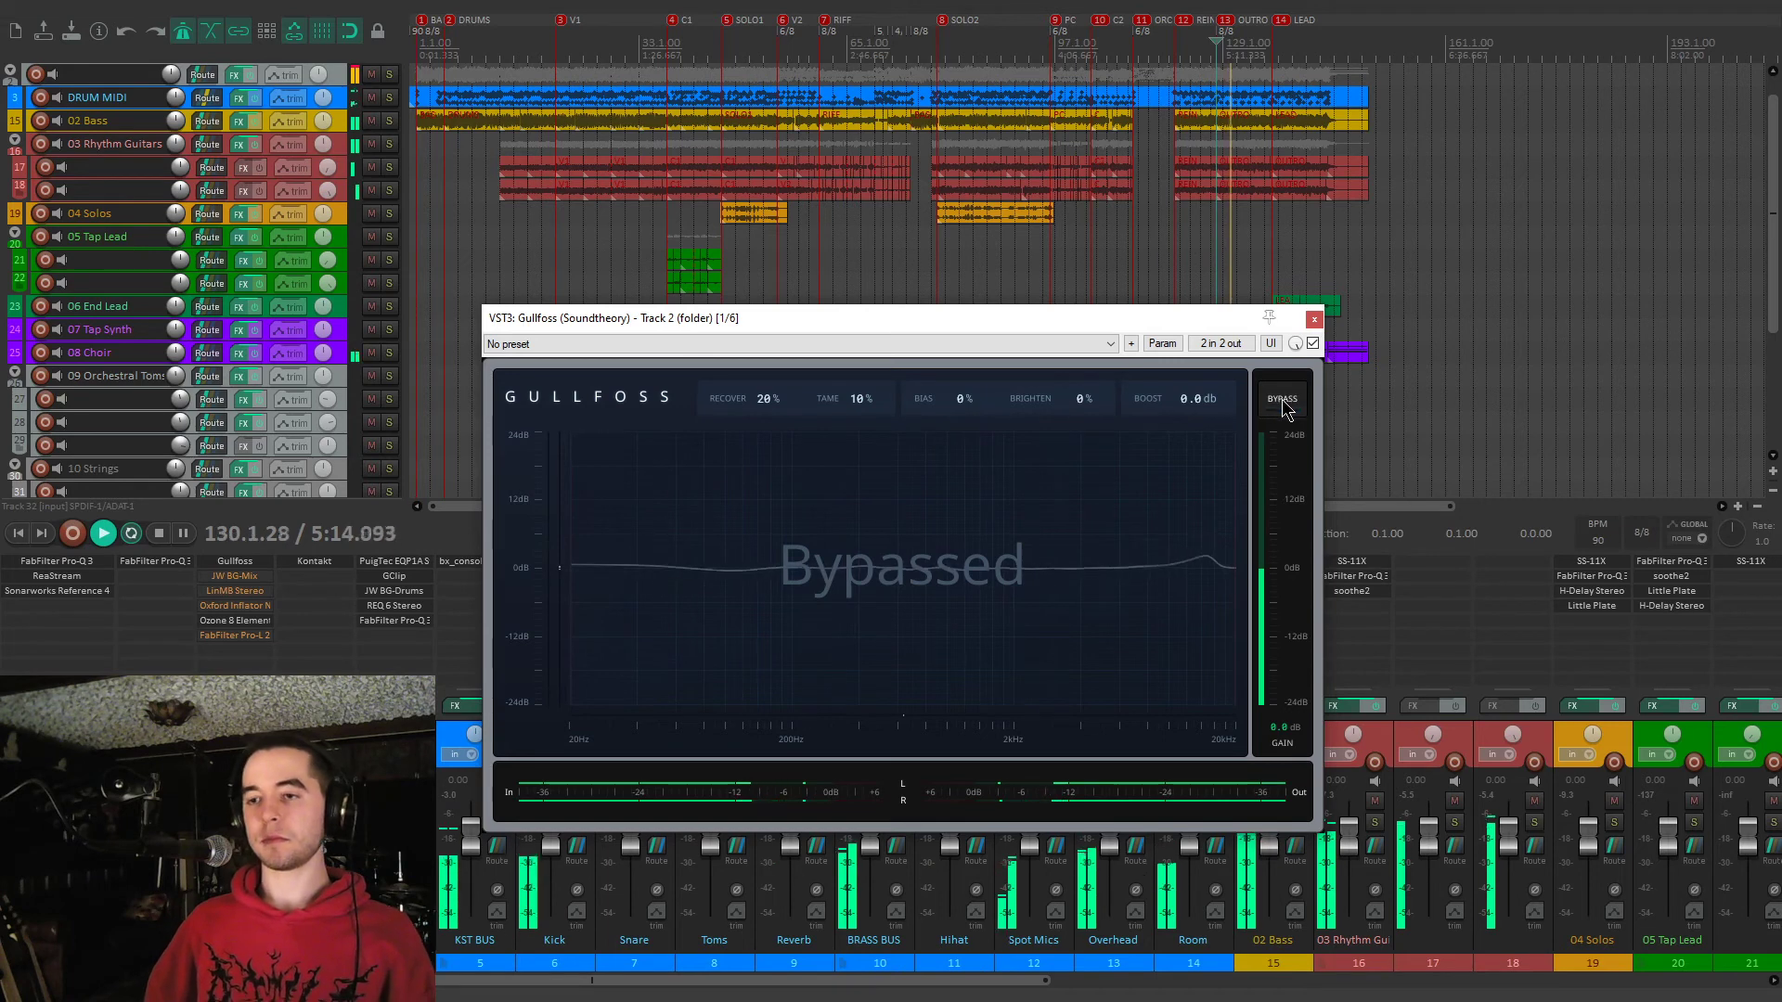
left_click(1287, 406)
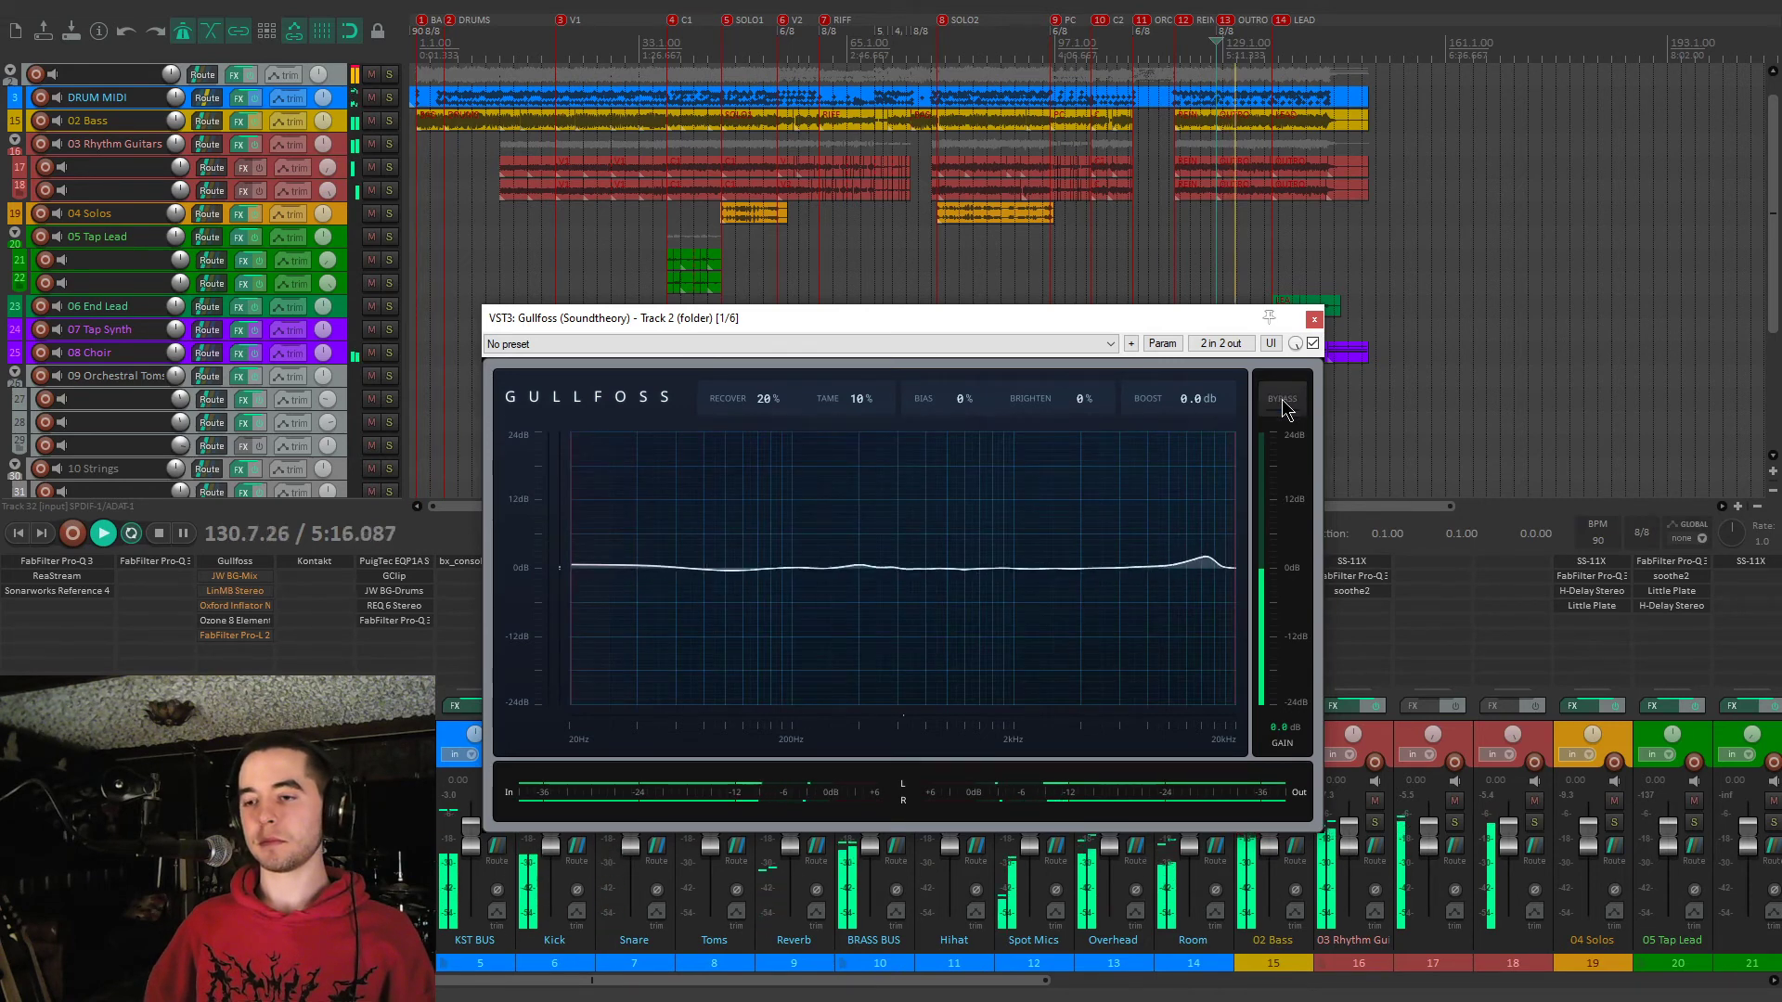
left_click(1285, 406)
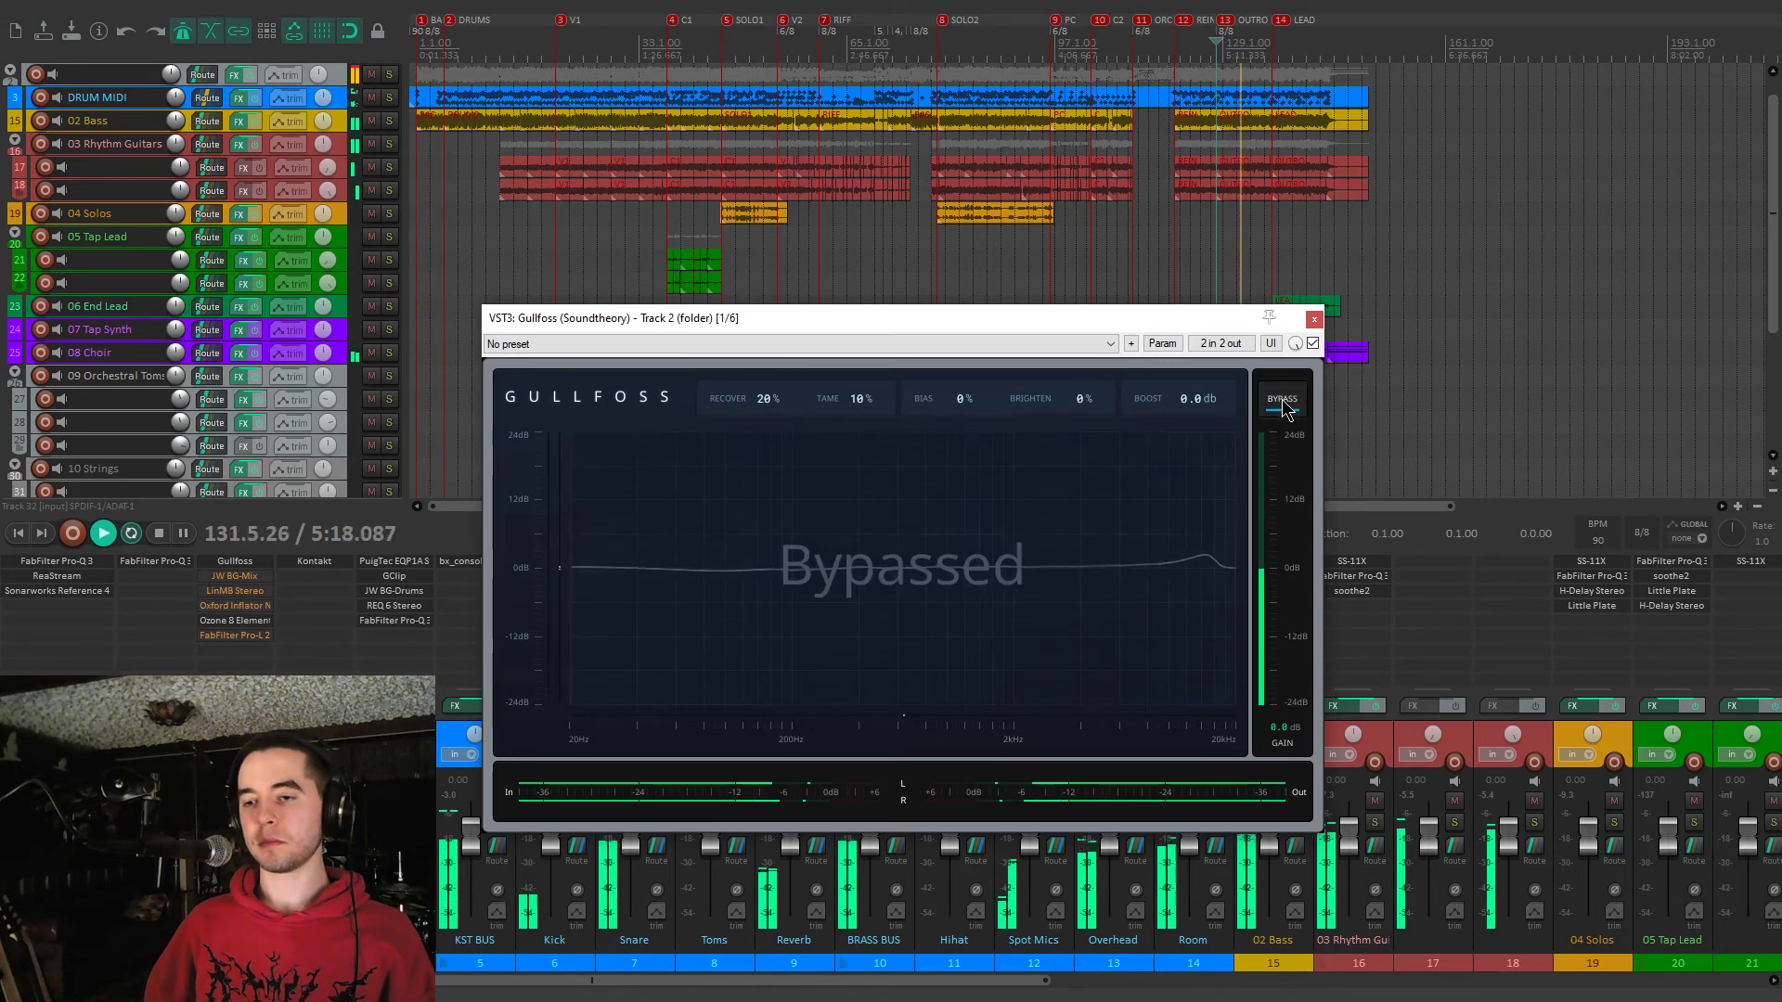
left_click(1285, 406)
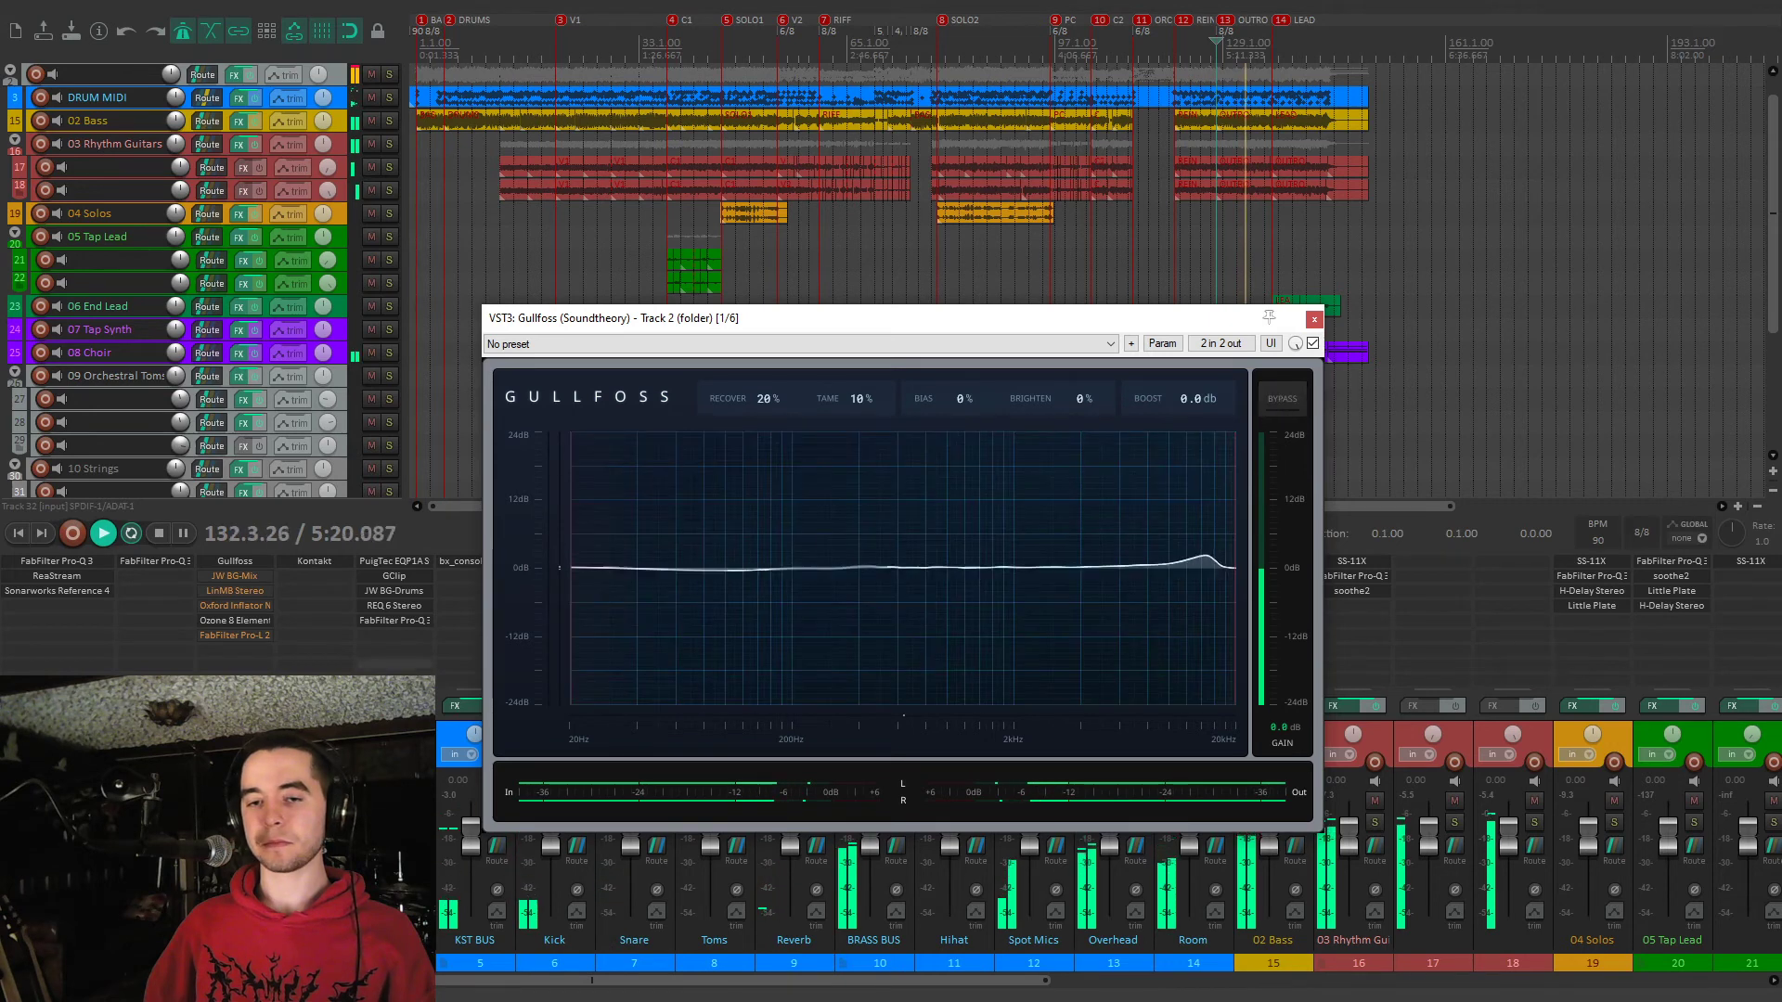
key("space")
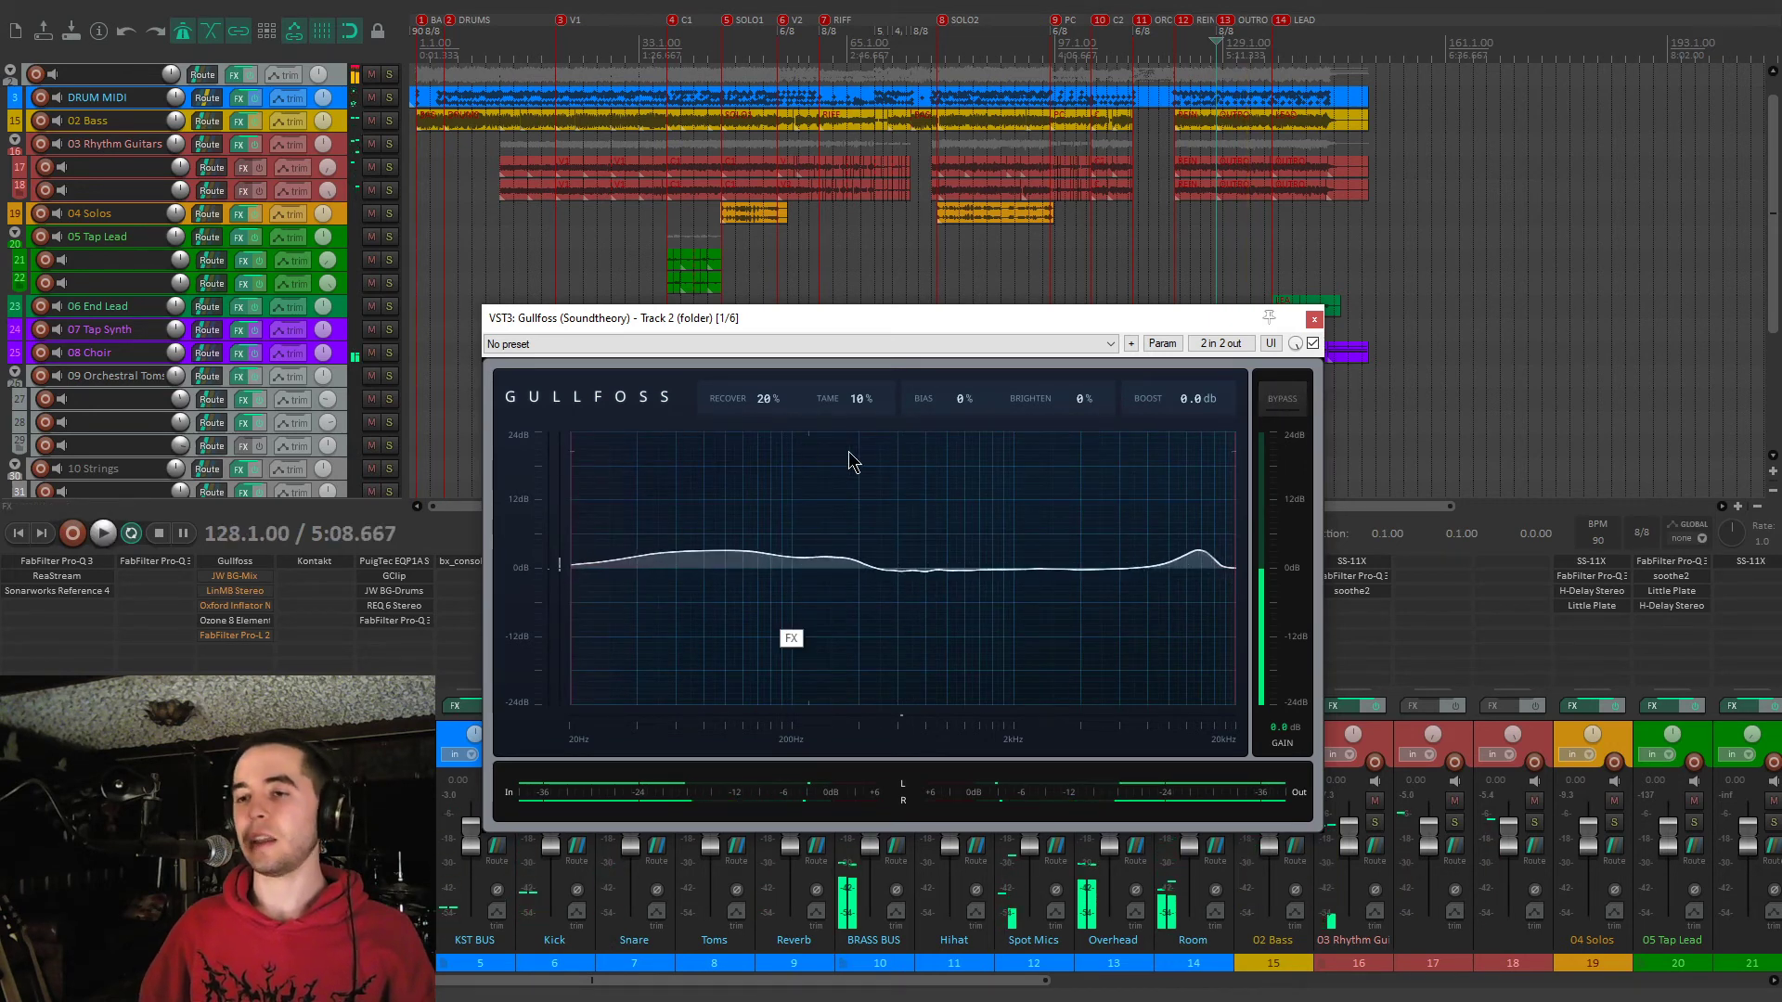
left_click(1313, 321)
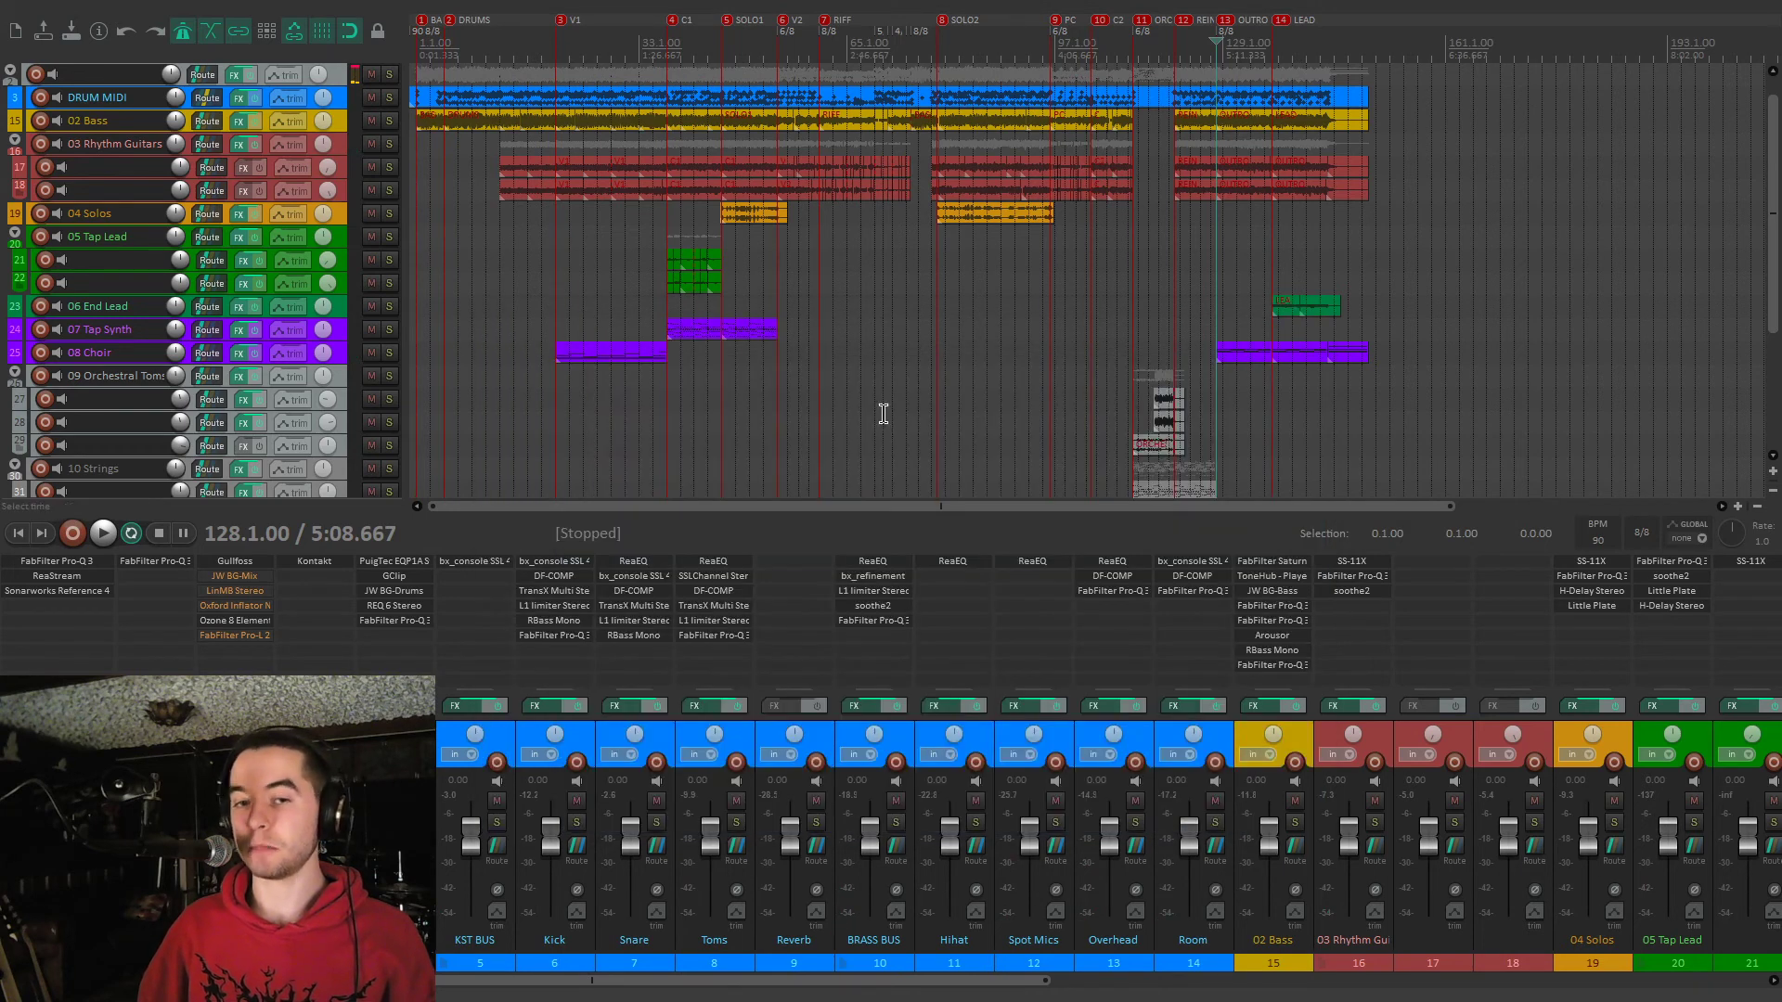
Reactivate and open JW BG-Mix on the track 2 folder, and examine its Transformer options and the Crush and Loud settings
left_click(235, 575)
left_click_drag(822, 226, 965, 167)
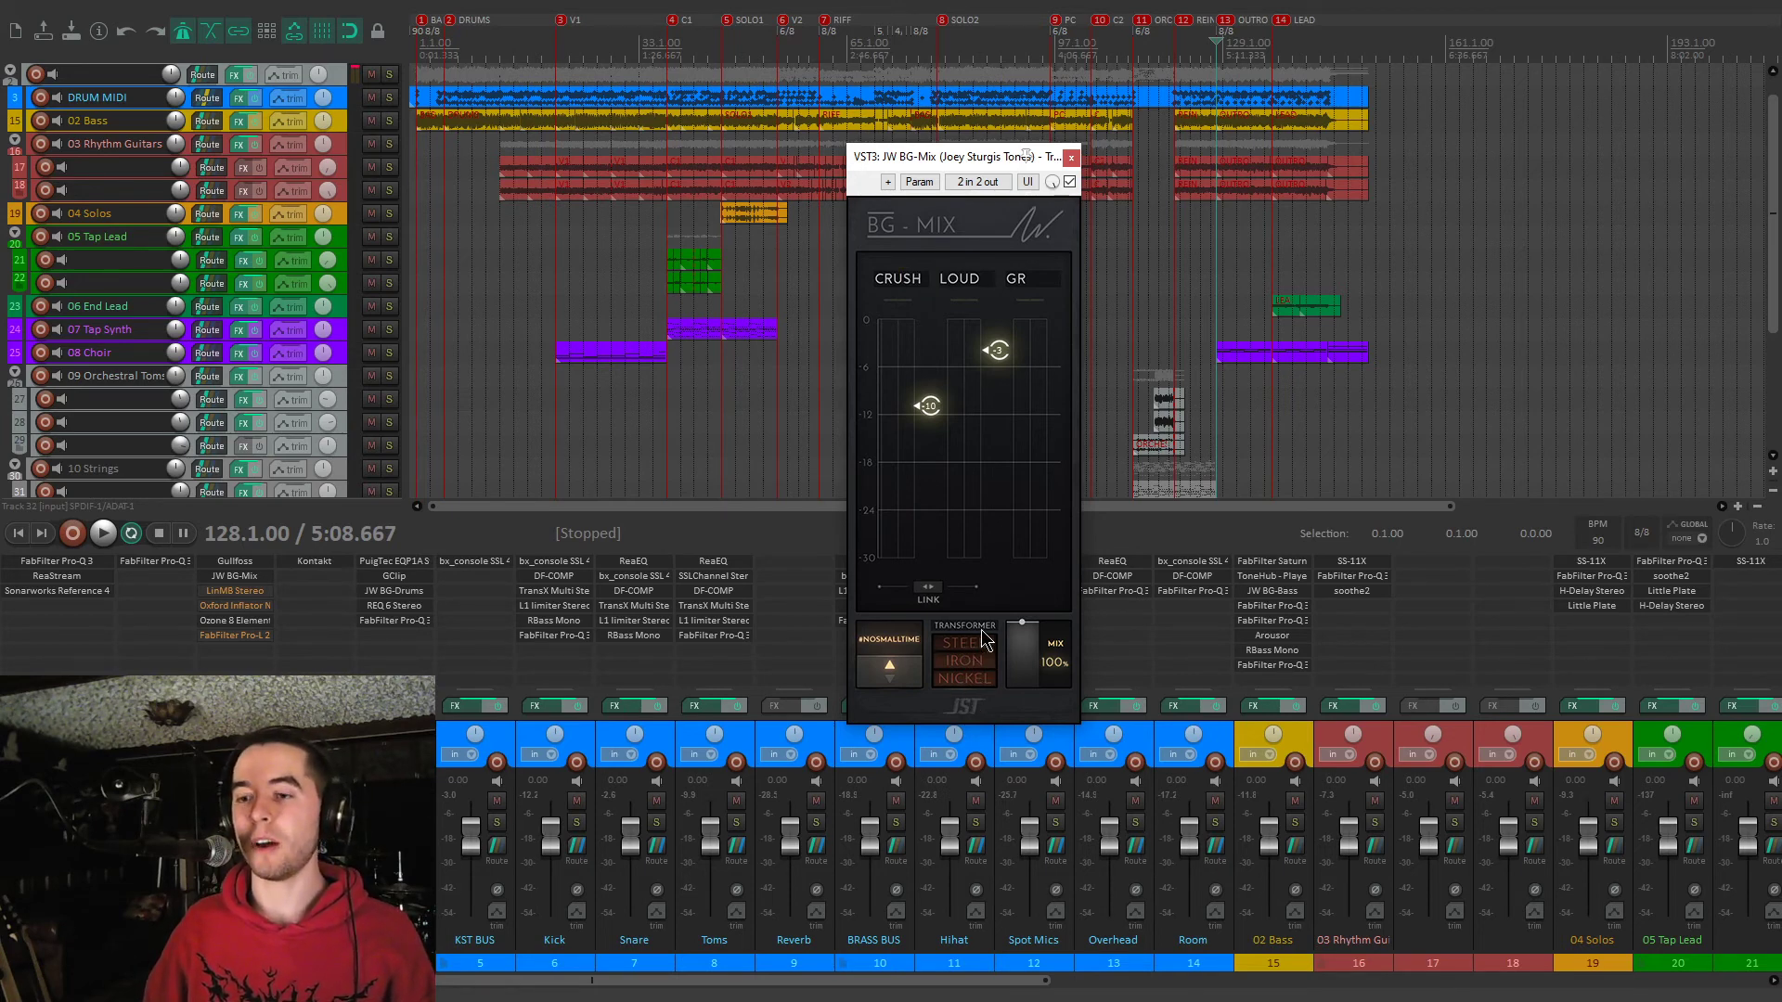
left_click(967, 665)
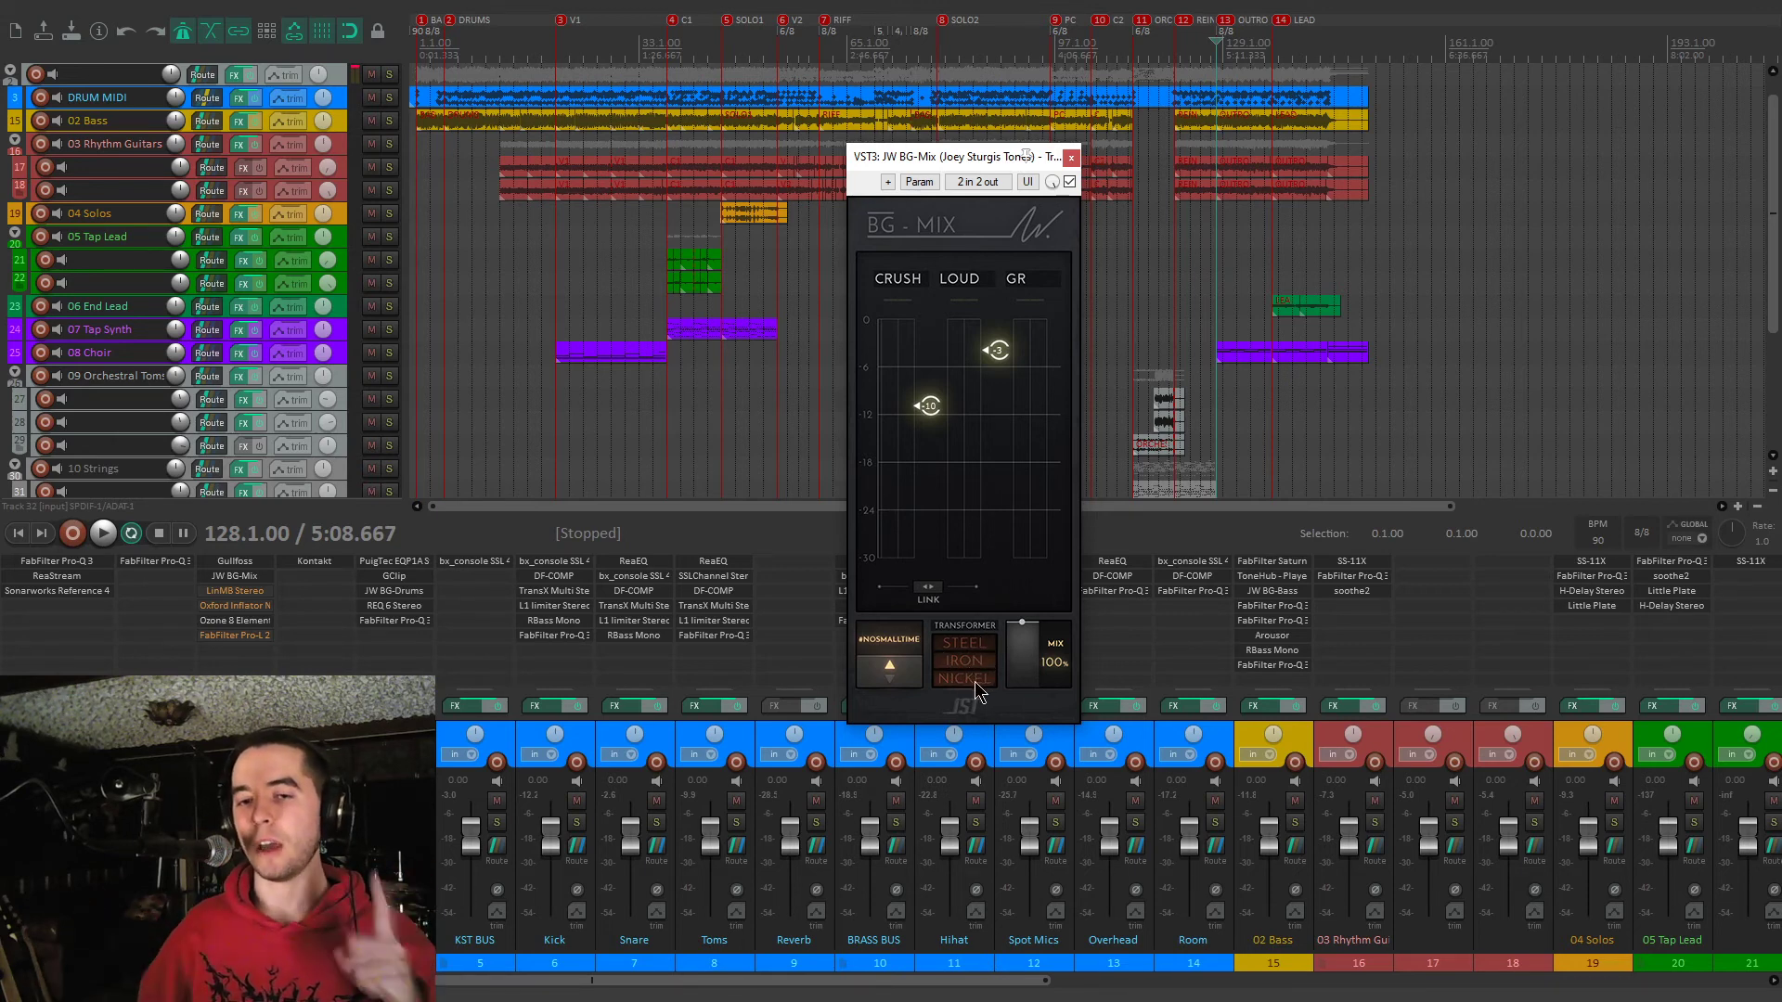
mouse_move(994, 374)
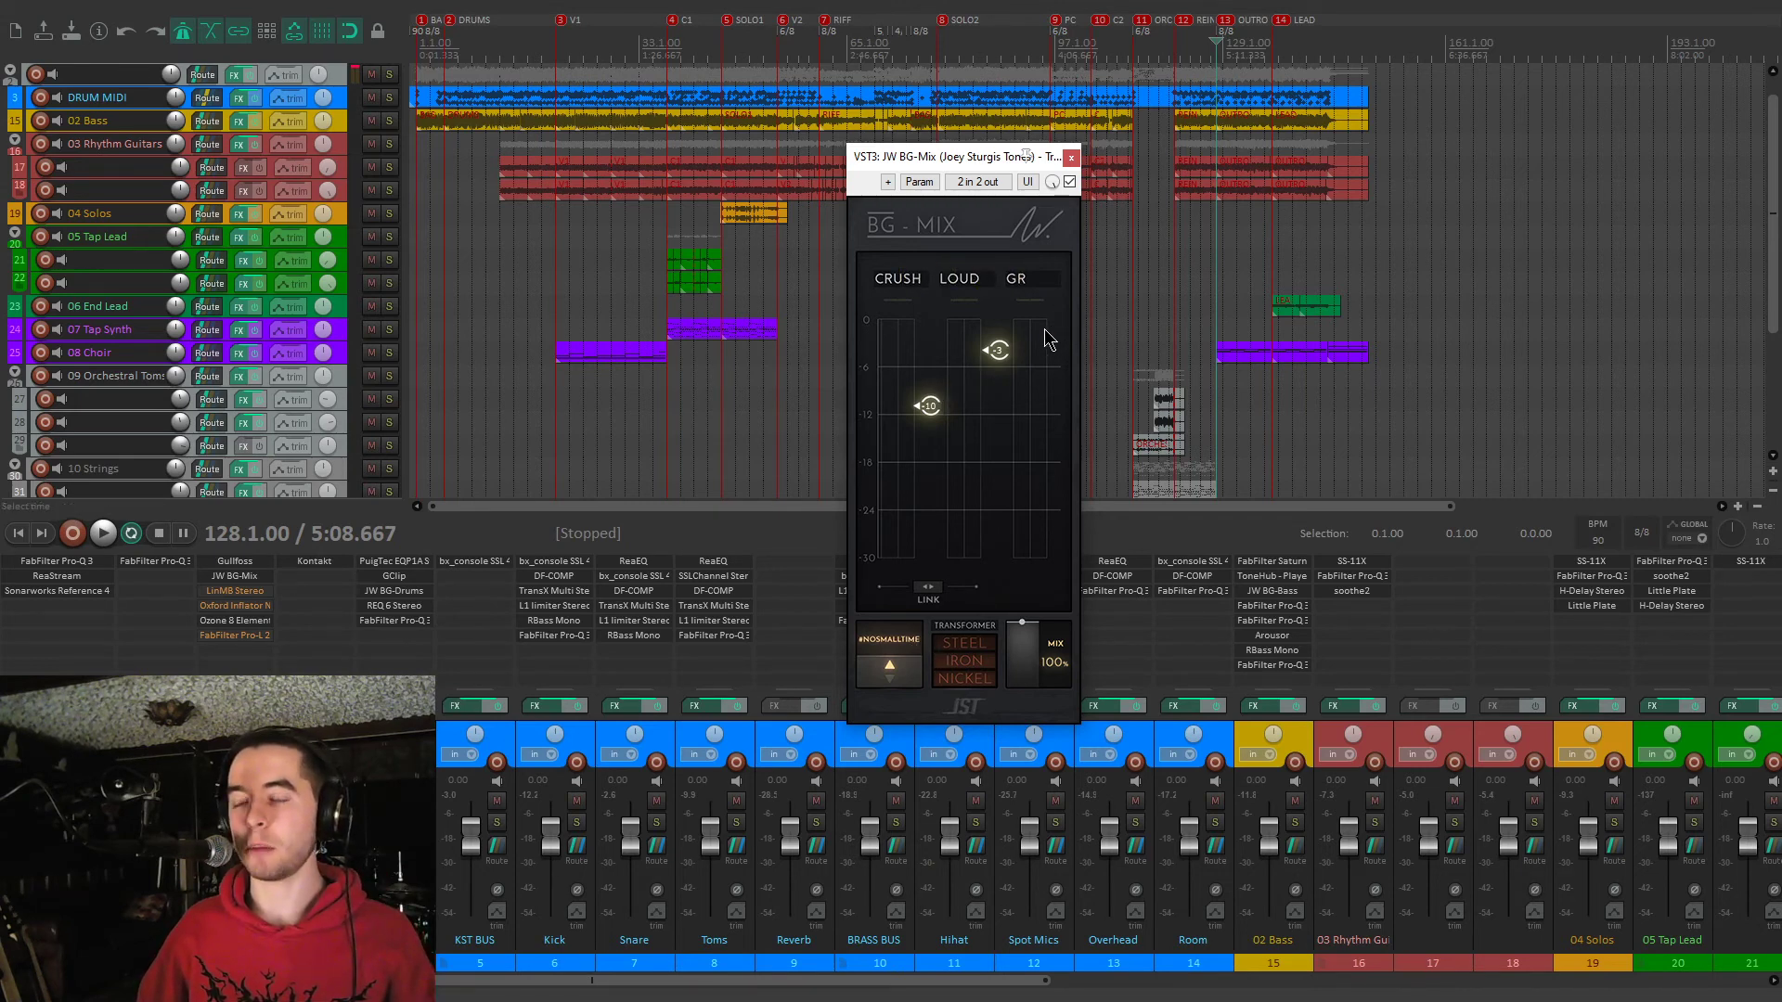
Compare the mix with JW BG-Mix bypassed and active during playback, stop playback, and close the plug-in window
key("space")
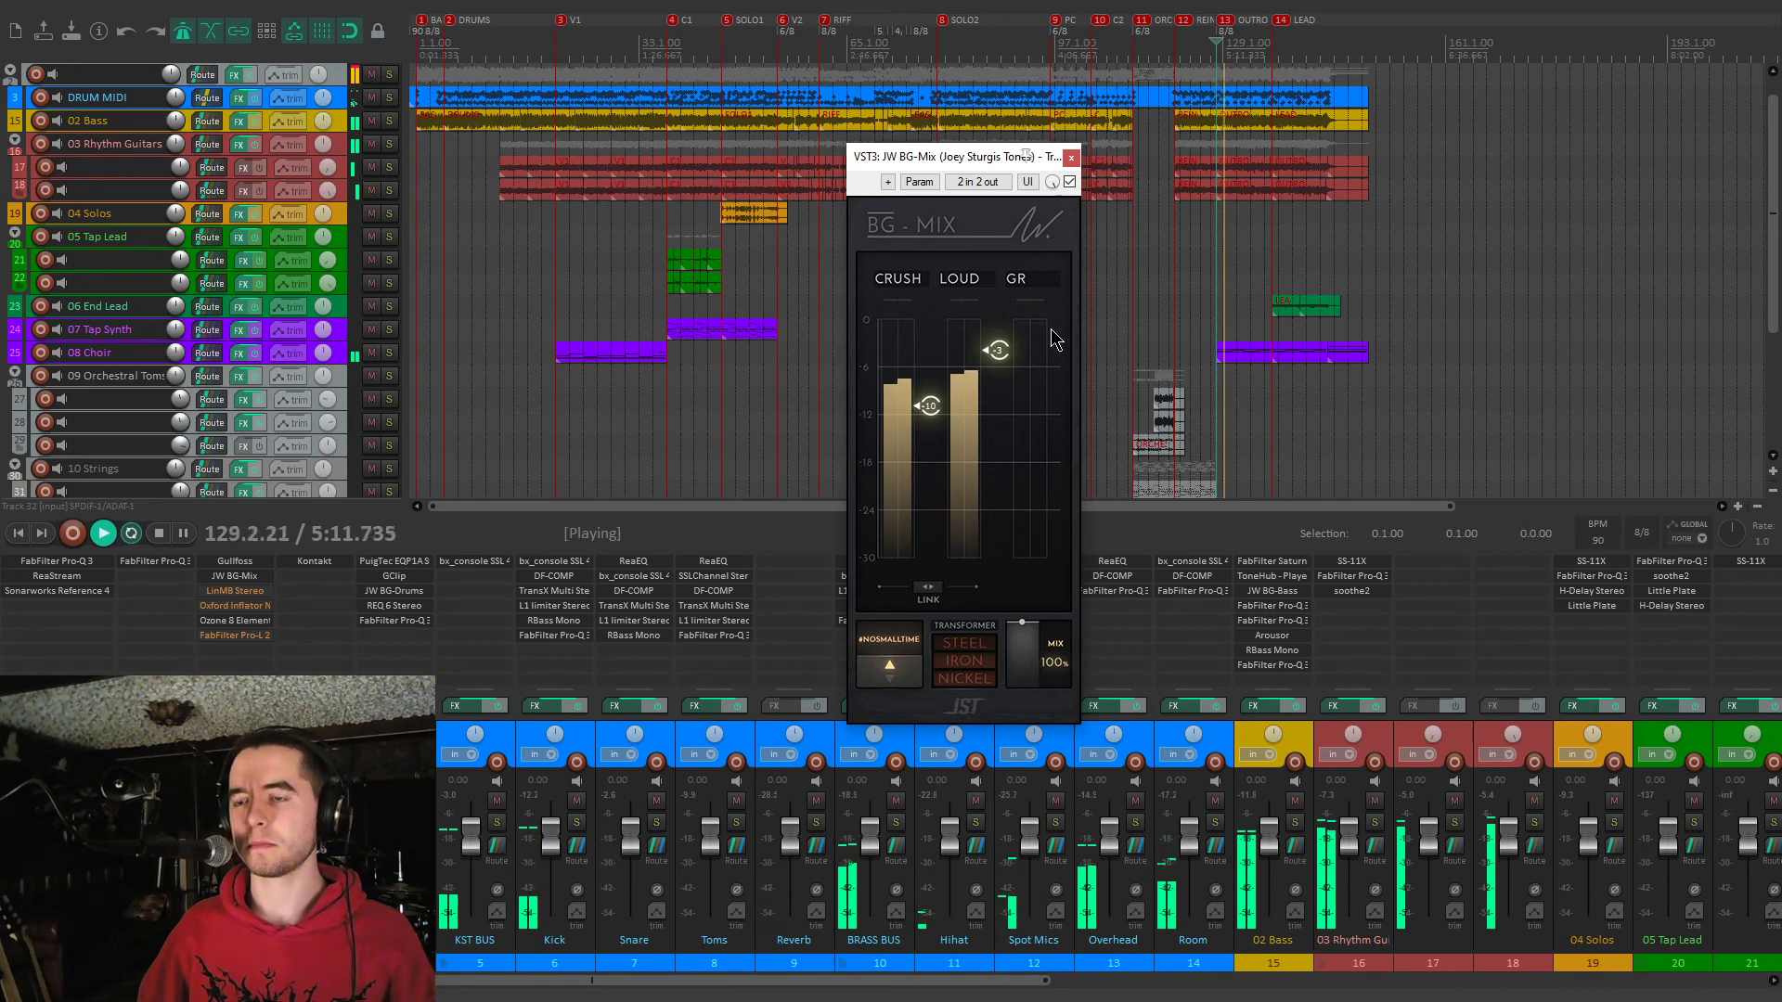
left_click(1070, 182)
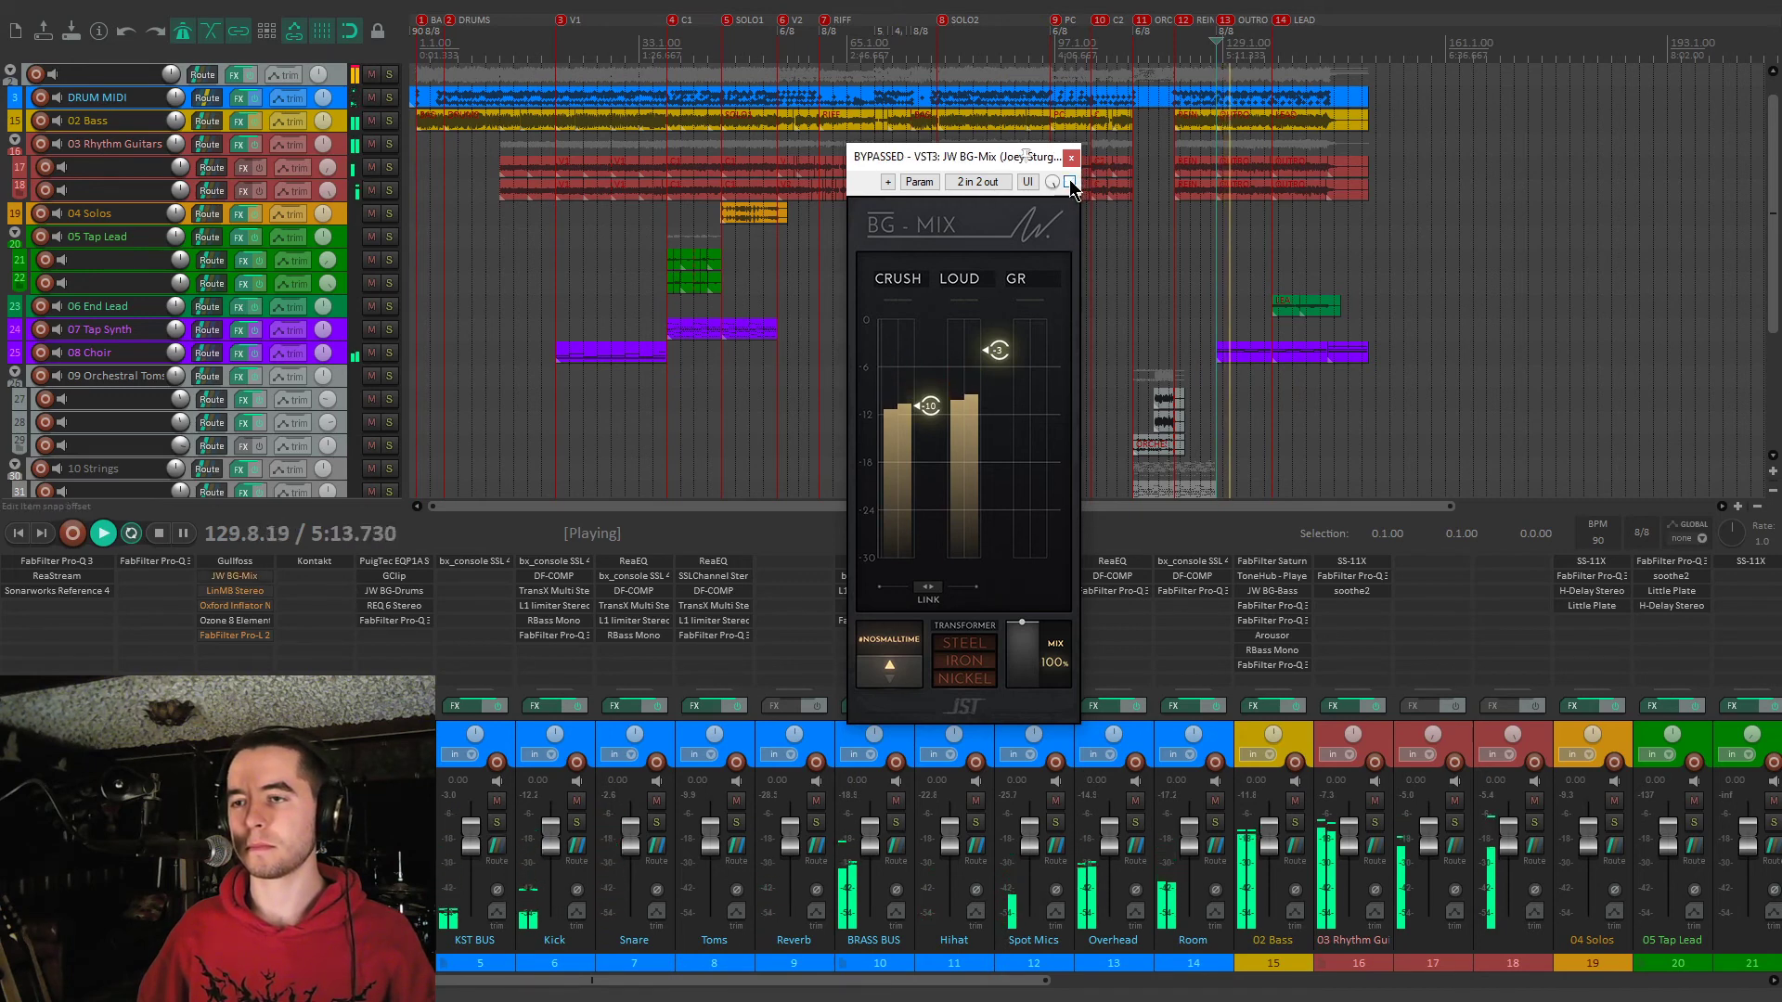
left_click(1070, 181)
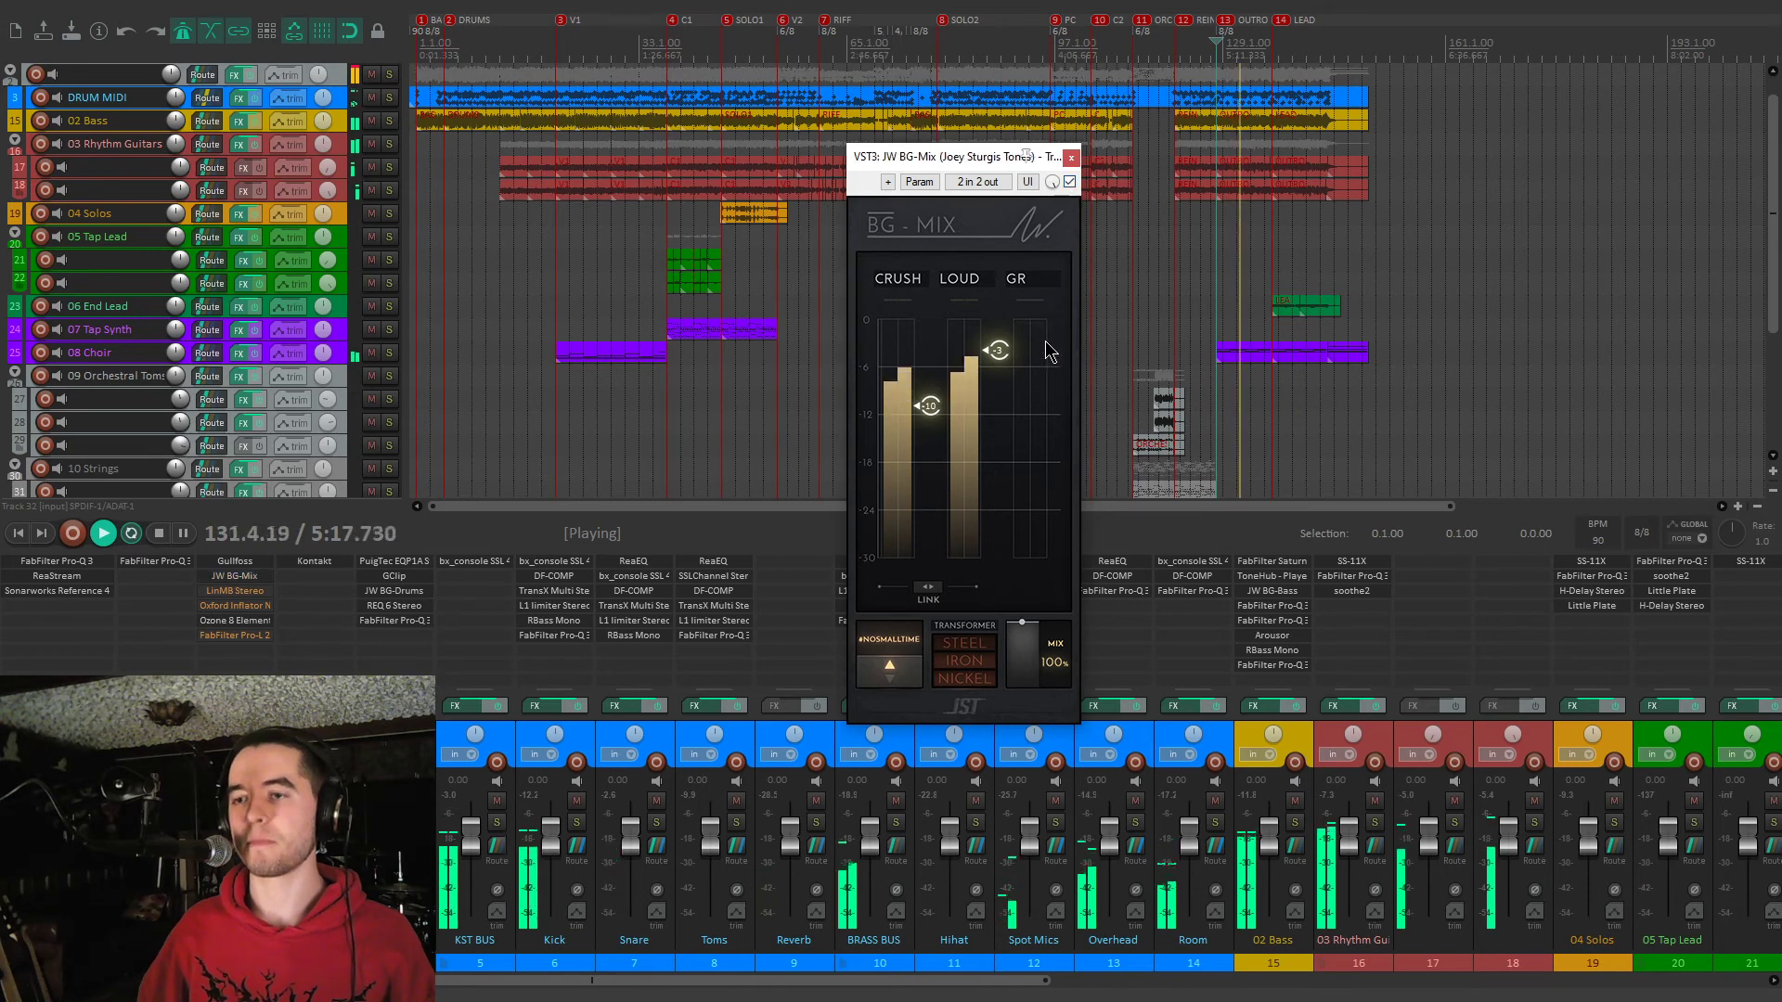
key("space")
left_click(1071, 158)
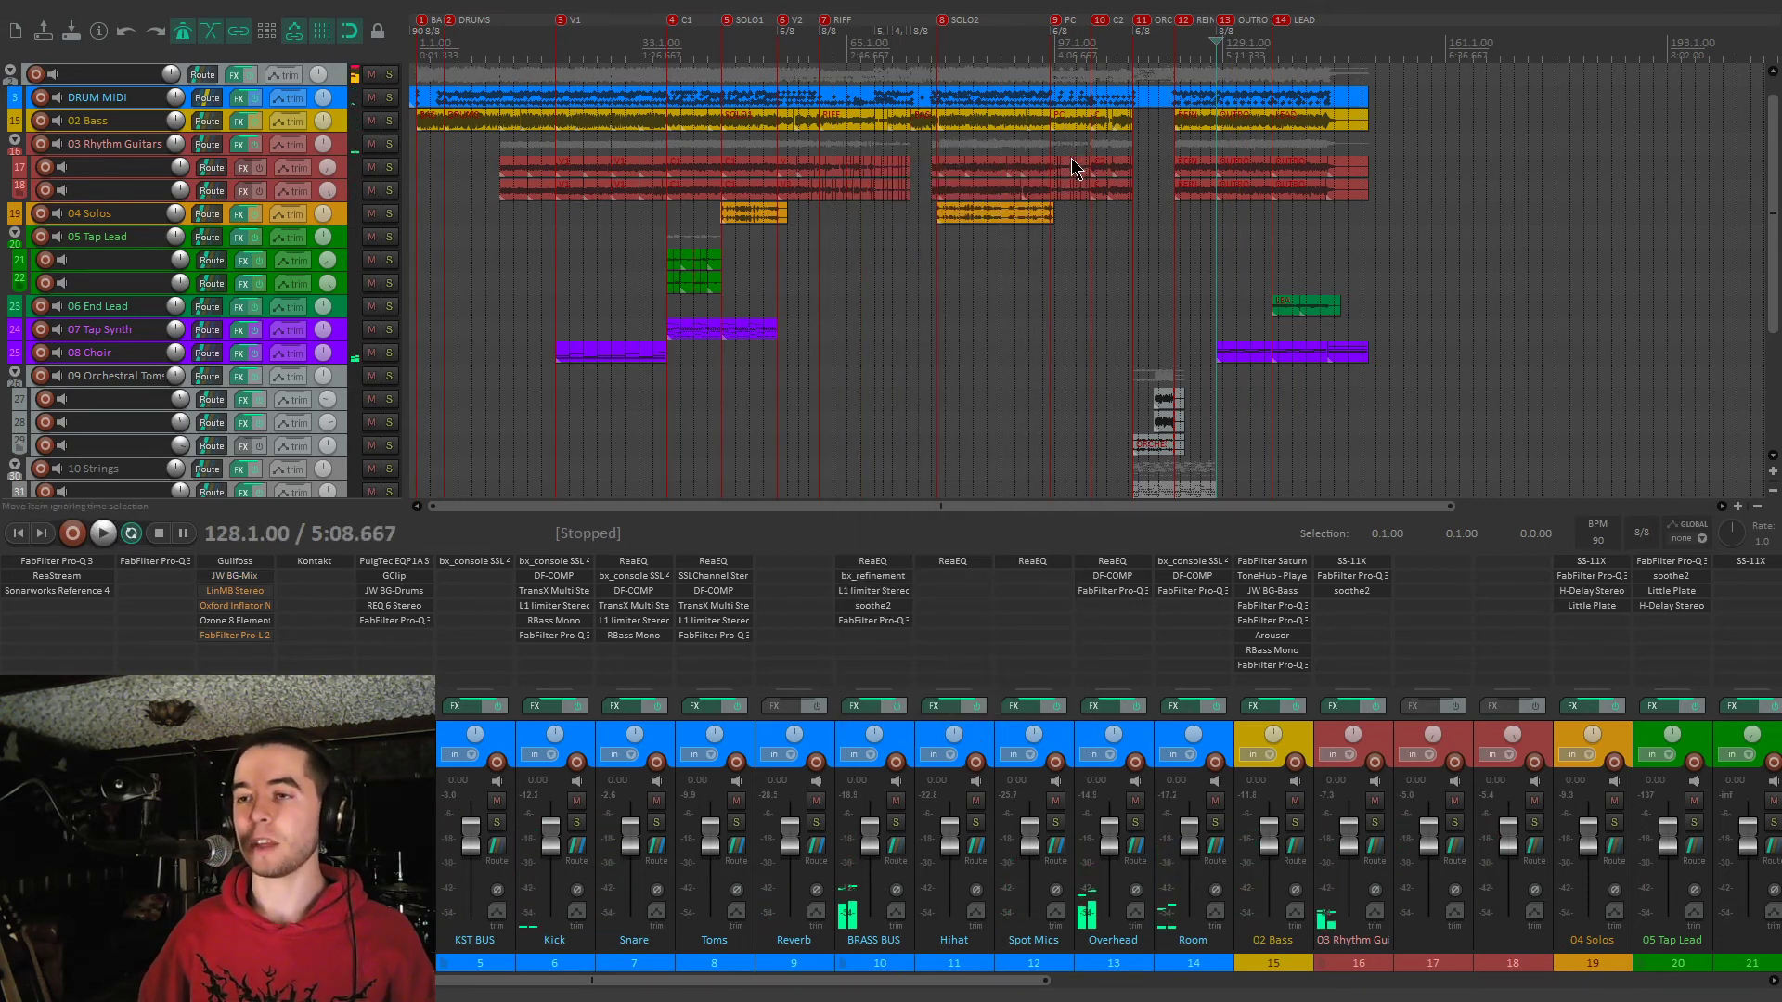
Reactivate and open LinMB Stereo on the track 2 folder, audition its multiband compression during playback, and close it
left_click(235, 590)
left_click_drag(422, 70, 905, 153)
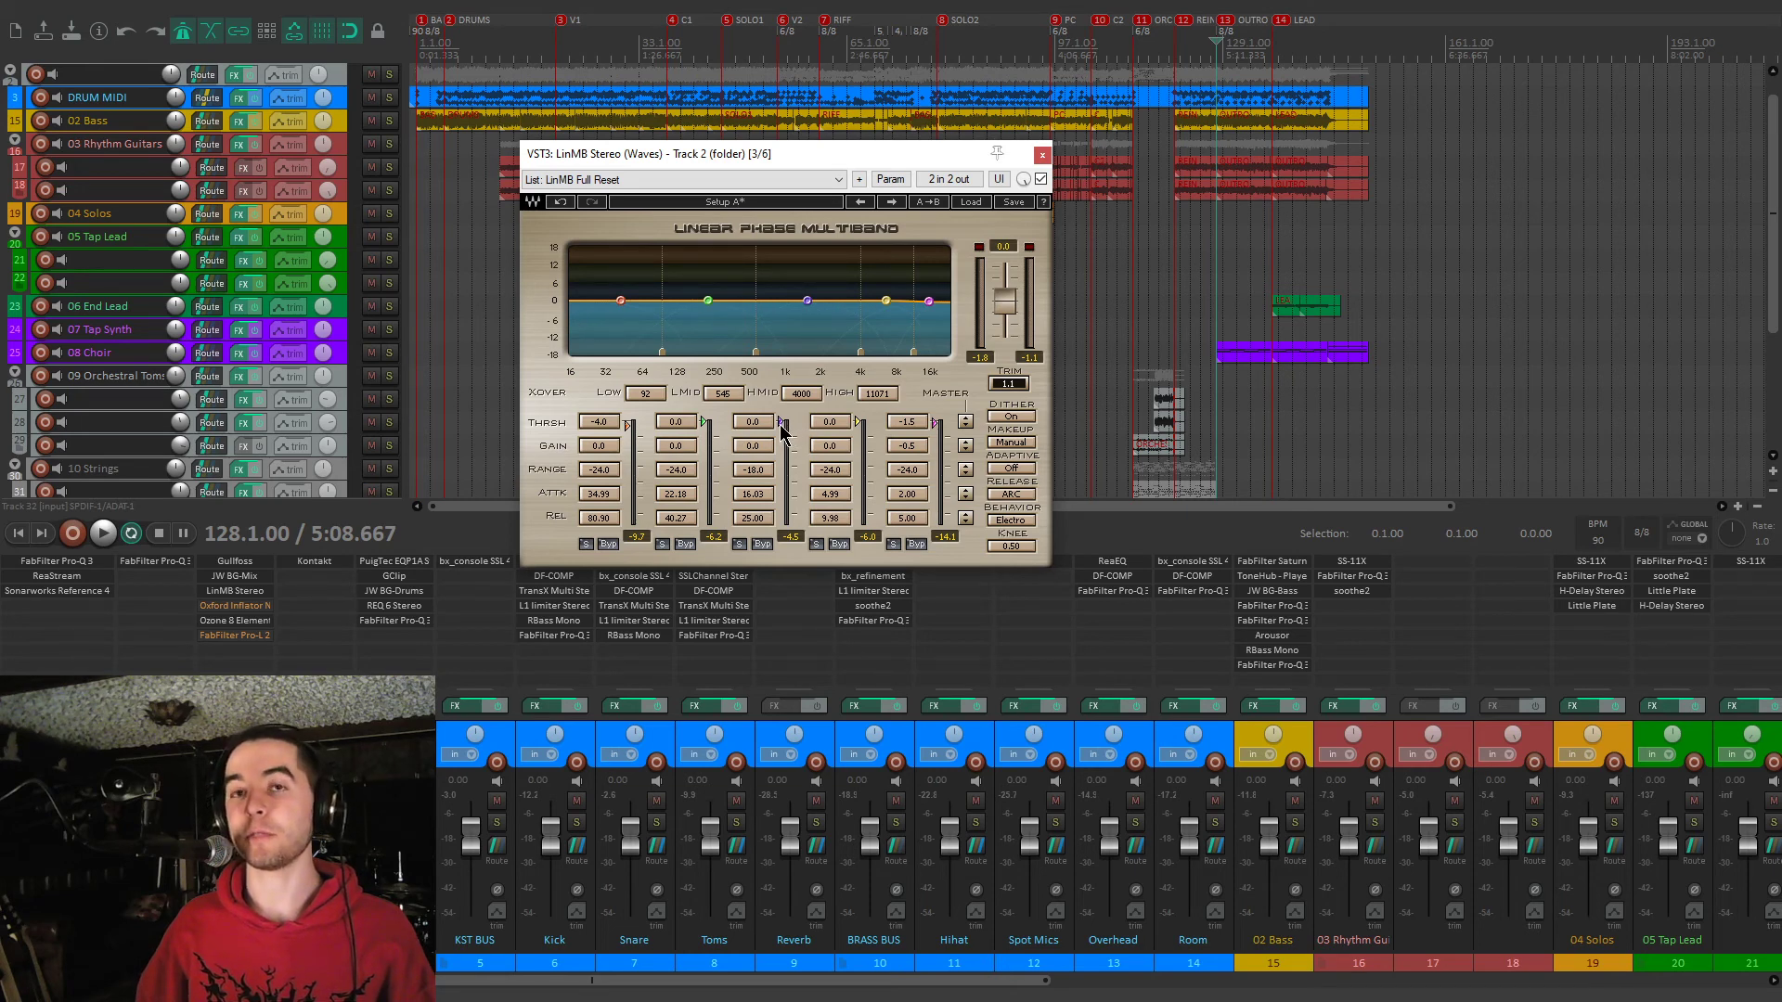
key("space")
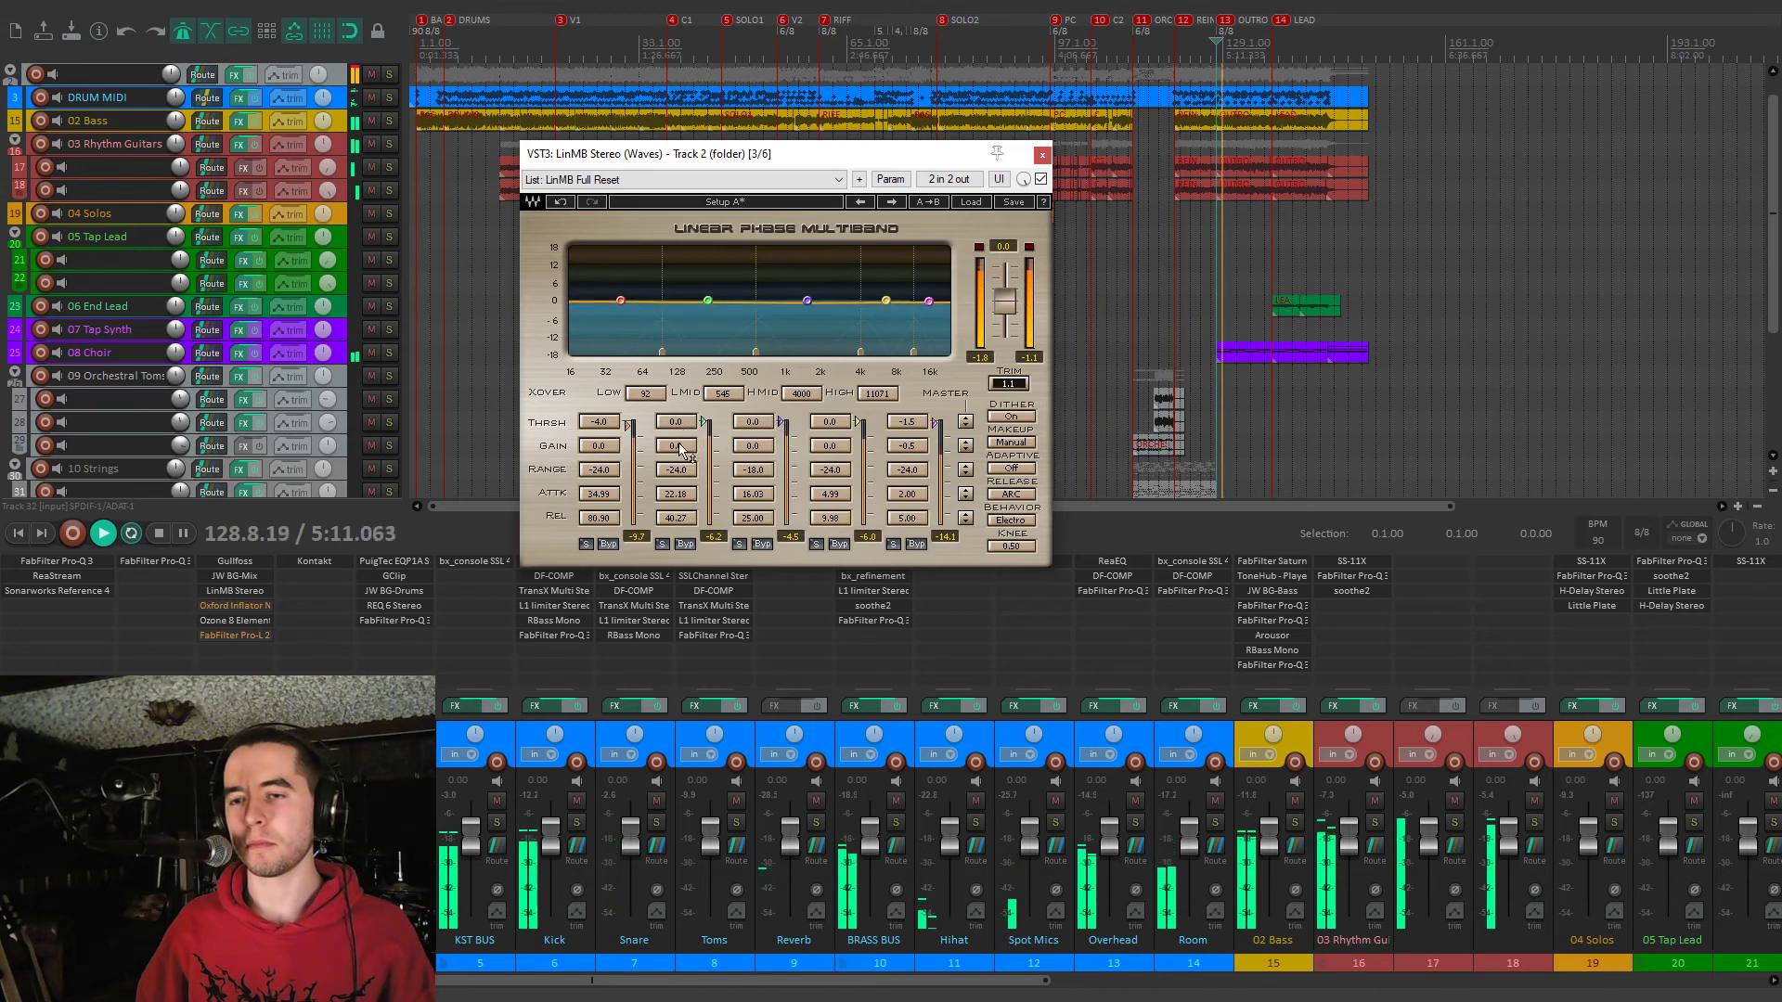
left_click(664, 545)
left_click(664, 545)
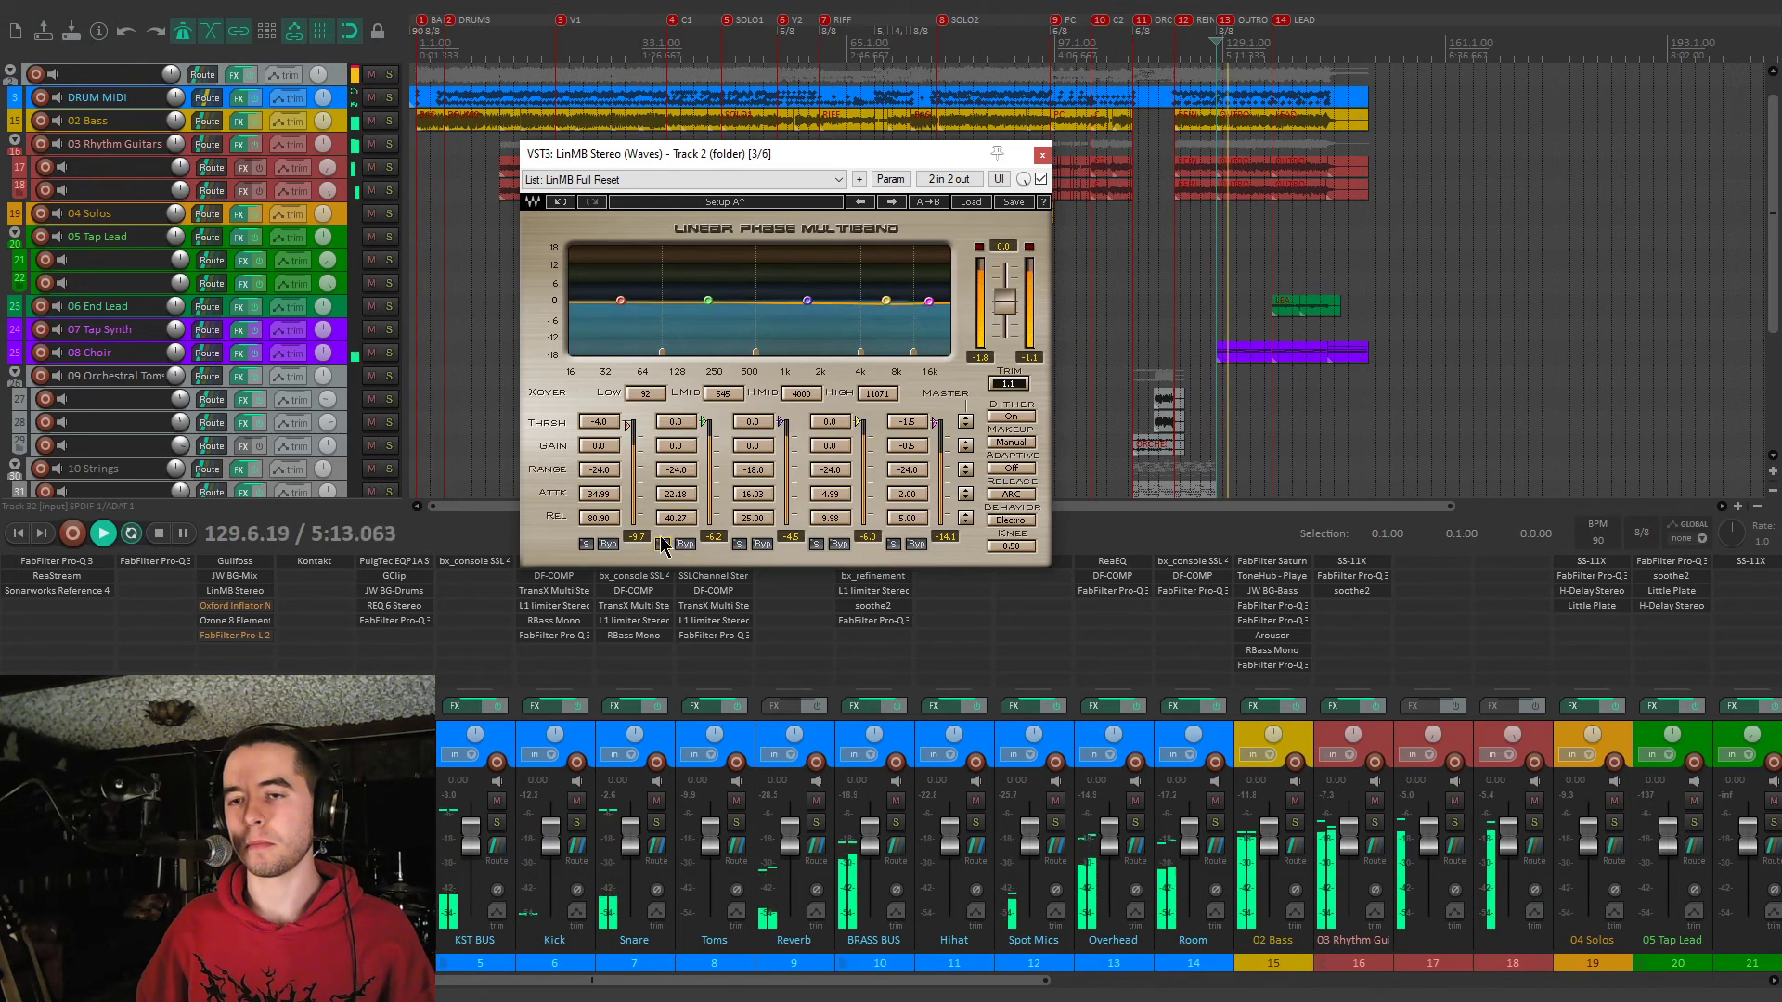
key("space")
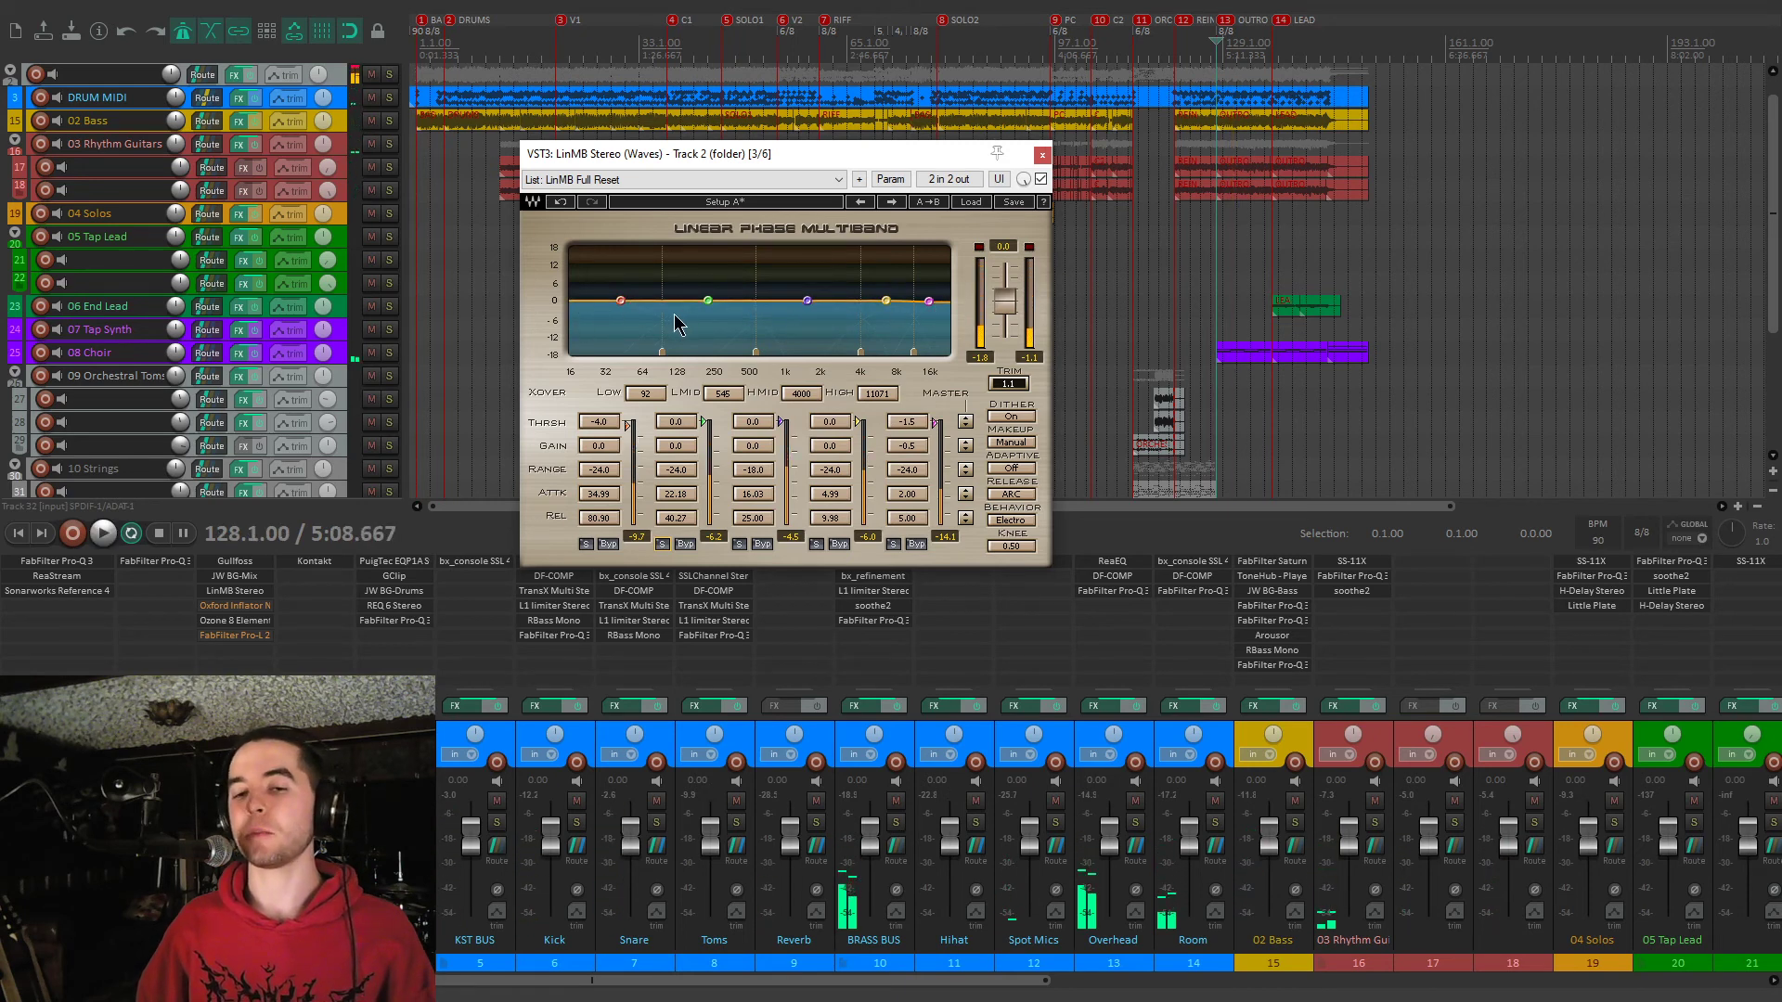
left_click(1043, 157)
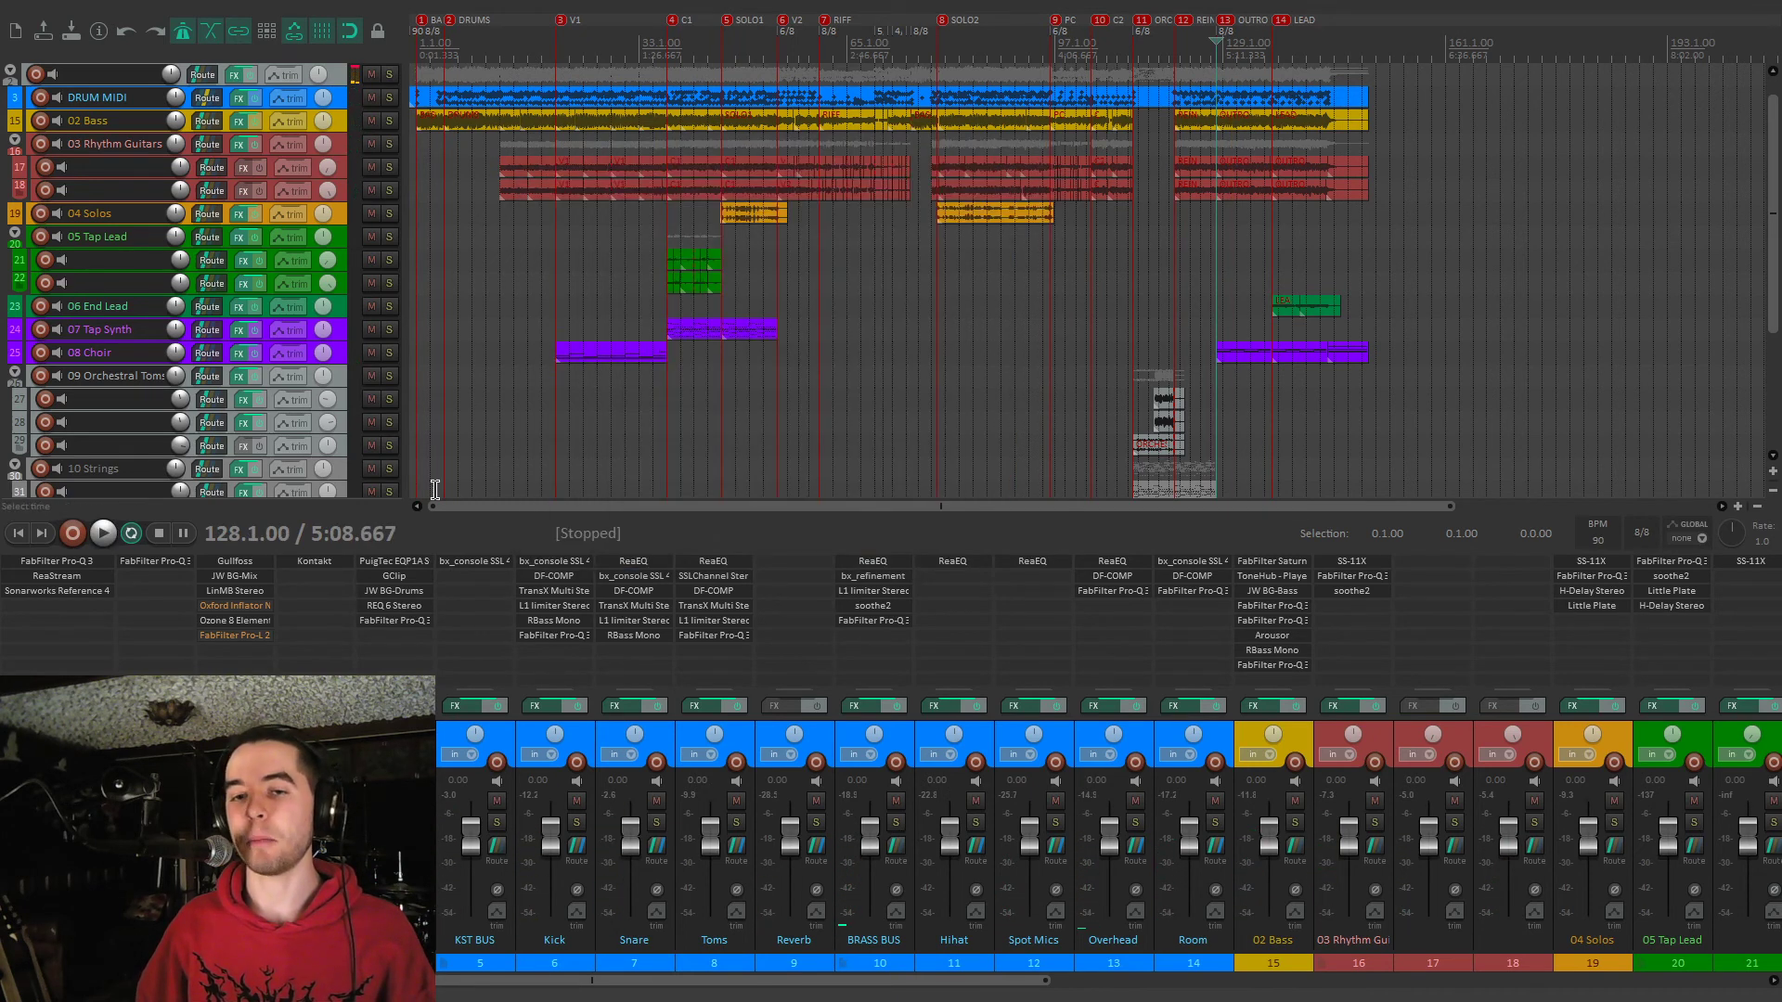
Reactivate and open Oxford Inflator on the track 2 folder, try a higher Effect amount, and set Effect to 40%
left_click(243, 606)
left_click_drag(789, 213, 850, 152)
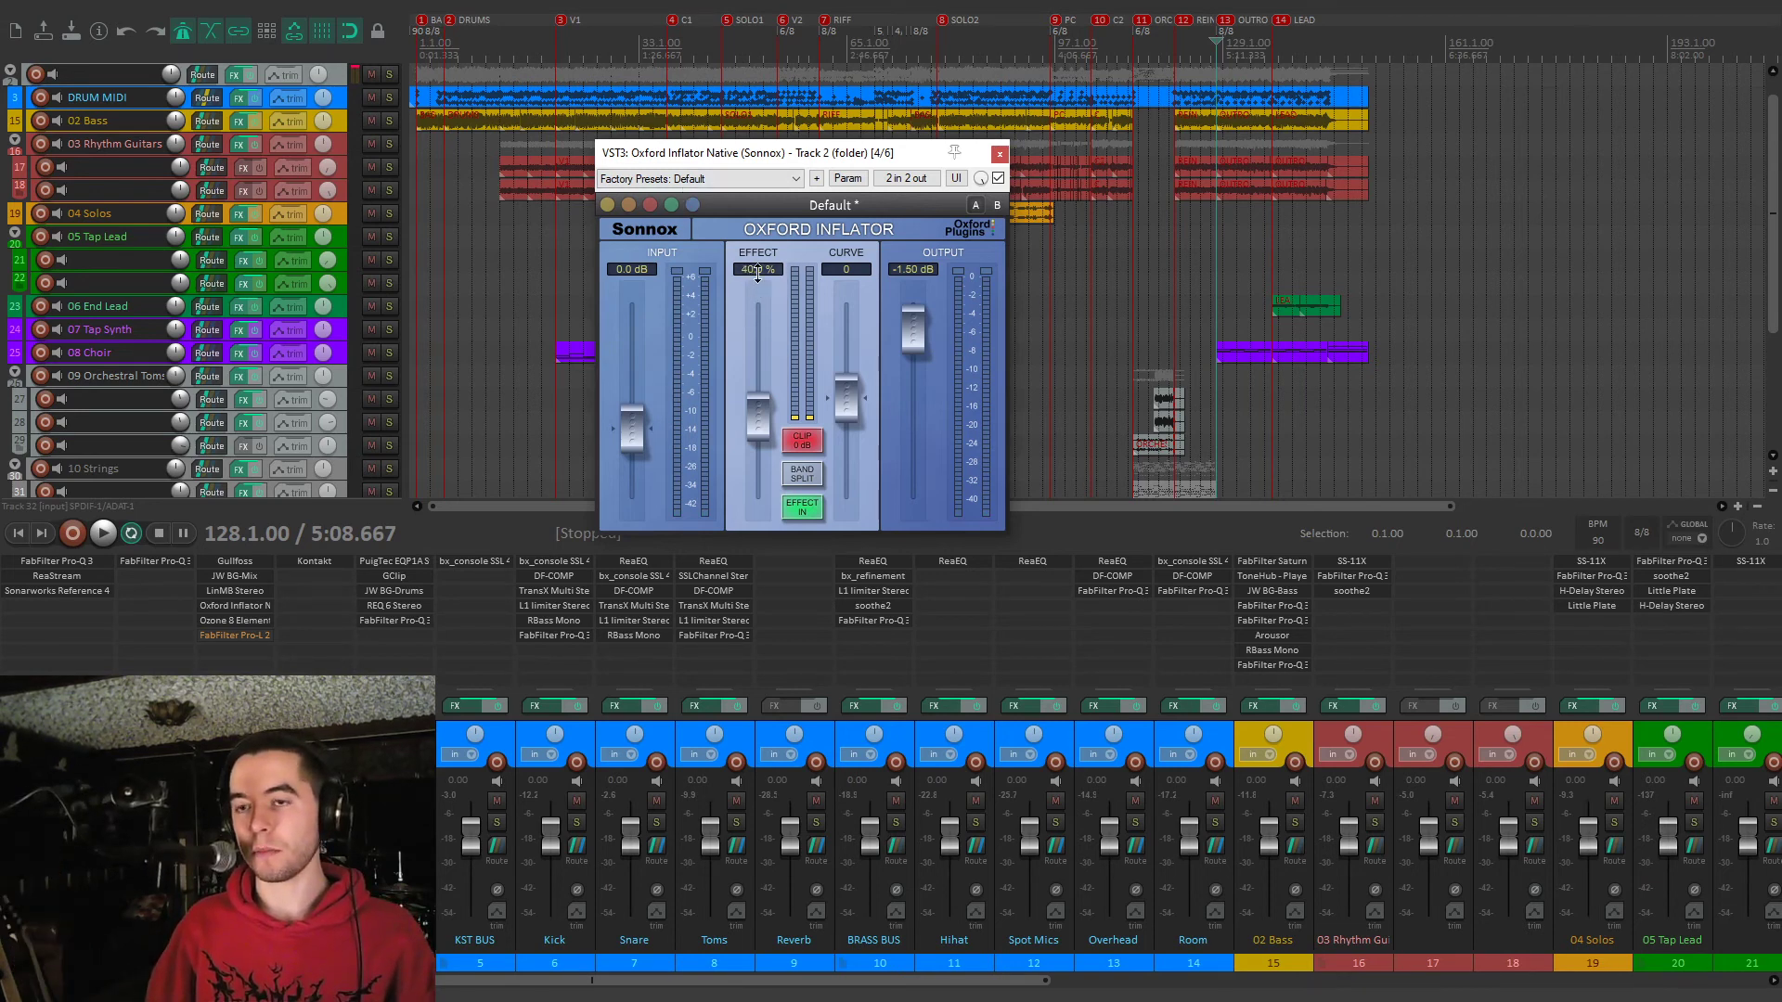
left_click_drag(746, 423, 754, 379)
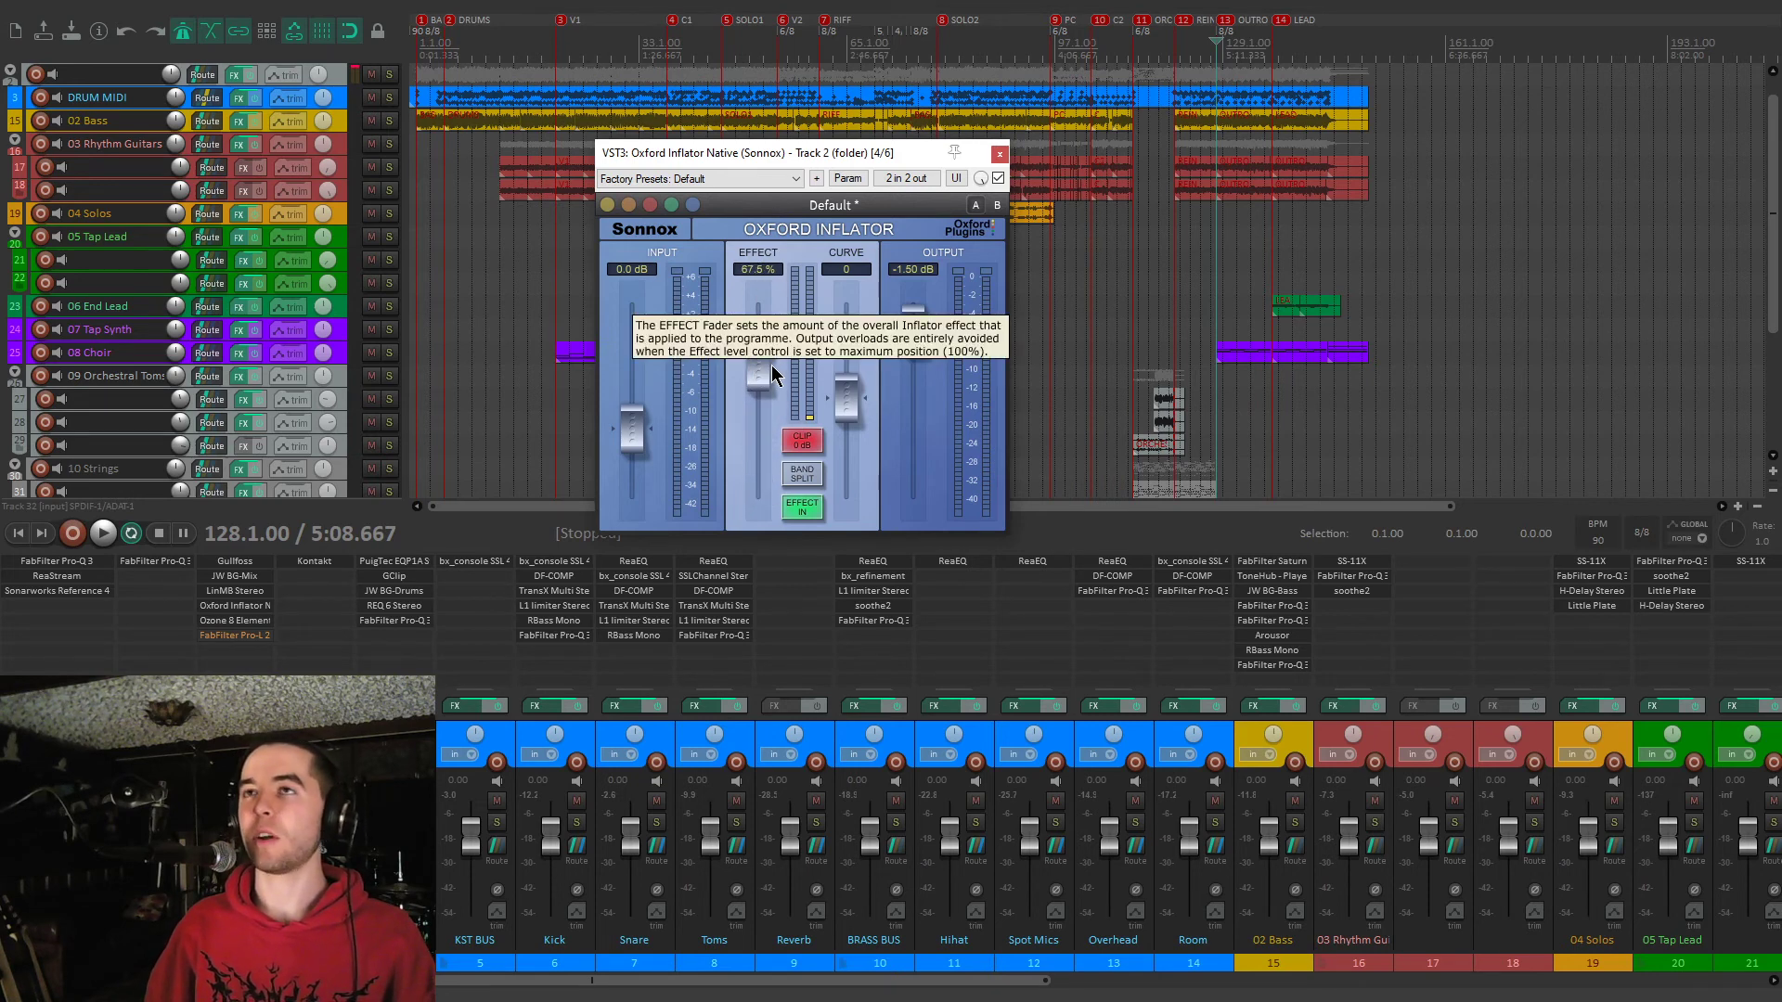
type("40")
key("Return")
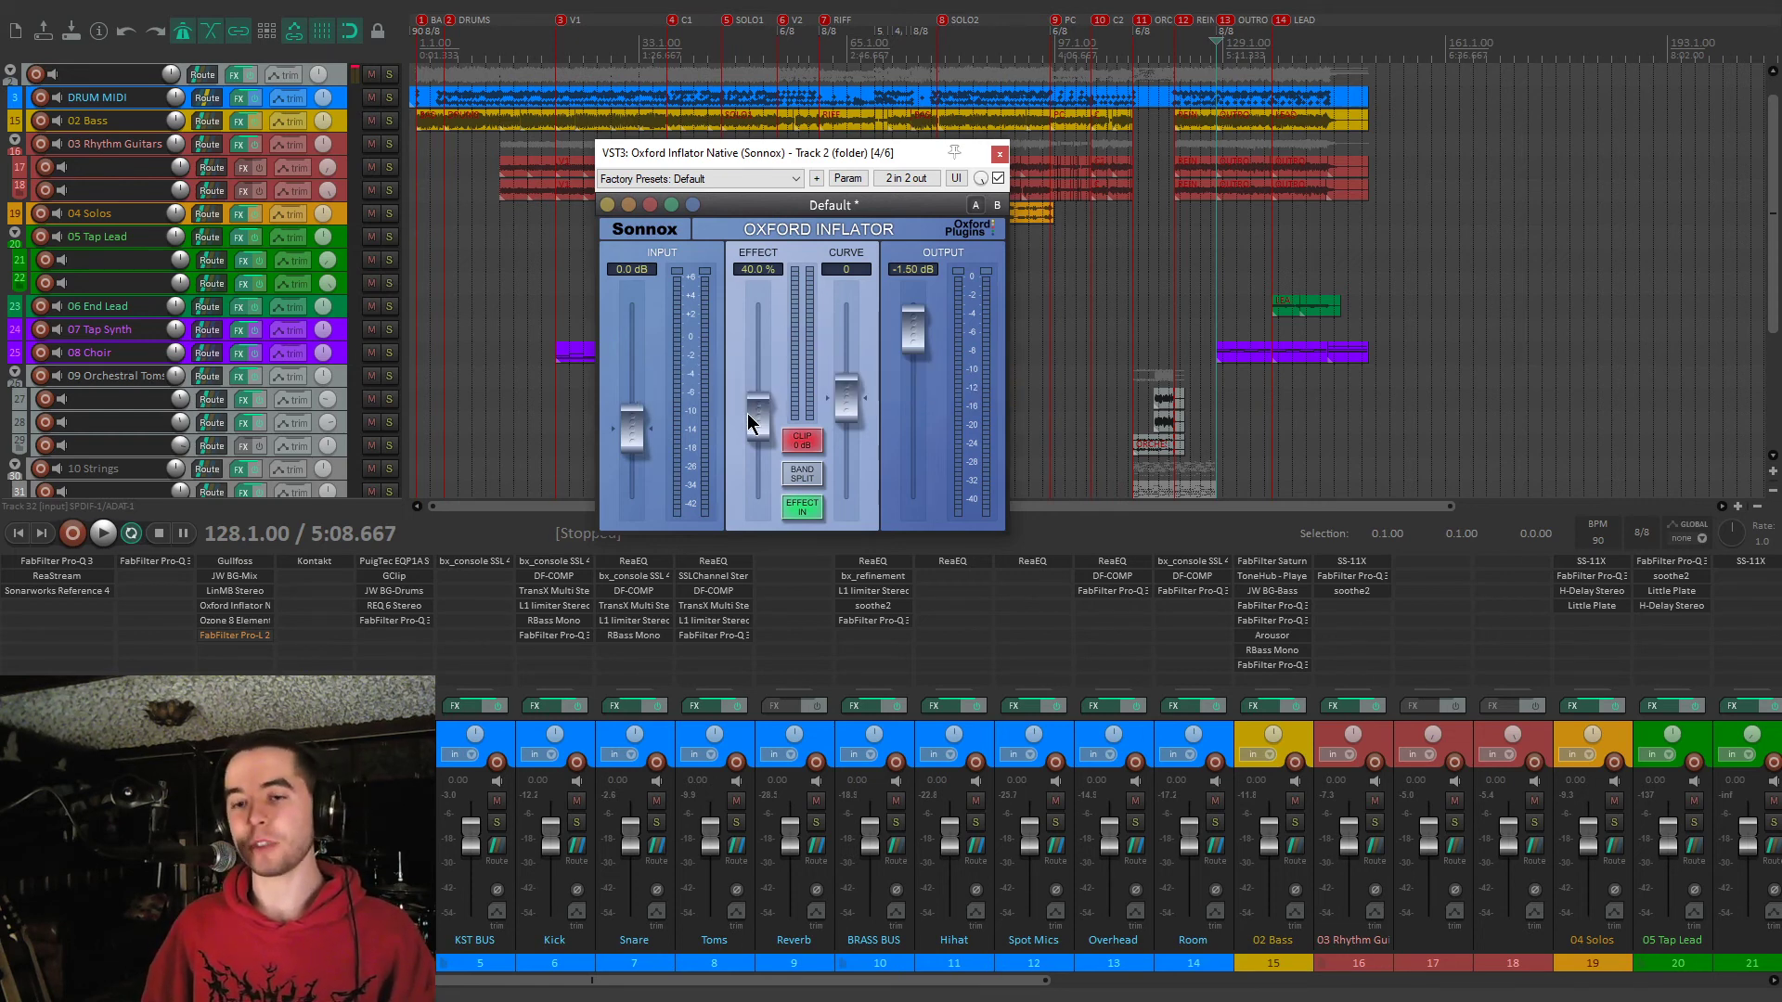
Audition Oxford Inflator during playback with Effect near 0% and at 100%, trying Output at about -2.35 dB, and stop playback
key("space")
left_click_drag(759, 428, 758, 490)
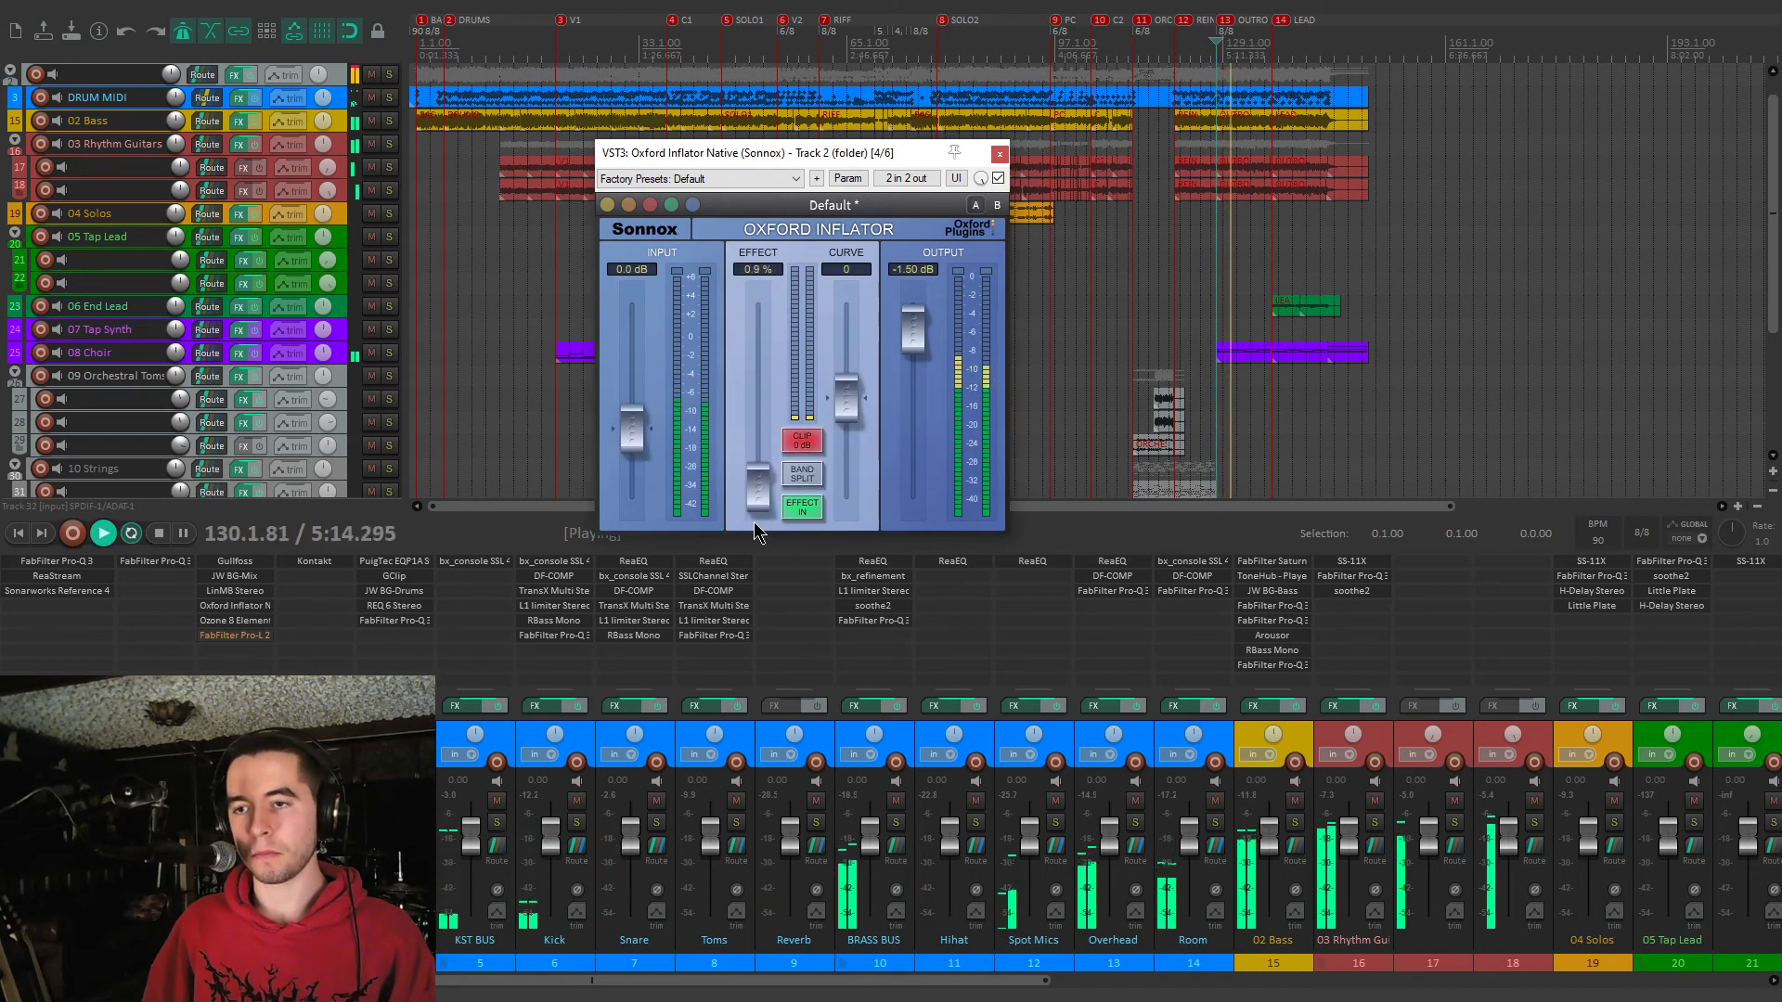
left_click_drag(756, 505, 777, 338)
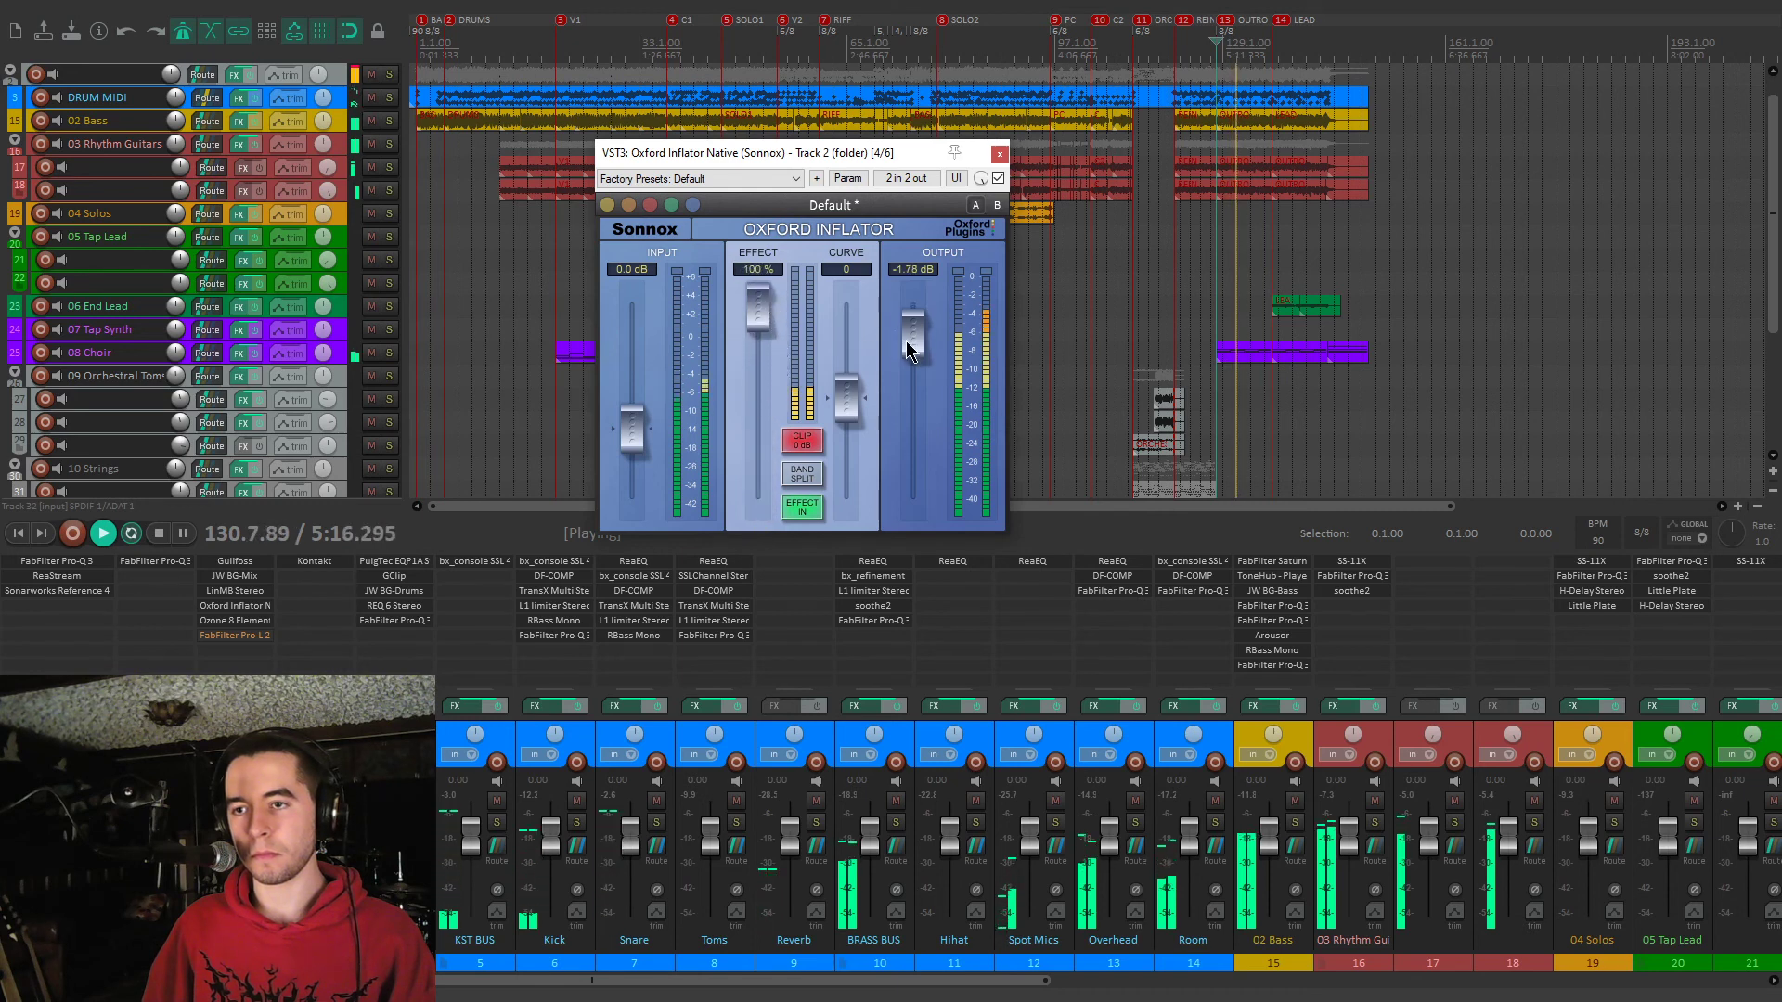
left_click_drag(906, 345, 909, 356)
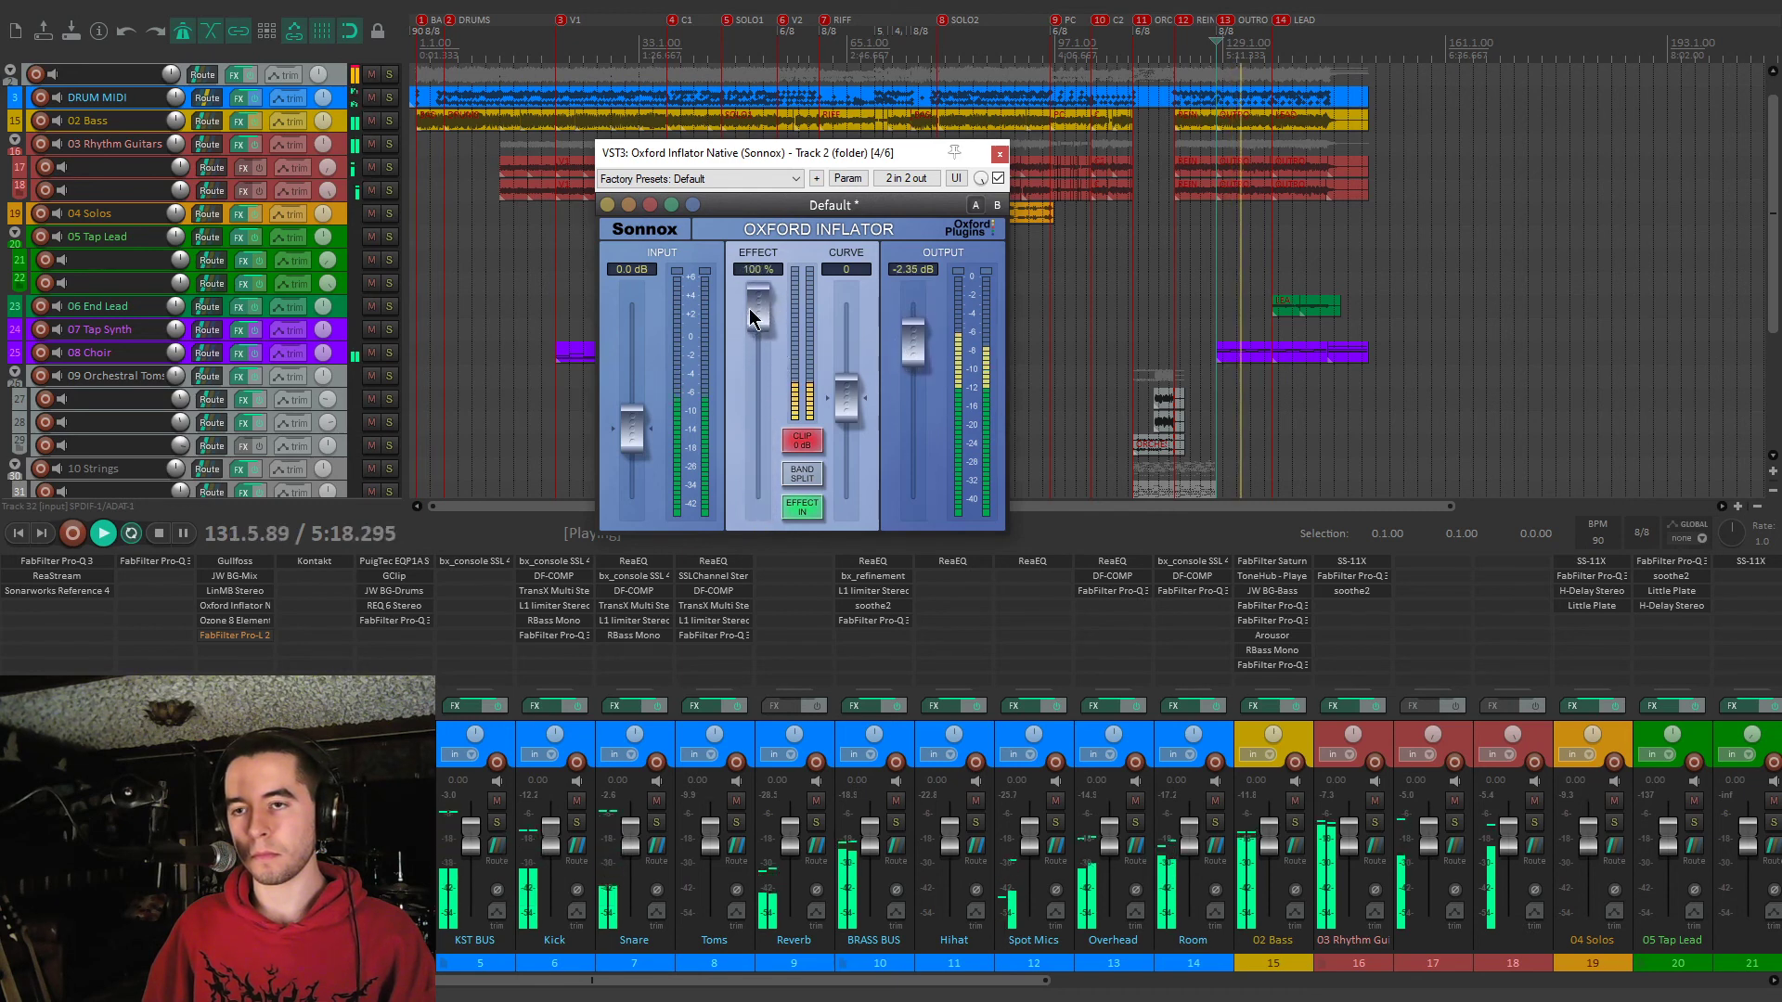
left_click_drag(758, 306, 758, 487)
left_click_drag(912, 339, 919, 321)
key("space")
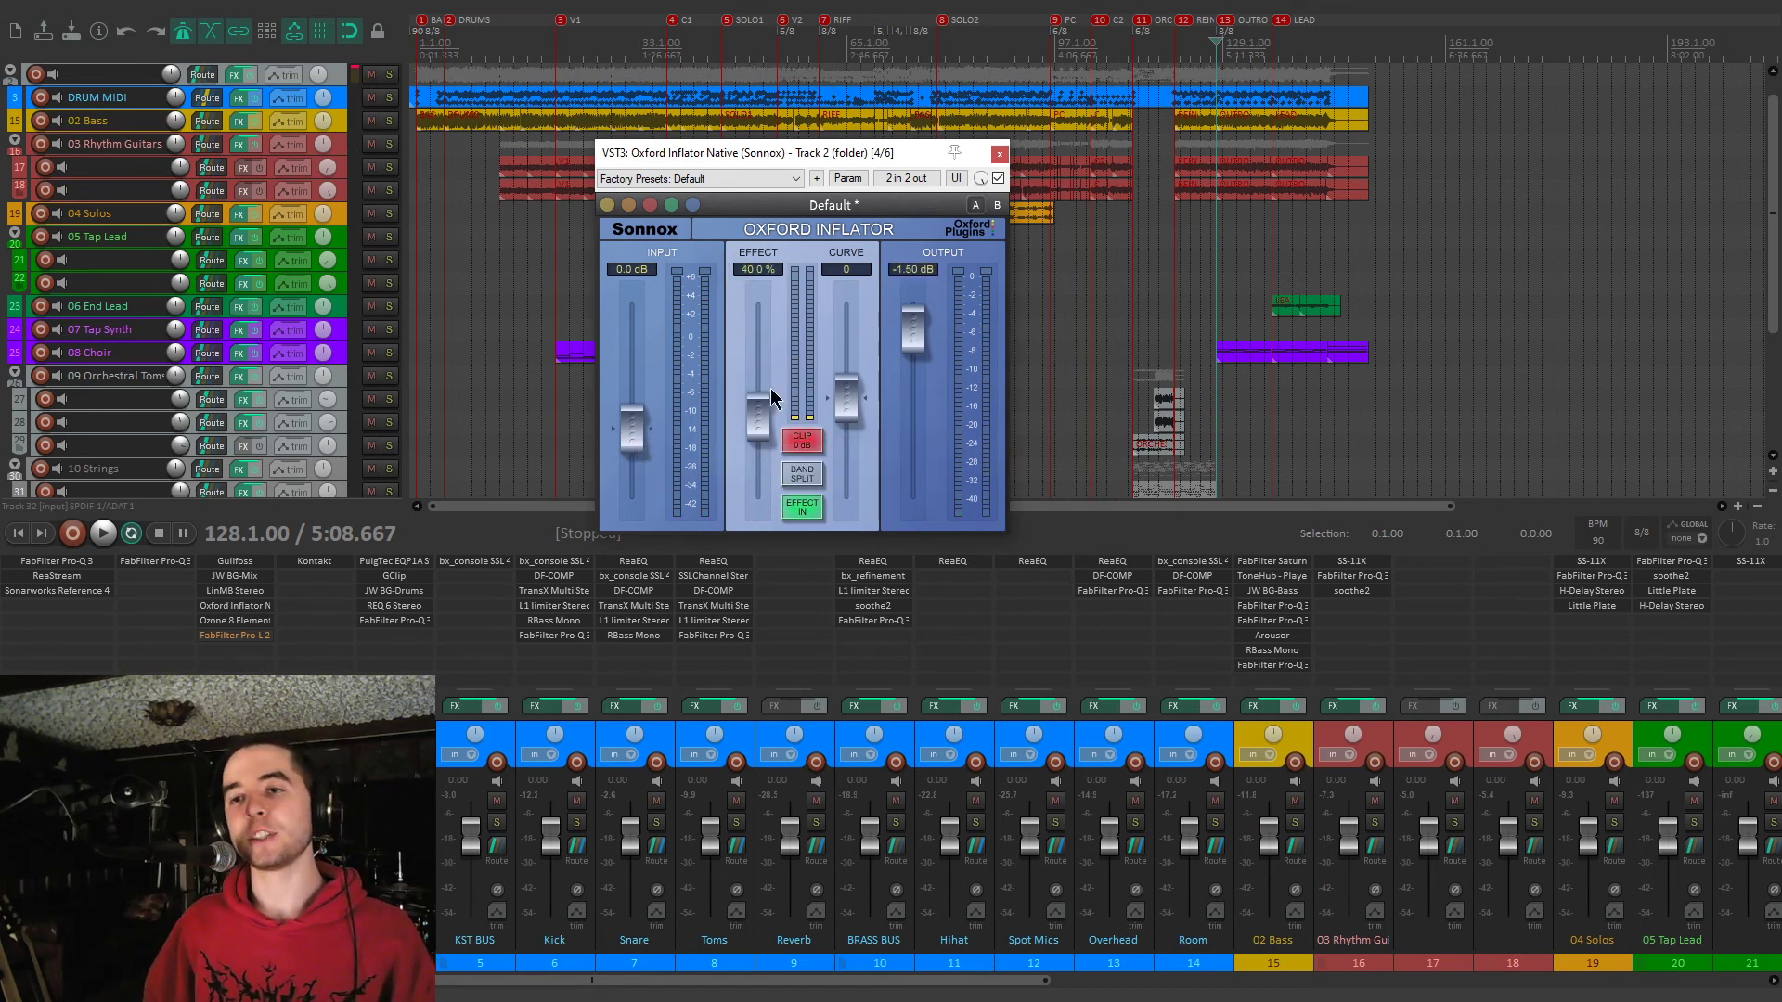
Reopen JW BG-Mix to recheck its Loud setting, and close both it and Oxford Inflator
left_click(234, 576)
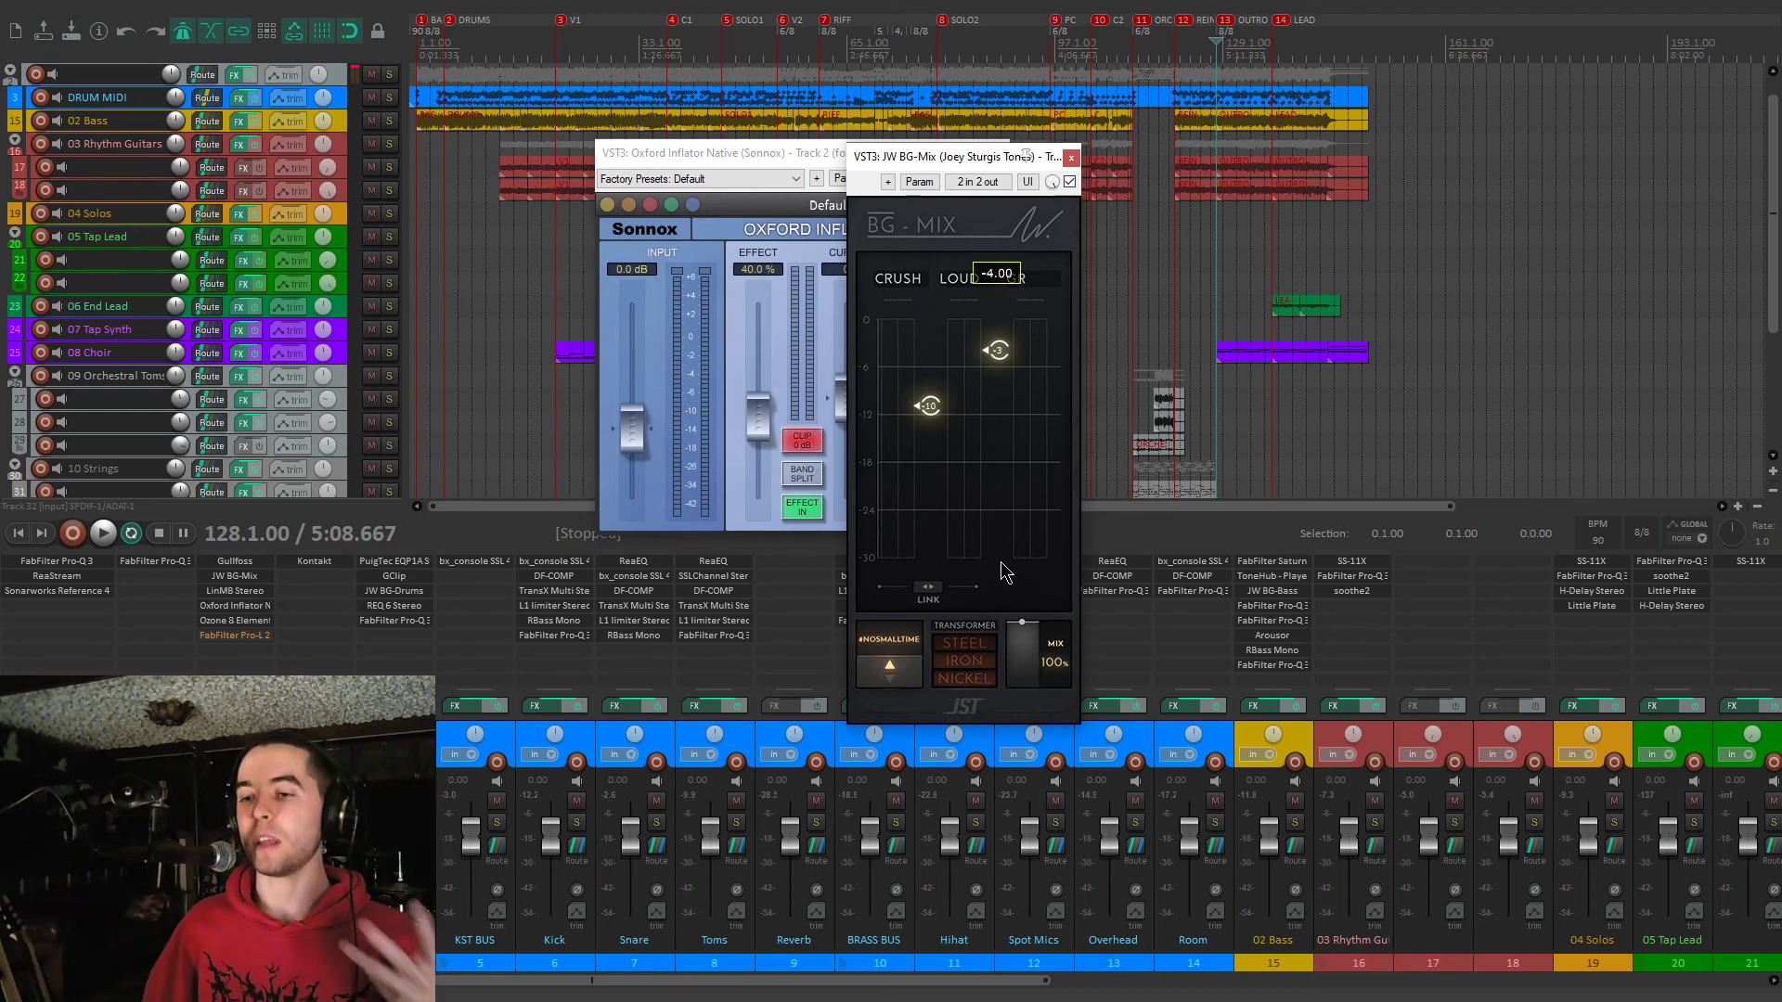
left_click(1071, 158)
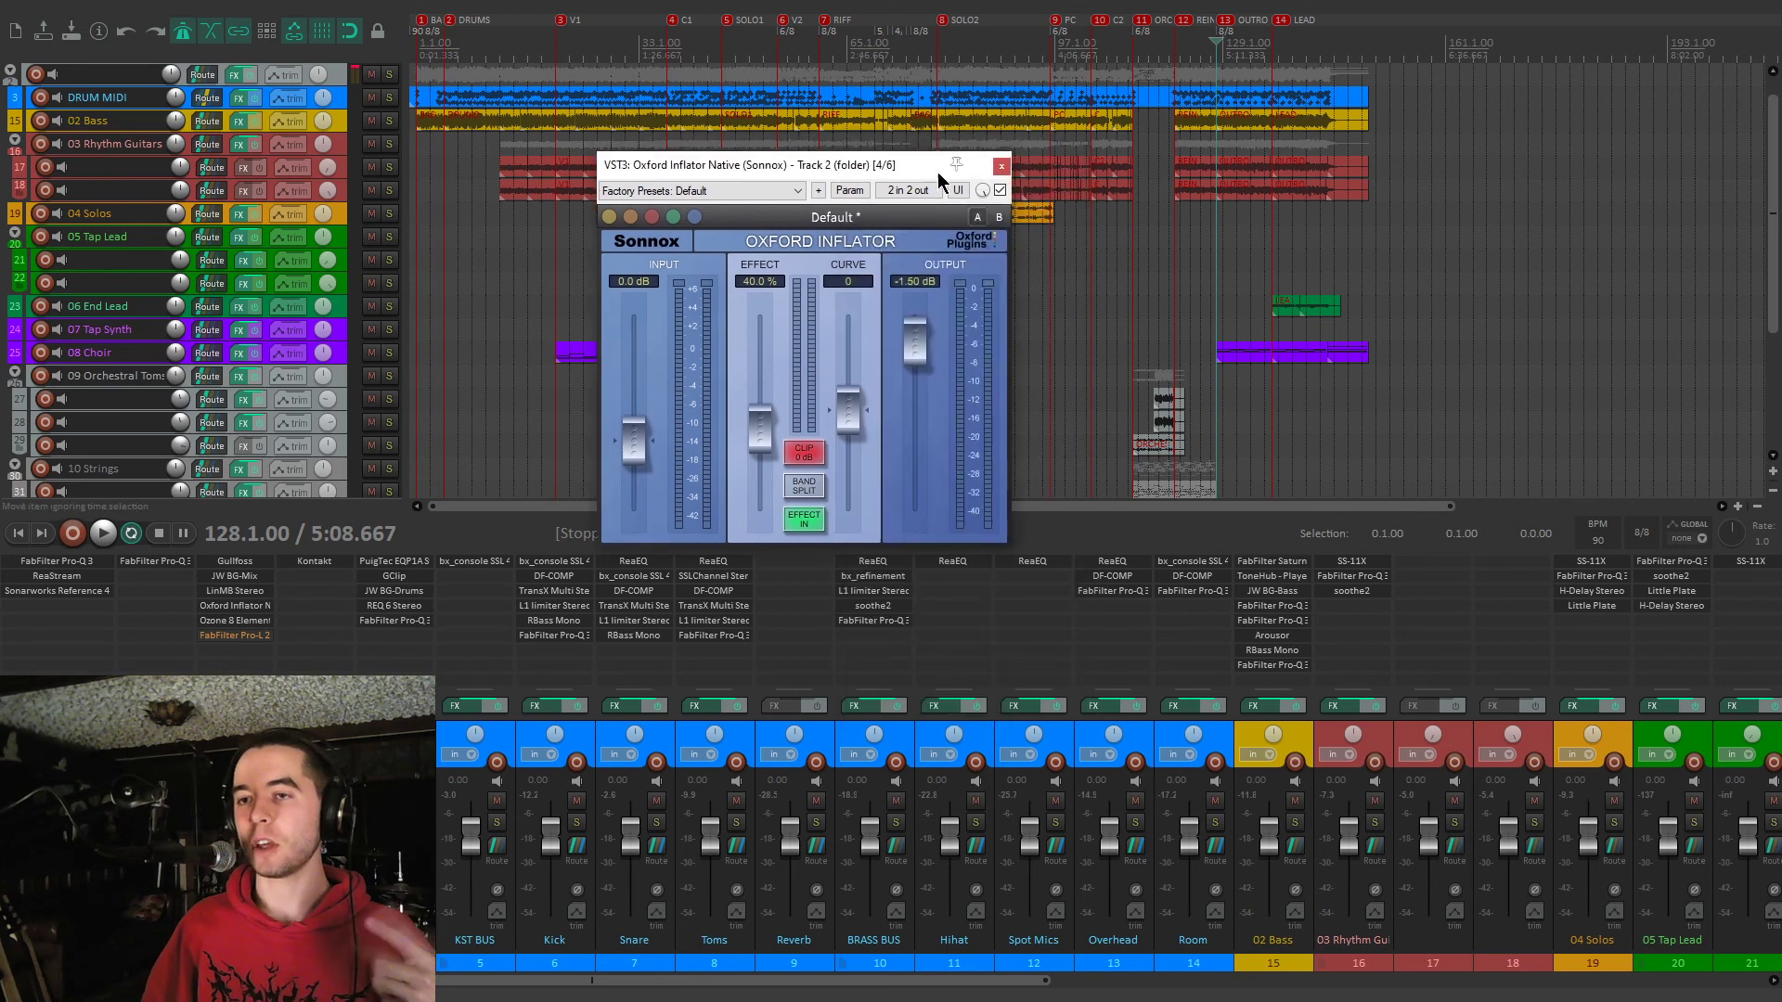
left_click(1001, 168)
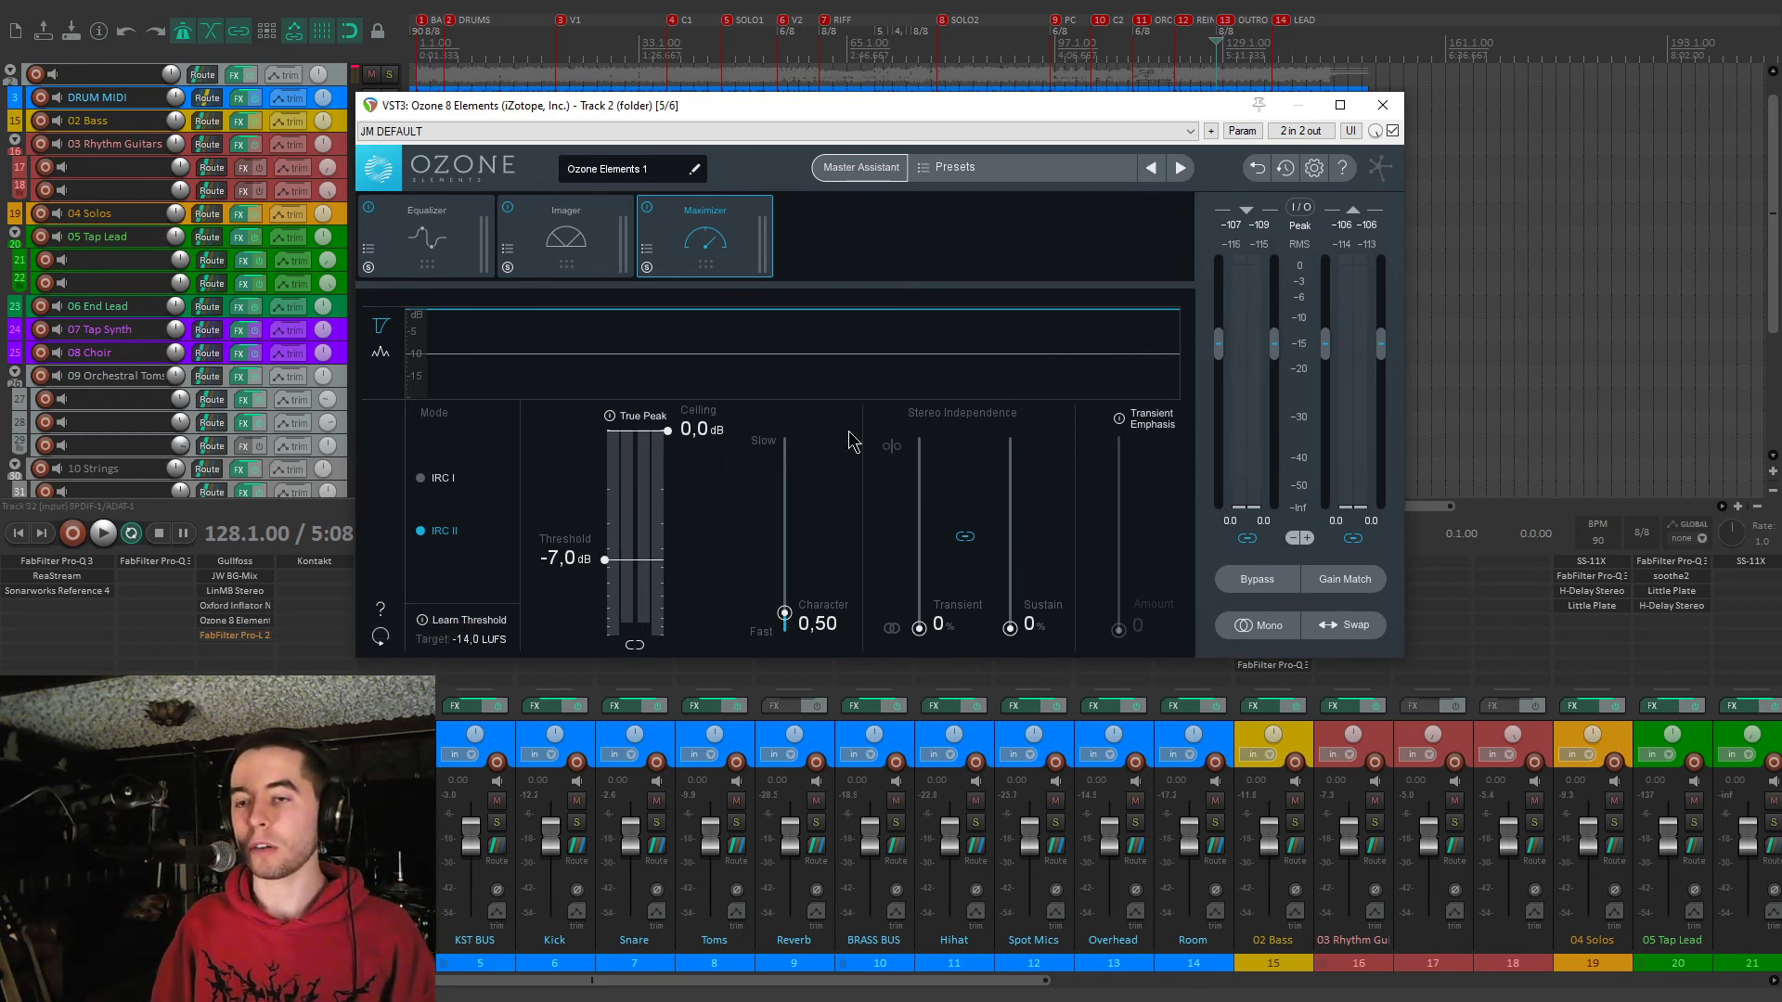
Play the mix through Ozone 8 Elements' Maximizer to check its limiting on the track 2 folder, and stop playback
key("space")
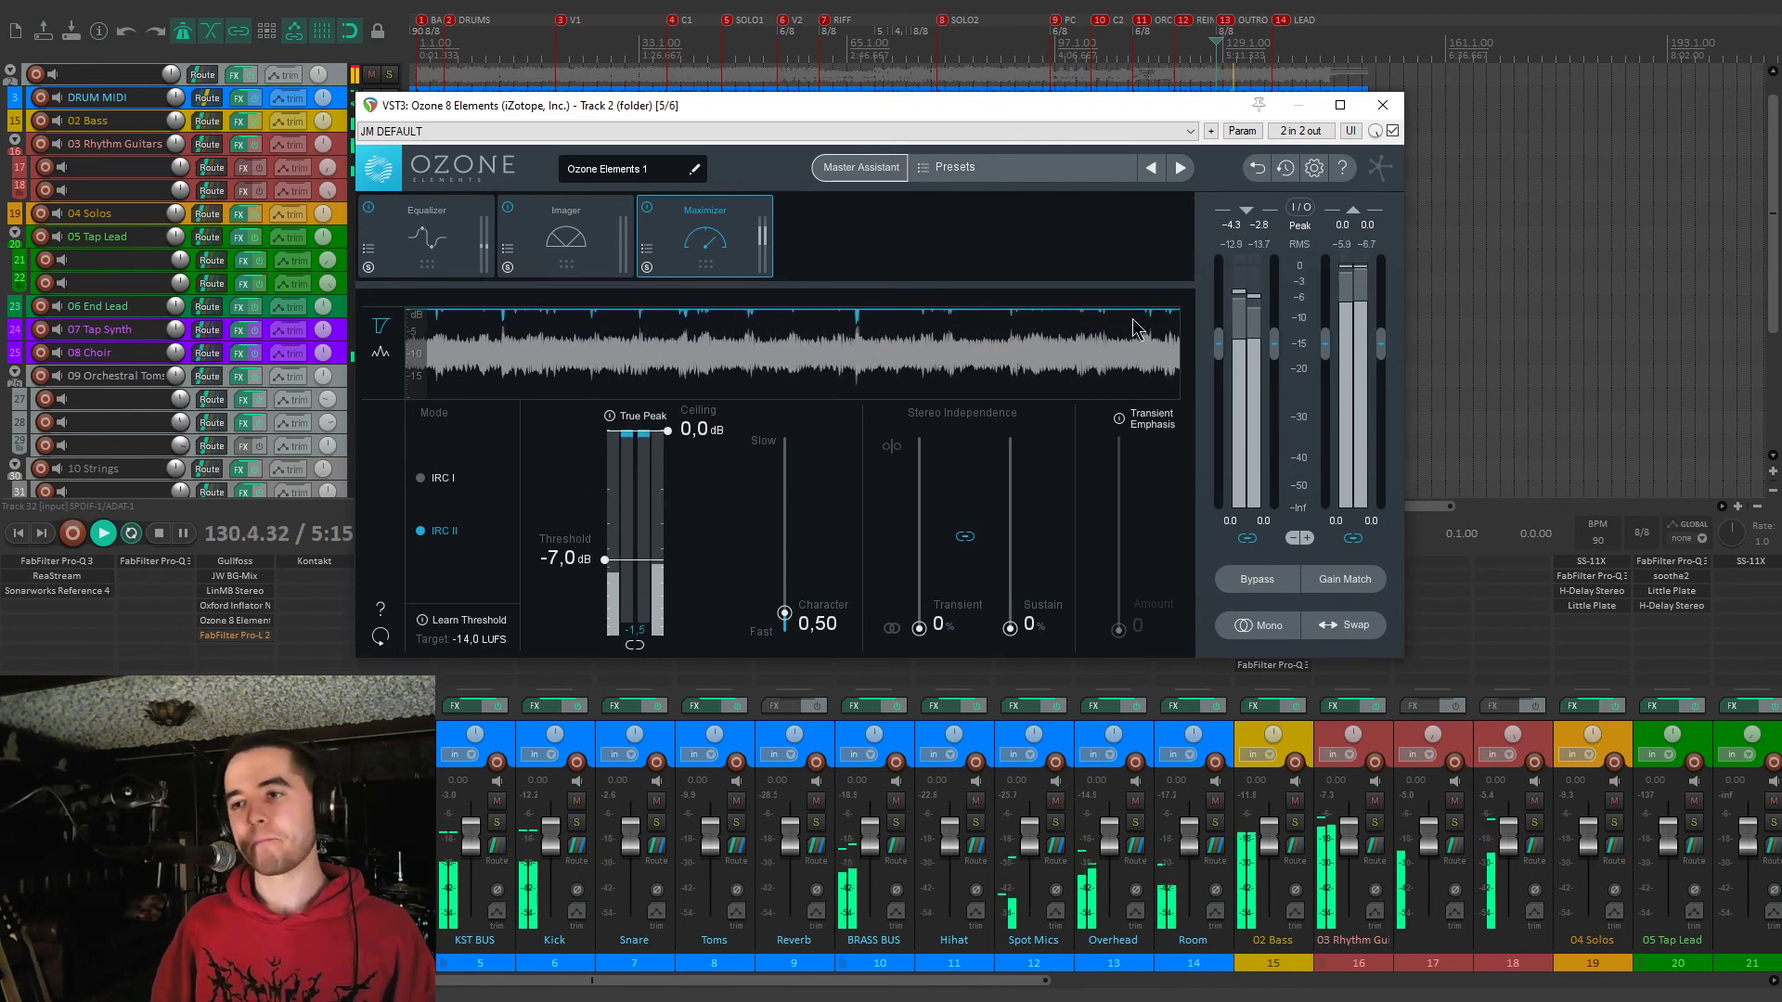
key("space")
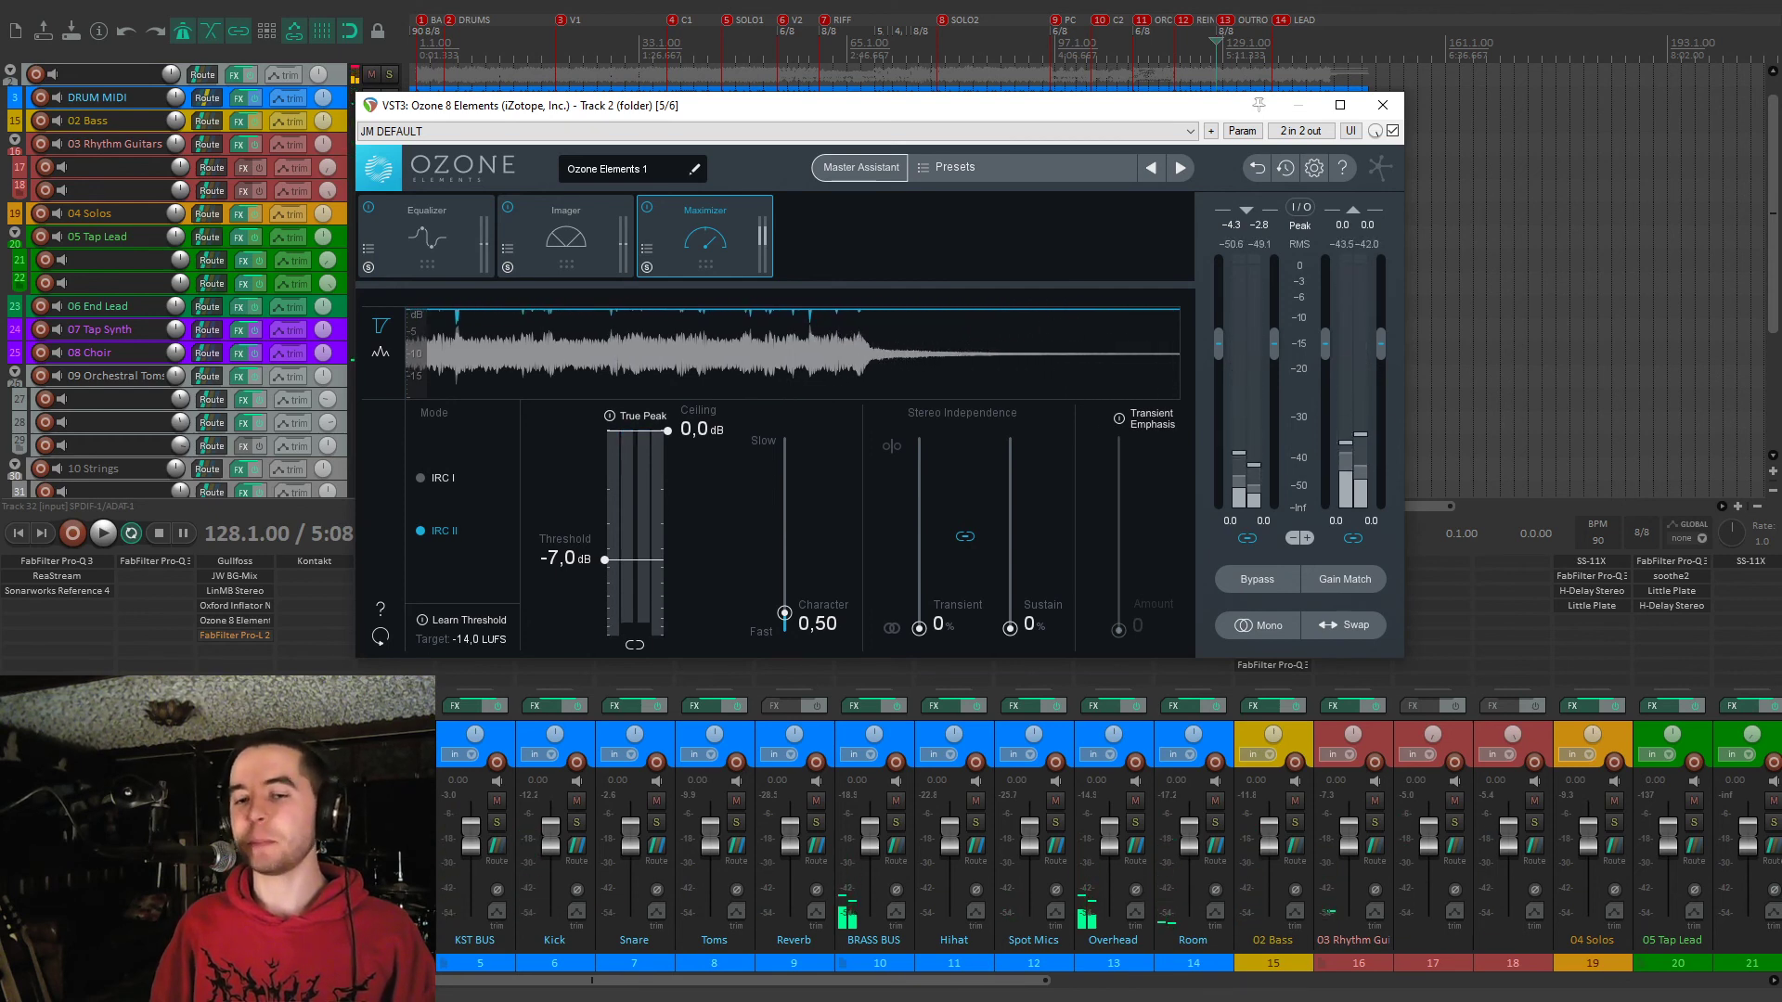
Reactivate and open FabFilter Pro-L 2 on the track 2 folder, check its Gain against Ozone's Threshold, and switch to OBS
left_click(255, 641, "shift")
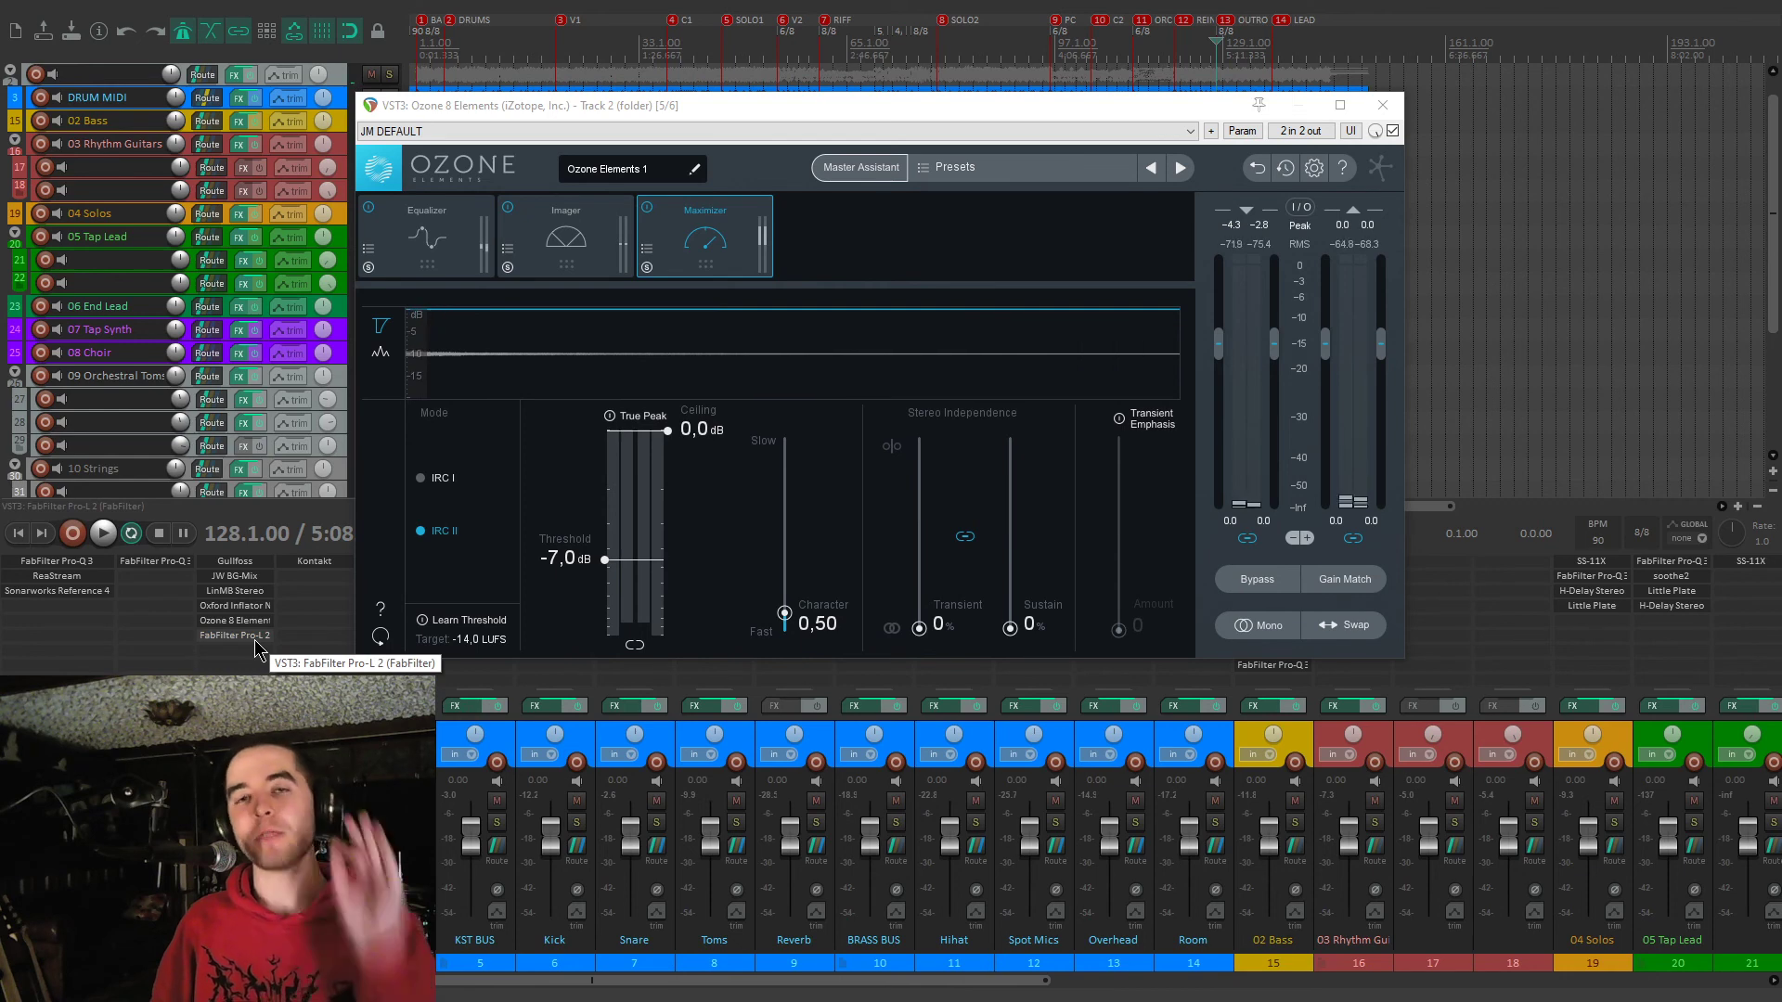
left_click(256, 640)
left_click_drag(884, 157, 971, 165)
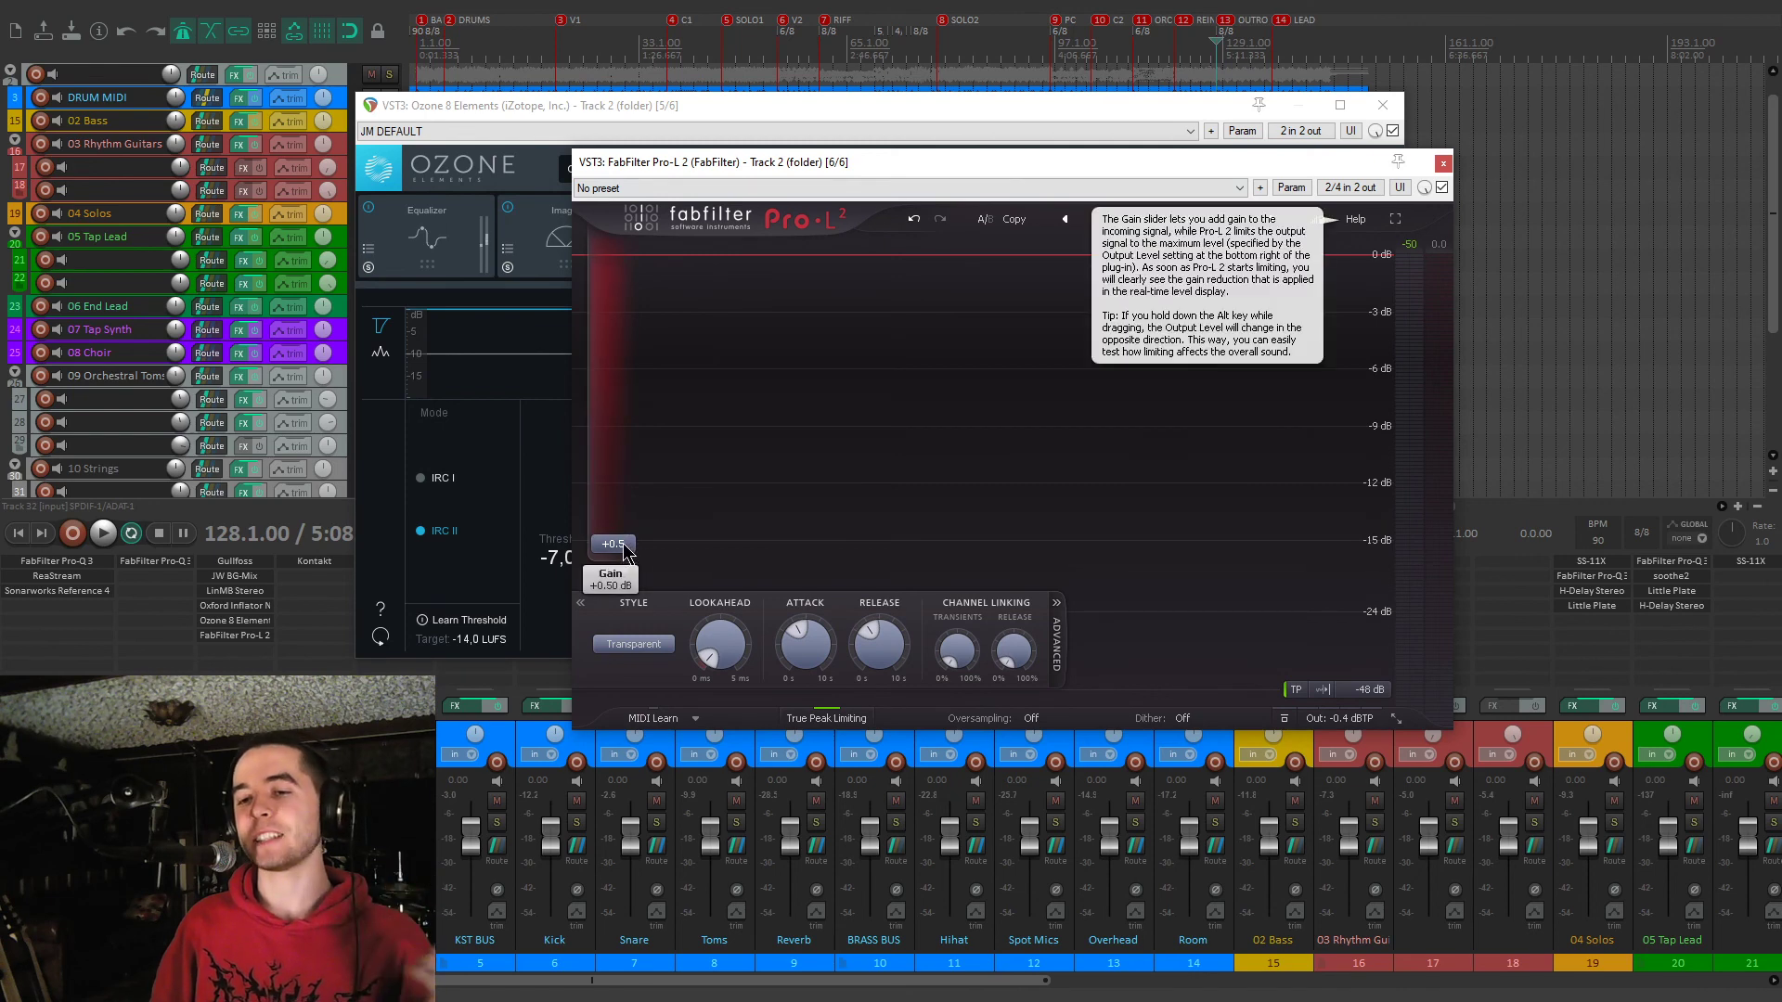
left_click(562, 559)
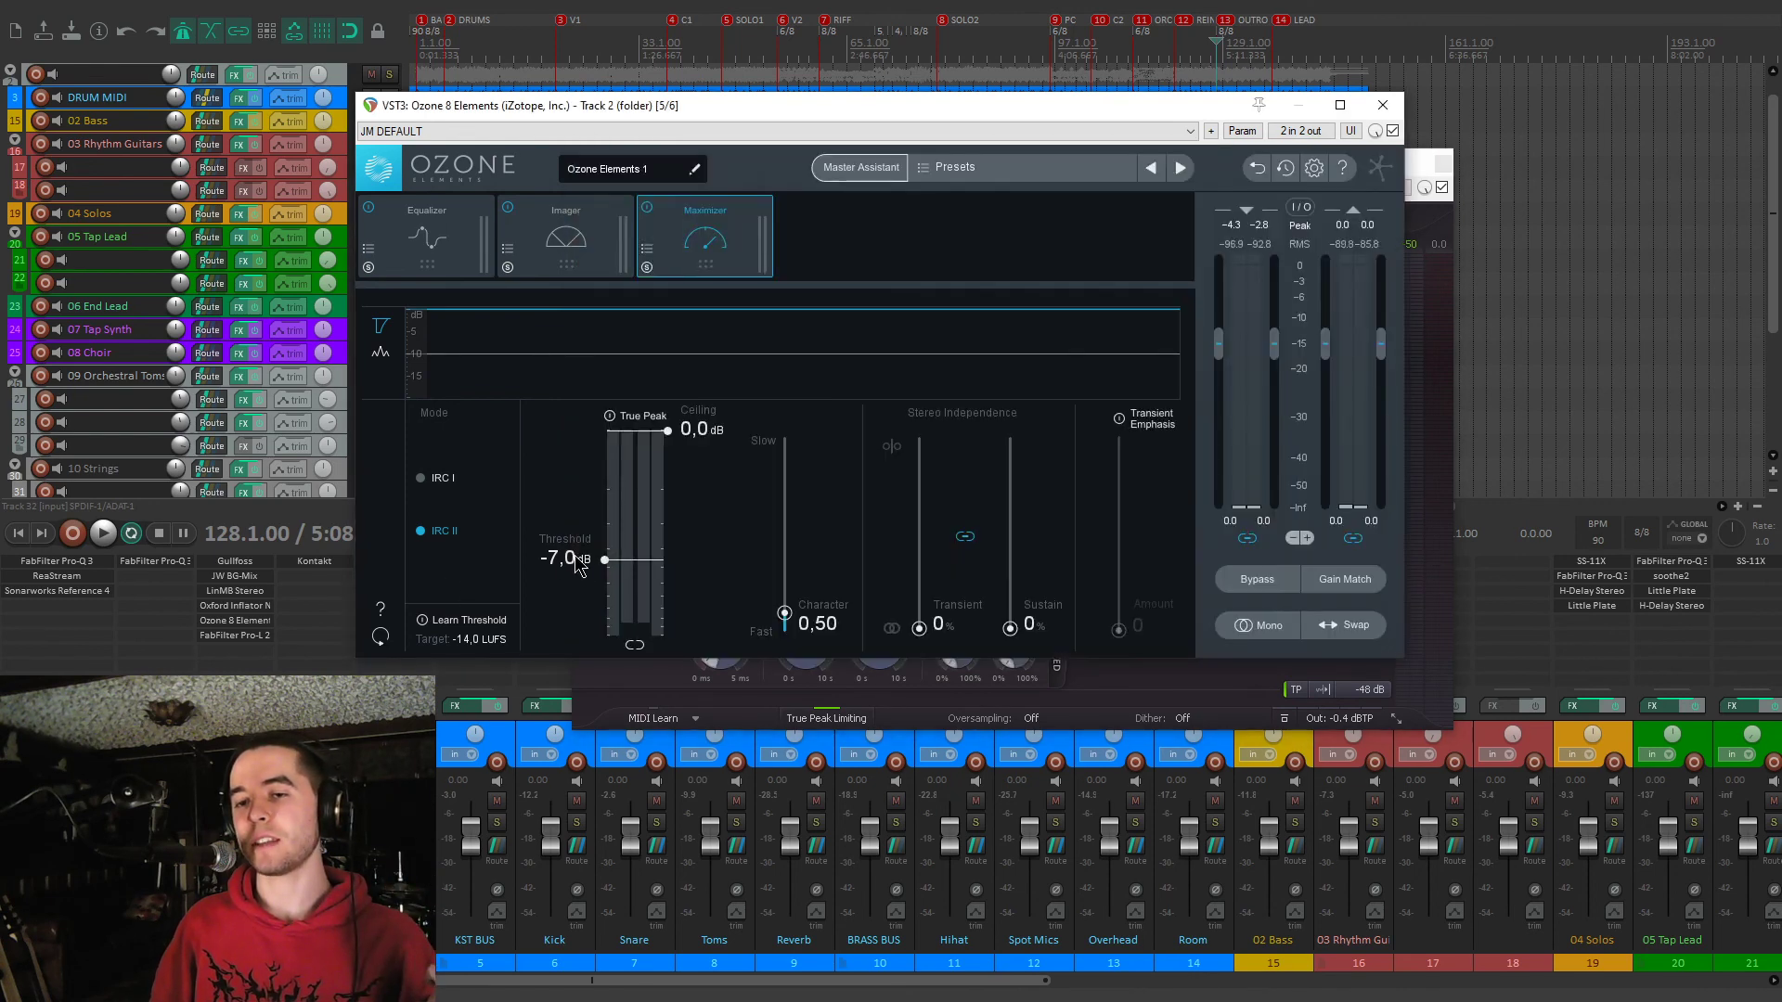
key("alt+Tab")
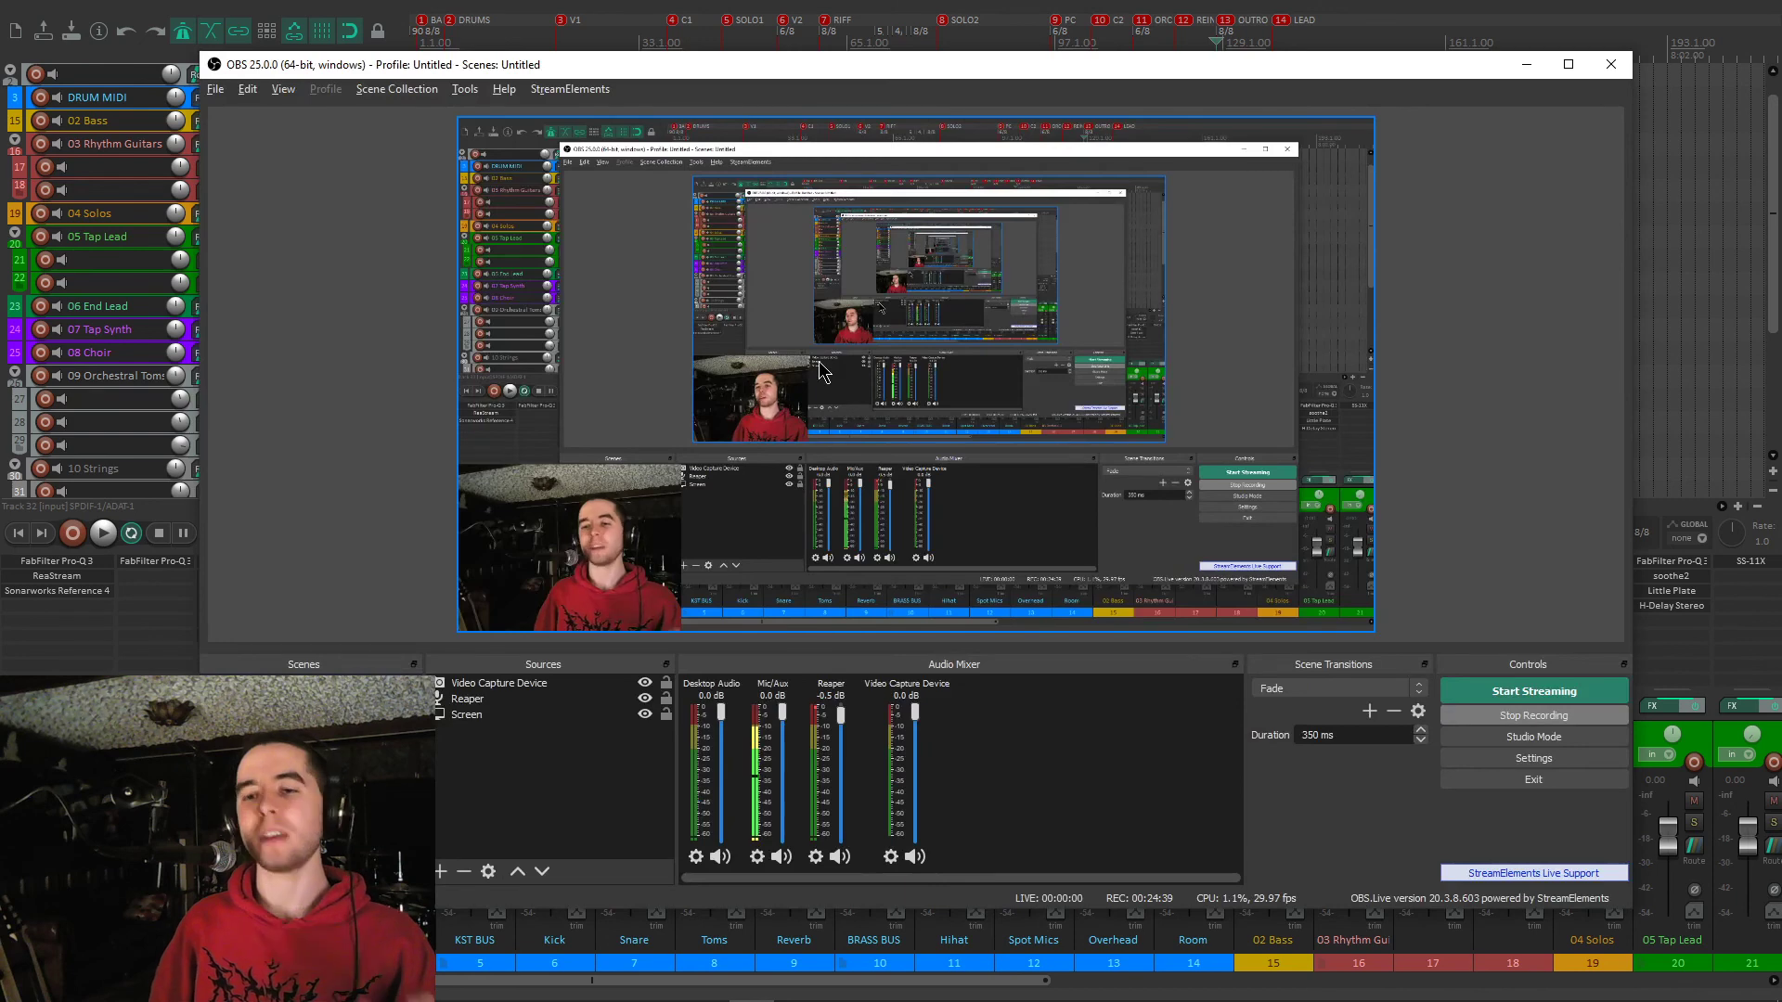
Switch back to REAPER, bring FabFilter Pro-L 2 to the front, and play the mix to check its limiting on the track 2 folder
key("alt+Tab")
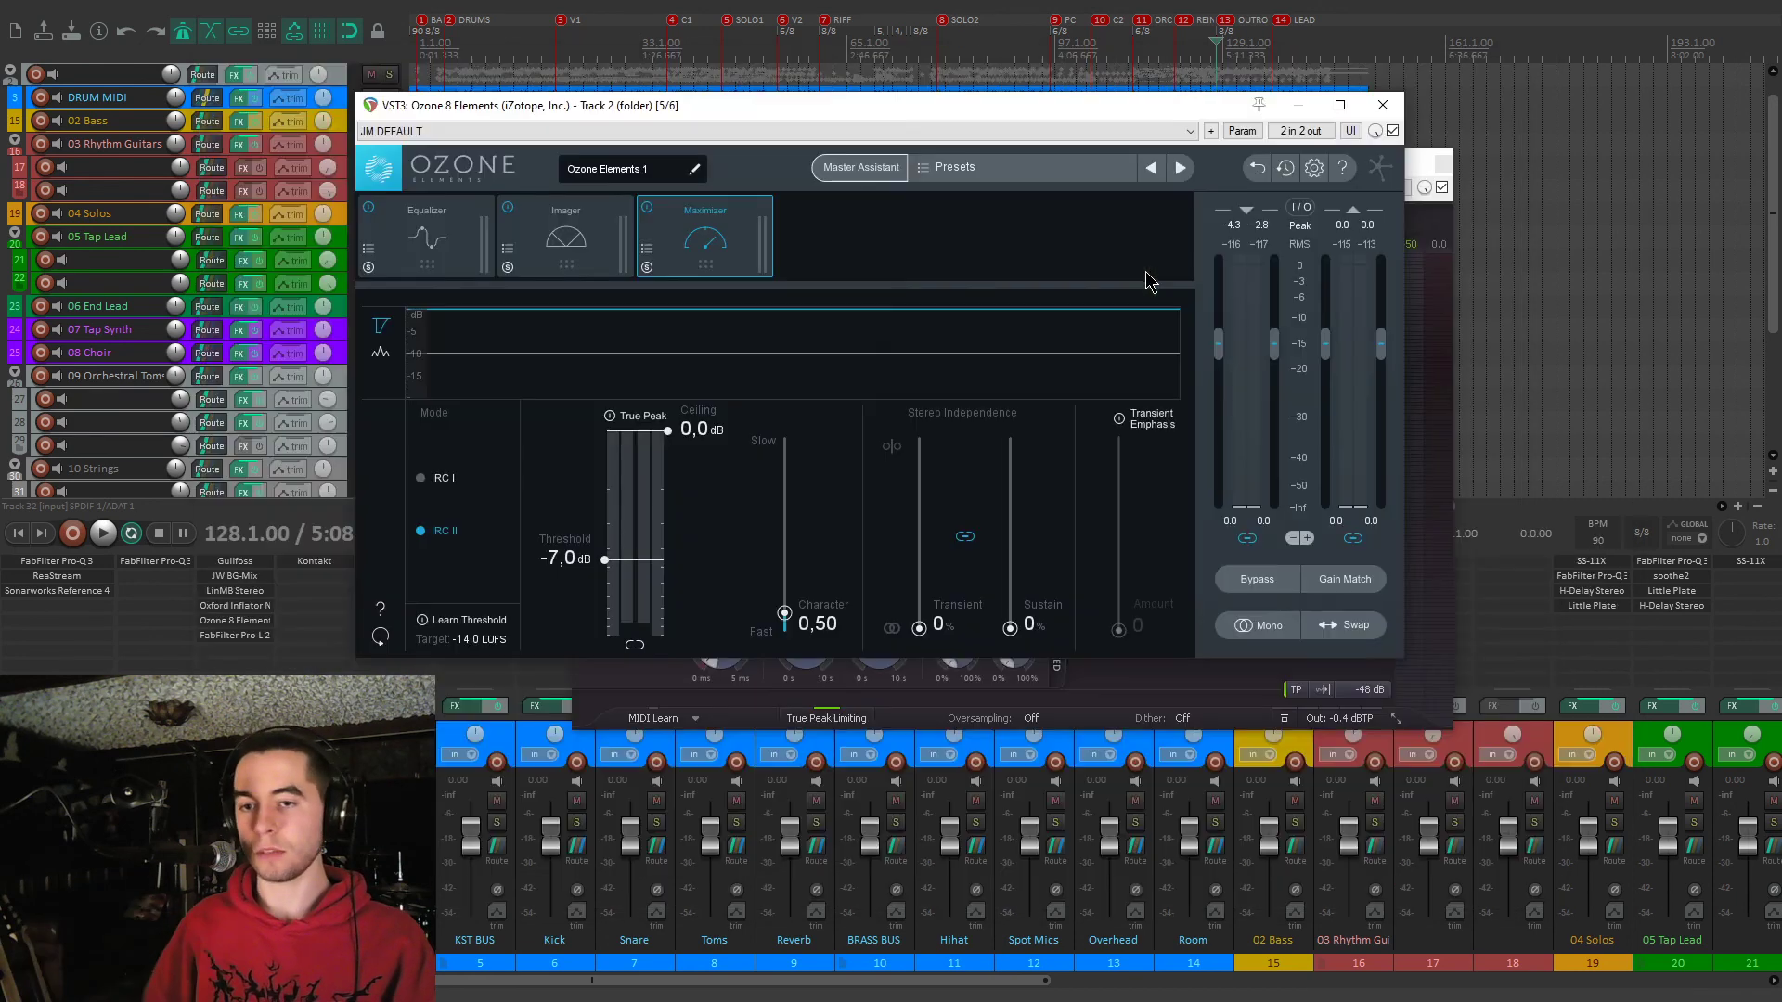
left_click(1456, 244)
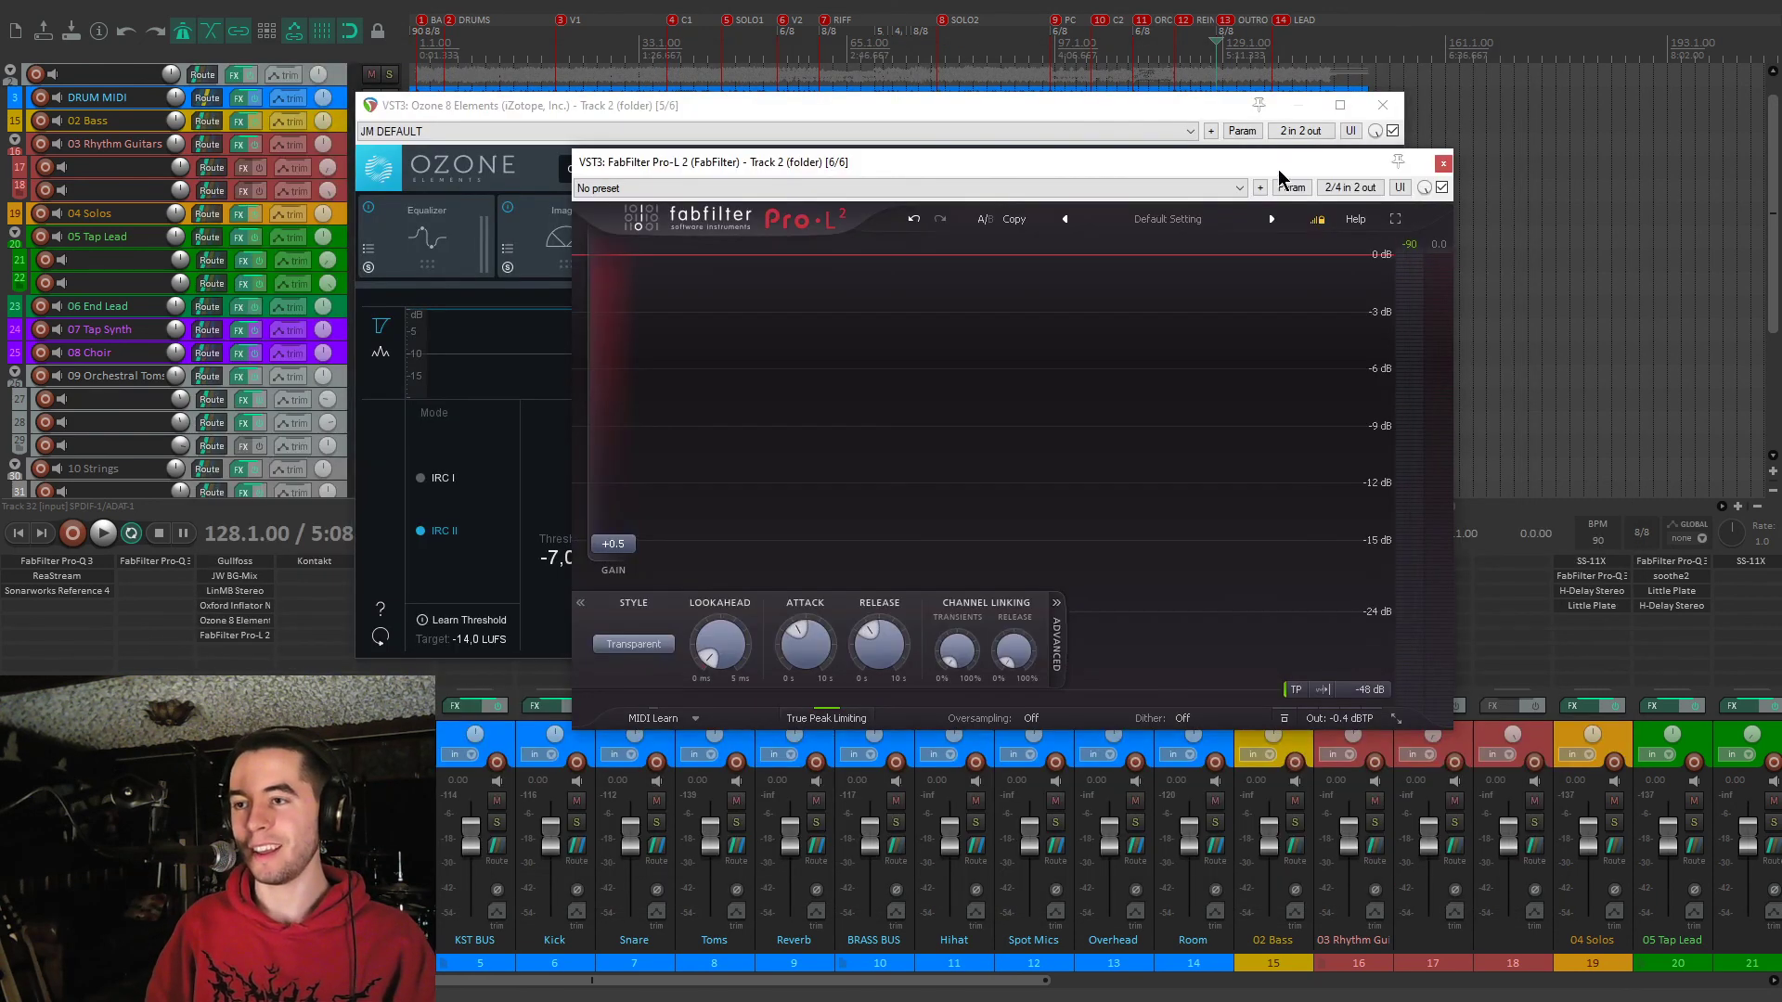
left_click_drag(1278, 163, 1291, 165)
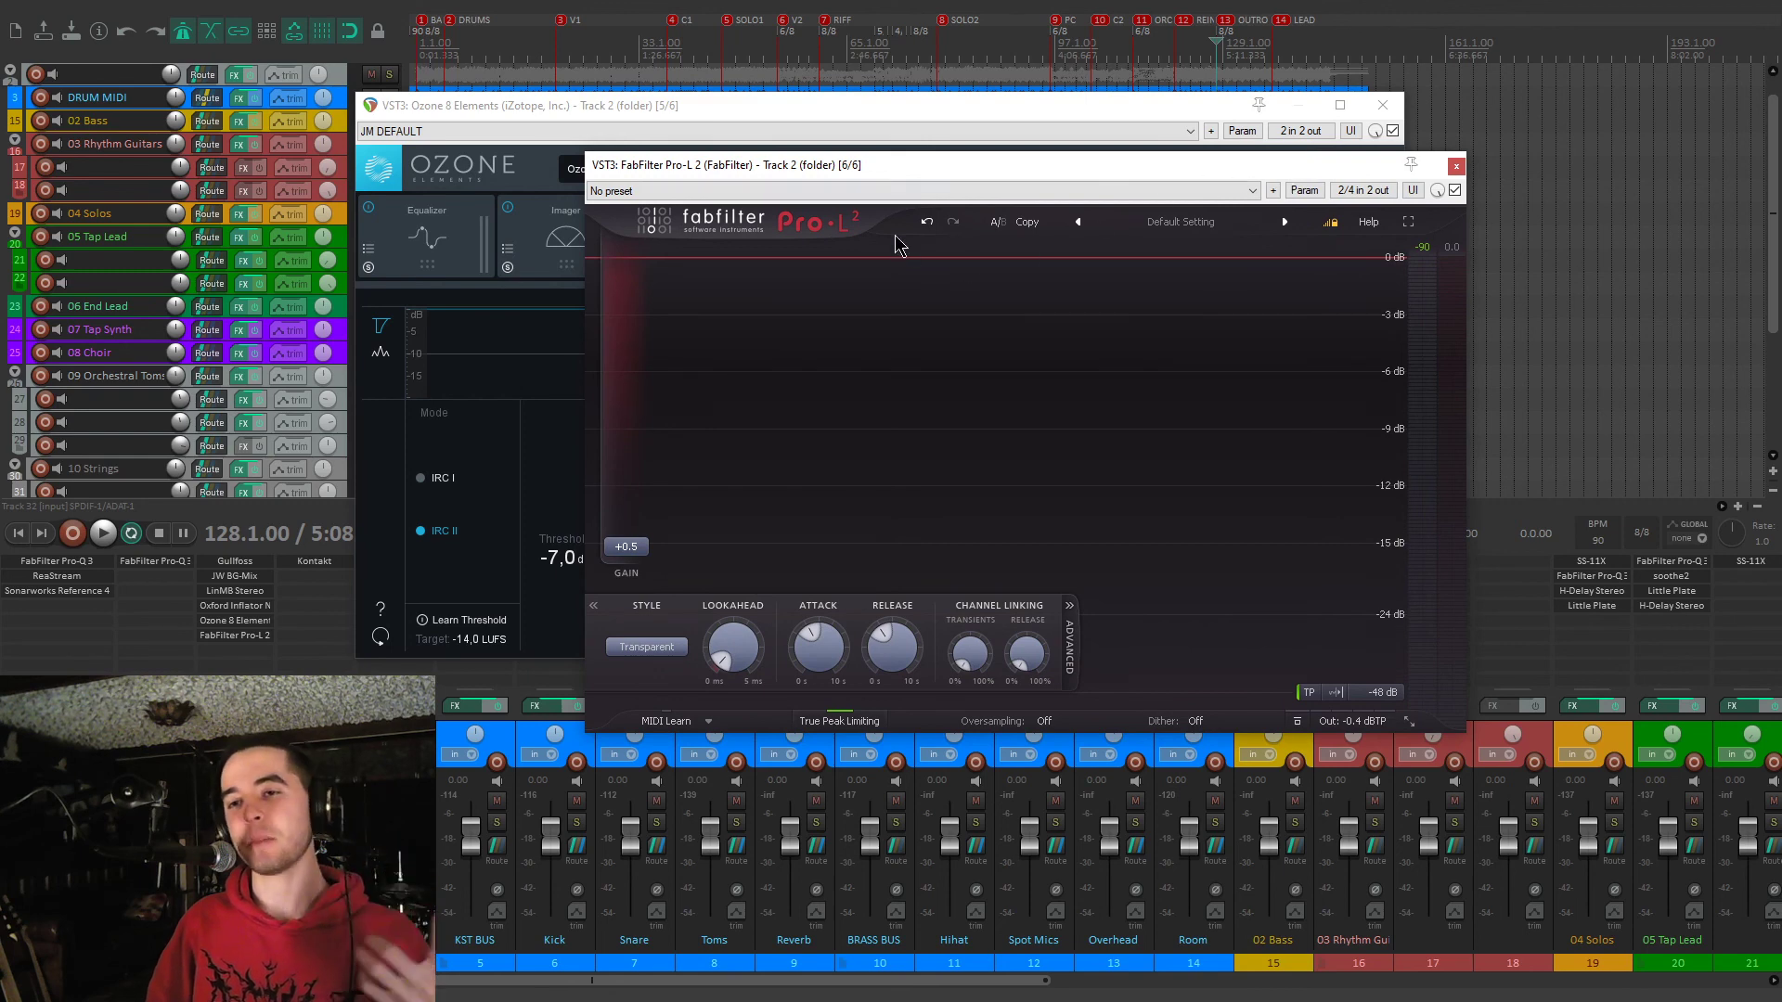
key("space")
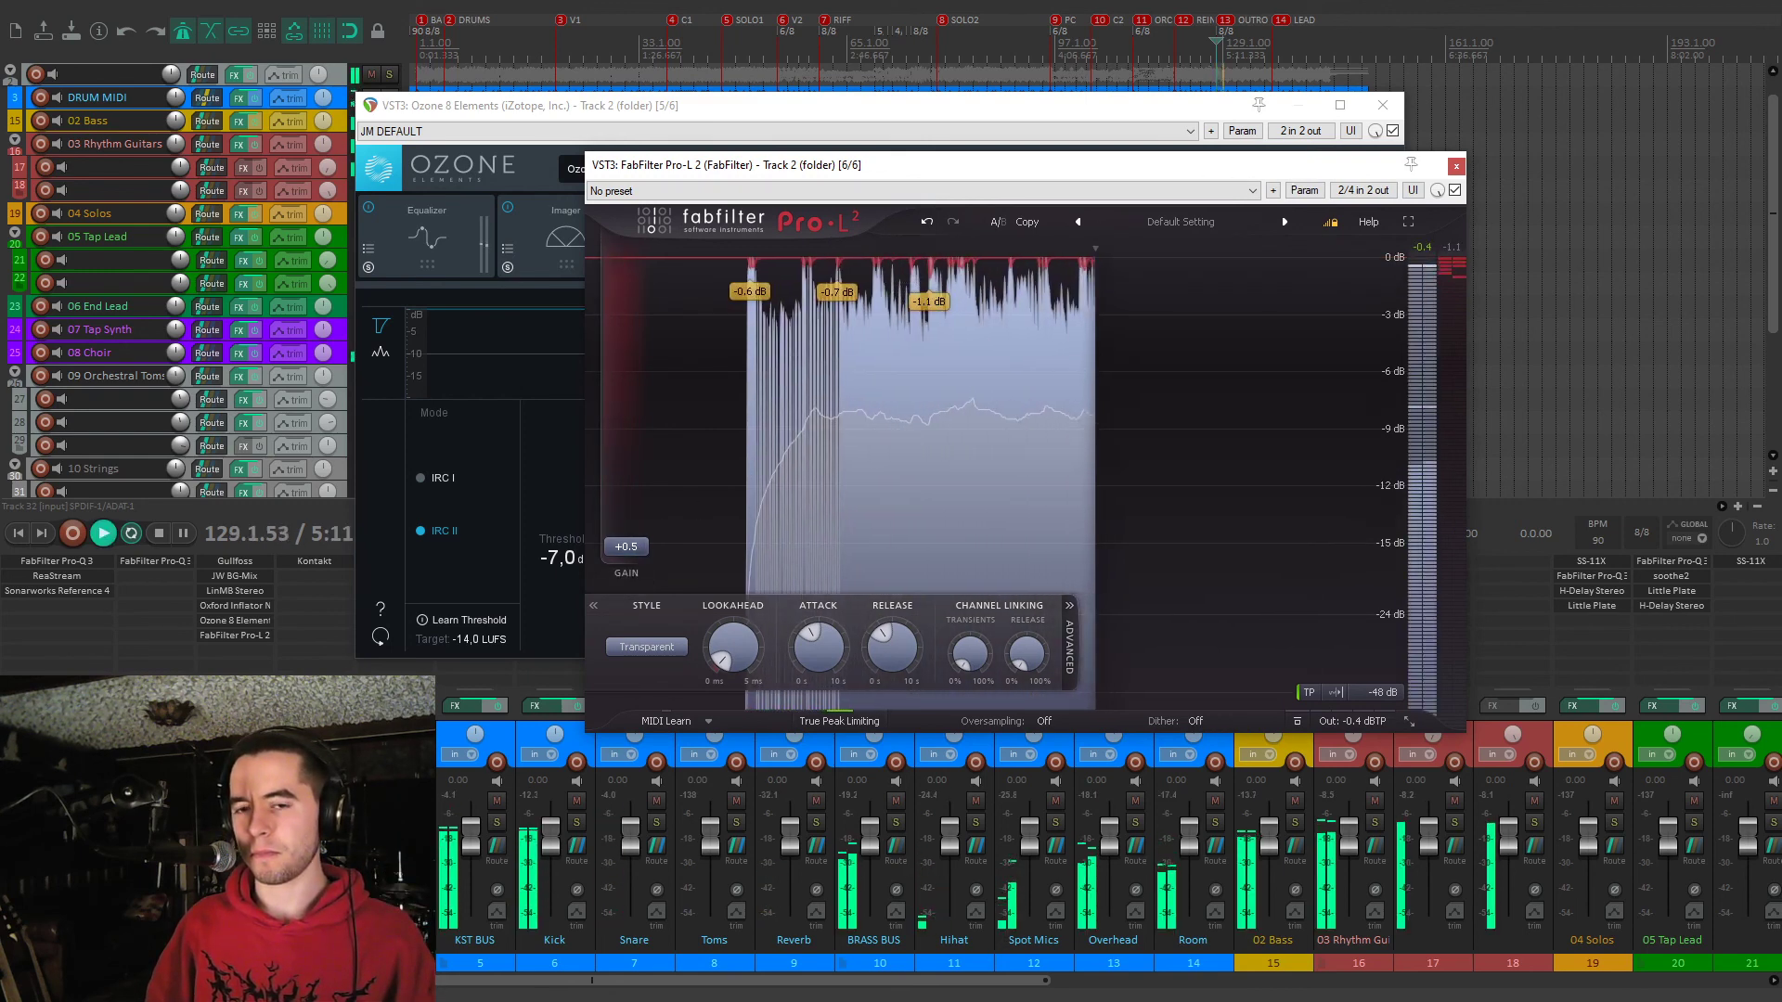
Compare the outro with the track 2 folder's whole effects chain bypassed and active, restarting playback between tries and leaving the chain active
key("b")
key("space")
key("b")
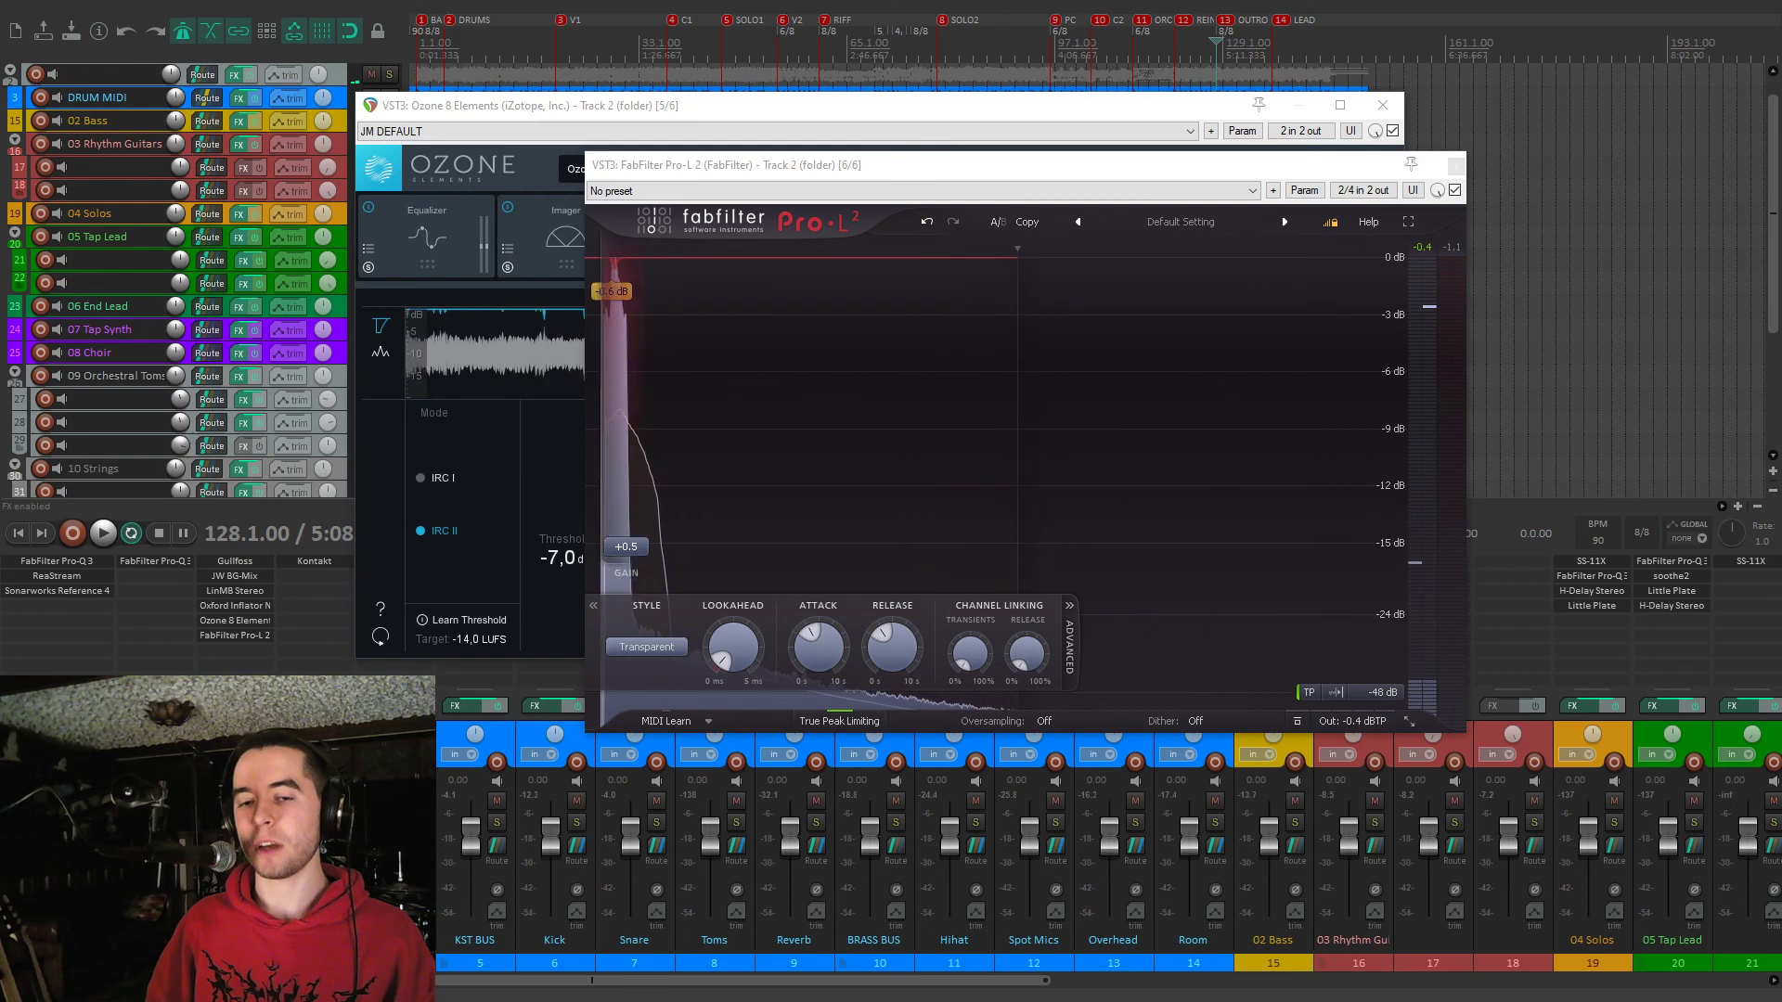
key("b")
key("space")
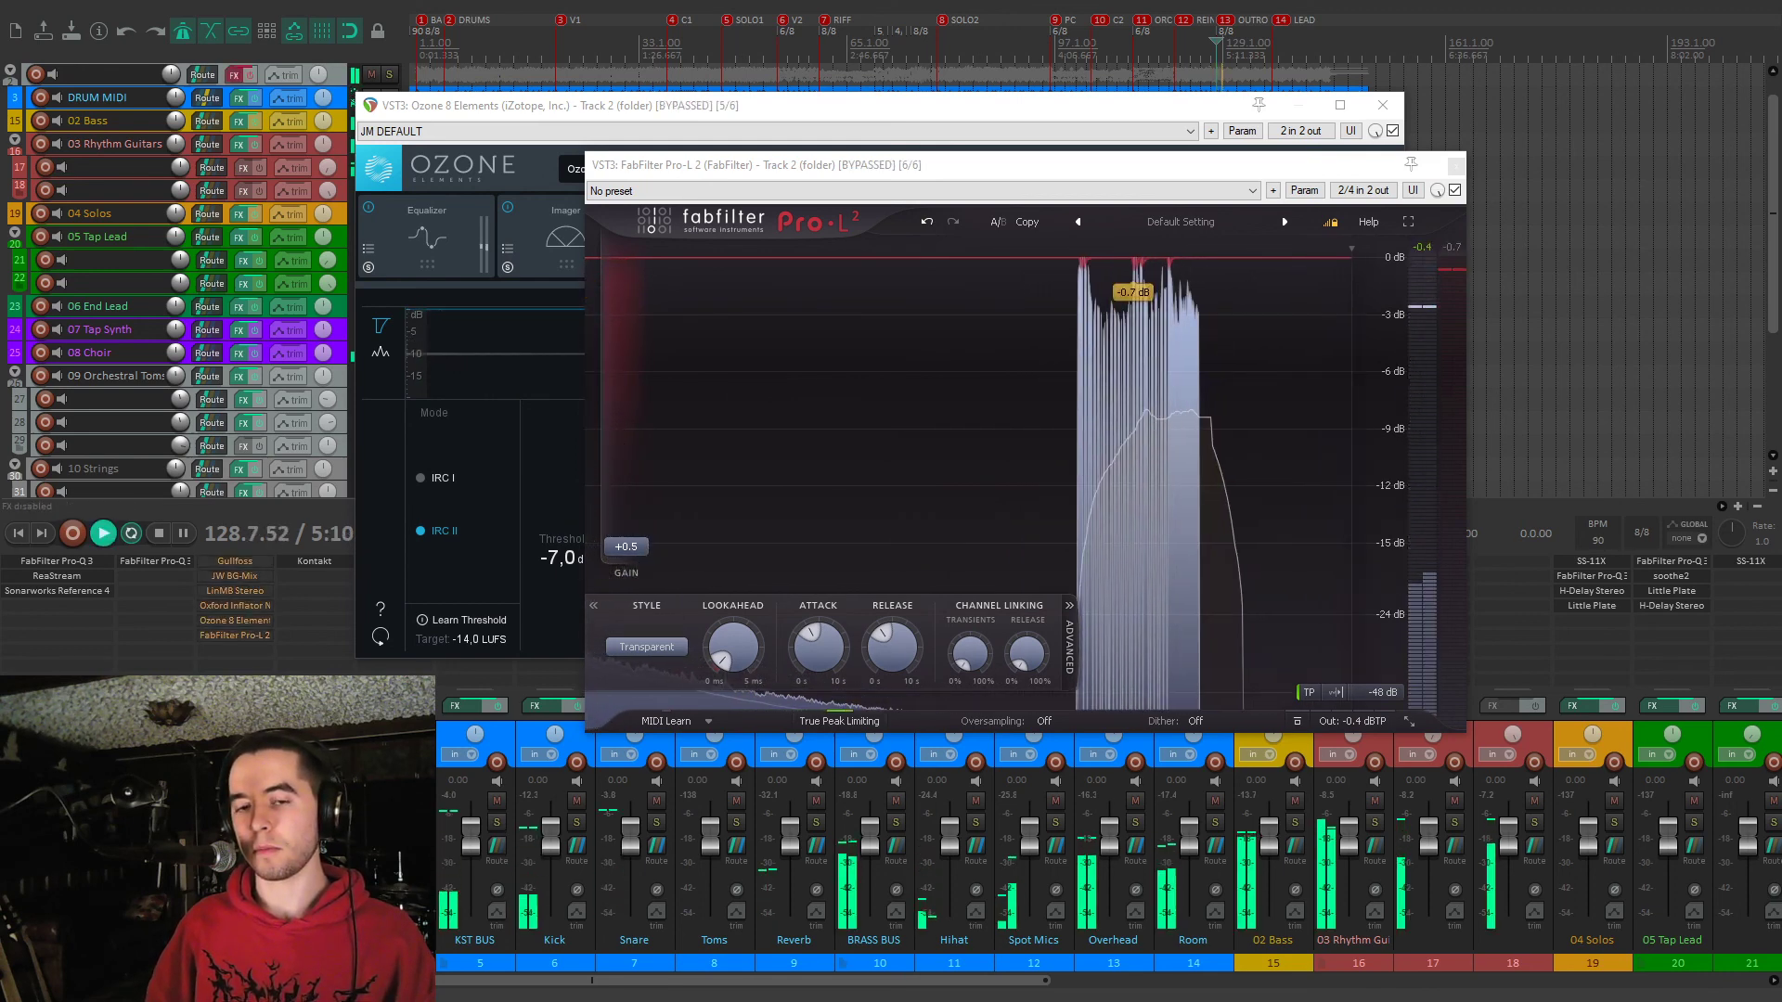
key("b")
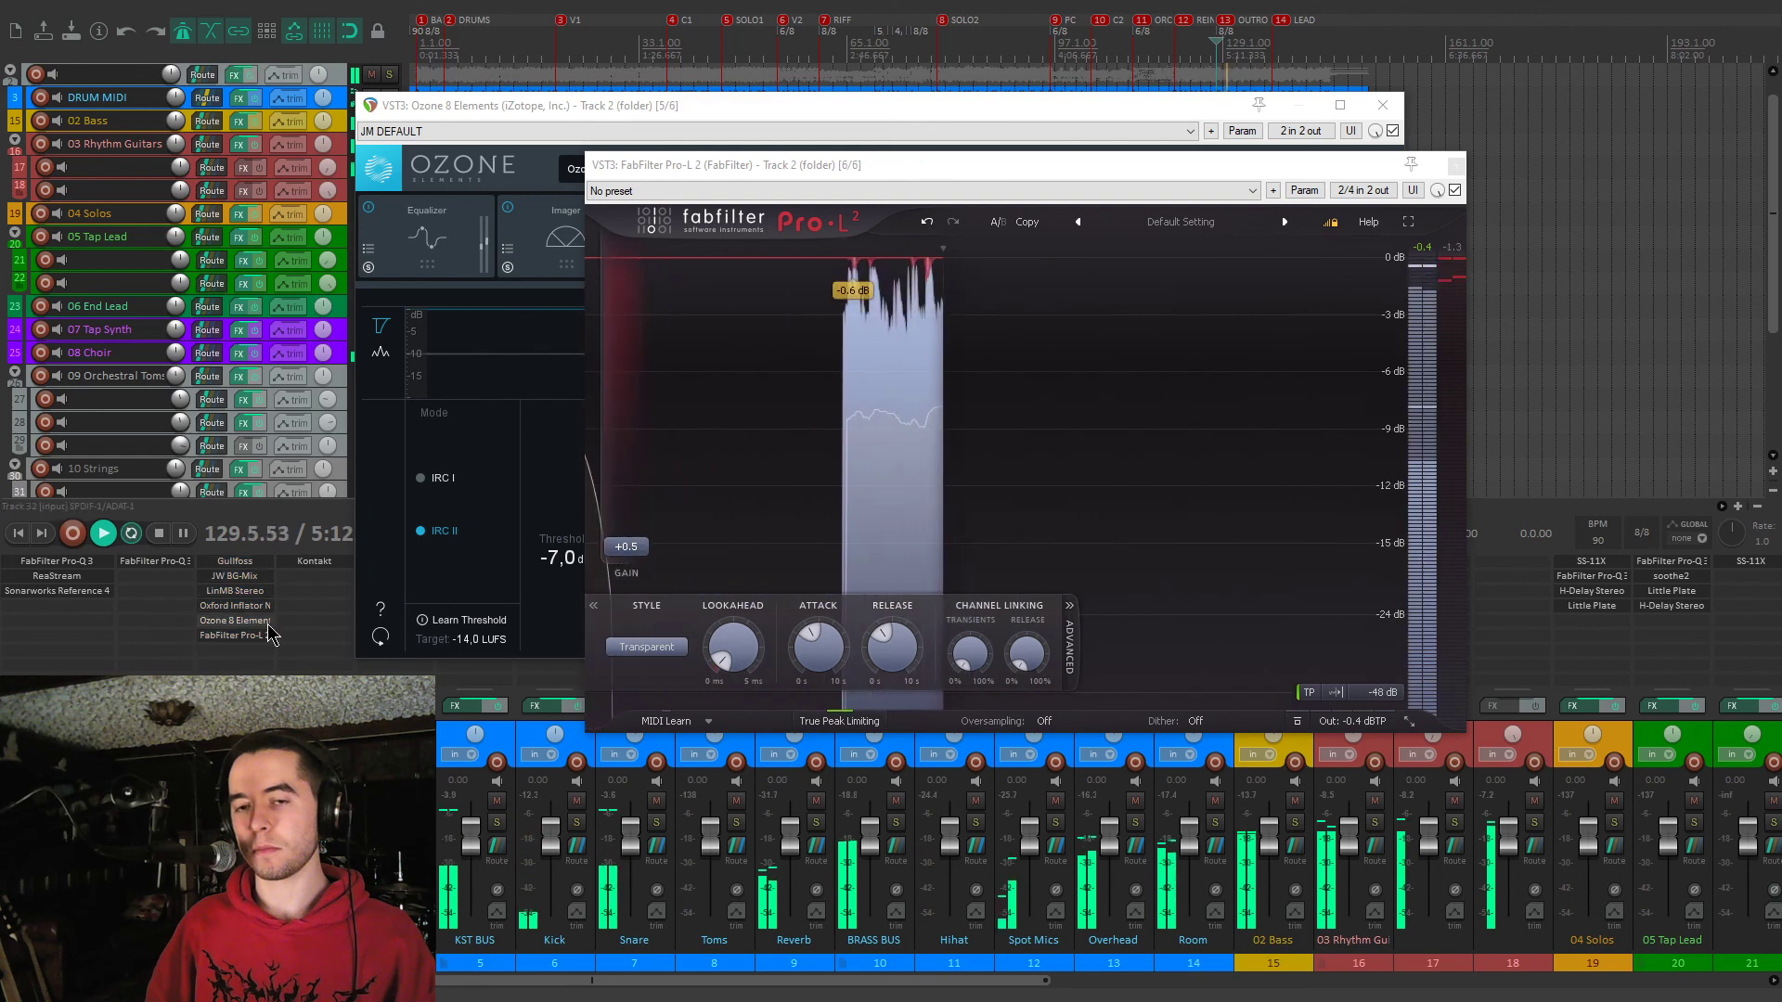
Close FabFilter Pro-L 2, stop playback, and close Ozone 8 Elements
left_click(1456, 164)
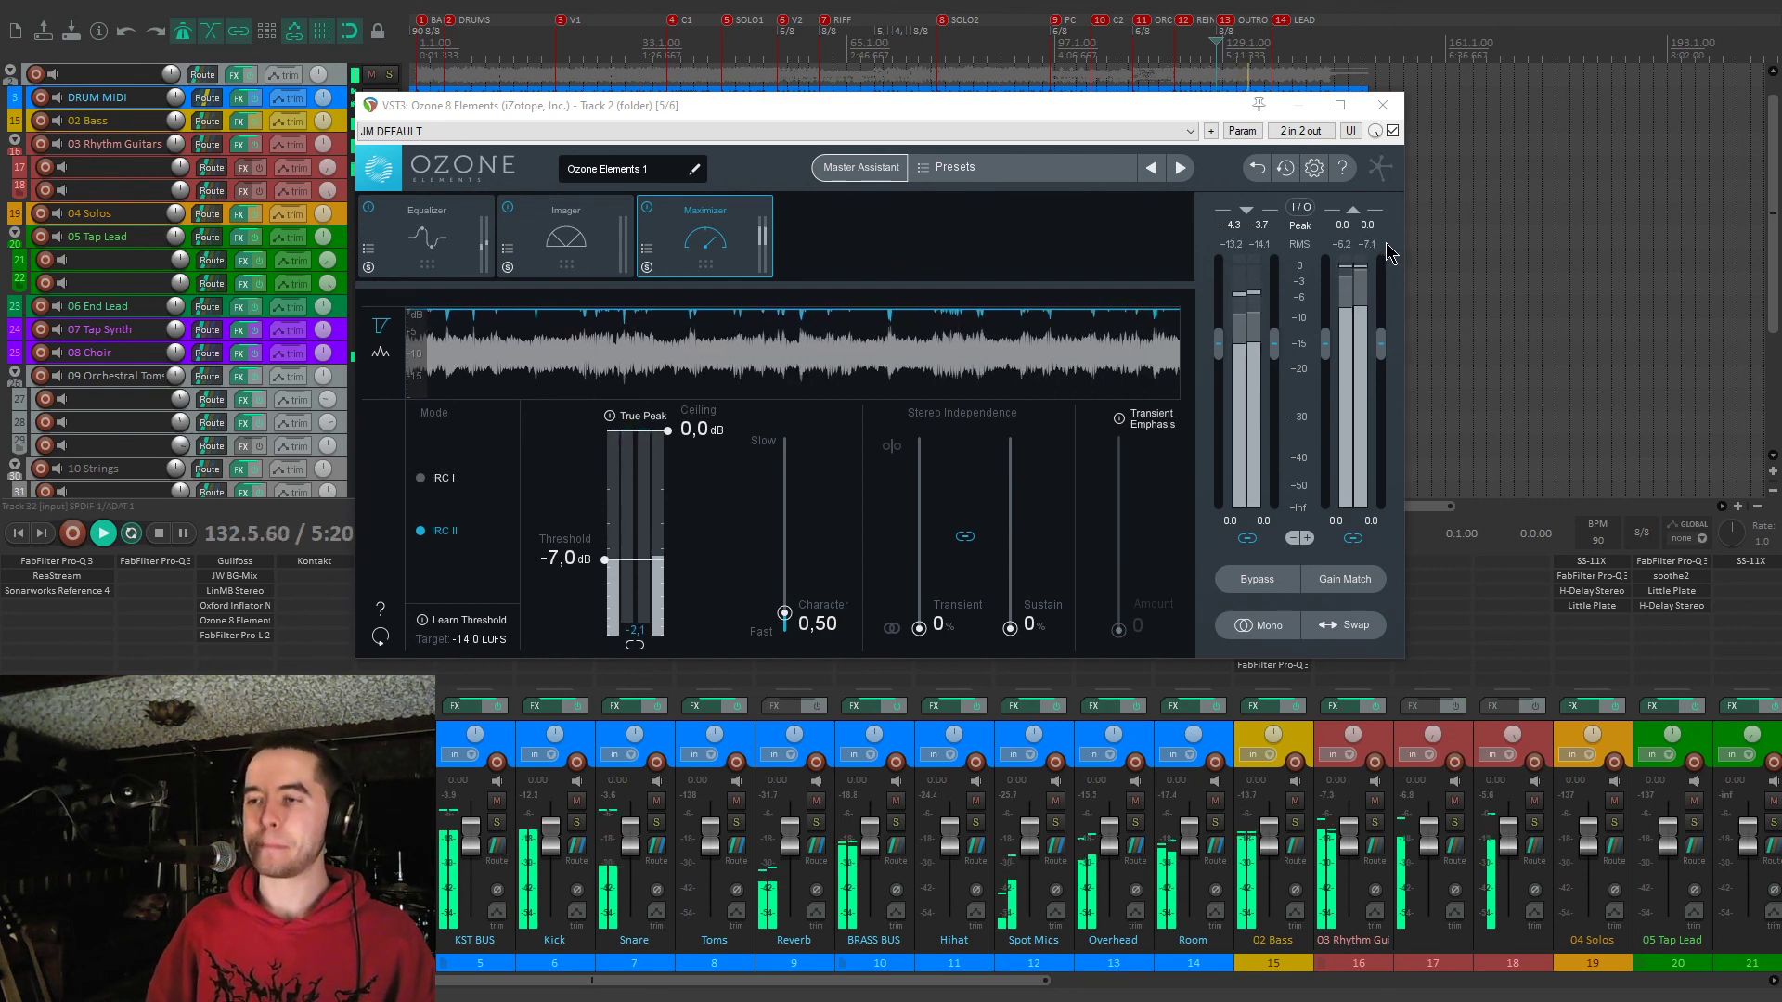
key("space")
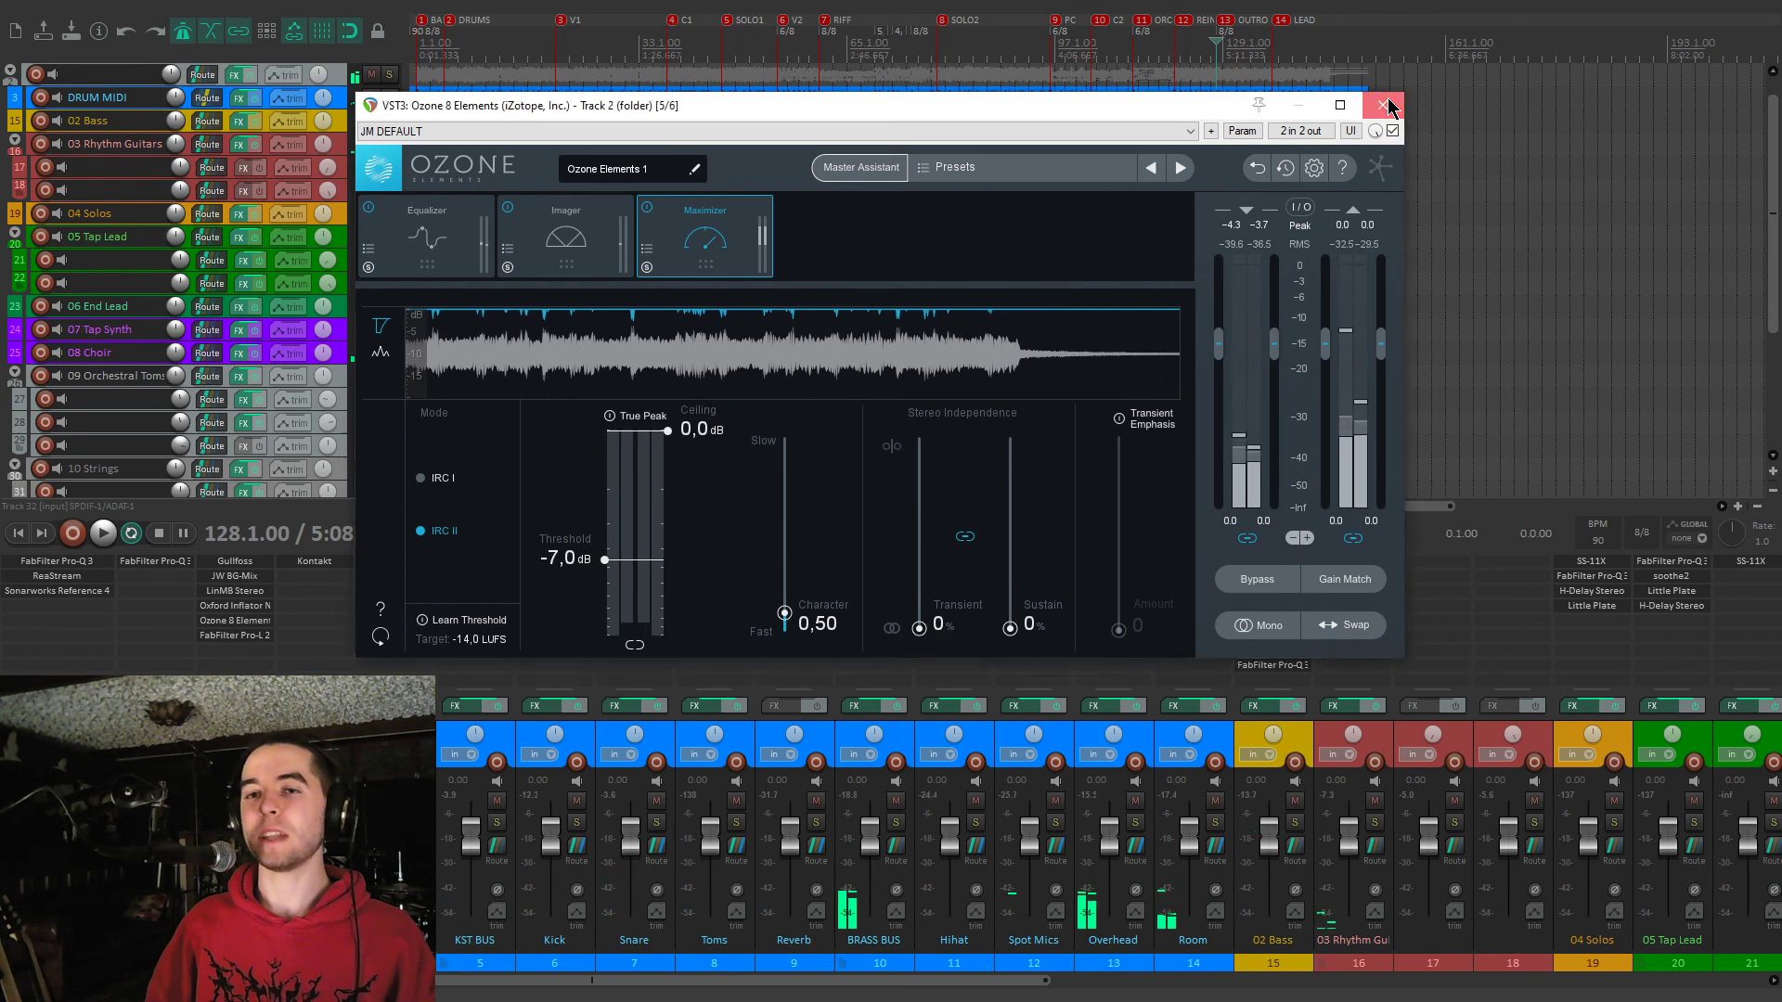
left_click(1383, 105)
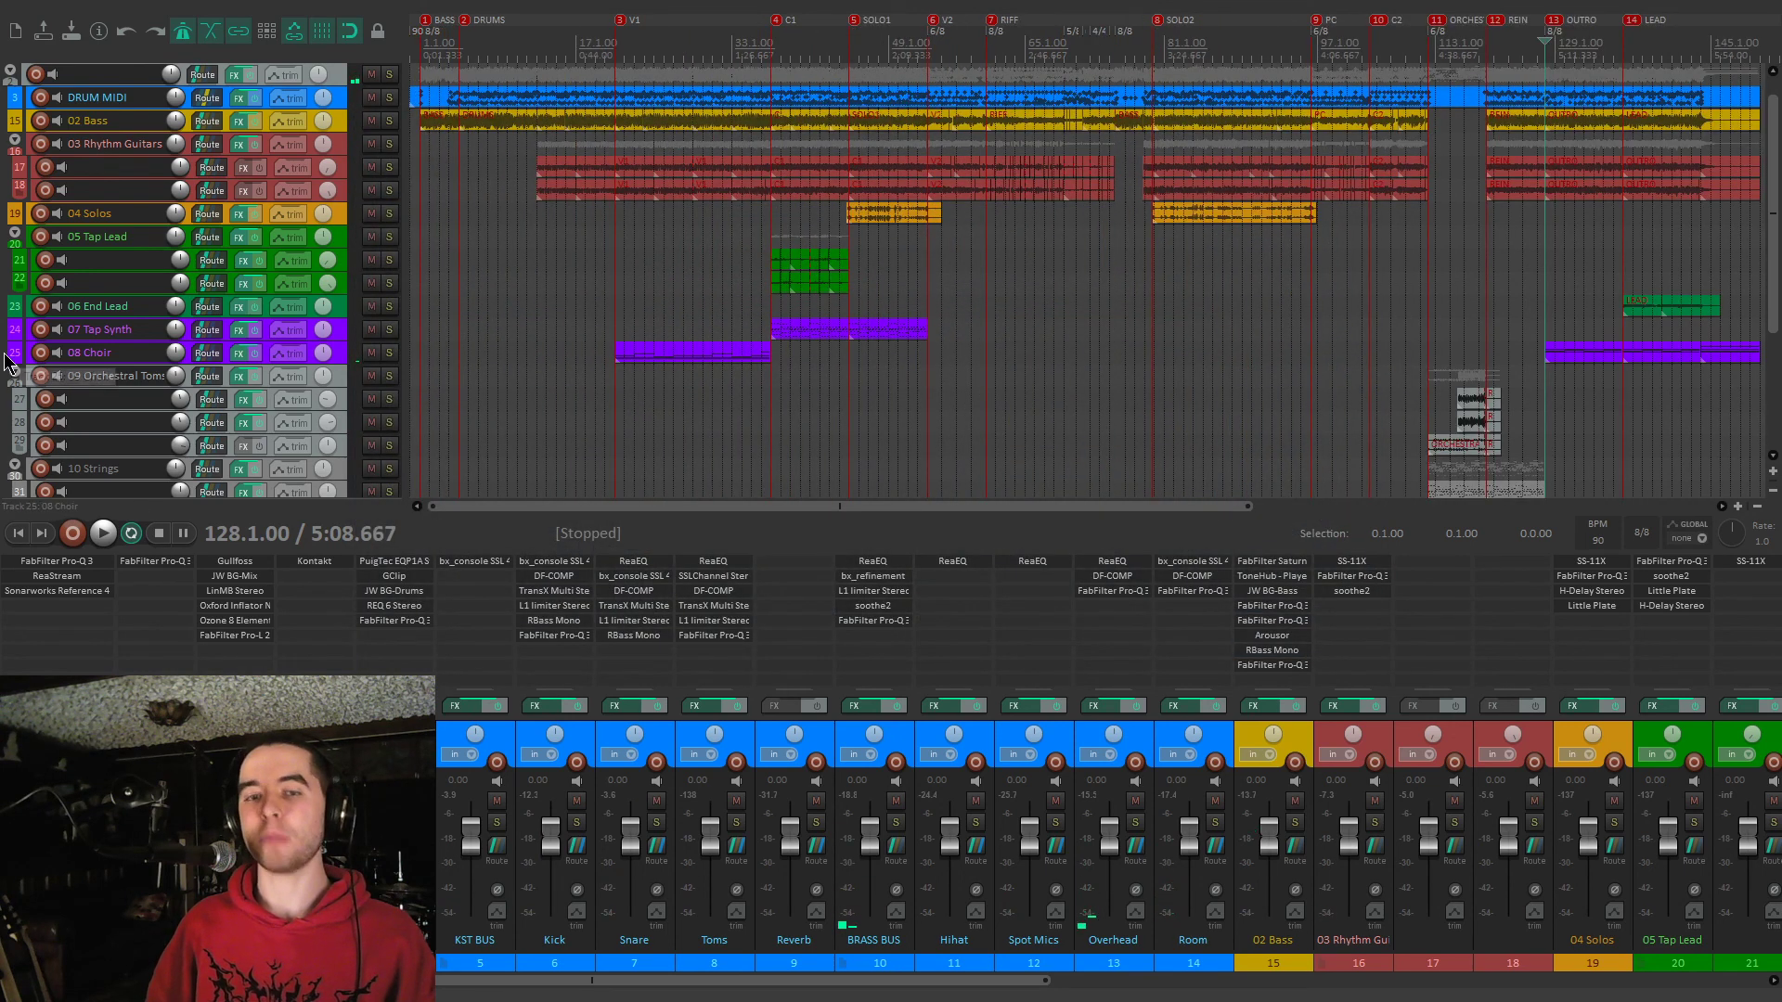
Hide the mixer to give the arrangement the full window and look over the song's tracks
key("ctrl+m")
scroll(4, 367, "down", 3)
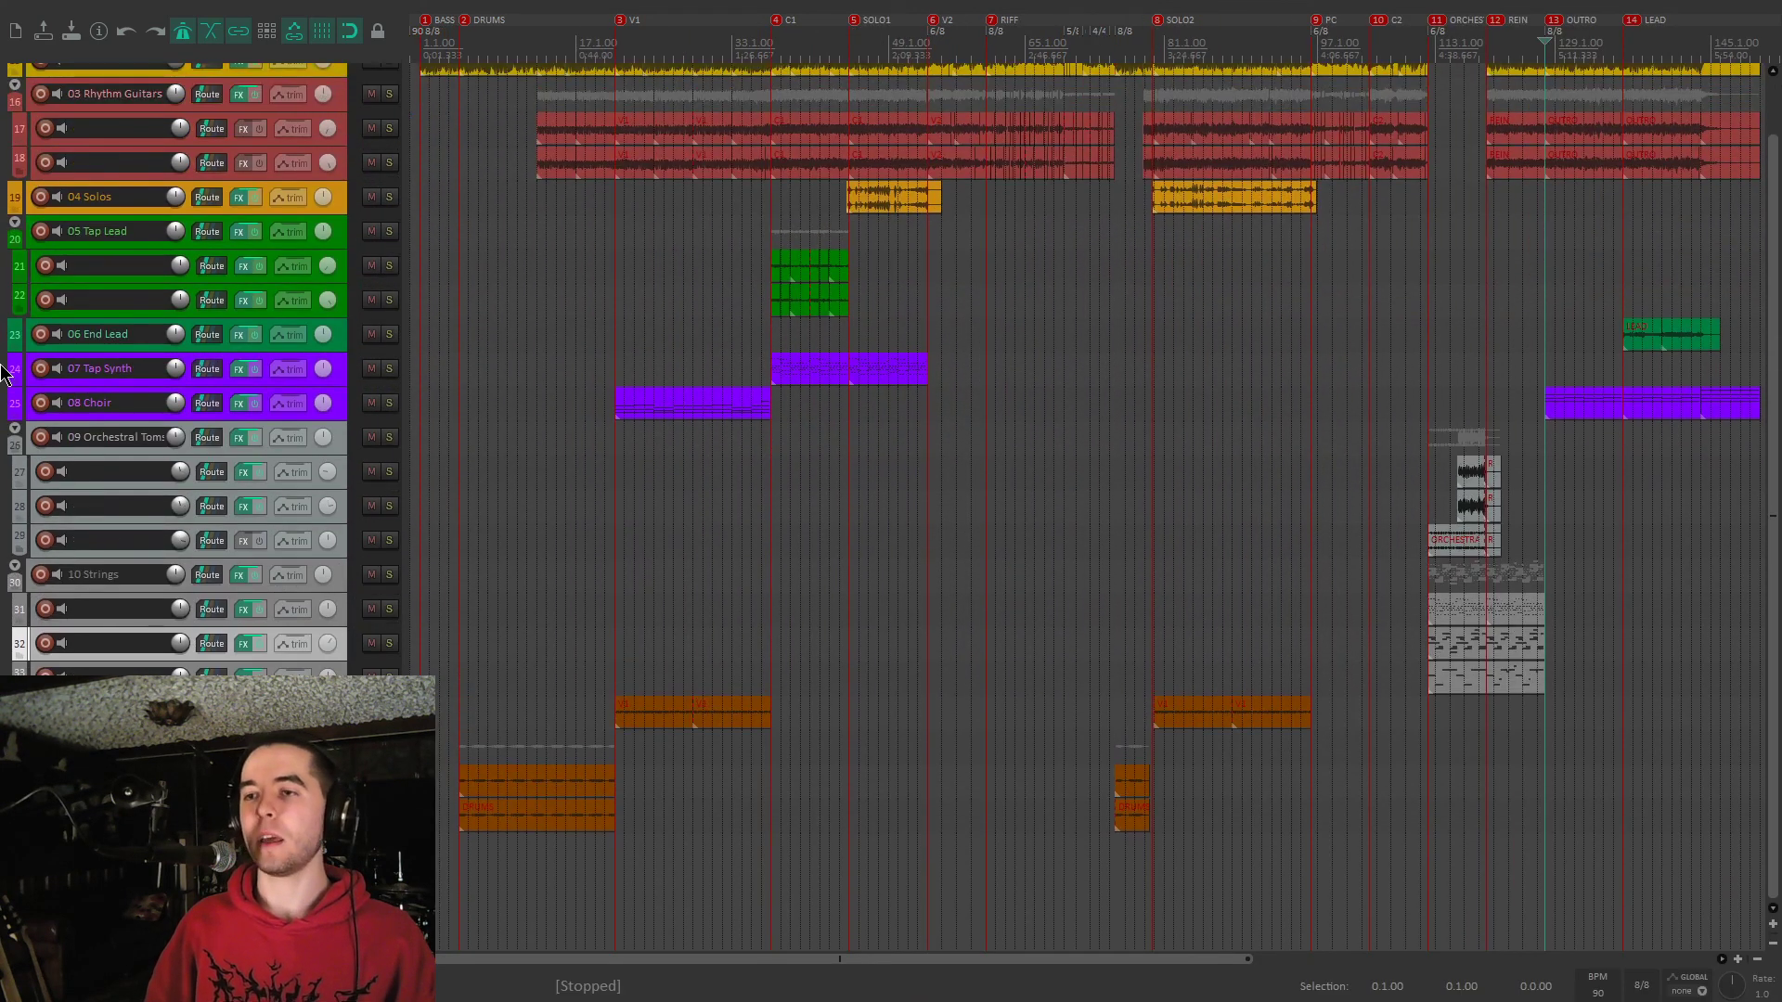
scroll(3, 371, "up", 4)
scroll(4, 381, "down", 1)
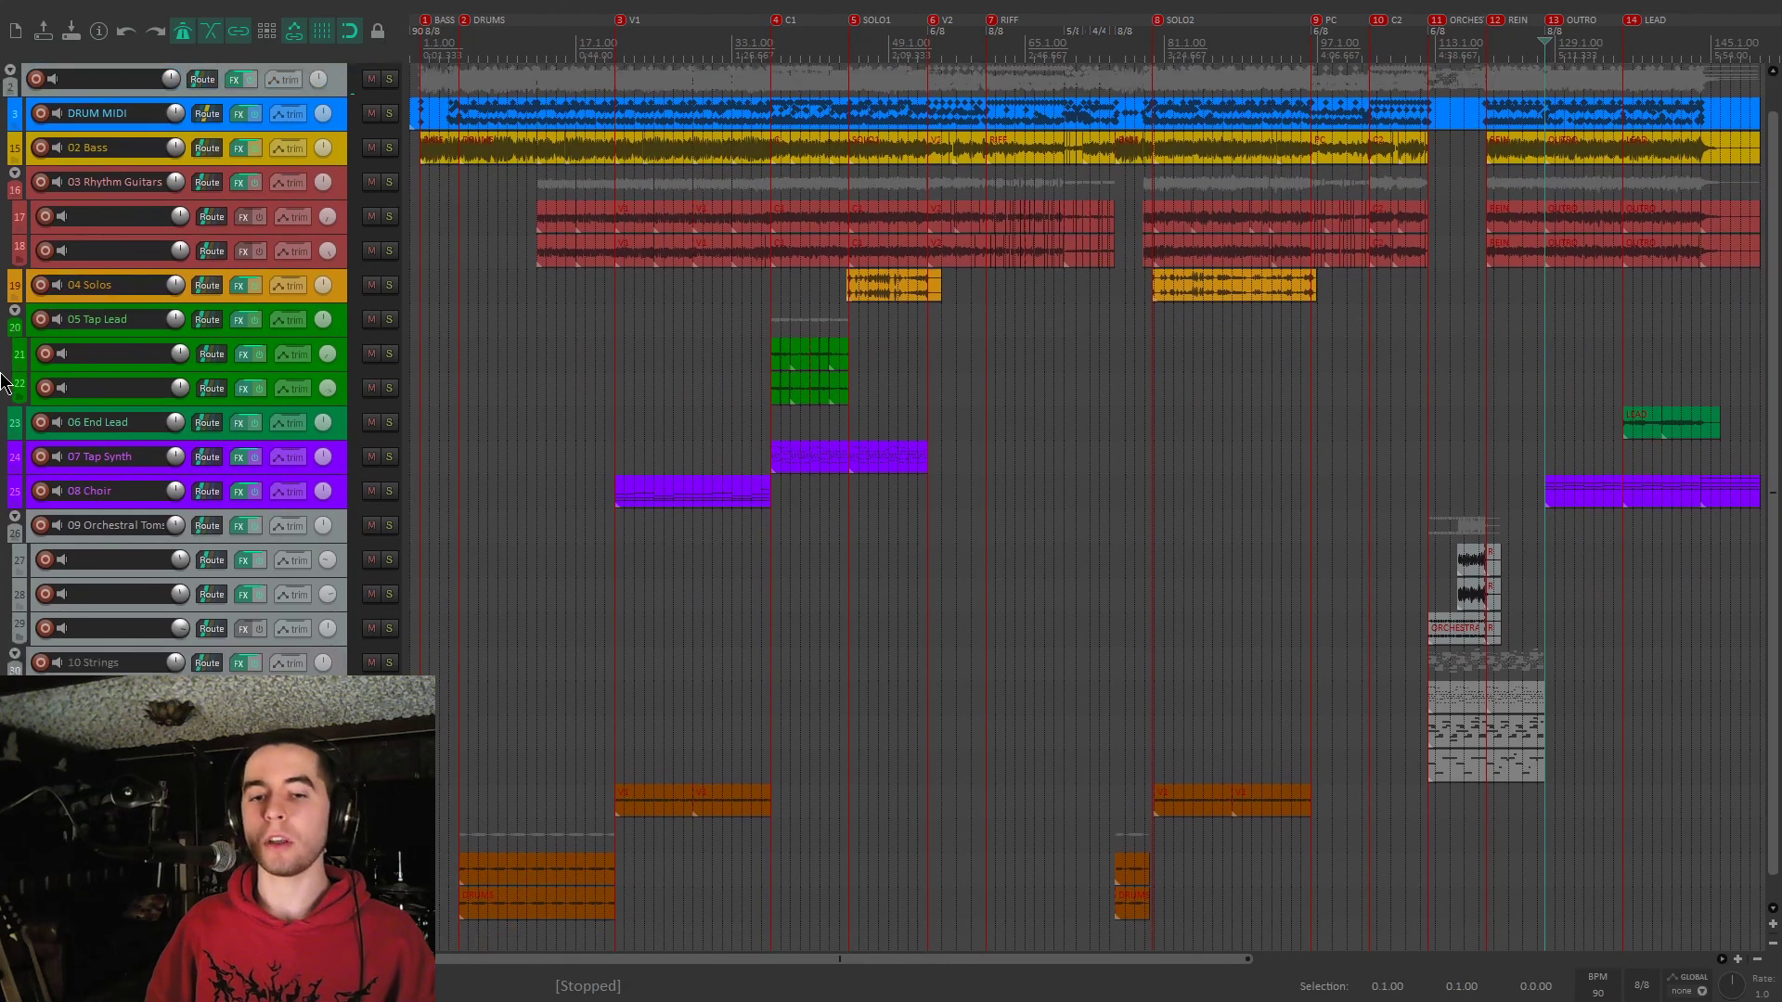